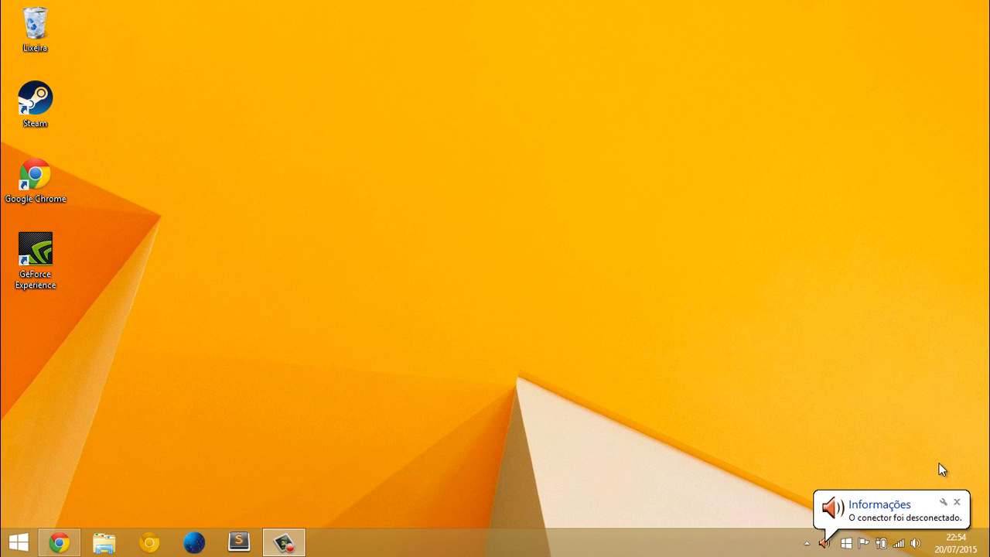
Search the installed programs for Adobe, launch Adobe Fireworks CS6 and decline participation in the product improvement program
{"action": "left_click", "coordinate": [956, 501]}
{"action": "left_click", "coordinate": [17, 543]}
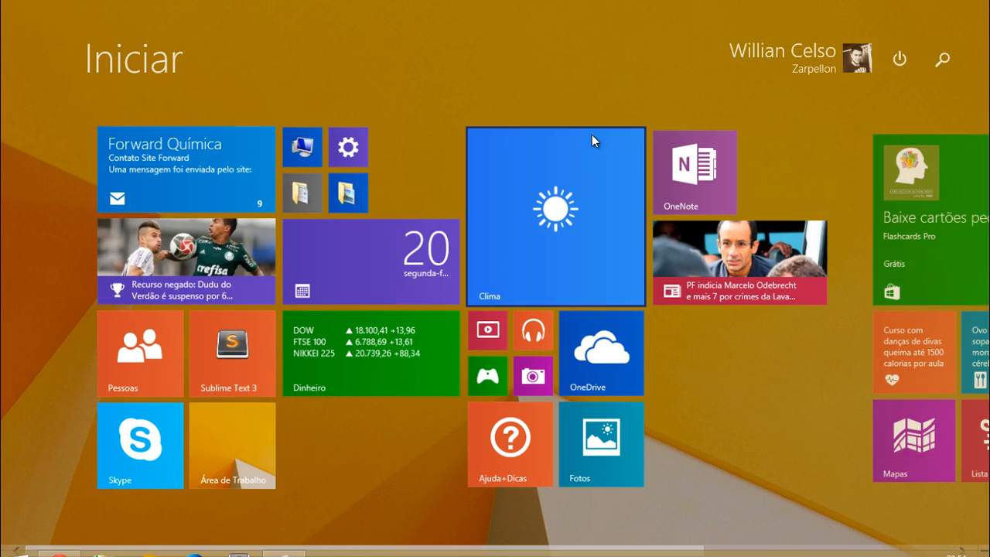
{"action": "left_click", "coordinate": [942, 60]}
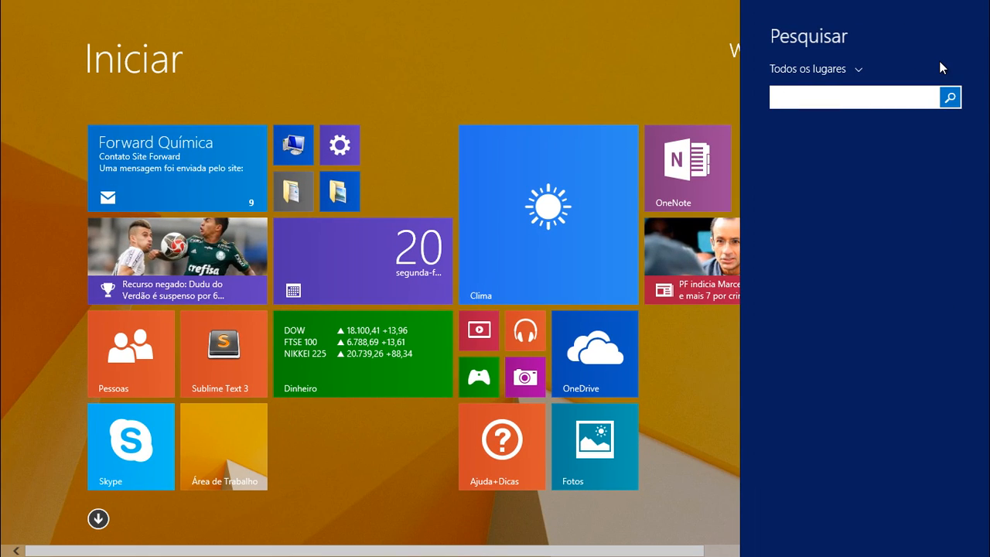
{"action": "type", "text": "Adobe Illustrator CS6 (64 Bit"}
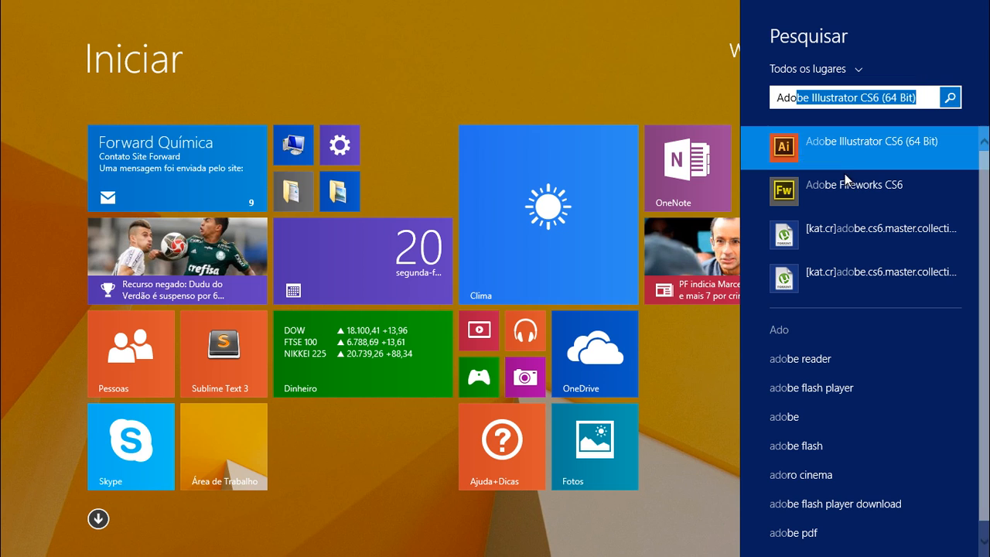
{"action": "left_click", "coordinate": [846, 179]}
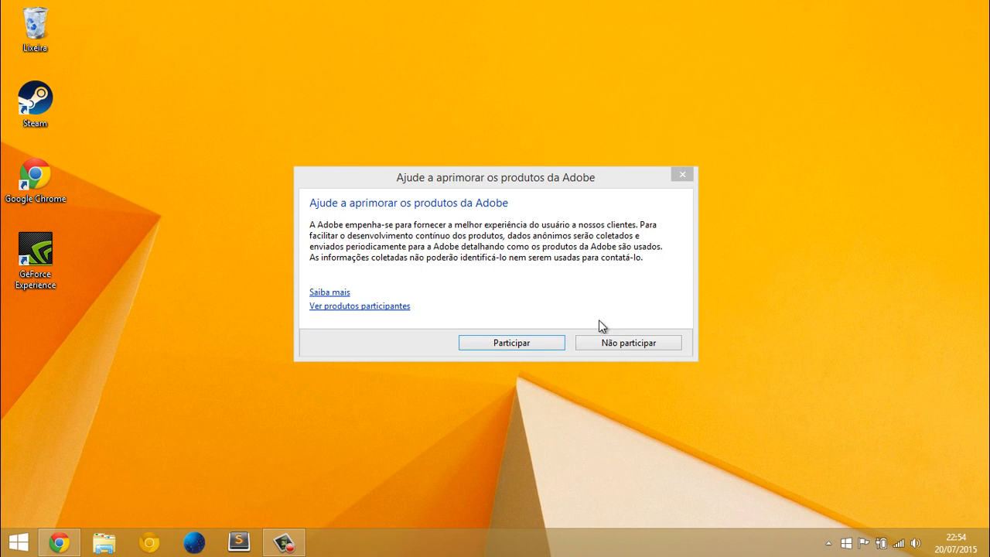
{"action": "left_click", "coordinate": [647, 346]}
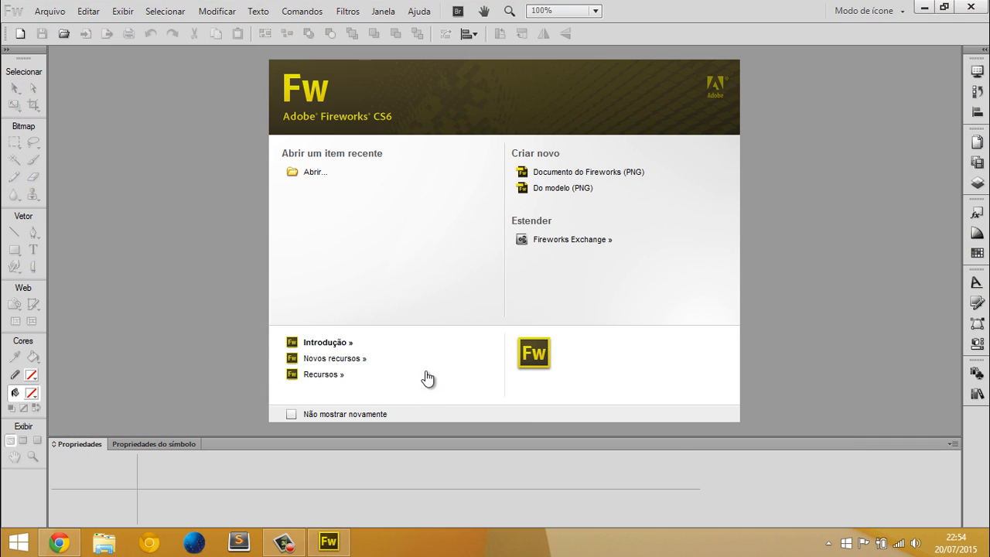
{"action": "left_click", "coordinate": [60, 541]}
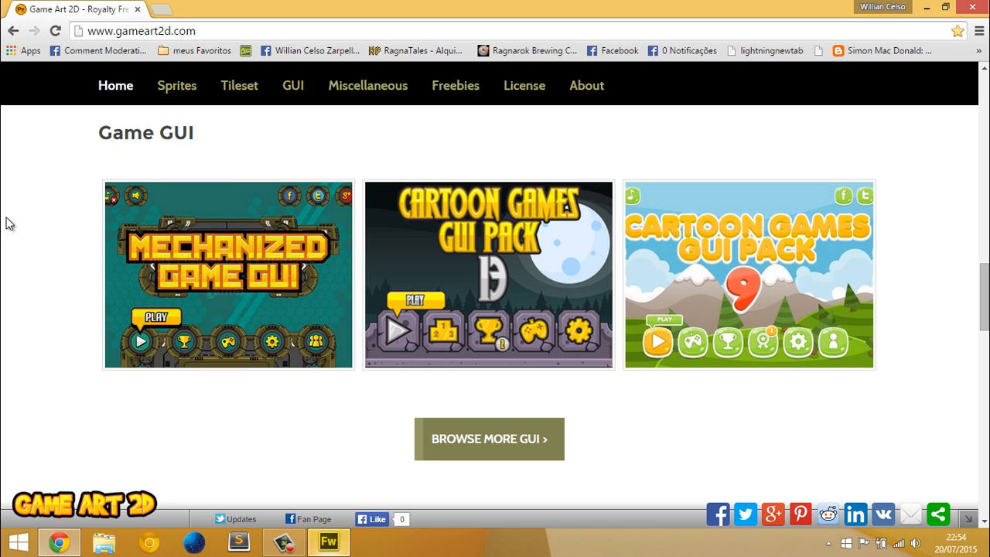
{"action": "scroll", "coordinate": [66, 173], "scroll_direction": "up", "scroll_amount": 12}
{"action": "left_click", "coordinate": [155, 33]}
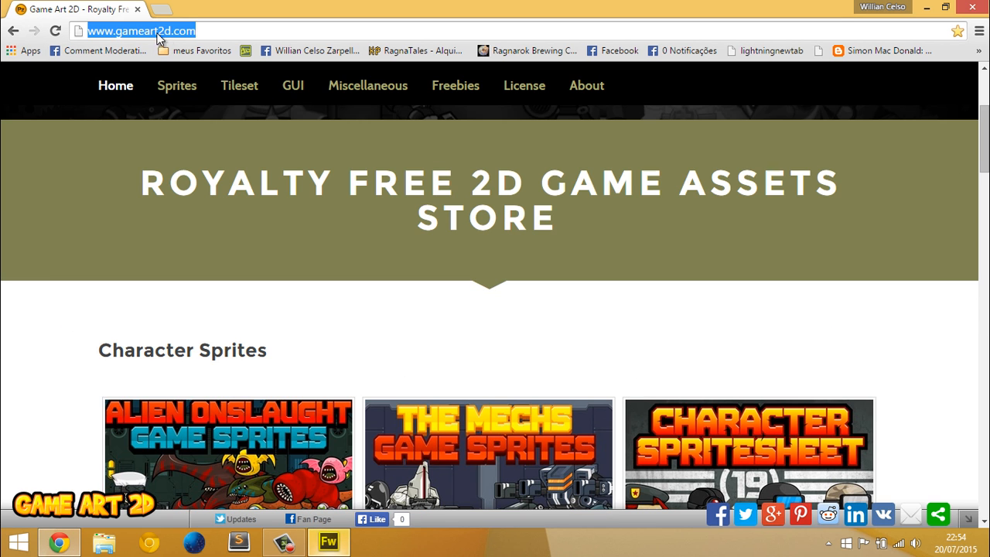
{"action": "scroll", "coordinate": [170, 204], "scroll_direction": "up", "scroll_amount": 3}
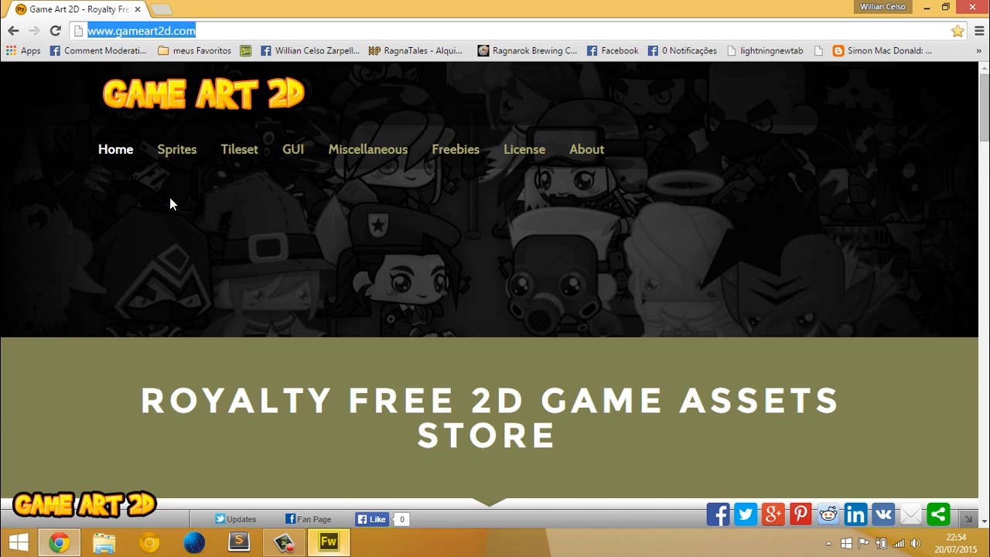
{"action": "scroll", "coordinate": [170, 203], "scroll_direction": "down", "scroll_amount": 4}
{"action": "scroll", "coordinate": [444, 97], "scroll_direction": "up", "scroll_amount": 3}
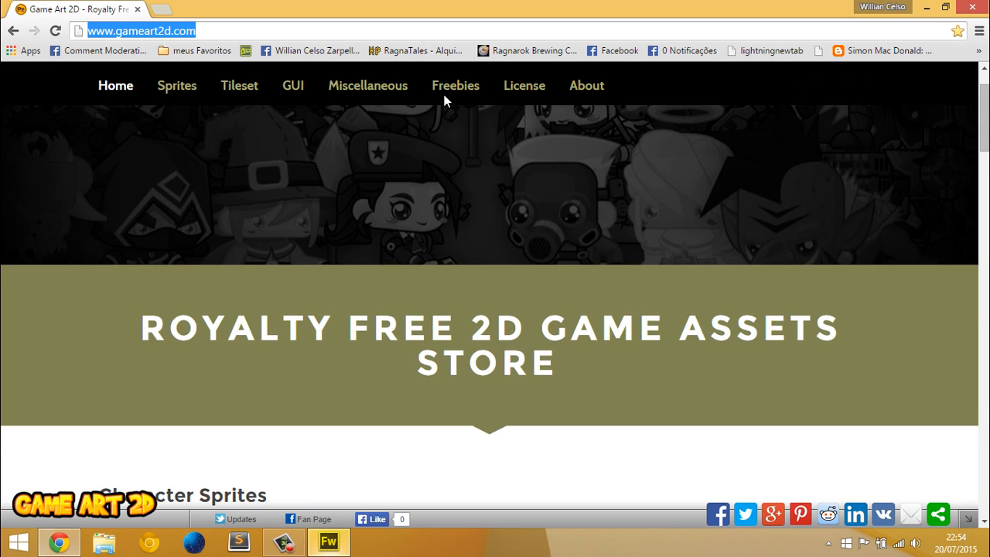
{"action": "left_click", "coordinate": [470, 86]}
Find the Free Desert Platformer Game Tileset among the free tilesets, open its page and download it
{"action": "scroll", "coordinate": [517, 188], "scroll_direction": "down", "scroll_amount": 5}
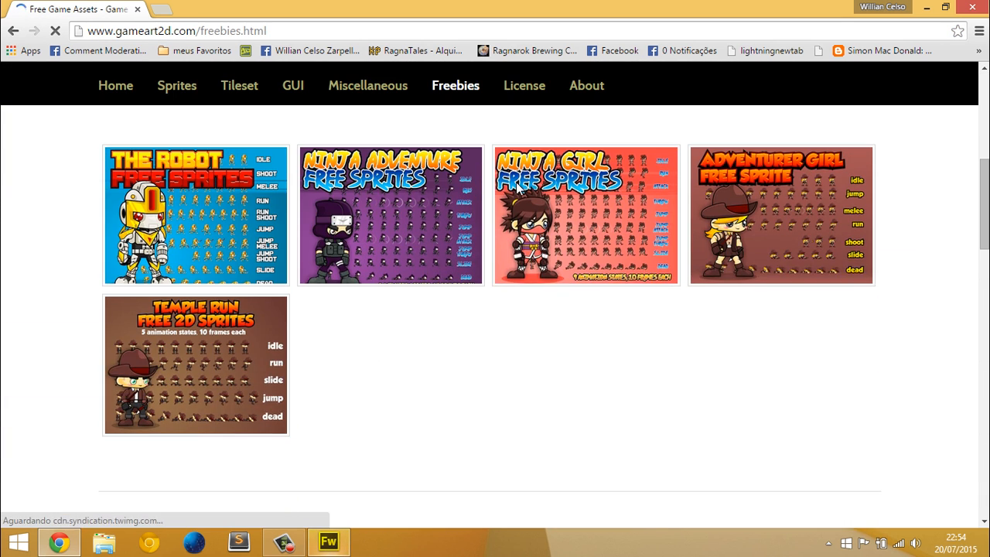
{"action": "scroll", "coordinate": [111, 186], "scroll_direction": "down", "scroll_amount": 1}
{"action": "scroll", "coordinate": [111, 186], "scroll_direction": "down", "scroll_amount": 2}
{"action": "scroll", "coordinate": [74, 193], "scroll_direction": "up", "scroll_amount": 2}
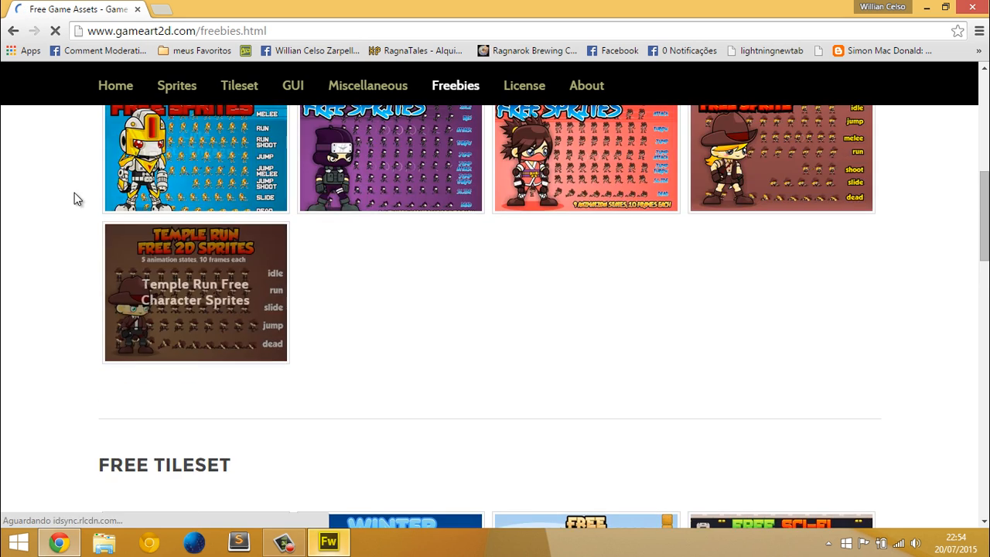
{"action": "scroll", "coordinate": [70, 195], "scroll_direction": "down", "scroll_amount": 6}
{"action": "scroll", "coordinate": [63, 192], "scroll_direction": "up", "scroll_amount": 1}
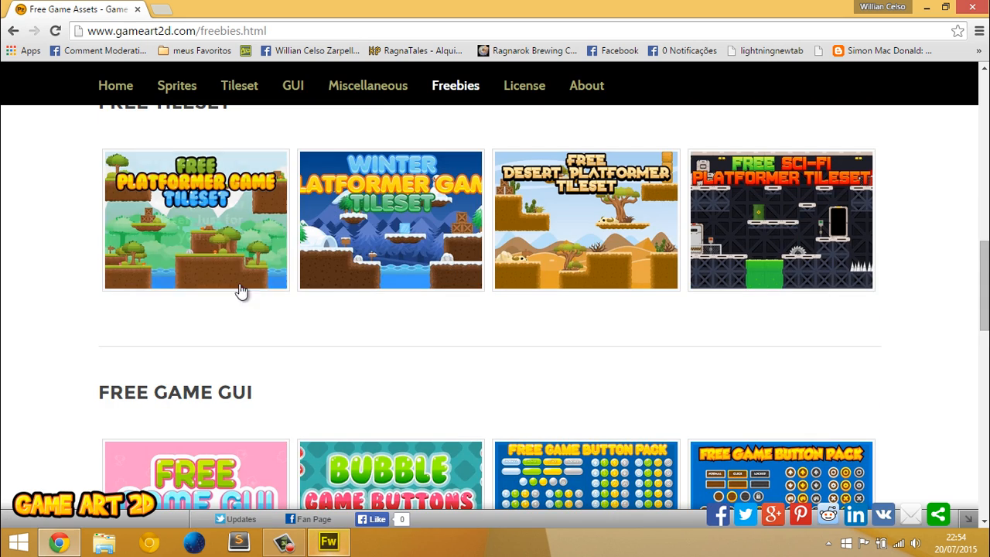
{"action": "left_click", "coordinate": [580, 238]}
{"action": "scroll", "coordinate": [464, 208], "scroll_direction": "down", "scroll_amount": 4}
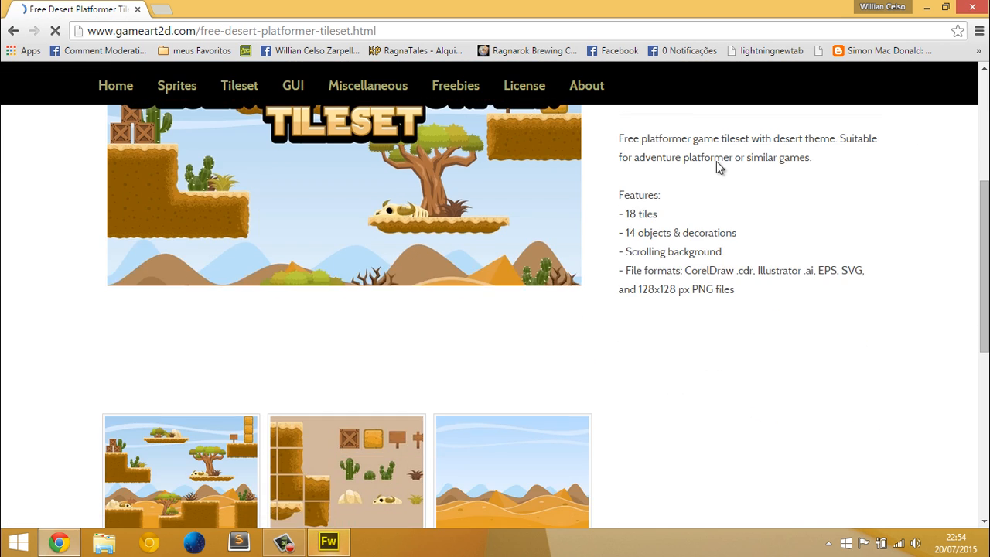
{"action": "scroll", "coordinate": [716, 161], "scroll_direction": "up", "scroll_amount": 1}
{"action": "left_click", "coordinate": [773, 133]}
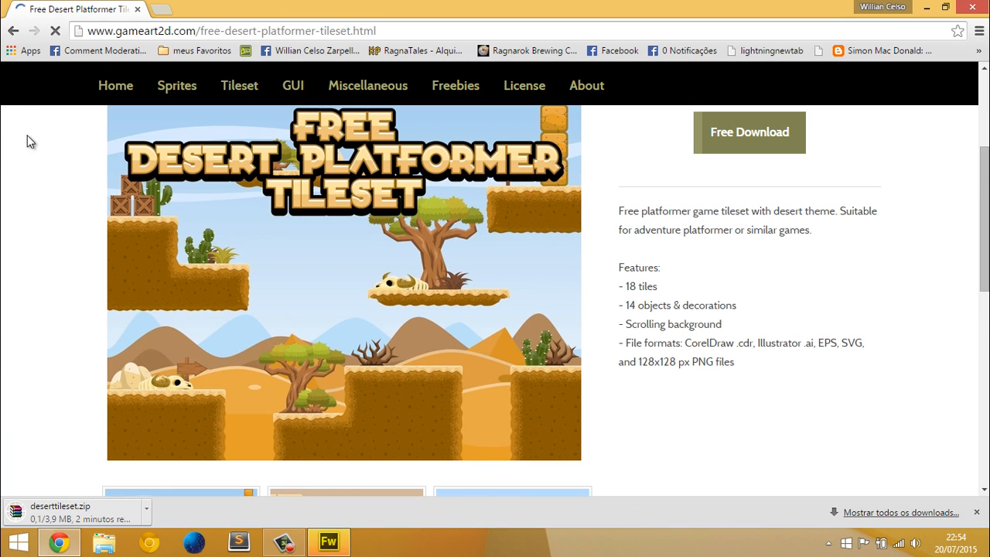
Go back to the free assets list and download the Adventurer Girl free sprite
{"action": "left_click", "coordinate": [13, 31]}
{"action": "scroll", "coordinate": [418, 271], "scroll_direction": "up", "scroll_amount": 6}
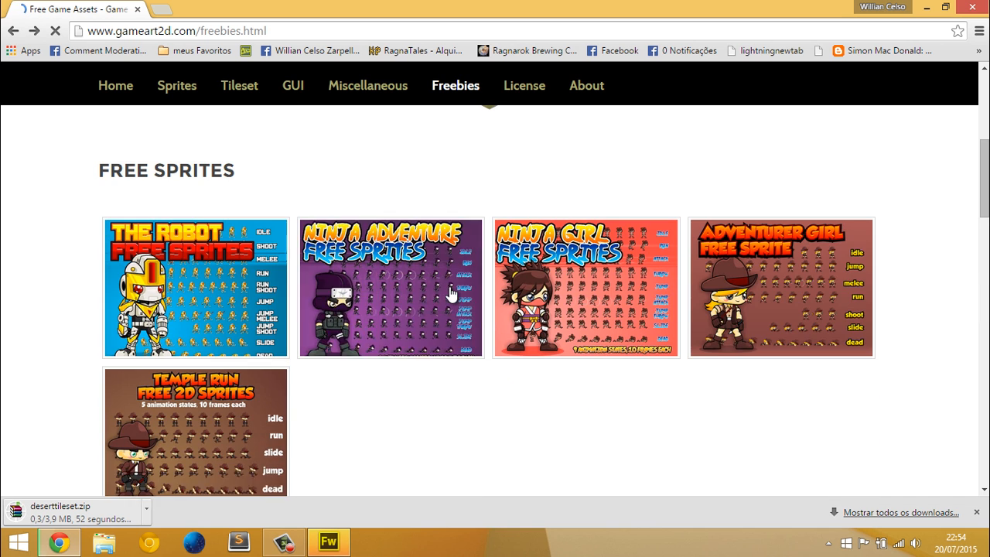
{"action": "scroll", "coordinate": [450, 286], "scroll_direction": "down", "scroll_amount": 1}
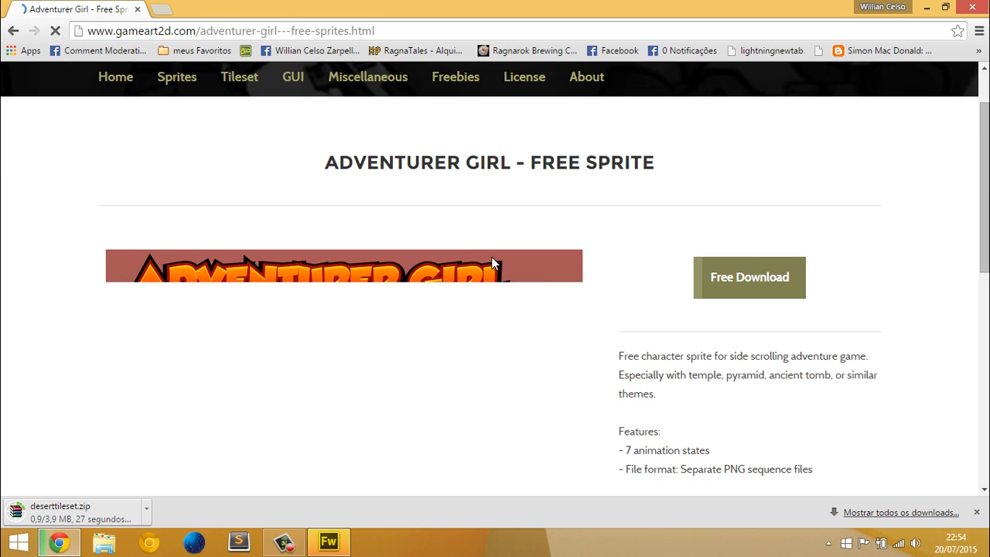
{"action": "left_click", "coordinate": [745, 292]}
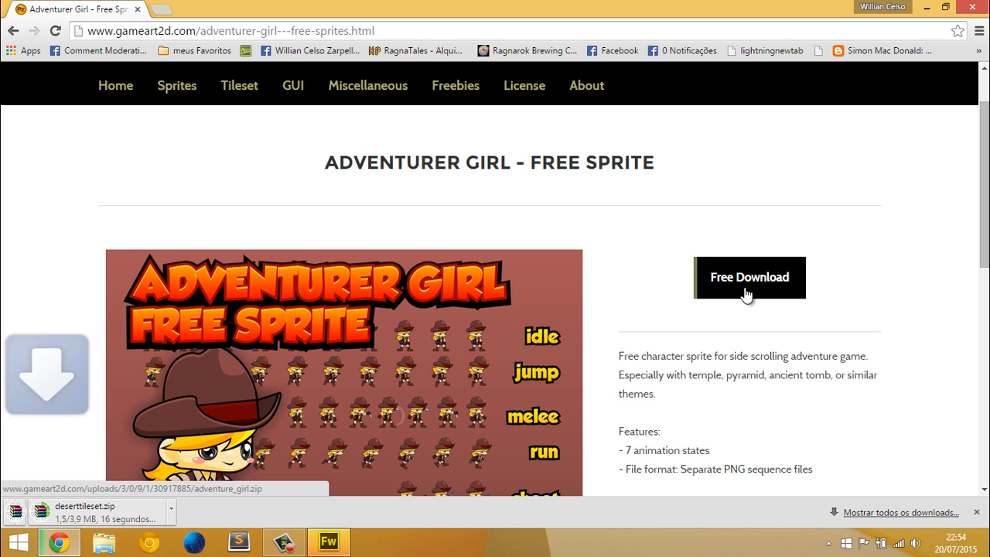
{"action": "scroll", "coordinate": [372, 403], "scroll_direction": "down", "scroll_amount": 1}
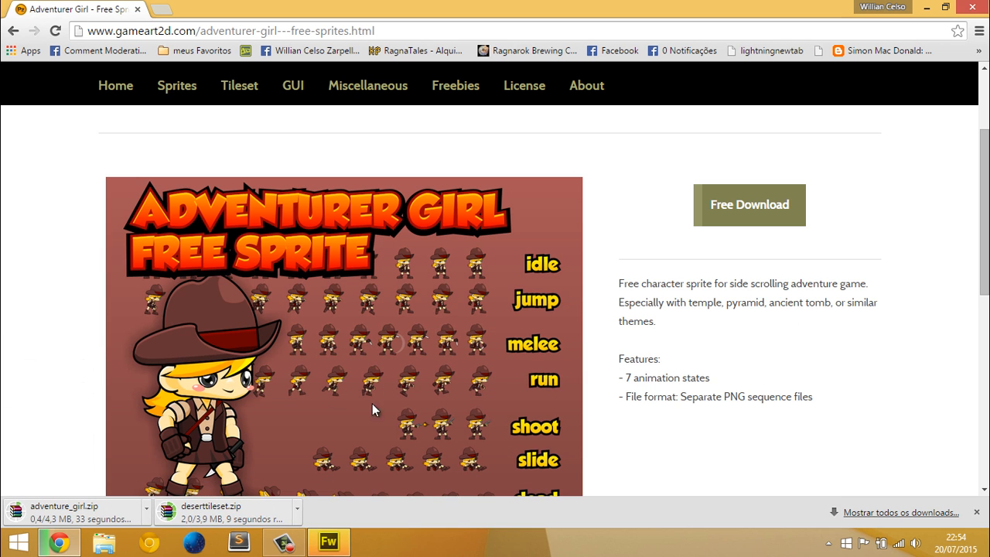
Switch to Adobe Fireworks and create a new white PNG document 3000 pixels wide and 700 pixels high
{"action": "left_click", "coordinate": [330, 543]}
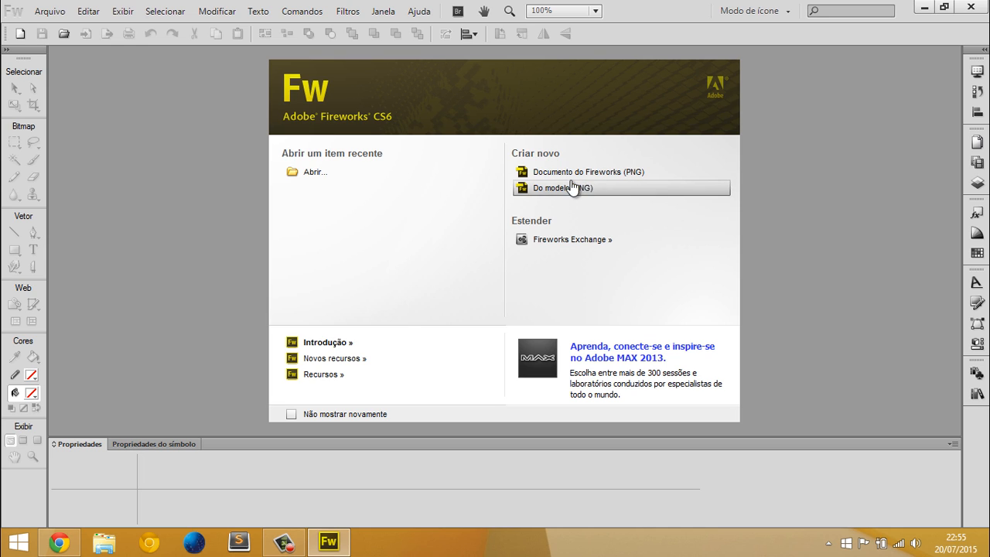
{"action": "left_click", "coordinate": [551, 171]}
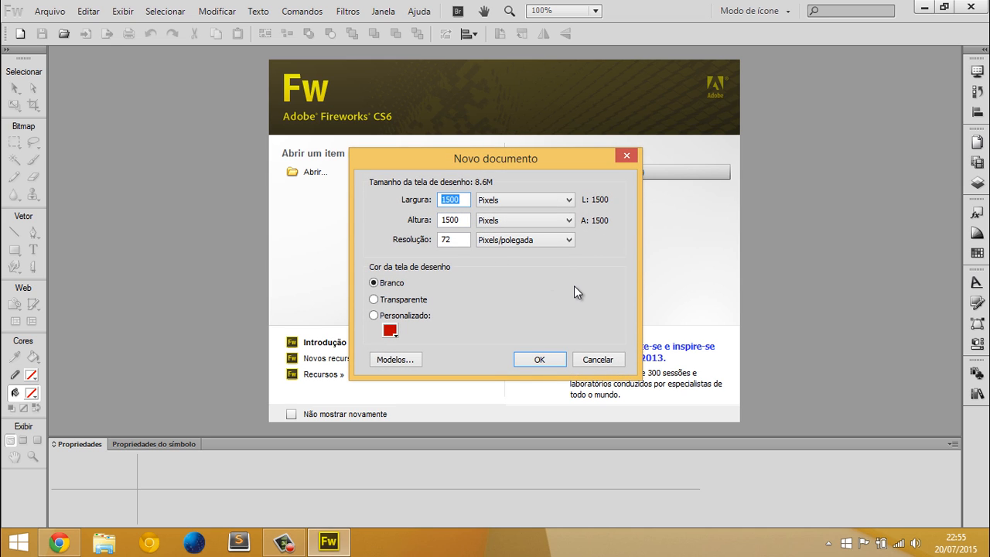
{"action": "type", "text": "3000"}
{"action": "key", "text": "Tab"}
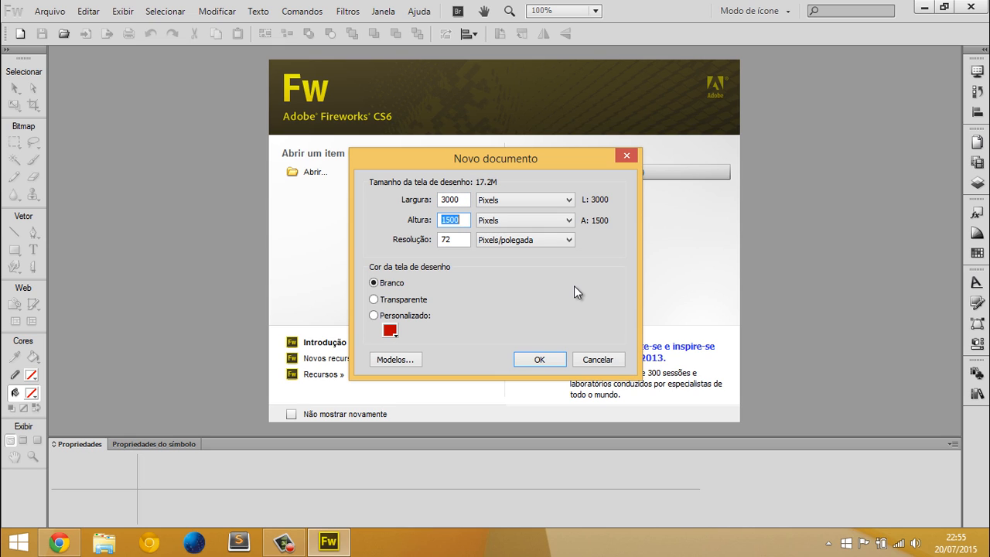
{"action": "type", "text": "700"}
{"action": "key", "text": "Return"}
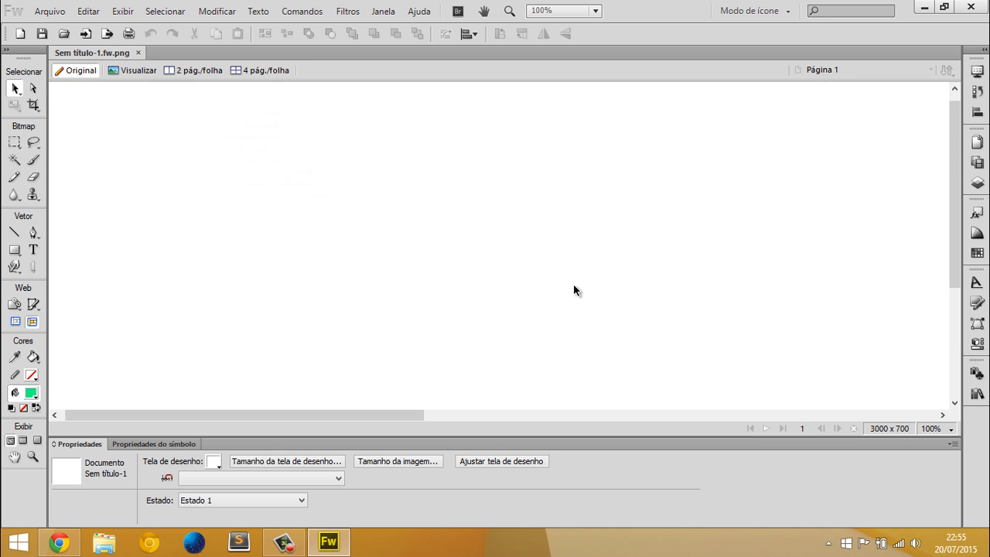
{"action": "left_click_drag", "start_coordinate": [204, 215], "coordinate": [141, 166]}
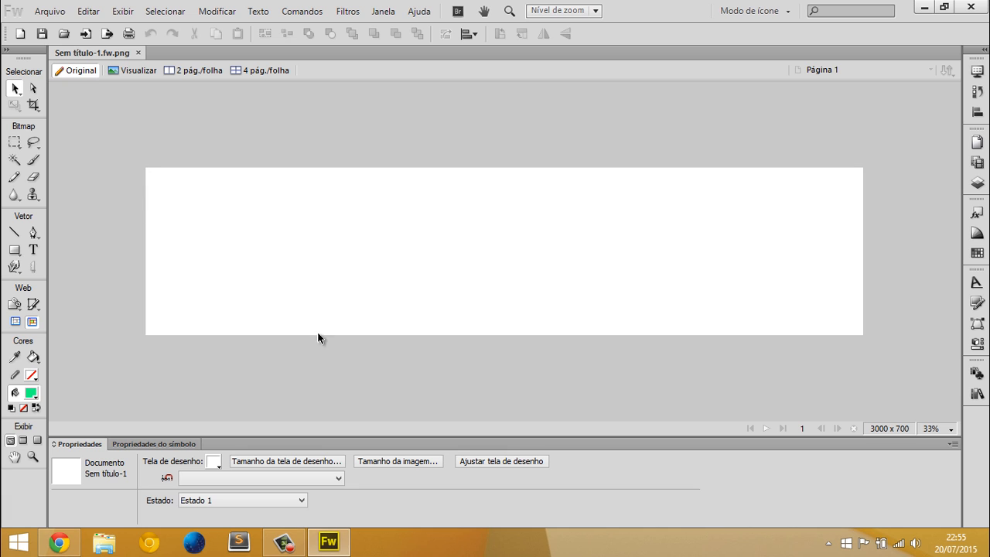
Switch to Google Chrome, open the downloaded deserttileset.zip and extract its png folder to the desktop
{"action": "left_click", "coordinate": [58, 542]}
{"action": "scroll", "coordinate": [226, 322], "scroll_direction": "down", "scroll_amount": 2}
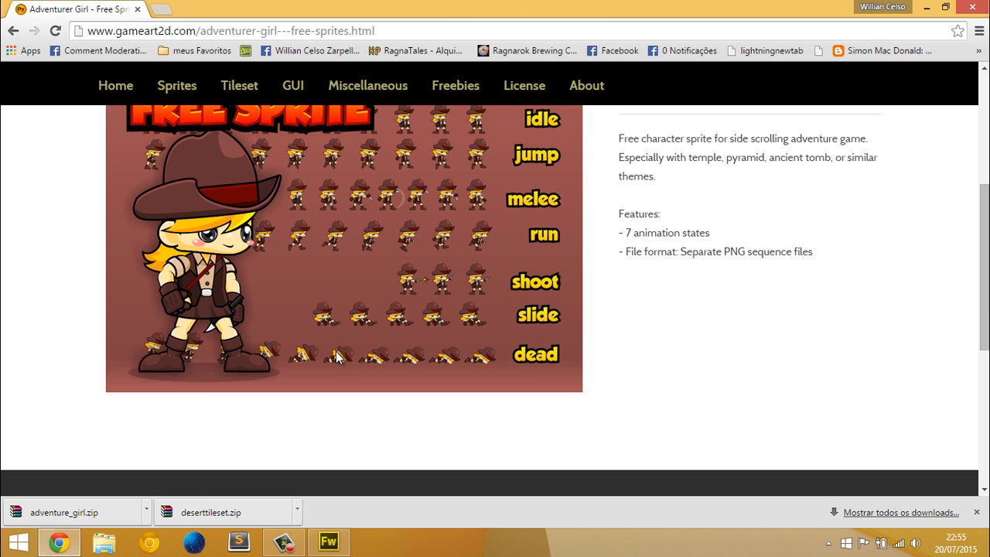
{"action": "scroll", "coordinate": [330, 354], "scroll_direction": "up", "scroll_amount": 1}
{"action": "scroll", "coordinate": [331, 354], "scroll_direction": "down", "scroll_amount": 1}
{"action": "scroll", "coordinate": [164, 339], "scroll_direction": "up", "scroll_amount": 2}
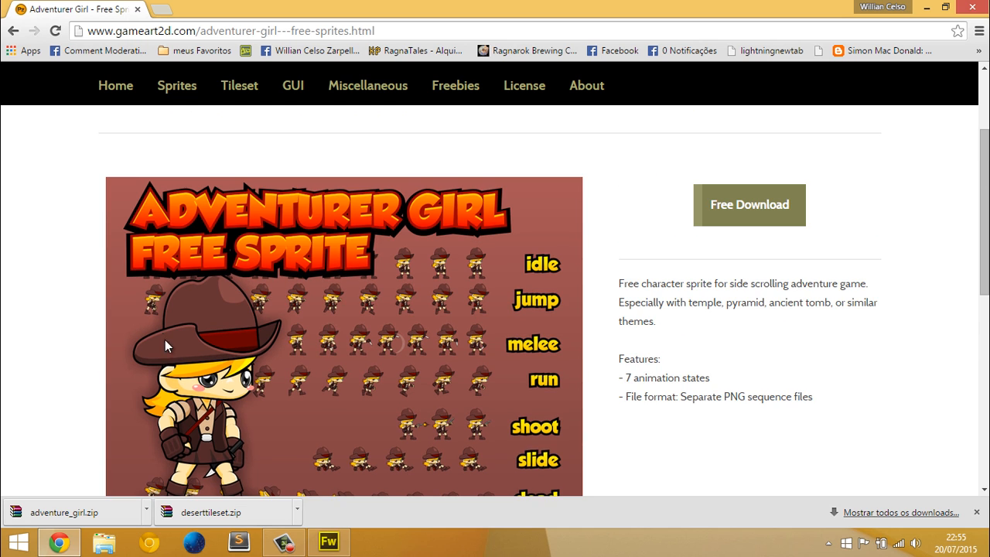
{"action": "scroll", "coordinate": [171, 356], "scroll_direction": "down", "scroll_amount": 3}
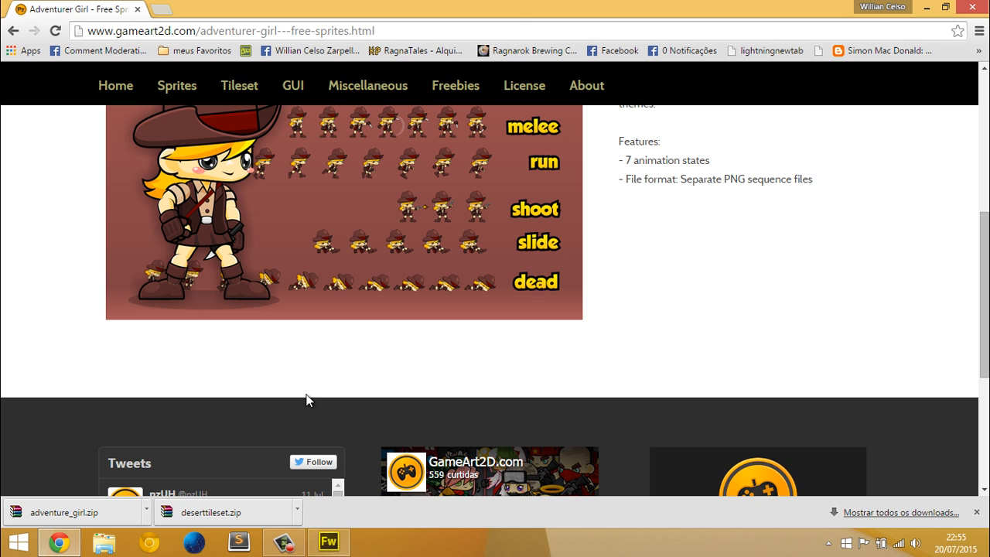
{"action": "left_click", "coordinate": [219, 508]}
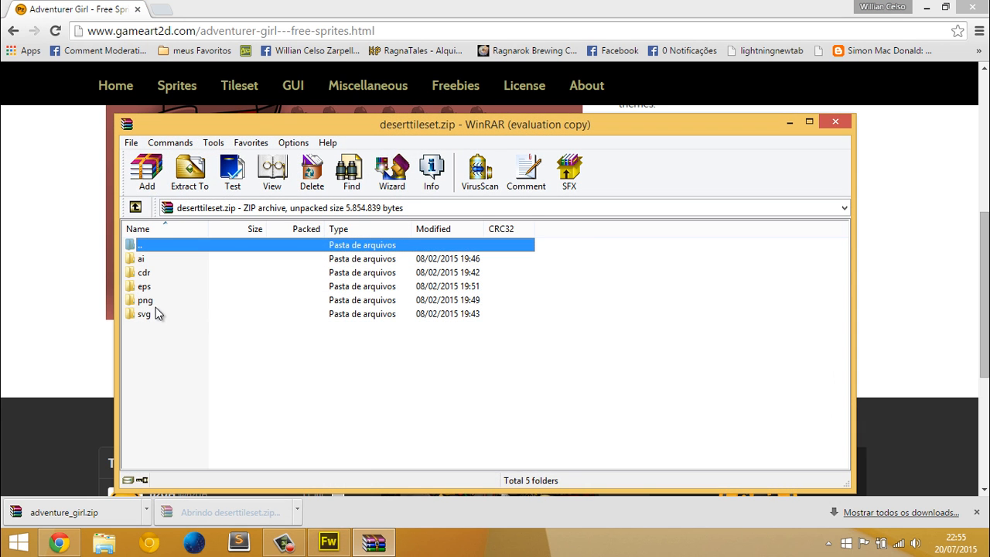
{"action": "left_click_drag", "start_coordinate": [249, 129], "coordinate": [407, 108]}
{"action": "left_click_drag", "start_coordinate": [320, 277], "coordinate": [460, 291]}
{"action": "key", "text": "super+d"}
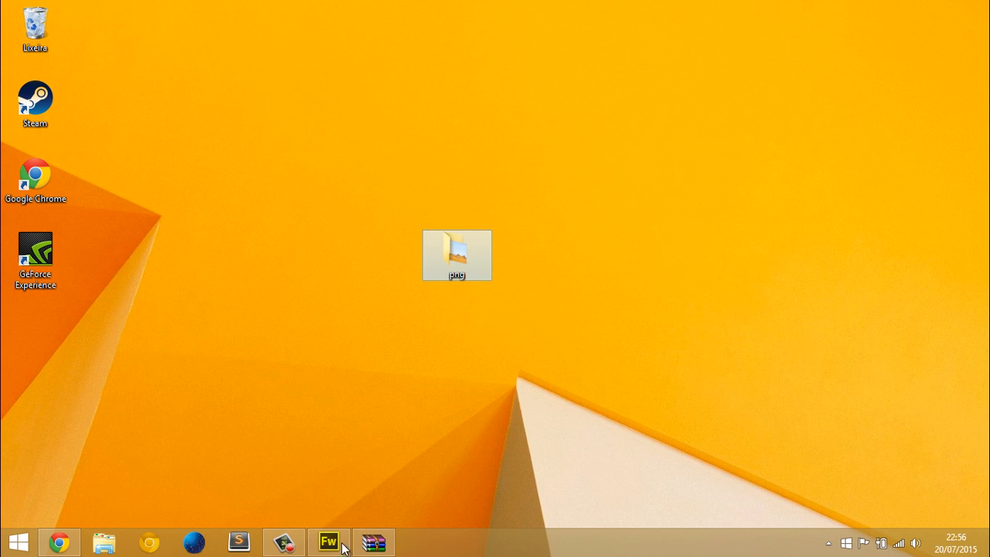
Open the downloaded adventure_girl.zip from Google Chrome and extract its png folder to the desktop
{"action": "left_click", "coordinate": [373, 542]}
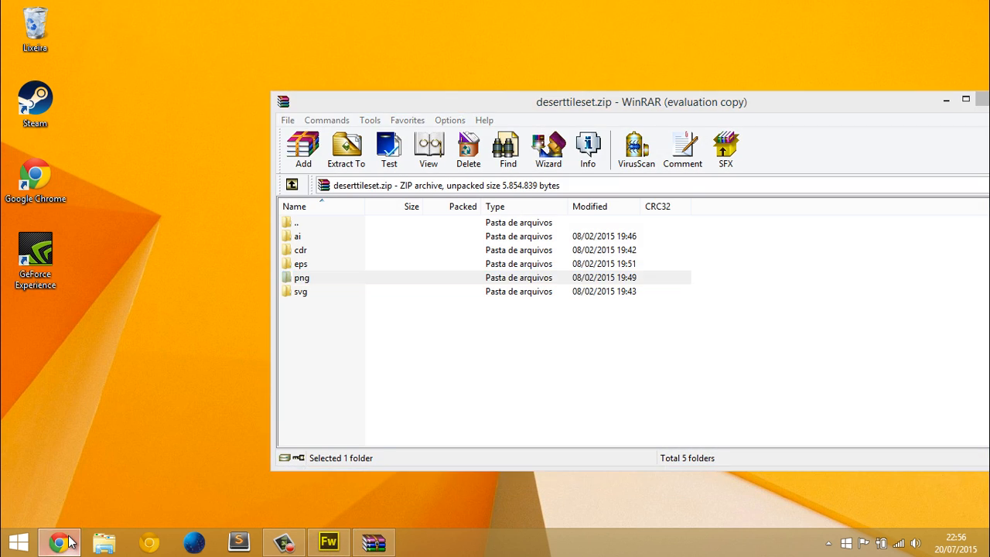
{"action": "left_click", "coordinate": [68, 543]}
{"action": "left_click", "coordinate": [77, 512]}
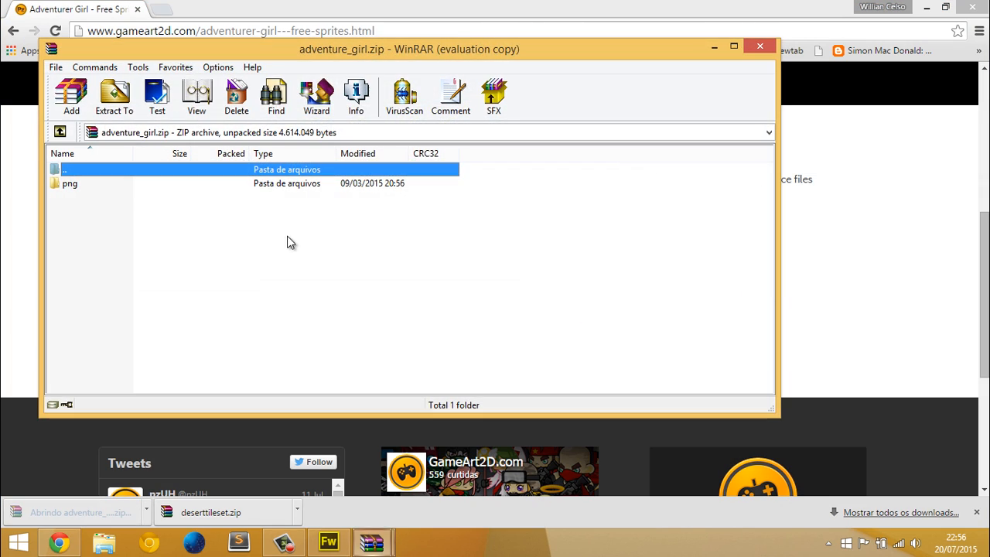
{"action": "left_click_drag", "start_coordinate": [90, 184], "coordinate": [317, 344]}
{"action": "key", "text": "super+d"}
{"action": "key", "text": "super+f"}
{"action": "key", "text": "super"}
{"action": "key", "text": "super"}
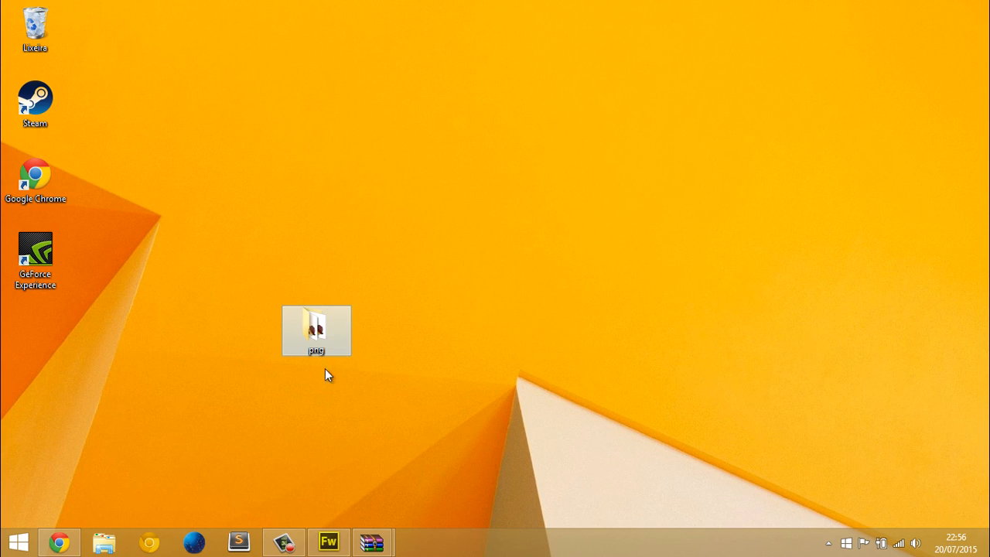
Open the png folder on the desktop and look through its sprite images, subfolders and BG.png background
{"action": "double_click", "coordinate": [324, 334]}
{"action": "scroll", "coordinate": [220, 147], "scroll_direction": "down", "scroll_amount": 1}
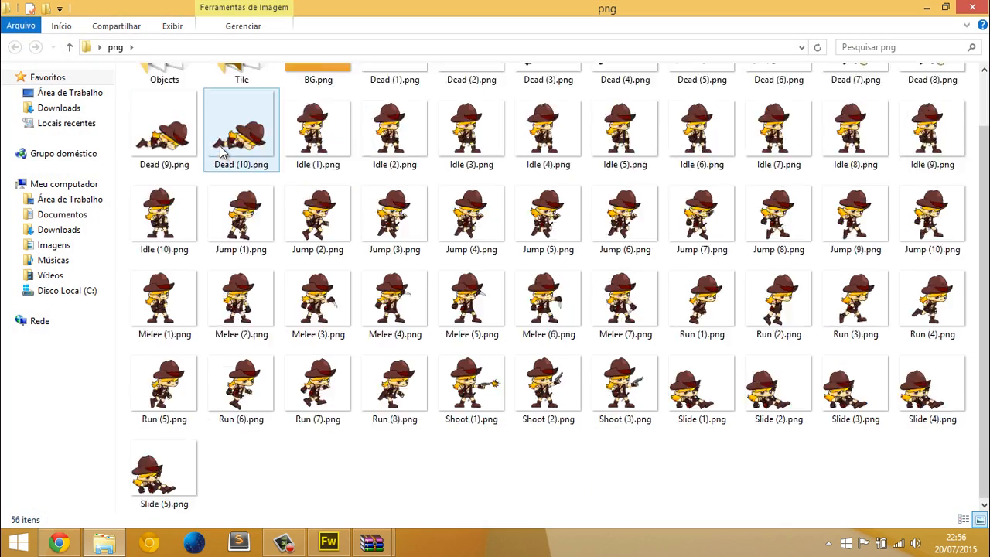
{"action": "scroll", "coordinate": [220, 147], "scroll_direction": "up", "scroll_amount": 1}
{"action": "left_click", "coordinate": [237, 126]}
{"action": "left_click", "coordinate": [290, 125]}
{"action": "left_click", "coordinate": [271, 121]}
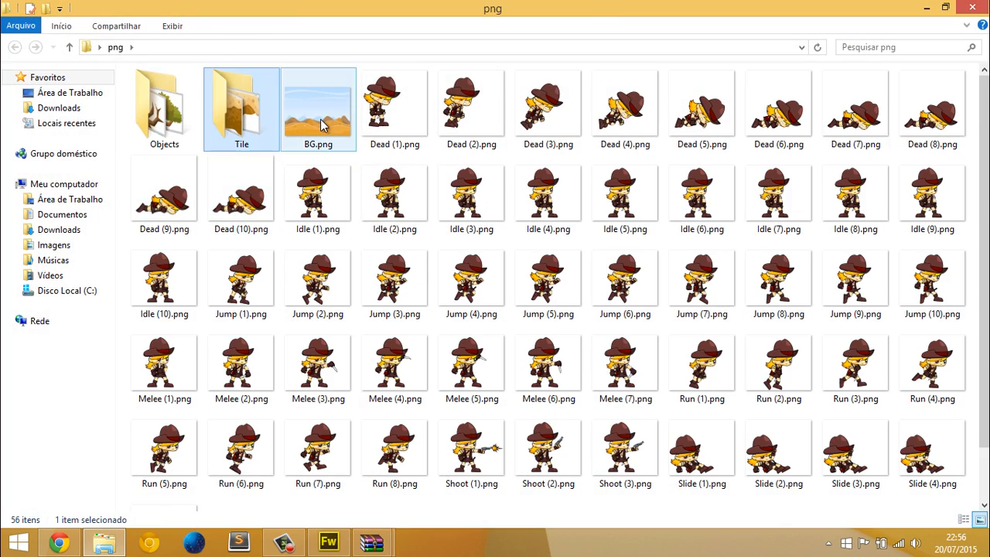
{"action": "left_click", "coordinate": [320, 120]}
{"action": "left_click", "coordinate": [248, 120]}
{"action": "left_click", "coordinate": [195, 101]}
Open the Tile folder and examine the tile images 1.png and 2.png
{"action": "left_click", "coordinate": [244, 105]}
{"action": "double_click", "coordinate": [244, 105]}
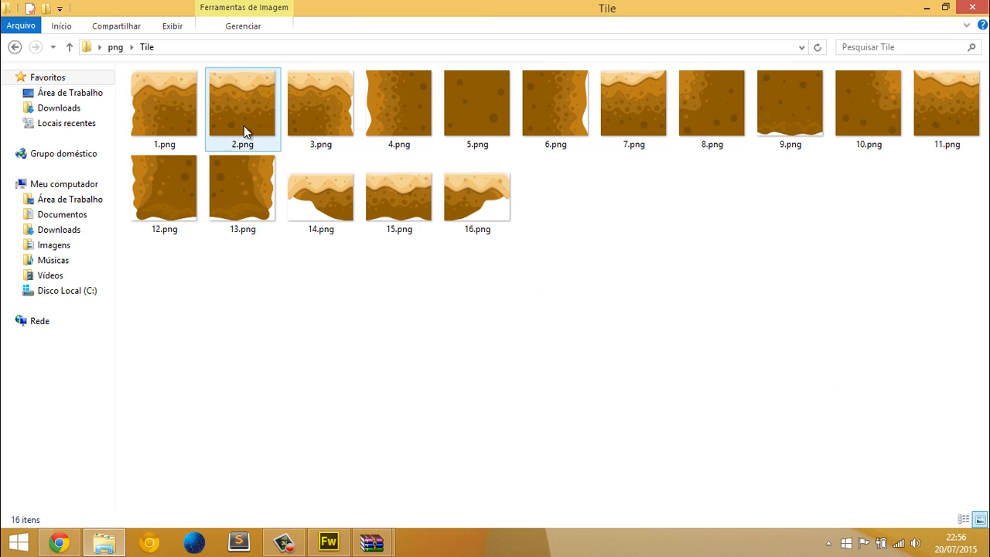
{"action": "left_click", "coordinate": [174, 91]}
{"action": "left_click", "coordinate": [230, 90]}
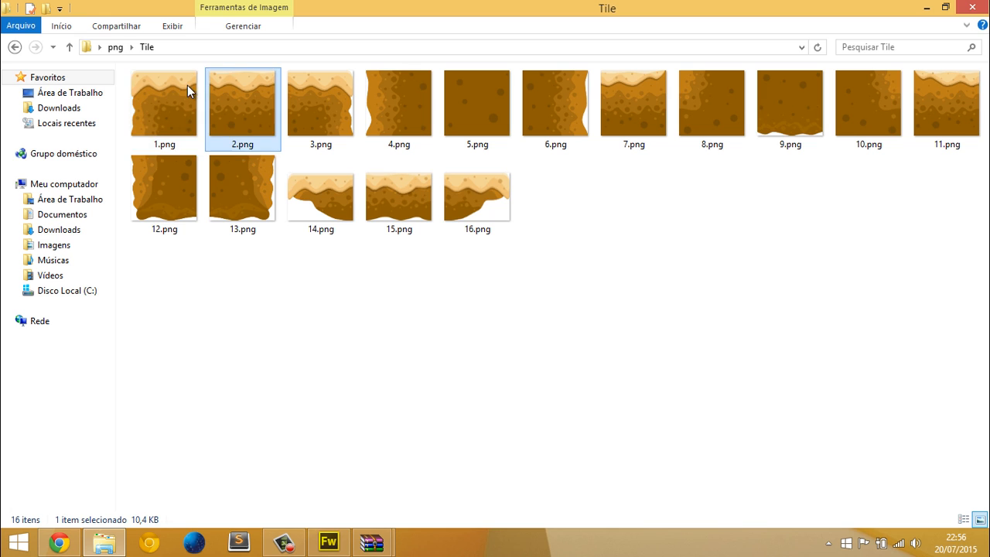
Place the 1.png tile from the Tile folder onto the lower-left area of the canvas in Fireworks
{"action": "left_click", "coordinate": [199, 127]}
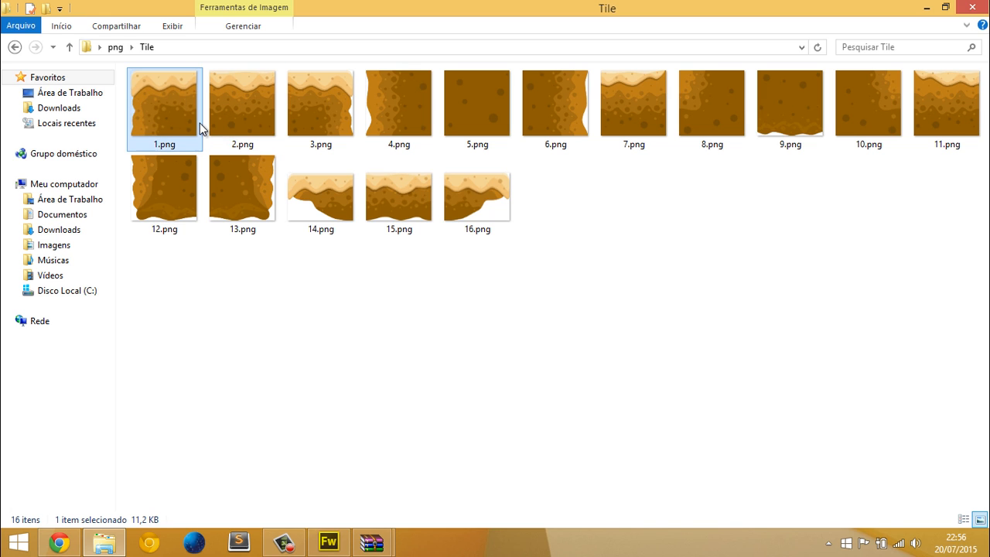
{"action": "left_click_drag", "start_coordinate": [194, 141], "coordinate": [217, 300]}
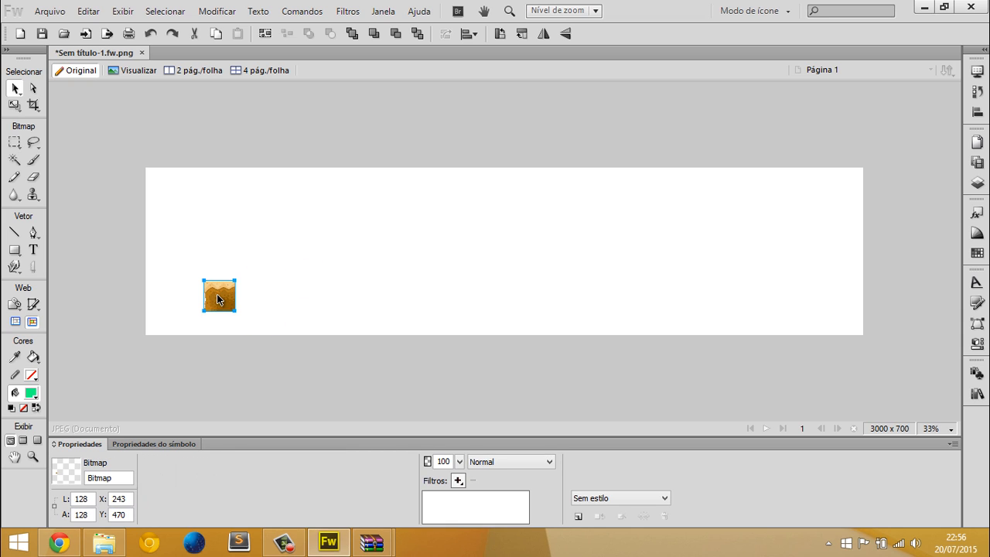
{"action": "key", "text": "ctrl+1"}
{"action": "left_click", "coordinate": [339, 345]}
{"action": "scroll", "coordinate": [339, 344], "scroll_direction": "up", "scroll_amount": 2}
{"action": "scroll", "coordinate": [338, 344], "scroll_direction": "down", "scroll_amount": 3}
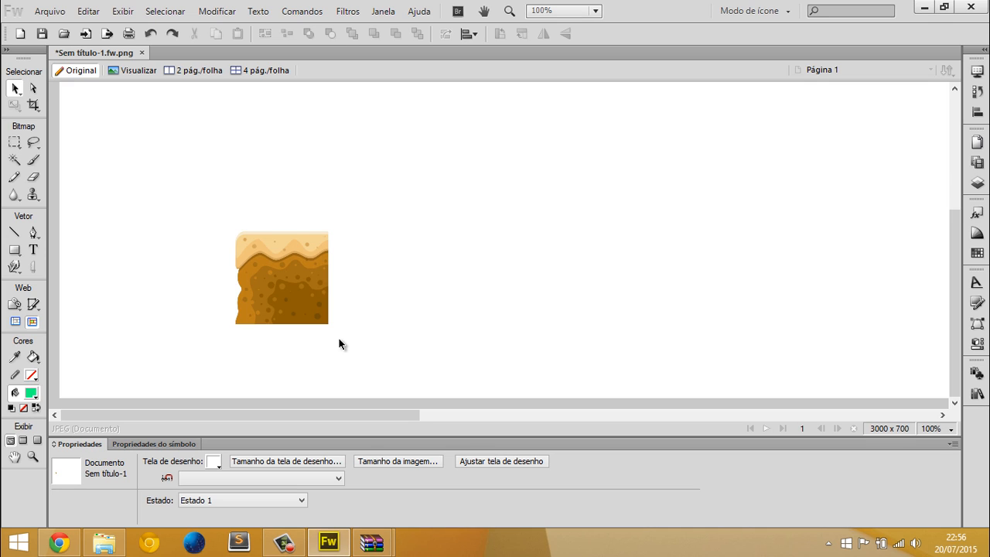
{"action": "scroll", "coordinate": [338, 344], "scroll_direction": "up", "scroll_amount": 1}
{"action": "scroll", "coordinate": [348, 343], "scroll_direction": "down", "scroll_amount": 1}
{"action": "left_click", "coordinate": [53, 12]}
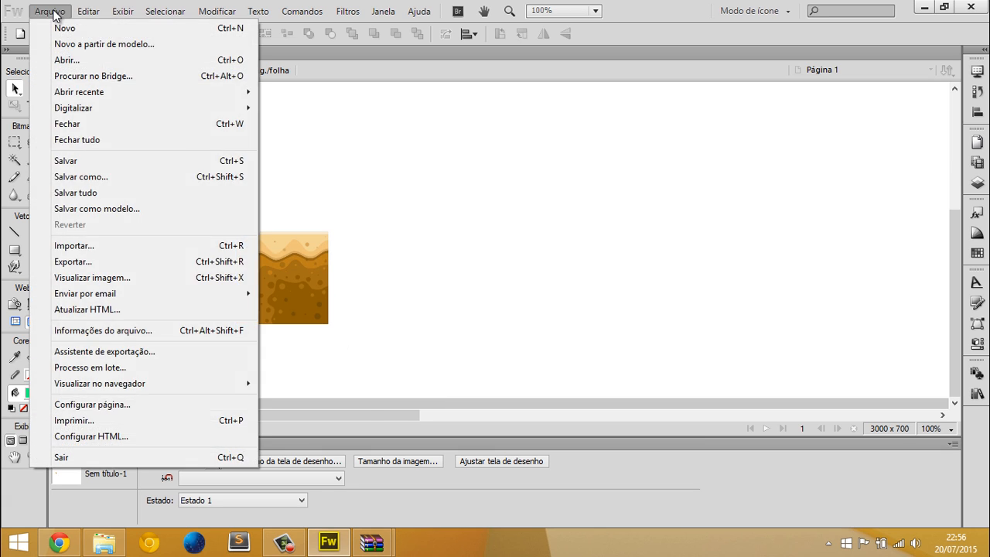
{"action": "mouse_move", "coordinate": [340, 14]}
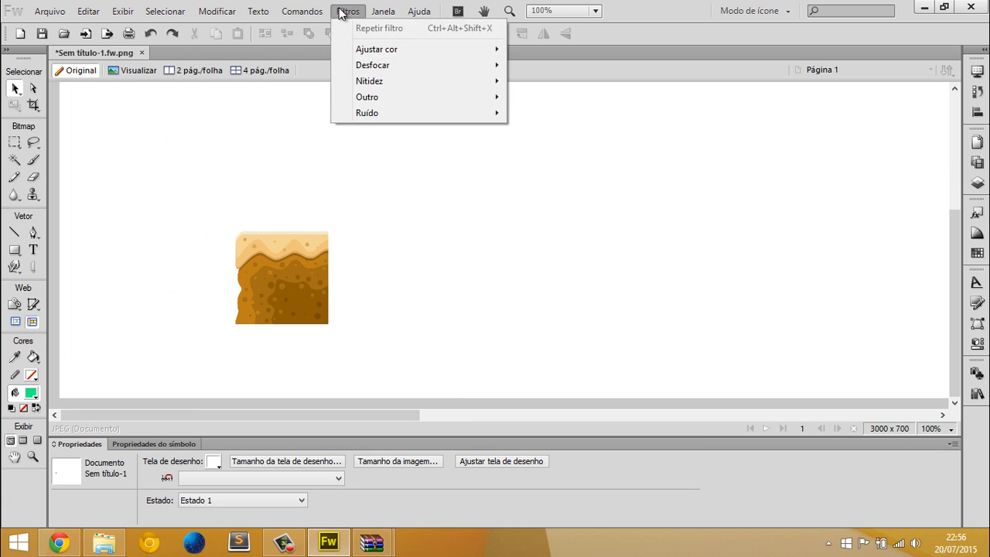
{"action": "left_click", "coordinate": [493, 170]}
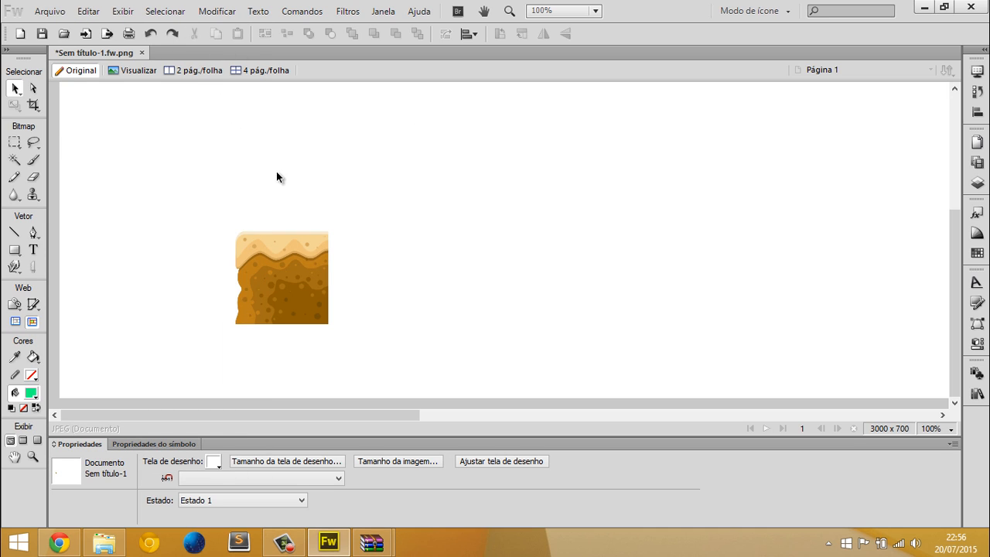
Set the canvas colour to transparent
{"action": "left_click", "coordinate": [214, 462]}
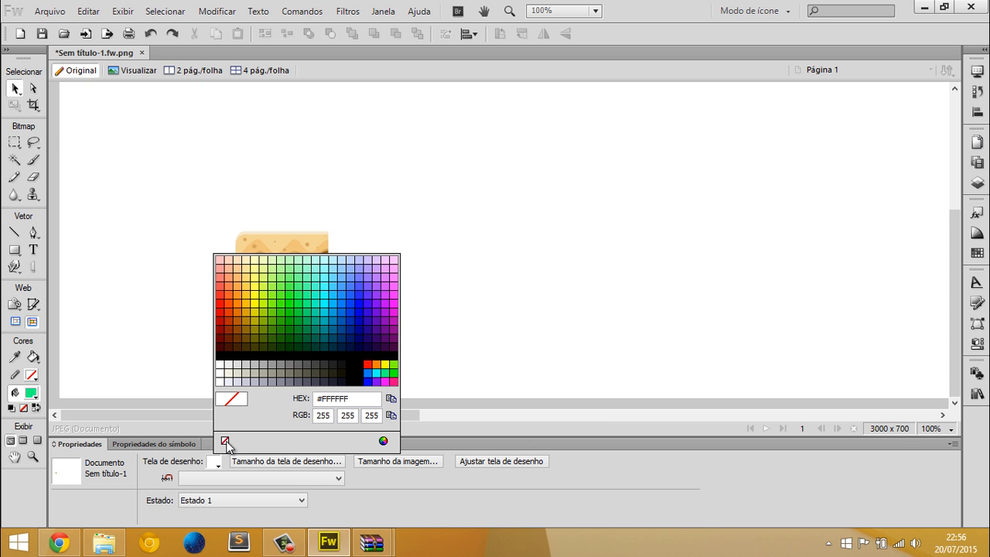
{"action": "left_click", "coordinate": [224, 442]}
{"action": "scroll", "coordinate": [460, 187], "scroll_direction": "up", "scroll_amount": 1}
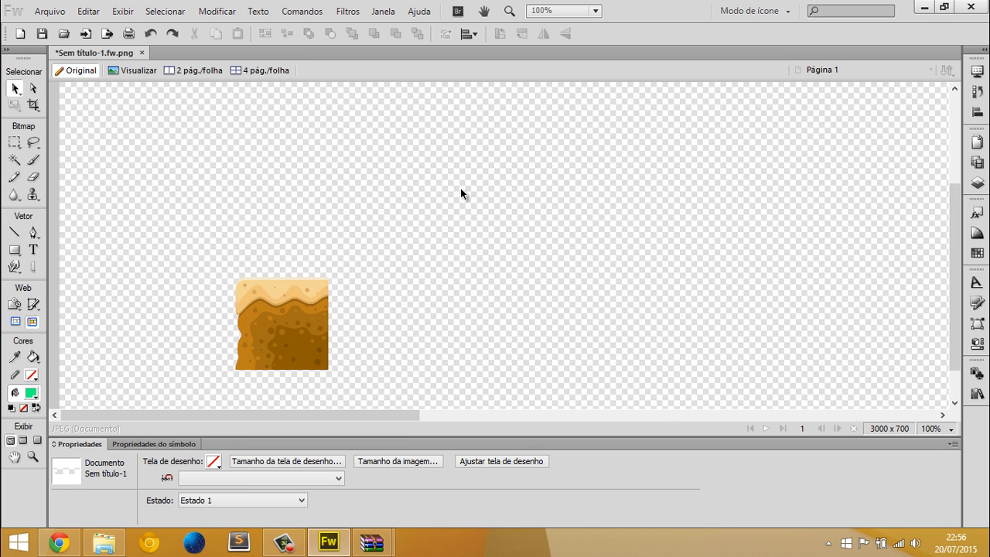
{"action": "scroll", "coordinate": [340, 217], "scroll_direction": "up", "scroll_amount": 1}
{"action": "scroll", "coordinate": [341, 220], "scroll_direction": "down", "scroll_amount": 2}
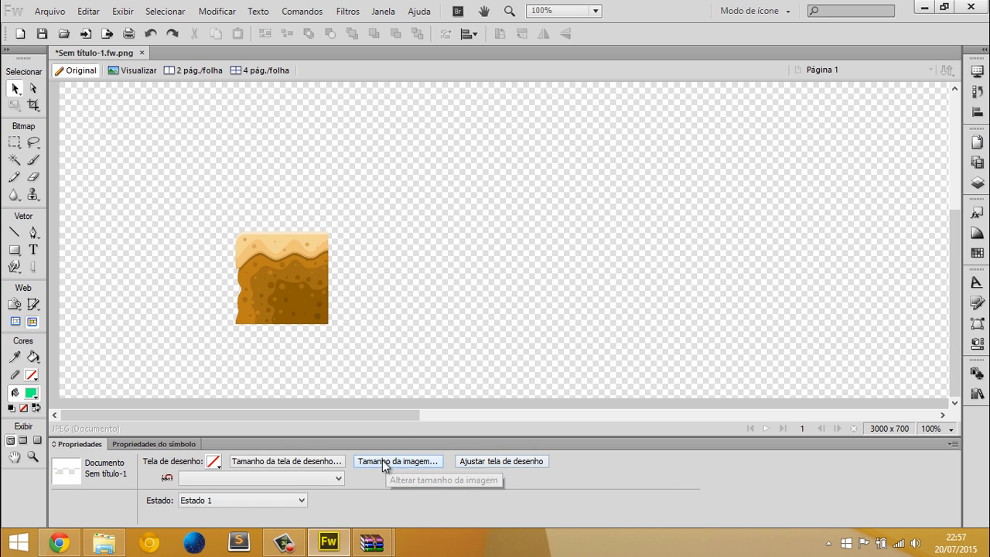
Examine the width, height and anchor options in the canvas size settings and cancel
{"action": "left_click", "coordinate": [299, 461]}
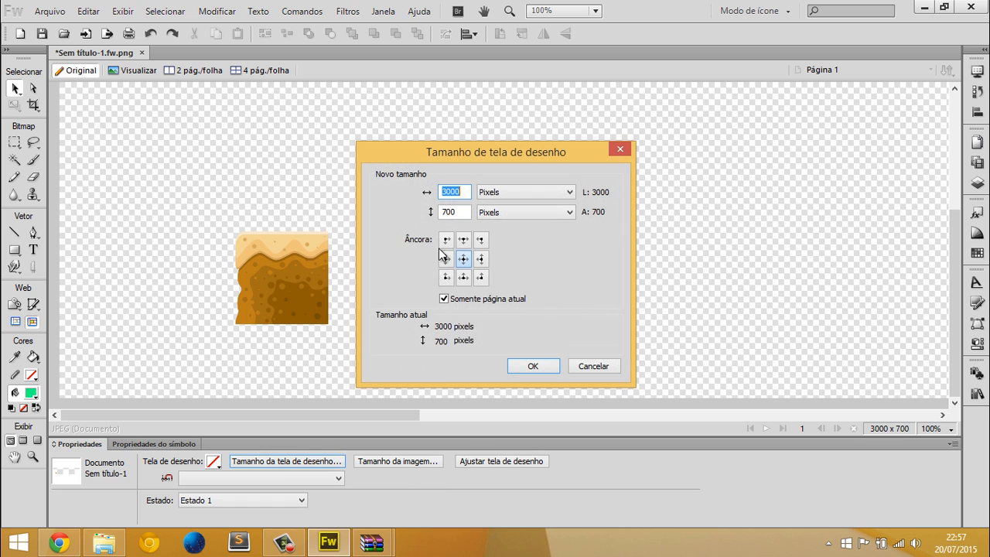
{"action": "key", "text": "Tab"}
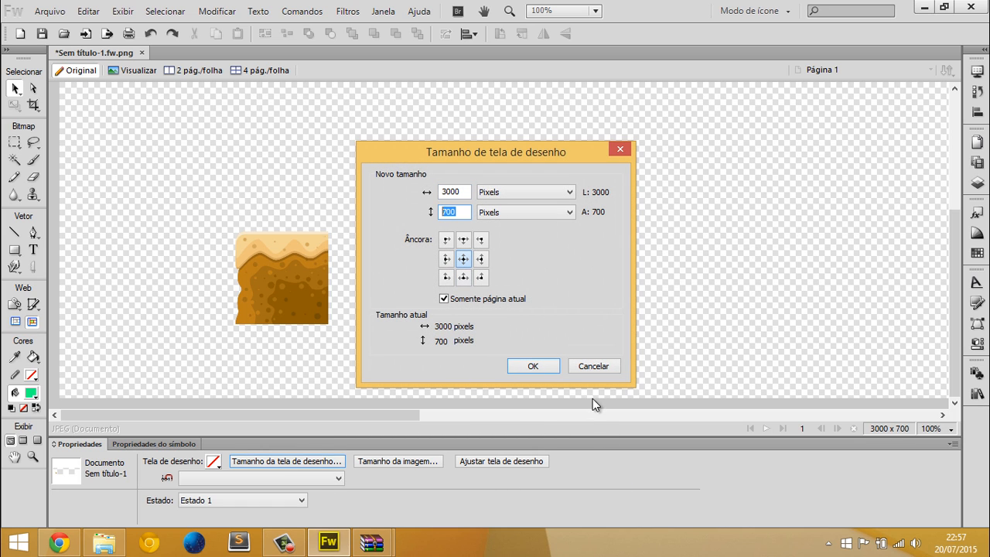
{"action": "left_click", "coordinate": [585, 372]}
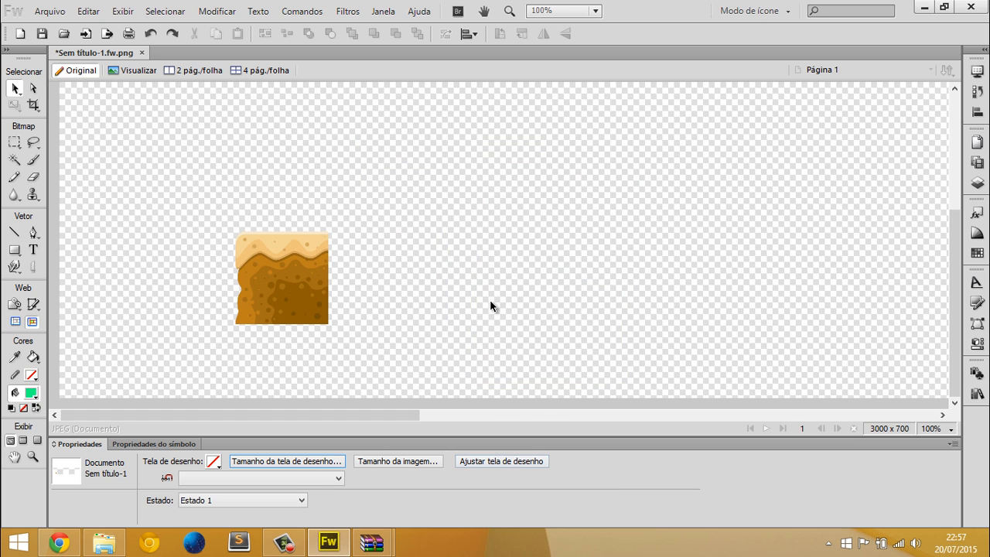
Fit the canvas to the single tile and undo the fit
{"action": "scroll", "coordinate": [494, 301], "scroll_direction": "down", "scroll_amount": 2}
{"action": "scroll", "coordinate": [494, 302], "scroll_direction": "down", "scroll_amount": 1}
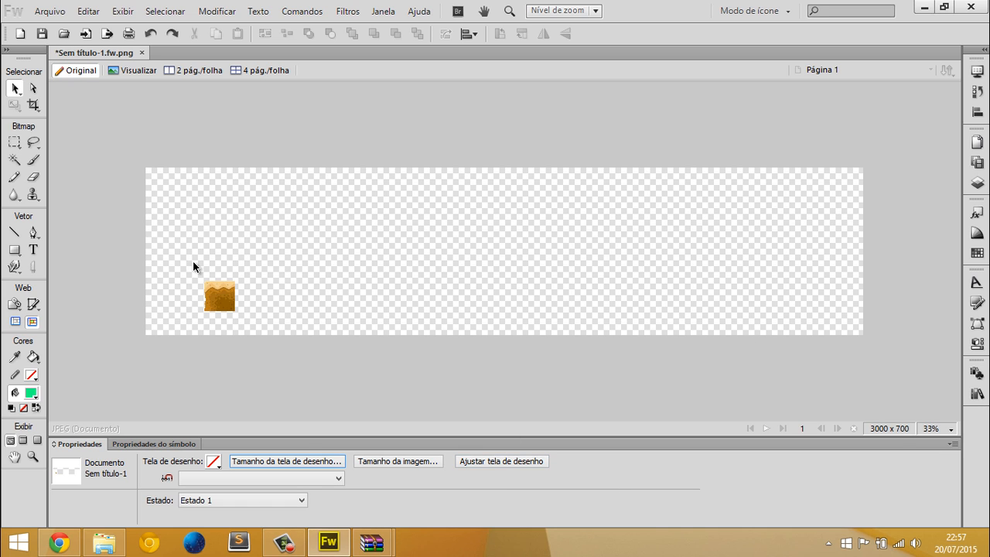
{"action": "left_click_drag", "start_coordinate": [193, 265], "coordinate": [283, 328]}
{"action": "left_click", "coordinate": [289, 307]}
{"action": "left_click", "coordinate": [221, 289]}
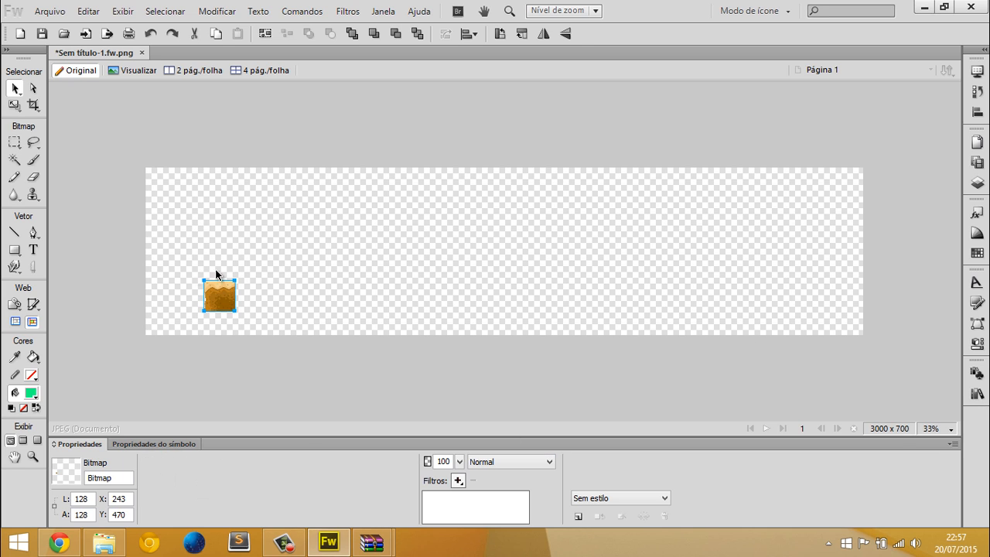
{"action": "left_click", "coordinate": [320, 322]}
{"action": "left_click", "coordinate": [467, 461]}
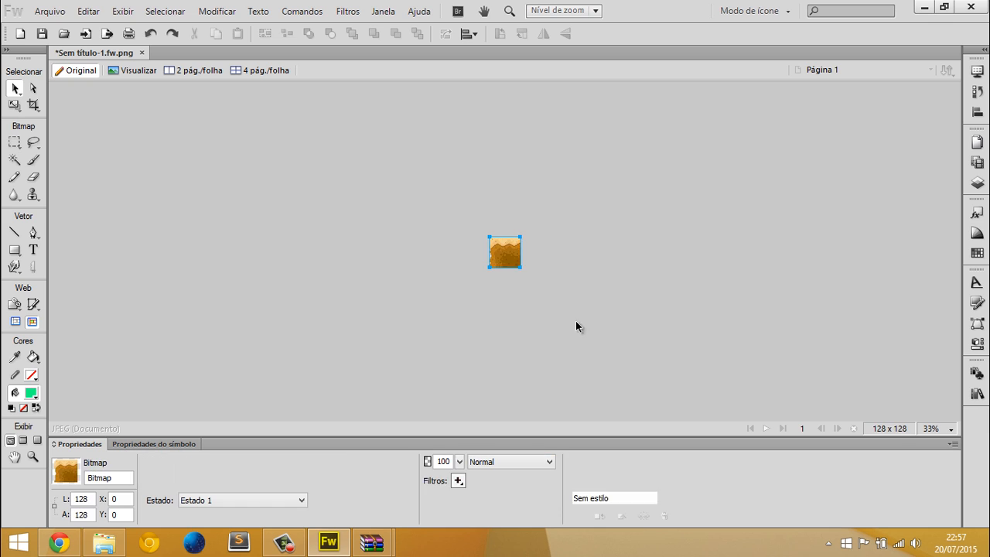
{"action": "left_click", "coordinate": [470, 236]}
{"action": "key", "text": "ctrl+1"}
{"action": "key", "text": "ctrl+z"}
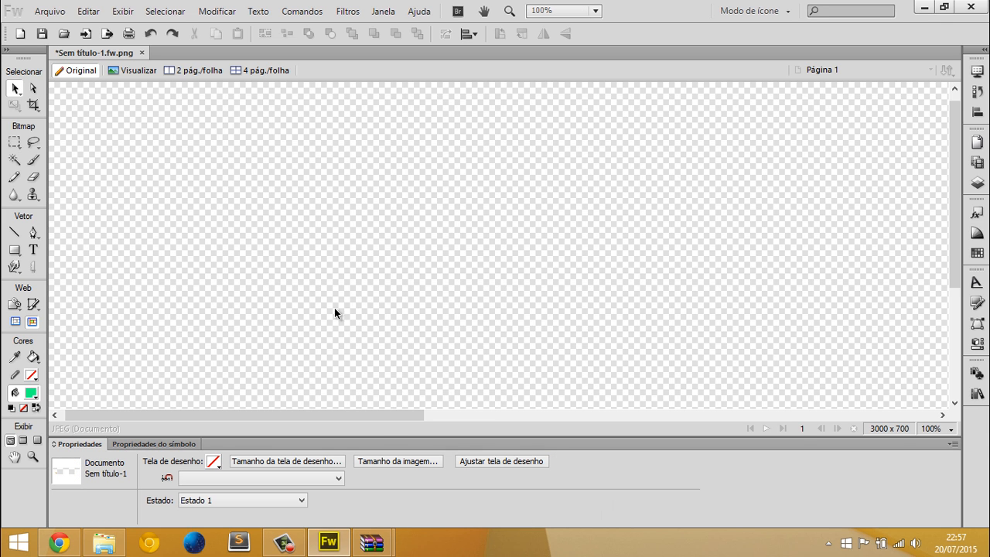
Make two copies of the tile at other spots on the canvas
{"action": "key", "text": "ctrl+5"}
{"action": "left_click", "coordinate": [193, 310]}
{"action": "left_click_drag", "start_coordinate": [193, 310], "coordinate": [137, 168]}
{"action": "left_click", "coordinate": [412, 268]}
{"action": "left_click", "coordinate": [519, 251]}
Try fitting the canvas to the three tiles, undo the fit and delete all the tiles
{"action": "left_click", "coordinate": [473, 461]}
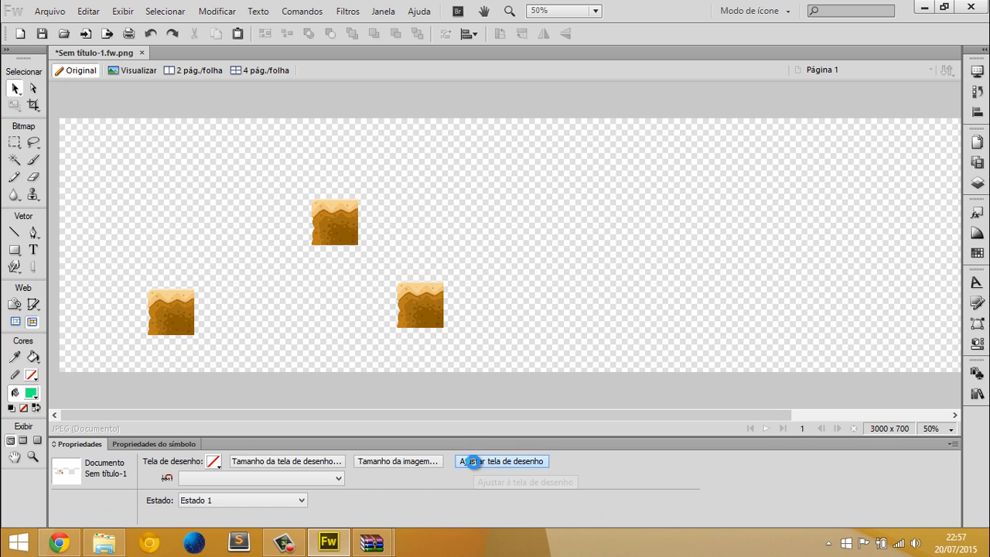
{"action": "left_click", "coordinate": [503, 249]}
{"action": "key", "text": "ctrl+z"}
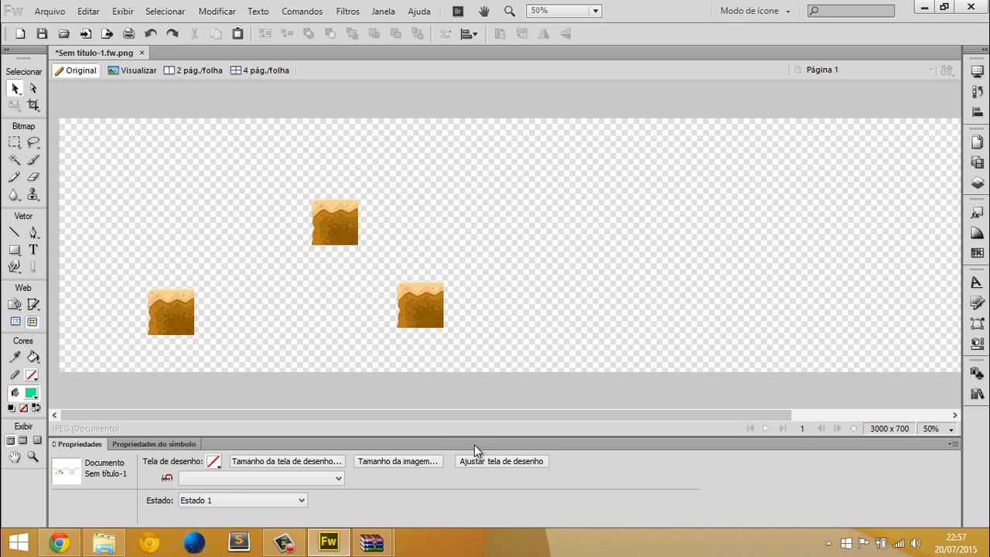
{"action": "left_click_drag", "start_coordinate": [595, 345], "coordinate": [112, 192]}
{"action": "key", "text": "Delete"}
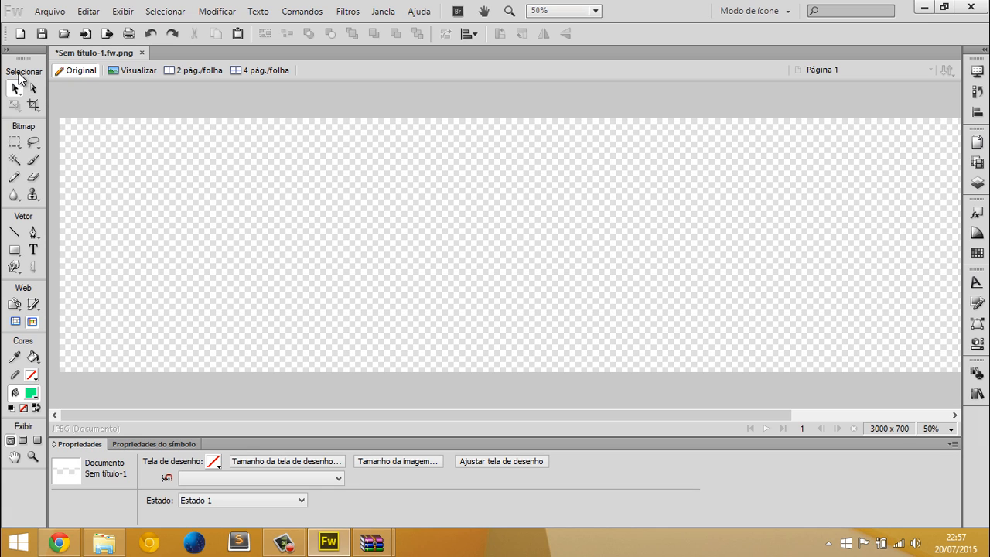
Draw a green rectangle of about 500 x 242 px and move it to about X 778, Y 64
{"action": "left_click", "coordinate": [15, 250]}
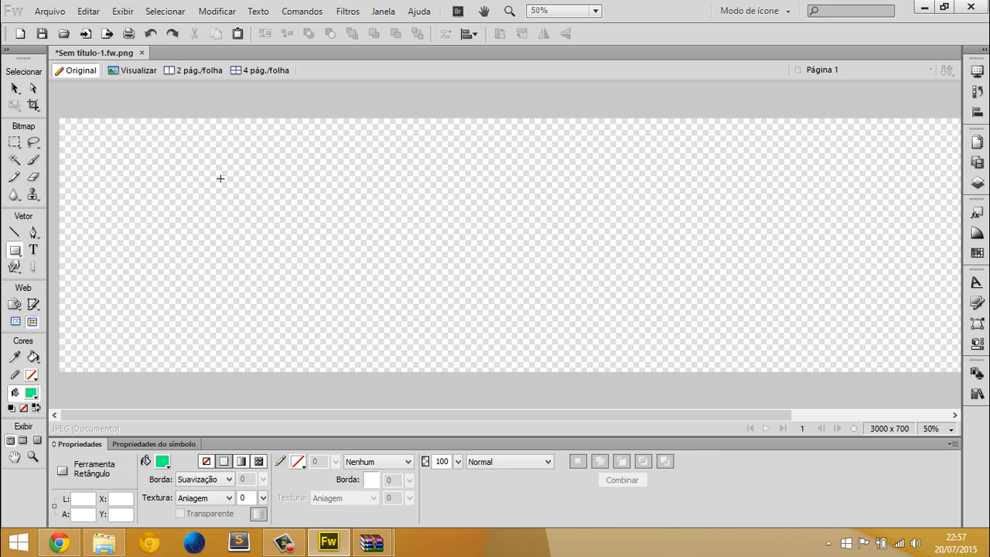
{"action": "left_click_drag", "start_coordinate": [221, 173], "coordinate": [403, 260]}
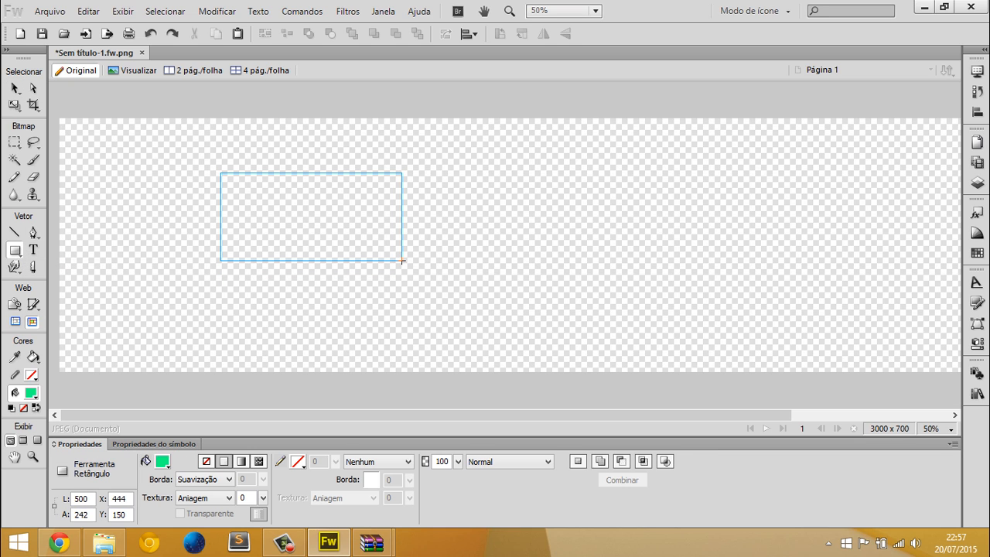
{"action": "key", "text": "v"}
{"action": "left_click", "coordinate": [315, 314]}
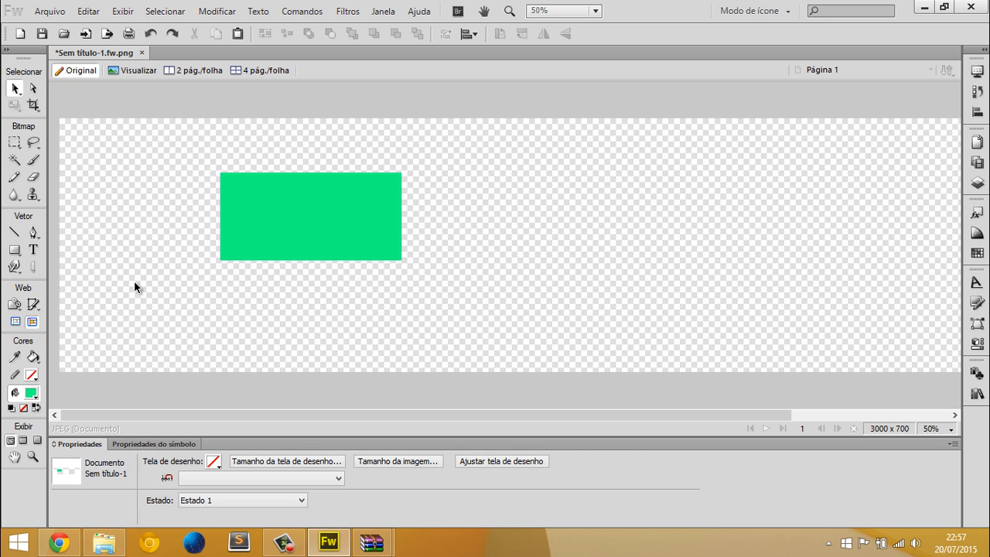
{"action": "left_click", "coordinate": [263, 222]}
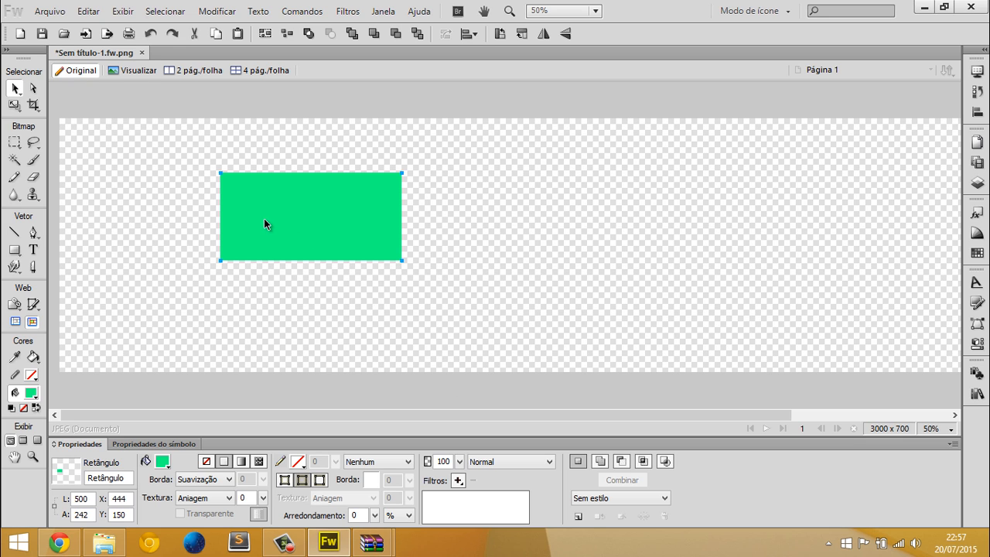
{"action": "left_click_drag", "start_coordinate": [264, 220], "coordinate": [429, 161]}
{"action": "left_click", "coordinate": [351, 266]}
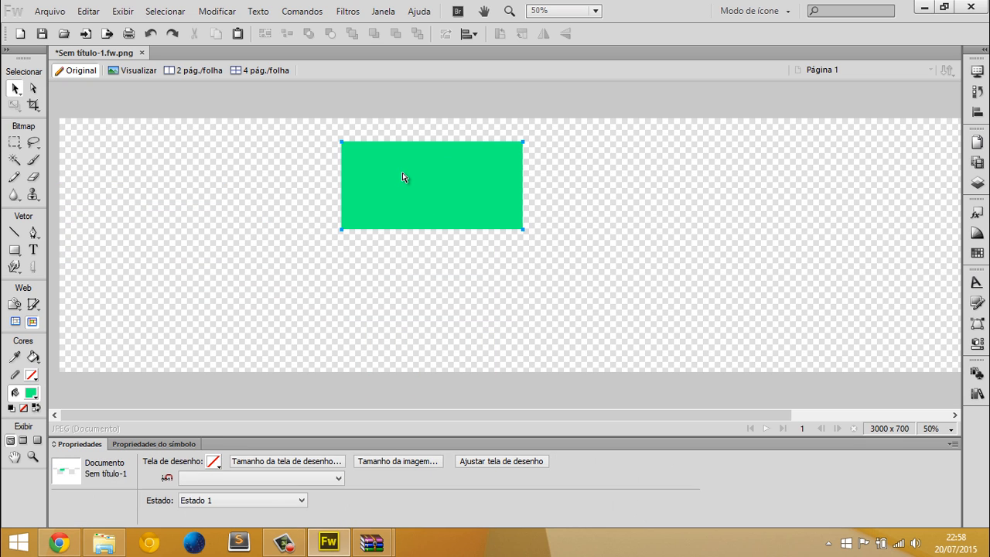
Duplicate the green rectangle diagonally below itself and duplicate the pair to make four staggered rectangles
{"action": "left_click", "coordinate": [402, 177]}
{"action": "left_click_drag", "start_coordinate": [456, 197], "coordinate": [621, 296], "text": "alt"}
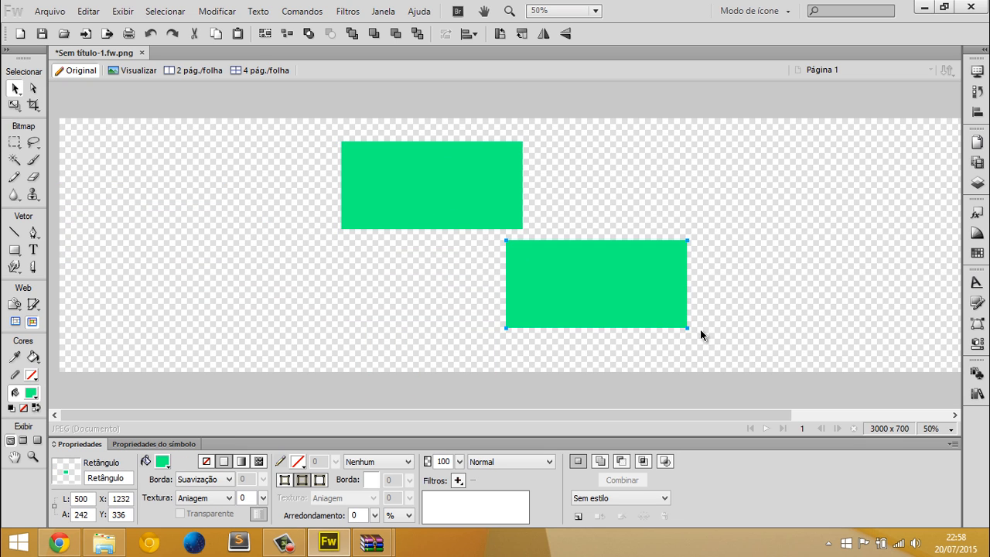
{"action": "left_click", "coordinate": [719, 339]}
{"action": "left_click_drag", "start_coordinate": [798, 358], "coordinate": [272, 121]}
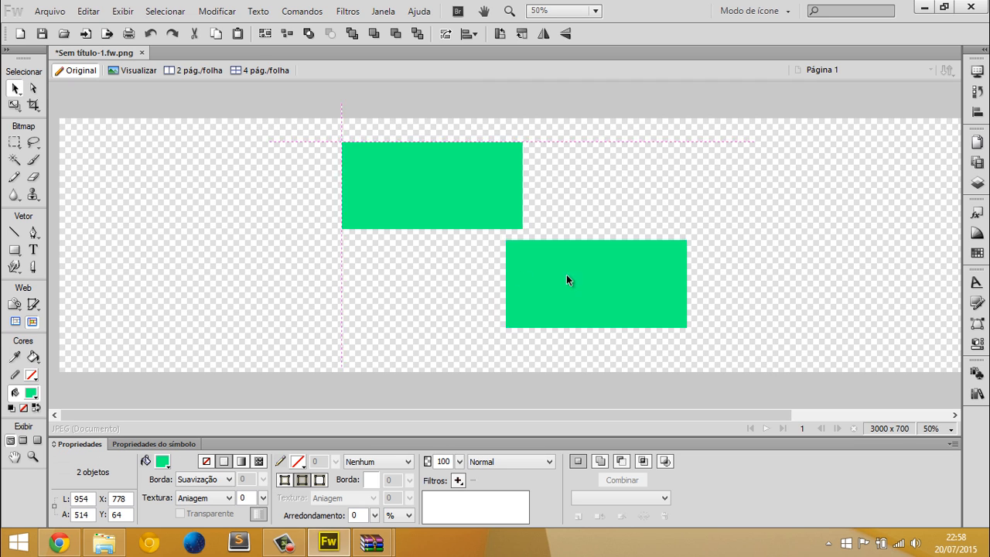
{"action": "left_click_drag", "start_coordinate": [566, 275], "coordinate": [615, 297]}
{"action": "left_click_drag", "start_coordinate": [795, 352], "coordinate": [96, 119]}
{"action": "left_click_drag", "start_coordinate": [175, 227], "coordinate": [282, 218]}
{"action": "left_click", "coordinate": [134, 346]}
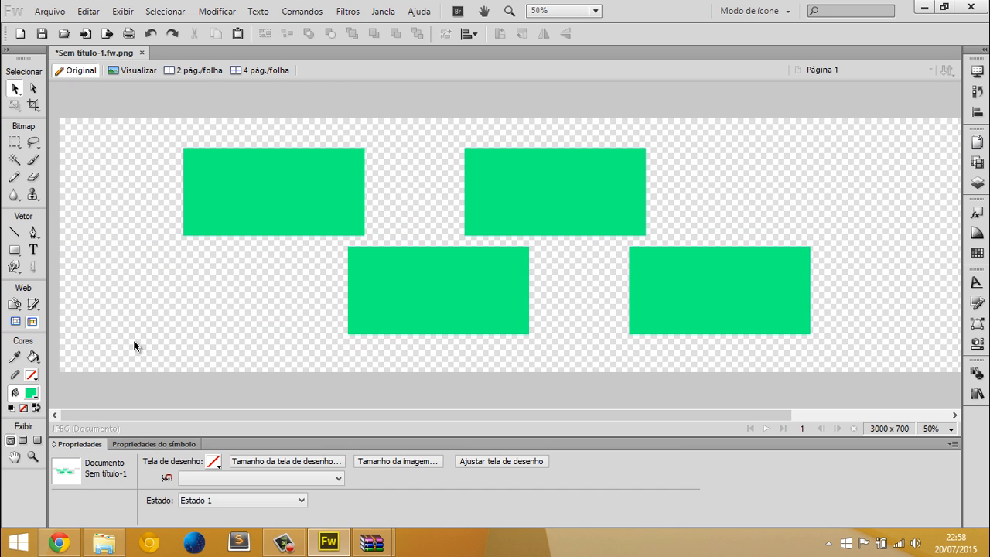
Delete three of the green rectangles, keeping the upper-left one
{"action": "left_click", "coordinate": [433, 297]}
{"action": "key", "text": "Delete"}
{"action": "left_click", "coordinate": [633, 291]}
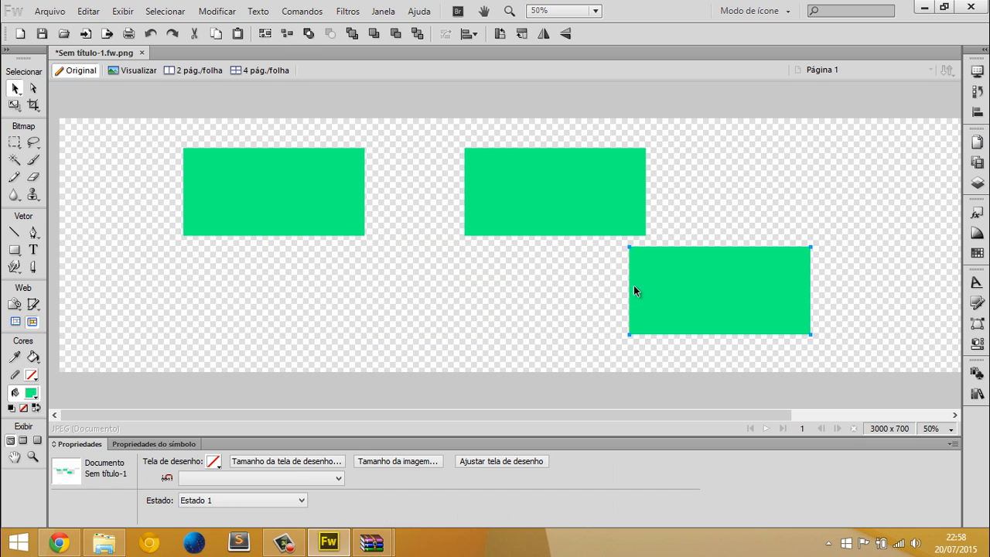
{"action": "key", "text": "Delete"}
{"action": "left_click", "coordinate": [594, 209]}
{"action": "key", "text": "Delete"}
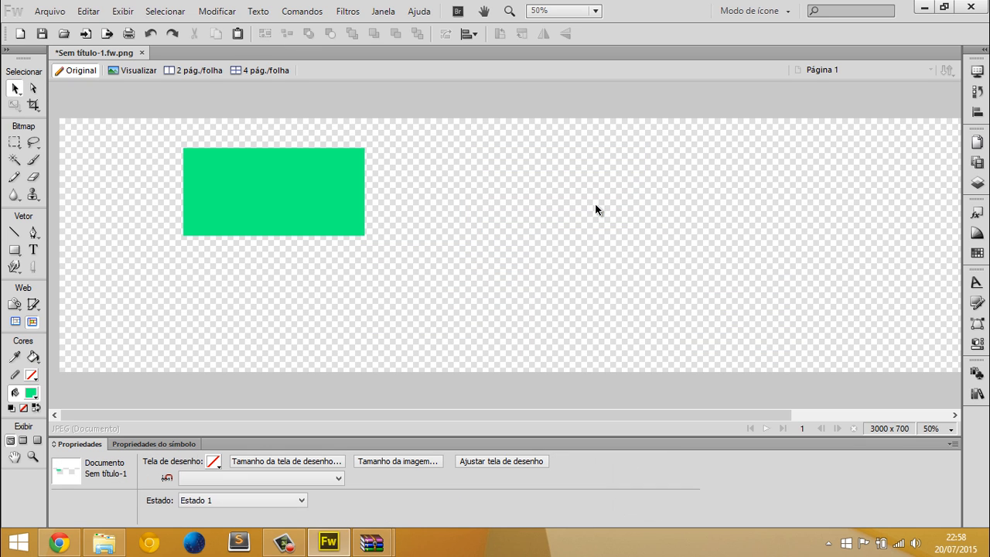
Move the remaining green rectangle to about X 348, Y 130
{"action": "left_click_drag", "start_coordinate": [326, 194], "coordinate": [254, 193]}
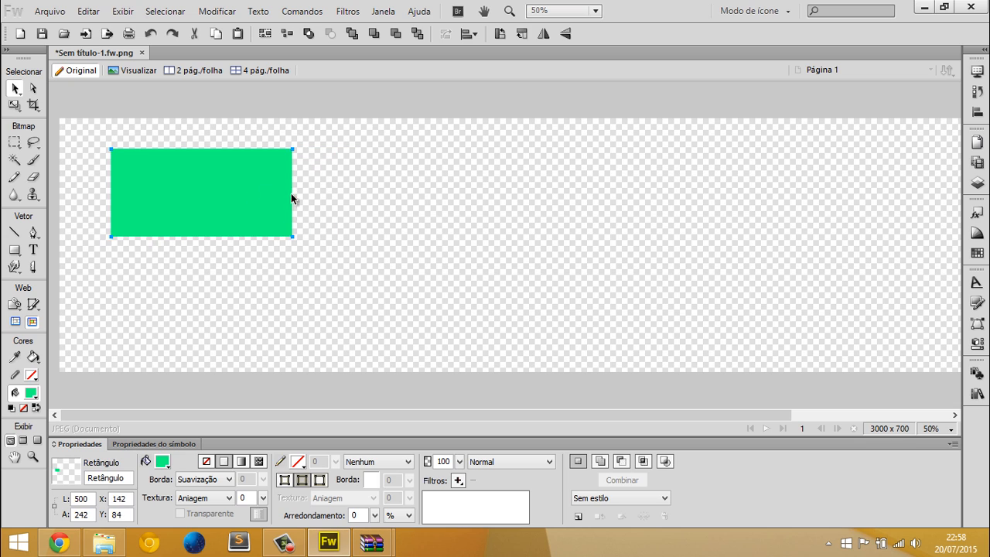
{"action": "left_click", "coordinate": [304, 196]}
{"action": "left_click", "coordinate": [219, 179]}
{"action": "left_click_drag", "start_coordinate": [257, 218], "coordinate": [331, 235]}
Narrow the green rectangle to about 297 px wide and place a copy beside it at about X 669
{"action": "key", "text": "ctrl+1"}
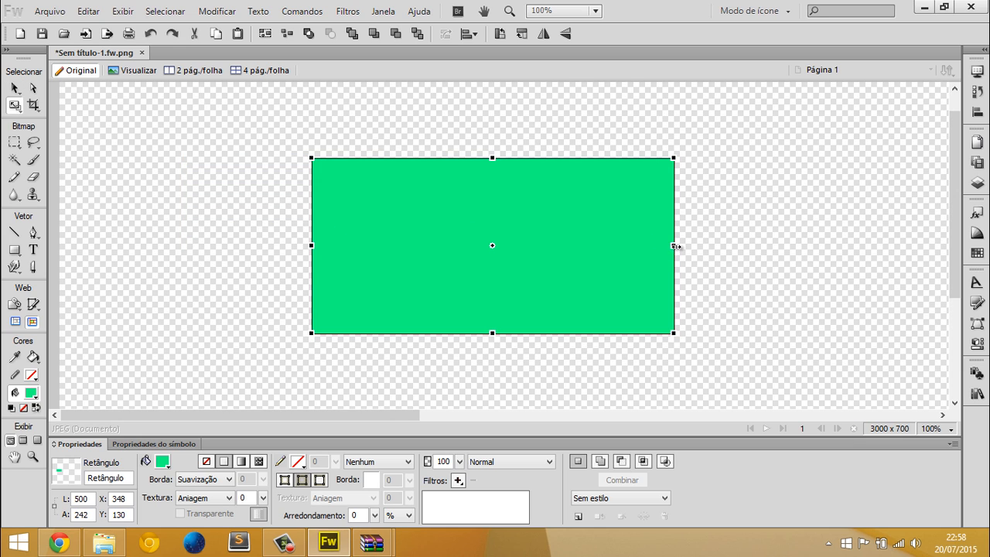
{"action": "left_click_drag", "start_coordinate": [674, 245], "coordinate": [528, 245]}
{"action": "left_click_drag", "start_coordinate": [399, 272], "coordinate": [622, 245]}
{"action": "left_click", "coordinate": [699, 379]}
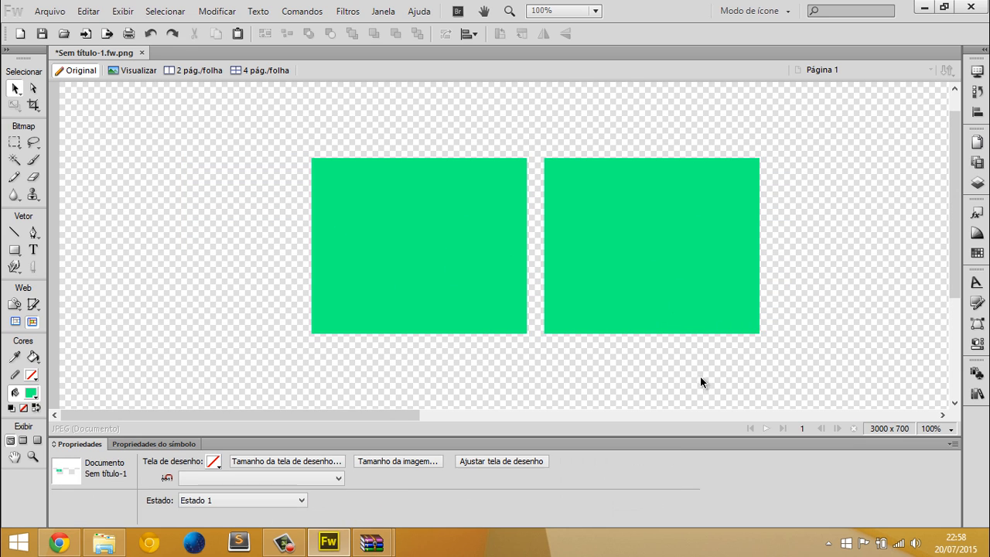
{"action": "left_click", "coordinate": [415, 206]}
{"action": "left_click", "coordinate": [582, 185]}
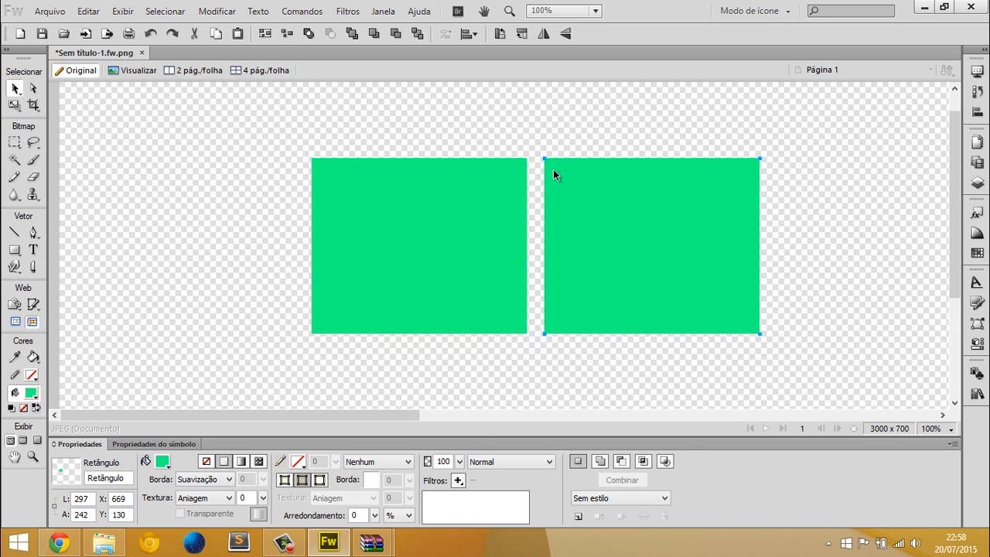
{"action": "left_click", "coordinate": [285, 142]}
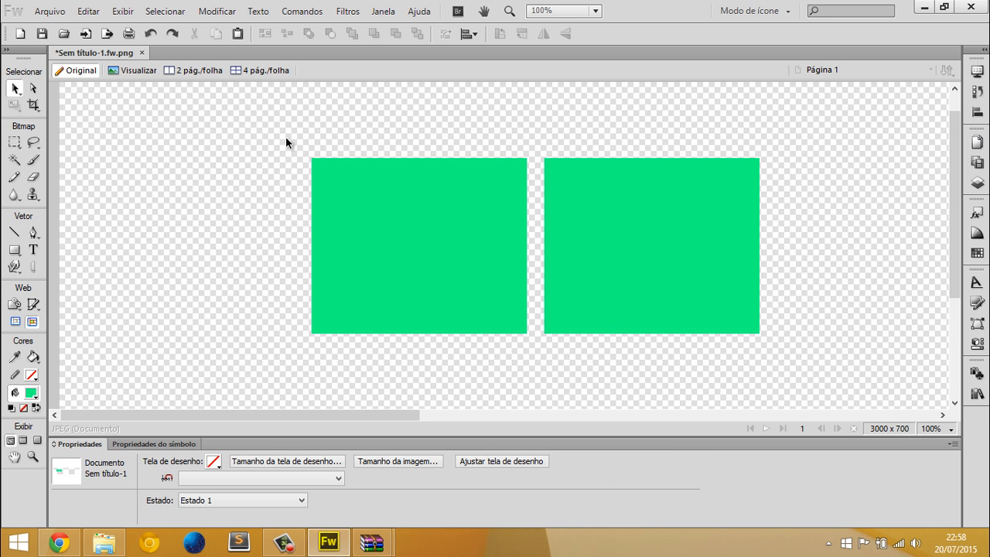
Move both green rectangles together to about X 139, Y 130 and group them
{"action": "left_click_drag", "start_coordinate": [236, 139], "coordinate": [828, 360]}
{"action": "left_click_drag", "start_coordinate": [630, 218], "coordinate": [479, 218]}
{"action": "right_click", "coordinate": [302, 169]}
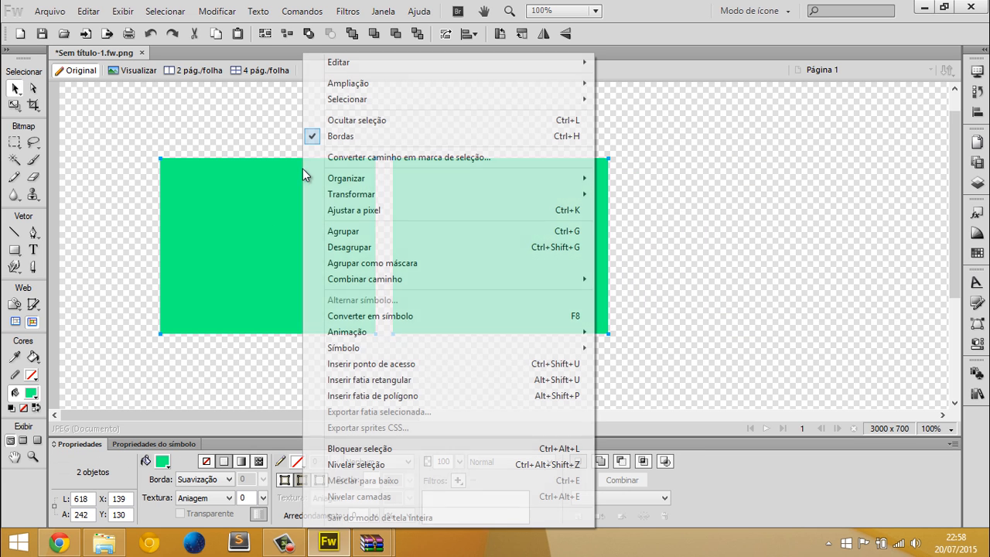
{"action": "left_click", "coordinate": [344, 233]}
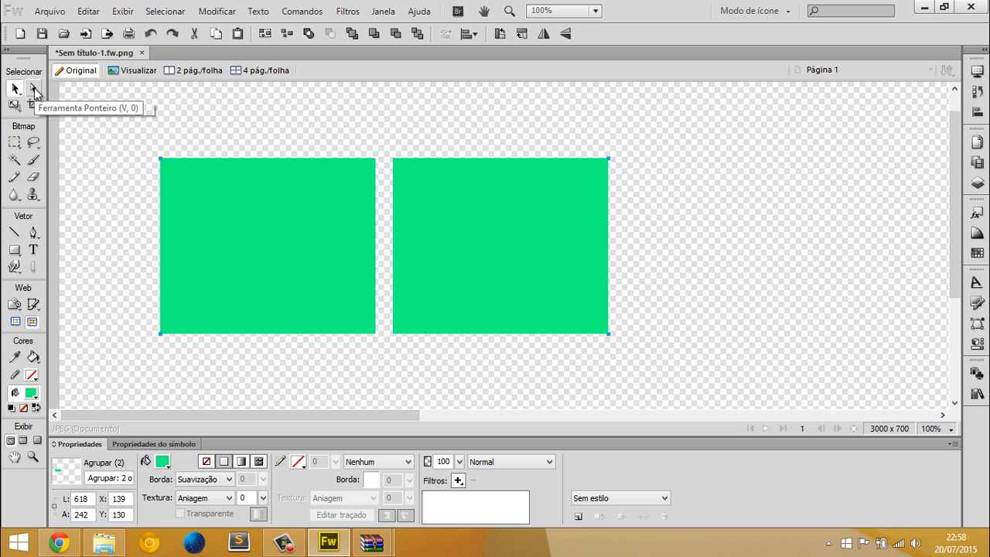
Try rotating the grouped rectangles slightly counterclockwise, undo the rotation and deselect the group
{"action": "key", "text": "q"}
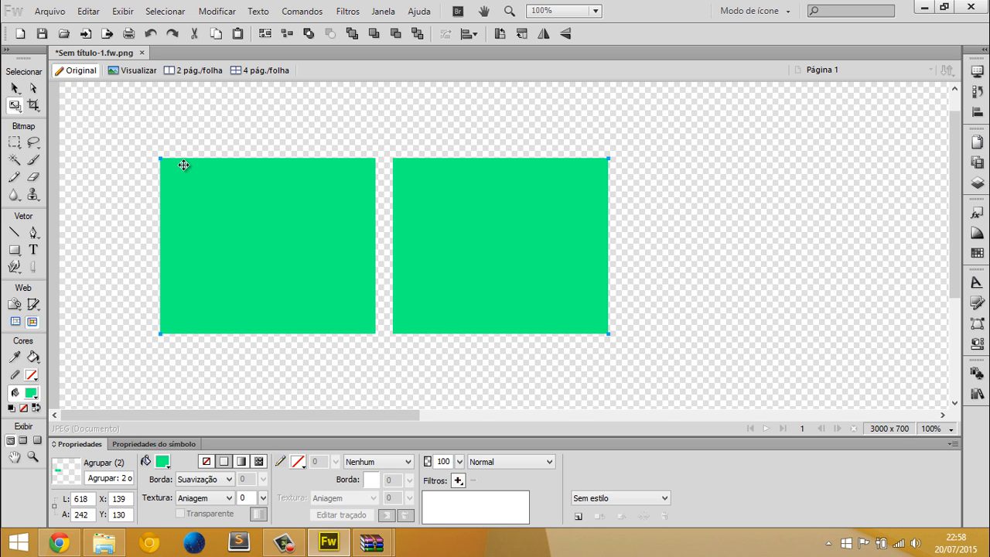
{"action": "mouse_move", "coordinate": [618, 139]}
{"action": "left_mouse_down"}
{"action": "mouse_move", "coordinate": [632, 180]}
{"action": "mouse_move", "coordinate": [636, 141]}
{"action": "left_mouse_up"}
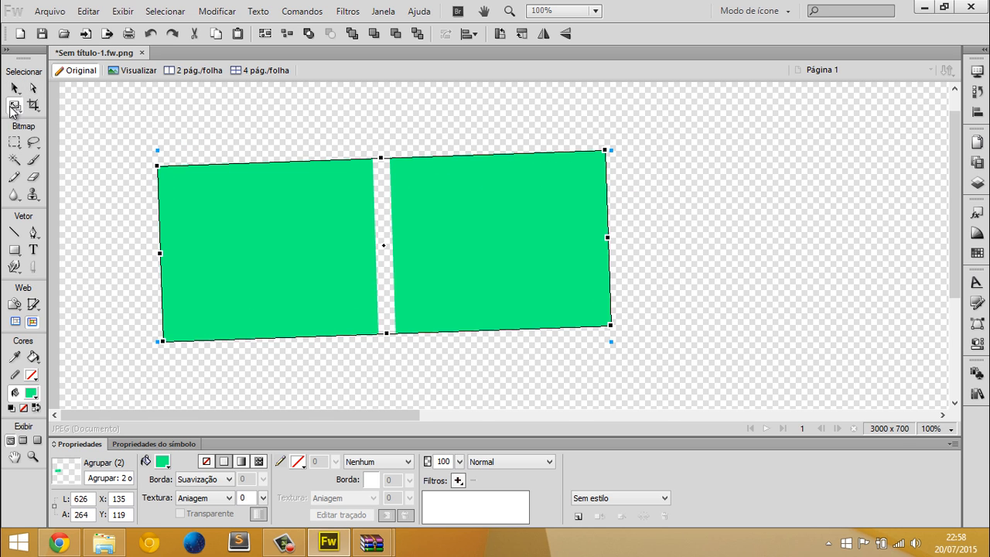
{"action": "key", "text": "ctrl+z"}
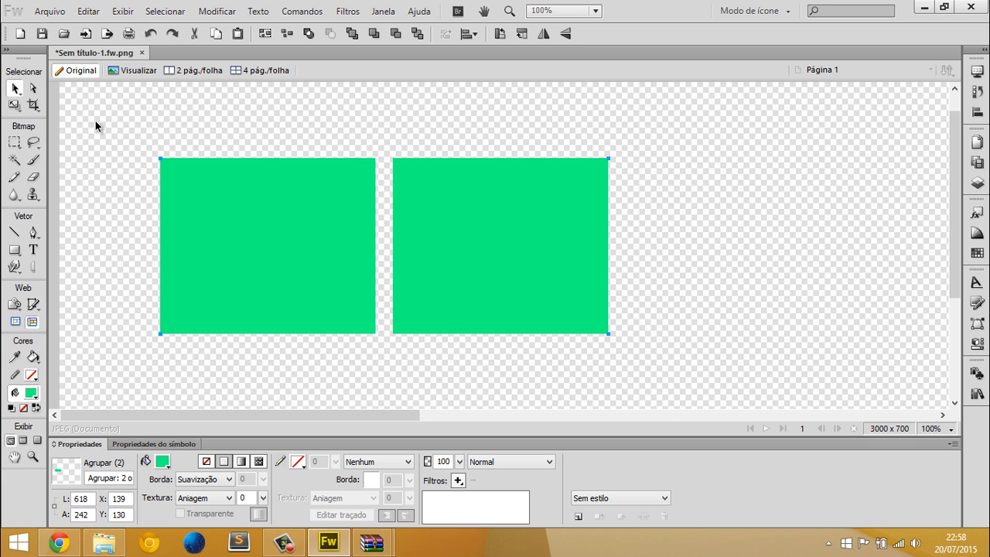
{"action": "left_click", "coordinate": [96, 121]}
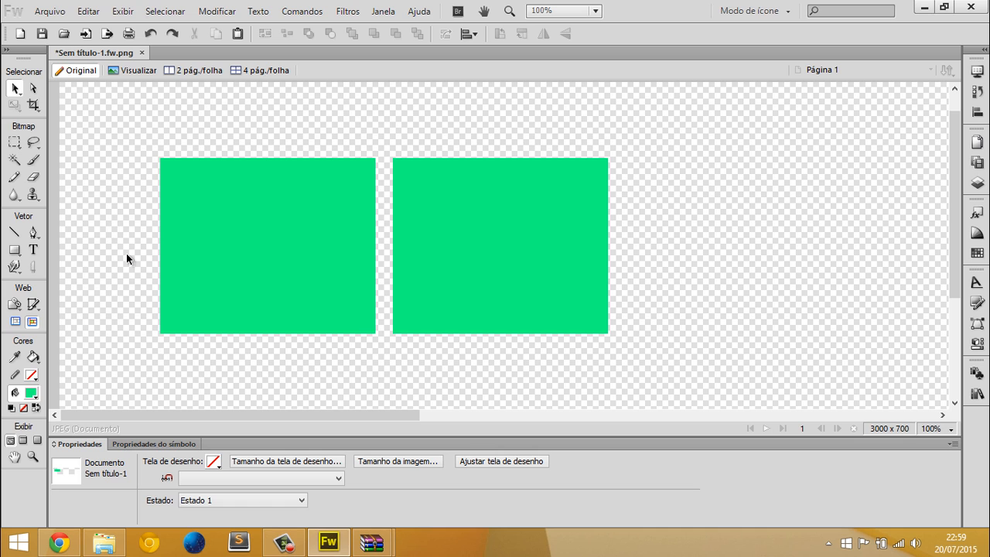
Move the grouped rectangles as one object to about X 239, Y 139
{"action": "left_click_drag", "start_coordinate": [227, 249], "coordinate": [276, 249]}
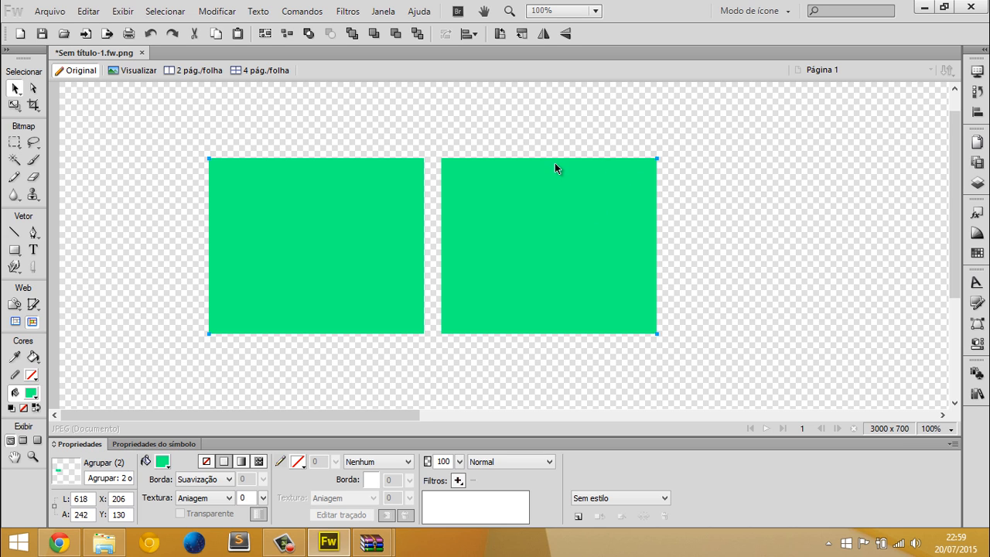
{"action": "left_click_drag", "start_coordinate": [602, 208], "coordinate": [608, 211]}
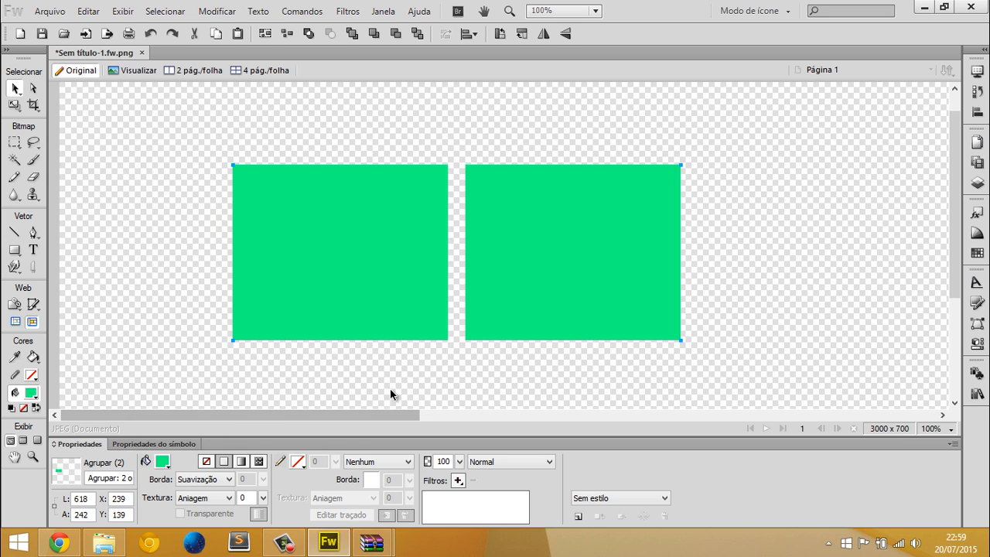
Switch the workspace to Modo expandido, collapse the docked panels to labelled icons and show the layers list (Camadas)
{"action": "left_click", "coordinate": [976, 184]}
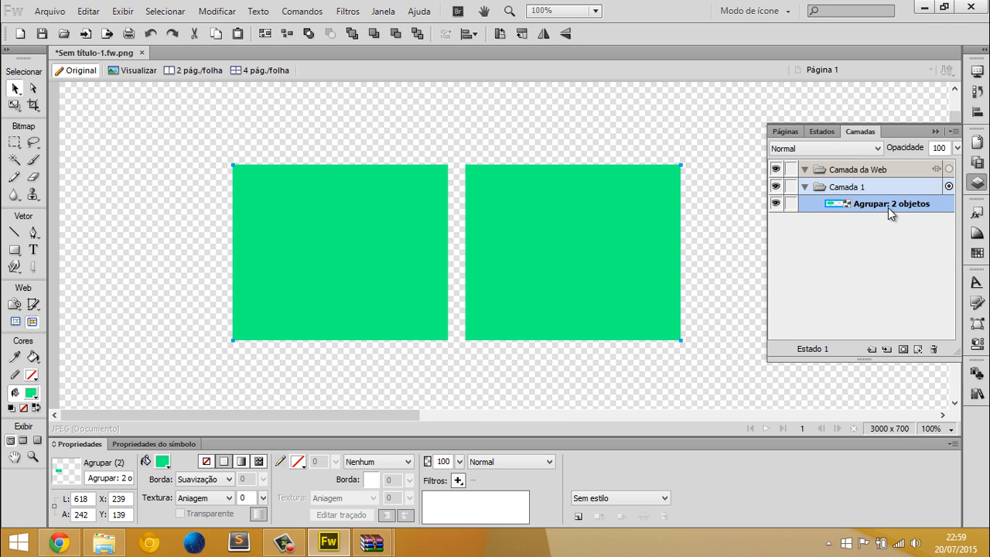
{"action": "left_click", "coordinate": [752, 11]}
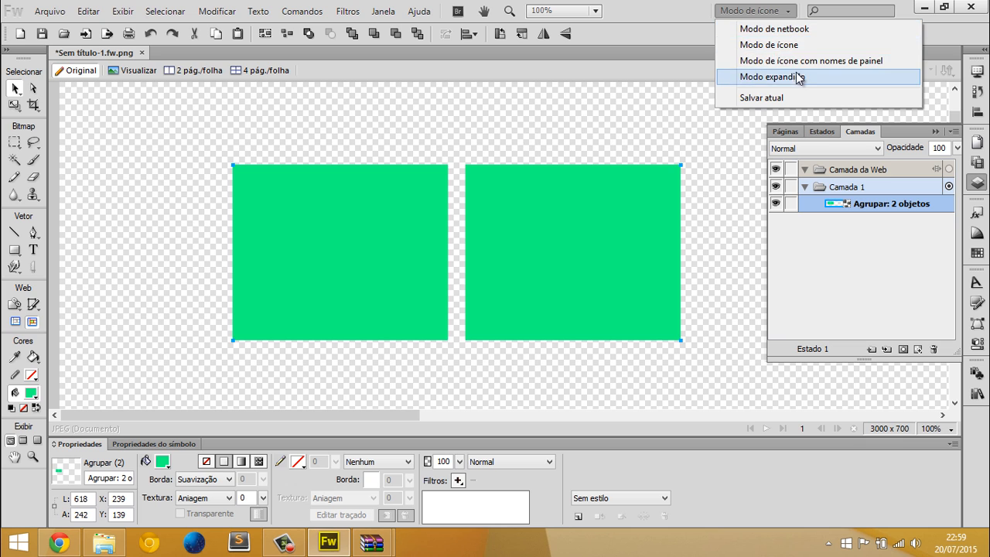
{"action": "left_click", "coordinate": [768, 78]}
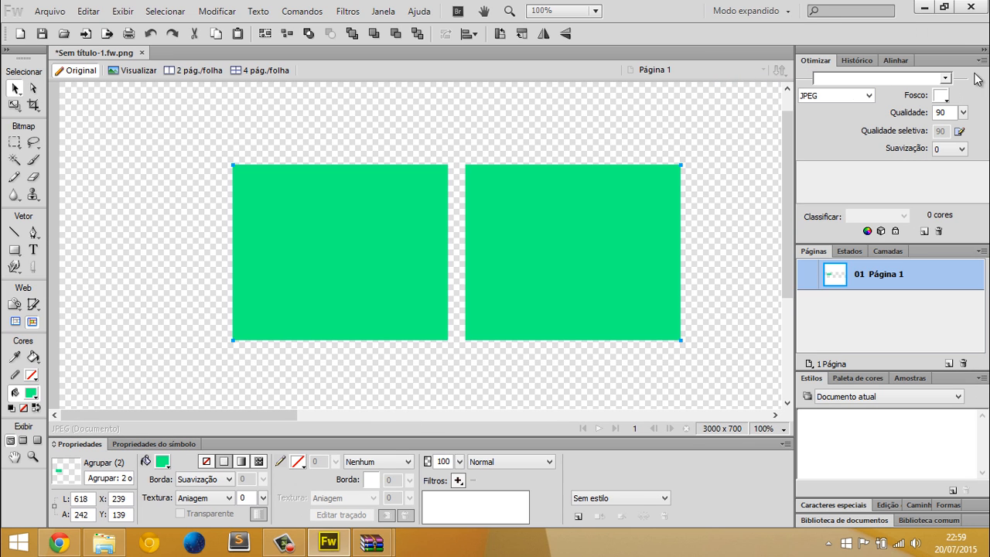
{"action": "left_click", "coordinate": [984, 50]}
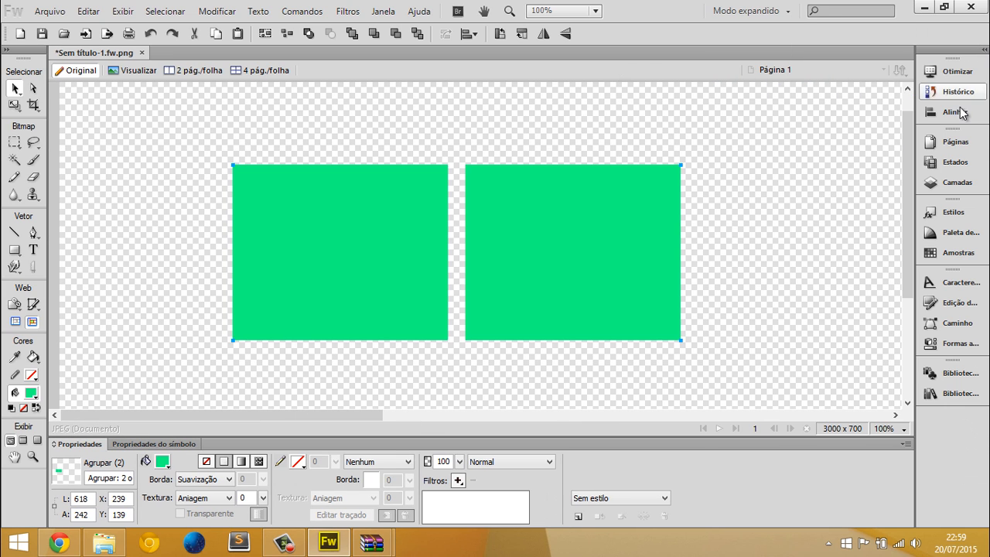
{"action": "left_click", "coordinate": [940, 186]}
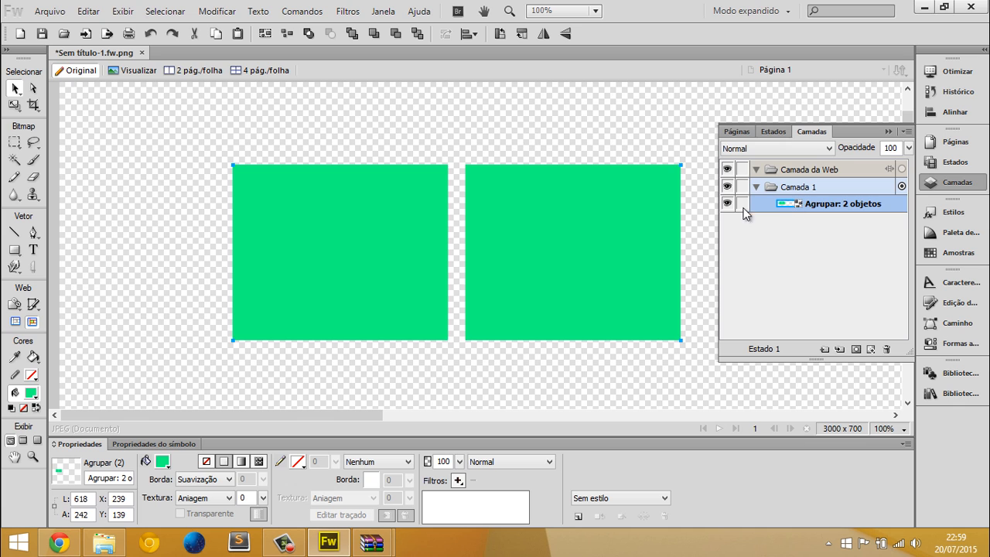
Move the group to about X 82, Y 85, then draw rectangles about 199 x 106 px and 85 x 71 px, filling the smaller one with #FF0000
{"action": "left_click_drag", "start_coordinate": [562, 253], "coordinate": [445, 205]}
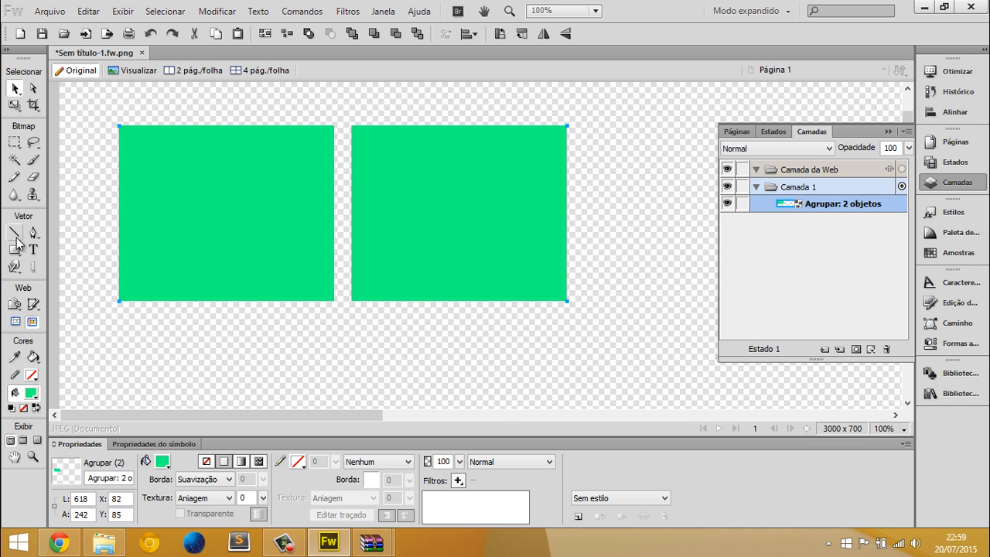
{"action": "left_click_drag", "start_coordinate": [14, 249], "coordinate": [34, 260]}
{"action": "mouse_move", "coordinate": [392, 301]}
{"action": "left_mouse_down"}
{"action": "mouse_move", "coordinate": [512, 354]}
{"action": "mouse_move", "coordinate": [536, 378]}
{"action": "left_mouse_up"}
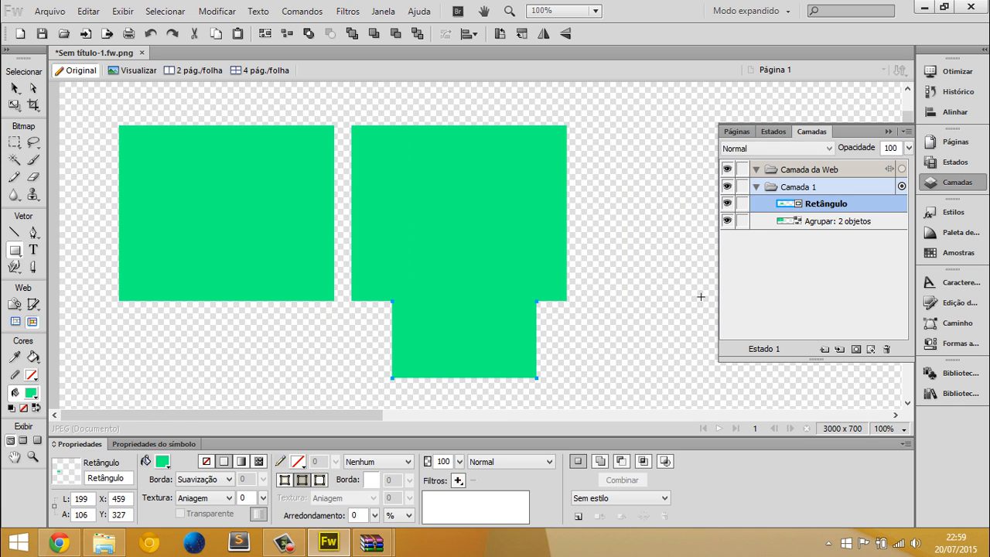
{"action": "left_click_drag", "start_coordinate": [614, 213], "coordinate": [676, 264]}
{"action": "left_click", "coordinate": [163, 462]}
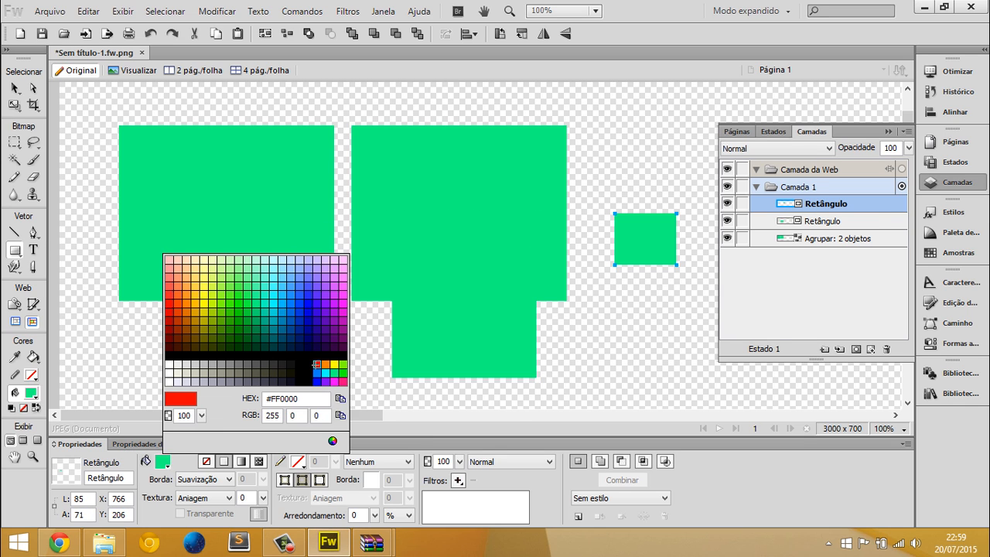
{"action": "left_click", "coordinate": [317, 364]}
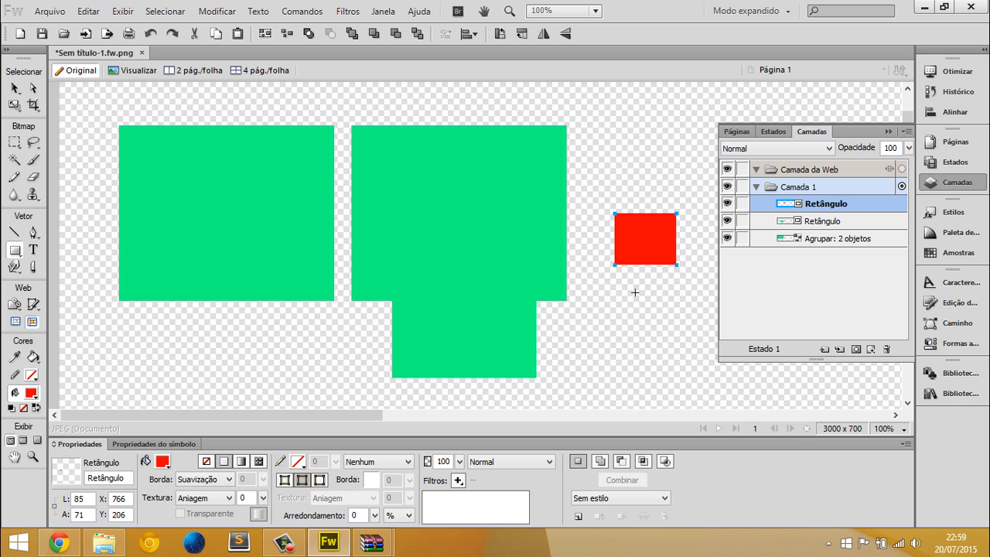
Select the small green rectangle below the group together with the red rectangle and delete both
{"action": "key", "text": "b"}
{"action": "key", "text": "v"}
{"action": "left_click", "coordinate": [500, 329]}
{"action": "left_click", "coordinate": [657, 261], "text": "shift"}
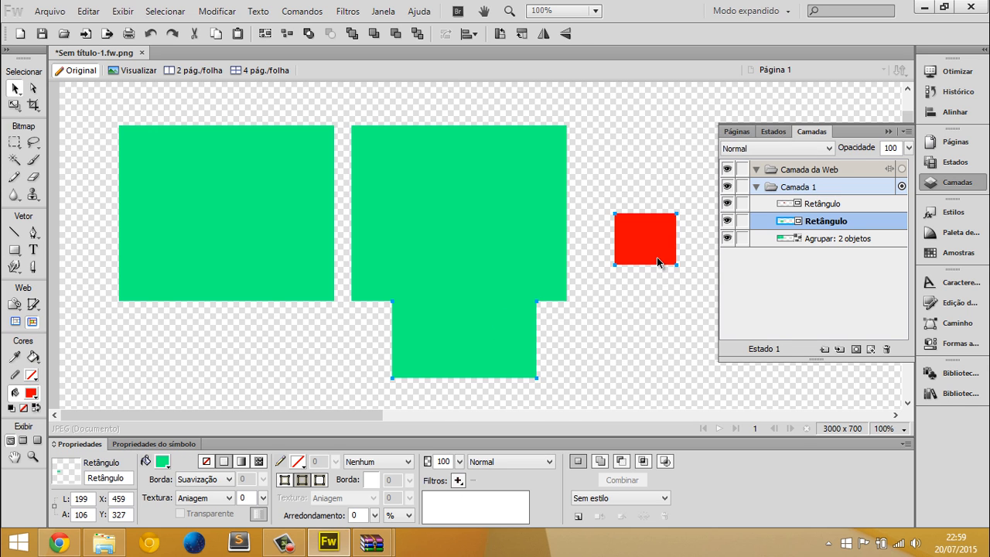
{"action": "key", "text": "Delete"}
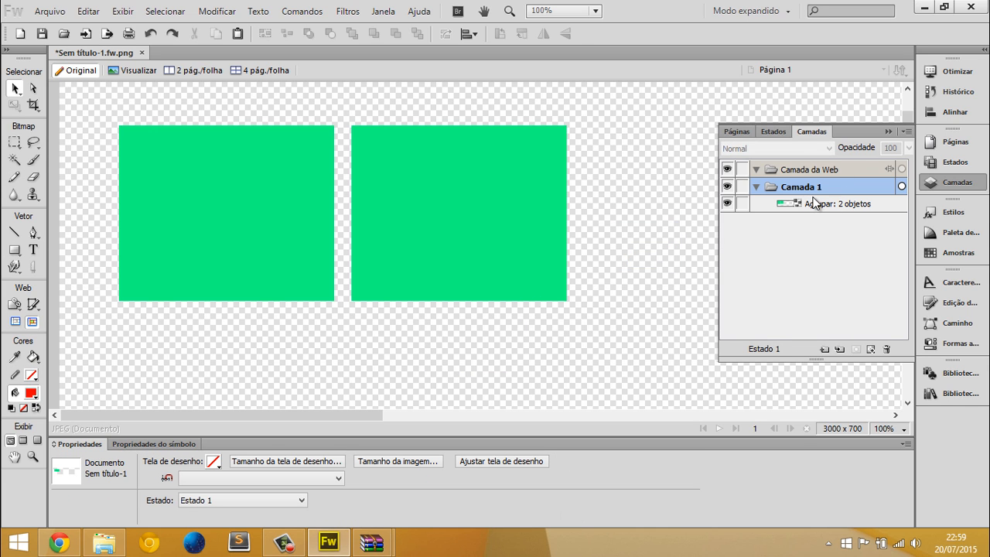
Hide the layers list and move the grouped rectangles to about X 249, Y 114
{"action": "left_click", "coordinate": [889, 132]}
{"action": "left_click", "coordinate": [440, 178]}
{"action": "left_click_drag", "start_coordinate": [440, 178], "coordinate": [556, 234]}
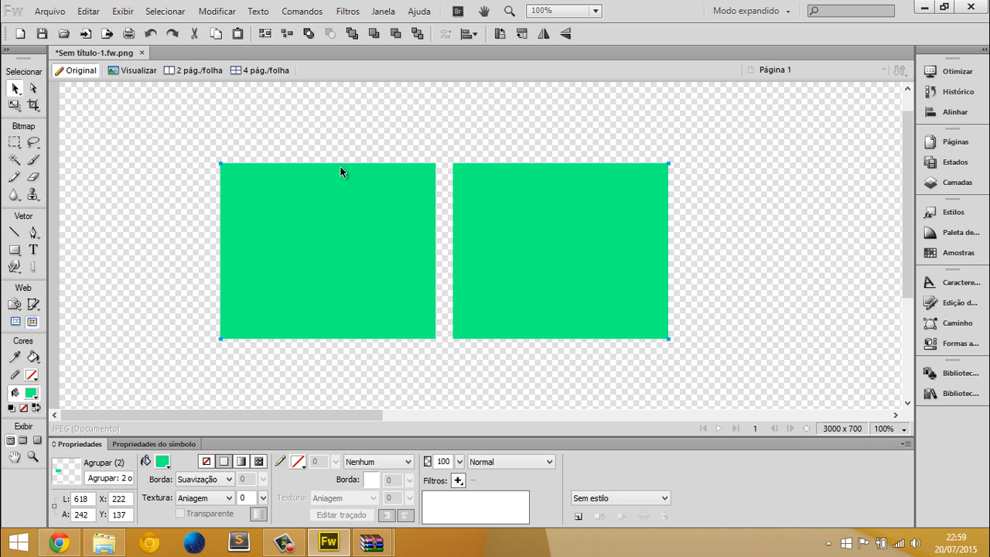
{"action": "left_click_drag", "start_coordinate": [401, 206], "coordinate": [422, 188]}
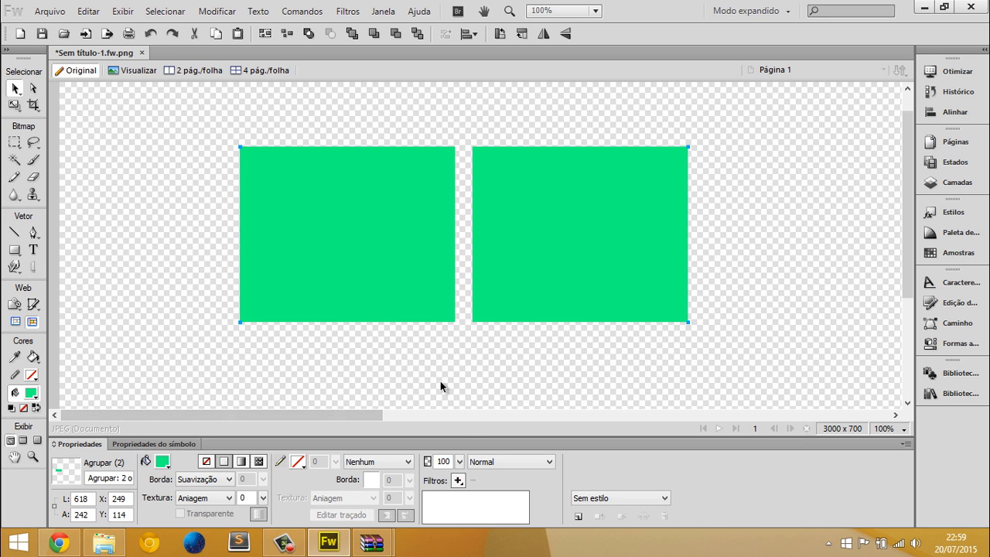
Ungroup the two green rectangles and select the right one on its own
{"action": "left_click", "coordinate": [746, 210]}
{"action": "left_click", "coordinate": [549, 203]}
{"action": "left_click", "coordinate": [795, 206]}
{"action": "left_click", "coordinate": [506, 153]}
{"action": "right_click", "coordinate": [515, 205]}
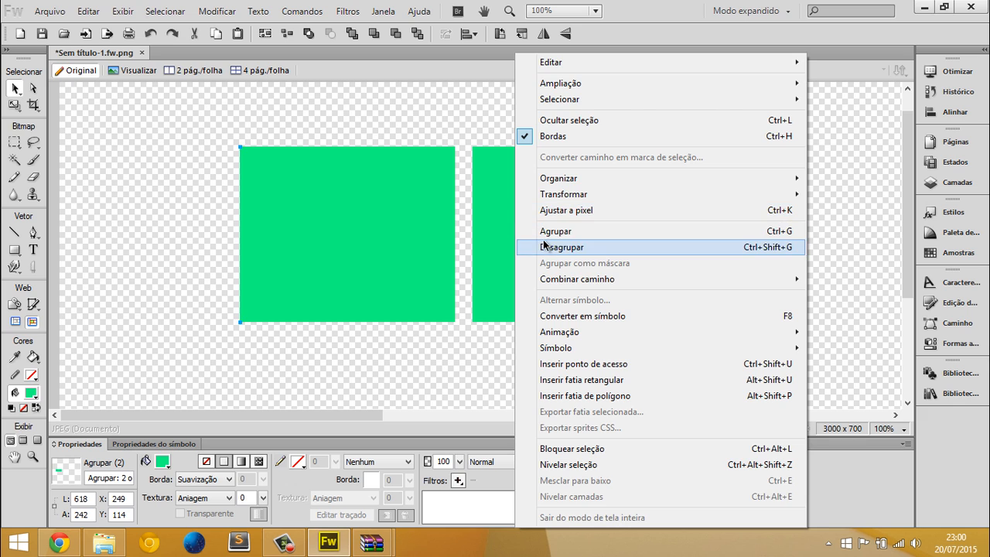
{"action": "left_click", "coordinate": [543, 248]}
{"action": "left_click", "coordinate": [750, 279]}
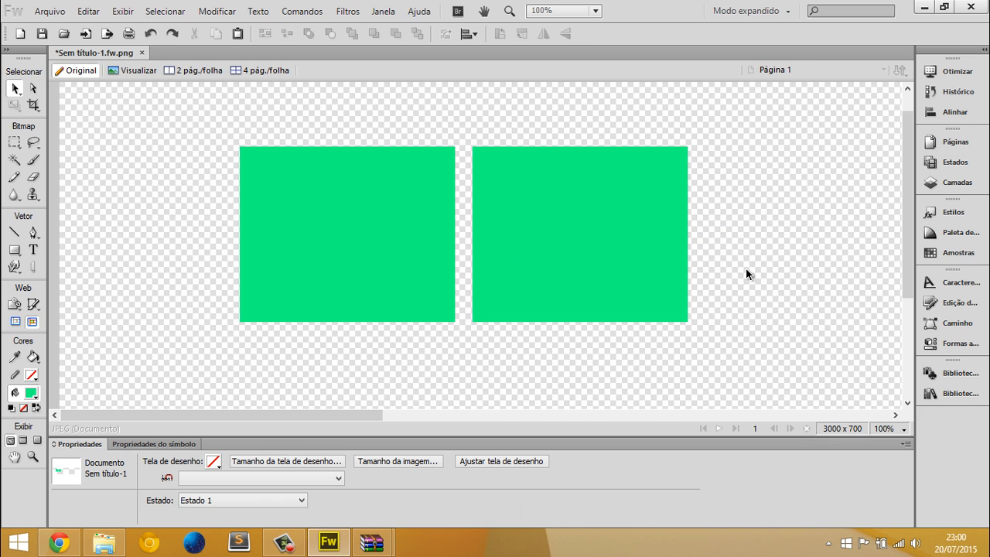
{"action": "mouse_move", "coordinate": [565, 183]}
{"action": "left_mouse_down"}
{"action": "mouse_move", "coordinate": [609, 182]}
{"action": "mouse_move", "coordinate": [597, 157]}
{"action": "mouse_move", "coordinate": [551, 191]}
{"action": "left_mouse_up"}
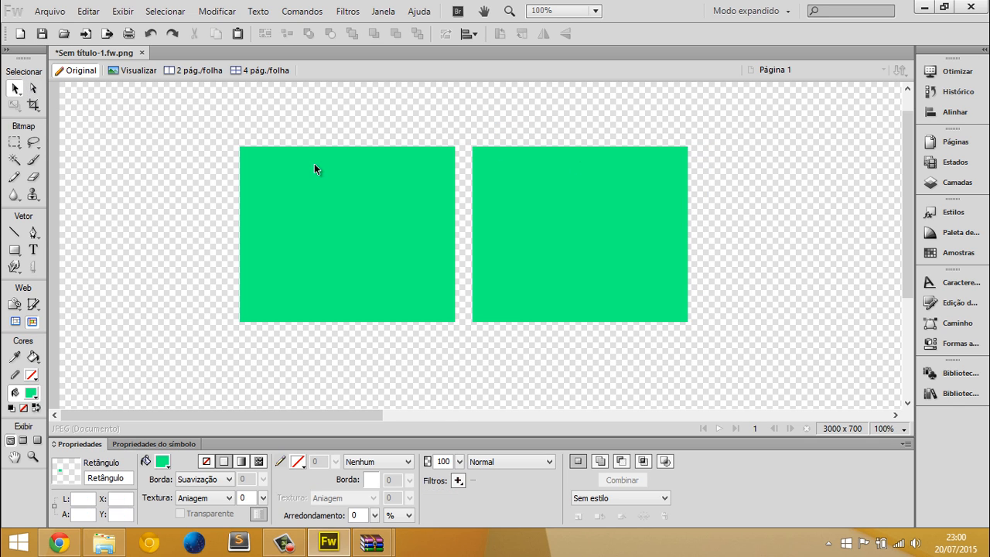
Select both green rectangles and group them again
{"action": "left_click_drag", "start_coordinate": [174, 112], "coordinate": [747, 347]}
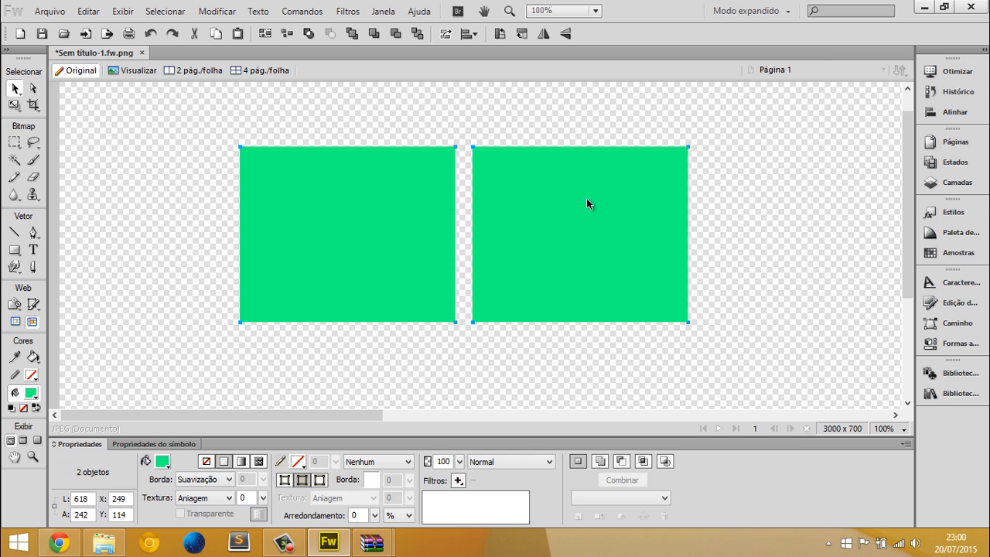
{"action": "right_click", "coordinate": [542, 175]}
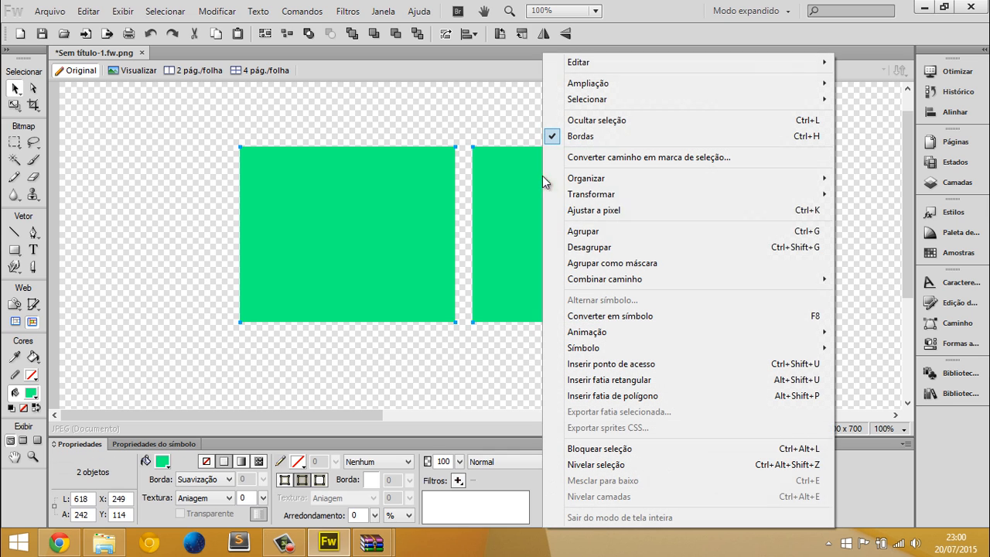
{"action": "left_click", "coordinate": [588, 232]}
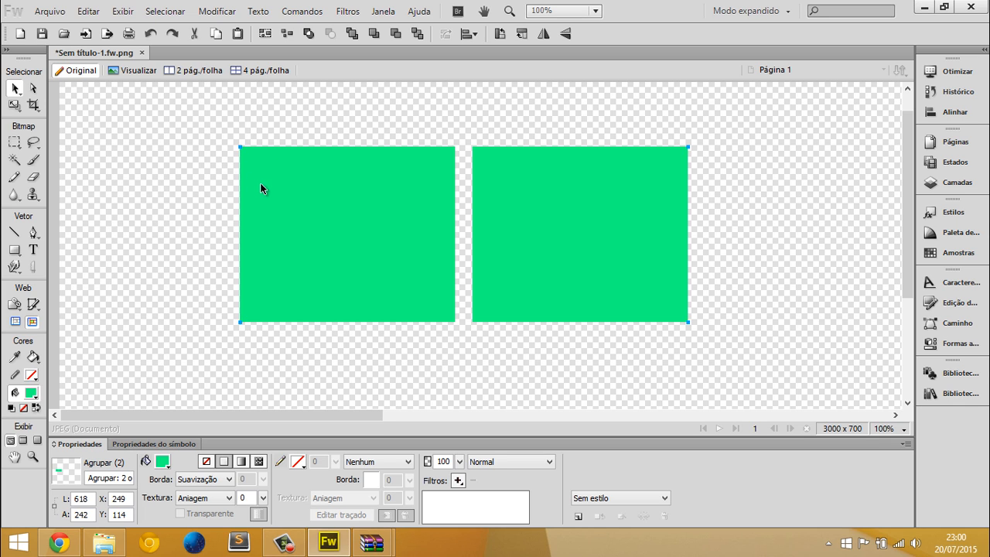
Pick the individual rectangles inside the group with the Subselection tool, then move the whole group to about X 167, Y 166
{"action": "left_click", "coordinate": [33, 88]}
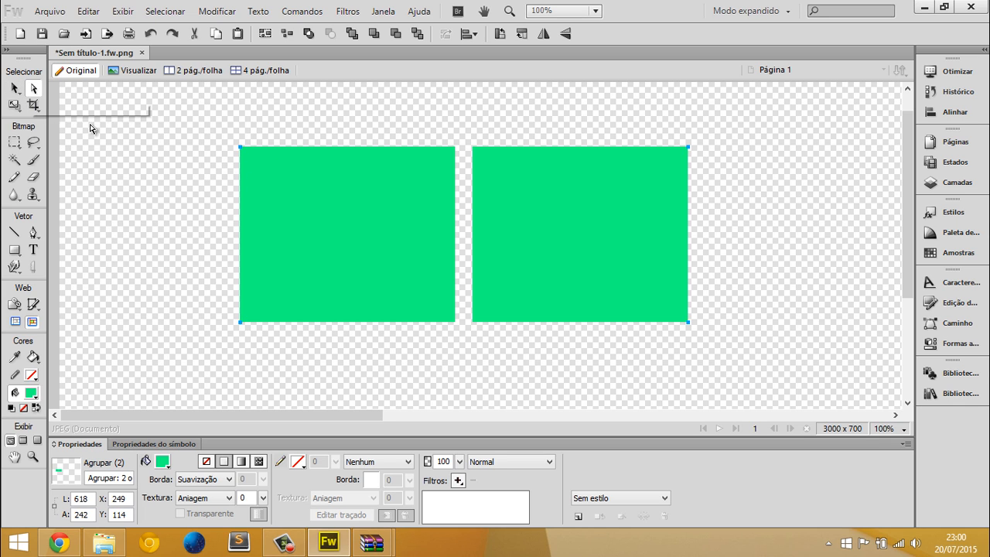
{"action": "left_click", "coordinate": [551, 213]}
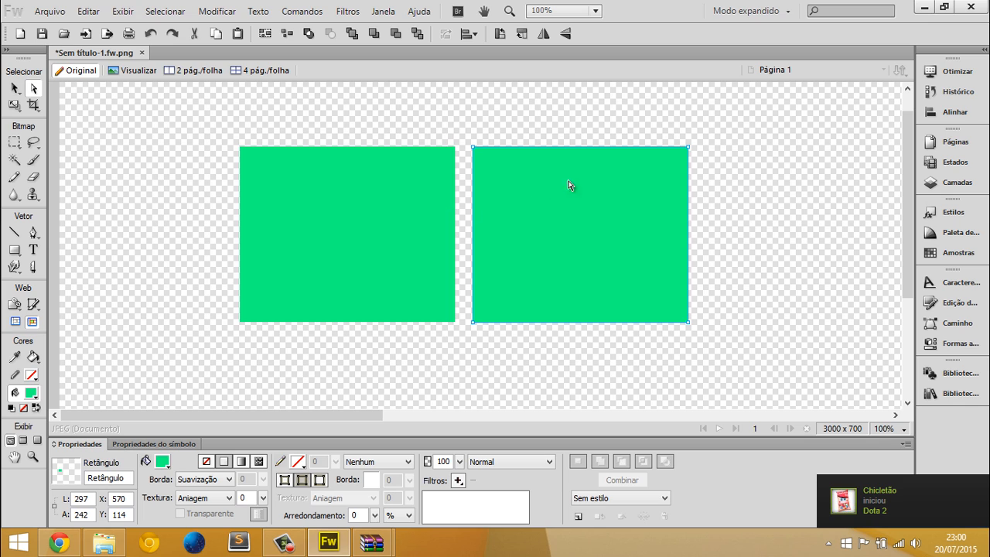
{"action": "left_click", "coordinate": [393, 201]}
{"action": "left_click", "coordinate": [528, 204]}
{"action": "left_click", "coordinate": [14, 88]}
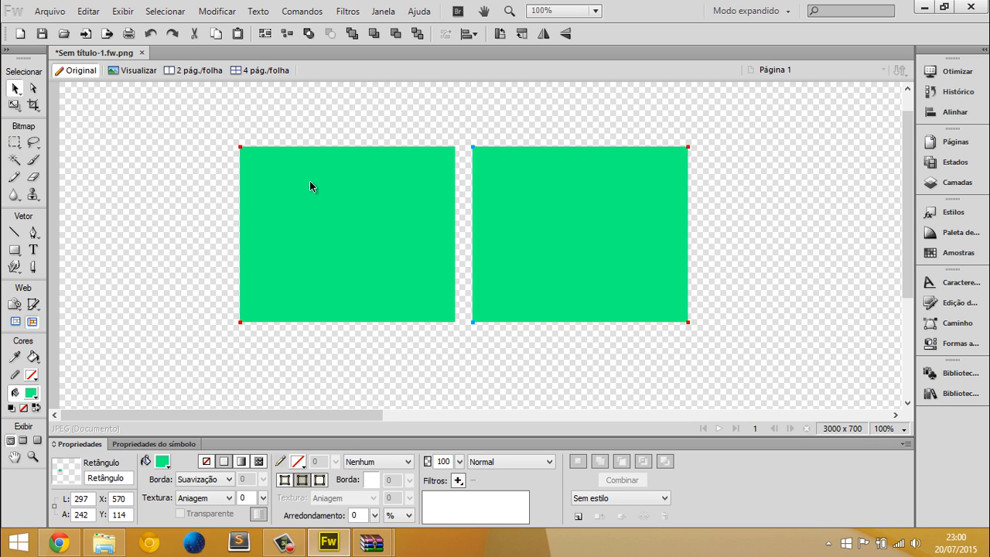
{"action": "left_click_drag", "start_coordinate": [329, 241], "coordinate": [305, 287]}
Move only the right rectangle within the group up to about X 515, Y 117
{"action": "left_click", "coordinate": [34, 88]}
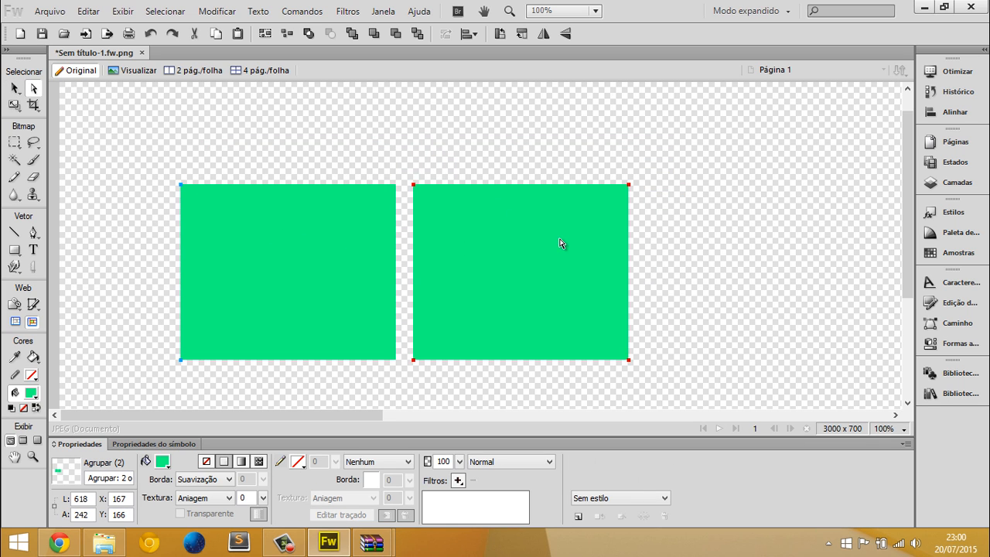
{"action": "left_click", "coordinate": [568, 264]}
{"action": "left_click_drag", "start_coordinate": [567, 263], "coordinate": [590, 234]}
Duplicate the whole group diagonally below itself at about X 512, Y 391
{"action": "left_click", "coordinate": [14, 88]}
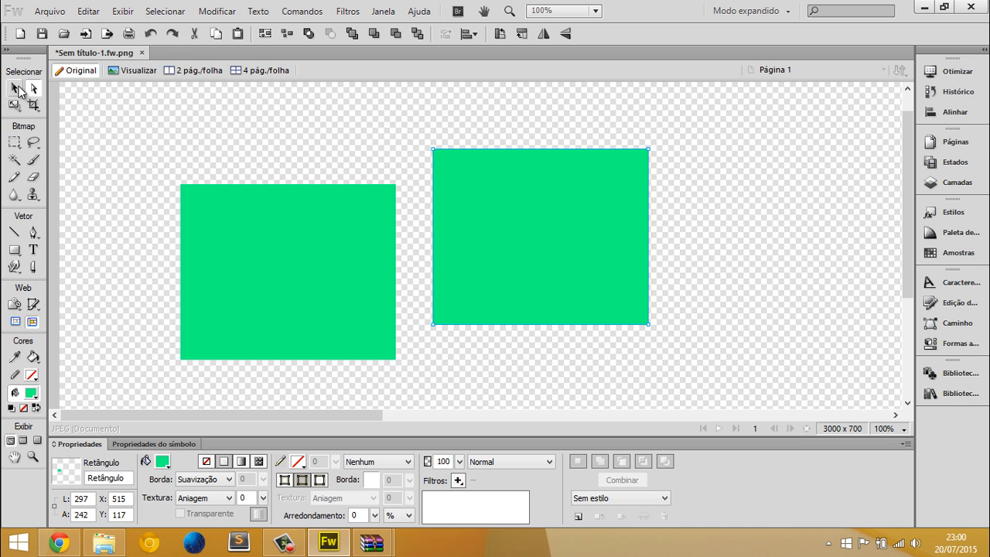
{"action": "left_click_drag", "start_coordinate": [339, 231], "coordinate": [383, 314]}
{"action": "key", "text": "ctrl+minus"}
Group the original pair and its copy into one group and move it to about X 684, Y 65
{"action": "left_click_drag", "start_coordinate": [525, 350], "coordinate": [91, 155]}
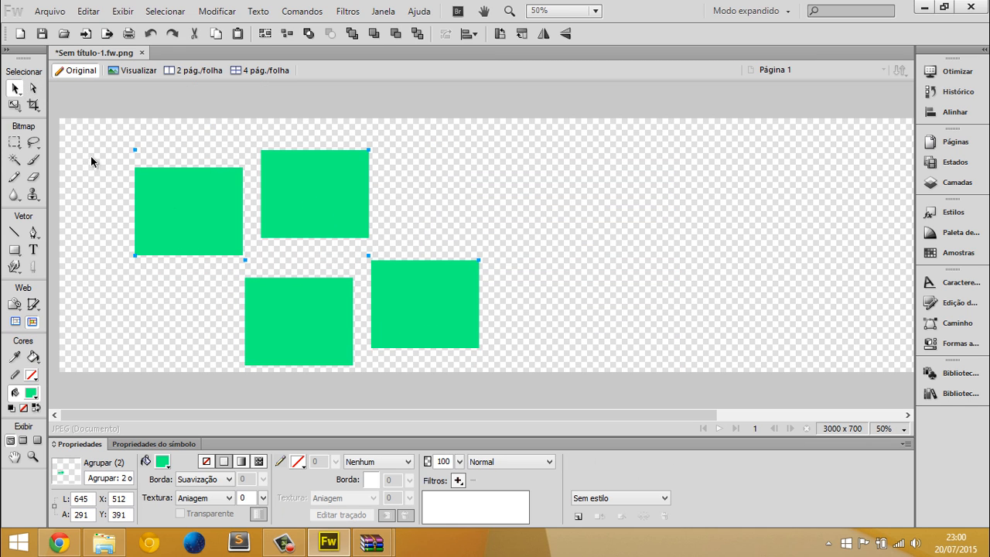
{"action": "key", "text": "ctrl+g"}
{"action": "left_click_drag", "start_coordinate": [289, 211], "coordinate": [500, 193]}
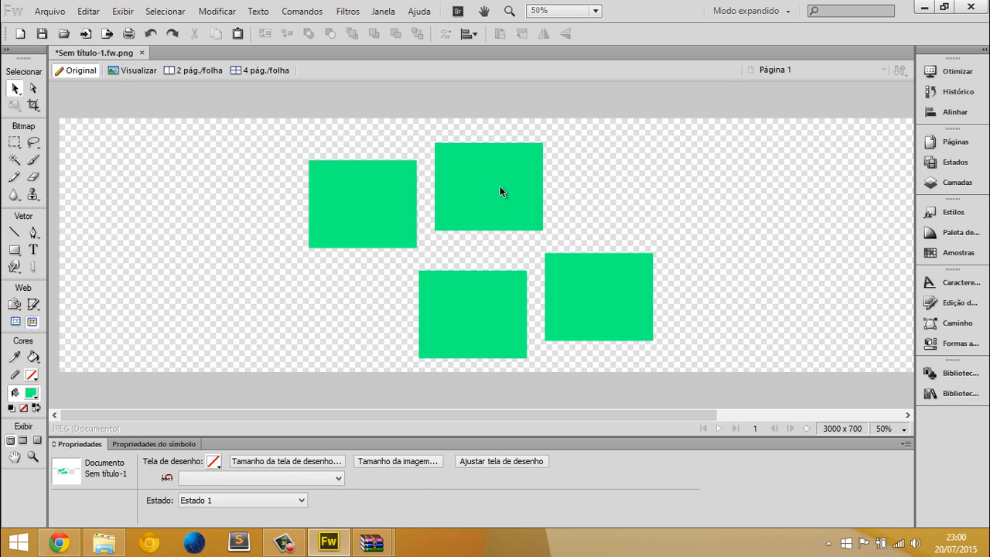
Move only the group's lower-right rectangle up beside the upper one, and move the whole group to about X 658, Y 53
{"action": "left_click", "coordinate": [31, 89]}
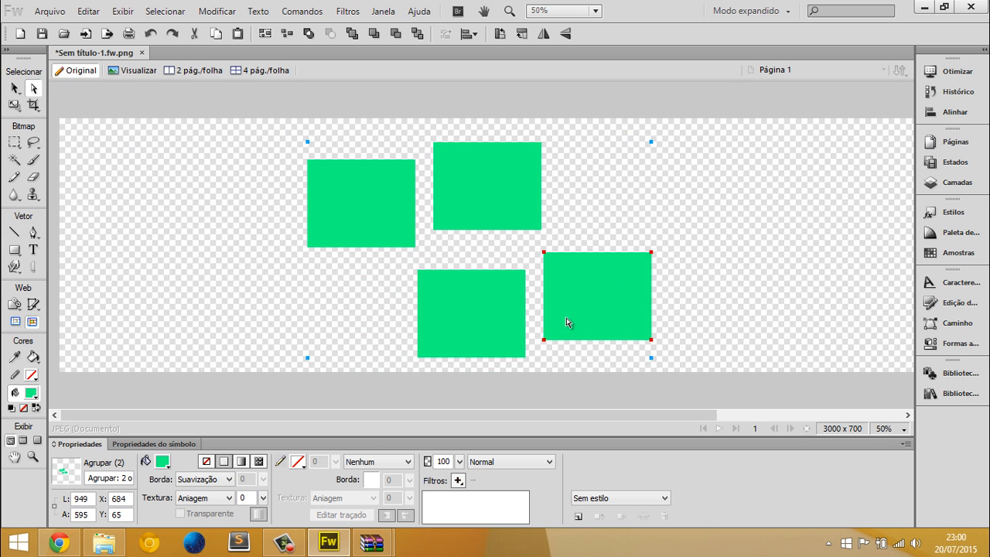
{"action": "left_click_drag", "start_coordinate": [567, 322], "coordinate": [574, 214]}
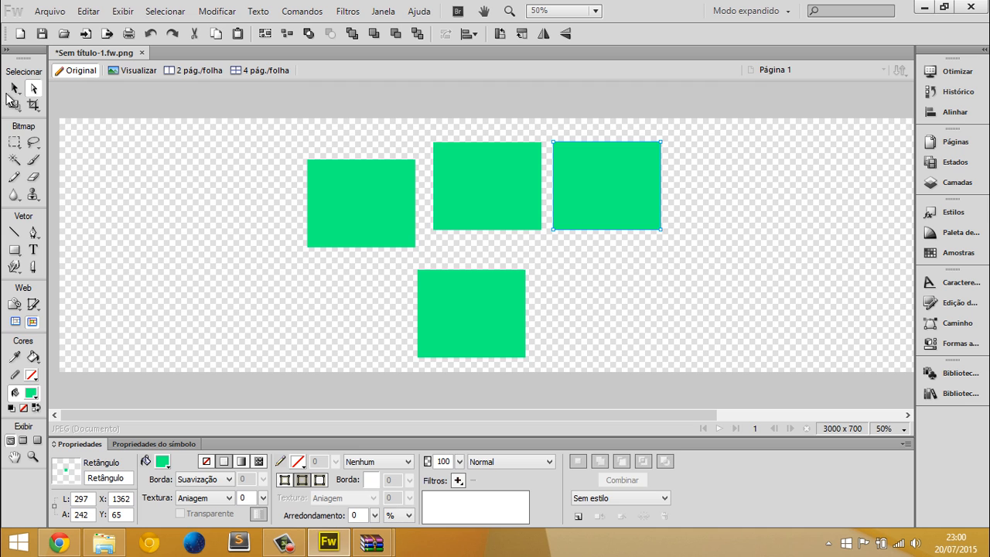
{"action": "left_click", "coordinate": [13, 89]}
{"action": "mouse_move", "coordinate": [589, 165]}
{"action": "left_mouse_down"}
{"action": "mouse_move", "coordinate": [589, 156]}
{"action": "mouse_move", "coordinate": [599, 180]}
{"action": "left_mouse_up"}
{"action": "mouse_move", "coordinate": [462, 190]}
{"action": "left_mouse_down"}
{"action": "mouse_move", "coordinate": [530, 185]}
{"action": "mouse_move", "coordinate": [451, 183]}
{"action": "left_mouse_up"}
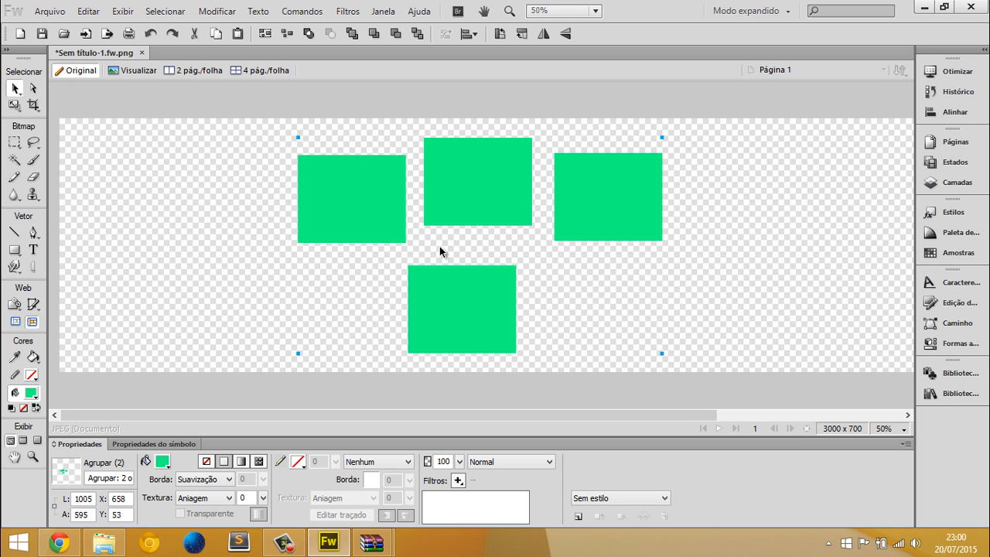
Delete the whole group of green rectangles and set the canvas zoom to 100%
{"action": "key", "text": "Delete"}
{"action": "key", "text": "ctrl+1"}
{"action": "middle_click", "coordinate": [417, 237]}
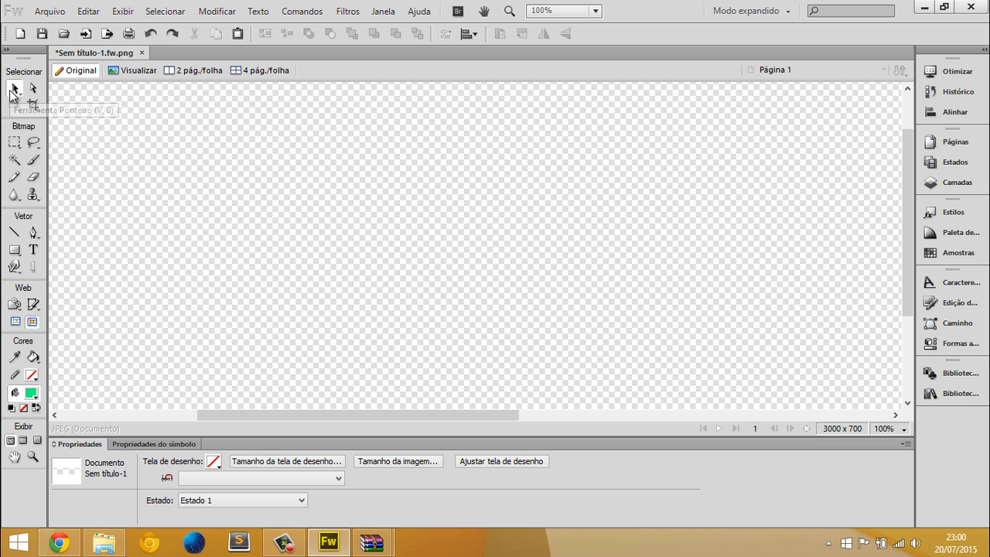
Draw a green square of about 155 x 155 px at about X 758, Y 160
{"action": "left_click", "coordinate": [15, 88]}
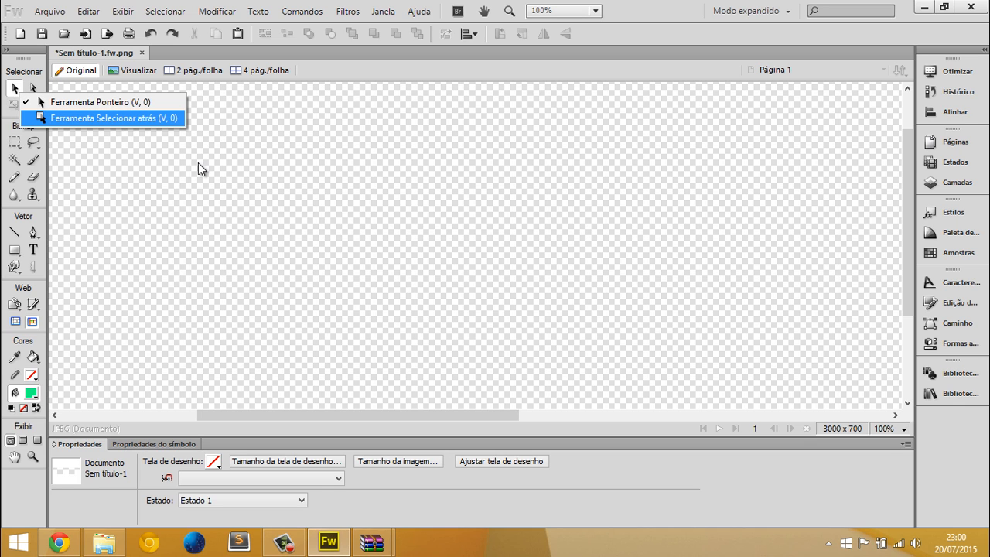
{"action": "left_click", "coordinate": [319, 256]}
{"action": "left_click", "coordinate": [14, 249]}
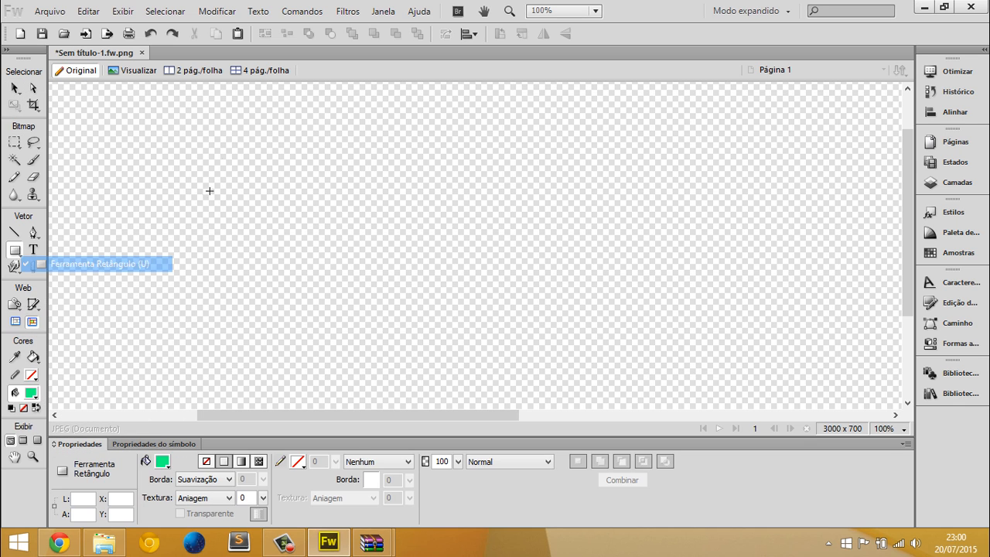
{"action": "left_click_drag", "start_coordinate": [247, 147], "coordinate": [359, 259]}
{"action": "key", "text": "v"}
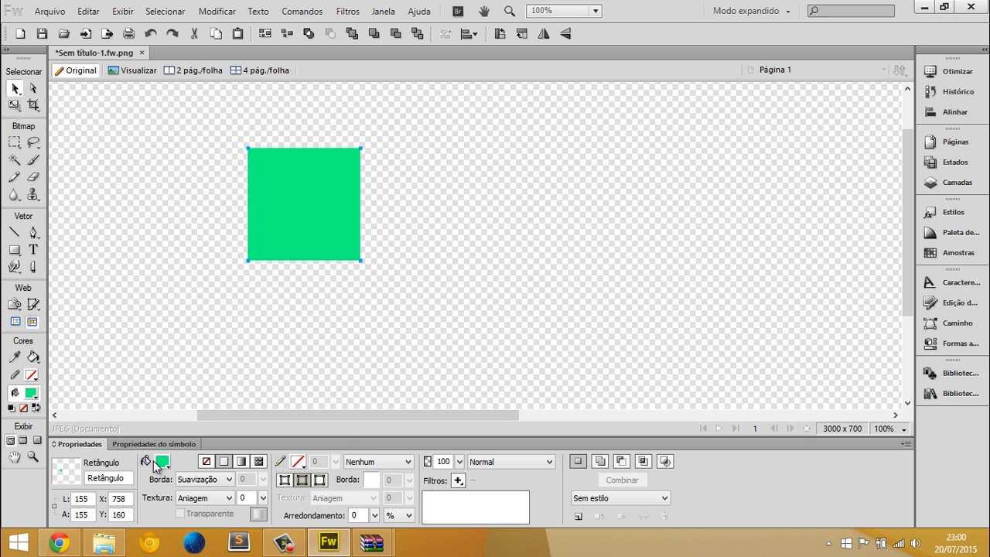
{"action": "left_click", "coordinate": [162, 462]}
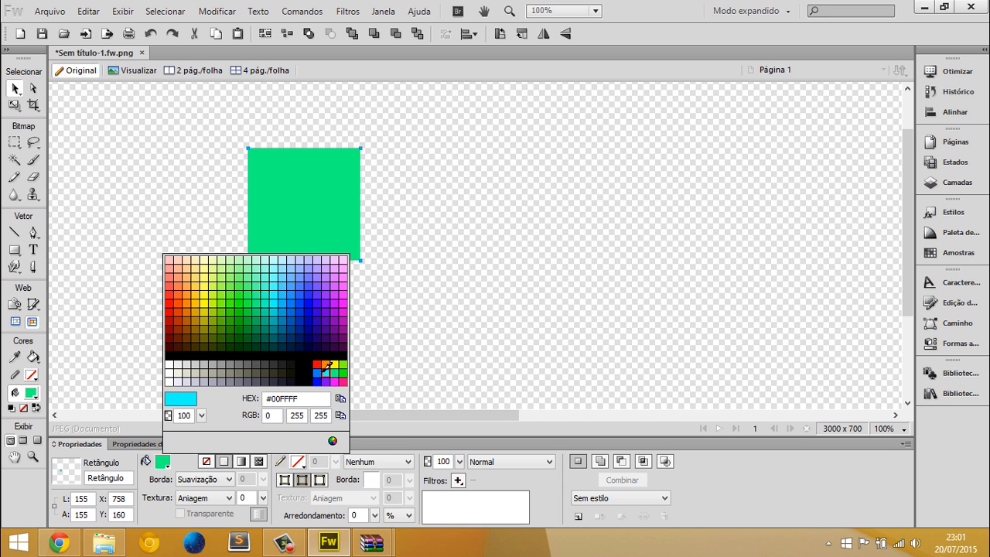
{"action": "left_click", "coordinate": [317, 373]}
{"action": "key", "text": "ctrl+z"}
{"action": "left_click", "coordinate": [254, 319]}
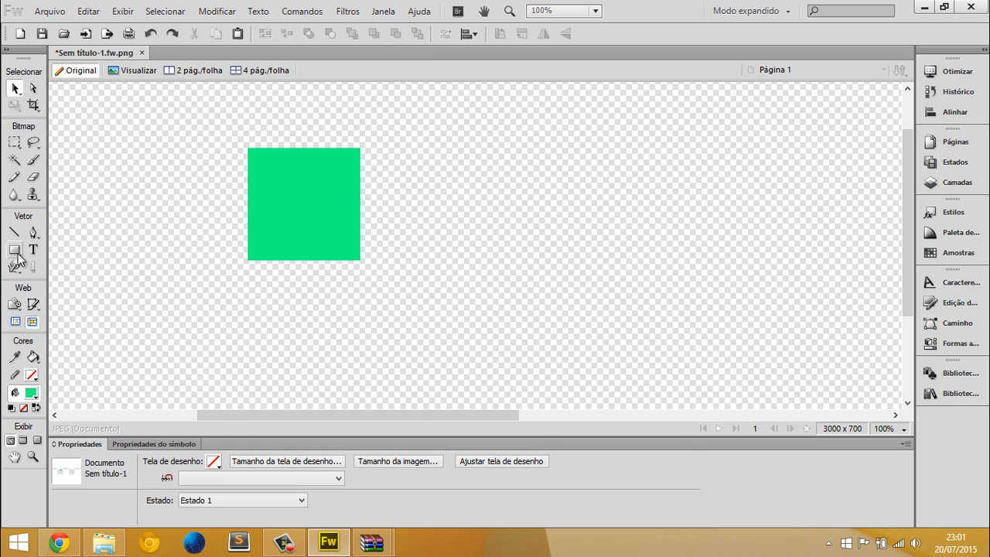
Draw a second square of about 149 x 149 px overlapping the green one at about X 793, Y 213 and fill it blue
{"action": "left_click", "coordinate": [14, 249]}
{"action": "left_click_drag", "start_coordinate": [273, 186], "coordinate": [382, 293]}
{"action": "left_click", "coordinate": [162, 462]}
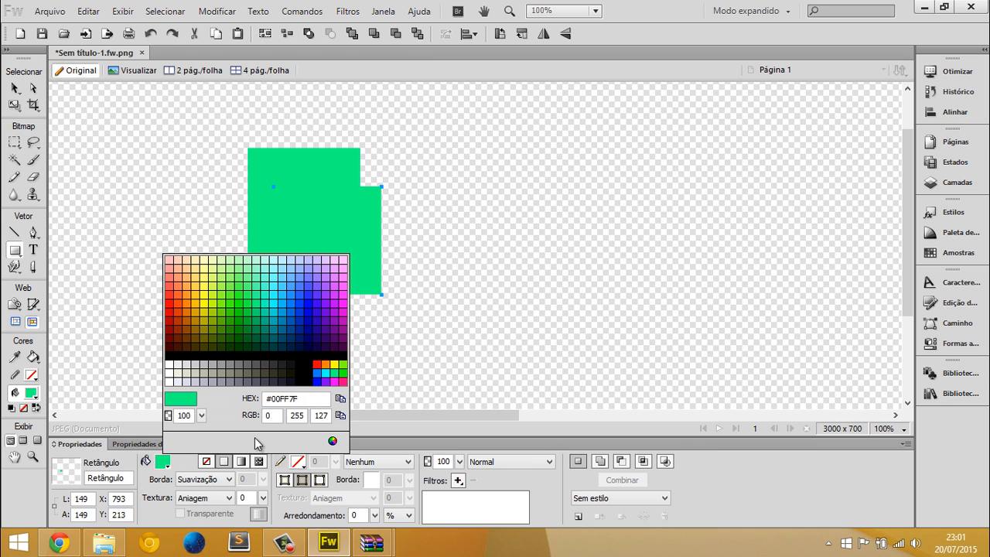
{"action": "left_click", "coordinate": [317, 379]}
Move the blue square on top of the green one at about X 758, Y 166, leaving only thin green edges exposed
{"action": "key", "text": "v"}
{"action": "left_click_drag", "start_coordinate": [330, 263], "coordinate": [325, 242]}
{"action": "left_click", "coordinate": [316, 288]}
{"action": "left_click", "coordinate": [293, 199]}
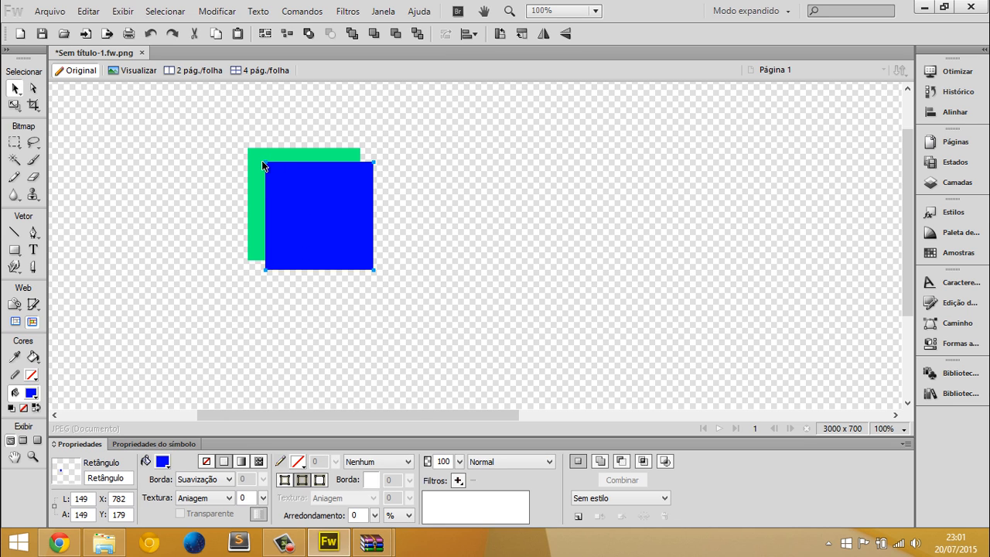
{"action": "left_click", "coordinate": [261, 159]}
{"action": "left_click", "coordinate": [290, 181]}
{"action": "left_click_drag", "start_coordinate": [323, 222], "coordinate": [304, 214]}
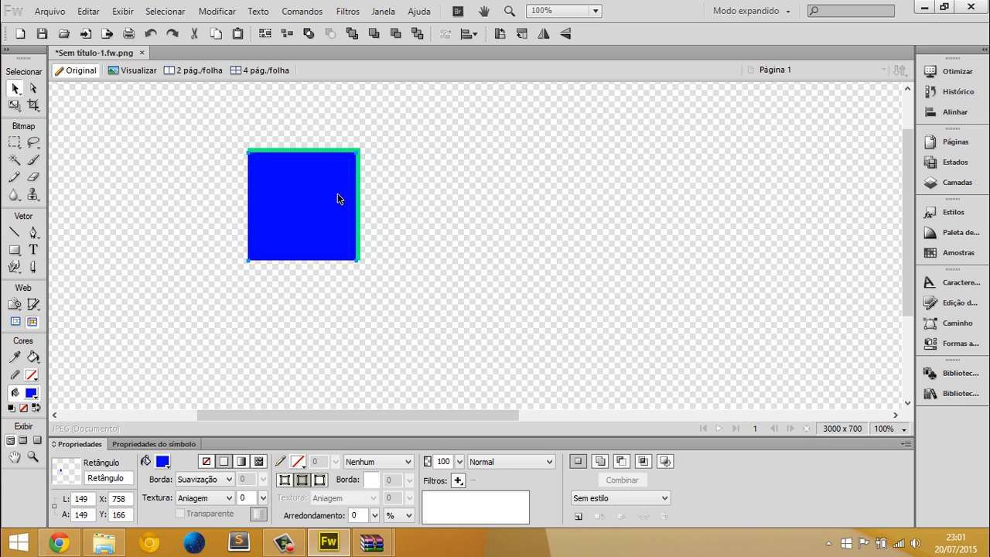
Select the green square by its exposed edge, try moving the blue and green squares apart, and undo both moves
{"action": "left_click", "coordinate": [358, 151]}
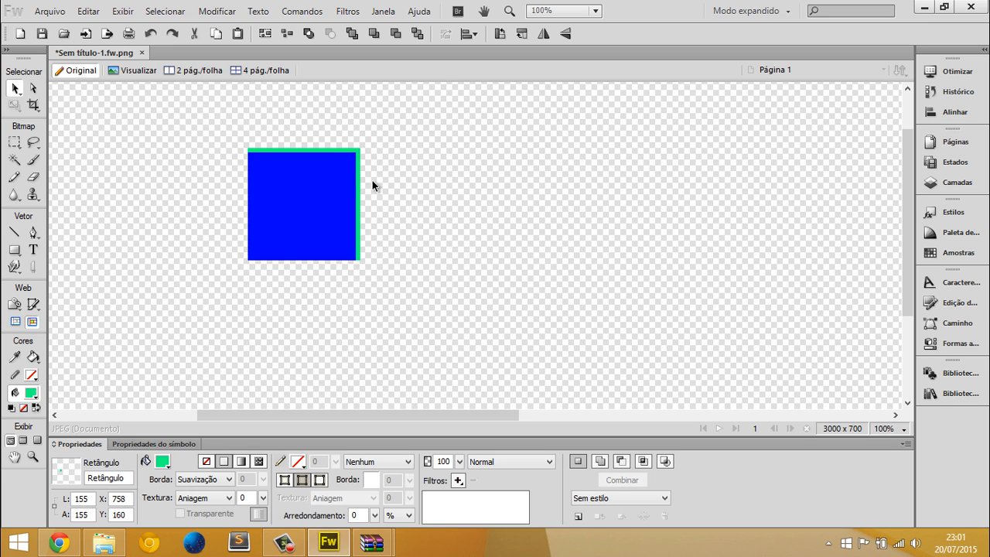
{"action": "left_click", "coordinate": [372, 186]}
{"action": "left_click_drag", "start_coordinate": [307, 181], "coordinate": [521, 203]}
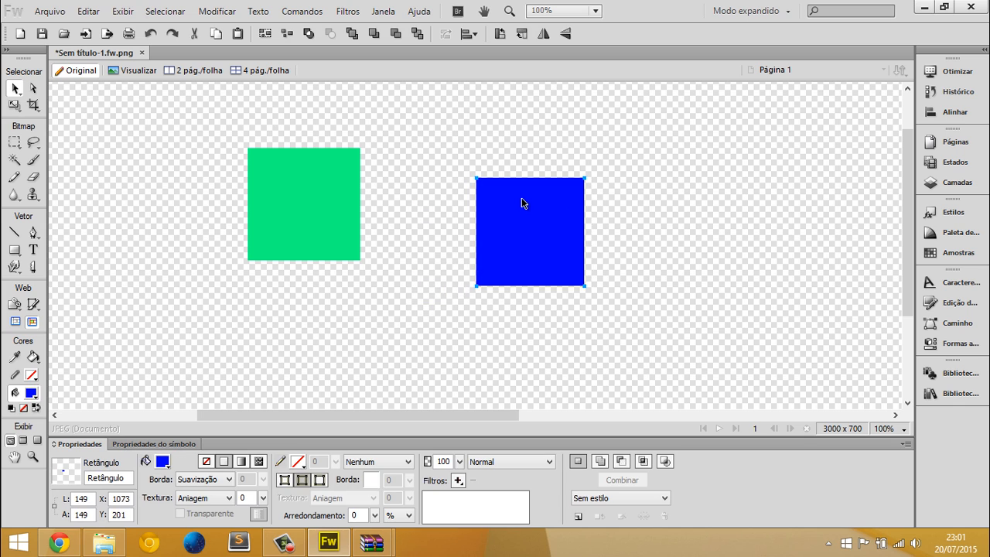
{"action": "left_click_drag", "start_coordinate": [337, 168], "coordinate": [341, 191]}
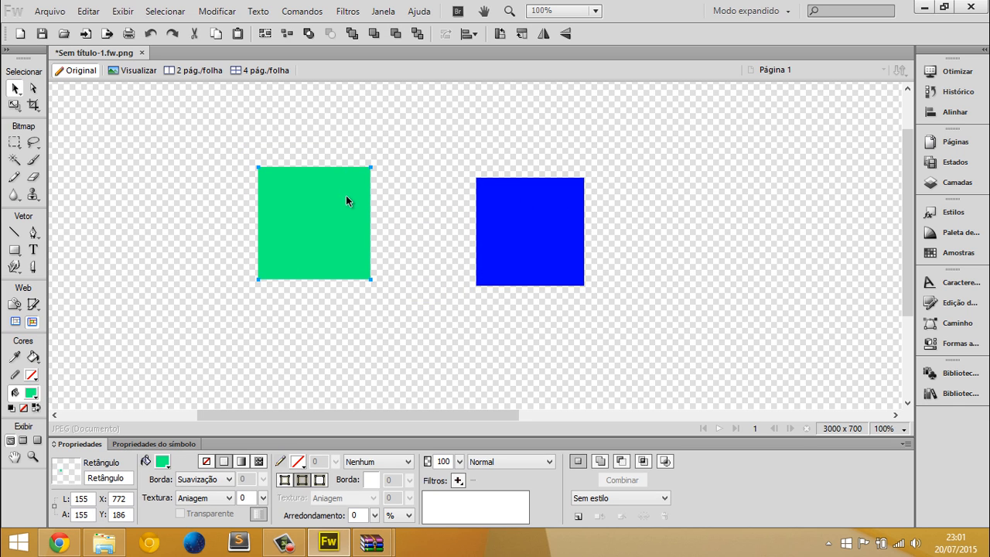
{"action": "key", "text": "ctrl+z"}
{"action": "key", "text": "ctrl+z"}
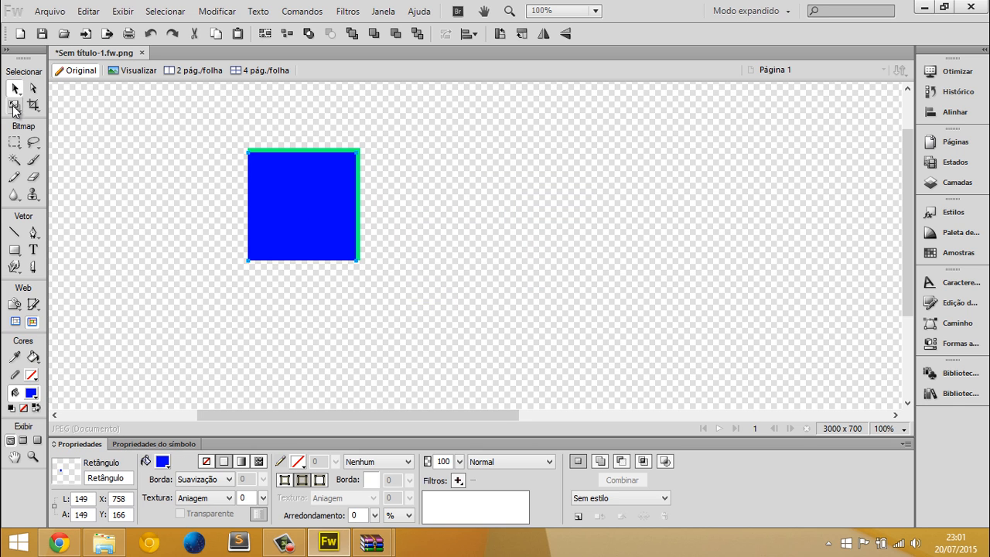
Cycle the selection between the stacked blue and green squares with the Select Behind tool
{"action": "left_click", "coordinate": [16, 89]}
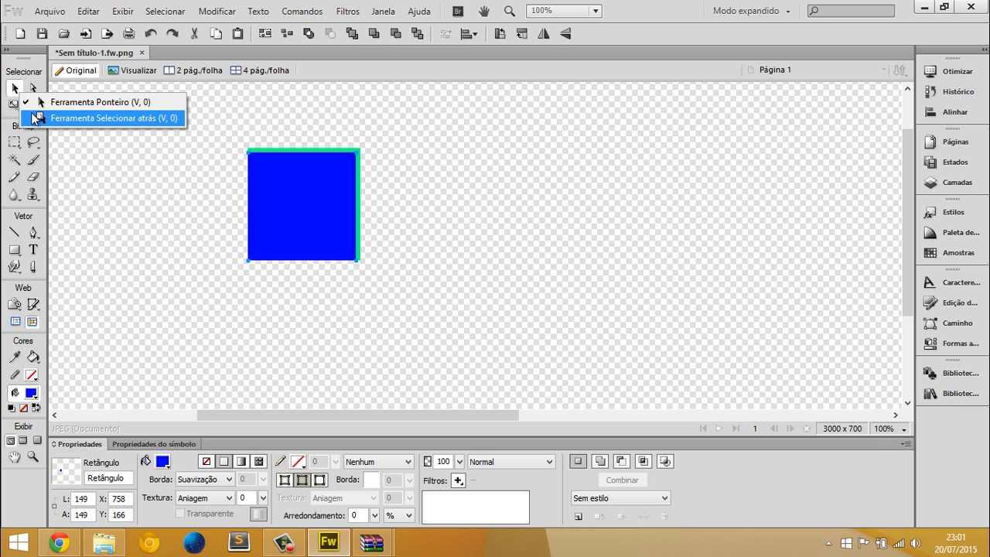
{"action": "left_click", "coordinate": [55, 118]}
{"action": "left_click", "coordinate": [108, 355]}
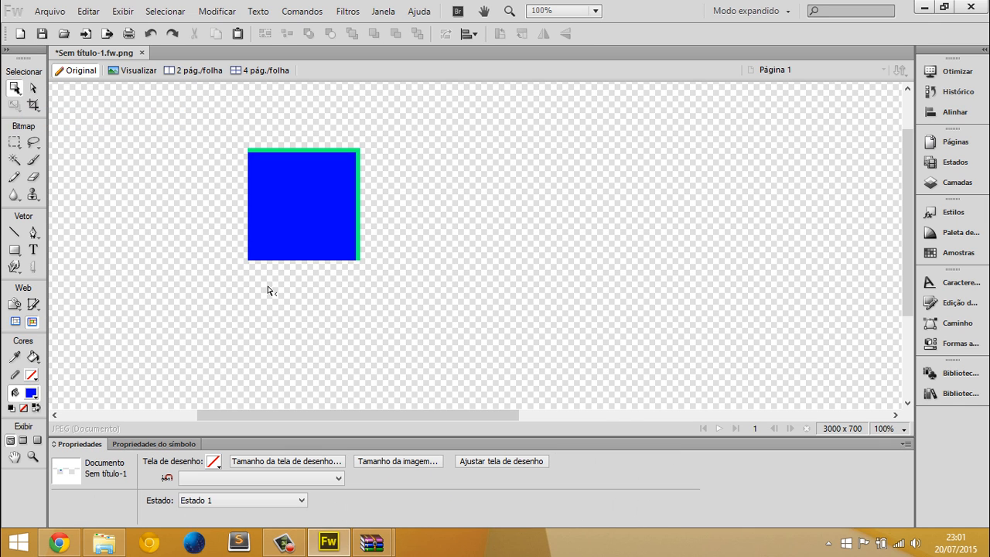
{"action": "left_click", "coordinate": [270, 223]}
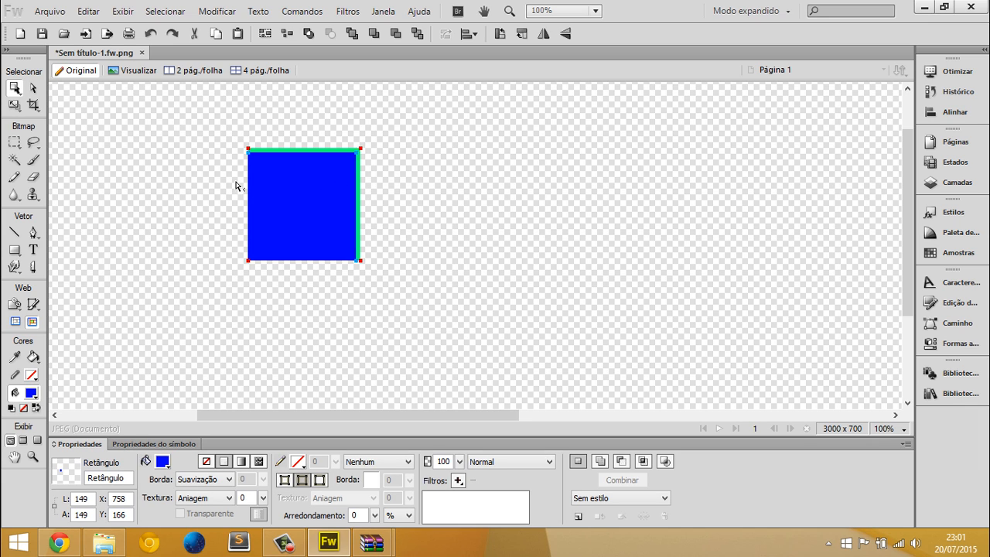
{"action": "left_click", "coordinate": [295, 187]}
{"action": "left_click", "coordinate": [296, 189]}
Offset the blue square diagonally with the Pointer tool, place a duplicate at about X 710, Y 209 and fill that copy red
{"action": "left_click", "coordinate": [15, 89]}
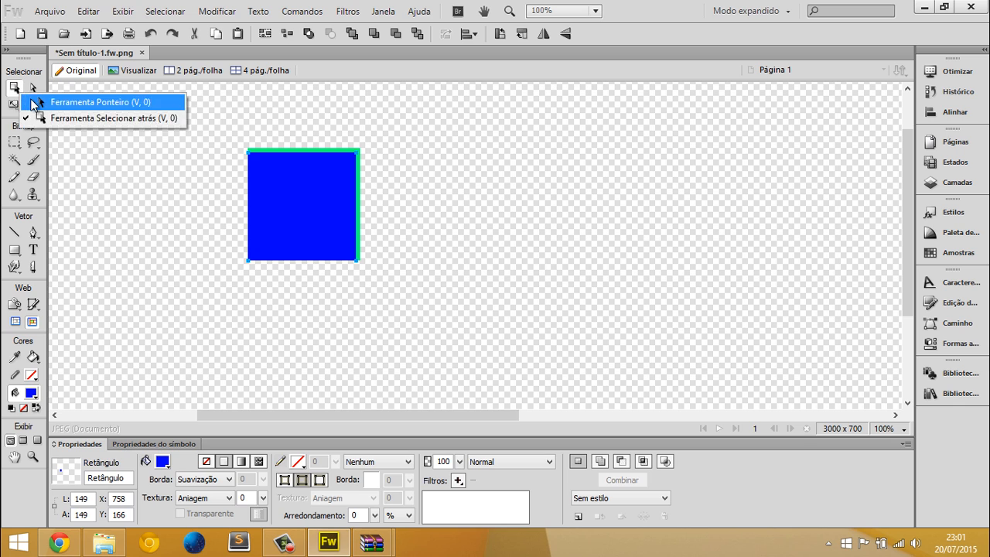
{"action": "left_click", "coordinate": [77, 99]}
{"action": "left_click_drag", "start_coordinate": [315, 219], "coordinate": [278, 245]}
{"action": "left_click", "coordinate": [159, 464]}
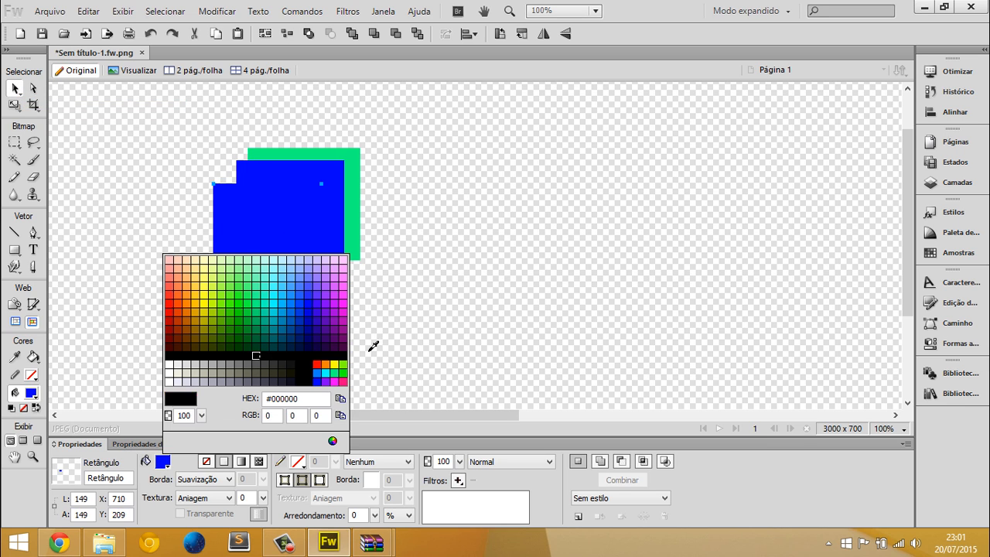
{"action": "left_click", "coordinate": [315, 360]}
Duplicate the red square diagonally to about X 674, Y 245 and fill the copy magenta (#FF00FF)
{"action": "left_click_drag", "start_coordinate": [287, 272], "coordinate": [261, 300]}
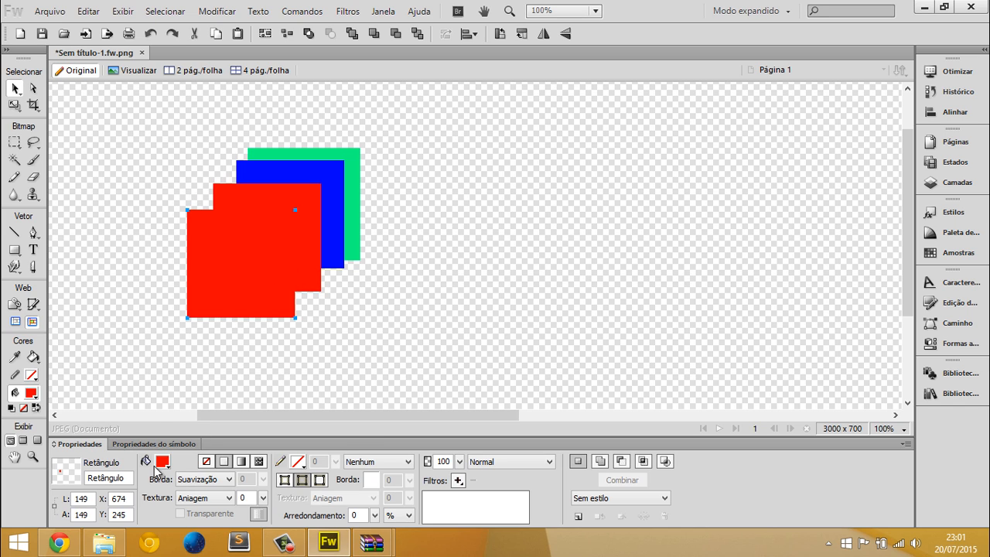
{"action": "left_click", "coordinate": [160, 462]}
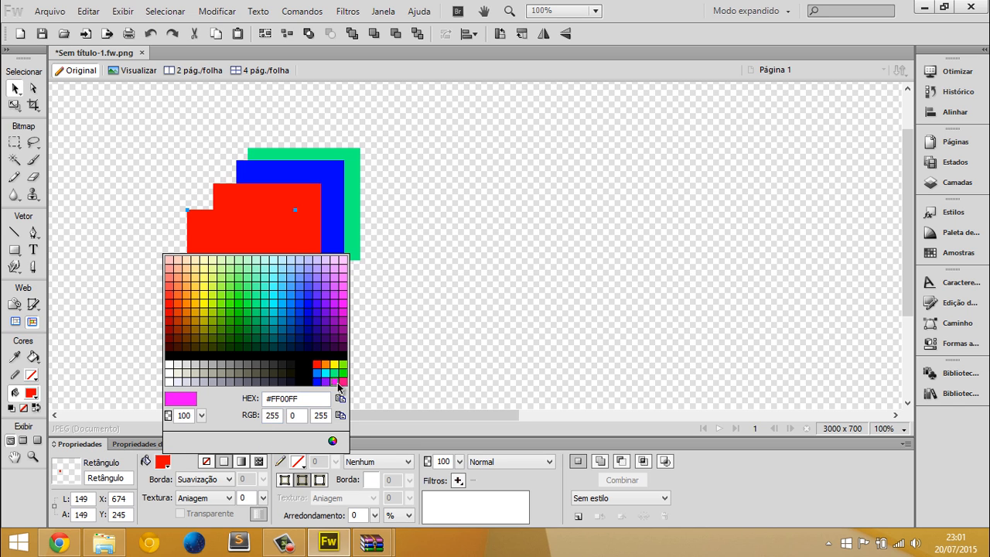
{"action": "left_click", "coordinate": [334, 381]}
{"action": "left_click", "coordinate": [307, 379]}
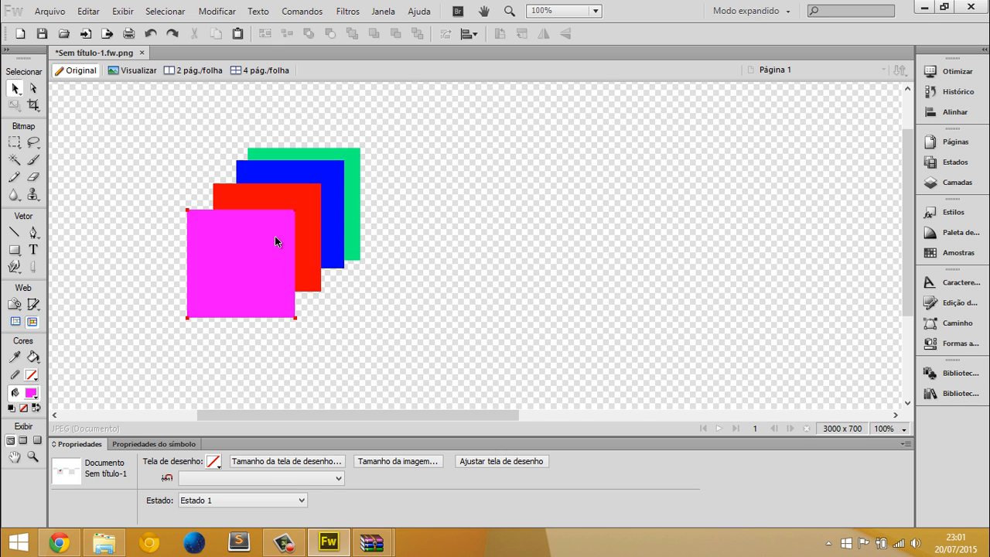
Cycle the selection down through the four overlapping squares with the Select Behind tool, and return to the Pointer tool with nothing selected
{"action": "left_click", "coordinate": [15, 89]}
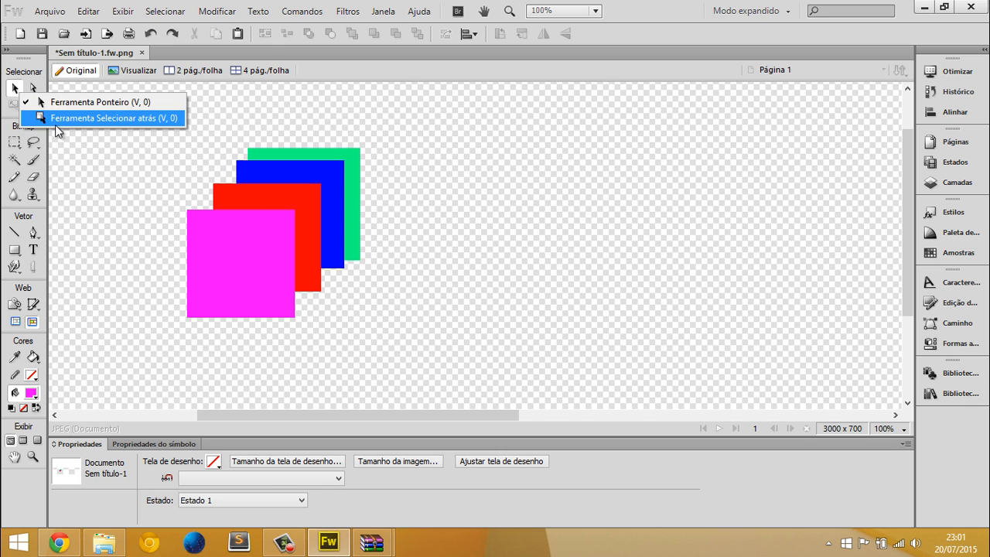
{"action": "left_click", "coordinate": [62, 116]}
{"action": "left_click", "coordinate": [263, 239]}
{"action": "left_click", "coordinate": [276, 242]}
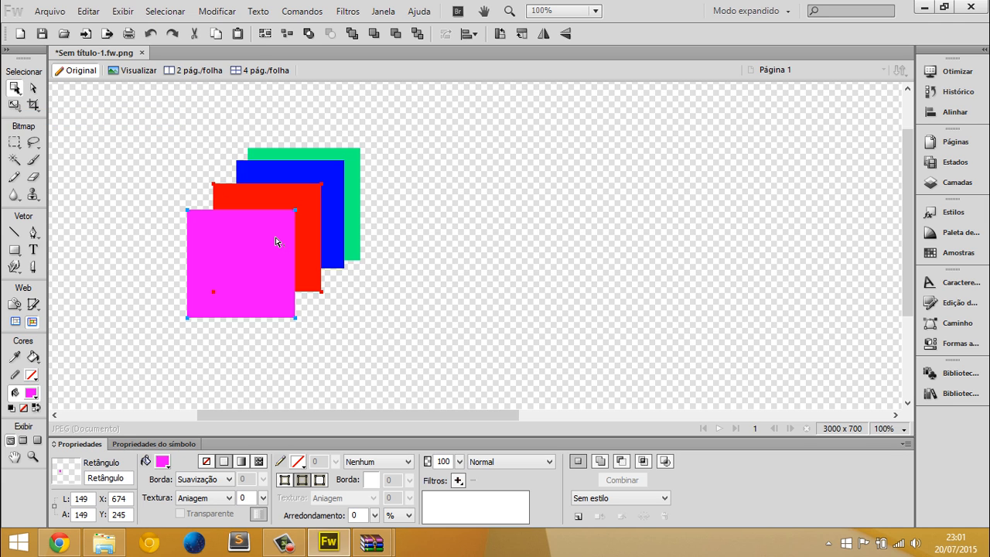
{"action": "left_click", "coordinate": [276, 242]}
{"action": "left_click", "coordinate": [276, 242]}
{"action": "left_click", "coordinate": [281, 242]}
{"action": "left_click", "coordinate": [14, 86]}
{"action": "left_click", "coordinate": [52, 102]}
{"action": "left_click", "coordinate": [201, 162]}
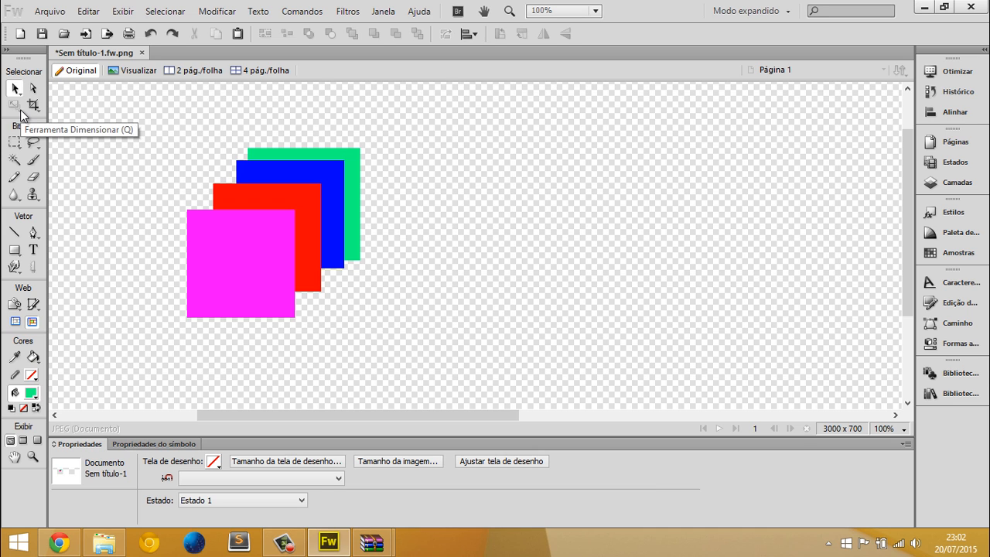
Move the magenta square away from the stack to about X 1041, Y 177 and rotate it slightly with the Scale tool
{"action": "left_click_drag", "start_coordinate": [253, 297], "coordinate": [520, 247]}
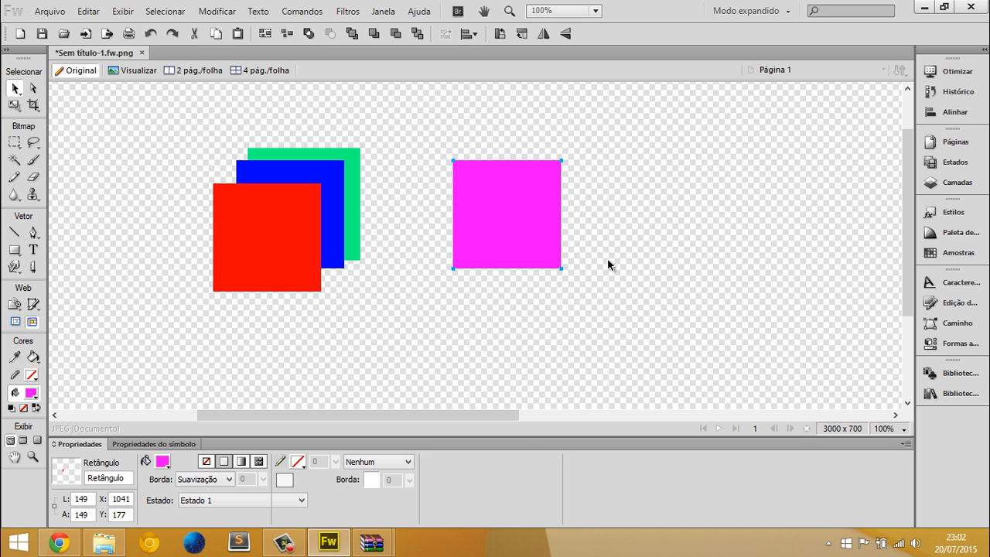
{"action": "left_click", "coordinate": [15, 105]}
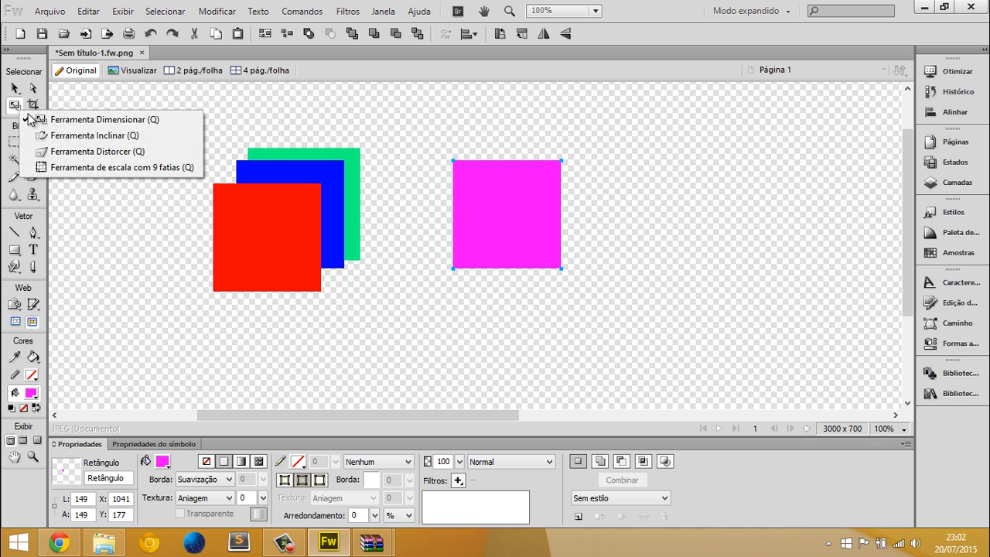
{"action": "left_click", "coordinate": [29, 119]}
{"action": "left_click_drag", "start_coordinate": [440, 155], "coordinate": [579, 343]}
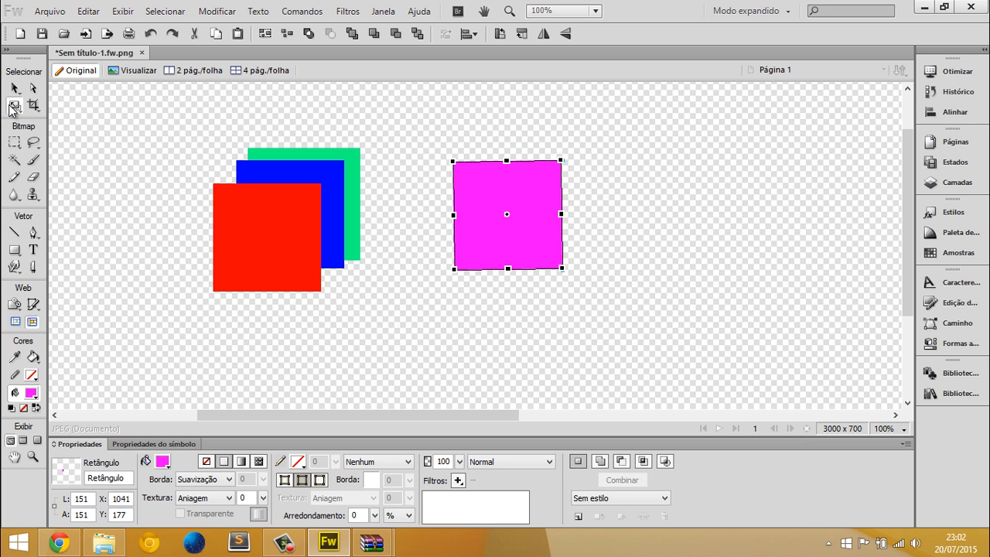
Skew the magenta square into a trapezoid, narrowing its upper edge and widening its base to about 233 px
{"action": "left_click", "coordinate": [11, 105]}
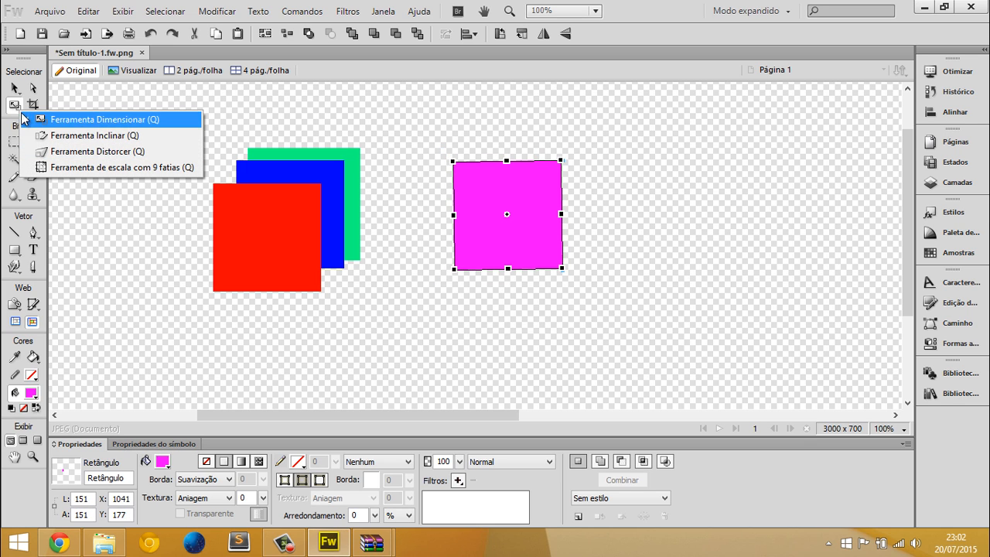
{"action": "left_click", "coordinate": [15, 109]}
{"action": "left_click", "coordinate": [14, 109]}
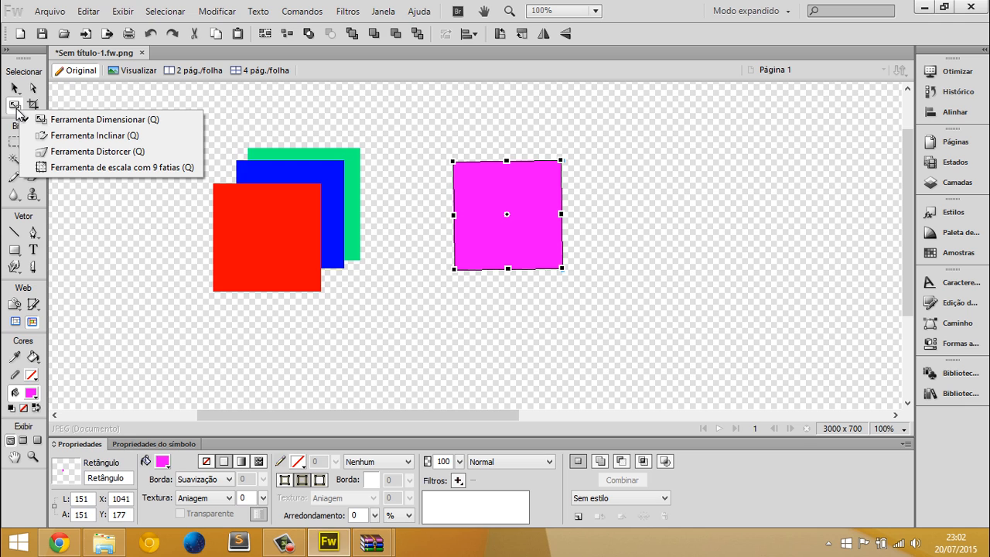
{"action": "left_click", "coordinate": [46, 136]}
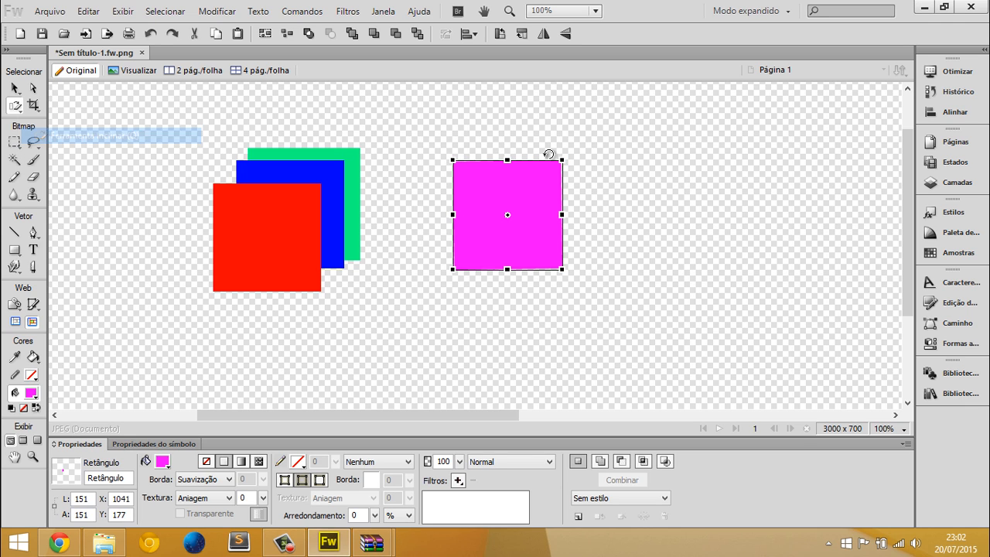
{"action": "left_click_drag", "start_coordinate": [562, 160], "coordinate": [531, 160]}
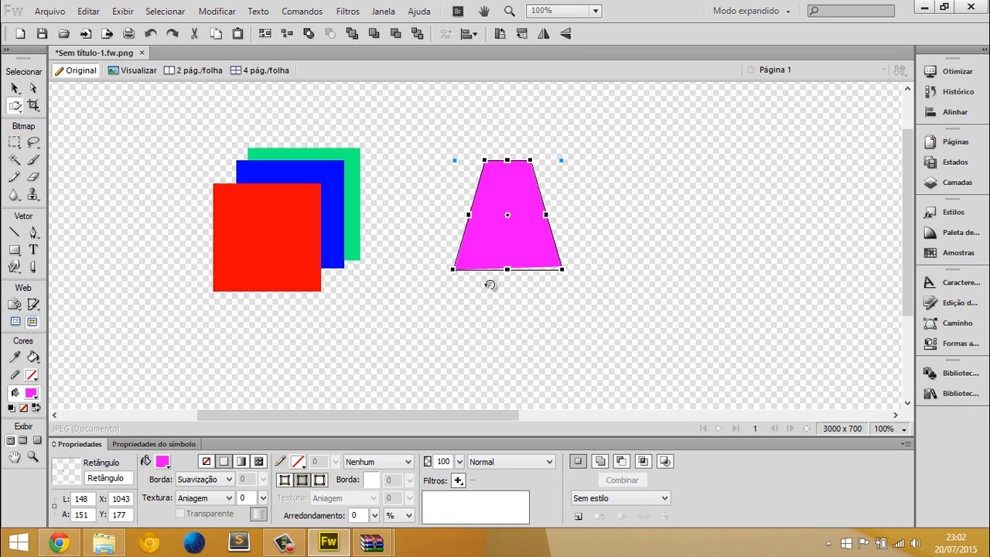
{"action": "left_click_drag", "start_coordinate": [452, 269], "coordinate": [420, 269]}
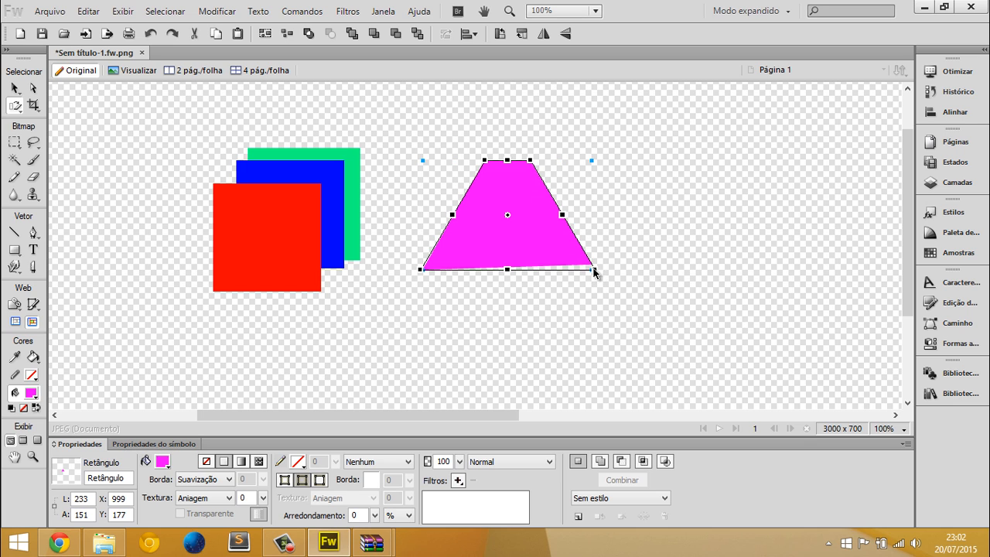
Widen the magenta trapezoid's base to about 334 px, and slant the shape with the Distort tool to about 428 x 187 px
{"action": "left_click_drag", "start_coordinate": [594, 270], "coordinate": [633, 269]}
{"action": "left_click", "coordinate": [16, 106]}
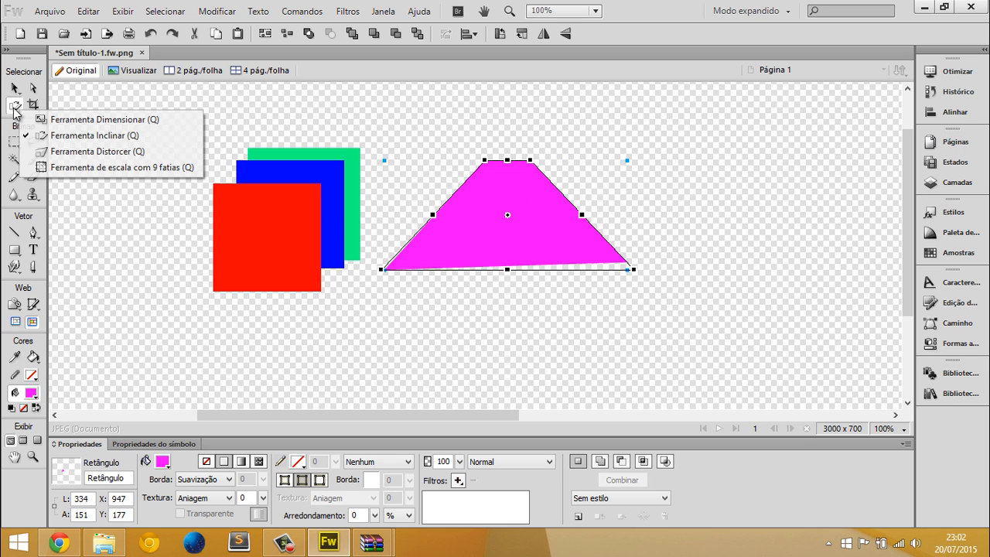
{"action": "left_click", "coordinate": [52, 152]}
{"action": "left_click_drag", "start_coordinate": [506, 161], "coordinate": [642, 139]}
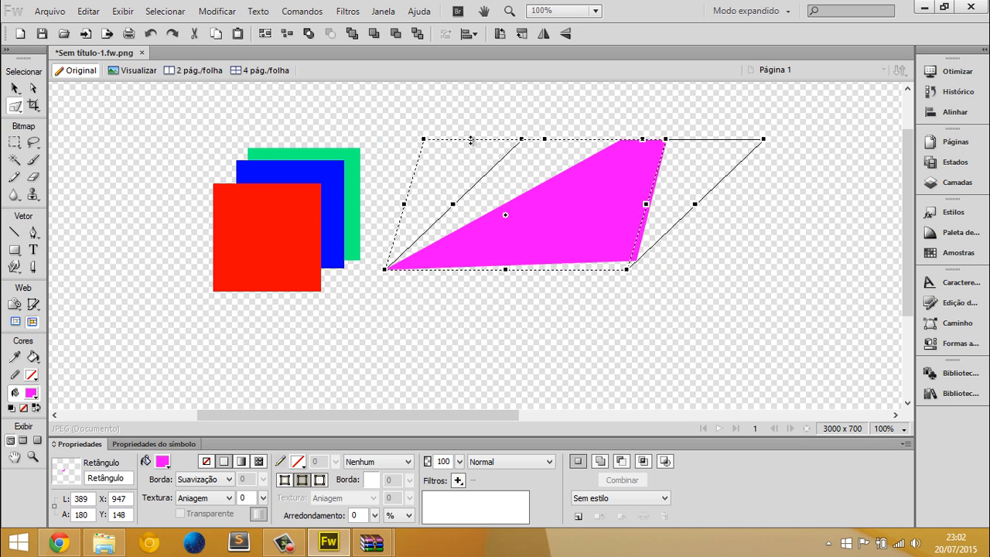
{"action": "left_click_drag", "start_coordinate": [470, 140], "coordinate": [303, 385]}
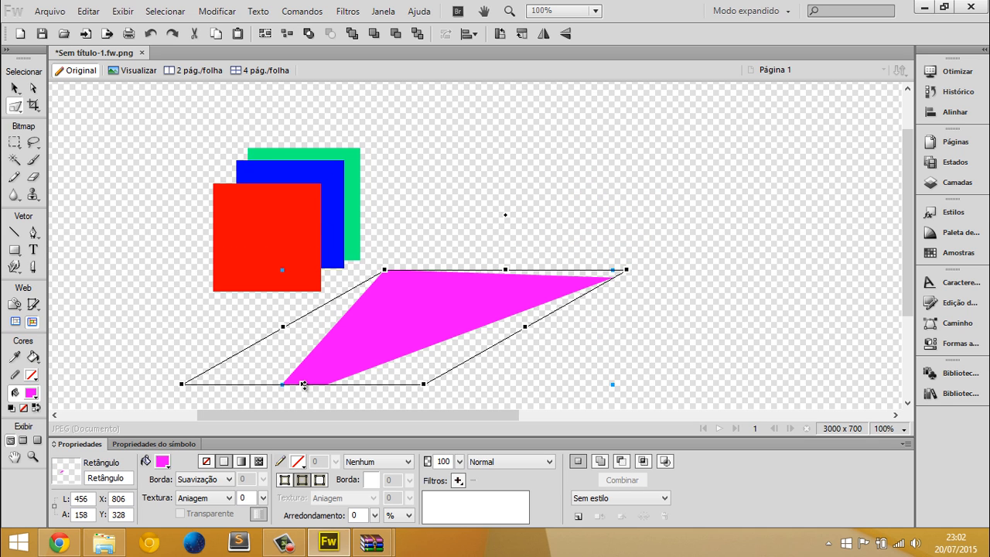
{"action": "left_click_drag", "start_coordinate": [487, 312], "coordinate": [670, 133]}
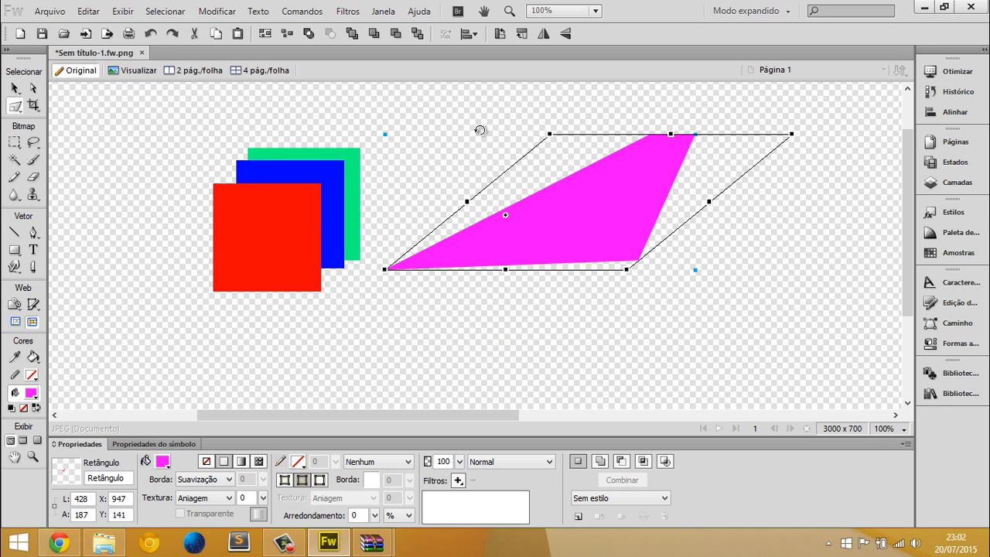
Stretch the magenta shape outward on all four sides with the 9-slice scaling tool to about 724 x 361 px
{"action": "left_click", "coordinate": [16, 106]}
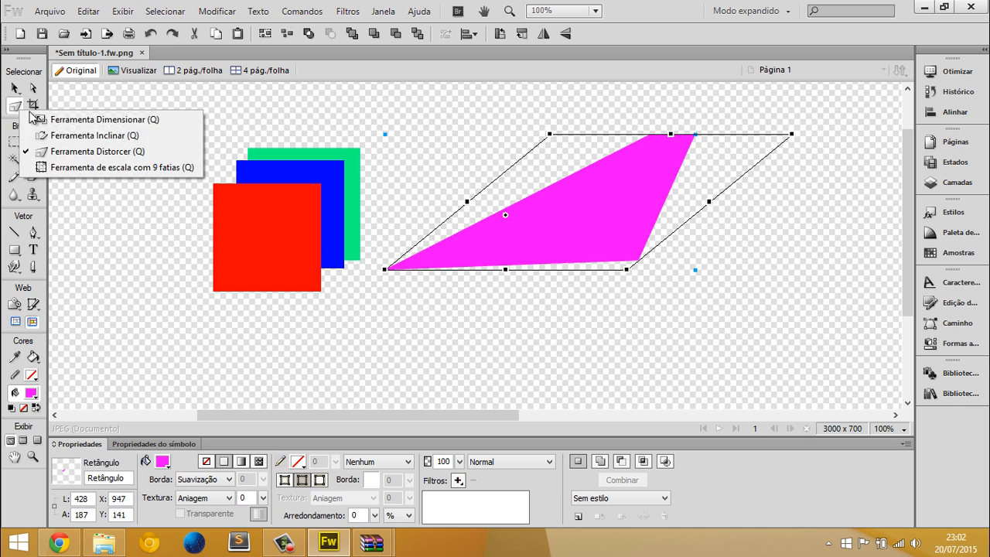
{"action": "left_click", "coordinate": [91, 172]}
{"action": "mouse_move", "coordinate": [384, 202]}
{"action": "left_mouse_down"}
{"action": "mouse_move", "coordinate": [309, 201]}
{"action": "mouse_move", "coordinate": [395, 214]}
{"action": "left_mouse_up"}
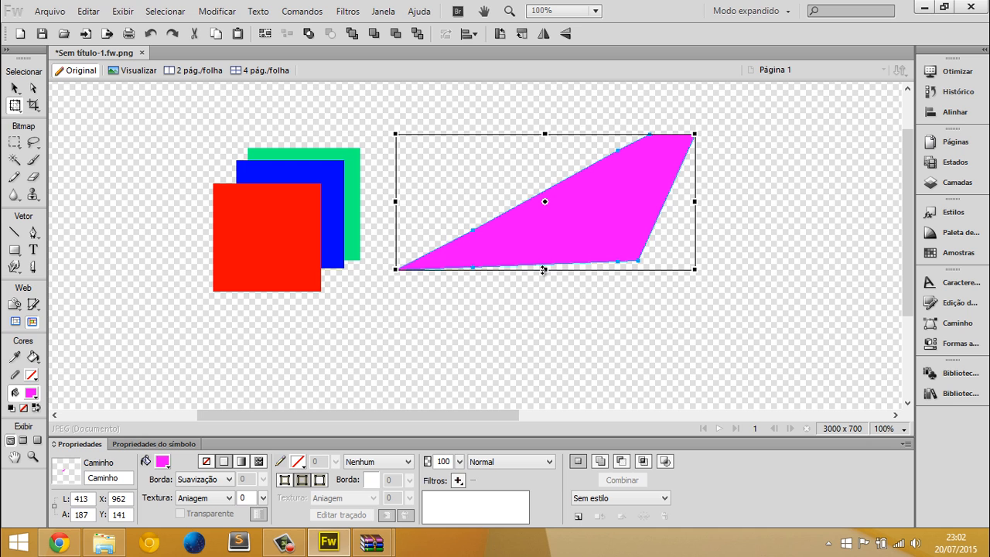
{"action": "left_click_drag", "start_coordinate": [543, 270], "coordinate": [546, 370]}
{"action": "left_click_drag", "start_coordinate": [694, 252], "coordinate": [828, 253]}
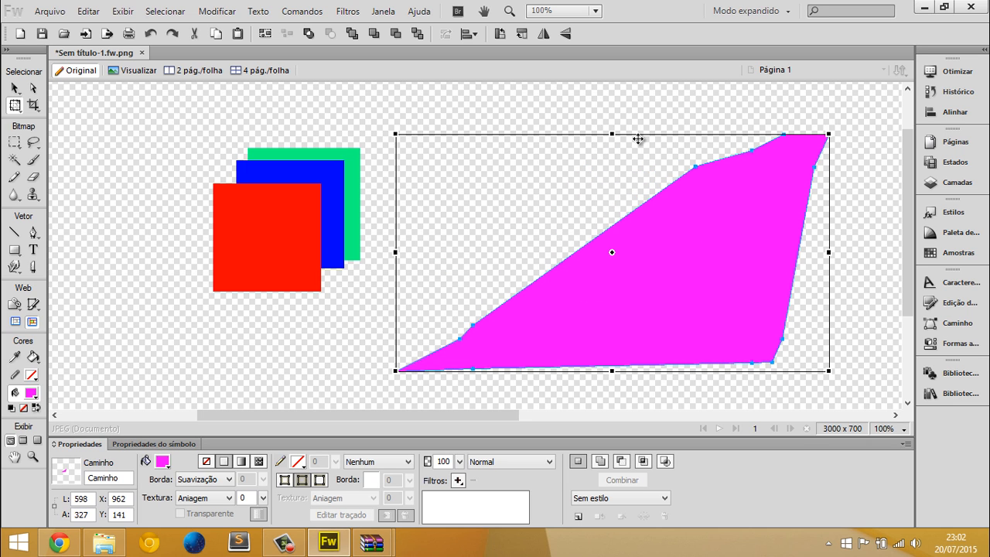
{"action": "left_click_drag", "start_coordinate": [610, 114], "coordinate": [611, 109]}
{"action": "left_click_drag", "start_coordinate": [395, 240], "coordinate": [305, 241]}
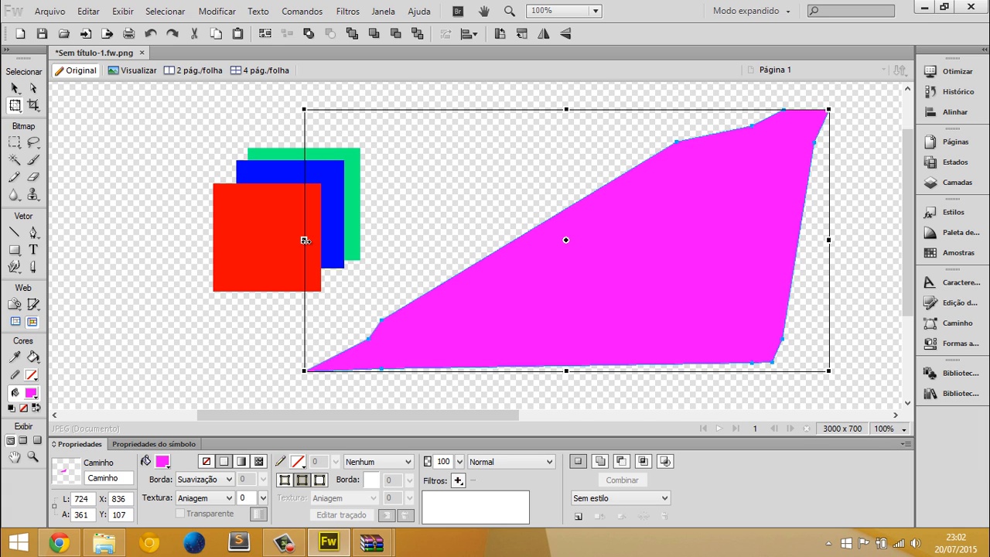
Delete the magenta shape and the stack of red, blue and green squares from the canvas
{"action": "key", "text": "Delete"}
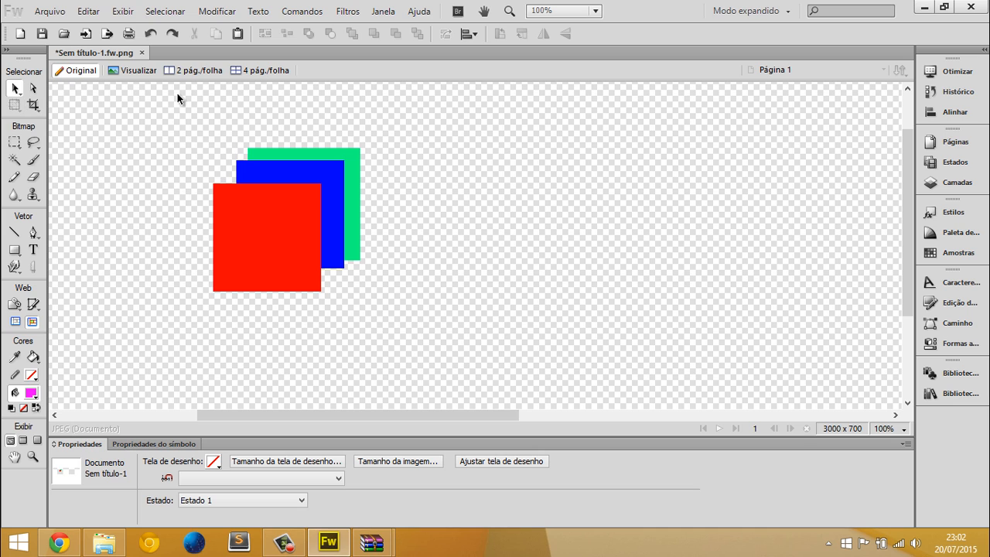
{"action": "left_click_drag", "start_coordinate": [177, 98], "coordinate": [311, 302]}
{"action": "key", "text": "Delete"}
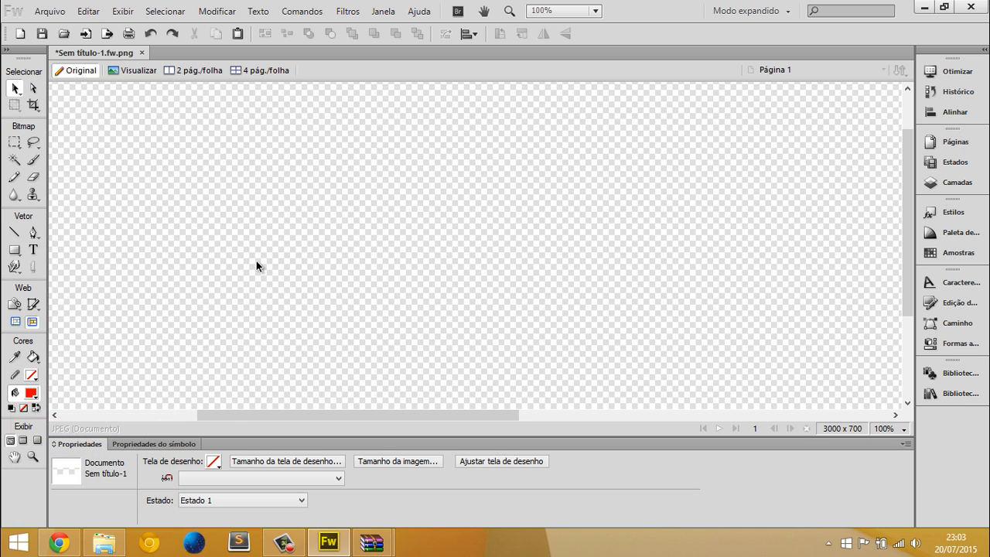
Switch to File Explorer, bring Cactus (1).png from the png/Objects folder onto the Fireworks canvas, and position it at about X 859, Y 239
{"action": "left_click", "coordinate": [104, 542]}
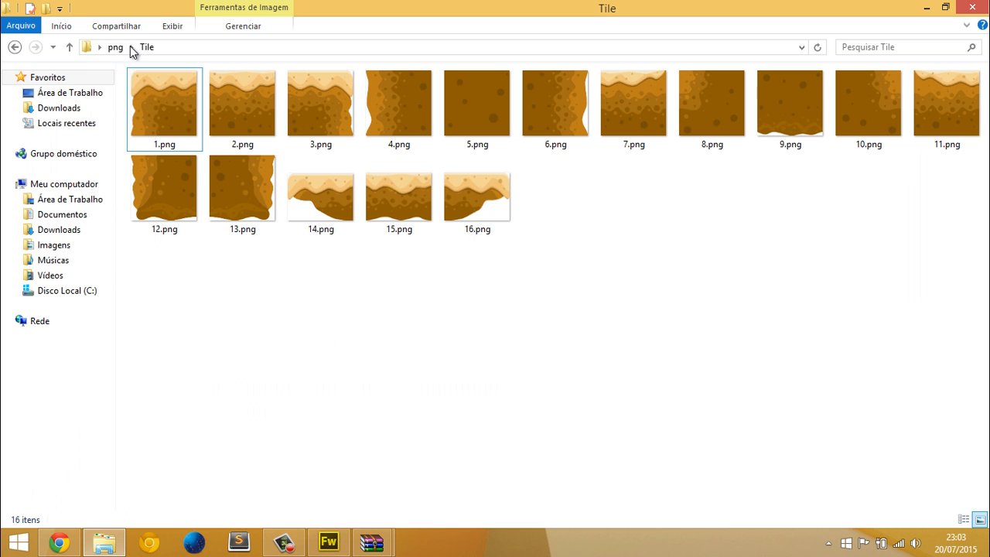
{"action": "left_click", "coordinate": [115, 47]}
{"action": "scroll", "coordinate": [247, 171], "scroll_direction": "down", "scroll_amount": 1}
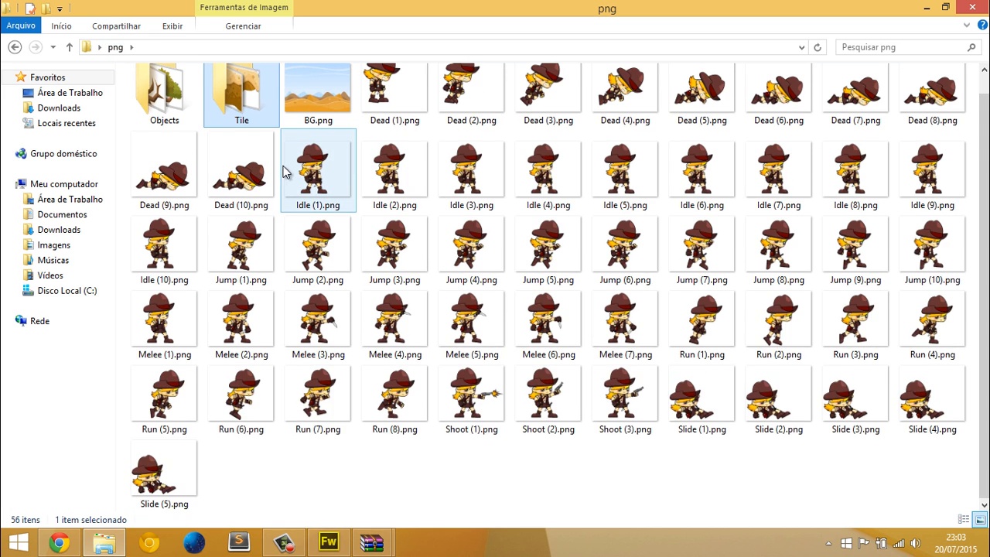
{"action": "scroll", "coordinate": [344, 177], "scroll_direction": "up", "scroll_amount": 1}
{"action": "left_click", "coordinate": [164, 124]}
{"action": "double_click", "coordinate": [165, 124]}
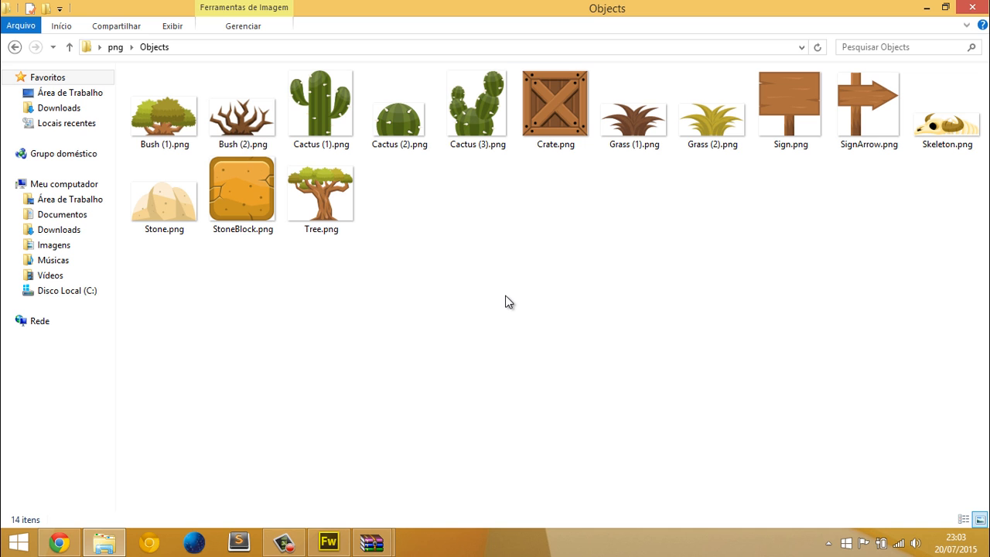
{"action": "left_click_drag", "start_coordinate": [334, 136], "coordinate": [351, 316]}
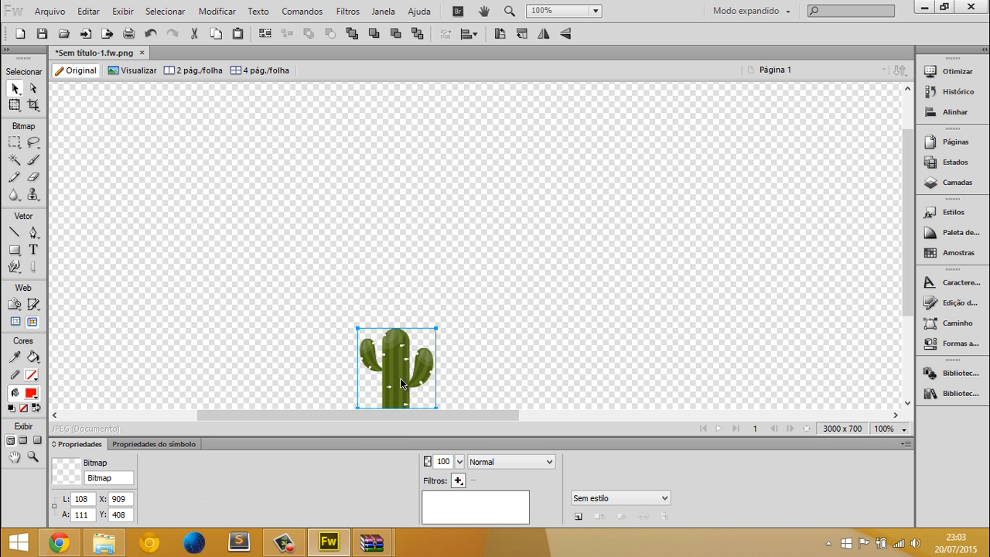
{"action": "left_click_drag", "start_coordinate": [400, 377], "coordinate": [363, 255]}
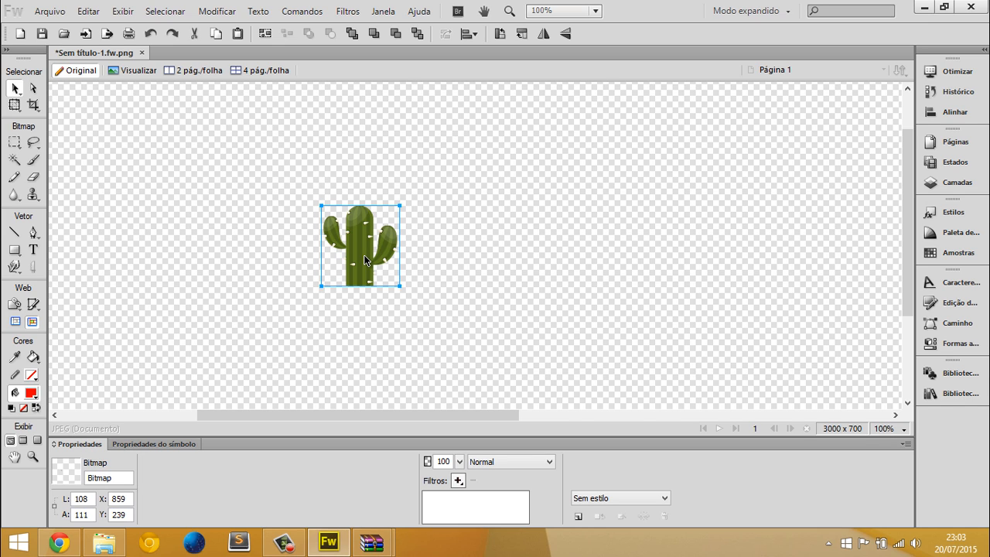
Examine the cactus bitmap's pixels at up to 600% magnification, and return to 100% with nothing selected
{"action": "key", "text": "ctrl+plus"}
{"action": "key", "text": "ctrl+plus"}
{"action": "key", "text": "ctrl+plus"}
{"action": "key", "text": "ctrl+plus"}
{"action": "key", "text": "ctrl+plus"}
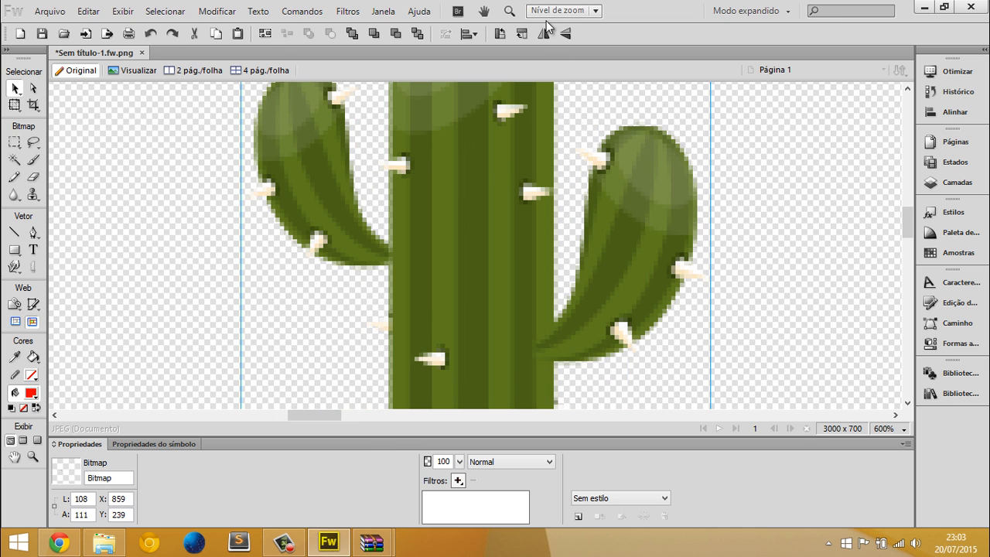
{"action": "key", "text": "ctrl+minus"}
{"action": "key", "text": "ctrl+minus"}
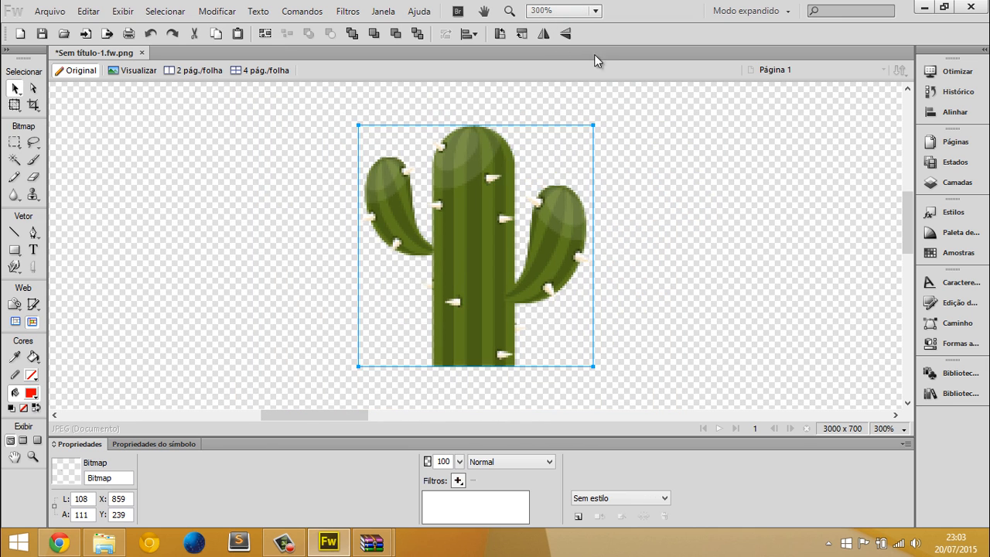
{"action": "left_click", "coordinate": [596, 11]}
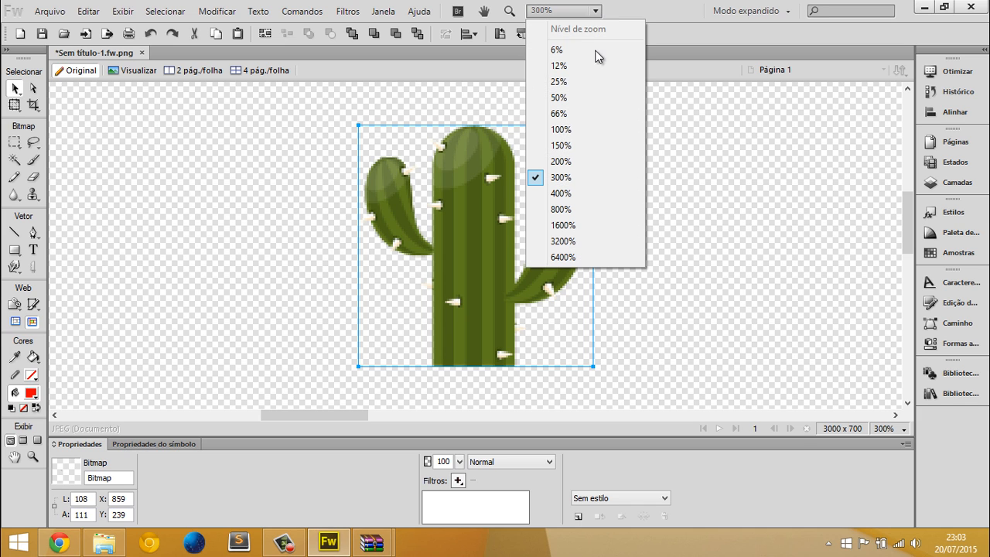
{"action": "left_click", "coordinate": [572, 130]}
{"action": "left_click", "coordinate": [546, 205]}
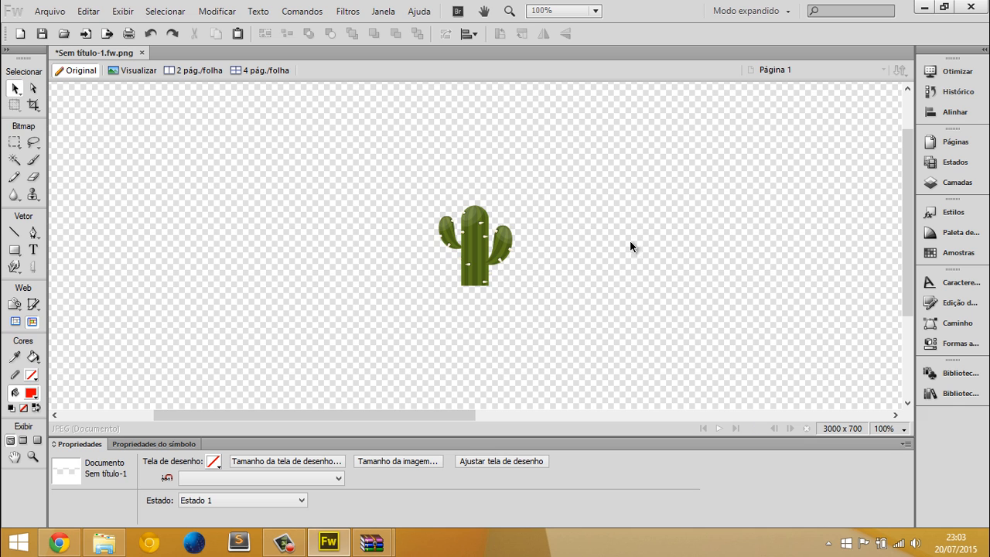
Inspect the cactus's arms and spines at 400% magnification and return to actual size
{"action": "key", "text": "ctrl+equal"}
{"action": "key", "text": "ctrl+equal"}
{"action": "key", "text": "ctrl+equal"}
{"action": "key", "text": "ctrl+equal"}
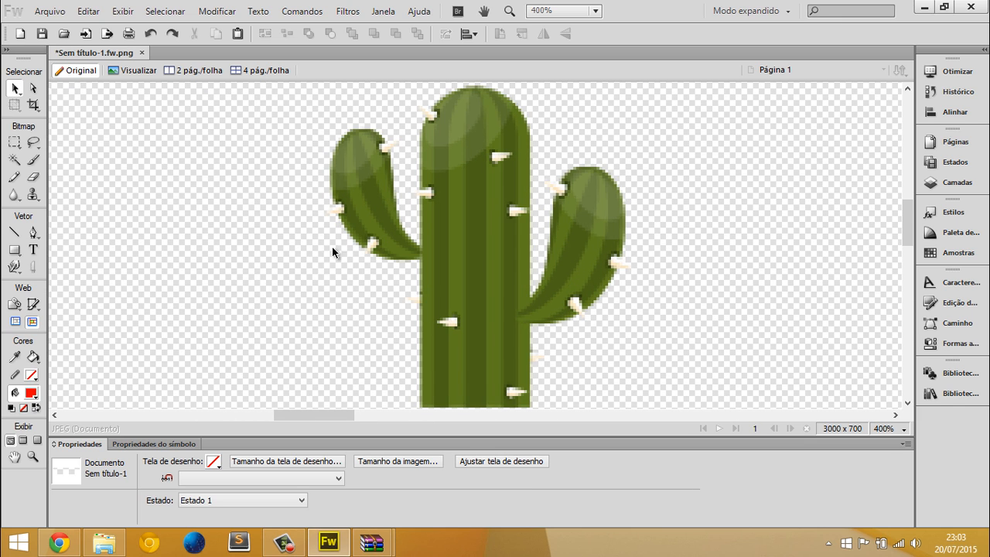
{"action": "scroll", "coordinate": [265, 203], "scroll_direction": "up", "scroll_amount": 1}
{"action": "middle_click", "coordinate": [266, 203]}
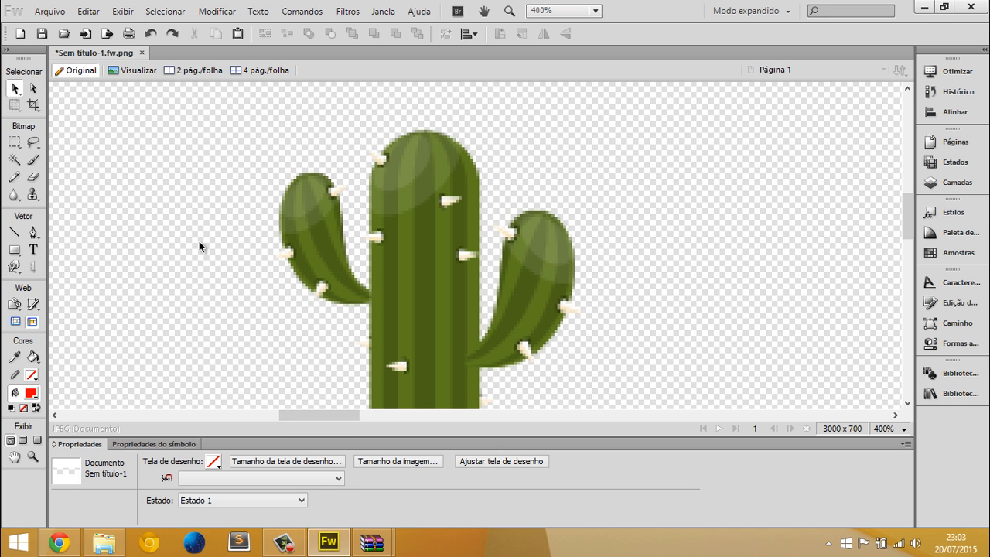
{"action": "key", "text": "ctrl+1"}
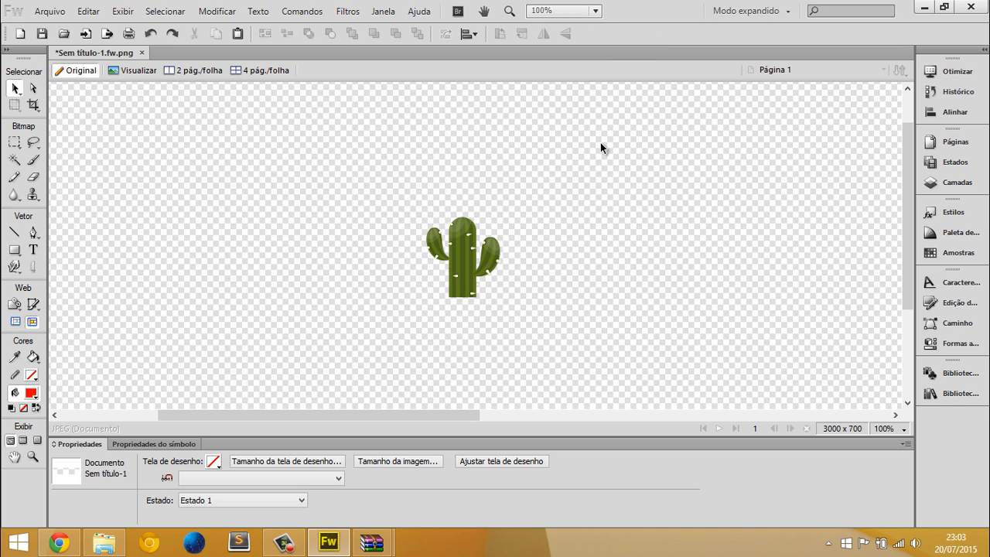
Compare the cactus's detail at 100%, 200%, 300% and 800% magnification, finishing at 300%
{"action": "key", "text": "ctrl+3"}
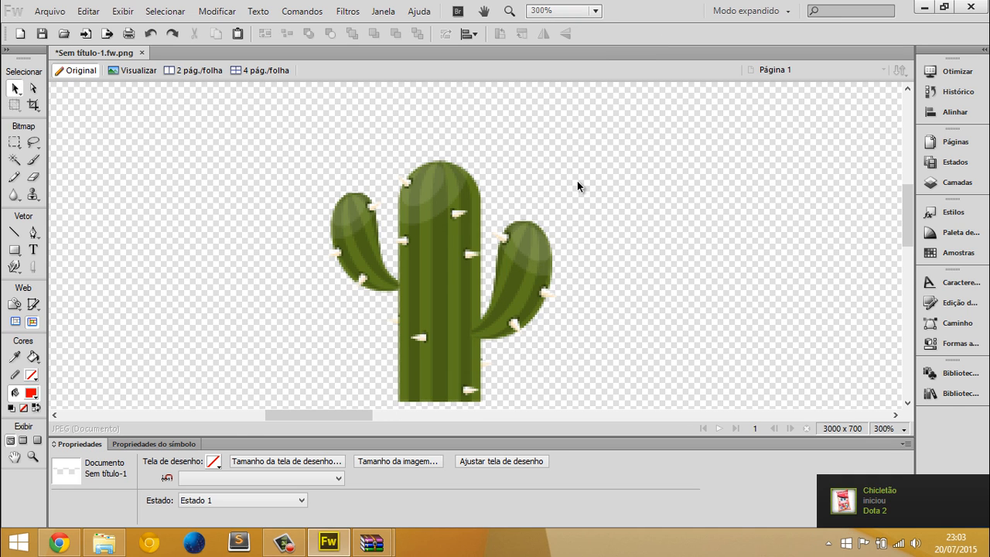
{"action": "scroll", "coordinate": [577, 181], "scroll_direction": "down", "scroll_amount": 3}
{"action": "scroll", "coordinate": [577, 181], "scroll_direction": "up", "scroll_amount": 5}
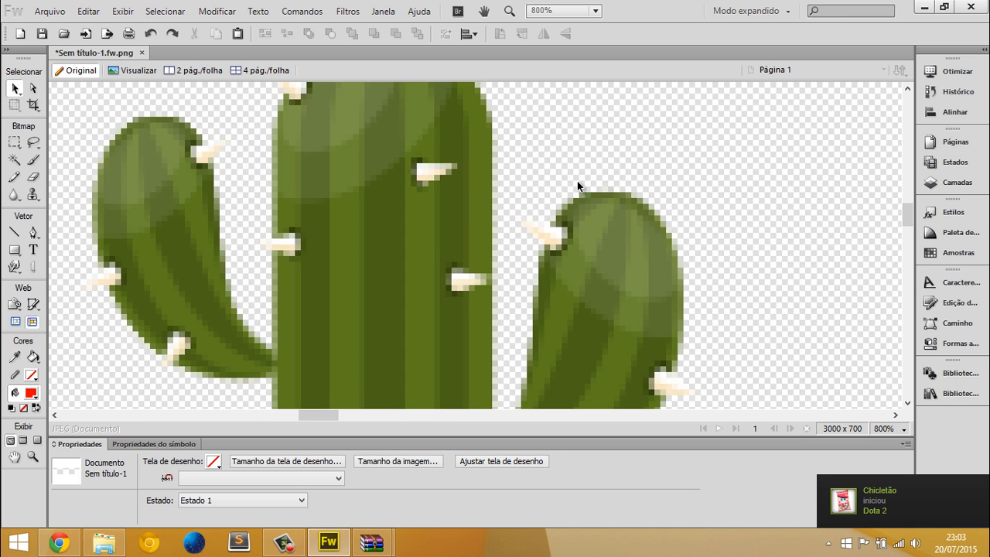
{"action": "scroll", "coordinate": [577, 182], "scroll_direction": "down", "scroll_amount": 5}
{"action": "key", "text": "ctrl+2"}
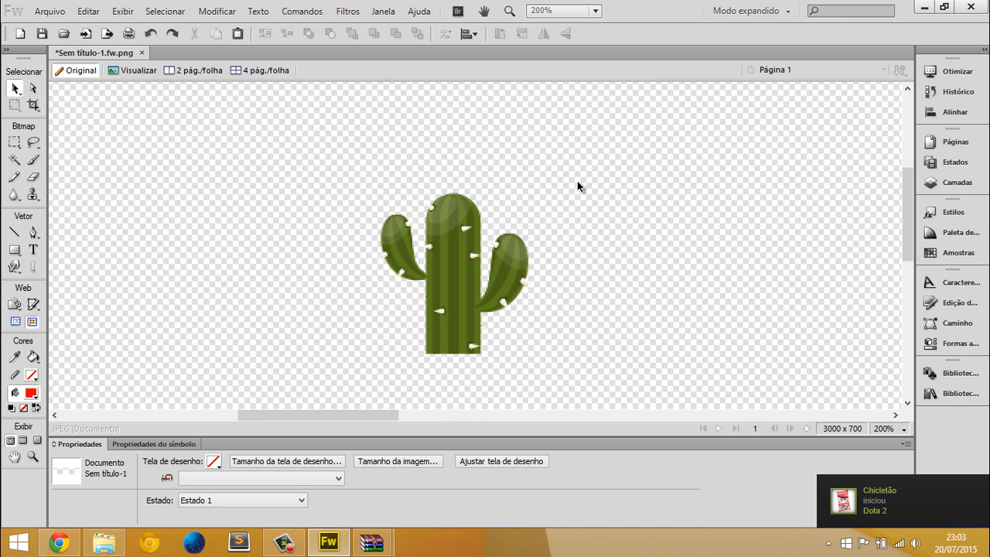
{"action": "key", "text": "ctrl+3"}
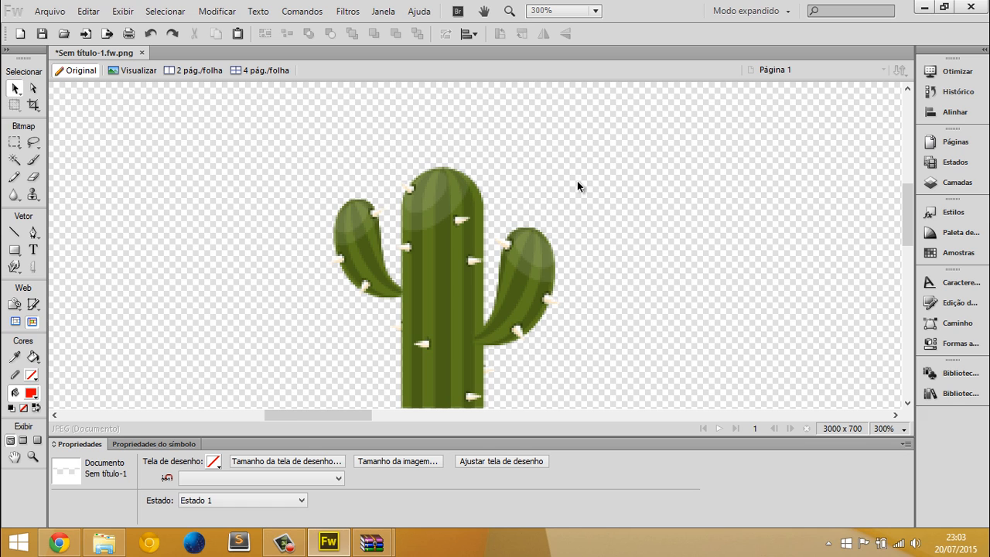
{"action": "key", "text": "ctrl+1"}
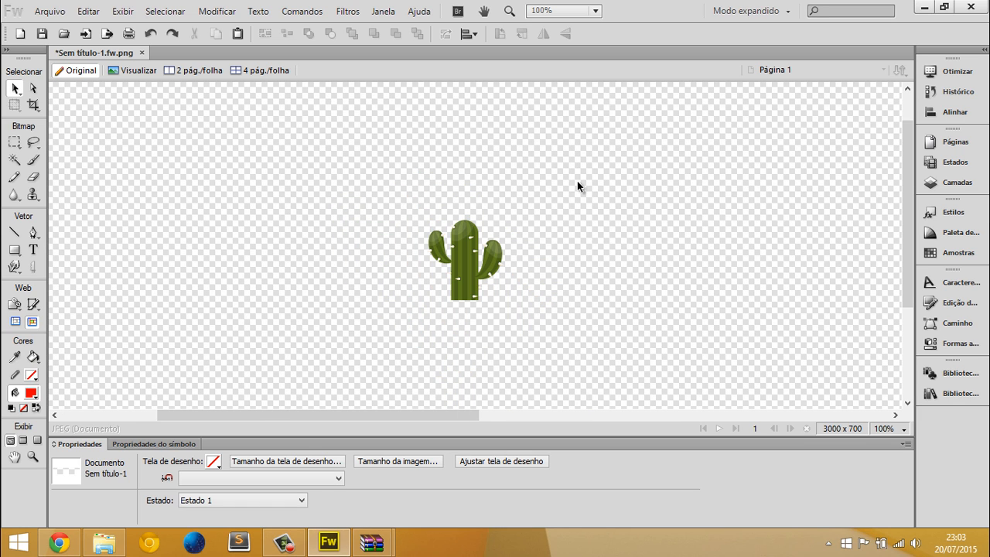
{"action": "key", "text": "ctrl+3"}
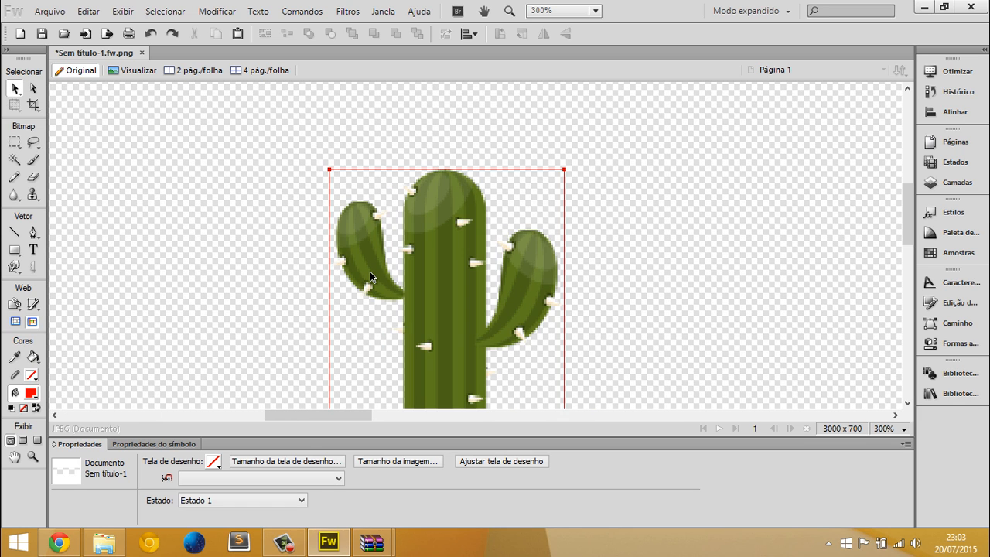
Move the cactus to about X 811, Y 218 and place a duplicate to its right at nearly the same height
{"action": "left_click_drag", "start_coordinate": [369, 272], "coordinate": [284, 217]}
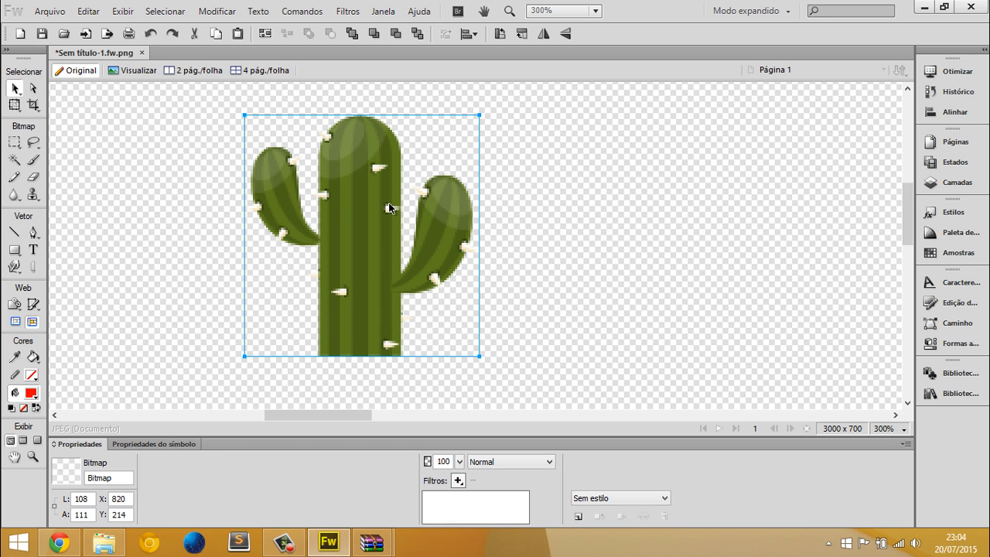
{"action": "left_click_drag", "start_coordinate": [322, 197], "coordinate": [341, 194]}
{"action": "left_click", "coordinate": [130, 172]}
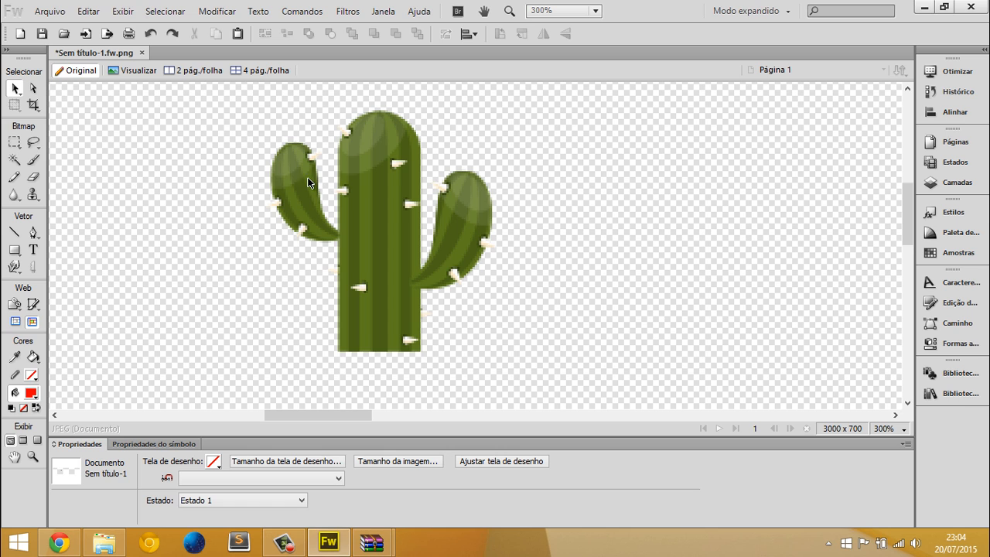
{"action": "left_click", "coordinate": [354, 183]}
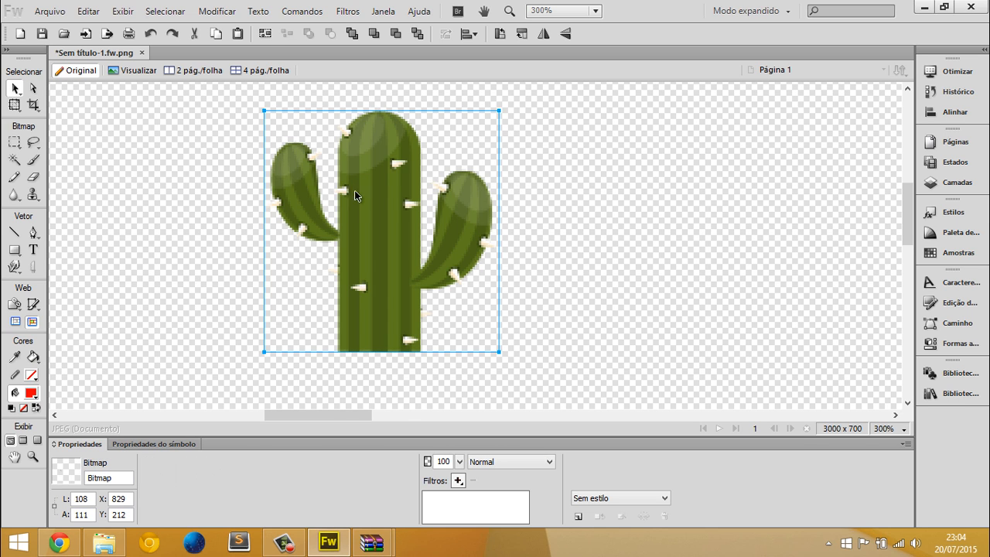
{"action": "mouse_move", "coordinate": [354, 193]}
{"action": "left_mouse_down"}
{"action": "mouse_move", "coordinate": [218, 206]}
{"action": "mouse_move", "coordinate": [853, 258]}
{"action": "mouse_move", "coordinate": [691, 229]}
{"action": "mouse_move", "coordinate": [718, 243]}
{"action": "mouse_move", "coordinate": [521, 256]}
{"action": "mouse_move", "coordinate": [321, 201]}
{"action": "mouse_move", "coordinate": [815, 239]}
{"action": "mouse_move", "coordinate": [340, 201]}
{"action": "left_mouse_up"}
{"action": "left_click", "coordinate": [115, 115]}
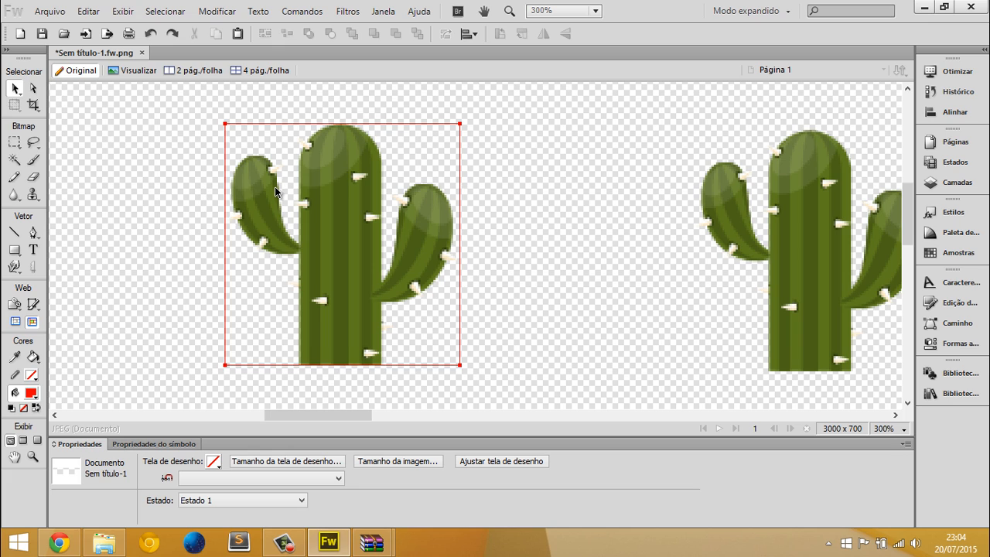
Marquee-select the left cactus's left arm with a selection about 54 x 90 px, and try deleting it before undoing the deletion
{"action": "left_click", "coordinate": [355, 184]}
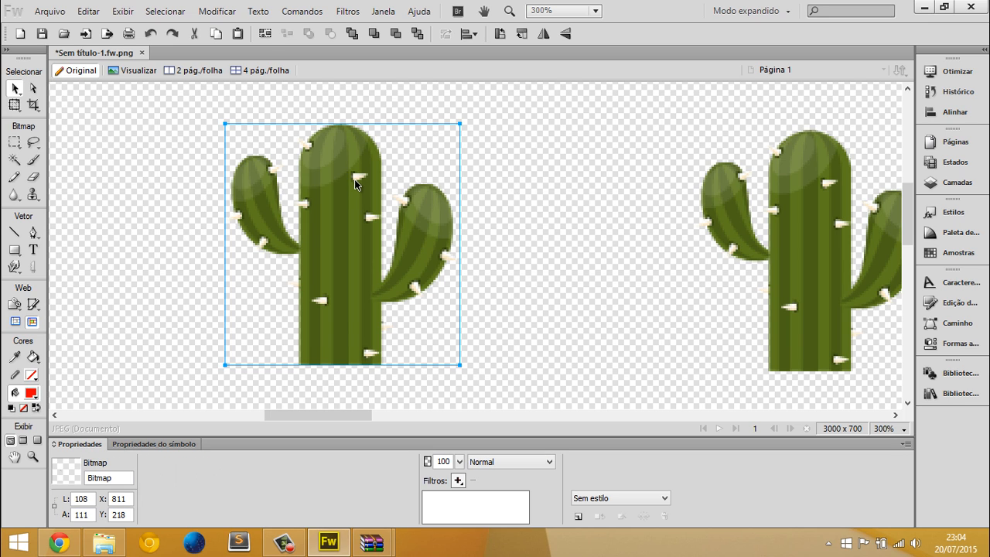
{"action": "left_click", "coordinate": [15, 144]}
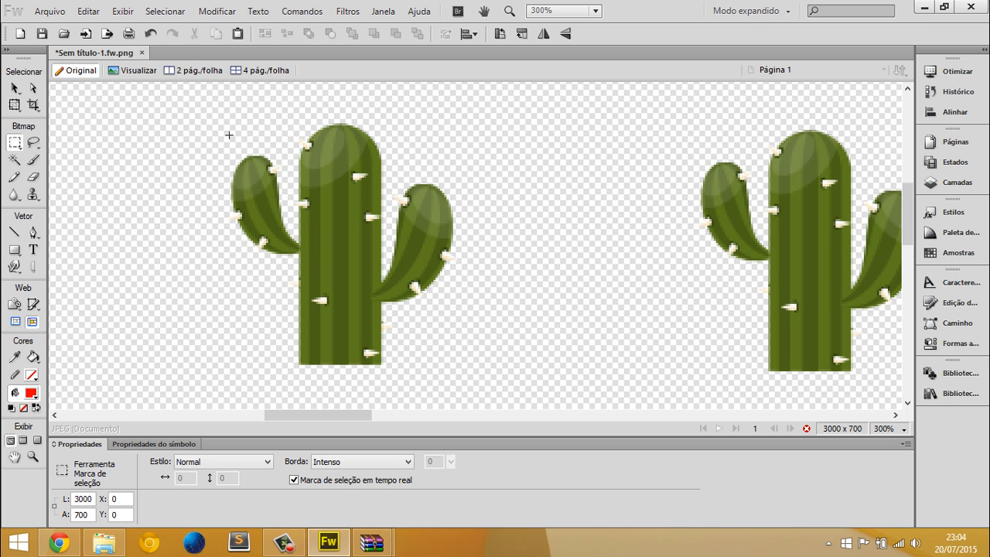
{"action": "left_click_drag", "start_coordinate": [182, 120], "coordinate": [207, 167]}
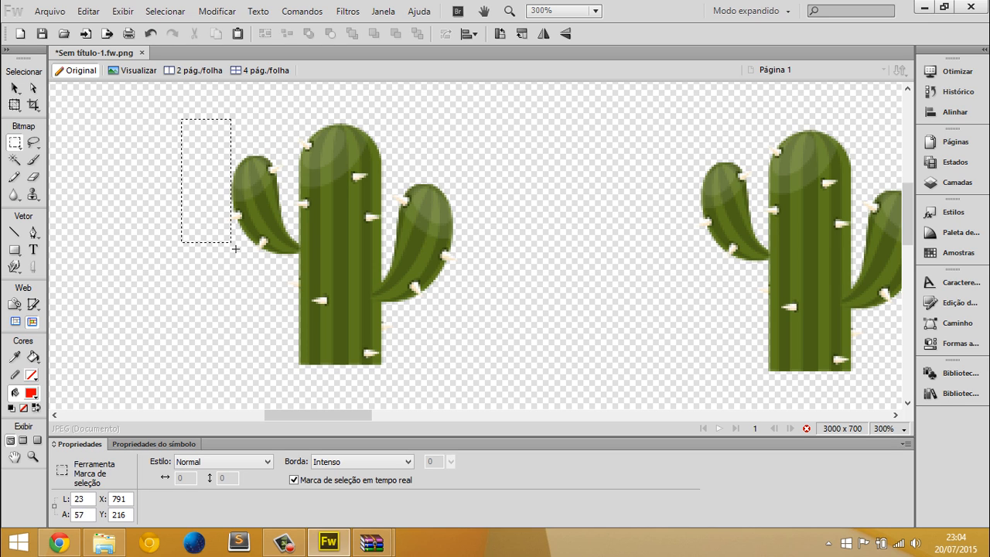
{"action": "left_click_drag", "start_coordinate": [235, 248], "coordinate": [297, 314]}
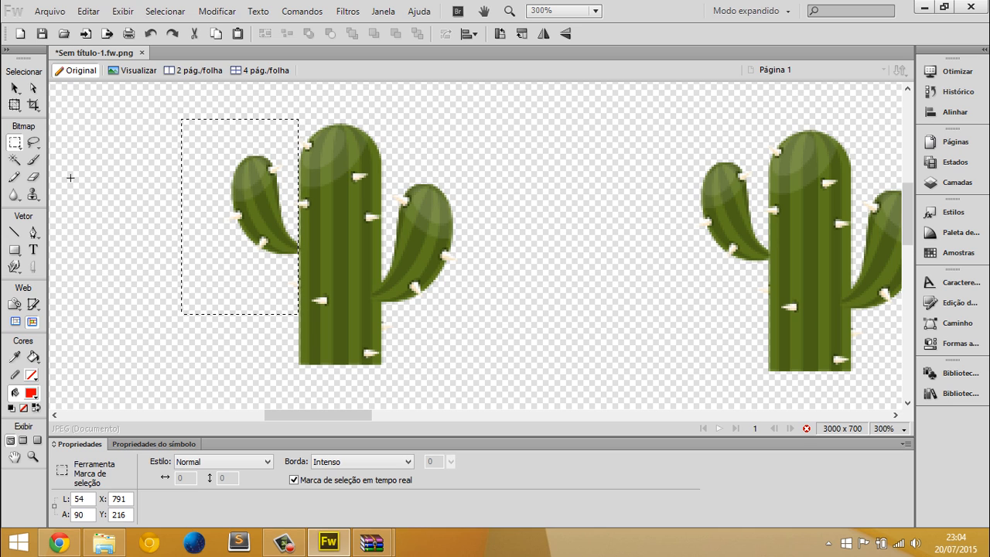
{"action": "key", "text": "Delete"}
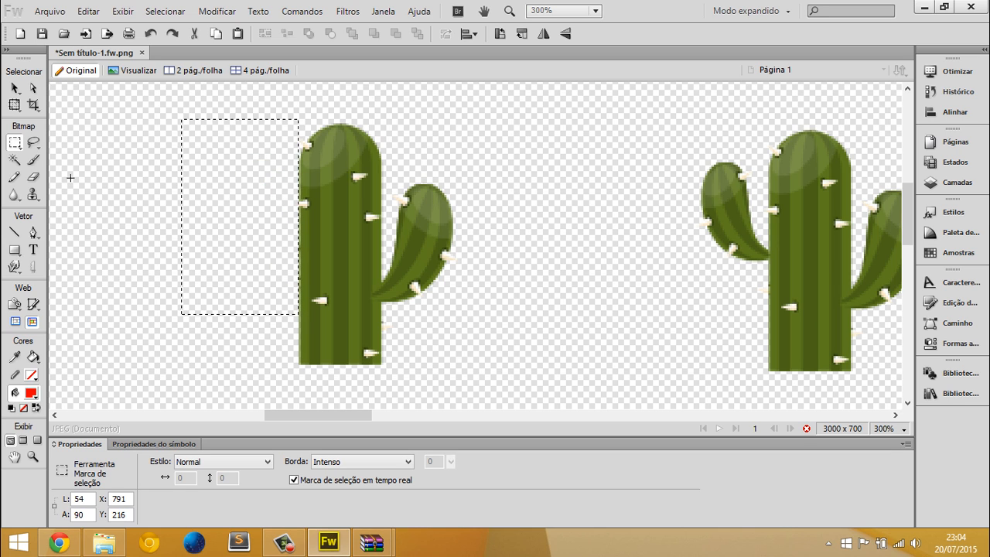
{"action": "key", "text": "ctrl+z"}
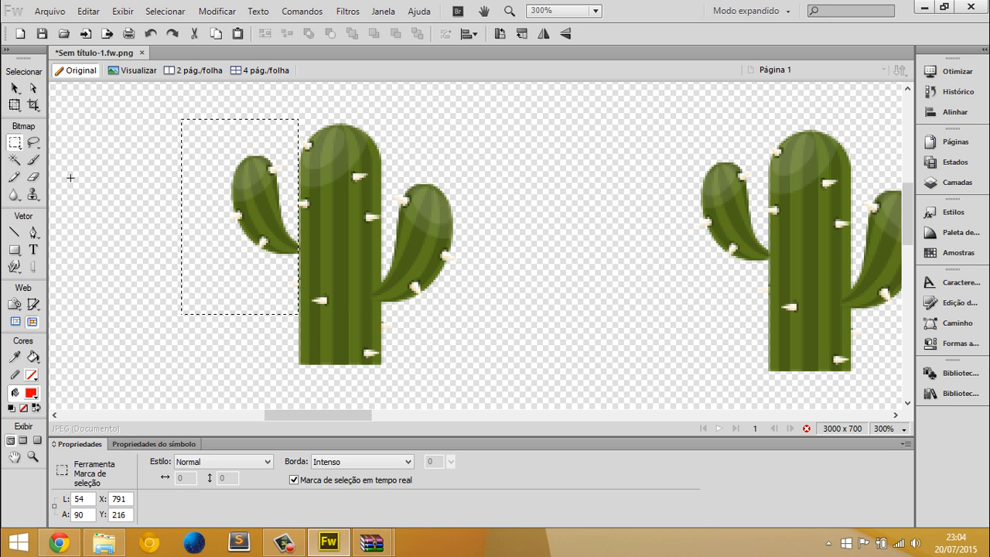
Cut the marquee-selected left arm and paste it in place as a separate bitmap, leaving nothing selected
{"action": "key", "text": "Delete"}
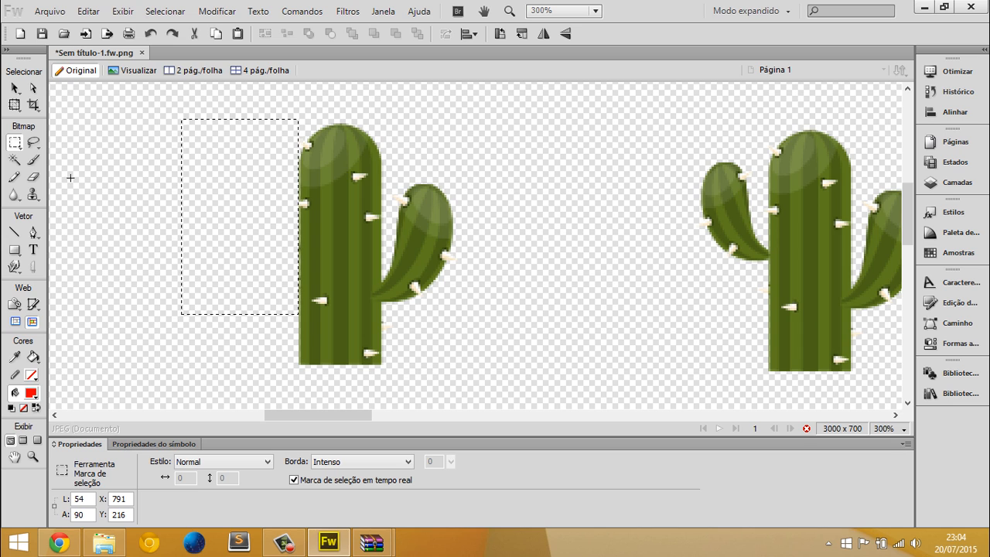
{"action": "key", "text": "ctrl+z"}
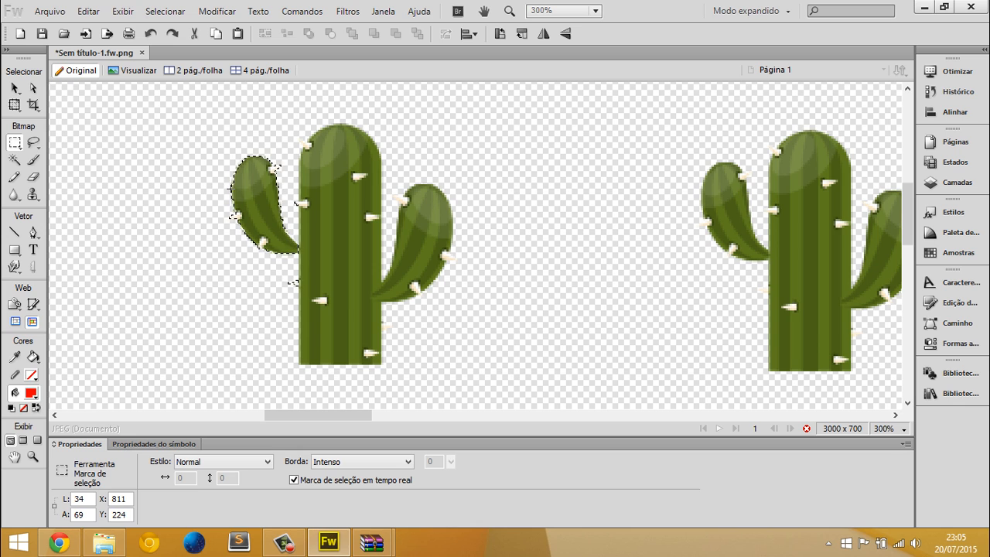
{"action": "key", "text": "v"}
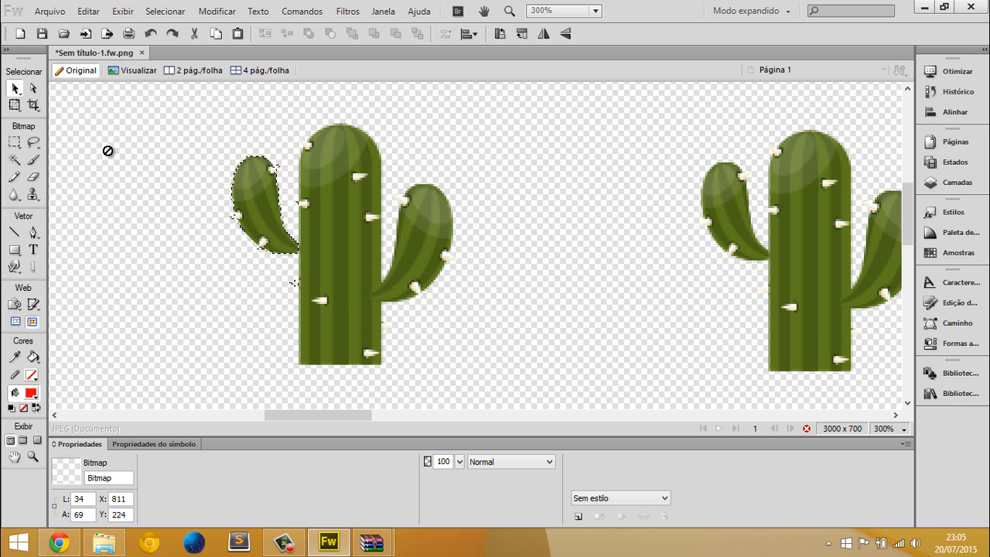
{"action": "left_click", "coordinate": [131, 165]}
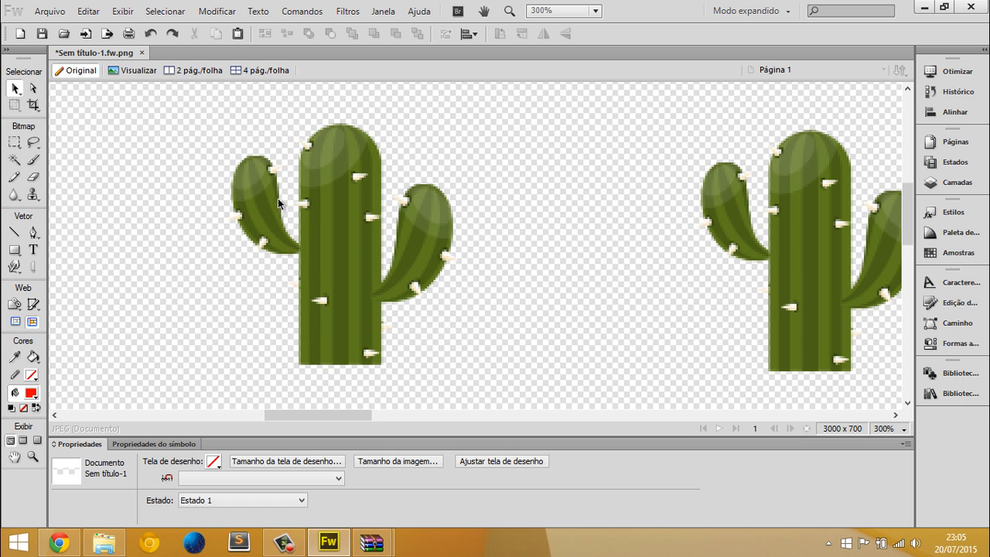
Try moving the separated left arm and the trunk apart, and return both to their original positions
{"action": "left_click_drag", "start_coordinate": [279, 203], "coordinate": [198, 190]}
{"action": "left_click_drag", "start_coordinate": [321, 194], "coordinate": [378, 189]}
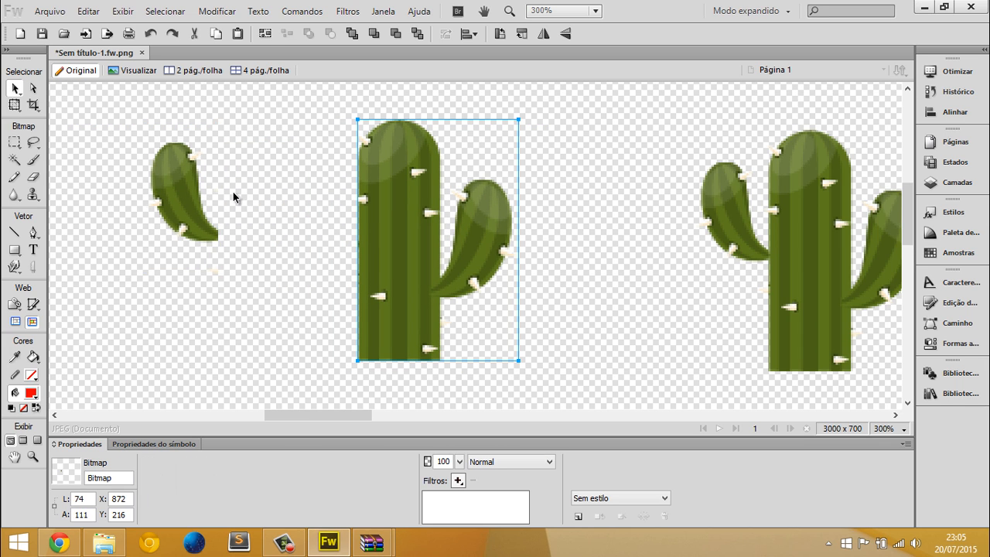
{"action": "left_click_drag", "start_coordinate": [191, 194], "coordinate": [225, 201]}
{"action": "key", "text": "ctrl+z"}
{"action": "key", "text": "ctrl+z"}
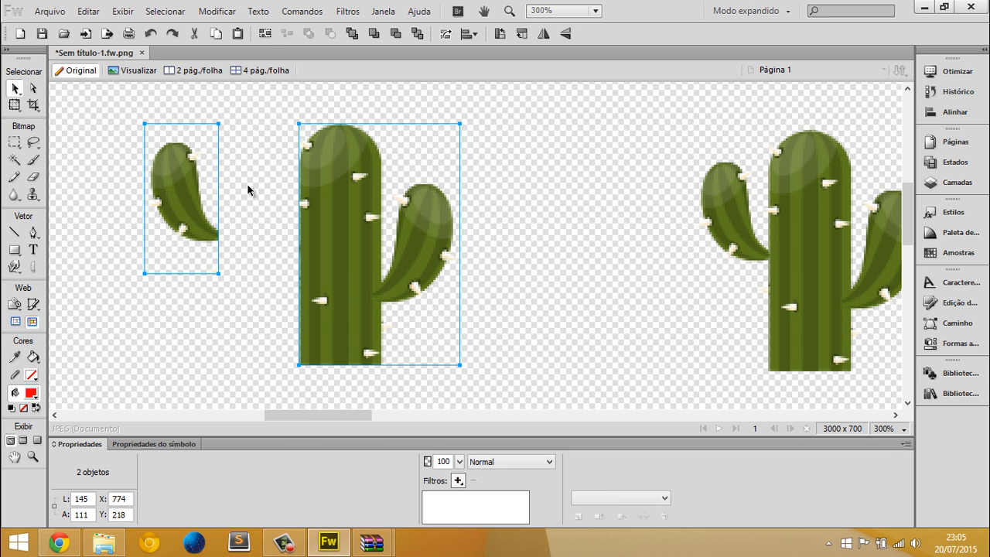
{"action": "left_click", "coordinate": [251, 168]}
{"action": "left_click_drag", "start_coordinate": [207, 224], "coordinate": [288, 224]}
{"action": "left_click", "coordinate": [387, 221]}
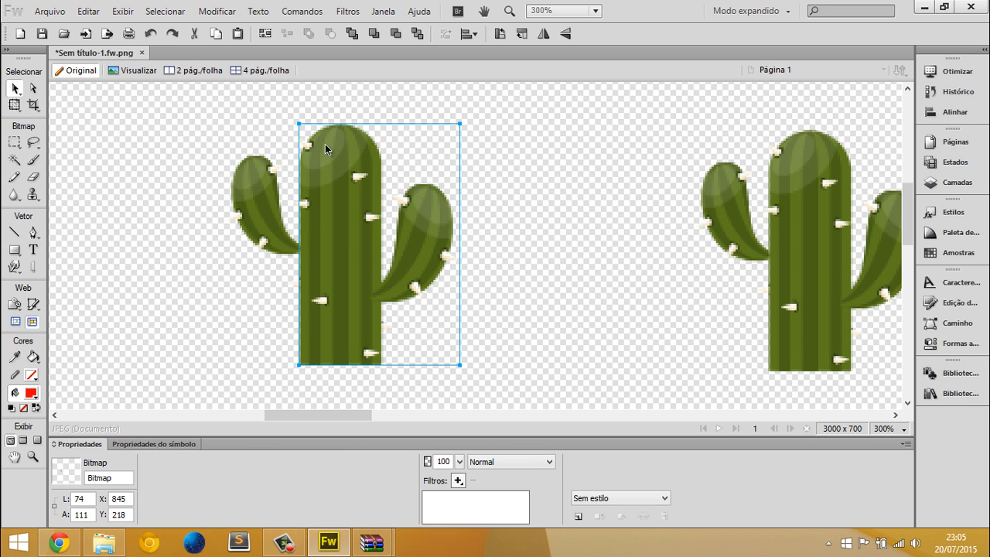
Try drawing and shifting a 157 x 56 px marquee across the gap between the two cacti, and clear it
{"action": "left_click", "coordinate": [259, 165]}
{"action": "left_click", "coordinate": [357, 178]}
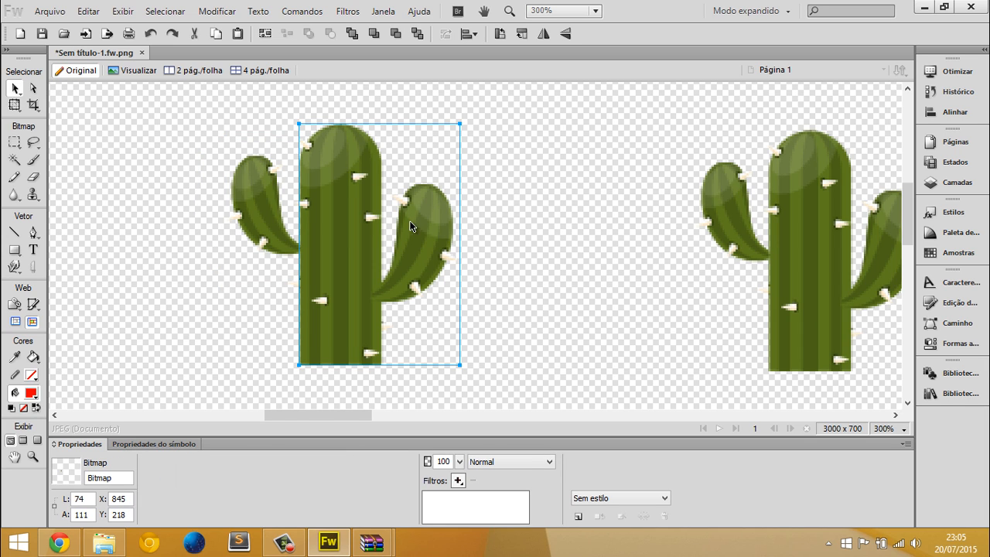
{"action": "left_click", "coordinate": [18, 153]}
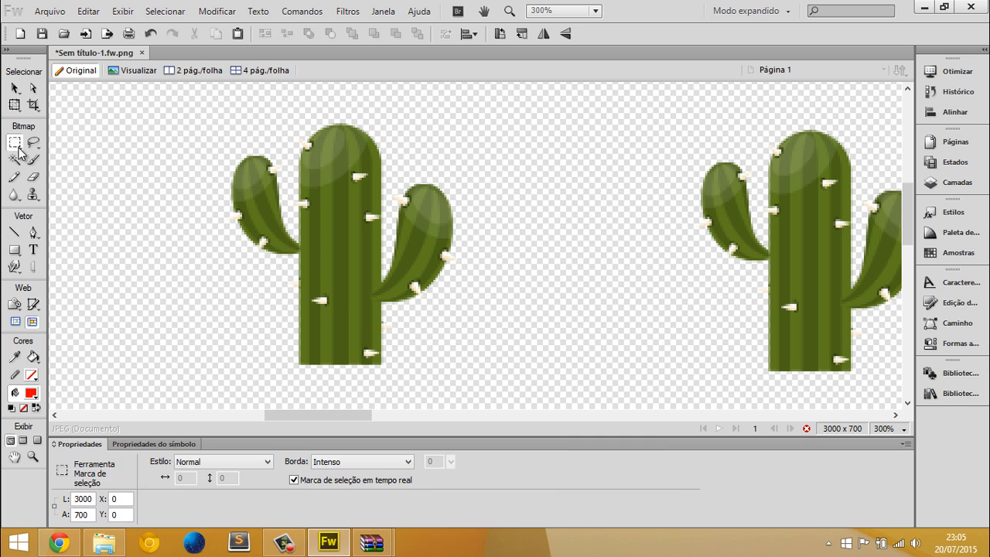
{"action": "key", "text": "v"}
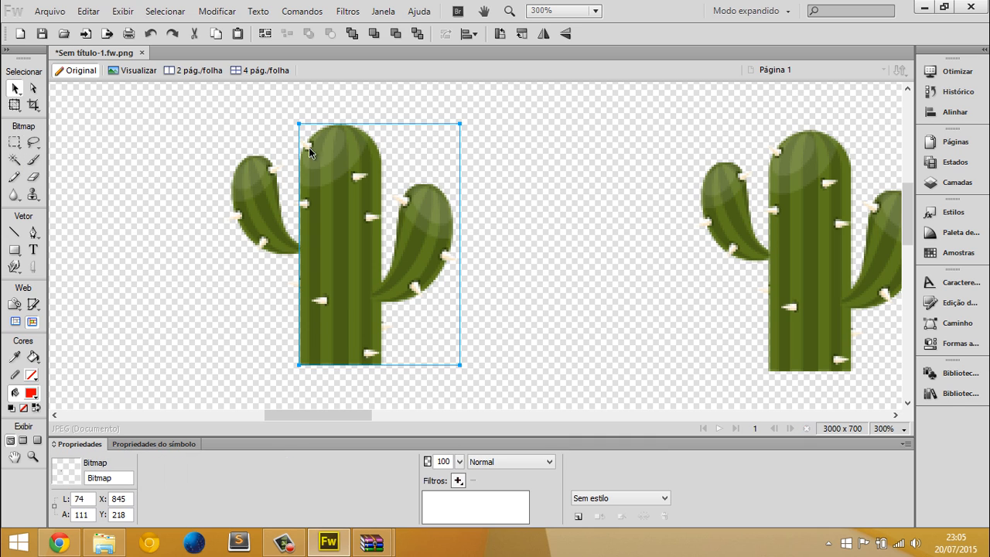
{"action": "left_click", "coordinate": [12, 145]}
{"action": "left_click_drag", "start_coordinate": [498, 148], "coordinate": [839, 268]}
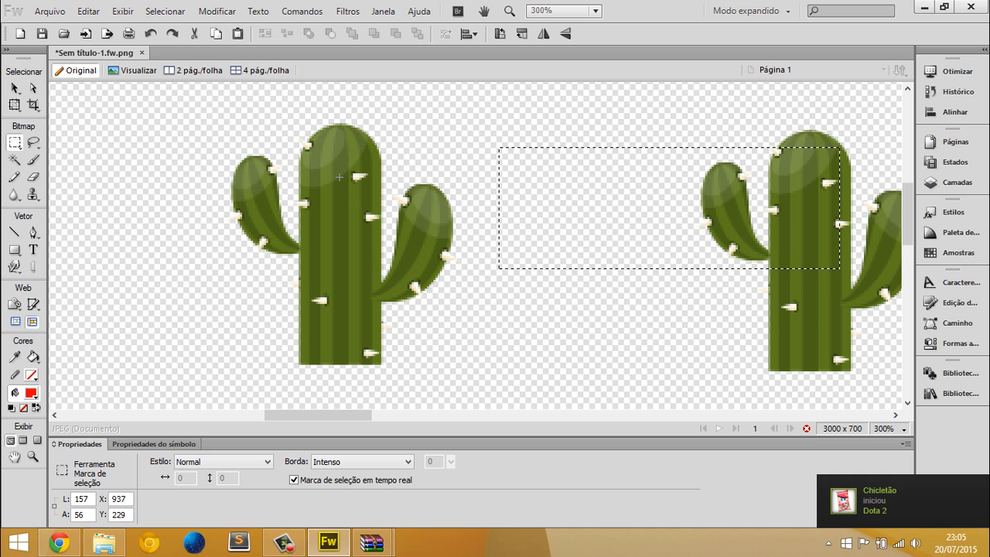
{"action": "left_click_drag", "start_coordinate": [574, 226], "coordinate": [484, 263]}
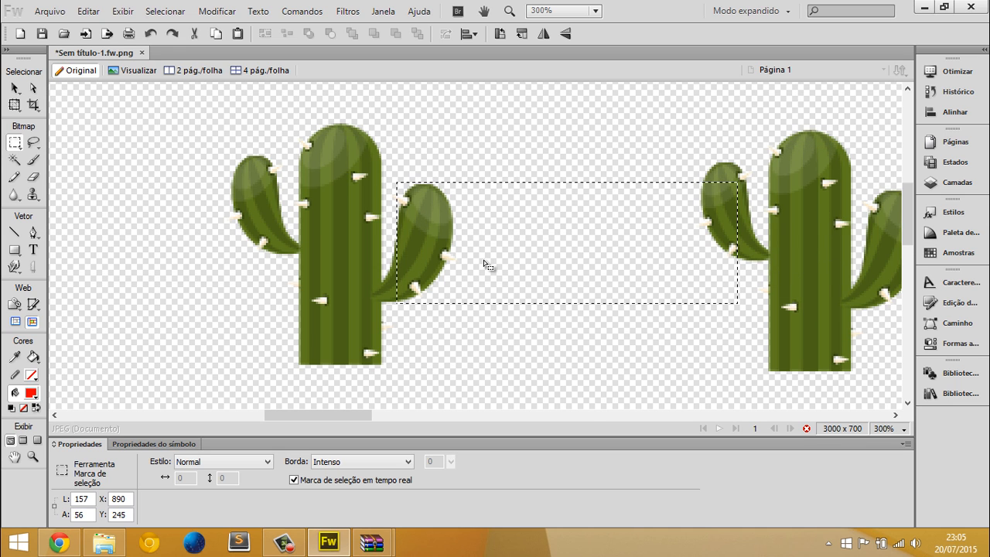
{"action": "key", "text": "ctrl+z"}
{"action": "key", "text": "ctrl+d"}
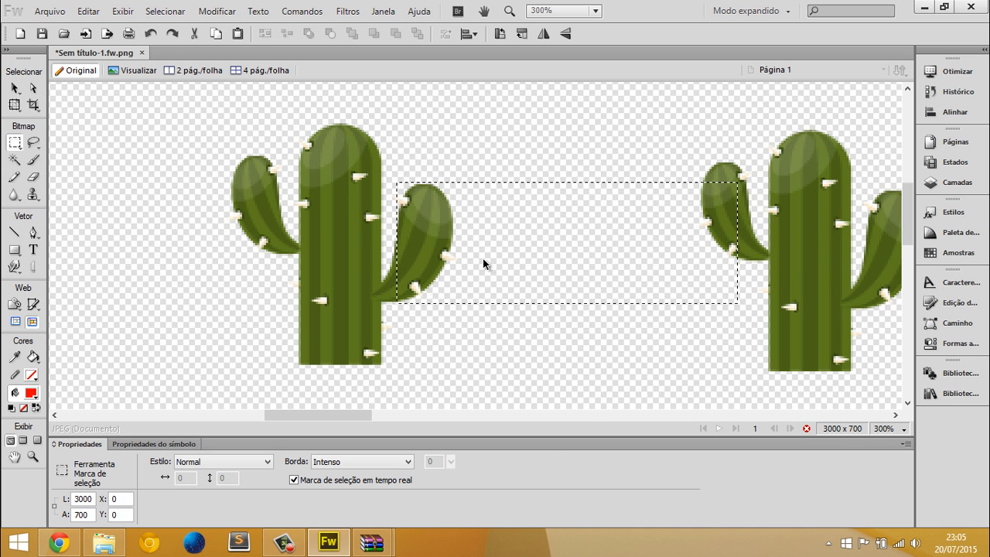
Marquee-select the left cactus's right arm with a selection about 63 x 97 px, and cut and paste it as a separate bitmap
{"action": "key", "text": "v"}
{"action": "left_click", "coordinate": [396, 223]}
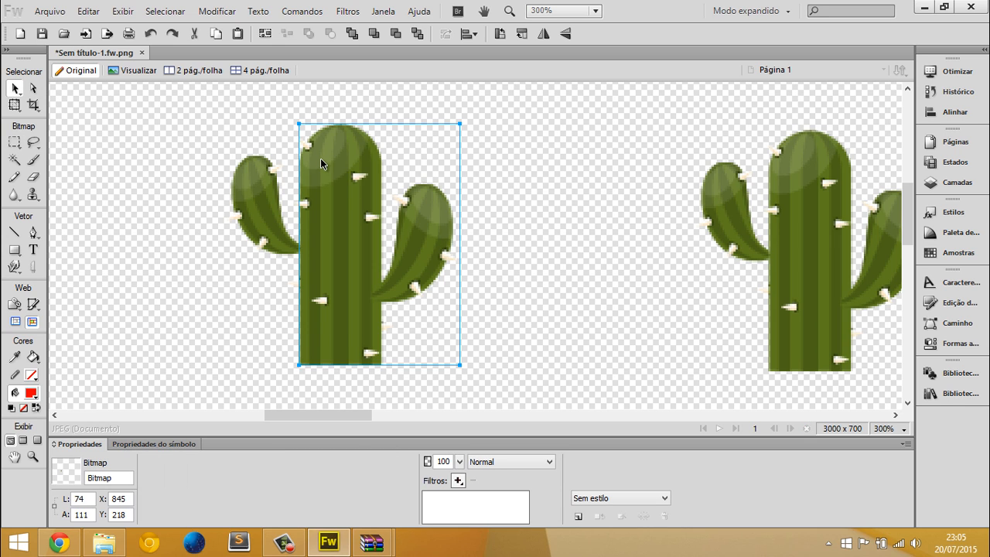
{"action": "left_click", "coordinate": [14, 143]}
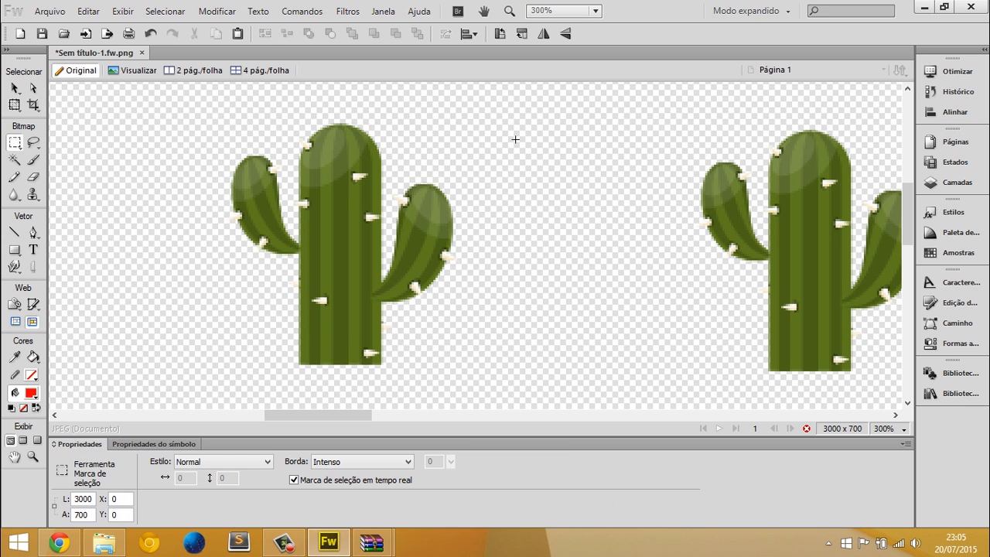
{"action": "left_click_drag", "start_coordinate": [473, 287], "coordinate": [382, 349]}
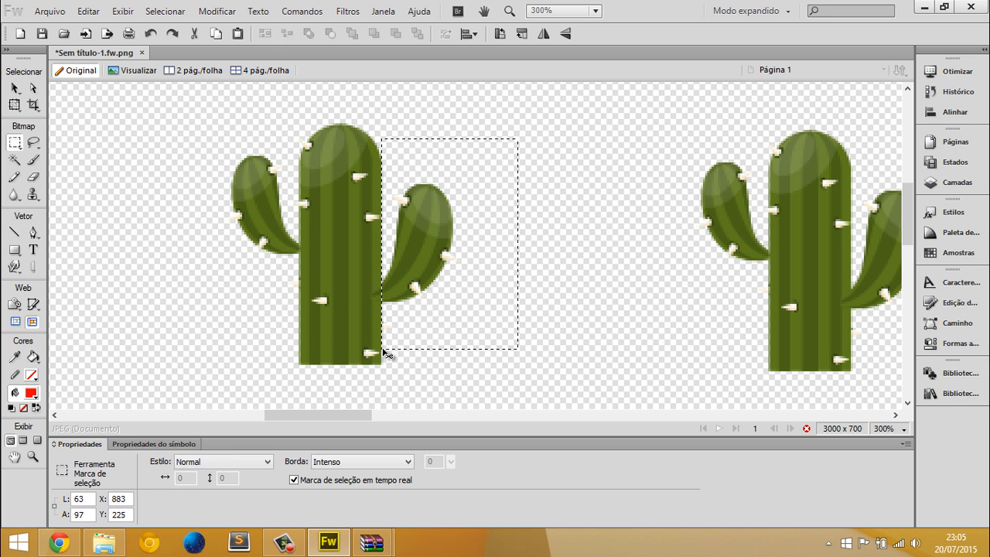
{"action": "key", "text": "ctrl+x"}
{"action": "key", "text": "ctrl+v"}
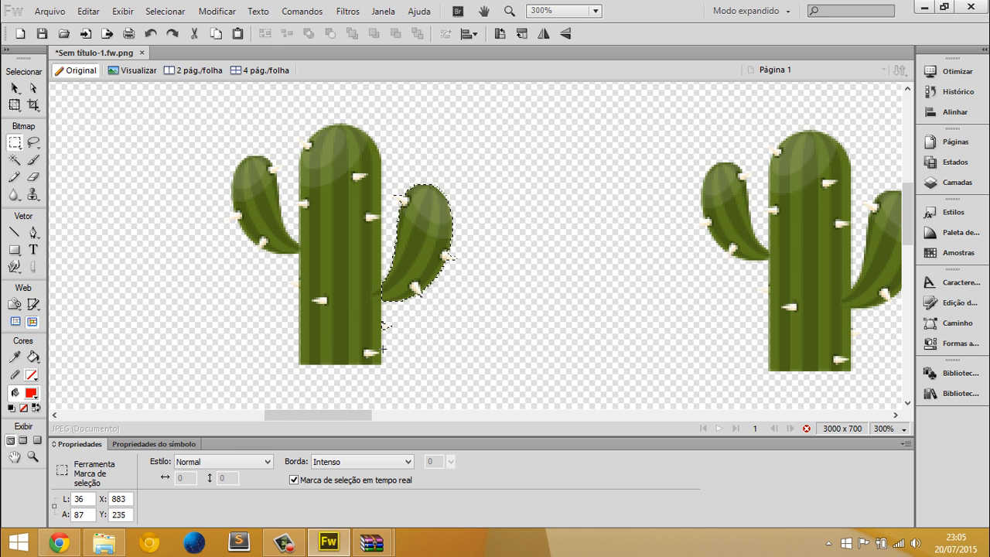
Try moving the separated right arm away from the trunk, and undo the move
{"action": "key", "text": "v"}
{"action": "key", "text": "m"}
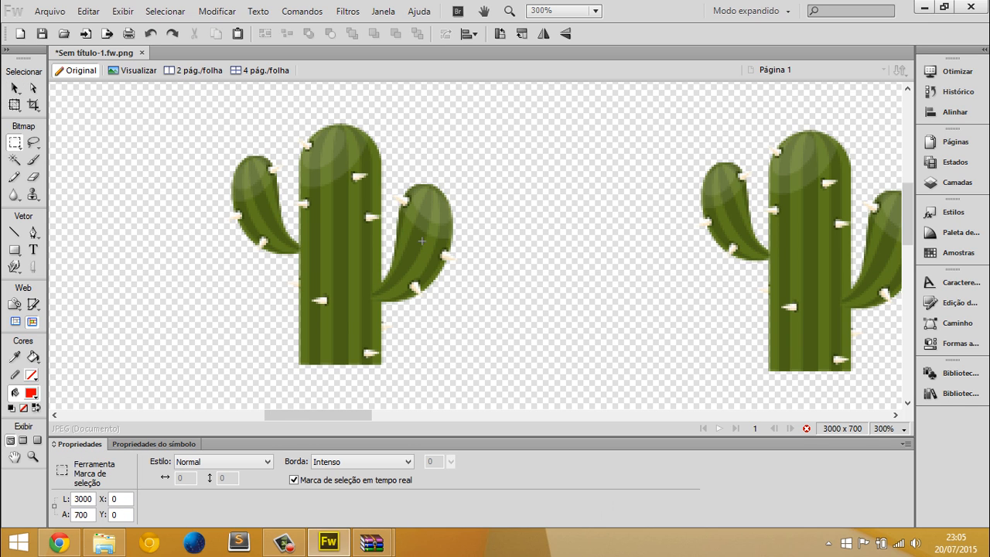
{"action": "key", "text": "v"}
{"action": "left_click", "coordinate": [452, 256]}
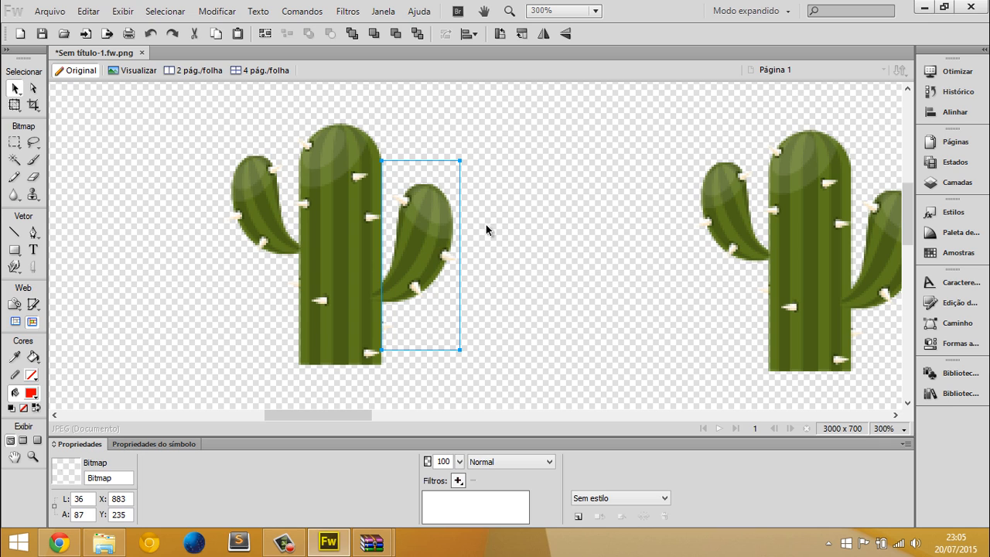
{"action": "left_click", "coordinate": [487, 229]}
{"action": "left_click", "coordinate": [443, 220]}
{"action": "left_click", "coordinate": [541, 219]}
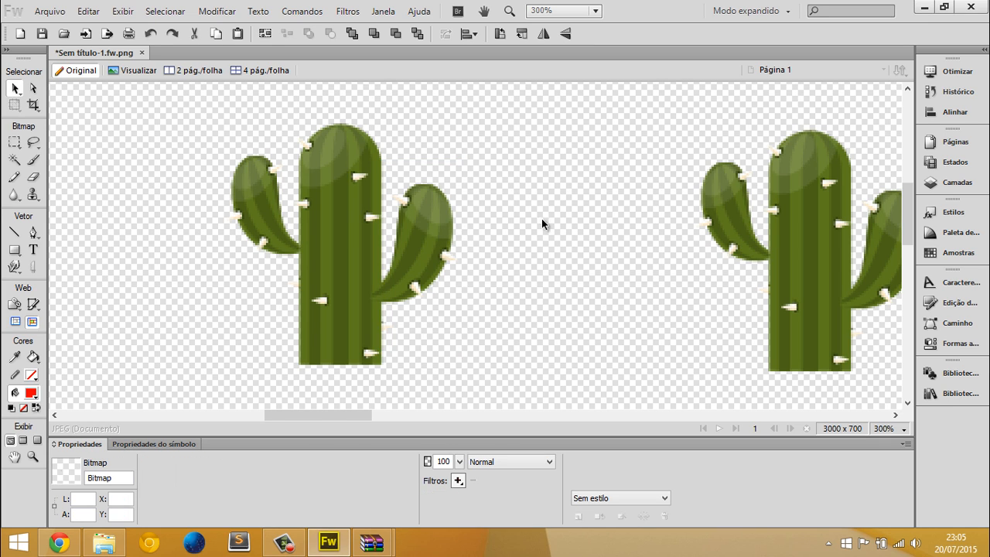
{"action": "left_click_drag", "start_coordinate": [431, 230], "coordinate": [464, 239]}
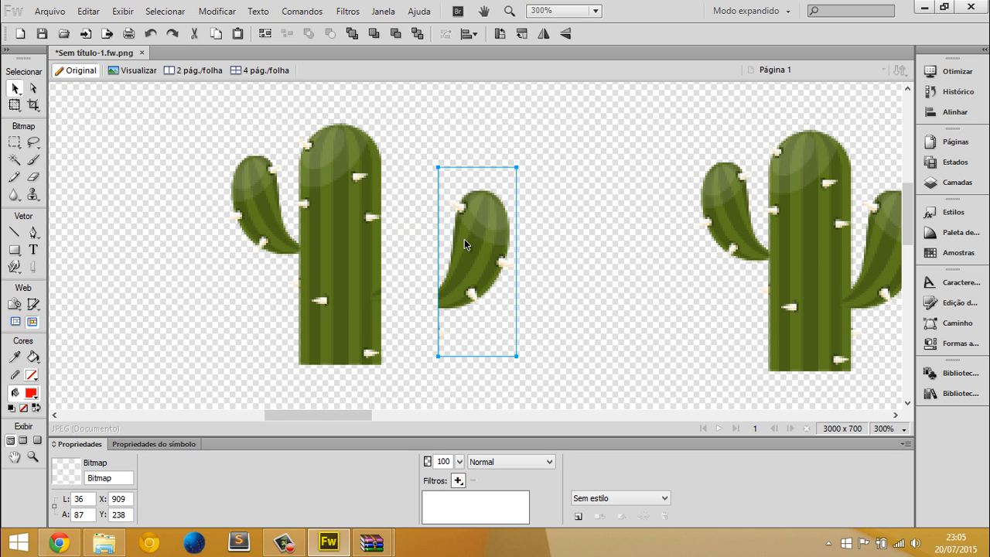
{"action": "key", "text": "ctrl+z"}
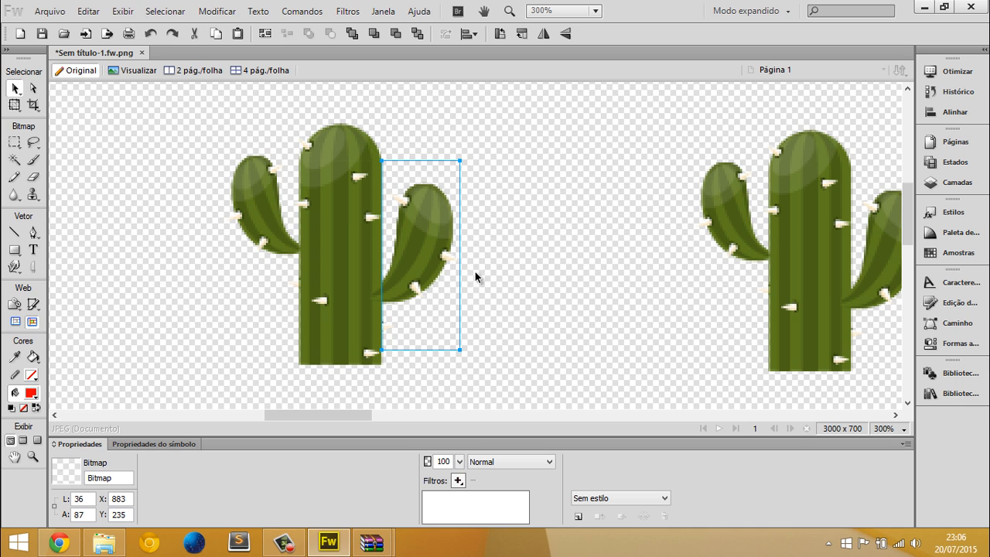
Add a smaller copy of the right arm, scaled to about 25 x 61 px, above the original at about X 880, Y 207
{"action": "left_click_drag", "start_coordinate": [422, 253], "coordinate": [423, 186]}
{"action": "key", "text": "ctrl+t"}
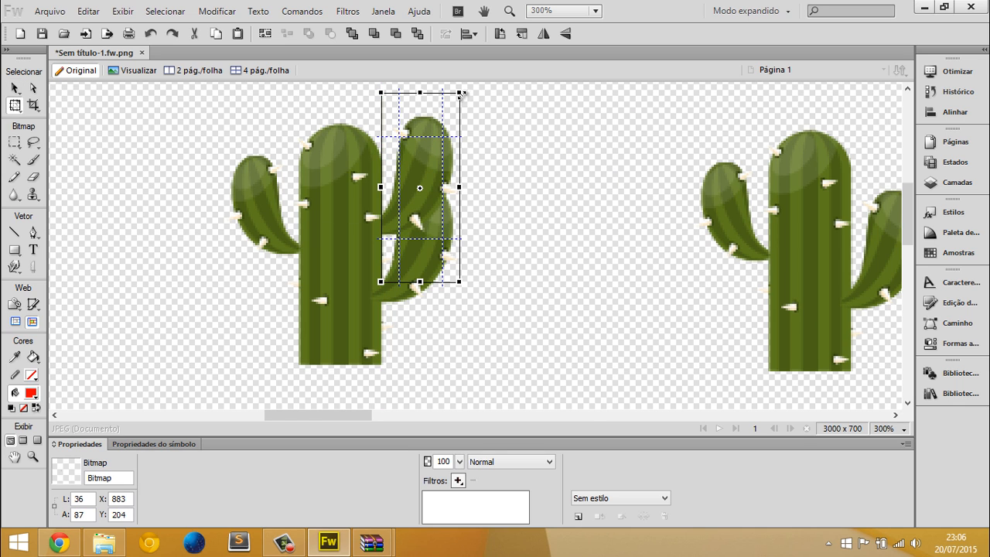
{"action": "left_click_drag", "start_coordinate": [461, 94], "coordinate": [436, 147]}
{"action": "double_click", "coordinate": [413, 200]}
{"action": "key", "text": "ctrl+z"}
{"action": "left_click_drag", "start_coordinate": [17, 112], "coordinate": [35, 117]}
{"action": "left_click_drag", "start_coordinate": [446, 127], "coordinate": [438, 148]}
{"action": "double_click", "coordinate": [413, 159]}
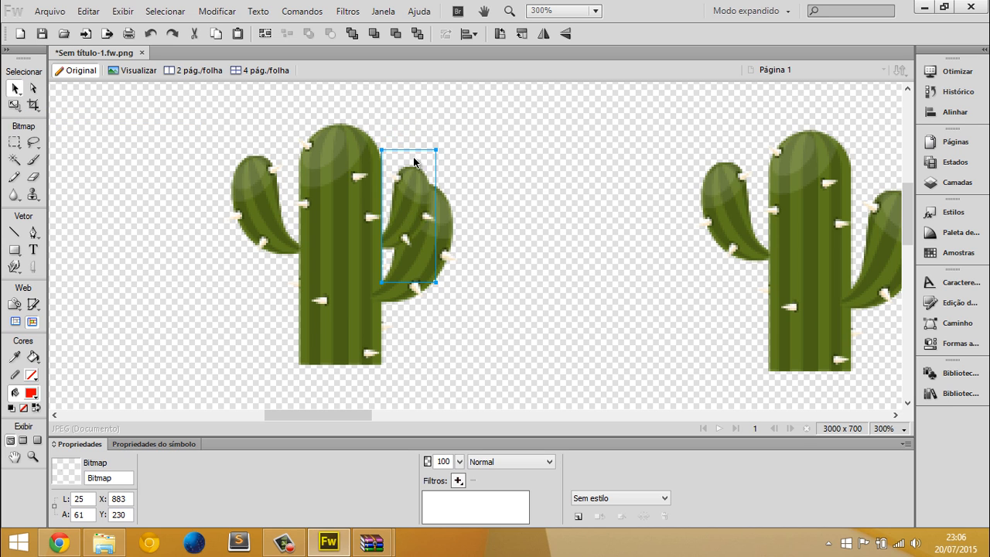
{"action": "left_click_drag", "start_coordinate": [413, 182], "coordinate": [407, 133]}
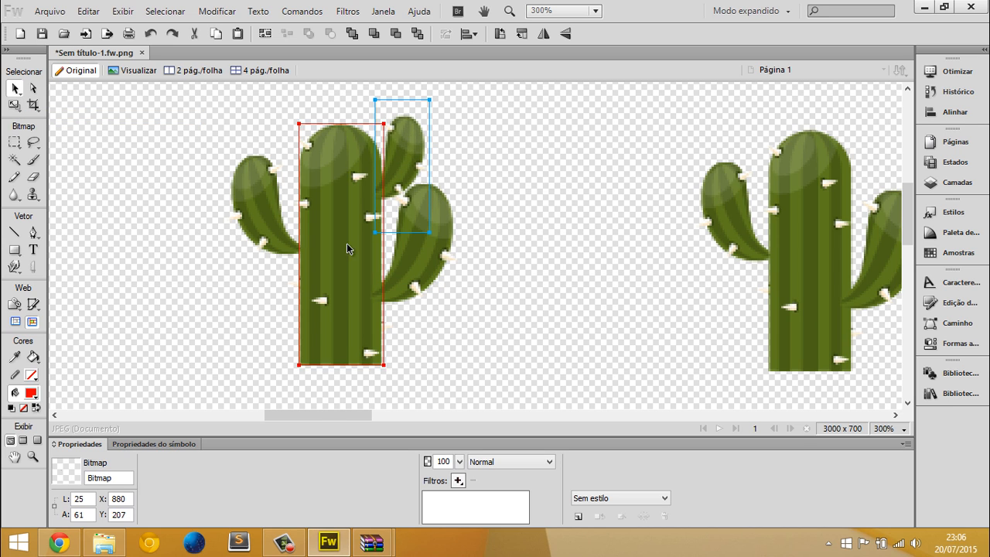
Place a duplicate of the left arm below the original at about X 820, Y 269, sent to the back behind the trunk
{"action": "left_click", "coordinate": [244, 215]}
{"action": "left_click_drag", "start_coordinate": [248, 227], "coordinate": [258, 305]}
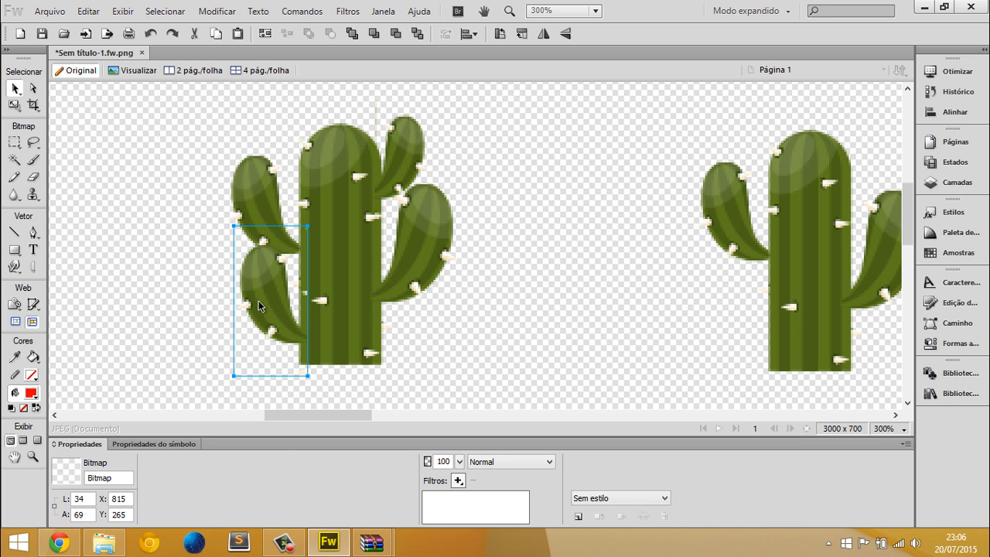
{"action": "right_click", "coordinate": [259, 305]}
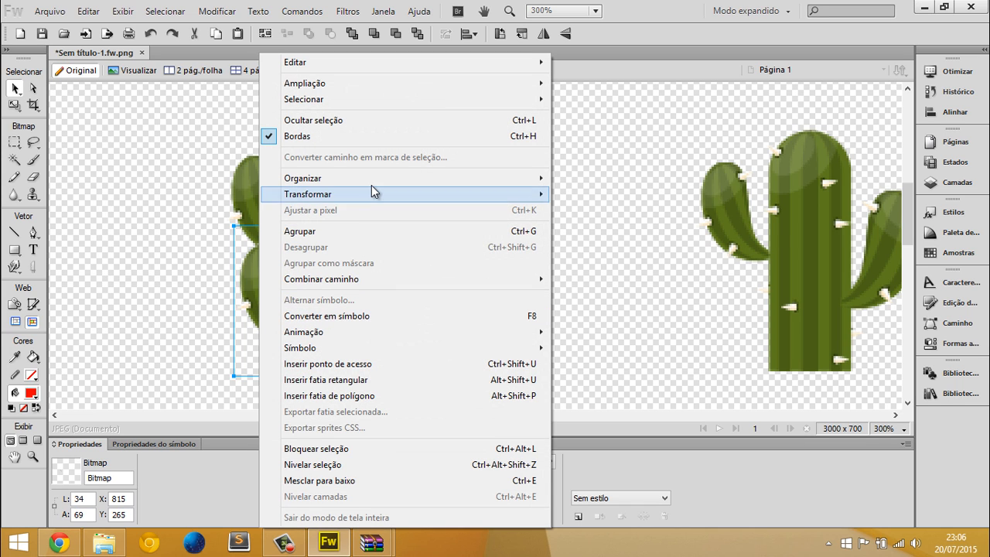
{"action": "mouse_move", "coordinate": [372, 184]}
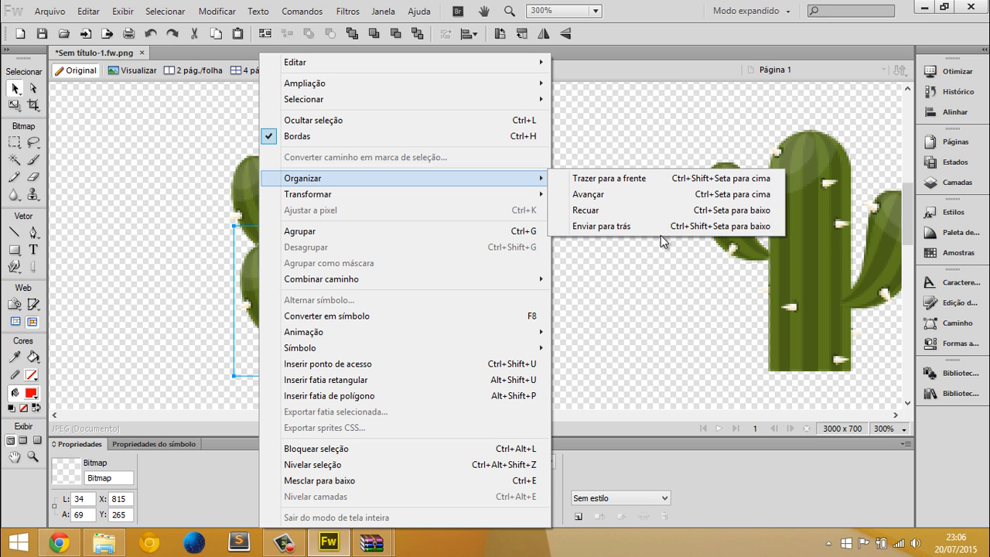
{"action": "left_click", "coordinate": [747, 226]}
{"action": "left_click_drag", "start_coordinate": [254, 279], "coordinate": [265, 287]}
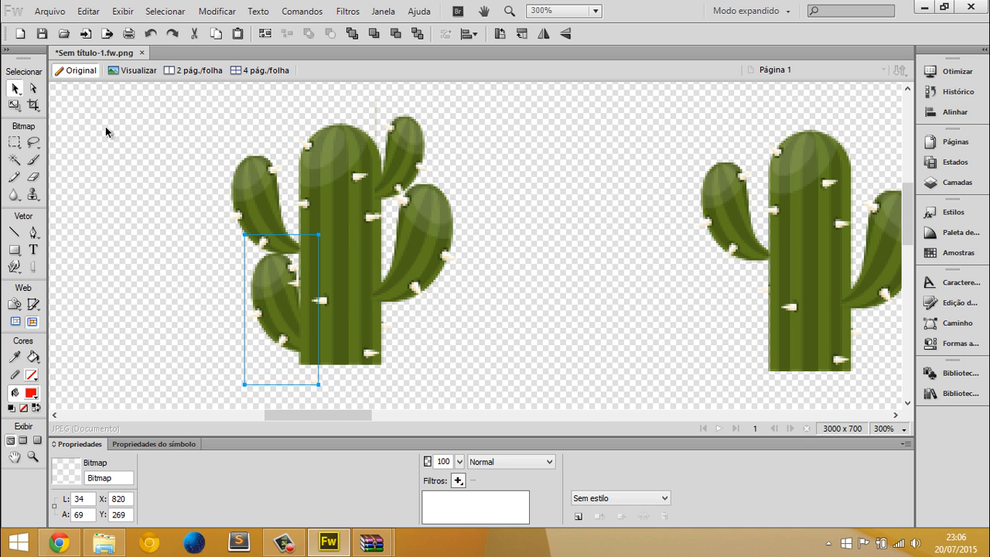
Rotate the lower-left arm copy counterclockwise, scale it to about 35 x 41 px, and position it at about X 819, Y 281
{"action": "left_click", "coordinate": [14, 106]}
{"action": "left_click", "coordinate": [54, 122]}
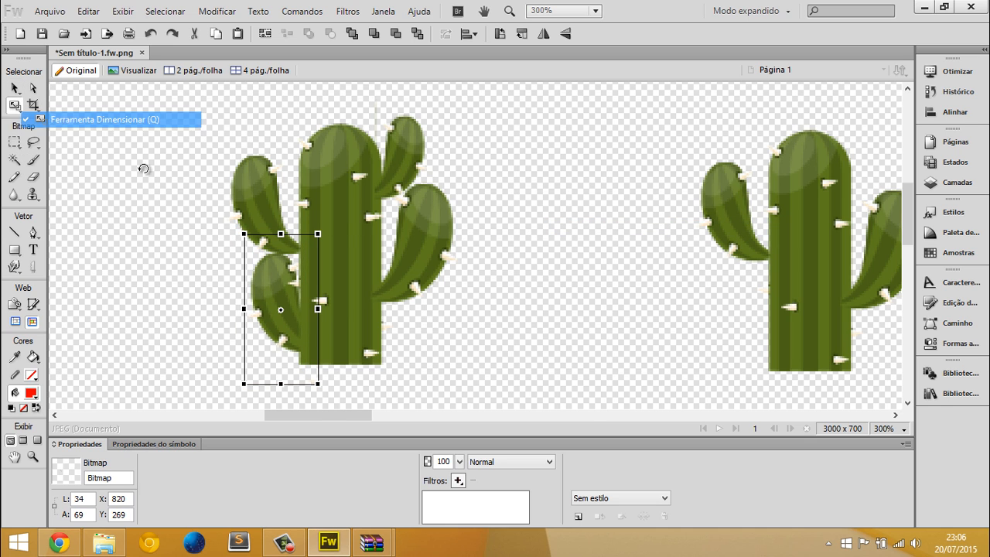
{"action": "left_click_drag", "start_coordinate": [191, 242], "coordinate": [189, 249]}
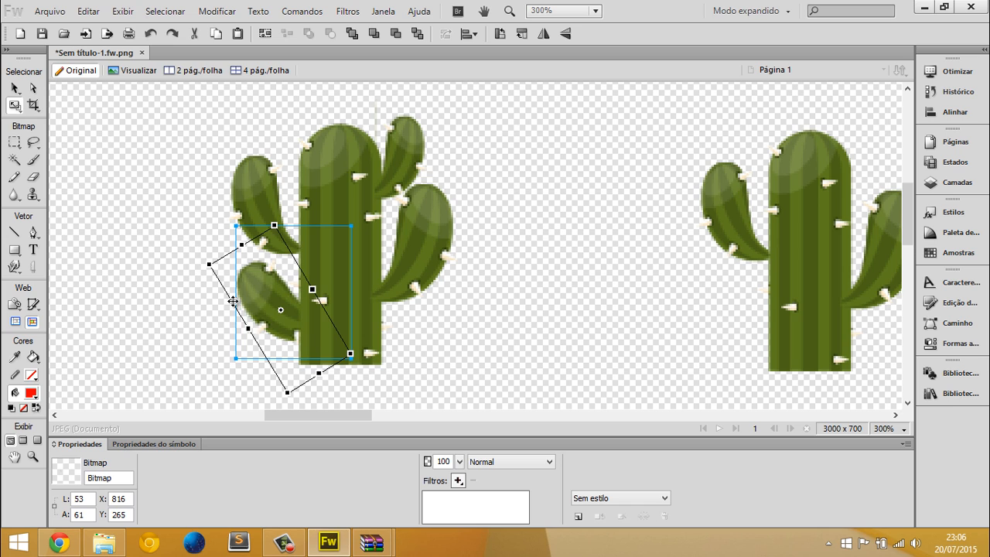
{"action": "key", "text": "Escape"}
{"action": "mouse_move", "coordinate": [276, 318]}
{"action": "left_mouse_down"}
{"action": "mouse_move", "coordinate": [288, 317]}
{"action": "mouse_move", "coordinate": [271, 316]}
{"action": "left_mouse_up"}
{"action": "key", "text": "q"}
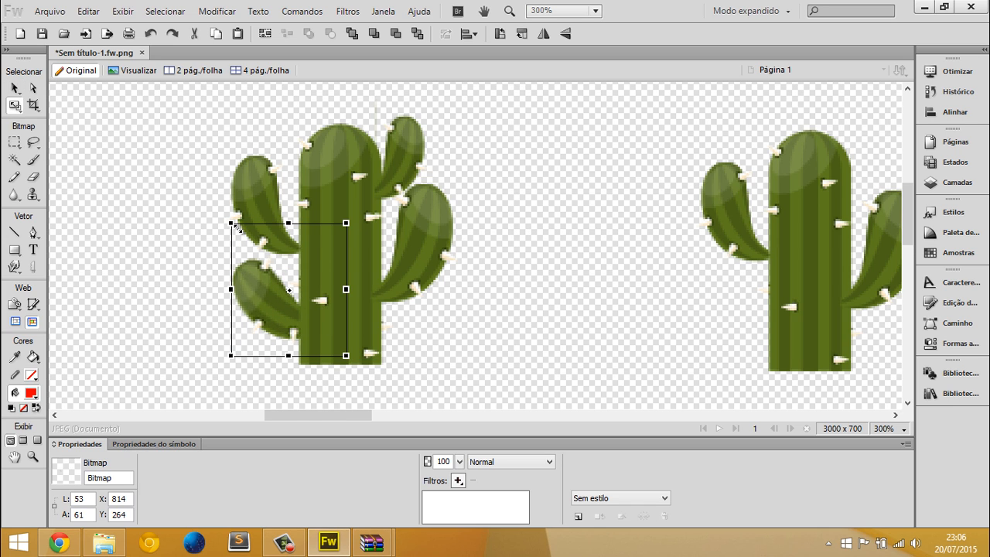
{"action": "left_click_drag", "start_coordinate": [236, 227], "coordinate": [260, 282]}
{"action": "key", "text": "Return"}
{"action": "left_click_drag", "start_coordinate": [297, 322], "coordinate": [266, 314]}
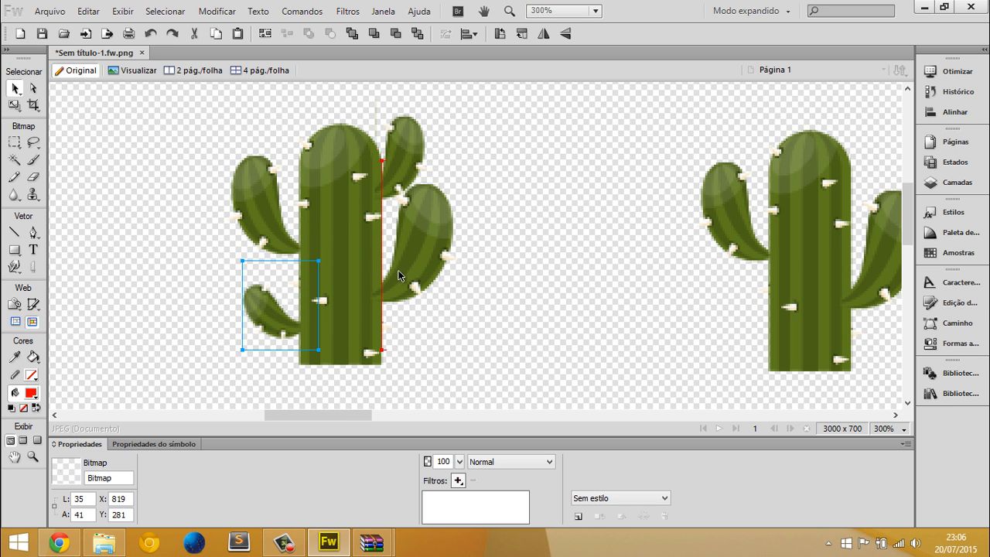
Scale the left cactus's large lower-right arm down and place it against the right side of the trunk
{"action": "left_click_drag", "start_coordinate": [420, 241], "coordinate": [418, 248]}
{"action": "key", "text": "q"}
{"action": "left_click_drag", "start_coordinate": [458, 169], "coordinate": [438, 215]}
{"action": "key", "text": "Return"}
{"action": "left_click_drag", "start_coordinate": [412, 265], "coordinate": [408, 269]}
{"action": "left_click", "coordinate": [539, 245]}
Delete all five pieces of the left cactus from the canvas
{"action": "key", "text": "ctrl+1"}
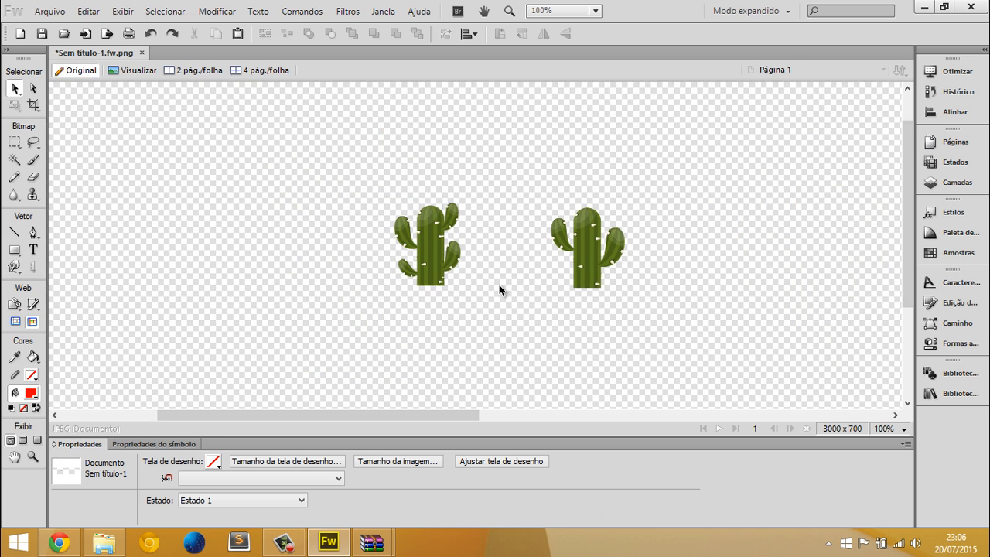
{"action": "left_click_drag", "start_coordinate": [351, 136], "coordinate": [510, 298]}
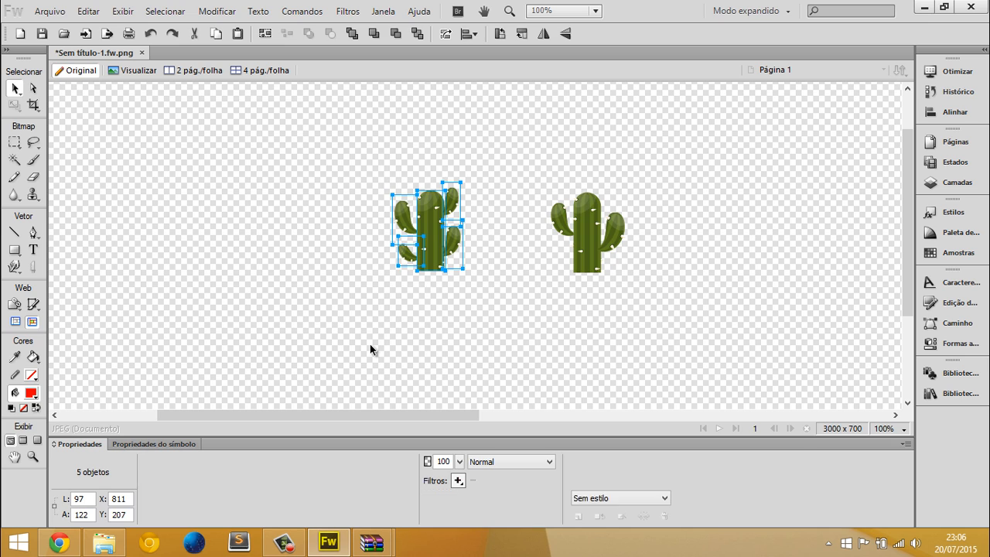
{"action": "key", "text": "Delete"}
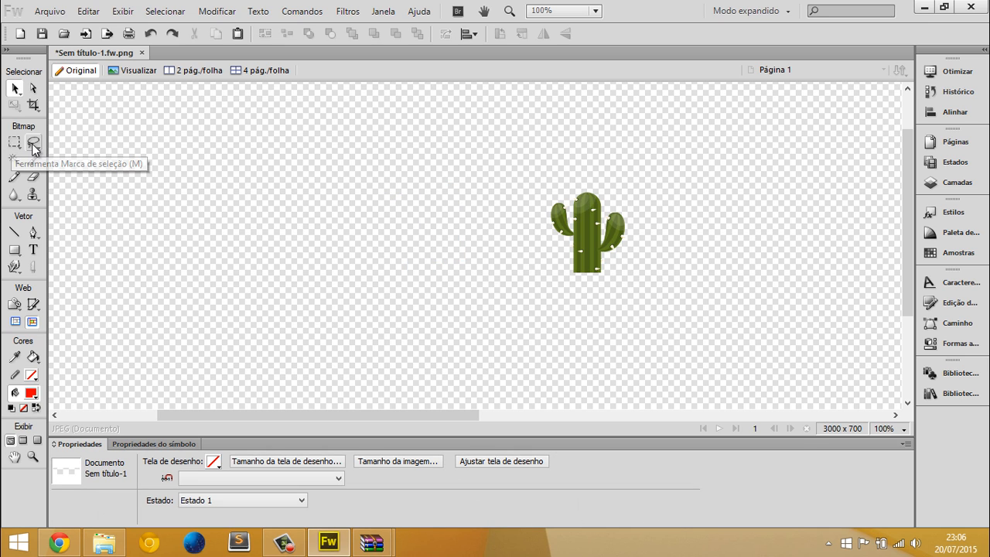
Reposition the remaining whole cactus to about X 787, Y 218
{"action": "left_click_drag", "start_coordinate": [548, 249], "coordinate": [430, 241]}
{"action": "key", "text": "ctrl+2"}
{"action": "key", "text": "ctrl+4"}
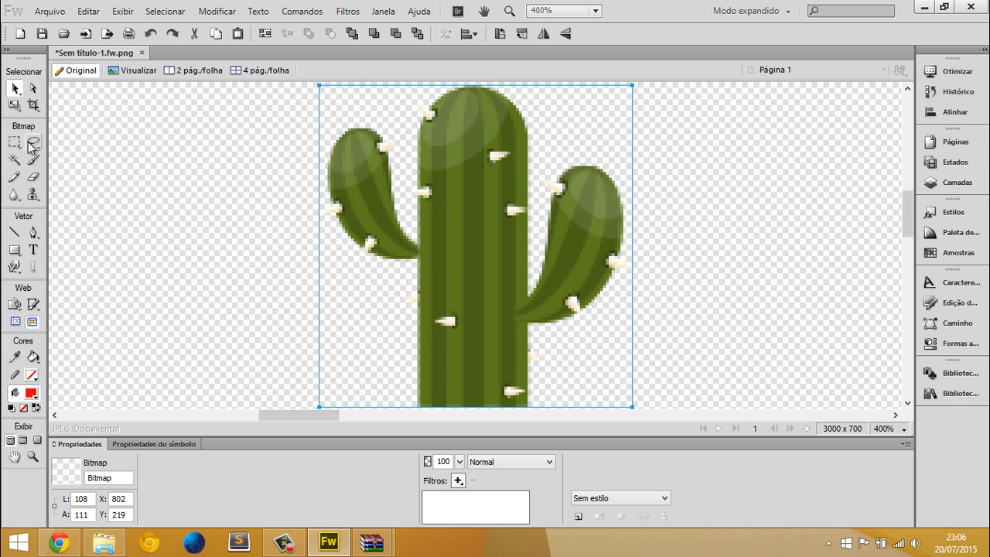
{"action": "left_click_drag", "start_coordinate": [28, 147], "coordinate": [77, 156]}
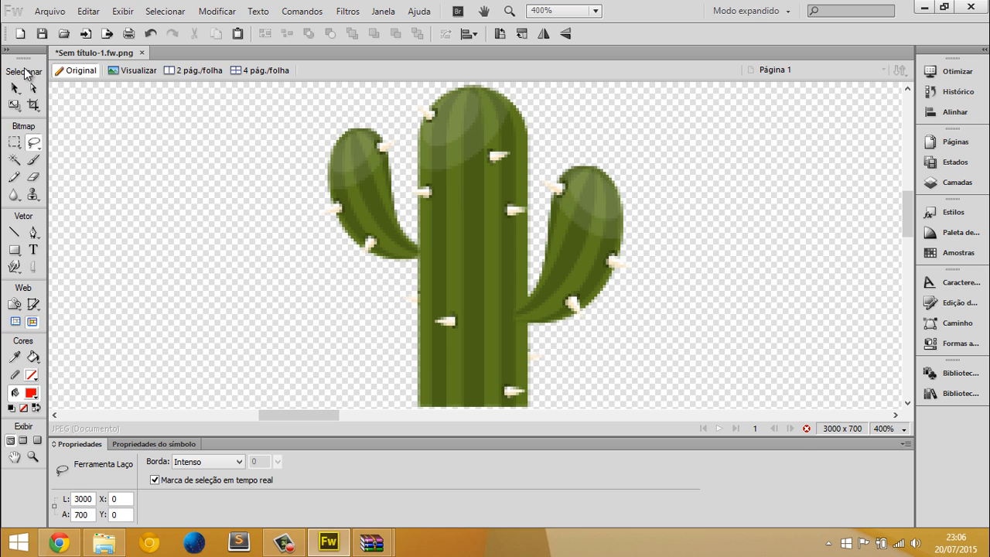
{"action": "left_click", "coordinate": [16, 90]}
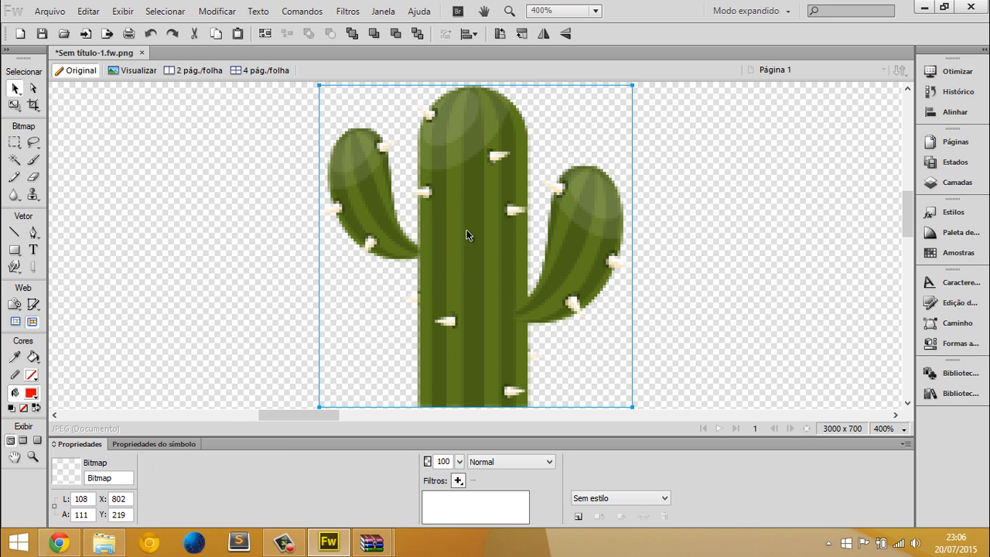
{"action": "left_click_drag", "start_coordinate": [478, 200], "coordinate": [436, 198]}
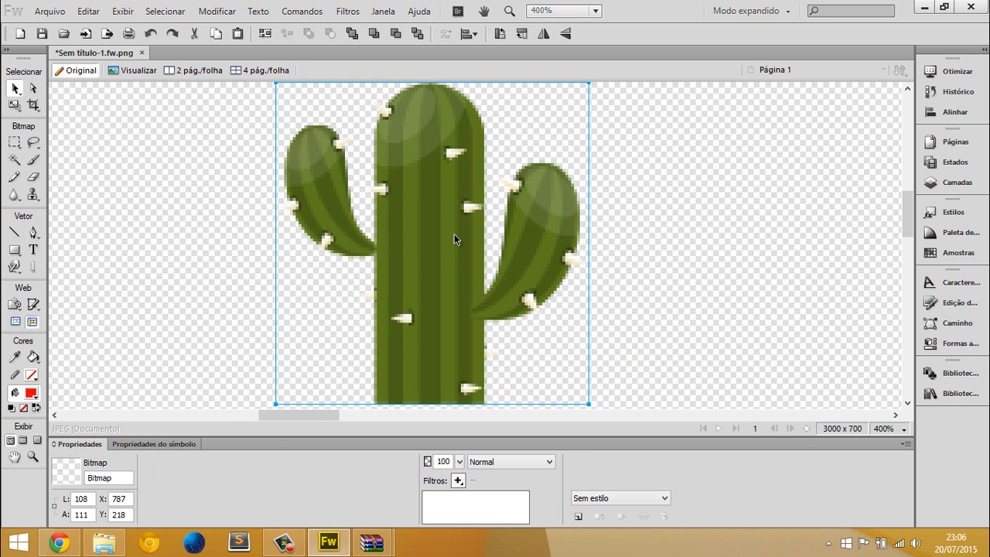
Lasso a roundish patch about 17 x 19 px in the trunk, cut and paste it, and place it beside the right arm
{"action": "left_click_drag", "start_coordinate": [37, 149], "coordinate": [106, 156]}
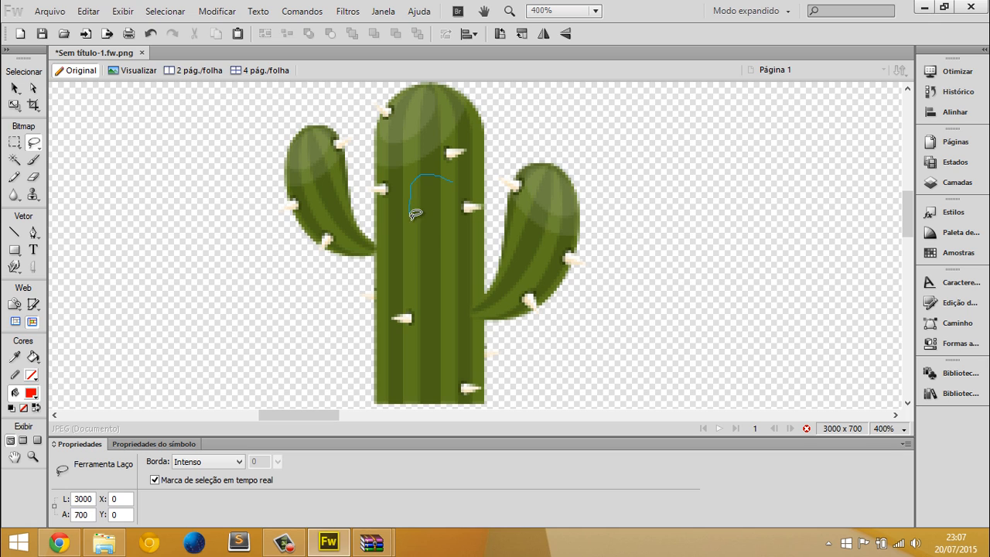
{"action": "left_click_drag", "start_coordinate": [448, 193], "coordinate": [451, 196]}
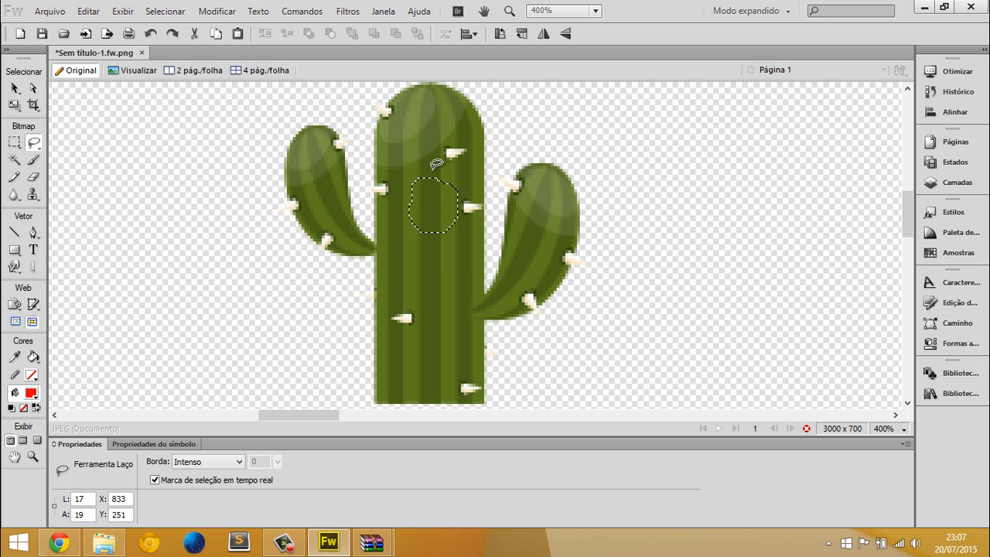
{"action": "key", "text": "ctrl+x"}
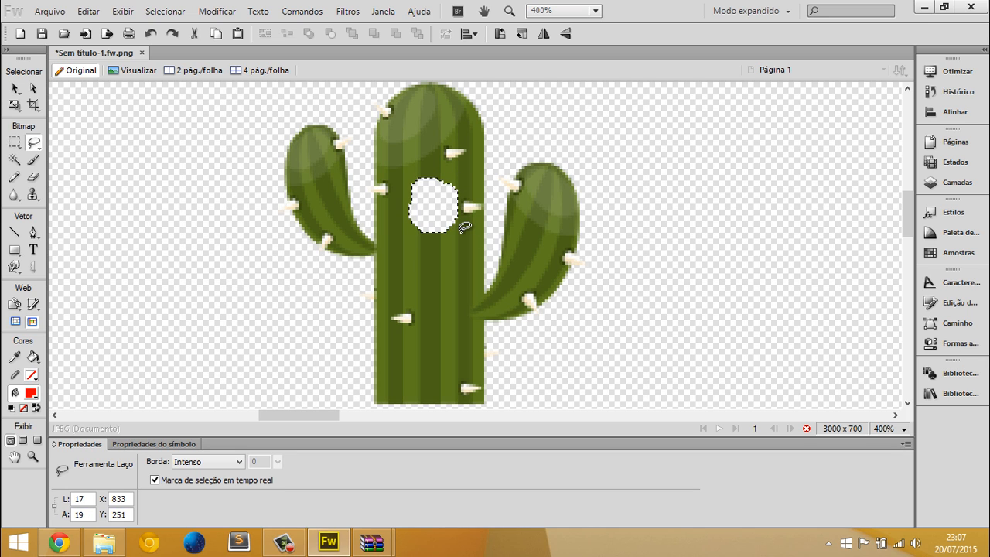
{"action": "key", "text": "ctrl+v"}
{"action": "left_click_drag", "start_coordinate": [431, 199], "coordinate": [638, 234]}
{"action": "key", "text": "ctrl+z"}
{"action": "left_click", "coordinate": [693, 358]}
{"action": "key", "text": "ctrl+0"}
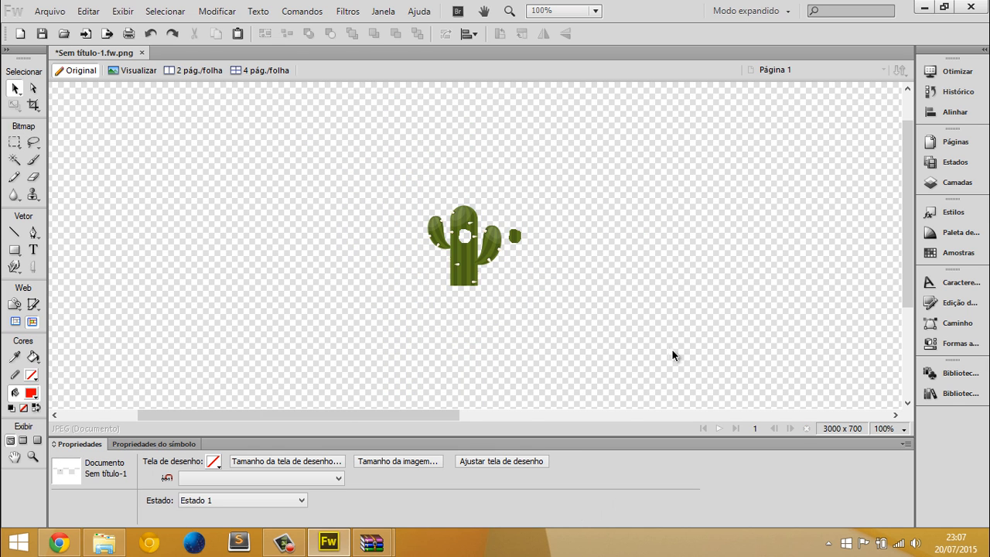
Undo the cutting, pasting and moving of the trunk patch
{"action": "key", "text": "ctrl+3"}
{"action": "key", "text": "ctrl+z"}
{"action": "key", "text": "ctrl+z"}
{"action": "key", "text": "ctrl+z"}
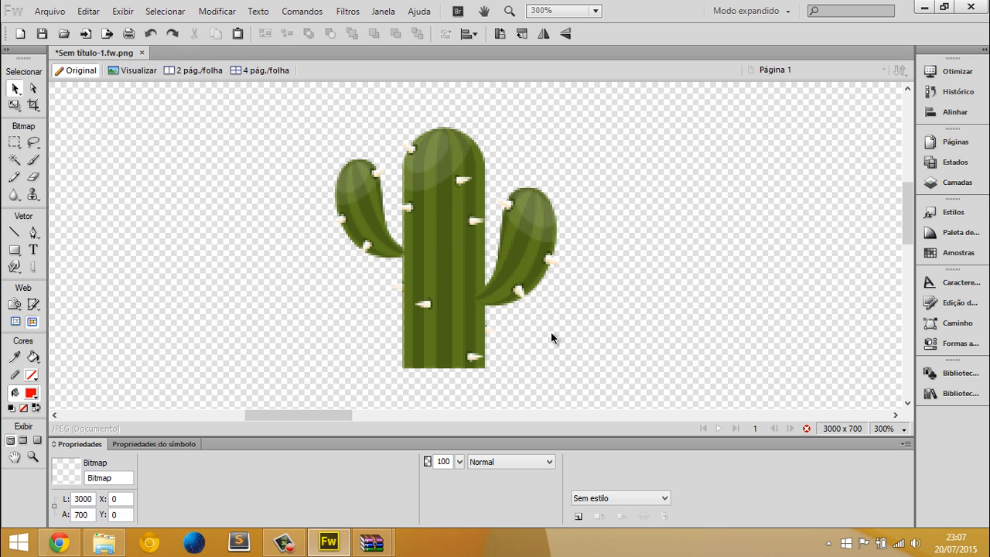
{"action": "key", "text": "ctrl+4"}
{"action": "key", "text": "ctrl+1"}
{"action": "key", "text": "ctrl+5"}
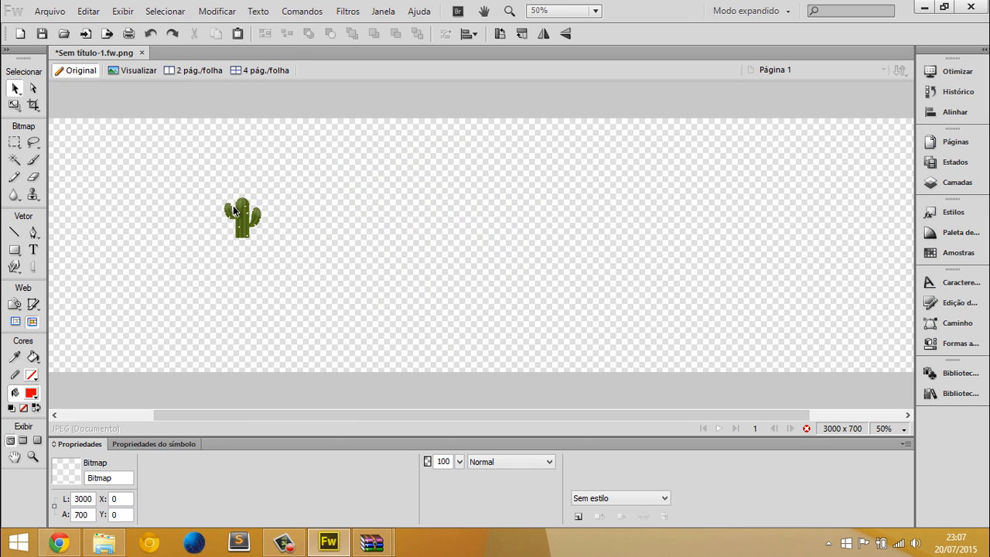
Lasso a jagged piece about 23 x 25 px at the trunk's upper right and move it over beside the right arm
{"action": "left_click_drag", "start_coordinate": [260, 207], "coordinate": [260, 207]}
{"action": "left_click", "coordinate": [252, 217]}
{"action": "scroll", "coordinate": [282, 211], "scroll_direction": "up", "scroll_amount": 6}
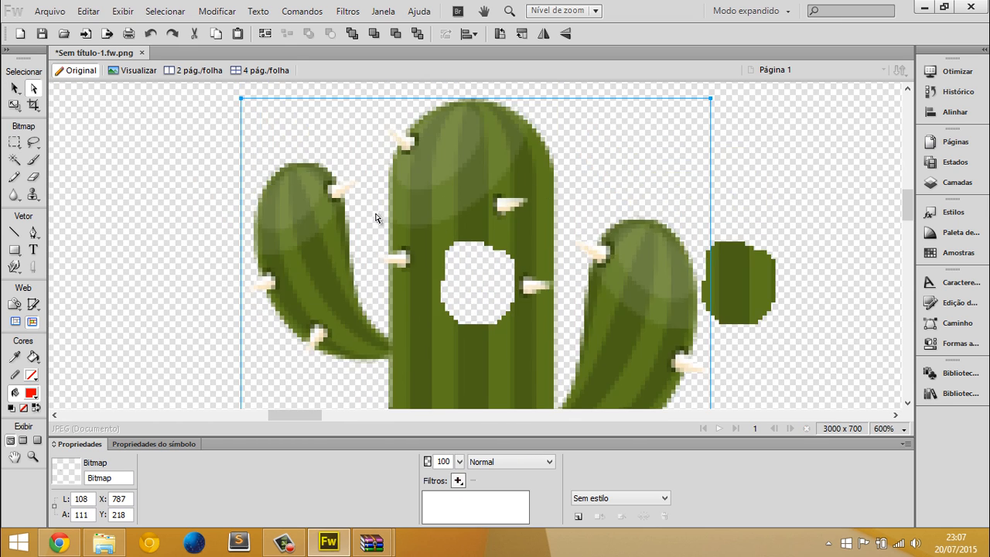
{"action": "left_click", "coordinate": [34, 141]}
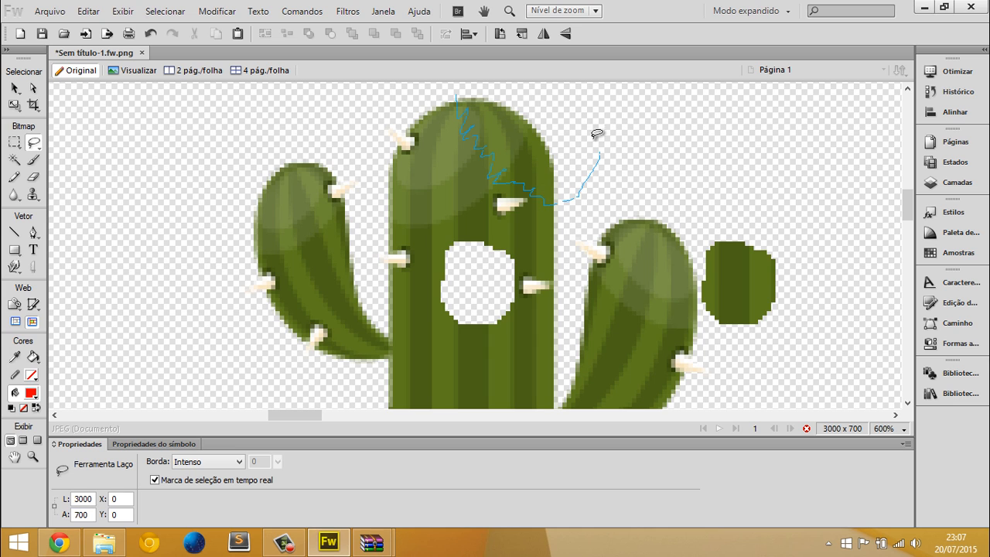
{"action": "left_click_drag", "start_coordinate": [456, 90], "coordinate": [458, 92]}
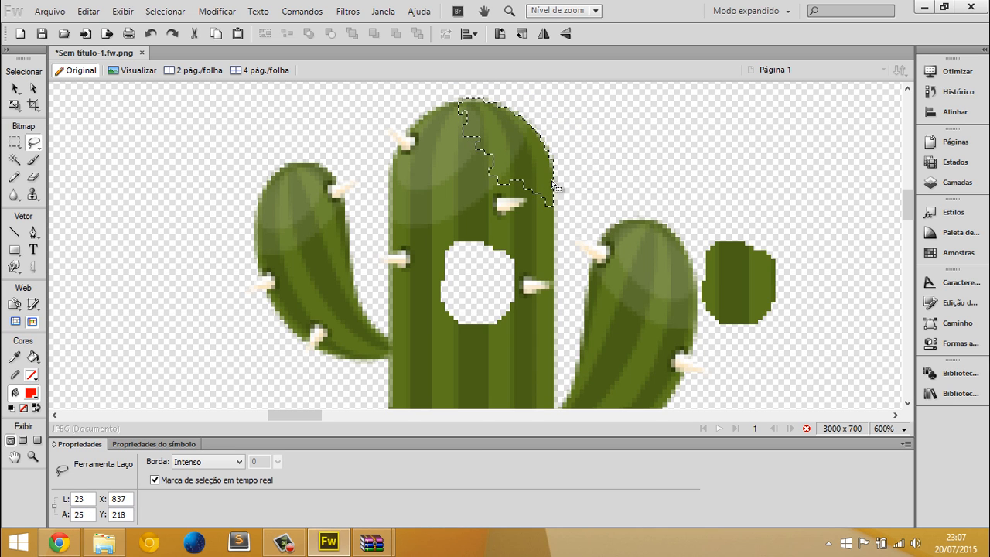
{"action": "key", "text": "v"}
{"action": "left_click_drag", "start_coordinate": [534, 154], "coordinate": [748, 254]}
{"action": "key", "text": "ctrl+1"}
{"action": "left_click", "coordinate": [670, 344]}
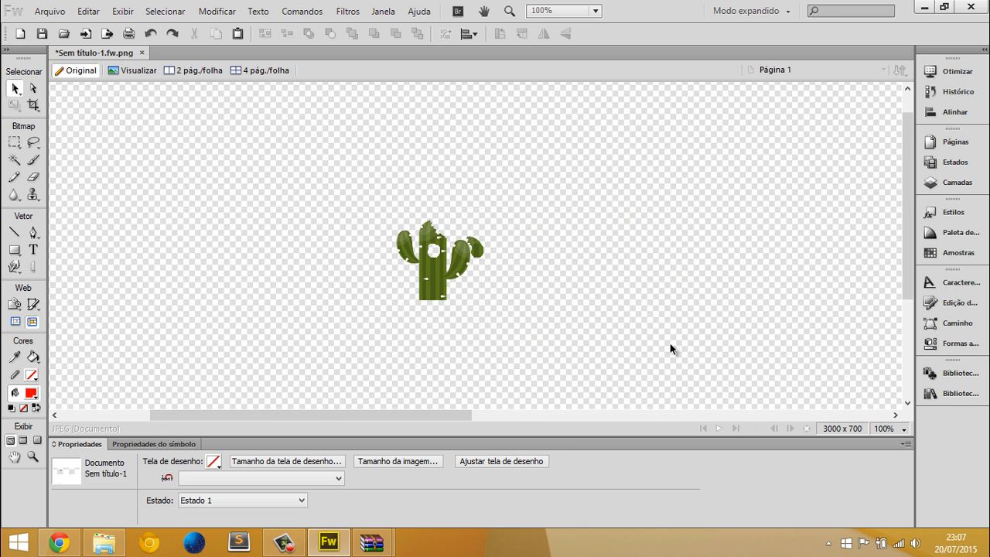
Undo the move of the jagged piece from the trunk's top
{"action": "left_click", "coordinate": [520, 291]}
{"action": "key", "text": "ctrl+equal"}
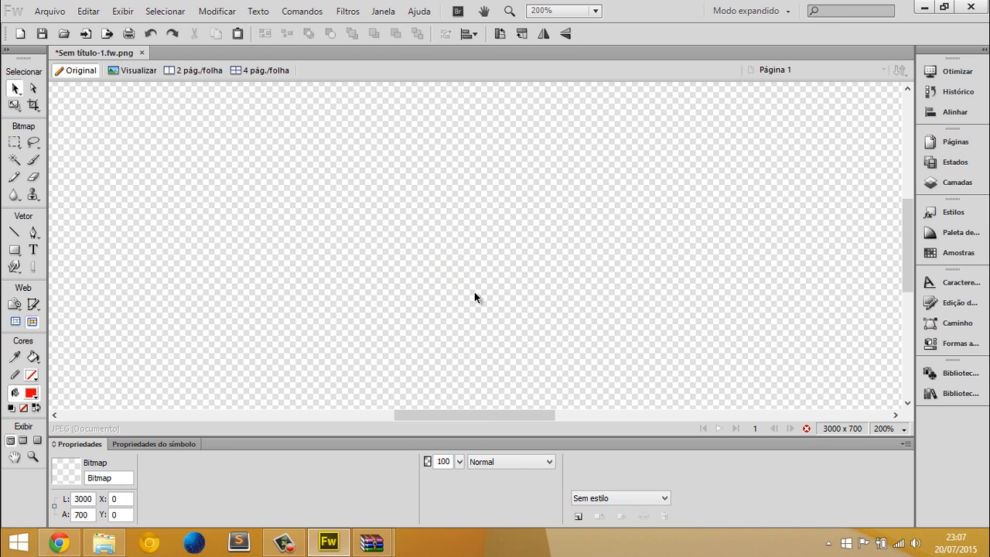
{"action": "left_click_drag", "start_coordinate": [474, 292], "coordinate": [683, 338]}
{"action": "left_click_drag", "start_coordinate": [184, 210], "coordinate": [441, 292]}
Select a zigzag area about 127 x 91 px across the cactus with the Polygon Lasso tool
{"action": "left_click", "coordinate": [33, 143]}
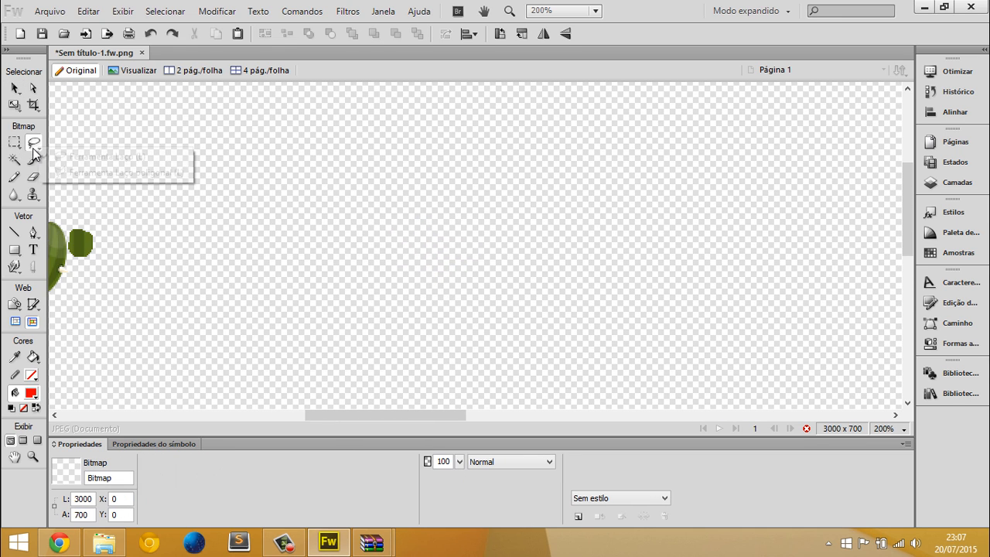
{"action": "left_click", "coordinate": [71, 166]}
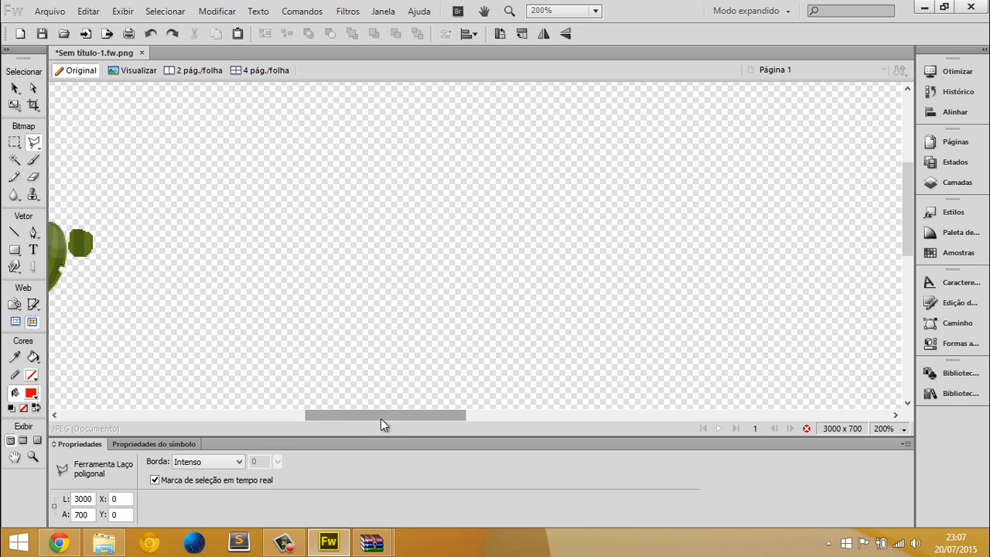
{"action": "left_click_drag", "start_coordinate": [381, 415], "coordinate": [311, 414]}
{"action": "key", "text": "v"}
{"action": "left_click", "coordinate": [319, 323]}
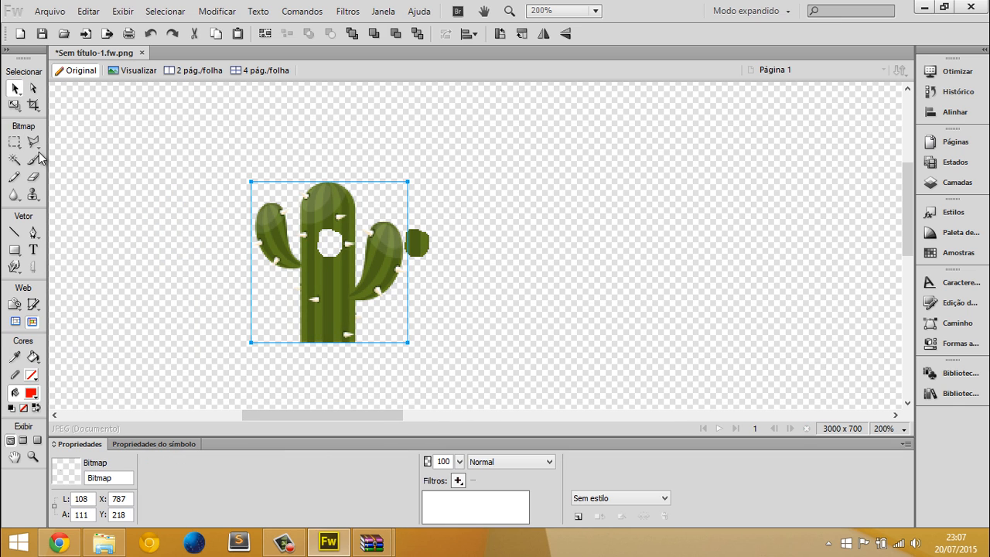
{"action": "left_click", "coordinate": [37, 144]}
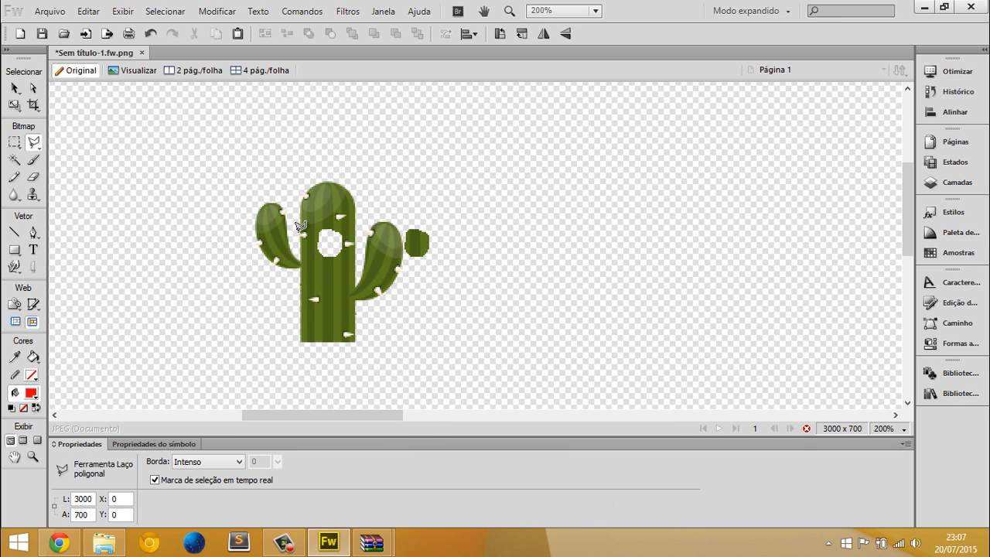
{"action": "left_click", "coordinate": [229, 290]}
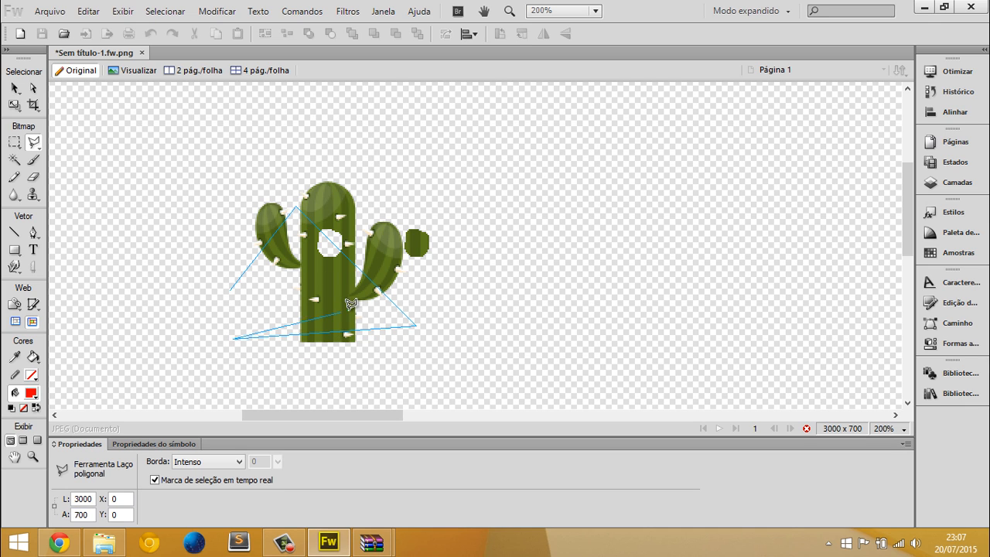
{"action": "left_click", "coordinate": [233, 286]}
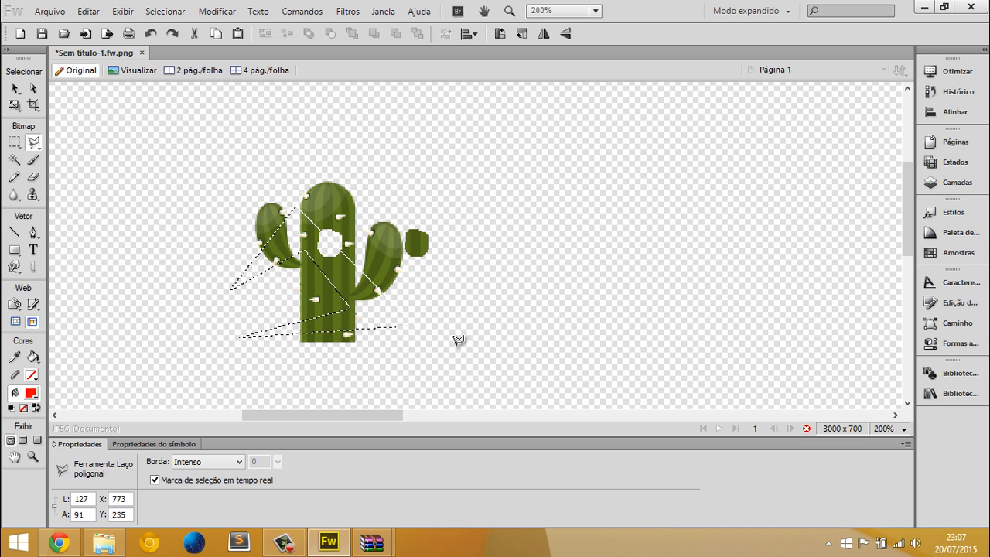
Try separating the zigzag selection from the cactus by moving the cut pieces apart toward the right
{"action": "key", "text": "v"}
{"action": "mouse_move", "coordinate": [375, 294]}
{"action": "left_mouse_down"}
{"action": "mouse_move", "coordinate": [487, 240]}
{"action": "mouse_move", "coordinate": [526, 238]}
{"action": "left_mouse_up"}
{"action": "key", "text": "ctrl+z"}
{"action": "left_click", "coordinate": [511, 336]}
{"action": "left_click_drag", "start_coordinate": [339, 213], "coordinate": [408, 200]}
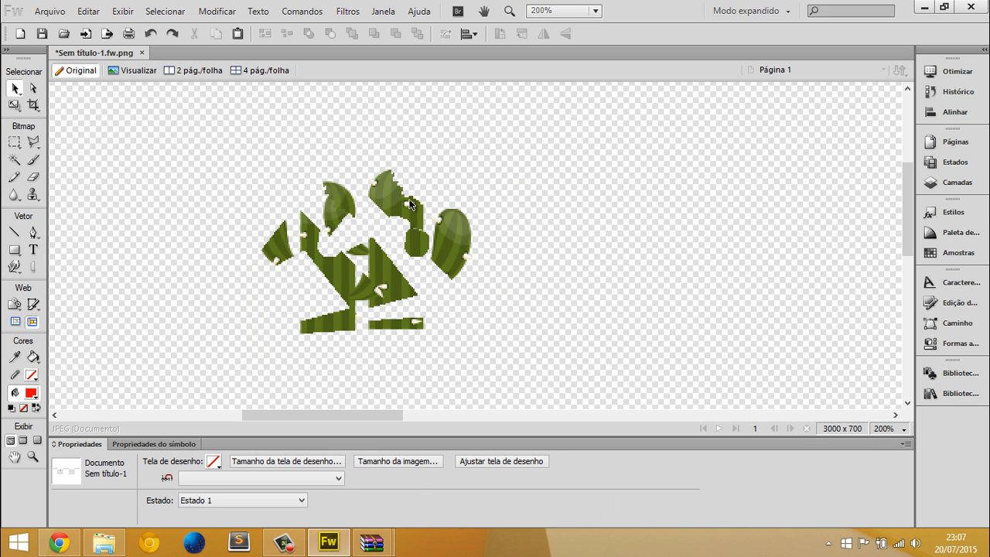
Undo the polygon and freehand lasso edits to bring back the whole cactus, and undo a trial move of it
{"action": "key", "text": "ctrl+z"}
{"action": "key", "text": "ctrl+minus"}
{"action": "key", "text": "ctrl+minus"}
{"action": "key", "text": "ctrl+minus"}
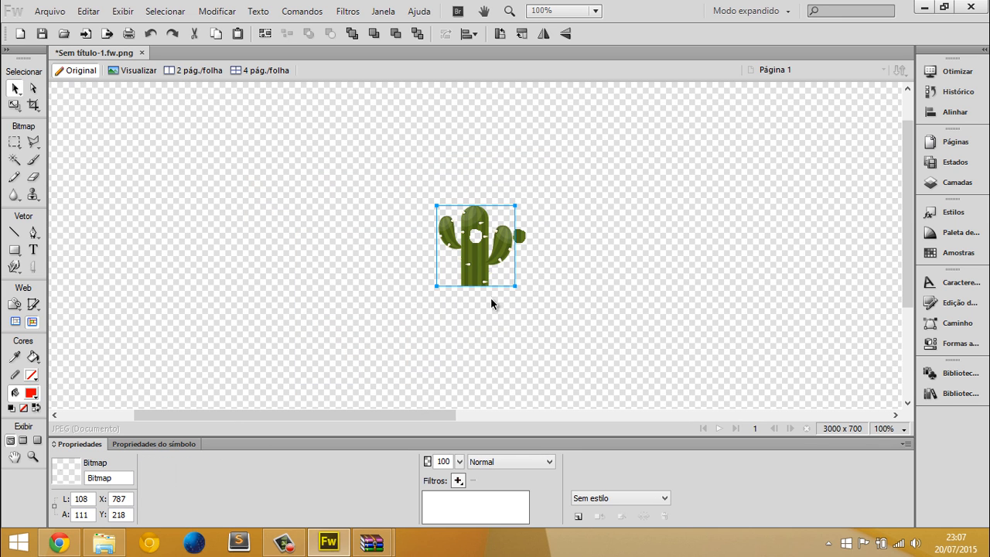
{"action": "key", "text": "ctrl+plus"}
{"action": "key", "text": "ctrl+z"}
{"action": "key", "text": "ctrl+z"}
{"action": "key", "text": "ctrl+z"}
{"action": "key", "text": "ctrl+z"}
{"action": "key", "text": "ctrl+z"}
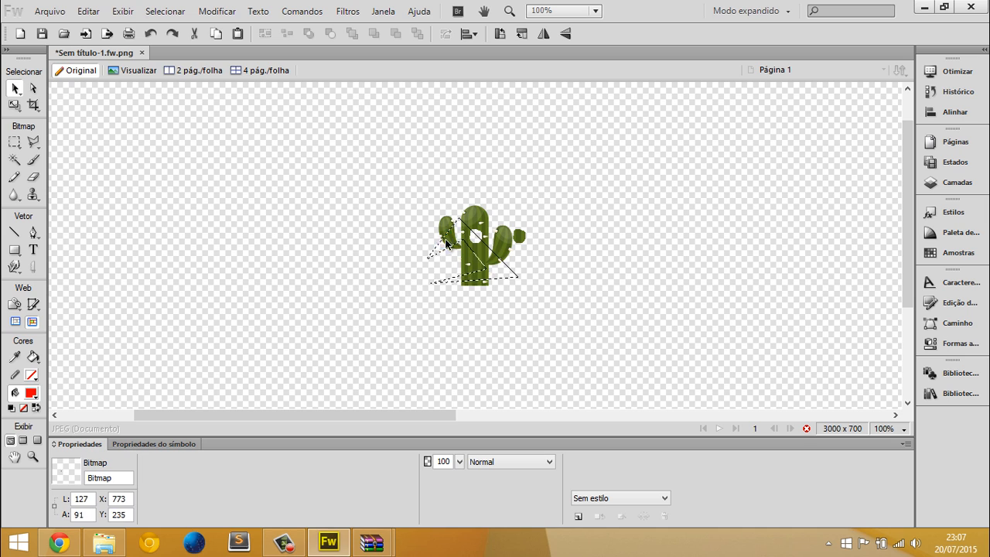
{"action": "key", "text": "ctrl+z"}
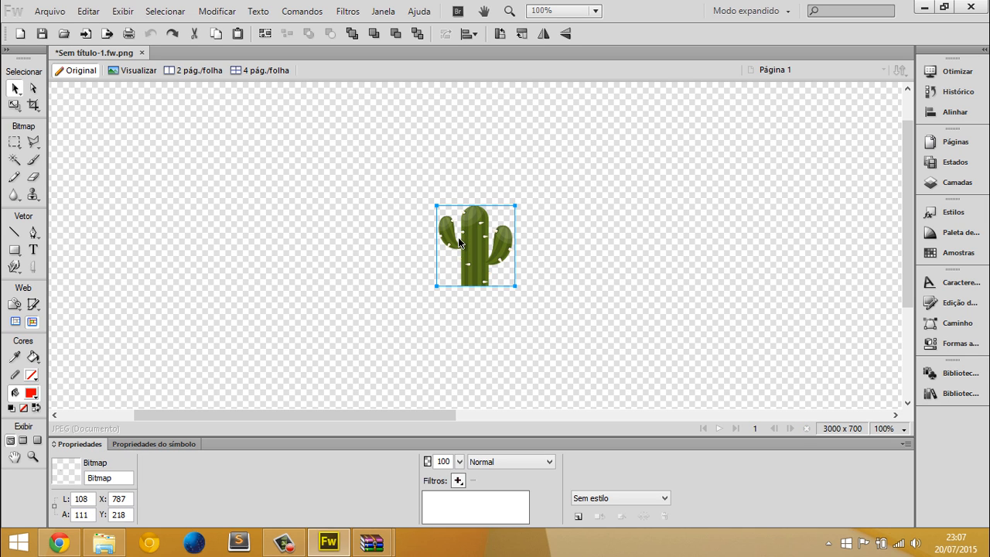
{"action": "left_click_drag", "start_coordinate": [475, 234], "coordinate": [401, 250]}
{"action": "key", "text": "ctrl+z"}
{"action": "key", "text": "ctrl+plus"}
{"action": "key", "text": "ctrl+plus"}
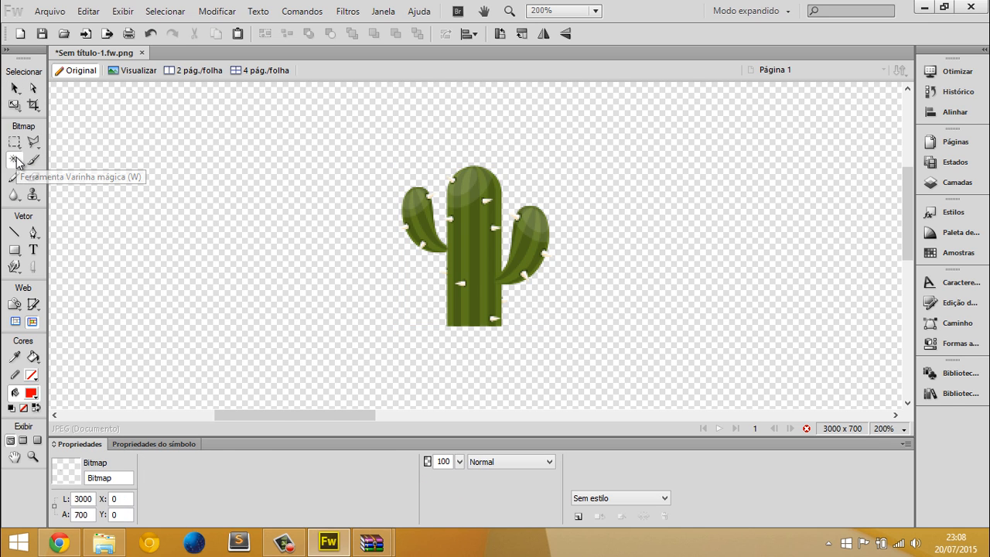
{"action": "left_click", "coordinate": [14, 160]}
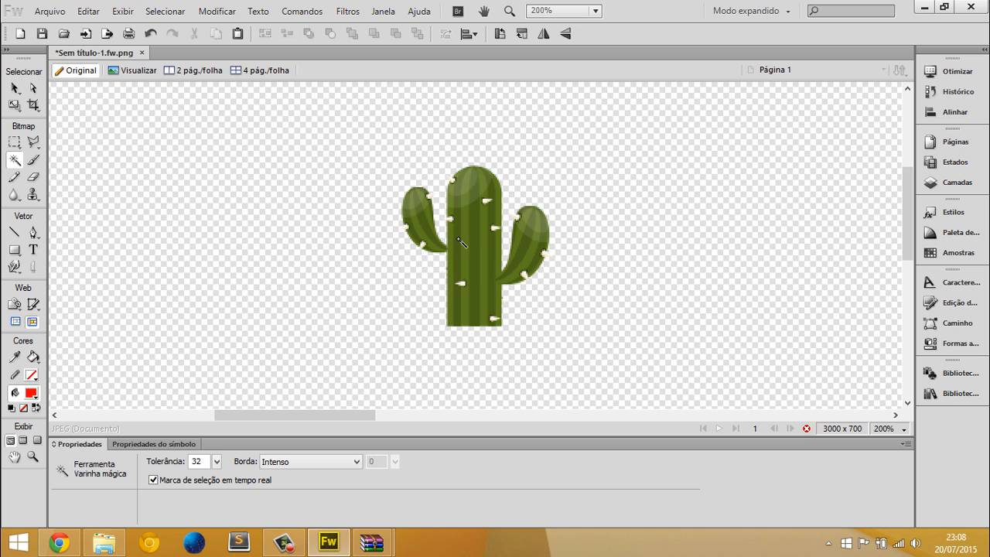
{"action": "key", "text": "v"}
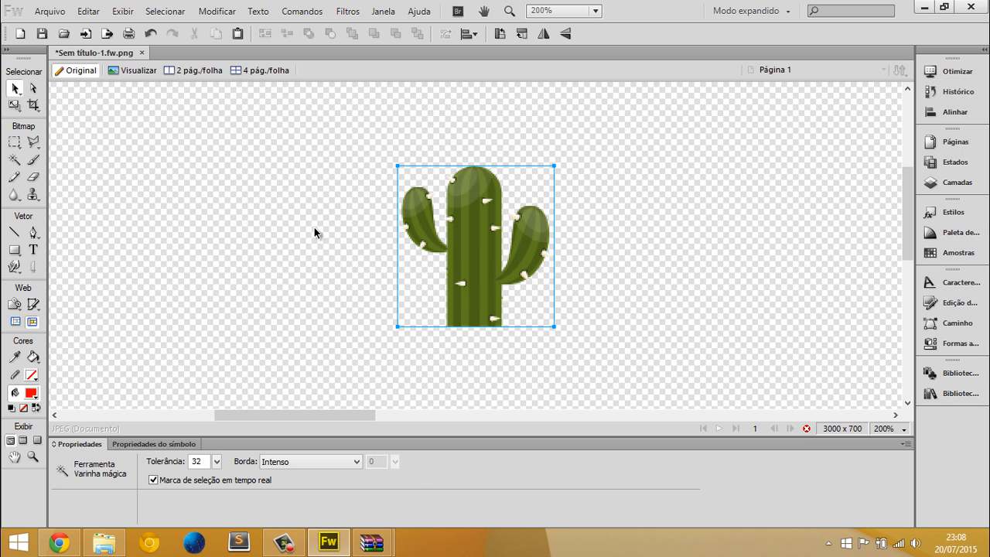
{"action": "left_click", "coordinate": [315, 228]}
Switch to File Explorer, go to the png folder and bring the desert background image into the Fireworks document
{"action": "key", "text": "alt+Tab"}
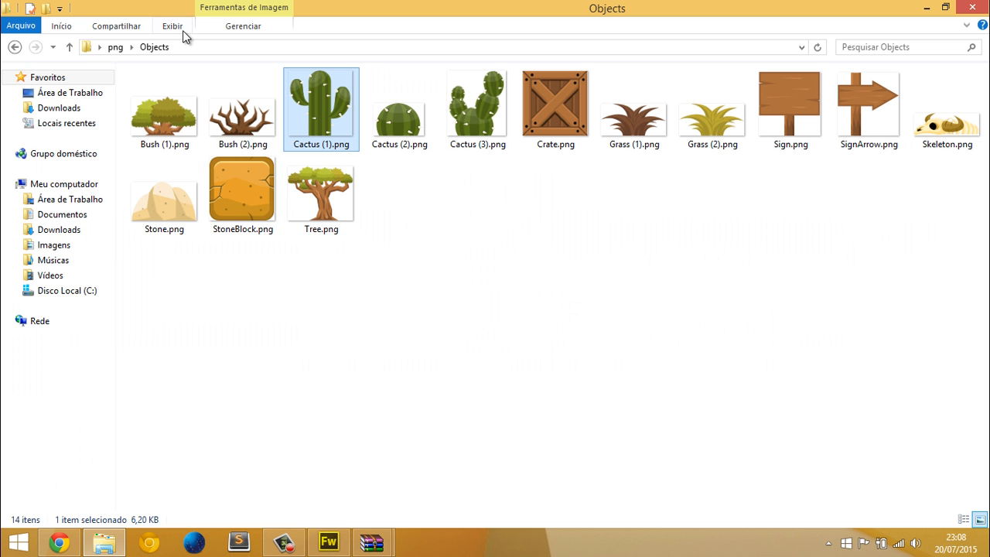
{"action": "left_click", "coordinate": [115, 47]}
{"action": "double_click", "coordinate": [242, 106]}
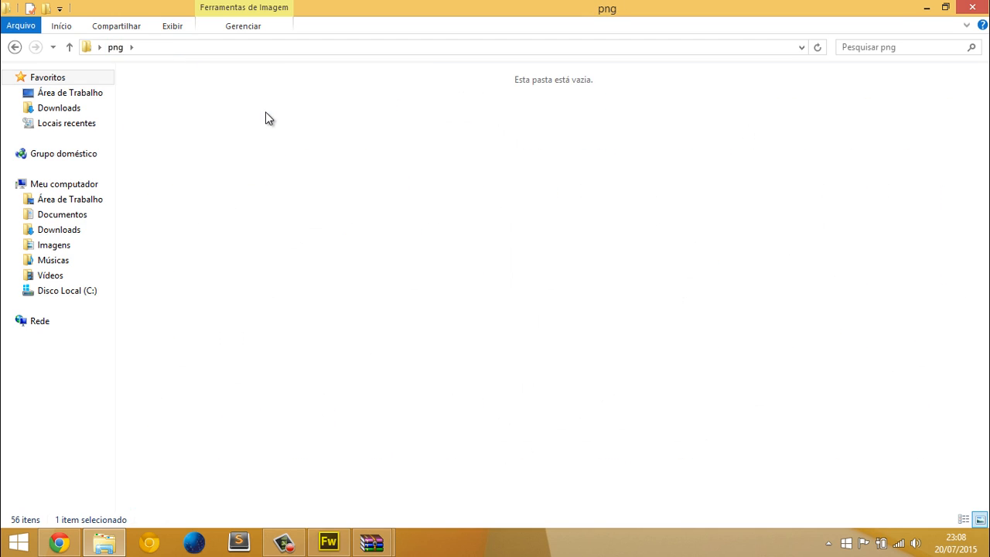
{"action": "left_click", "coordinate": [15, 47]}
{"action": "left_click_drag", "start_coordinate": [316, 118], "coordinate": [288, 148]}
{"action": "key", "text": "alt+Tab"}
Scale the desert background proportionally to about 882 px wide and position it in the middle of the canvas, beside the cactus
{"action": "key", "text": "ctrl+minus"}
{"action": "key", "text": "ctrl+minus"}
{"action": "key", "text": "ctrl+minus"}
{"action": "key", "text": "ctrl+minus"}
{"action": "key", "text": "ctrl+minus"}
{"action": "left_click_drag", "start_coordinate": [464, 291], "coordinate": [429, 253]}
{"action": "key", "text": "q"}
{"action": "left_click_drag", "start_coordinate": [537, 188], "coordinate": [509, 210]}
{"action": "key", "text": "v"}
{"action": "left_click_drag", "start_coordinate": [435, 273], "coordinate": [487, 250]}
{"action": "key", "text": "q"}
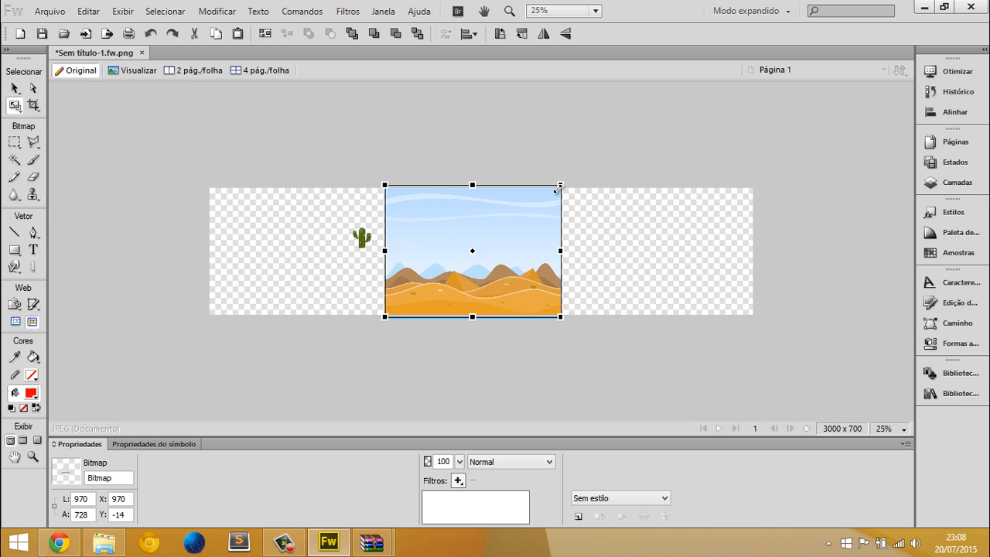
{"action": "left_click_drag", "start_coordinate": [560, 186], "coordinate": [551, 190]}
{"action": "key", "text": "v"}
Try cutting away the sky by outlining it freehand along the mountain tops with the Lasso tool and deleting the selected area
{"action": "key", "text": "ctrl+1"}
{"action": "left_click", "coordinate": [124, 219]}
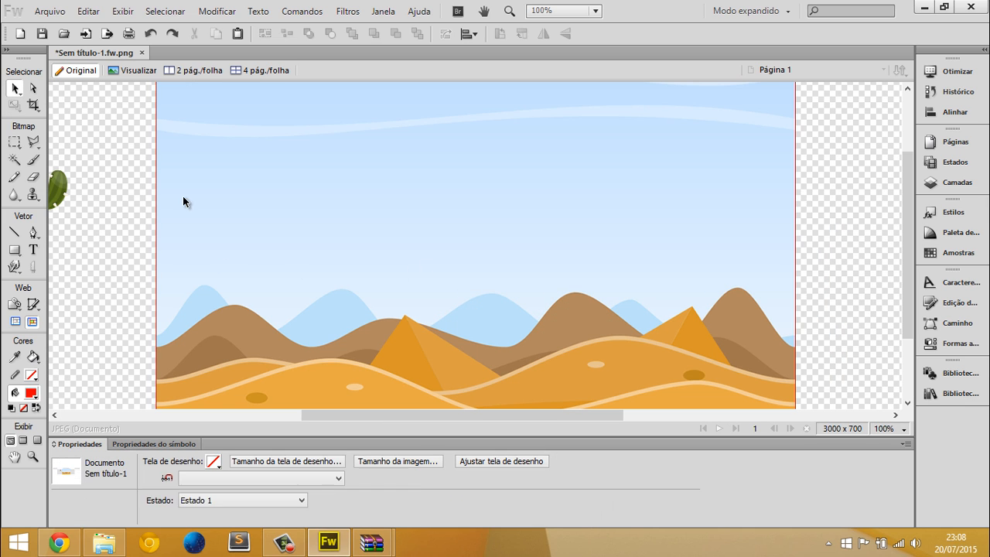
{"action": "left_click", "coordinate": [183, 195]}
{"action": "left_click", "coordinate": [35, 145]}
{"action": "left_click", "coordinate": [49, 162]}
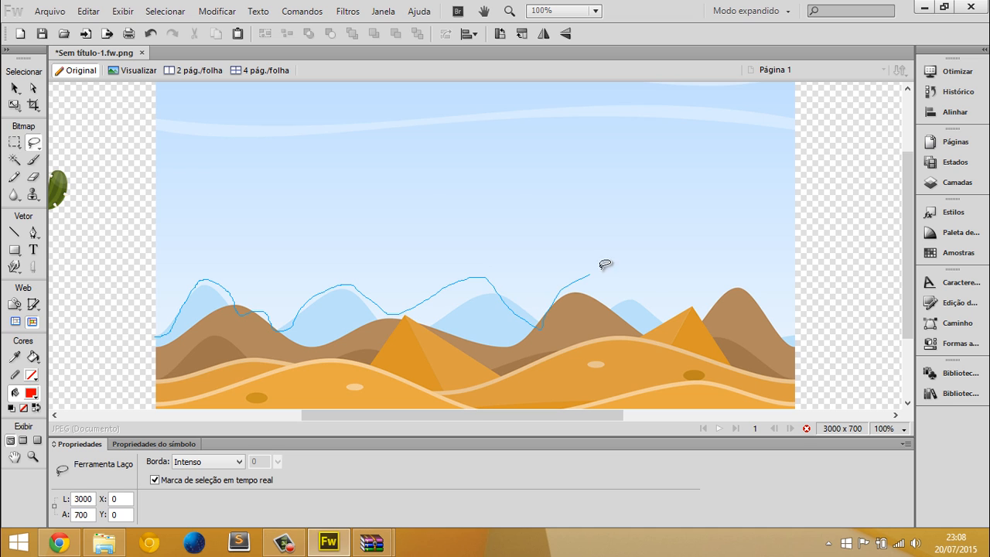
{"action": "mouse_move", "coordinate": [723, 266]}
{"action": "left_mouse_down"}
{"action": "mouse_move", "coordinate": [790, 291]}
{"action": "mouse_move", "coordinate": [808, 278]}
{"action": "mouse_move", "coordinate": [836, 179]}
{"action": "left_mouse_up"}
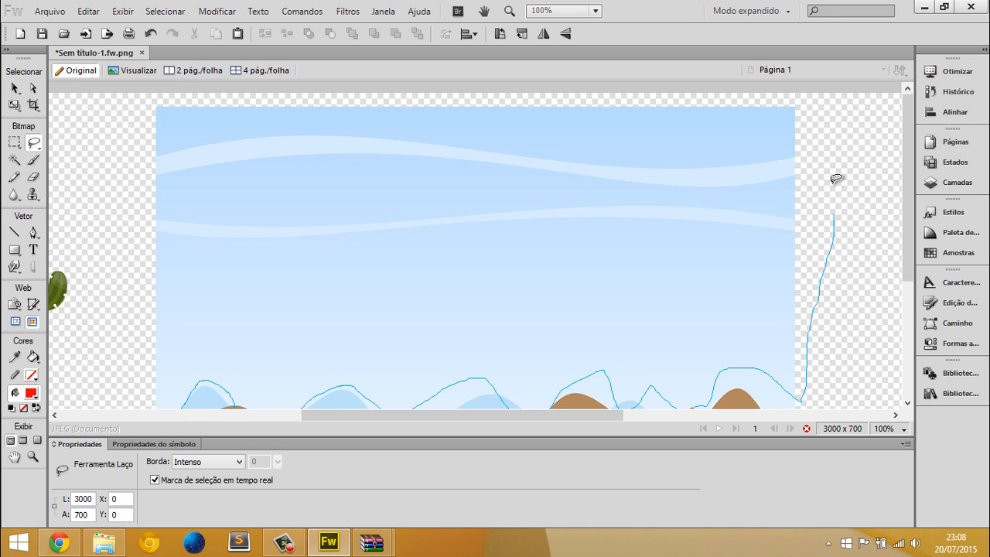
{"action": "mouse_move", "coordinate": [101, 111]}
{"action": "left_mouse_down"}
{"action": "mouse_move", "coordinate": [96, 180]}
{"action": "mouse_move", "coordinate": [150, 281]}
{"action": "left_mouse_up"}
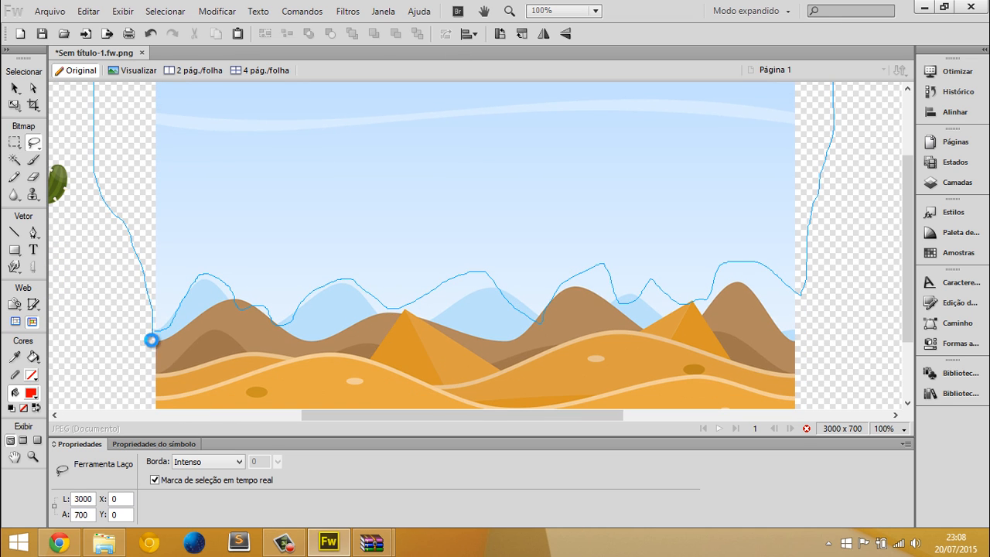
{"action": "left_click_drag", "start_coordinate": [151, 339], "coordinate": [150, 339]}
{"action": "key", "text": "Delete"}
{"action": "key", "text": "v"}
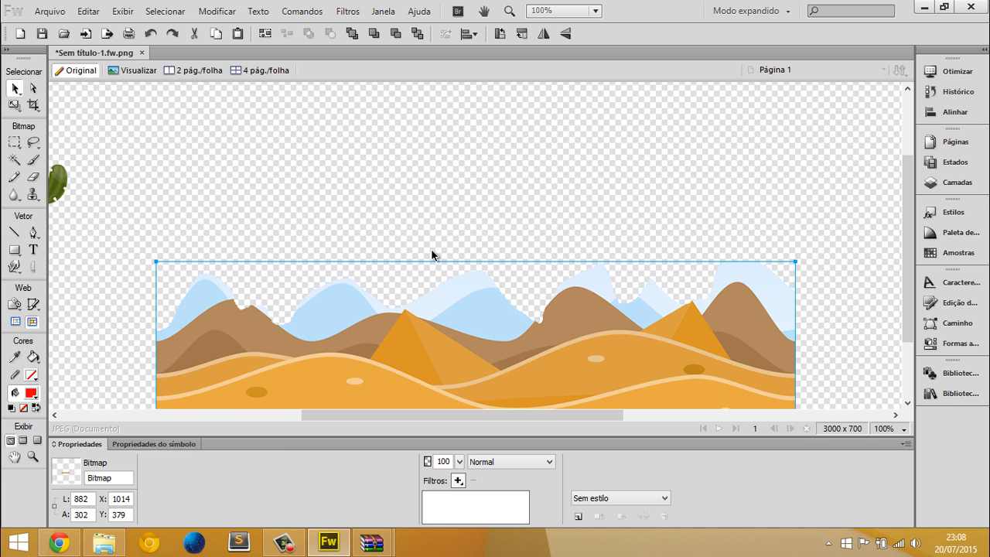
Undo the deletion of the lassoed sky and clear the selection
{"action": "key", "text": "ctrl+minus"}
{"action": "key", "text": "ctrl+z"}
{"action": "key", "text": "ctrl+d"}
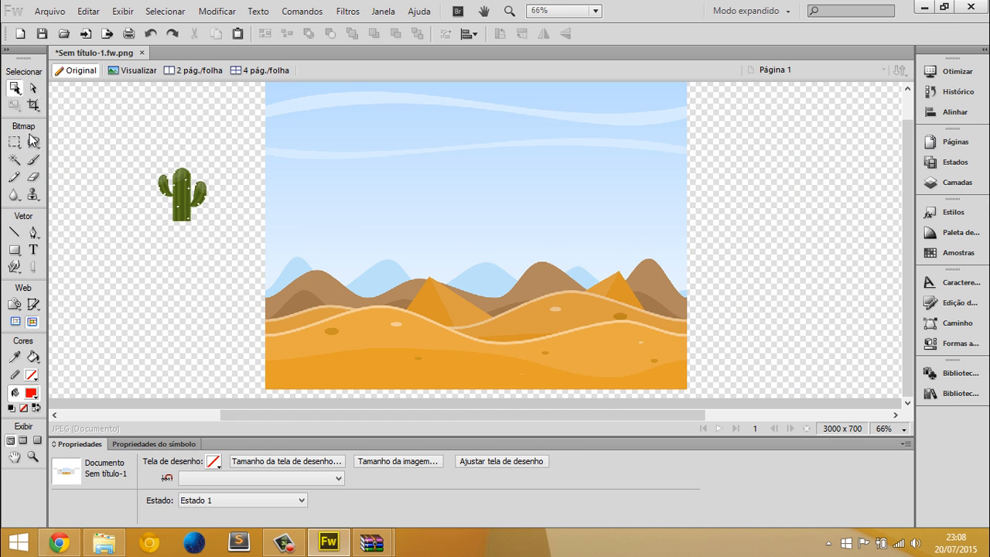
Select the sky of the desert background down to the brown mountain ridge with the Magic Wand tool
{"action": "left_click", "coordinate": [14, 159]}
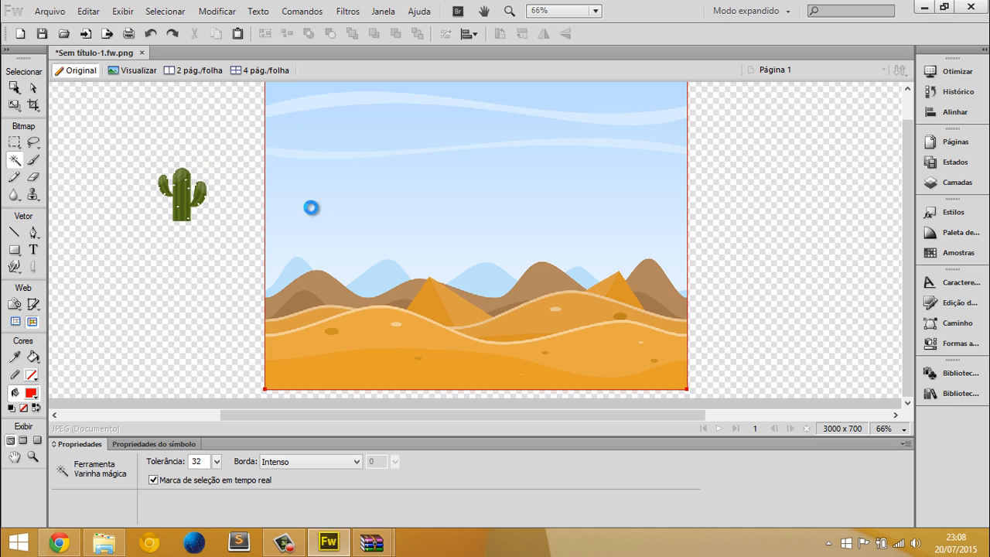
{"action": "left_click", "coordinate": [311, 207]}
{"action": "key", "text": "ctrl+plus"}
{"action": "scroll", "coordinate": [287, 261], "scroll_direction": "down", "scroll_amount": 2}
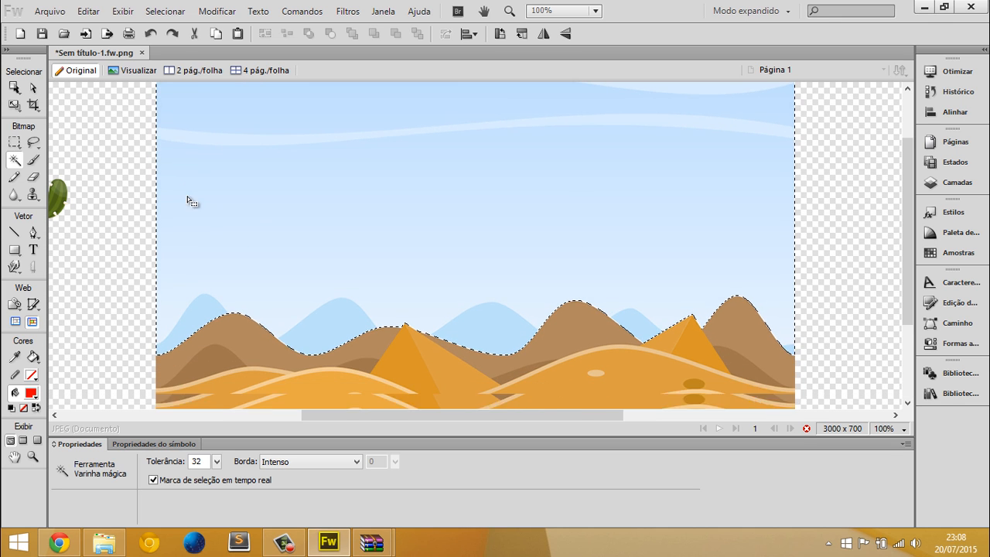
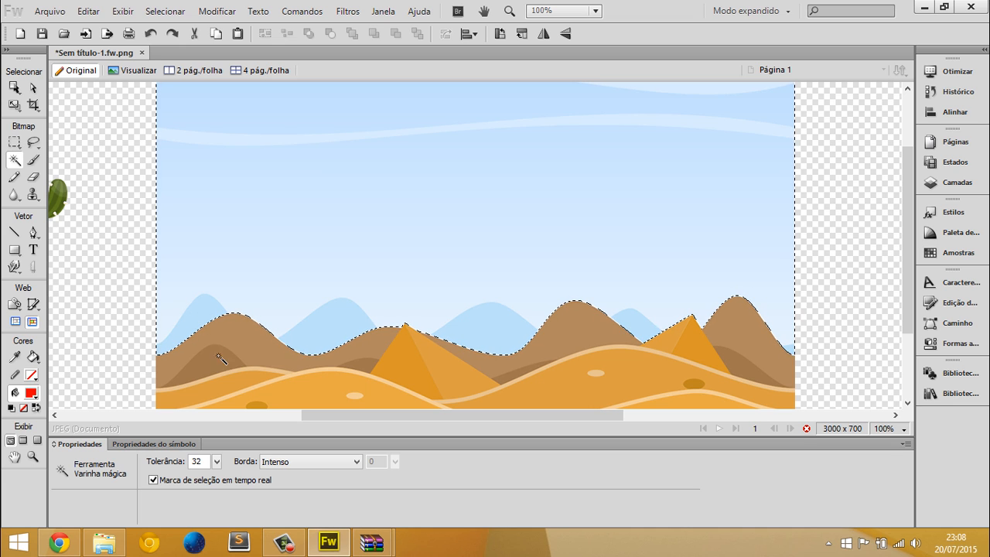
Try Magic Wand tolerances of 18 and 3 on the sky selection, ending at 17 to exclude the light-blue mountains
{"action": "left_click_drag", "start_coordinate": [216, 461], "coordinate": [217, 467]}
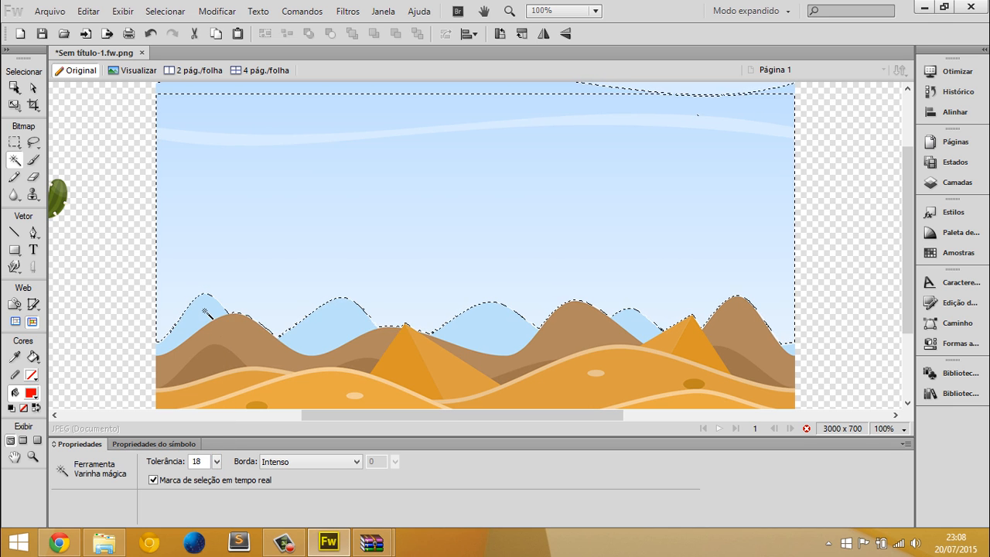
{"action": "mouse_move", "coordinate": [217, 462]}
{"action": "left_mouse_down"}
{"action": "mouse_move", "coordinate": [214, 435]}
{"action": "mouse_move", "coordinate": [218, 482]}
{"action": "mouse_move", "coordinate": [218, 470]}
{"action": "left_mouse_up"}
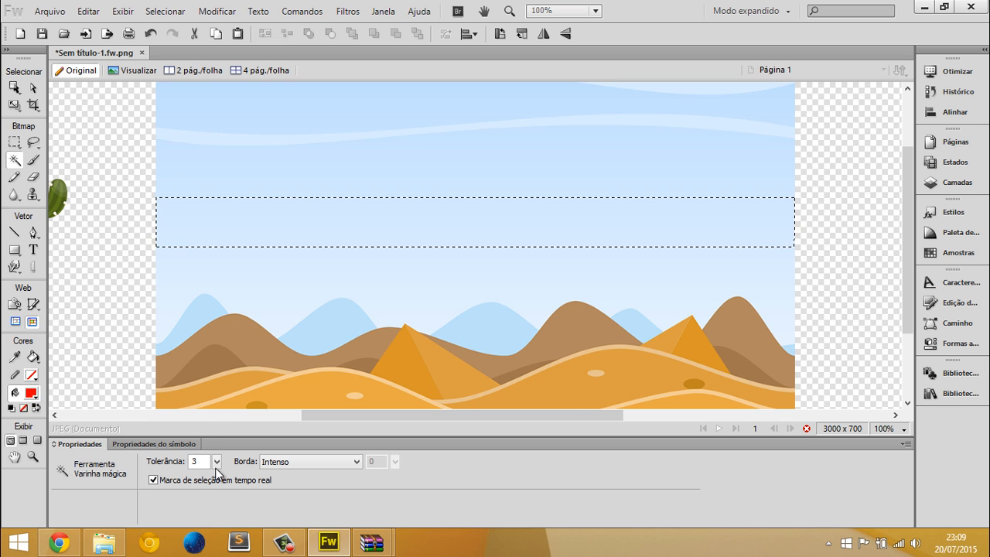
{"action": "left_click_drag", "start_coordinate": [219, 470], "coordinate": [219, 460]}
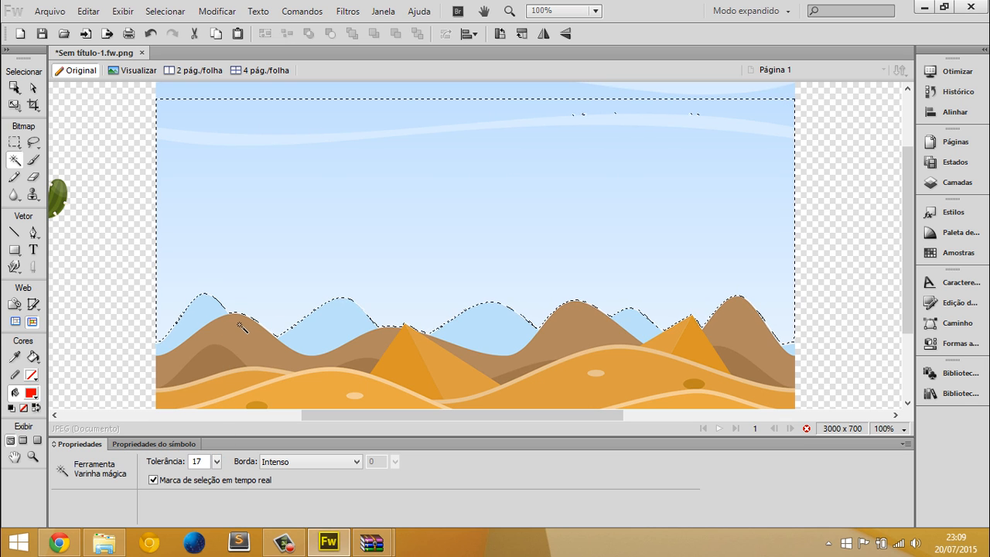
Delete the selected sky, clear the selection and set the canvas colour to black to check the cut edges
{"action": "key", "text": "Delete"}
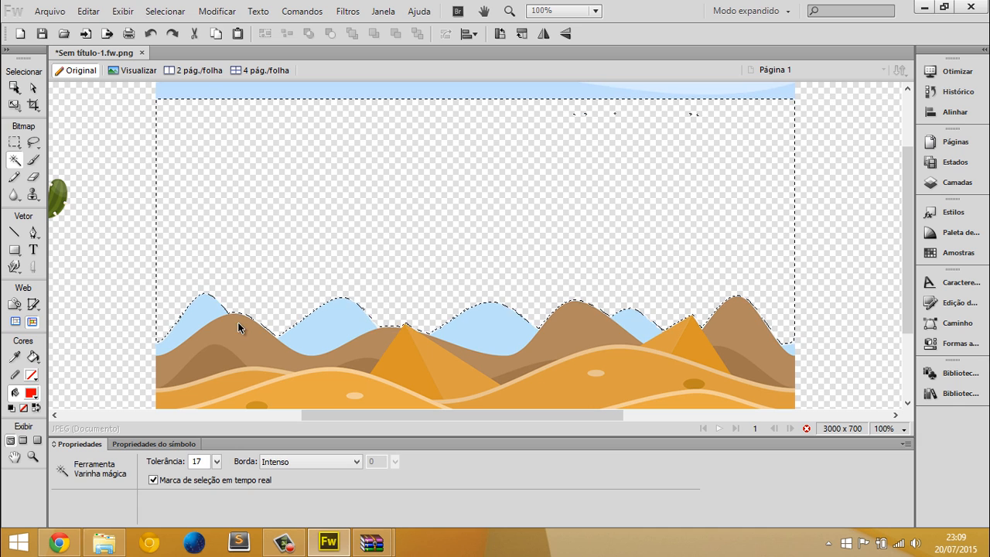
{"action": "key", "text": "v"}
{"action": "key", "text": "ctrl+d"}
{"action": "left_click", "coordinate": [217, 460]}
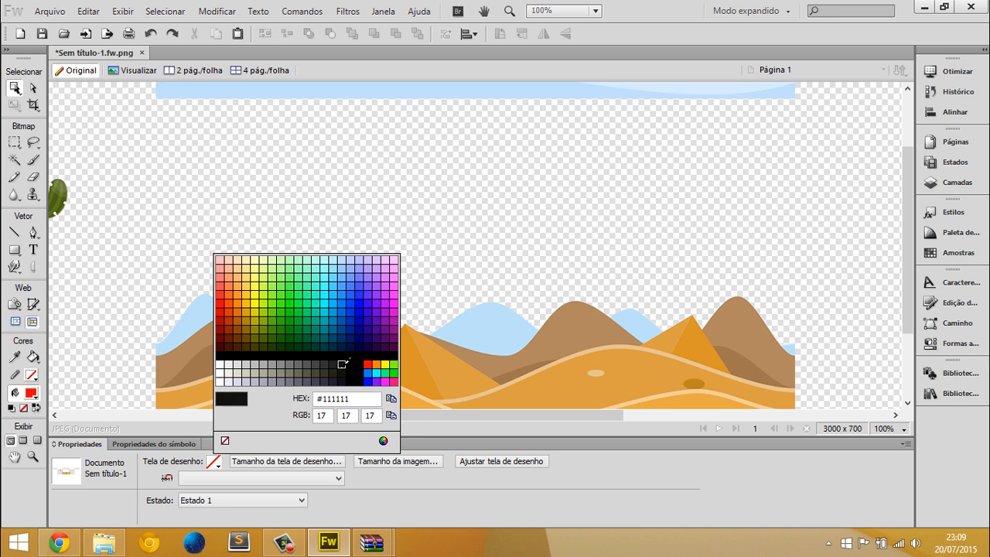
{"action": "left_click", "coordinate": [216, 257]}
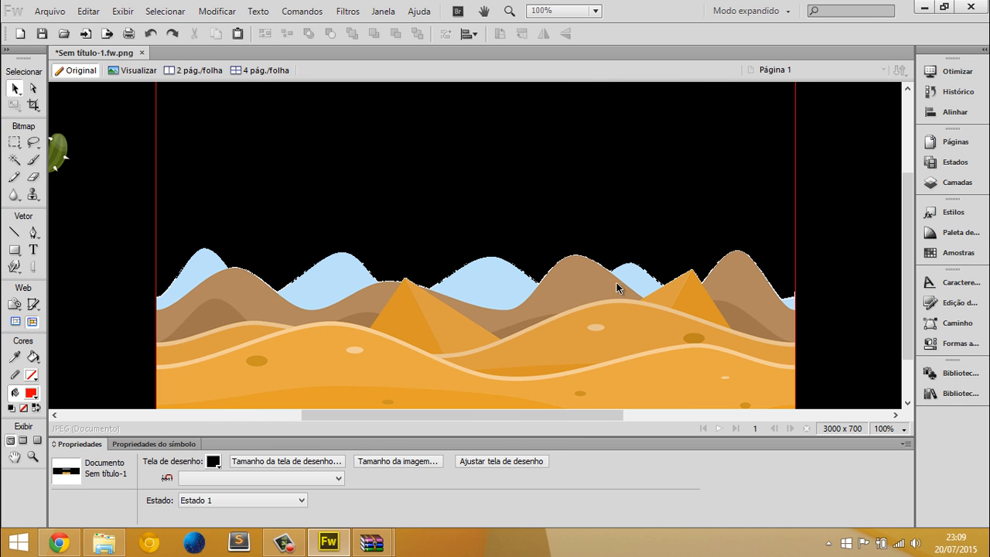
{"action": "scroll", "coordinate": [537, 285], "scroll_direction": "down", "scroll_amount": 3}
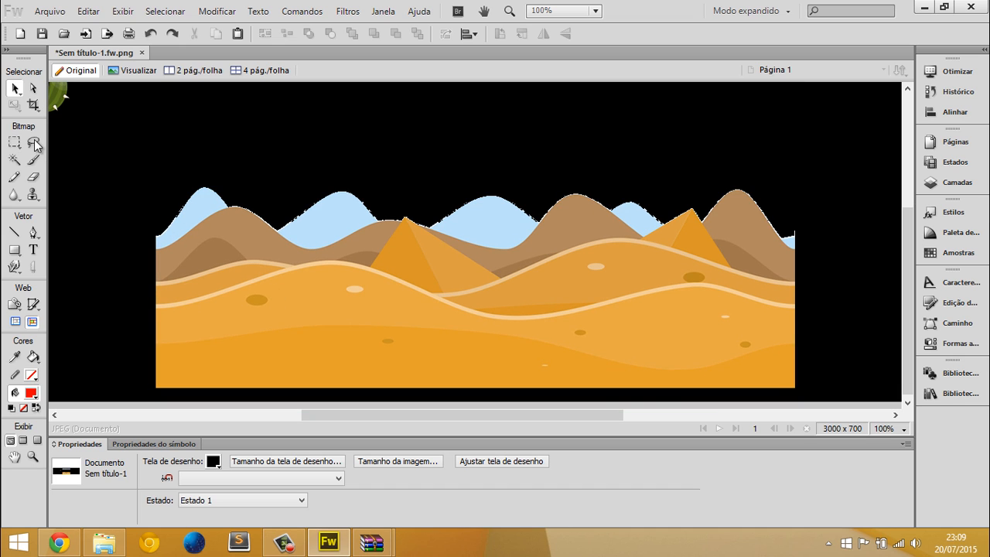
Undo the black canvas colour and the sky deletion, and clear the restored selection
{"action": "key", "text": "ctrl+z"}
{"action": "key", "text": "ctrl+z"}
{"action": "key", "text": "ctrl+z"}
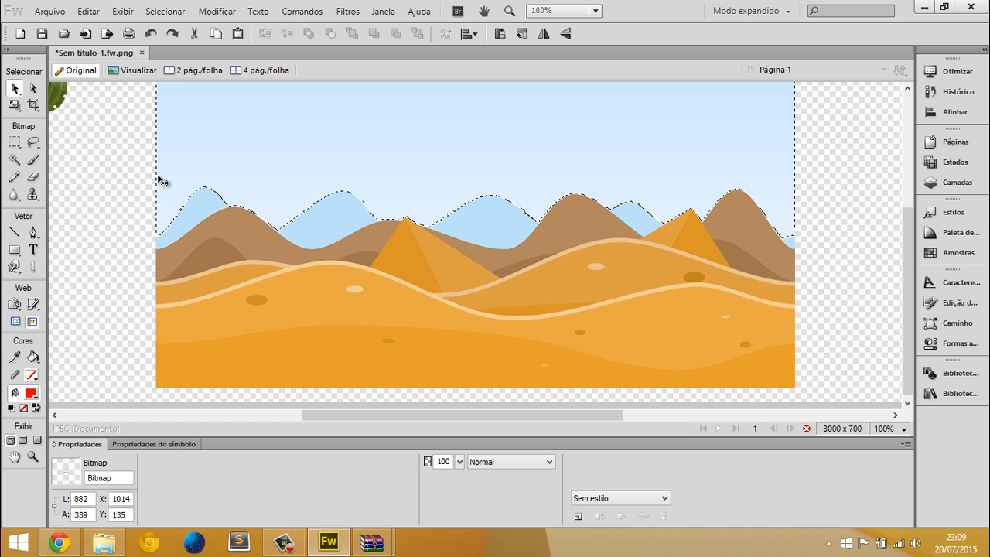
{"action": "key", "text": "ctrl+d"}
{"action": "key", "text": "v"}
{"action": "left_click", "coordinate": [148, 234]}
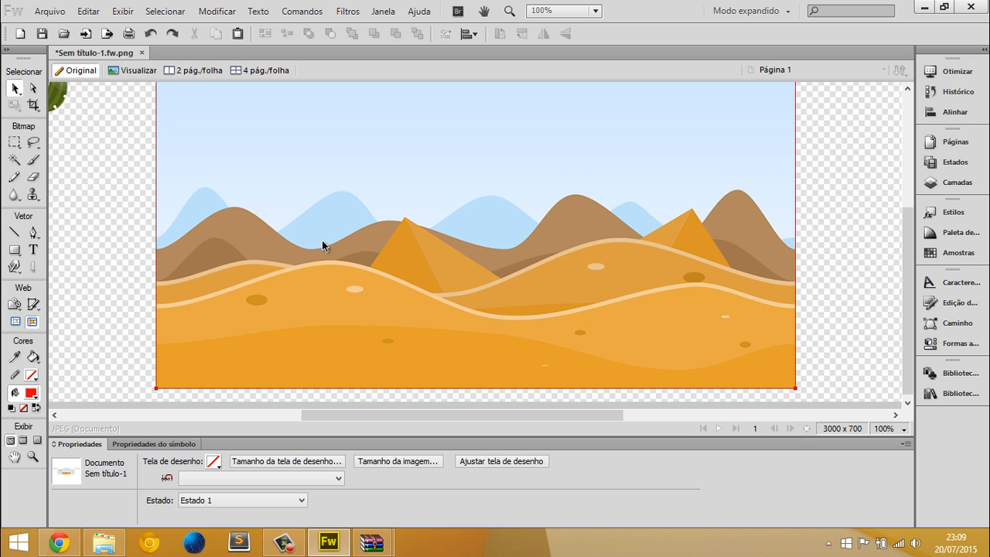
Move the desert background away from the cactus to about X 1225, Y 5, and set the canvas colour to black
{"action": "left_click_drag", "start_coordinate": [323, 240], "coordinate": [476, 230]}
{"action": "left_click", "coordinate": [253, 243]}
{"action": "left_click", "coordinate": [254, 245]}
{"action": "scroll", "coordinate": [347, 278], "scroll_direction": "left", "scroll_amount": 1}
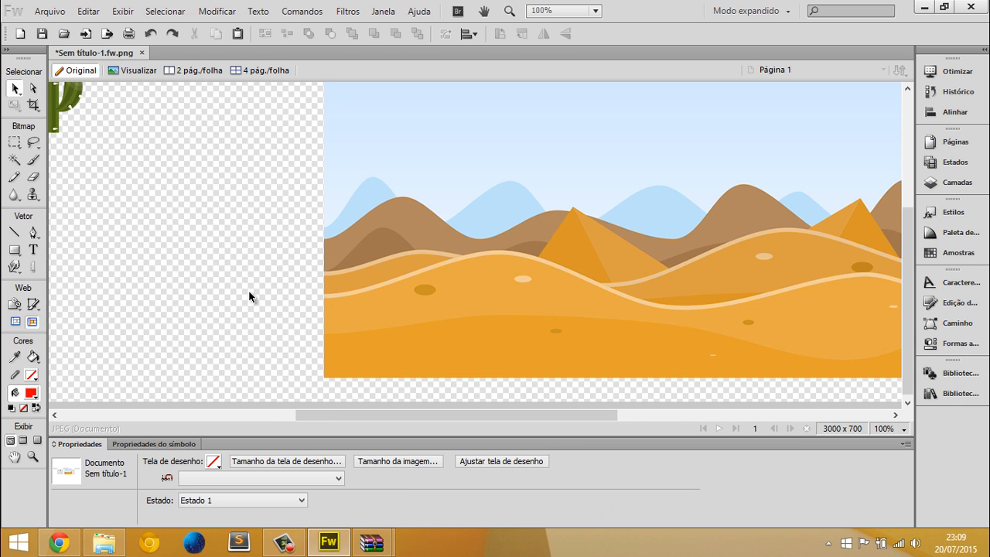
{"action": "left_click", "coordinate": [213, 462]}
{"action": "left_click", "coordinate": [350, 371]}
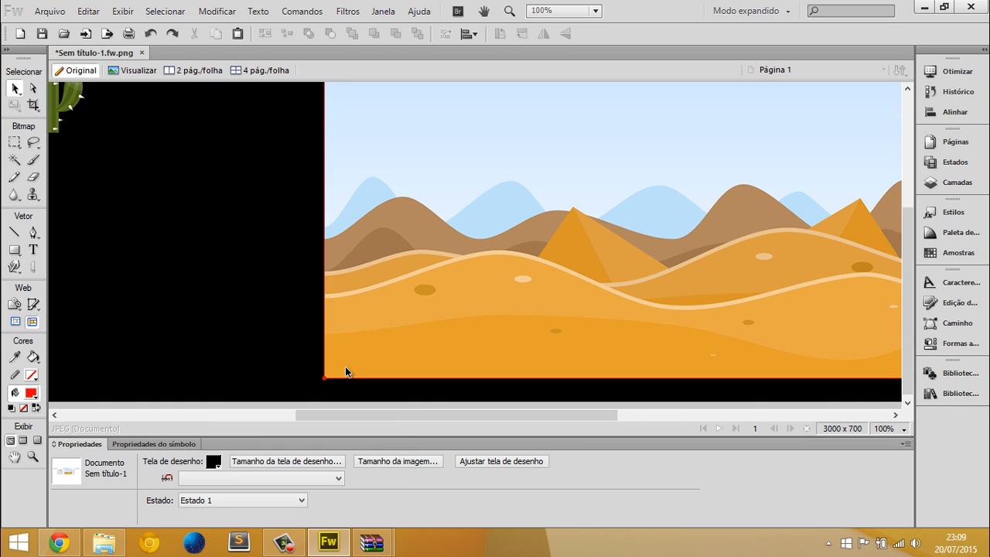
Delete a polygonal area of about 378 by 197 px across the background's left edge using the Polygonal Lasso with the Intenso border
{"action": "scroll", "coordinate": [228, 329], "scroll_direction": "up", "scroll_amount": 4}
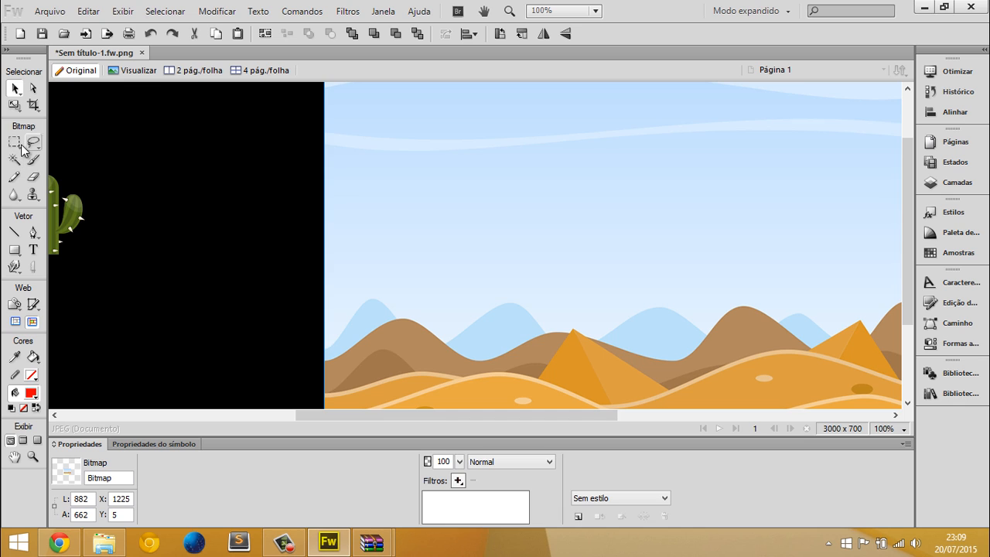
{"action": "left_click_drag", "start_coordinate": [32, 143], "coordinate": [102, 169]}
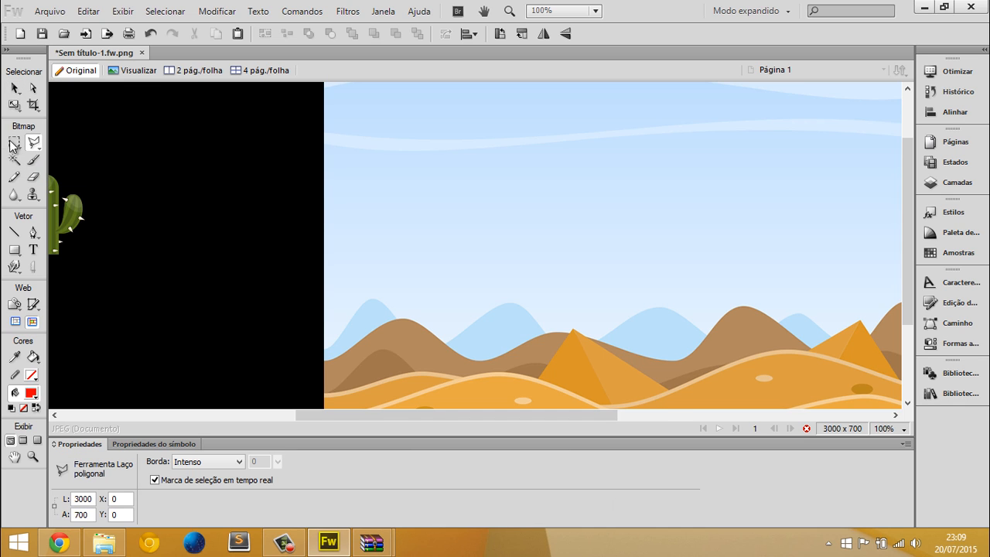
{"action": "left_click", "coordinate": [309, 204]}
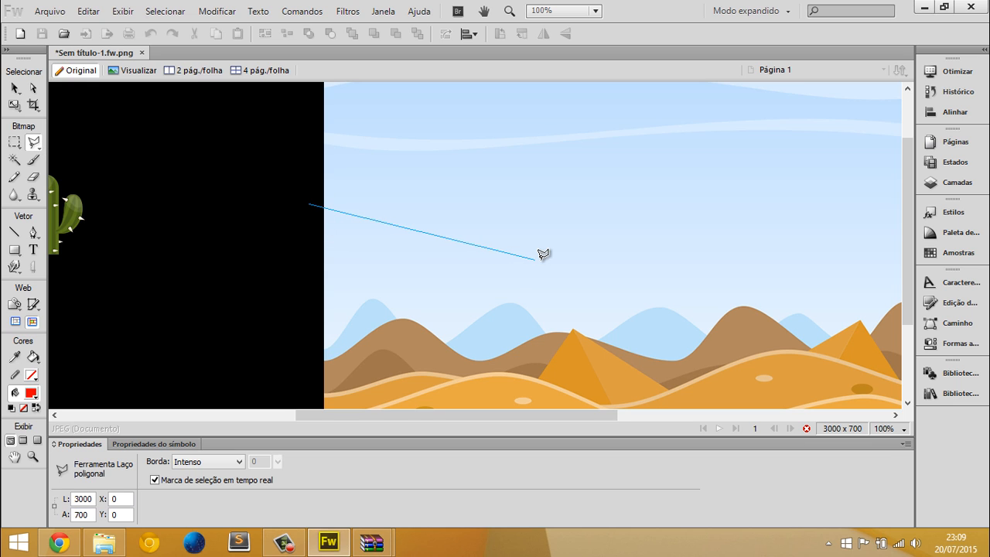
{"action": "double_click", "coordinate": [268, 229]}
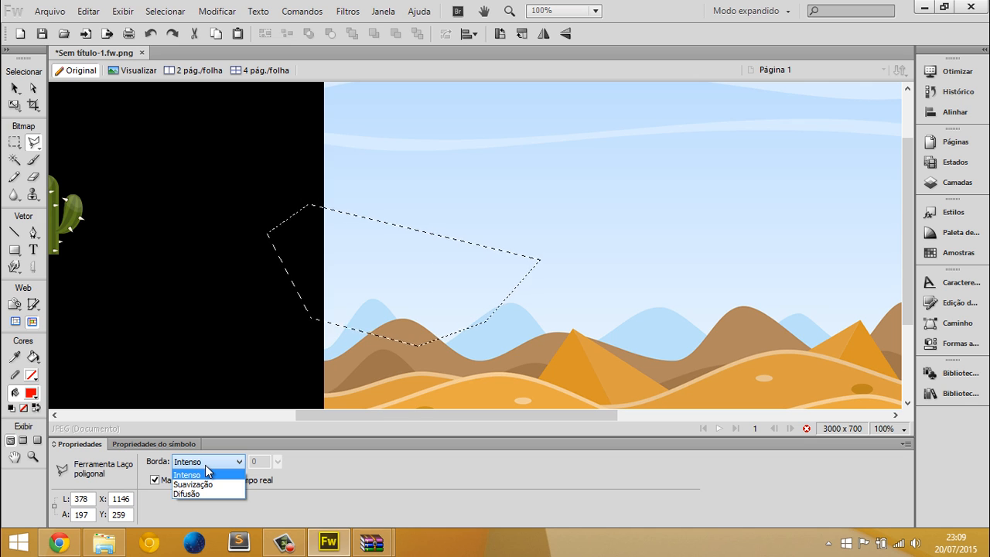
{"action": "left_click", "coordinate": [207, 473]}
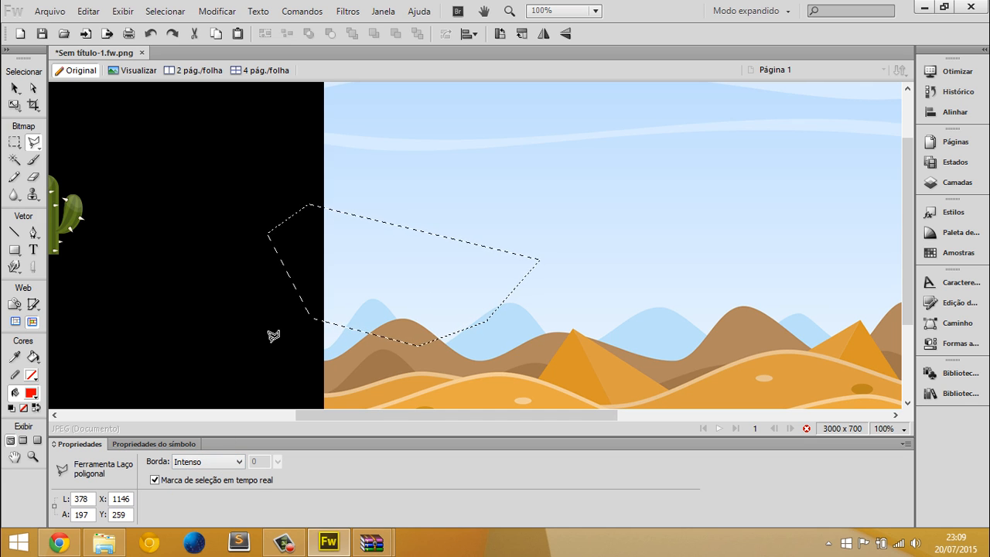
{"action": "key", "text": "Delete"}
{"action": "key", "text": "ctrl+d"}
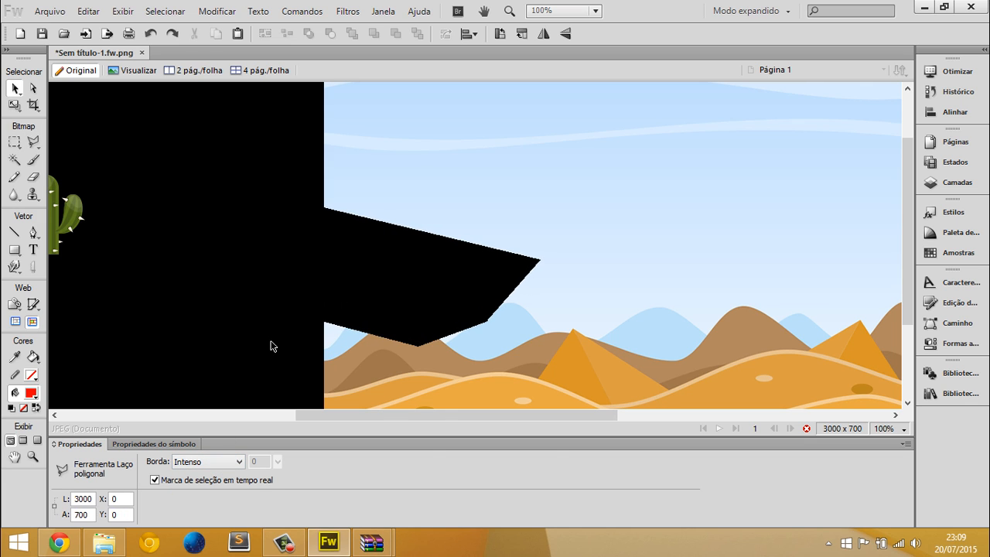
{"action": "key", "text": "ctrl+plus"}
{"action": "key", "text": "ctrl+plus"}
{"action": "scroll", "coordinate": [451, 268], "scroll_direction": "down", "scroll_amount": 3}
{"action": "key", "text": "ctrl+minus"}
{"action": "key", "text": "ctrl+minus"}
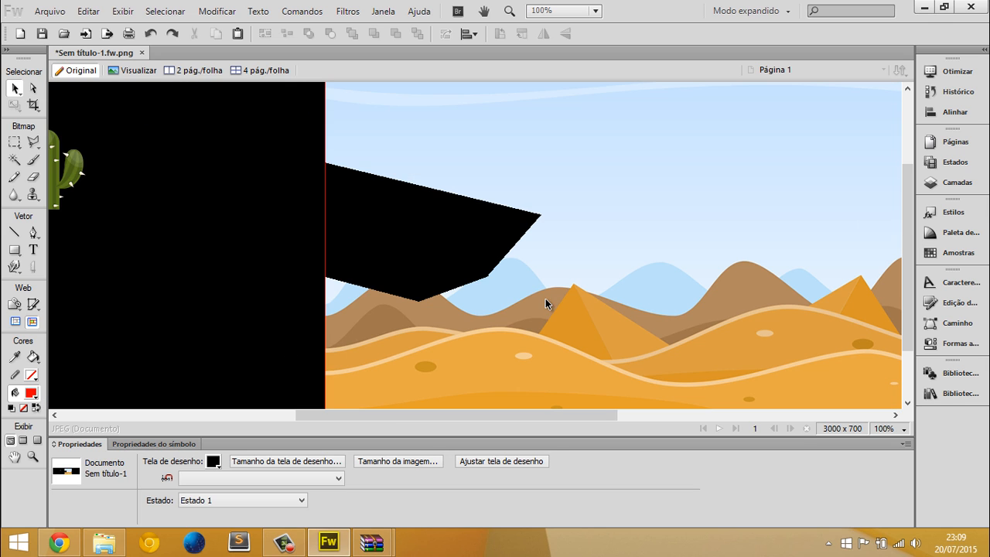
Undo the deletion of the polygonal area and clear its selection
{"action": "key", "text": "ctrl+z"}
{"action": "key", "text": "ctrl+z"}
{"action": "key", "text": "ctrl+z"}
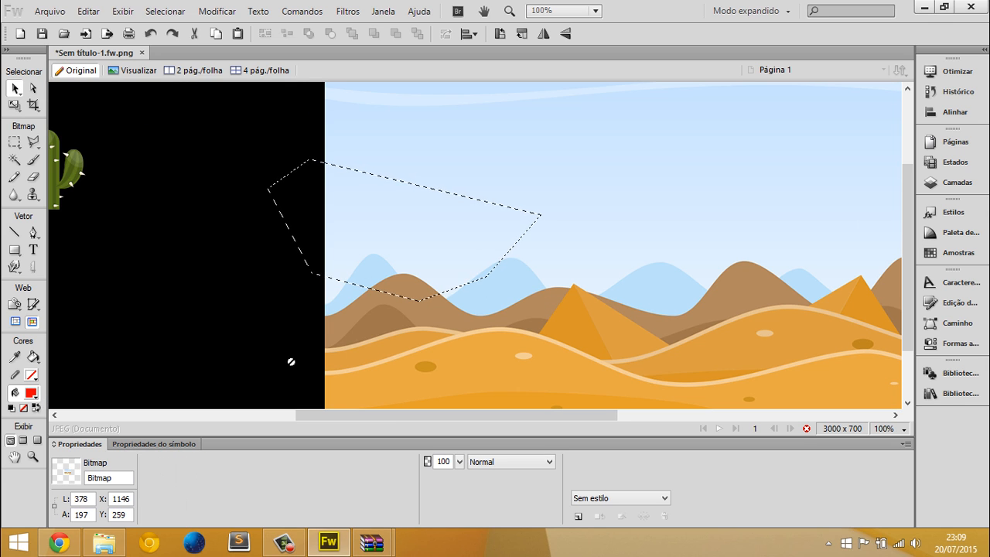
{"action": "key", "text": "ctrl+d"}
{"action": "key", "text": "v"}
Outline a four-sided area of about 375 by 167 px across the background's left edge, apply the Suavização border and delete the area
{"action": "left_click", "coordinate": [33, 145]}
{"action": "left_click", "coordinate": [246, 142]}
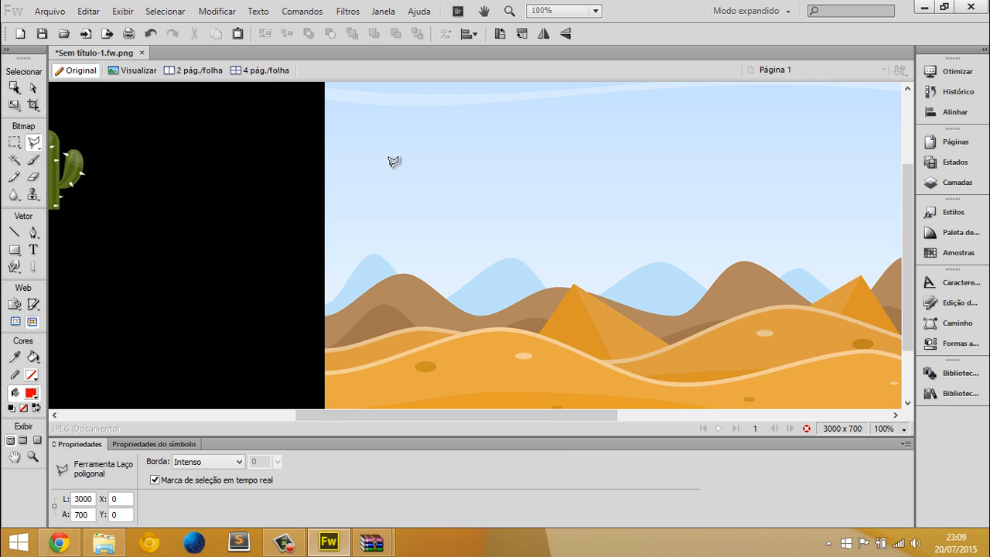
{"action": "left_click", "coordinate": [508, 190]}
{"action": "left_click", "coordinate": [472, 262]}
{"action": "double_click", "coordinate": [238, 253]}
{"action": "left_click", "coordinate": [228, 460]}
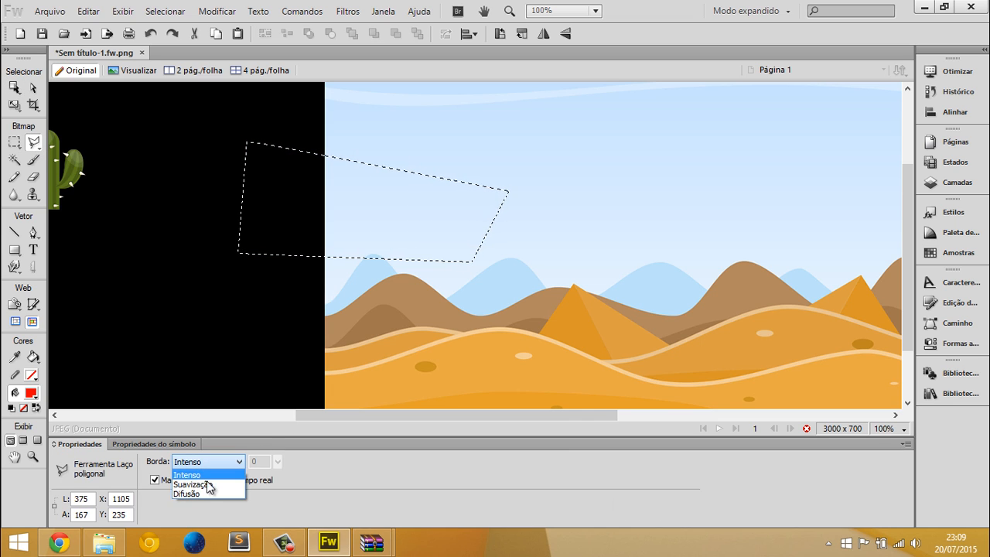
{"action": "left_click", "coordinate": [207, 481]}
{"action": "left_click", "coordinate": [210, 479]}
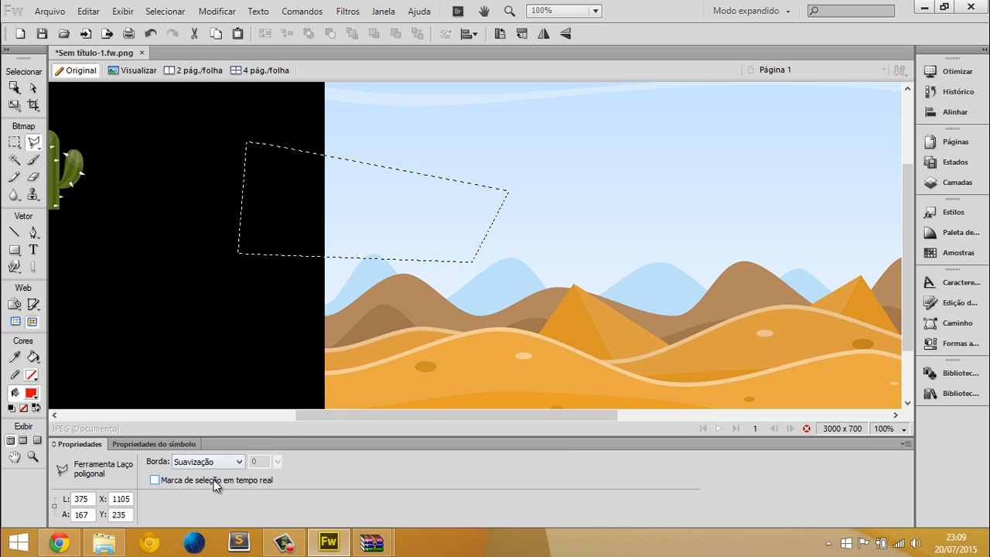
{"action": "key", "text": "ctrl+equal"}
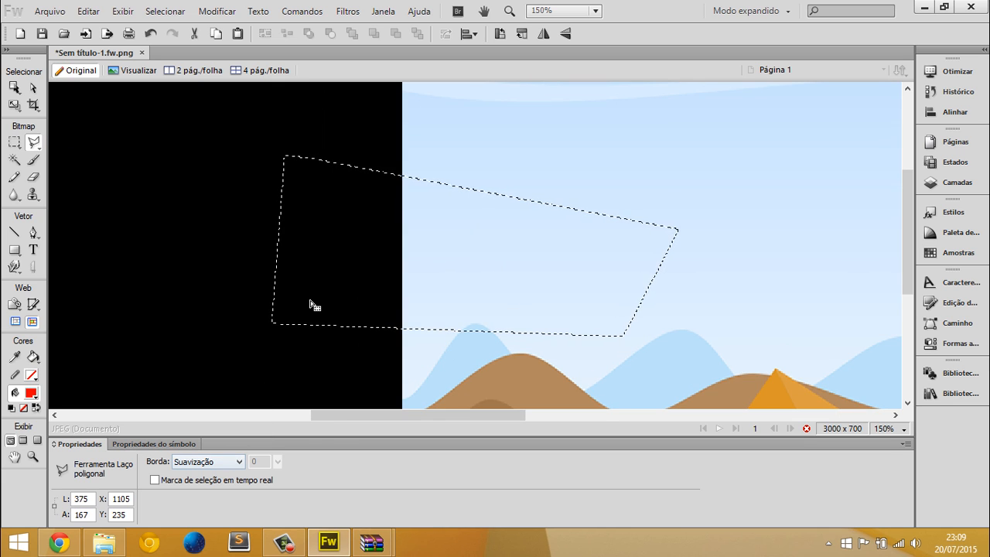
{"action": "key", "text": "Delete"}
{"action": "key", "text": "v"}
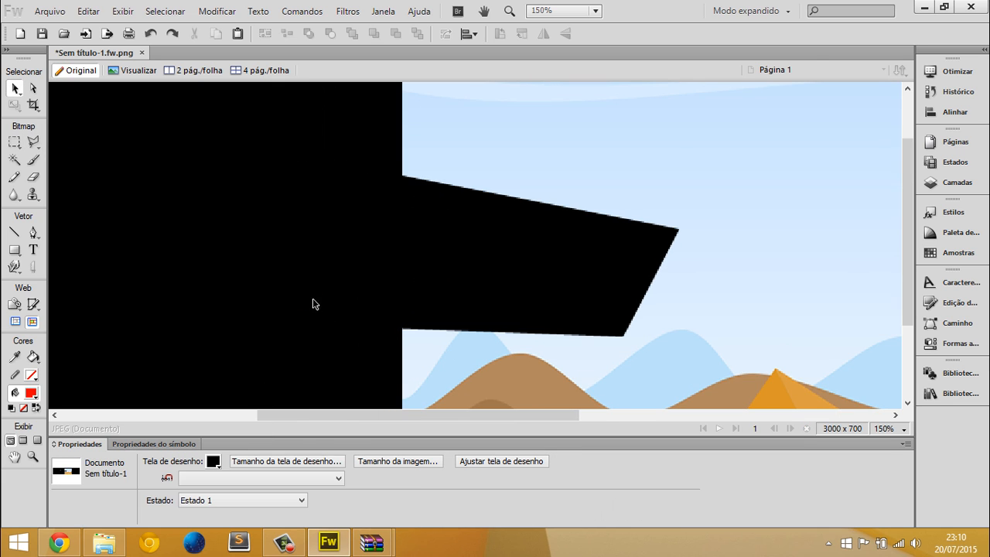
Undo the deletion of the four-sided area and clear the selection
{"action": "key", "text": "ctrl+minus"}
{"action": "key", "text": "ctrl+z"}
{"action": "key", "text": "ctrl+z"}
{"action": "key", "text": "ctrl+d"}
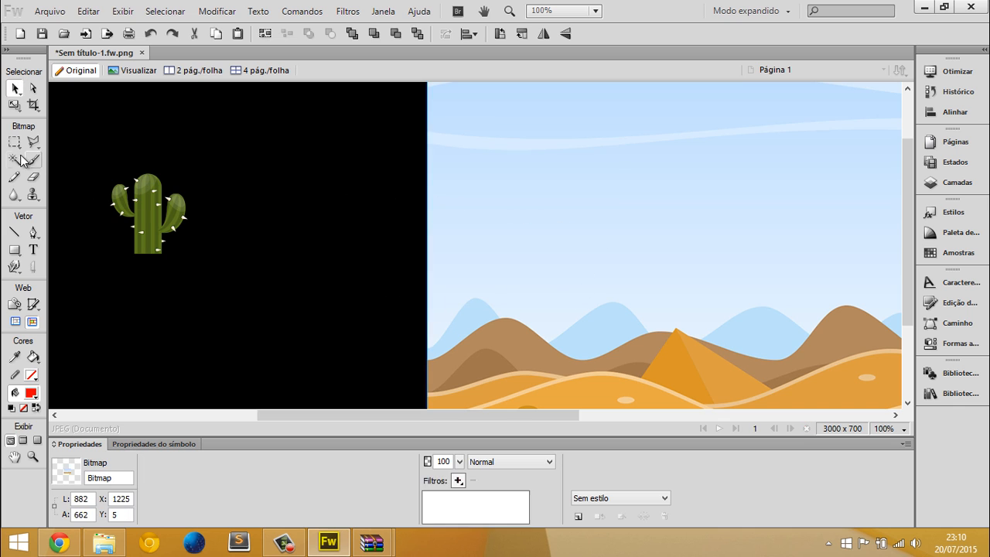
Select the lower sky with the Magic Wand at tolerance 17 and set the selection border to Difusão with a value of 10
{"action": "key", "text": "w"}
{"action": "left_click", "coordinate": [508, 193]}
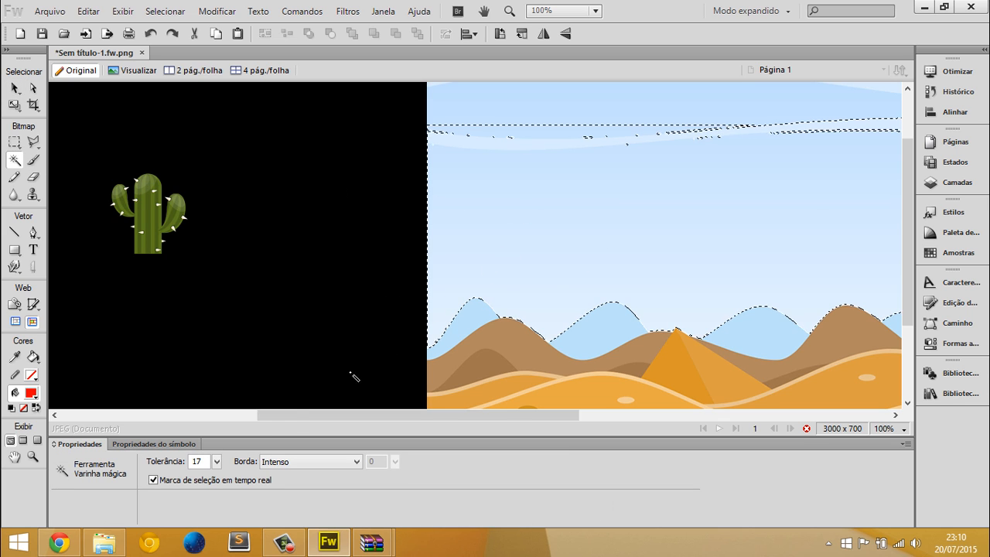
{"action": "left_click", "coordinate": [279, 463]}
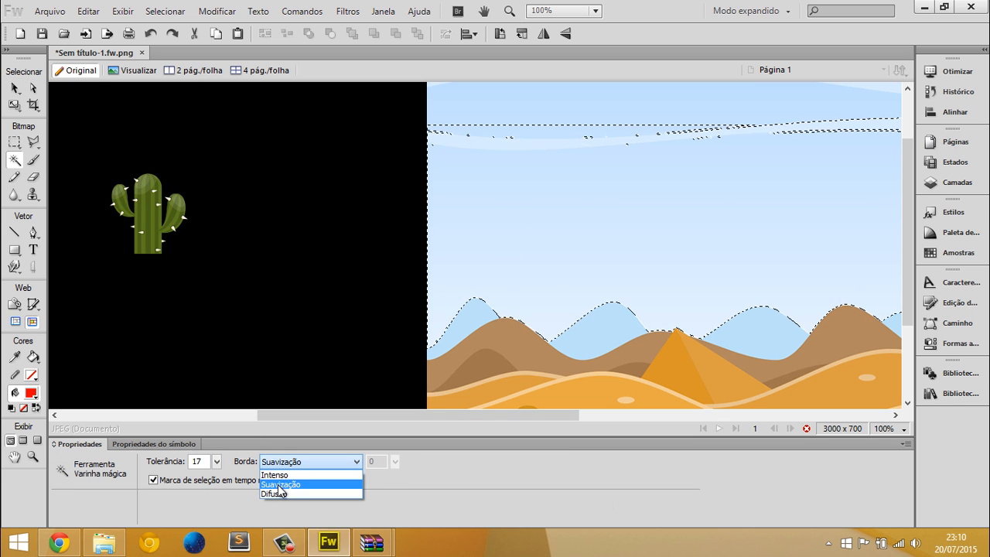
{"action": "left_click", "coordinate": [274, 493]}
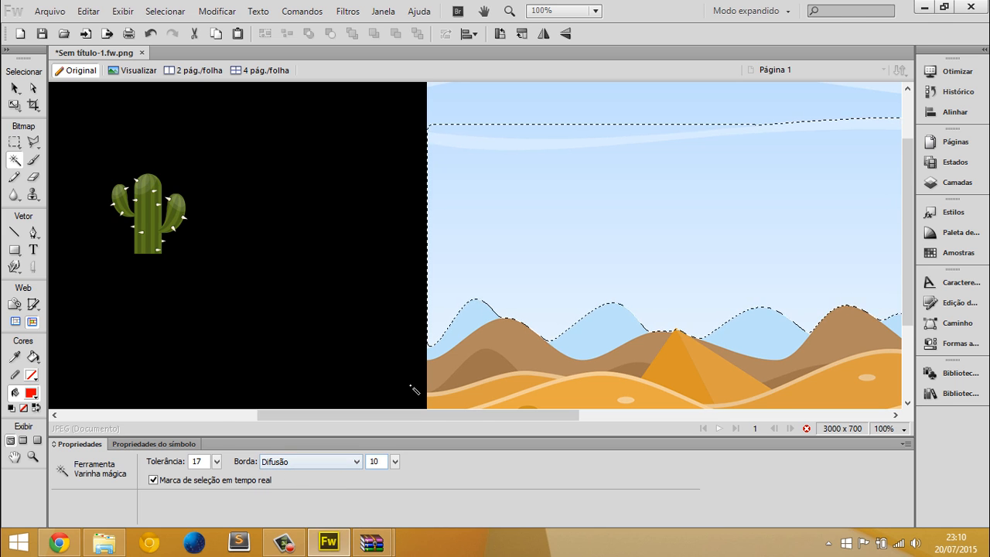
{"action": "key", "text": "ctrl+equal"}
{"action": "key", "text": "ctrl+minus"}
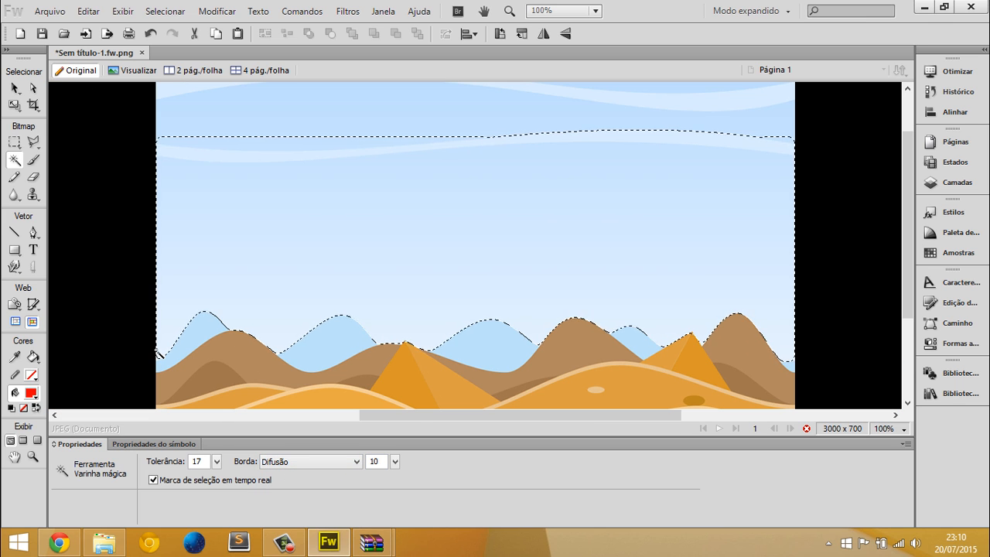
{"action": "key", "text": "ctrl+equal"}
{"action": "left_click_drag", "start_coordinate": [443, 418], "coordinate": [362, 418]}
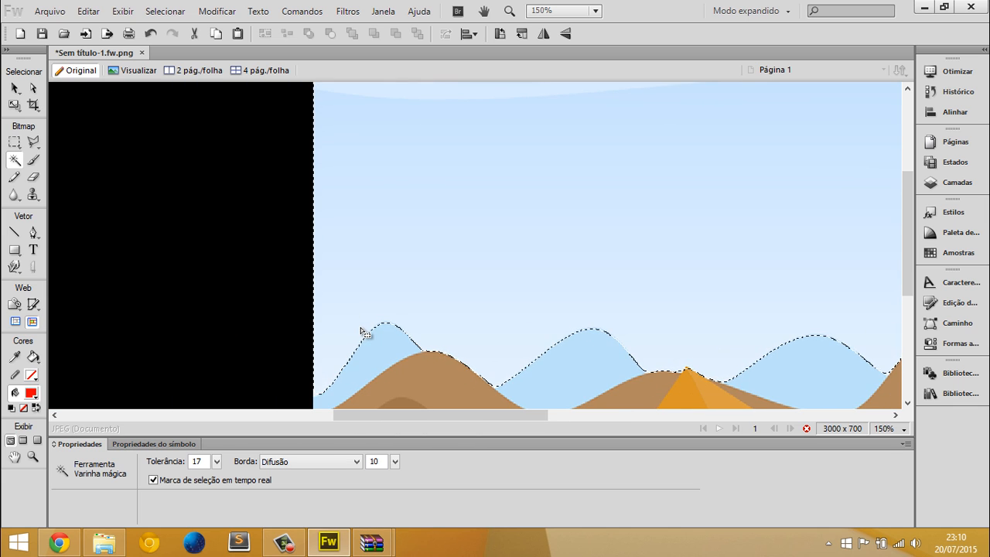
Delete the feathered sky selection, clear the selection and inspect the softened edges along the mountains
{"action": "key", "text": "ctrl+z"}
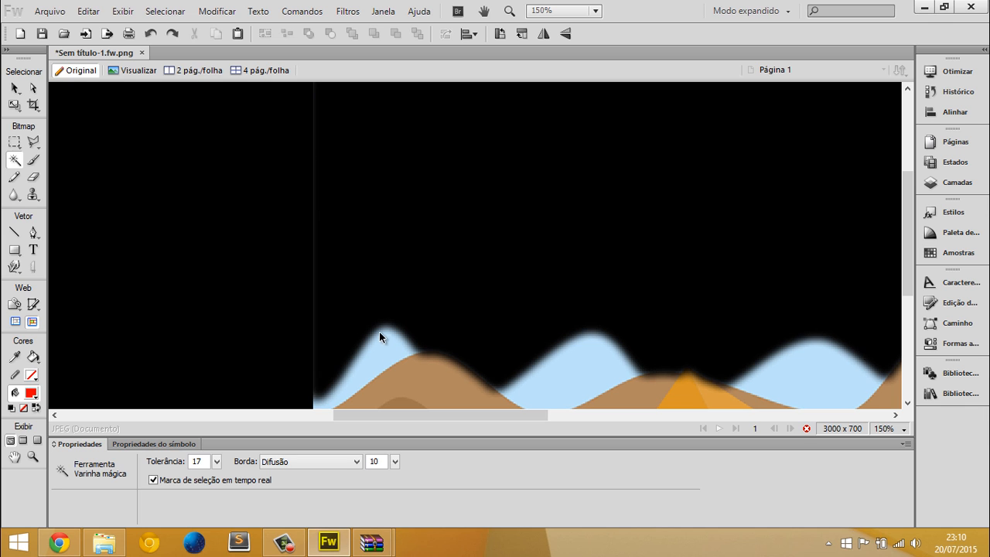
{"action": "key", "text": "ctrl+d"}
{"action": "key", "text": "v"}
{"action": "scroll", "coordinate": [234, 248], "scroll_direction": "down", "scroll_amount": 1}
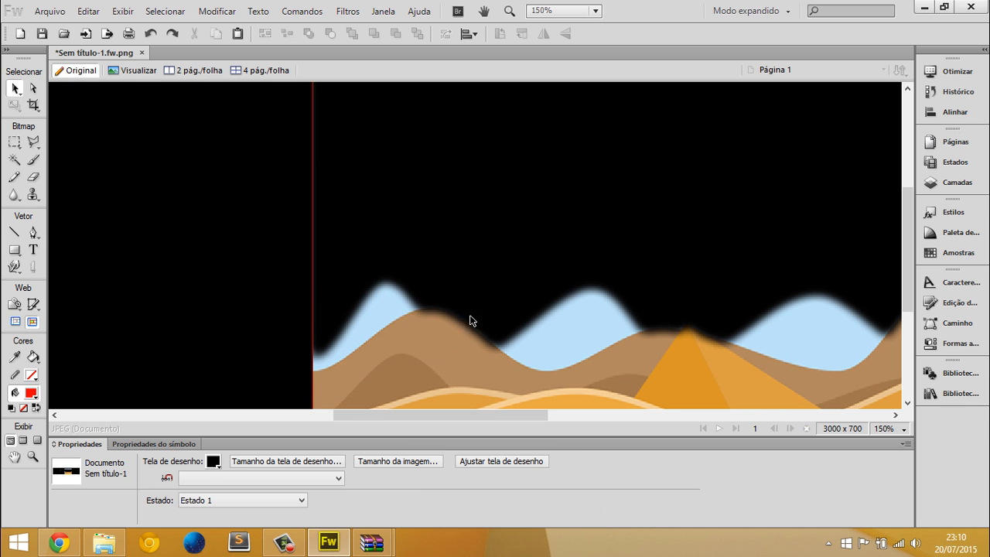
{"action": "key", "text": "ctrl+minus"}
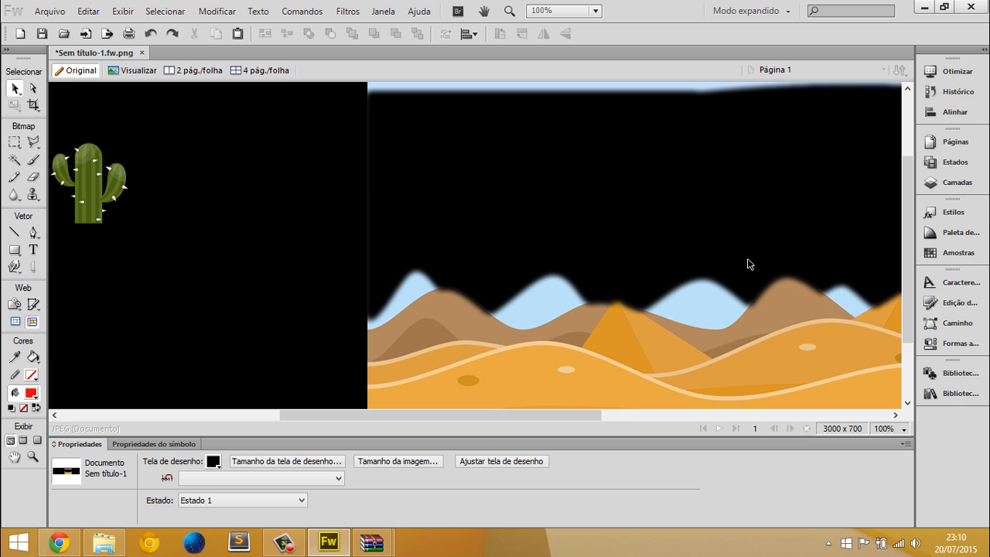
{"action": "scroll", "coordinate": [729, 227], "scroll_direction": "right", "scroll_amount": 6}
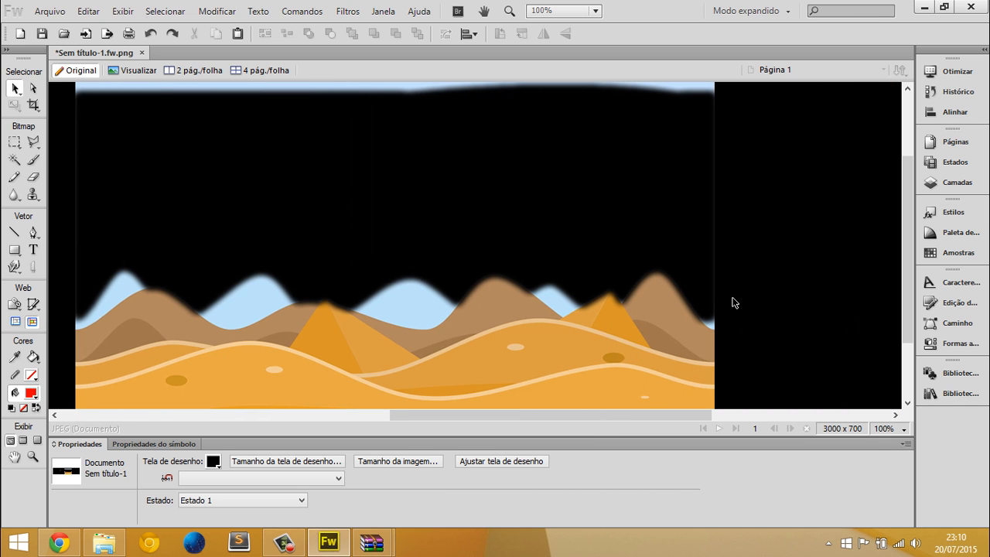
{"action": "scroll", "coordinate": [499, 315], "scroll_direction": "left", "scroll_amount": 2}
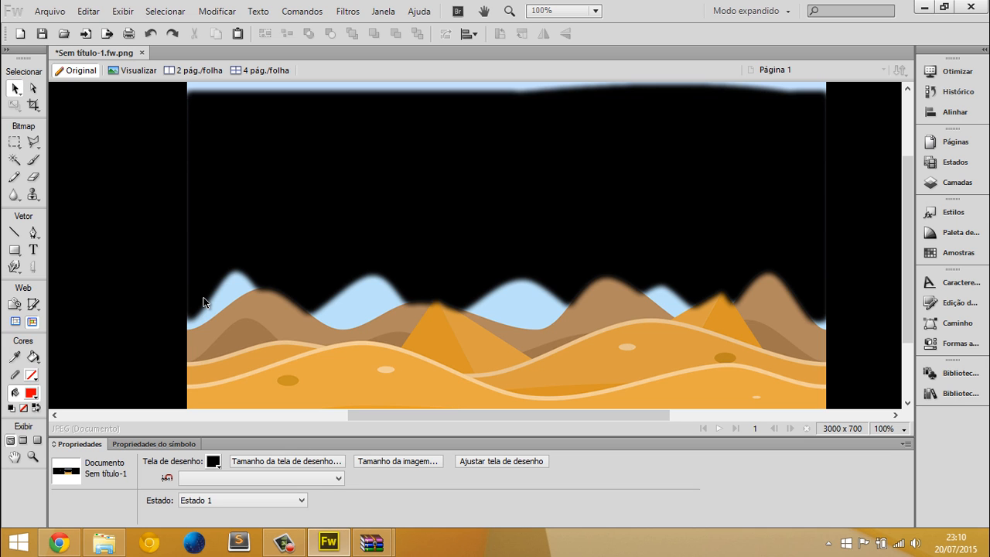
Set the canvas colour to the light blue sampled from the remaining sky between the mountains
{"action": "scroll", "coordinate": [204, 302], "scroll_direction": "up", "scroll_amount": 3}
{"action": "scroll", "coordinate": [129, 305], "scroll_direction": "down", "scroll_amount": 5}
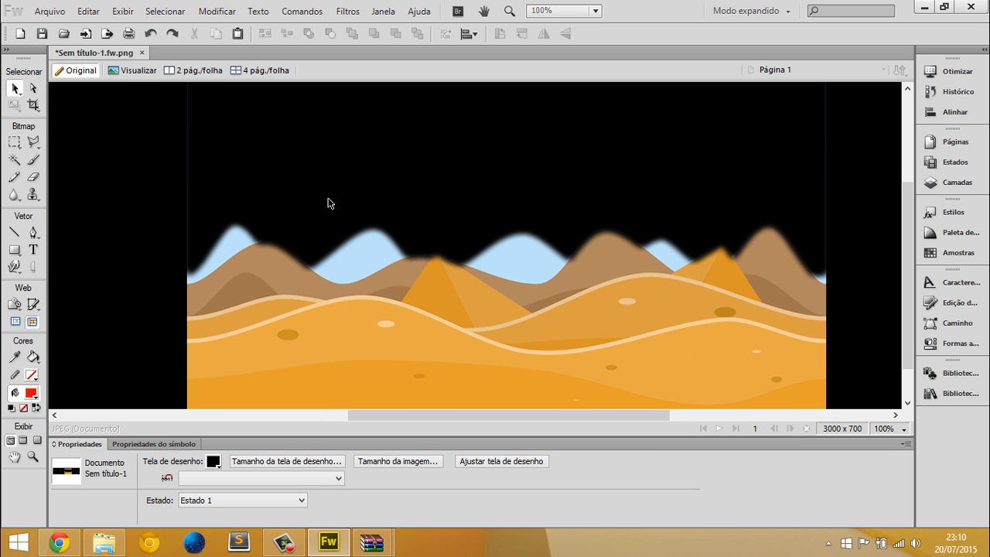
{"action": "scroll", "coordinate": [271, 309], "scroll_direction": "up", "scroll_amount": 1}
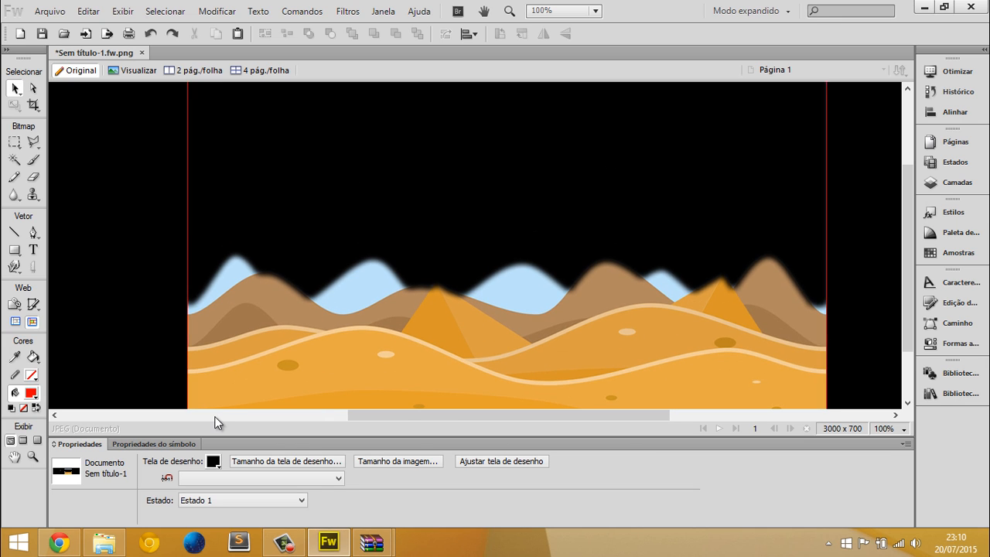
{"action": "left_click", "coordinate": [214, 462]}
{"action": "left_click", "coordinate": [504, 277]}
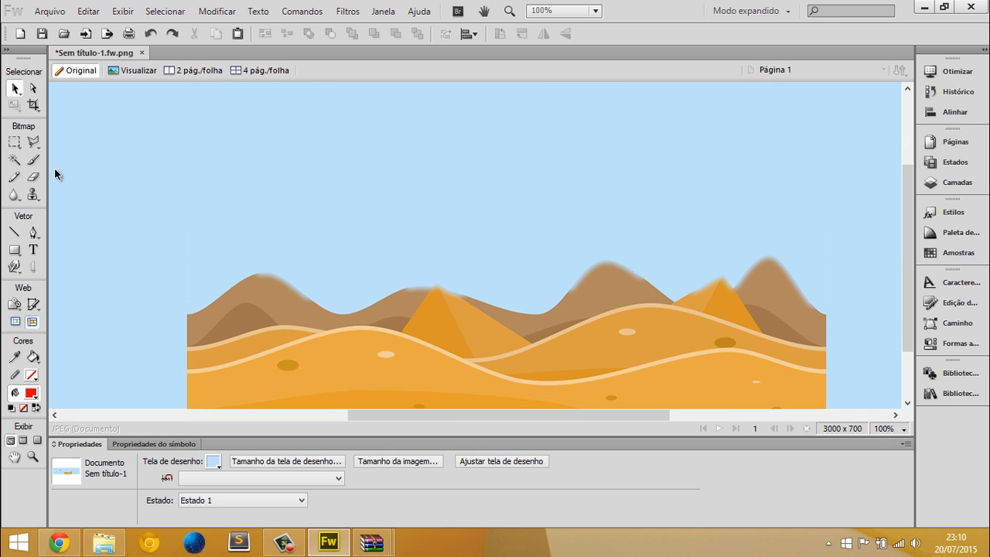
Paint looping freehand red strokes across the mountains with the Brush tool at size 18
{"action": "left_click", "coordinate": [34, 160]}
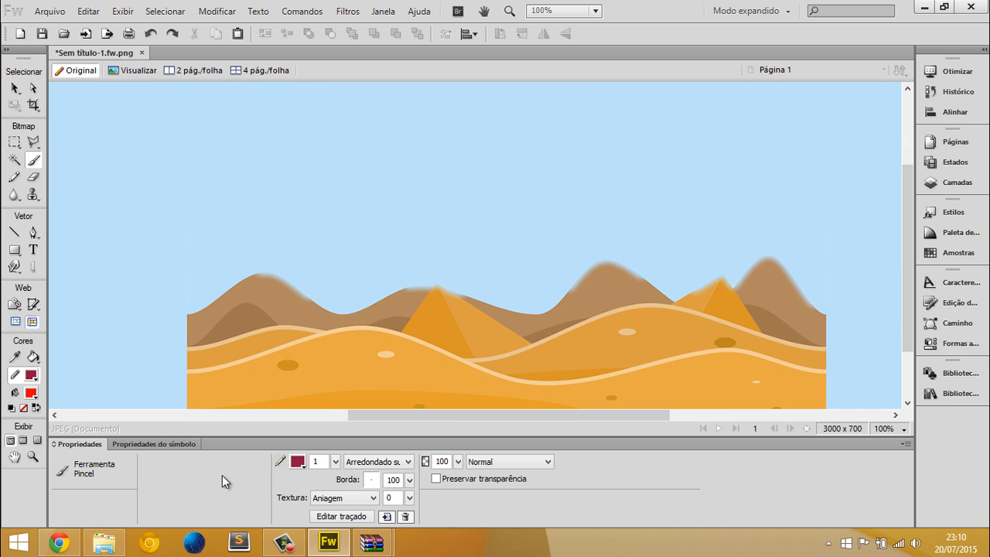
{"action": "left_click", "coordinate": [297, 462]}
{"action": "left_click", "coordinate": [456, 366]}
{"action": "left_click_drag", "start_coordinate": [337, 461], "coordinate": [338, 441]}
{"action": "mouse_move", "coordinate": [270, 297]}
{"action": "left_mouse_down"}
{"action": "mouse_move", "coordinate": [320, 292]}
{"action": "mouse_move", "coordinate": [490, 231]}
{"action": "mouse_move", "coordinate": [558, 268]}
{"action": "mouse_move", "coordinate": [463, 307]}
{"action": "left_mouse_up"}
{"action": "left_click", "coordinate": [15, 86]}
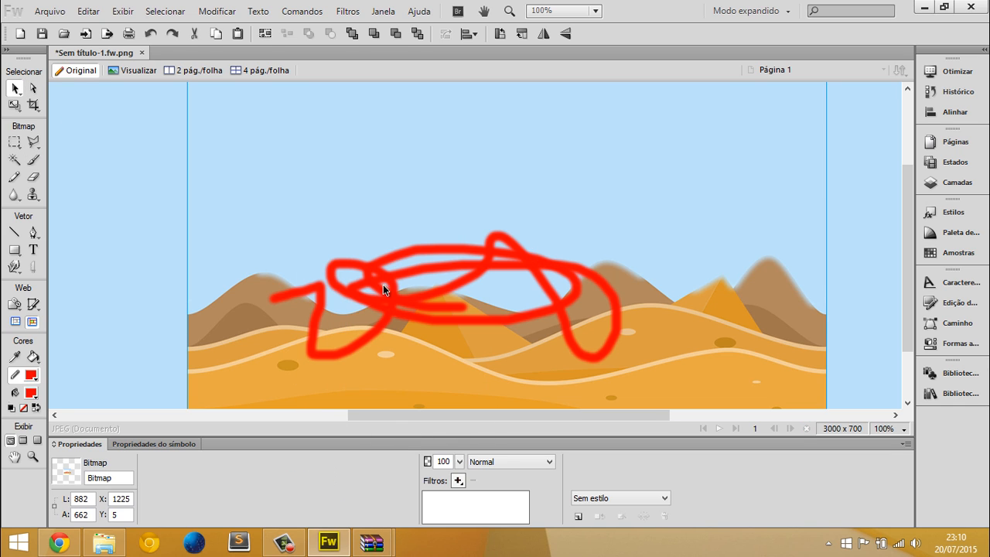
Move the background bitmap to about X 1537, Y -14 and paint a small red scribble on the empty canvas beside it
{"action": "left_click_drag", "start_coordinate": [382, 283], "coordinate": [610, 272]}
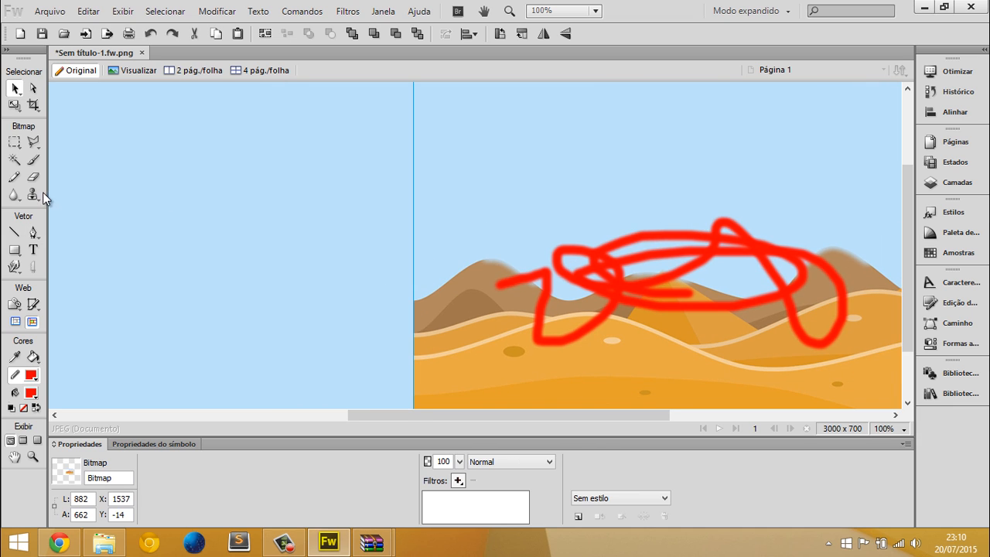
{"action": "left_click", "coordinate": [33, 160]}
{"action": "mouse_move", "coordinate": [230, 195]}
{"action": "left_mouse_down"}
{"action": "mouse_move", "coordinate": [198, 229]}
{"action": "mouse_move", "coordinate": [408, 209]}
{"action": "left_mouse_up"}
{"action": "left_click", "coordinate": [15, 87]}
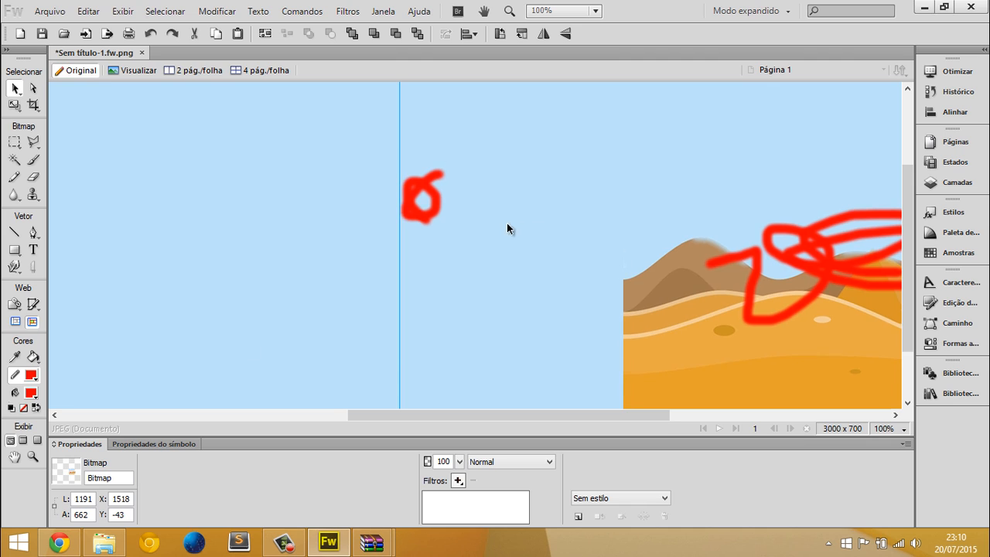
Erase the small red scribble and, with the Eraser at size 25, a winding strip through the background's leftmost mountains
{"action": "left_click", "coordinate": [34, 176]}
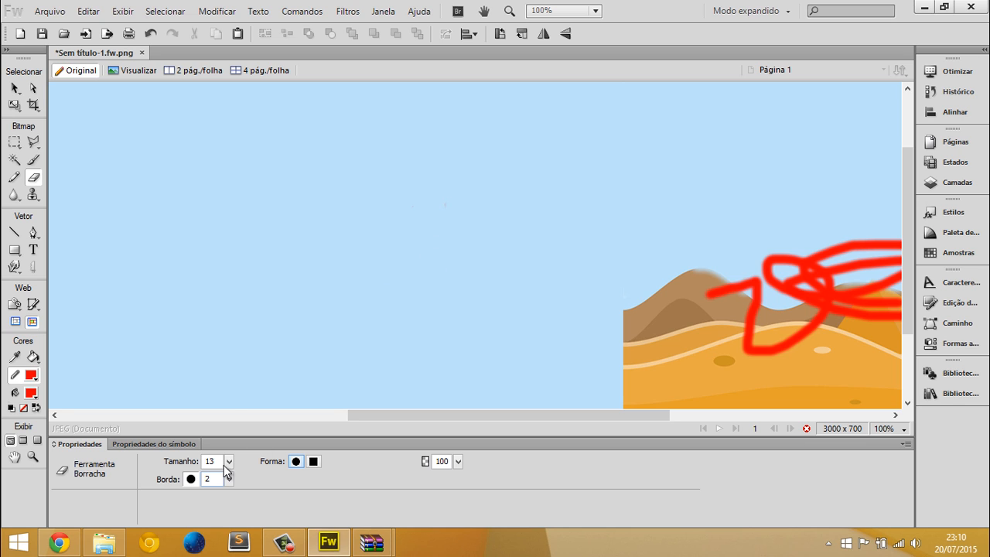
{"action": "left_click_drag", "start_coordinate": [229, 461], "coordinate": [236, 433]}
{"action": "mouse_move", "coordinate": [634, 321]}
{"action": "left_mouse_down"}
{"action": "mouse_move", "coordinate": [675, 319]}
{"action": "mouse_move", "coordinate": [650, 278]}
{"action": "mouse_move", "coordinate": [695, 294]}
{"action": "left_mouse_up"}
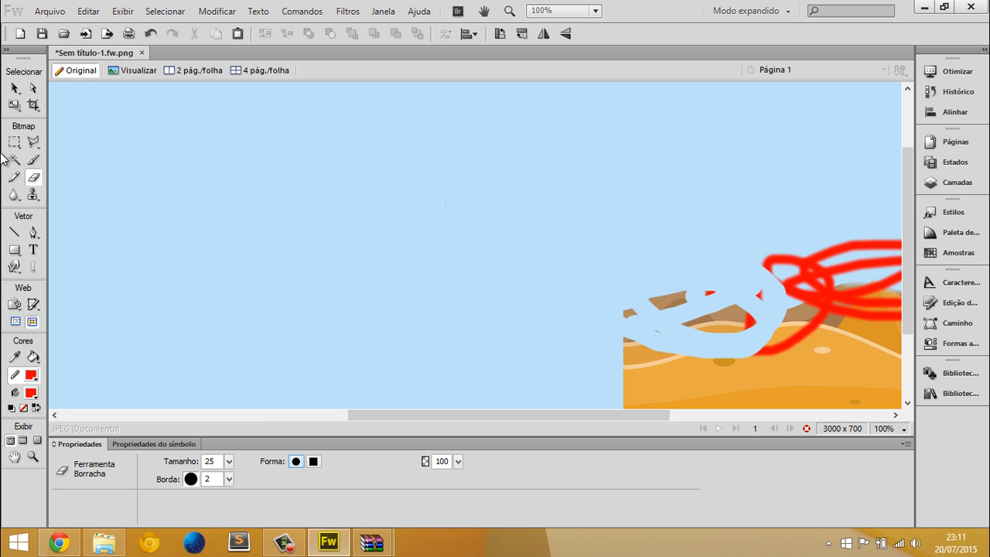
Move the background bitmap to about X 1198, Y -167
{"action": "left_click", "coordinate": [14, 91]}
{"action": "left_click_drag", "start_coordinate": [620, 344], "coordinate": [386, 267]}
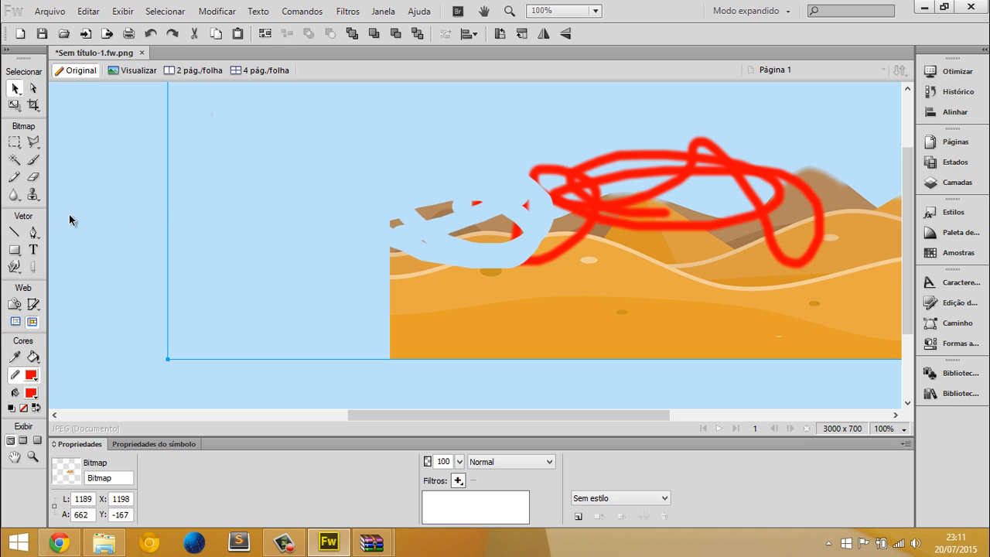
{"action": "scroll", "coordinate": [87, 219], "scroll_direction": "up", "scroll_amount": 2}
{"action": "scroll", "coordinate": [88, 219], "scroll_direction": "down", "scroll_amount": 2}
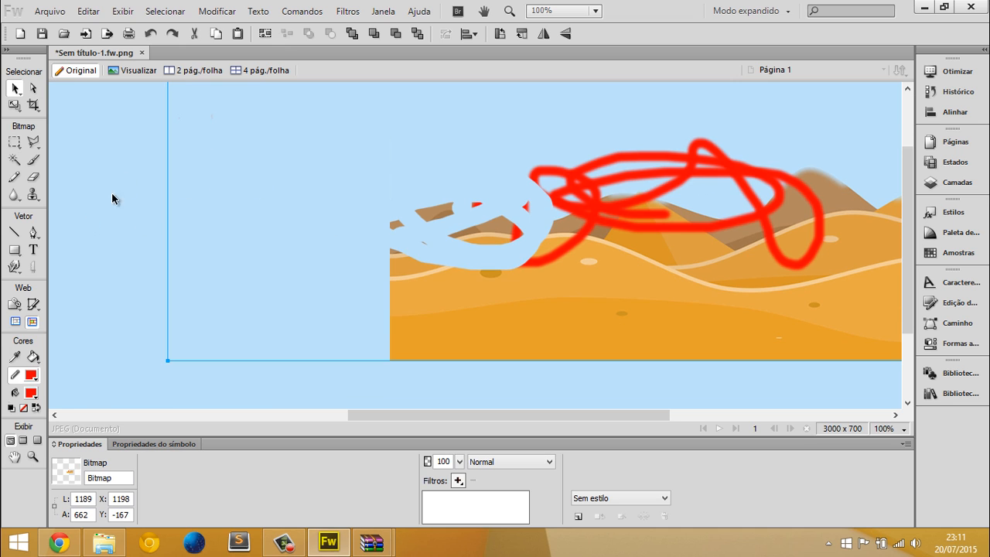
Draw a red rectangle about 210 by 135 px beside the desert, remove its stroke and move it to about X 1058, Y 297
{"action": "left_click", "coordinate": [14, 249]}
{"action": "left_click", "coordinate": [54, 260]}
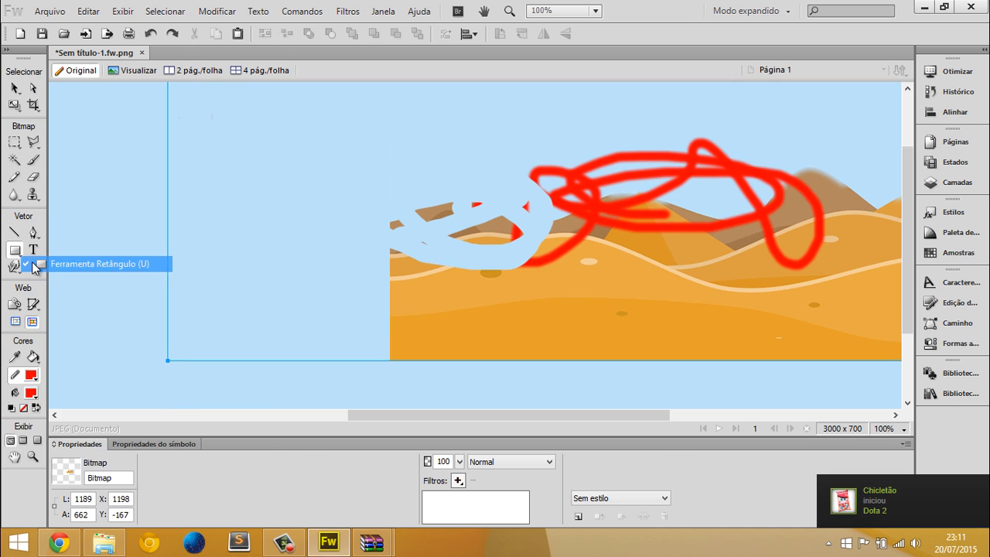
{"action": "left_click_drag", "start_coordinate": [96, 206], "coordinate": [249, 304]}
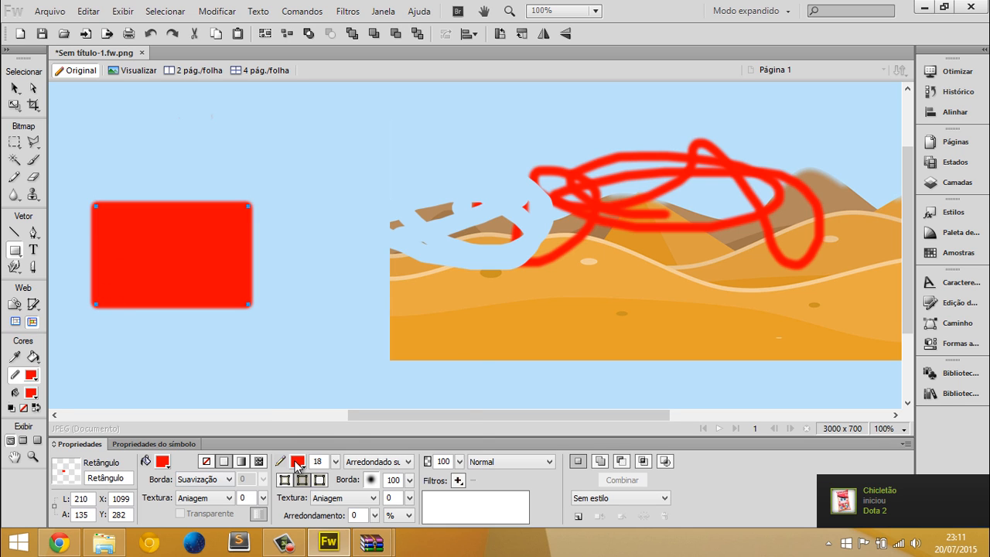
{"action": "left_click", "coordinate": [297, 462]}
{"action": "left_click", "coordinate": [316, 397]}
{"action": "left_click_drag", "start_coordinate": [166, 255], "coordinate": [135, 266]}
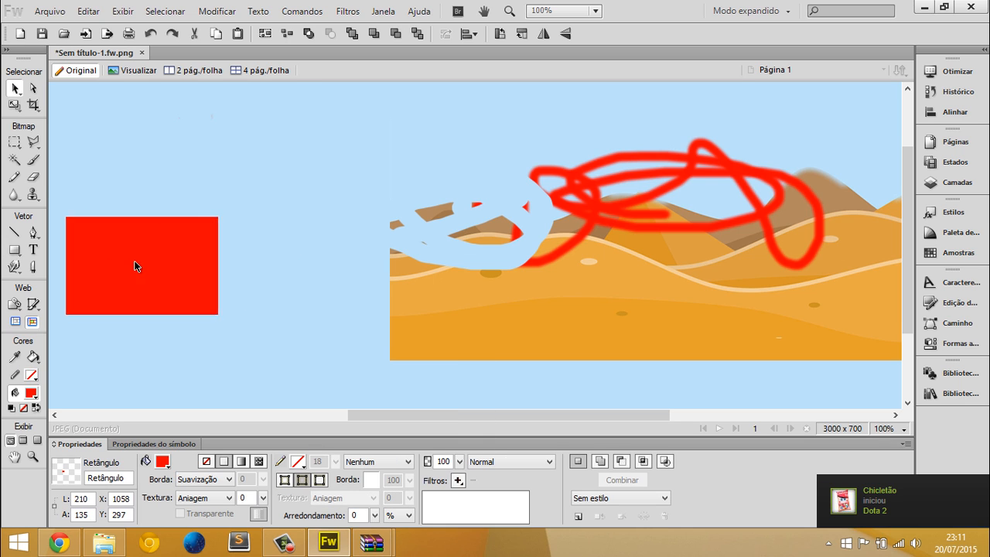
Erase a hooked patch of sand near the dunes' left edge with the round Eraser at size 25
{"action": "left_click", "coordinate": [31, 180]}
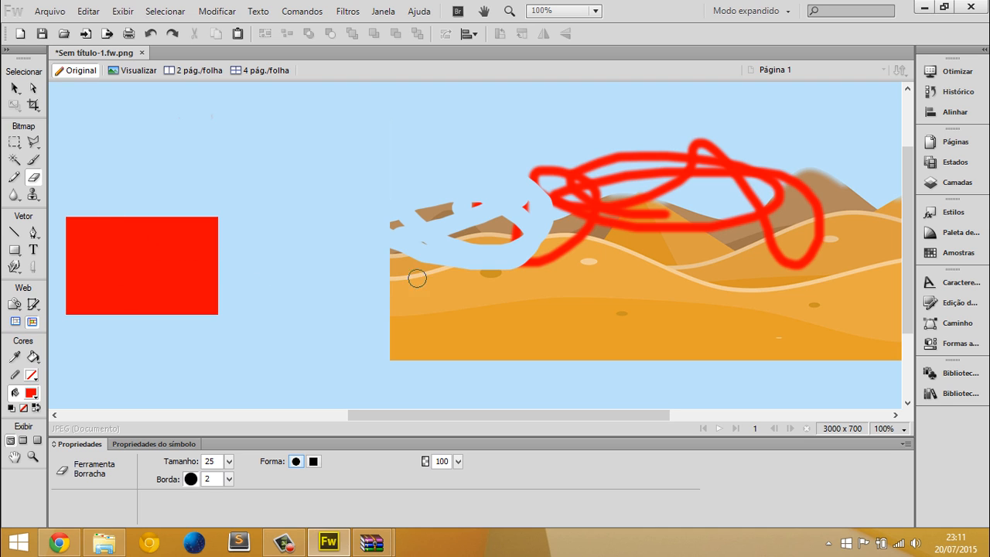
{"action": "mouse_move", "coordinate": [428, 287]}
{"action": "left_mouse_down"}
{"action": "mouse_move", "coordinate": [446, 280]}
{"action": "mouse_move", "coordinate": [423, 316]}
{"action": "left_mouse_up"}
{"action": "left_click", "coordinate": [15, 90]}
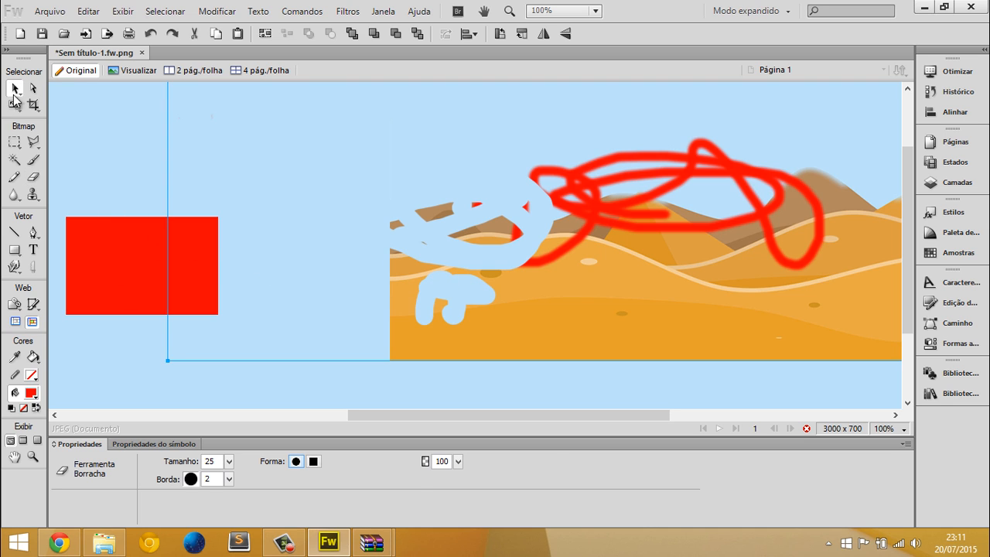
Move the red rectangle to about X 1168, Y 267 and examine the selection and modification commands, including converting its path to a marquee
{"action": "left_click", "coordinate": [101, 246]}
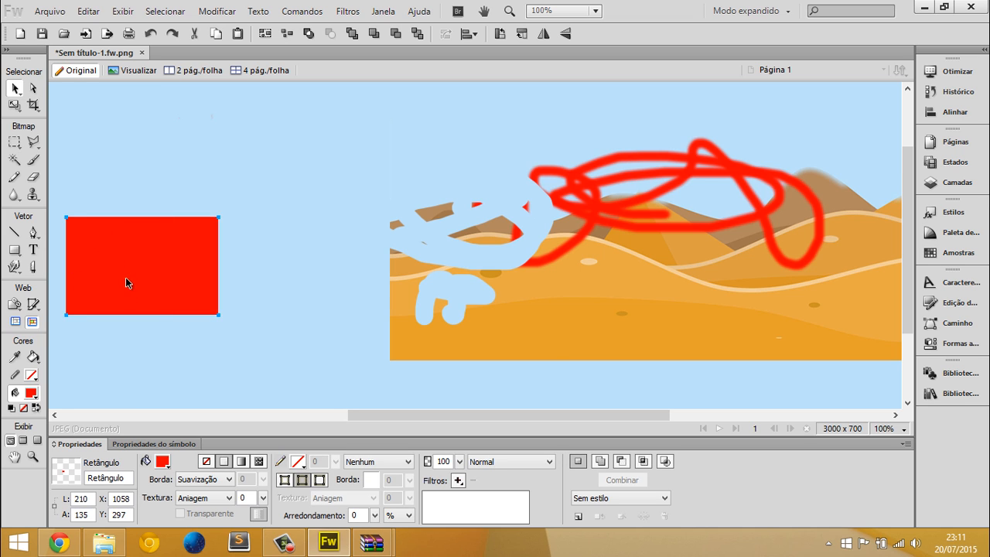
{"action": "left_click_drag", "start_coordinate": [125, 278], "coordinate": [205, 256]}
{"action": "left_click", "coordinate": [215, 12]}
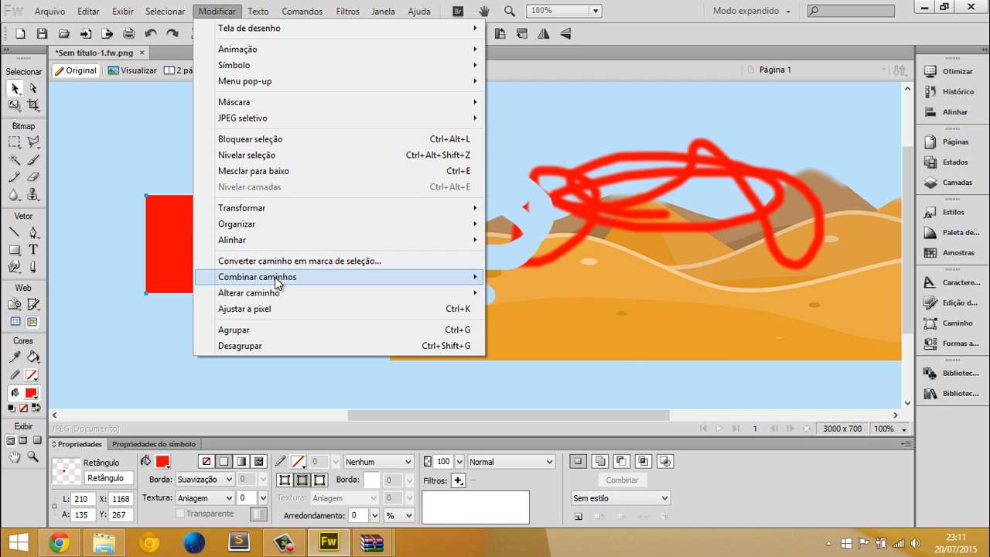
{"action": "mouse_move", "coordinate": [174, 19]}
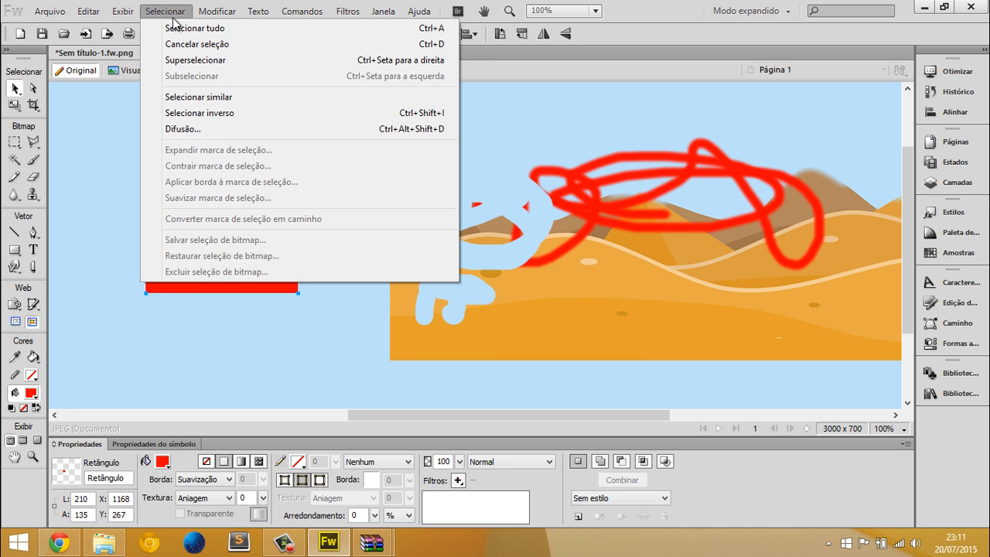
{"action": "mouse_move", "coordinate": [216, 16]}
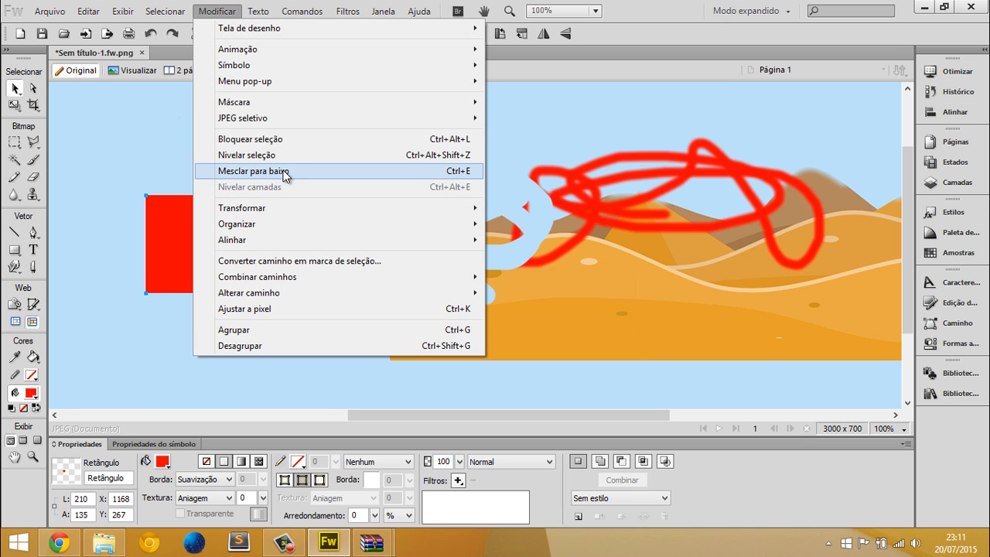
{"action": "mouse_move", "coordinate": [242, 122]}
{"action": "left_click", "coordinate": [316, 263]}
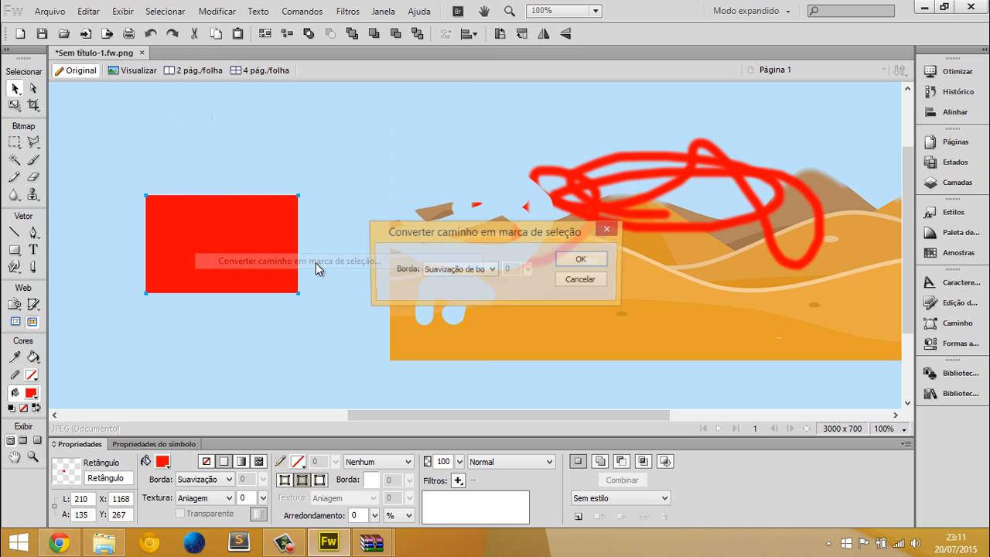
{"action": "left_click", "coordinate": [562, 282]}
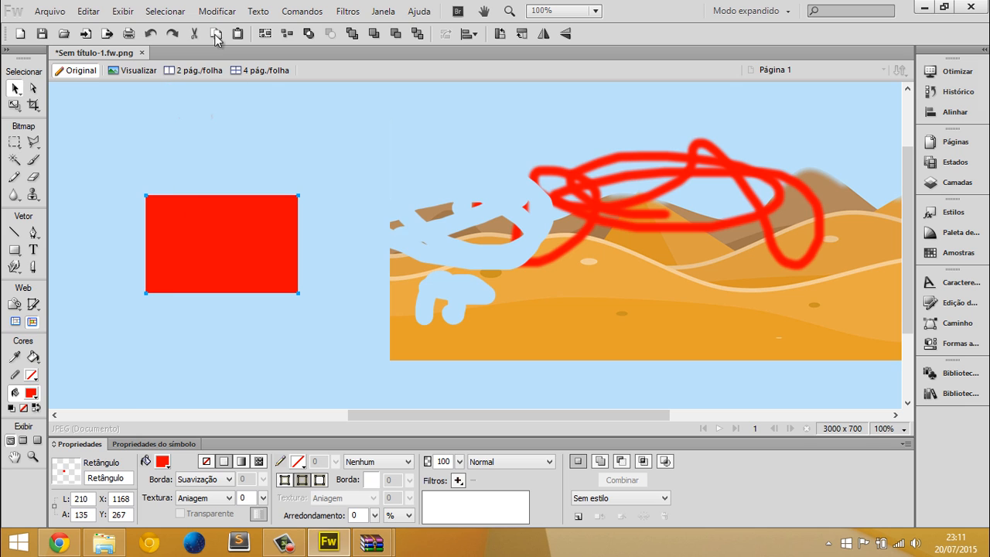
{"action": "left_click", "coordinate": [182, 13]}
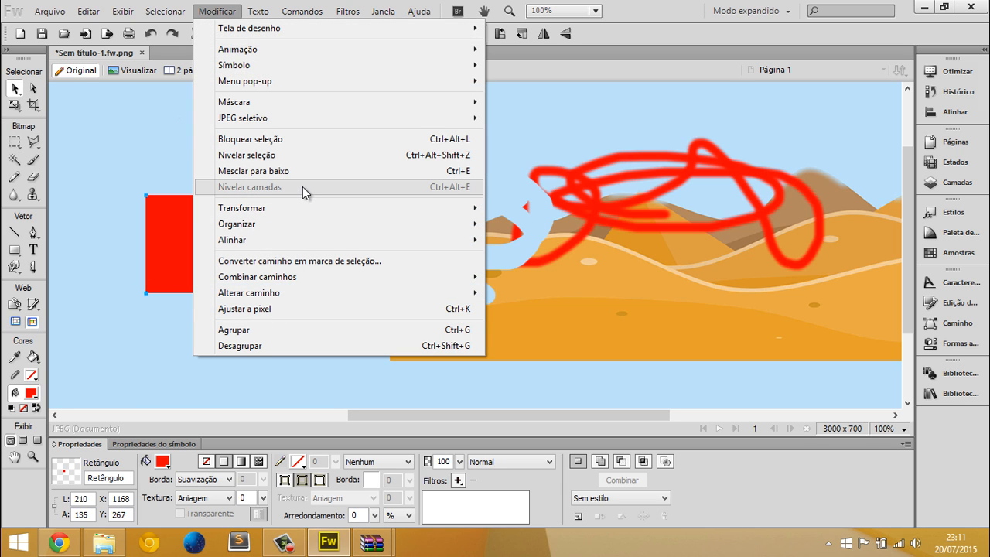
{"action": "mouse_move", "coordinate": [287, 117]}
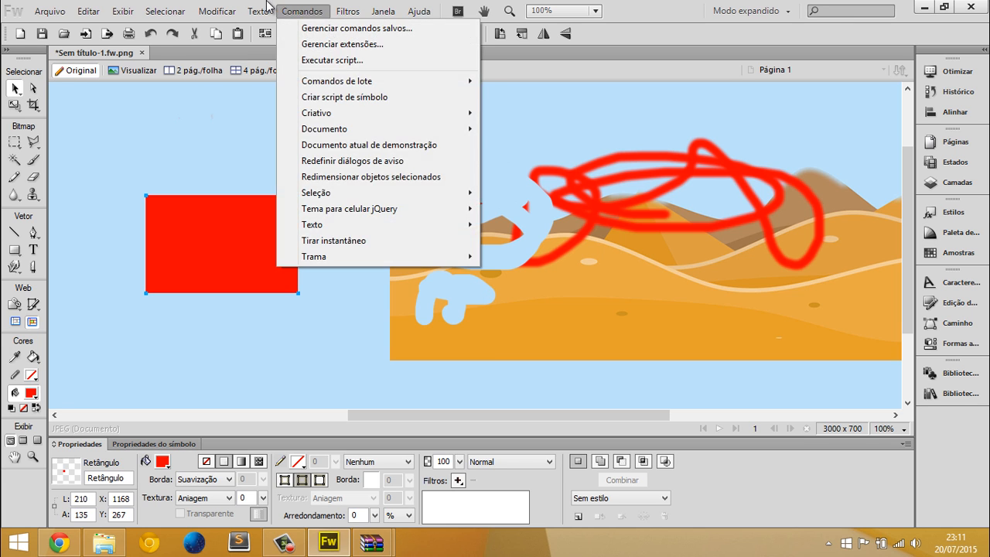
{"action": "mouse_move", "coordinate": [173, 15]}
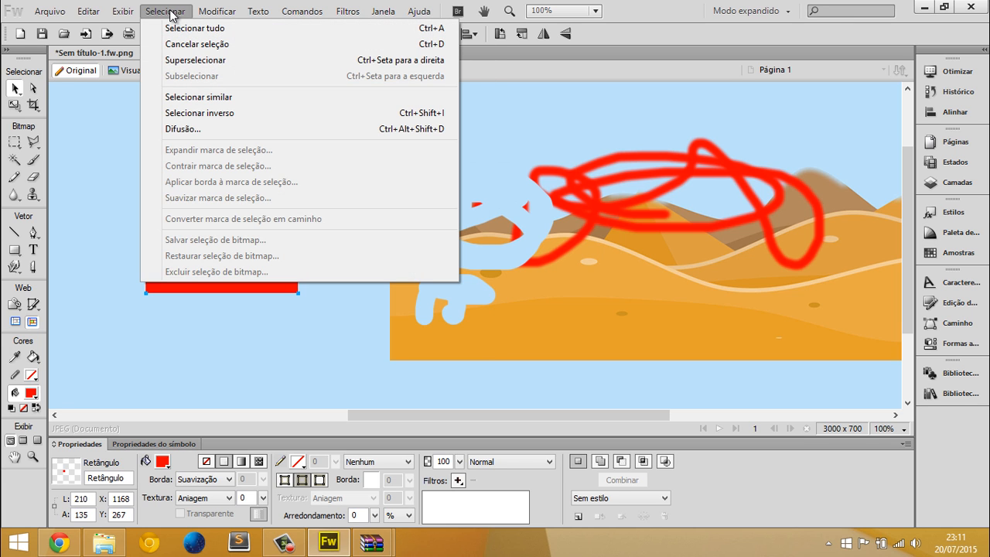
{"action": "mouse_move", "coordinate": [128, 18]}
Delete the red rectangle beside the desert background
{"action": "left_click", "coordinate": [90, 139]}
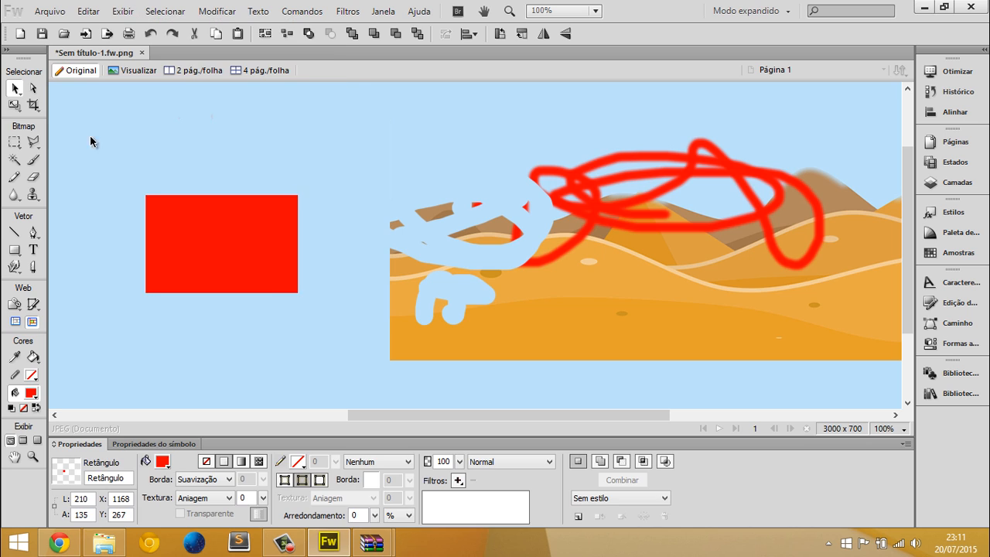
{"action": "left_click", "coordinate": [267, 280]}
{"action": "key", "text": "Delete"}
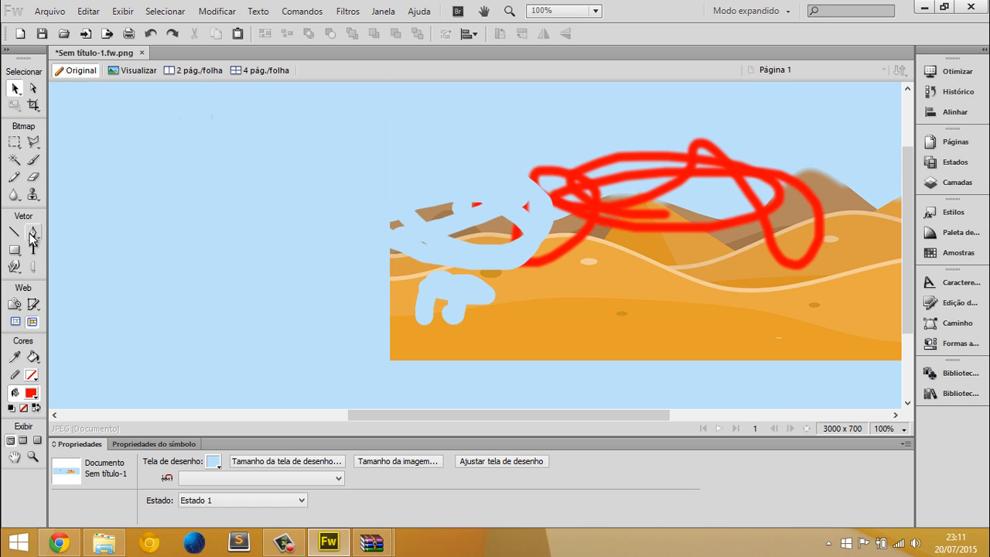
Scribble a thin red freehand line over the sand below the erased patch with the Pencil tool
{"action": "left_click", "coordinate": [15, 178]}
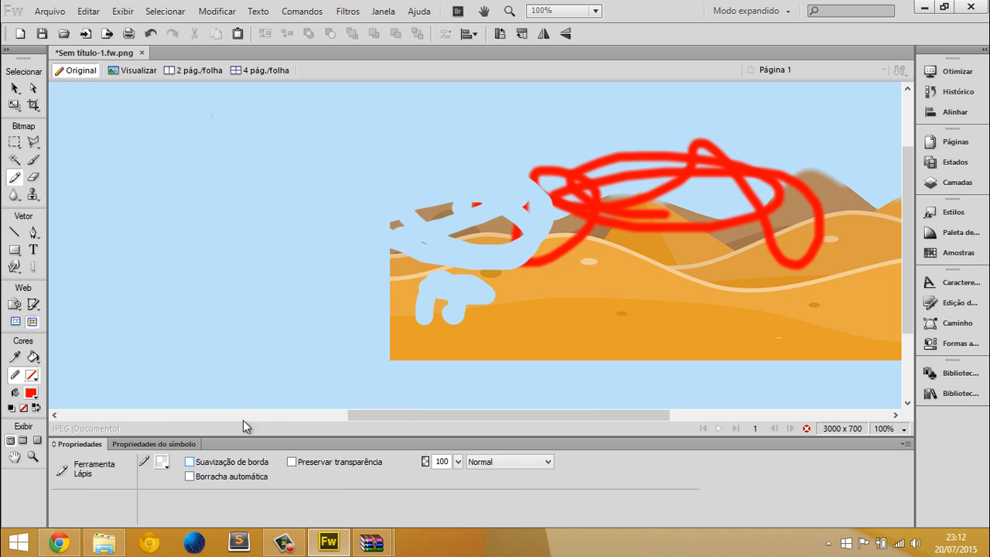
{"action": "left_click", "coordinate": [161, 464]}
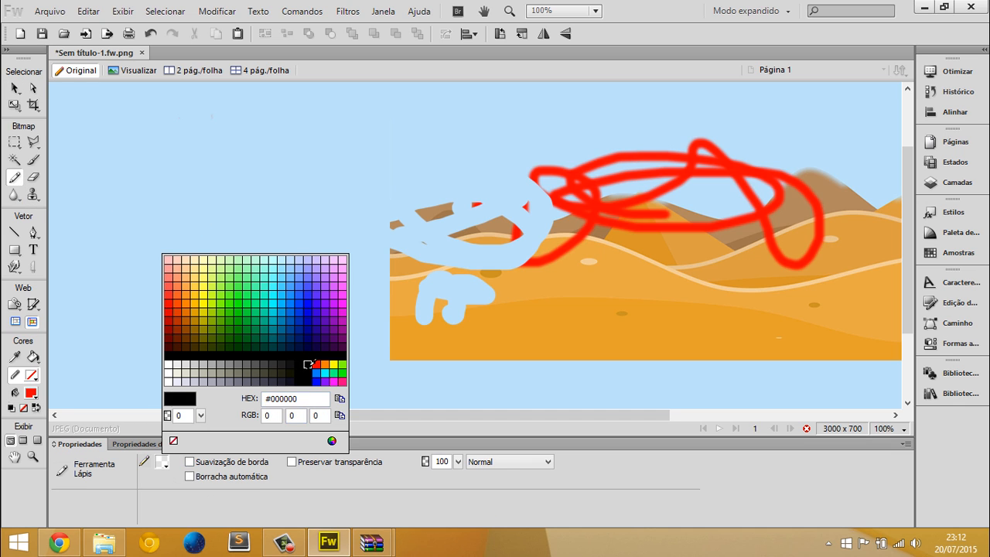
{"action": "left_click", "coordinate": [312, 364]}
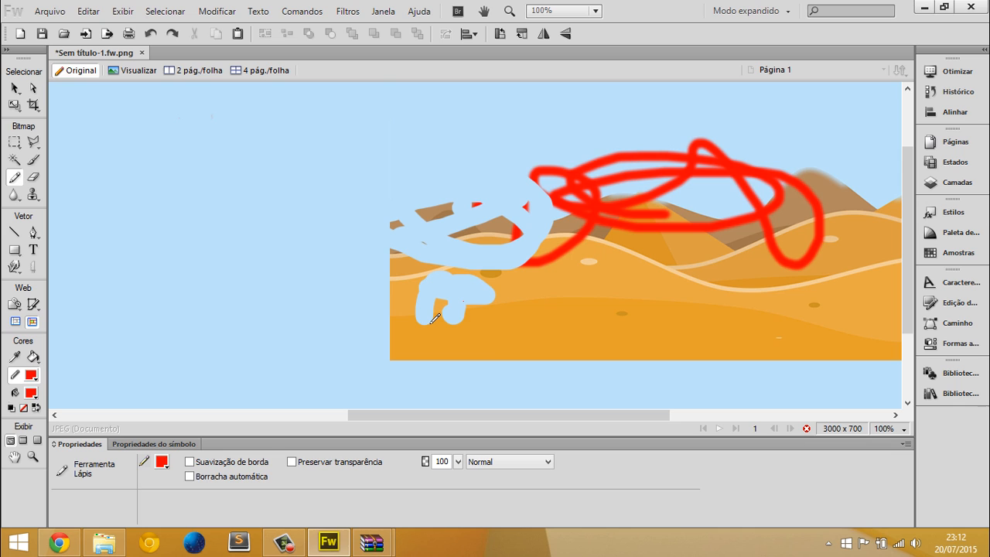
{"action": "left_click", "coordinate": [30, 195]}
{"action": "left_click", "coordinate": [54, 209]}
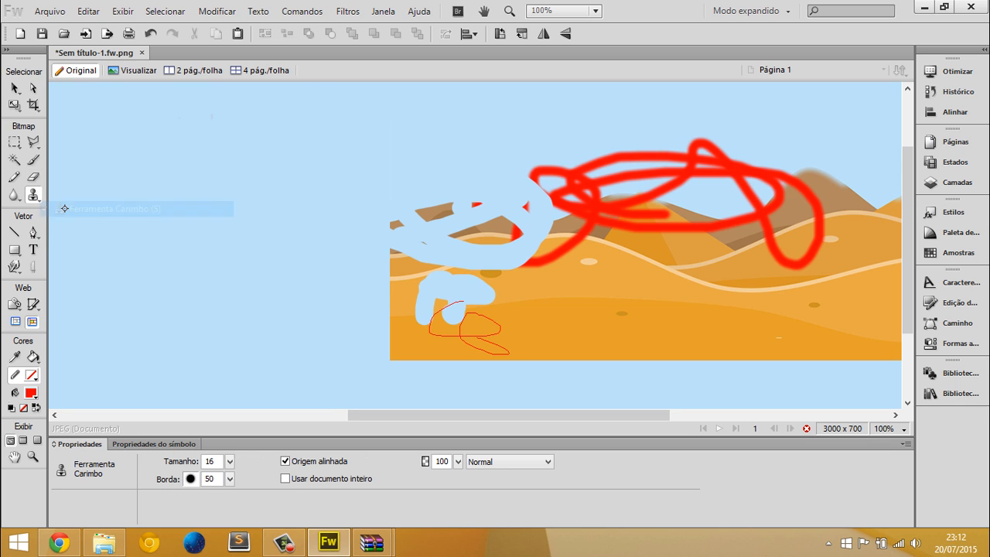
Switch to the png folder in File Explorer, check the Tile images and open the Objects folder
{"action": "left_click", "coordinate": [58, 542]}
{"action": "left_click", "coordinate": [103, 542]}
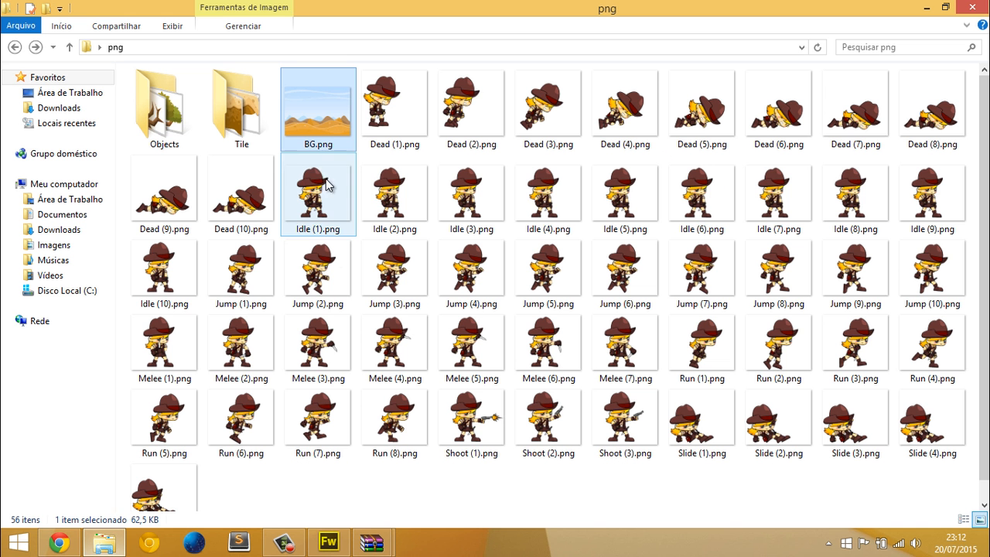
{"action": "left_click_drag", "start_coordinate": [320, 113], "coordinate": [239, 113]}
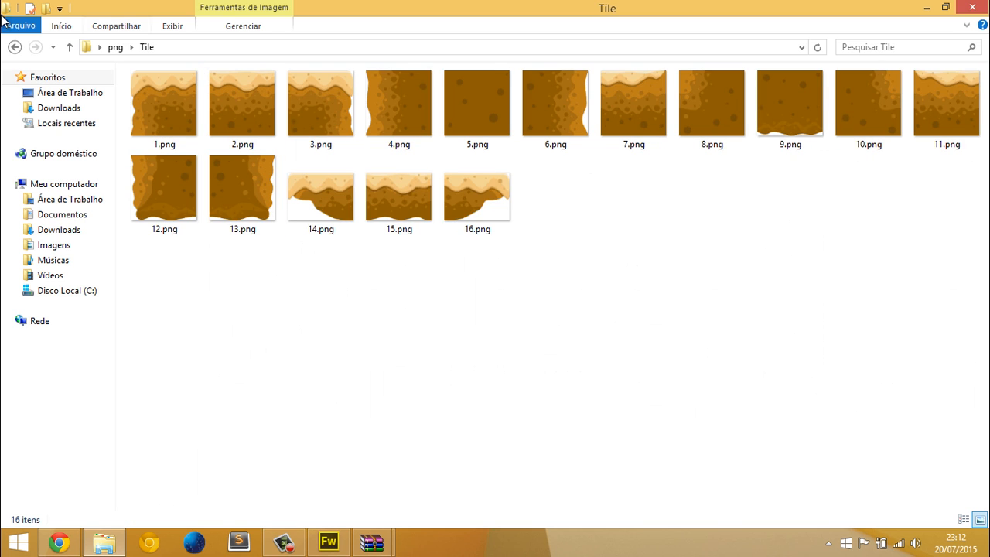
{"action": "left_click", "coordinate": [14, 48]}
{"action": "double_click", "coordinate": [166, 116]}
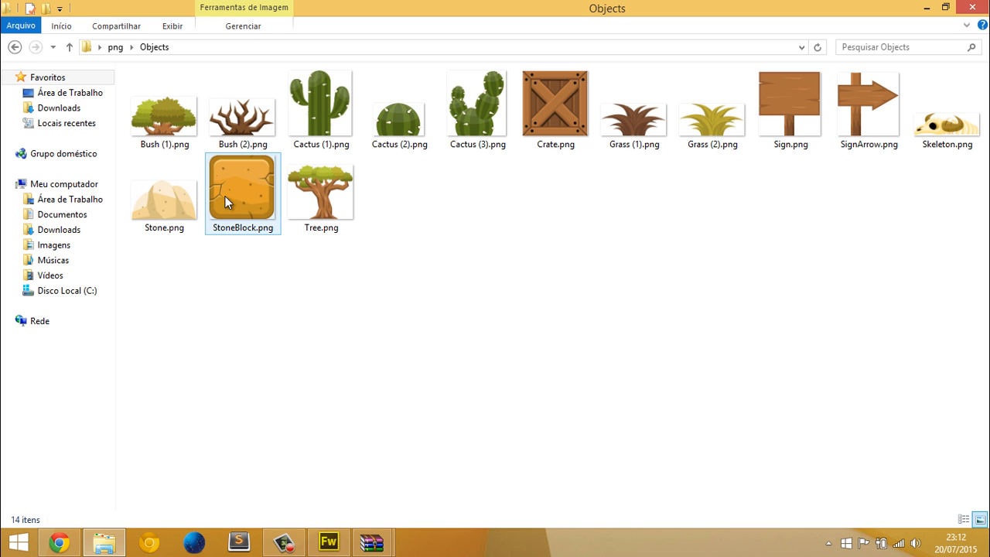
Bring Stone.png from the Objects folder into the Fireworks document and place it at about X 1264, Y 248
{"action": "left_click", "coordinate": [191, 223]}
{"action": "left_click_drag", "start_coordinate": [155, 192], "coordinate": [367, 258]}
{"action": "key", "text": "alt+Tab"}
{"action": "left_click_drag", "start_coordinate": [305, 207], "coordinate": [237, 226]}
{"action": "scroll", "coordinate": [395, 306], "scroll_direction": "up", "scroll_amount": 5}
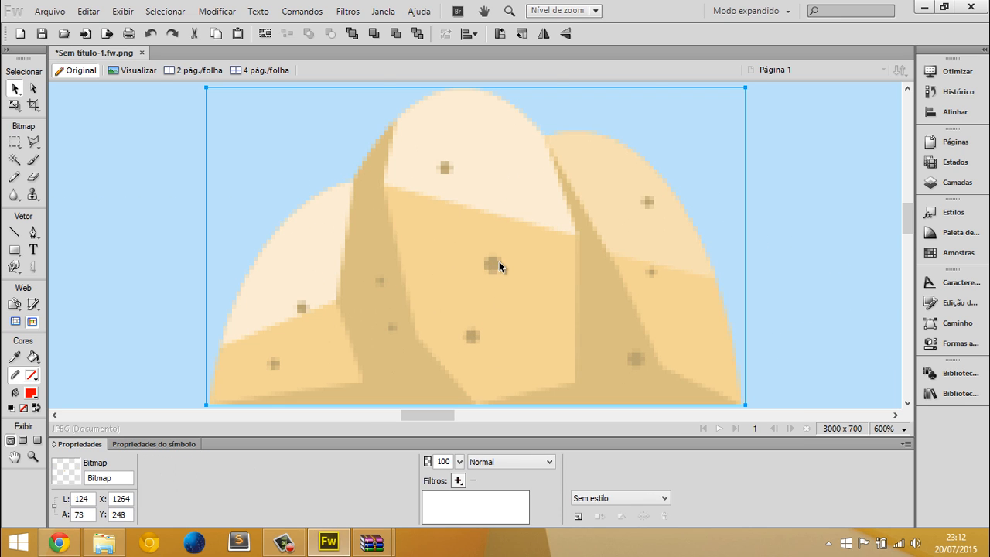
Clone parts of the stone over its central dark spot and around its lower area with the Rubber Stamp tool
{"action": "left_click", "coordinate": [36, 197]}
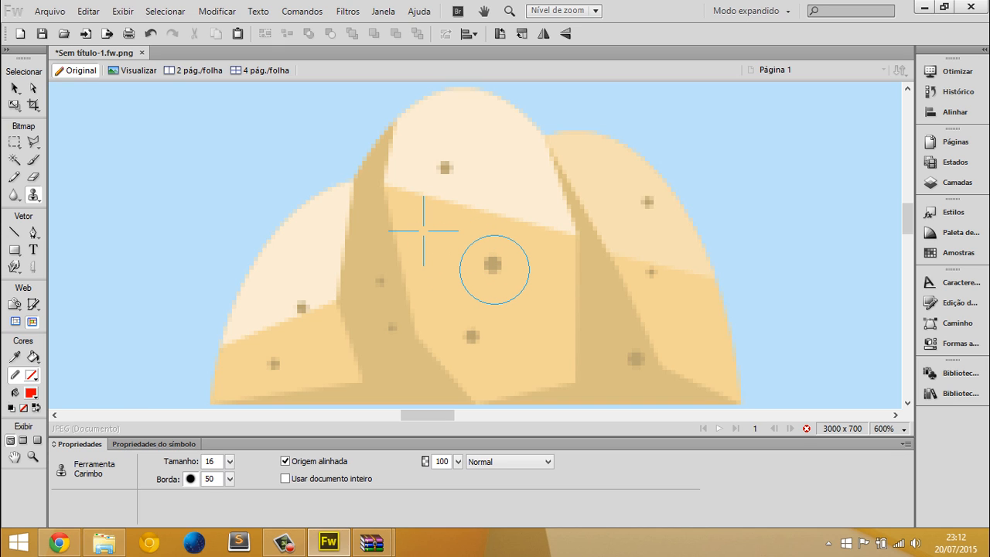
{"action": "left_click", "coordinate": [494, 270]}
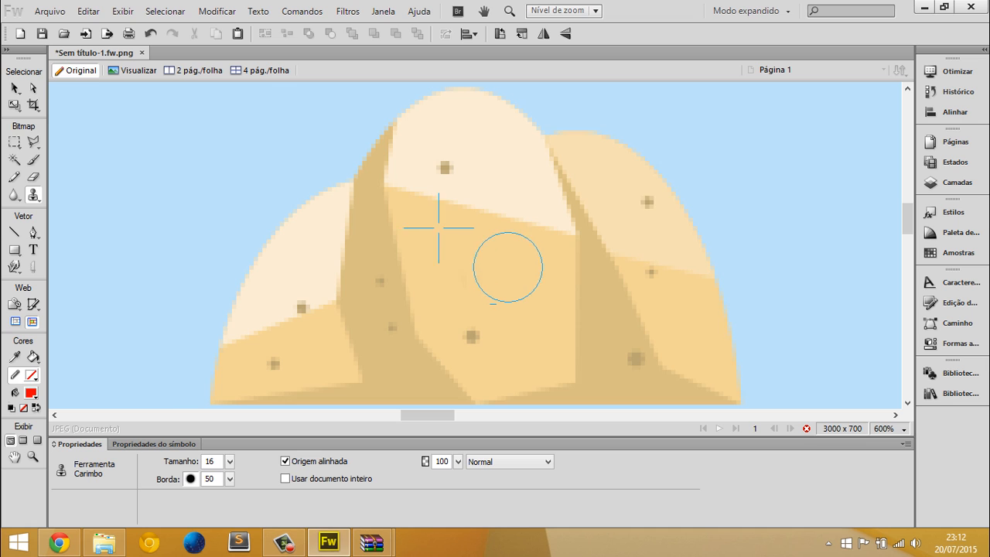
{"action": "mouse_move", "coordinate": [530, 237]}
{"action": "left_mouse_down"}
{"action": "mouse_move", "coordinate": [491, 206]}
{"action": "mouse_move", "coordinate": [443, 196]}
{"action": "mouse_move", "coordinate": [562, 226]}
{"action": "mouse_move", "coordinate": [629, 219]}
{"action": "mouse_move", "coordinate": [602, 201]}
{"action": "mouse_move", "coordinate": [599, 239]}
{"action": "mouse_move", "coordinate": [658, 294]}
{"action": "mouse_move", "coordinate": [626, 201]}
{"action": "mouse_move", "coordinate": [573, 165]}
{"action": "mouse_move", "coordinate": [525, 176]}
{"action": "mouse_move", "coordinate": [564, 290]}
{"action": "mouse_move", "coordinate": [656, 298]}
{"action": "mouse_move", "coordinate": [490, 225]}
{"action": "mouse_move", "coordinate": [460, 293]}
{"action": "mouse_move", "coordinate": [428, 281]}
{"action": "left_mouse_up"}
{"action": "scroll", "coordinate": [340, 347], "scroll_direction": "down", "scroll_amount": 2}
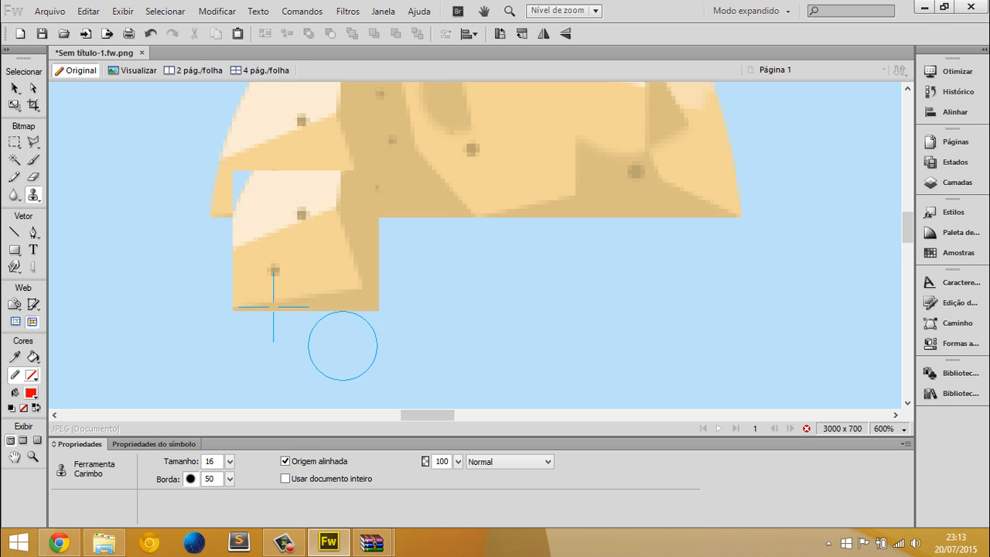
{"action": "scroll", "coordinate": [344, 355], "scroll_direction": "up", "scroll_amount": 2}
Smear the stone with the Smudge tool, and delete the smeared stone from the canvas
{"action": "left_click", "coordinate": [13, 196]}
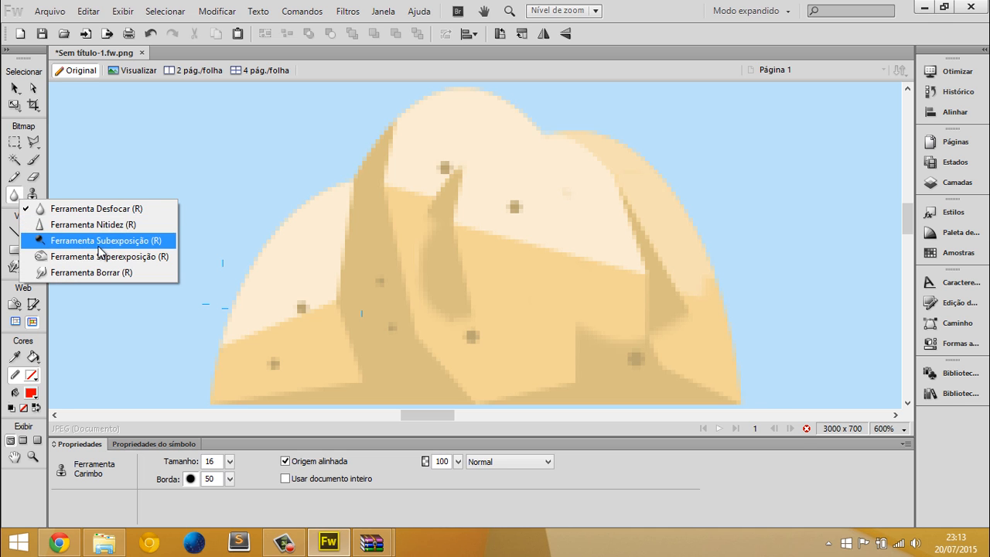
{"action": "left_click", "coordinate": [99, 272]}
{"action": "key", "text": "ctrl+minus"}
{"action": "key", "text": "ctrl+minus"}
{"action": "key", "text": "ctrl+minus"}
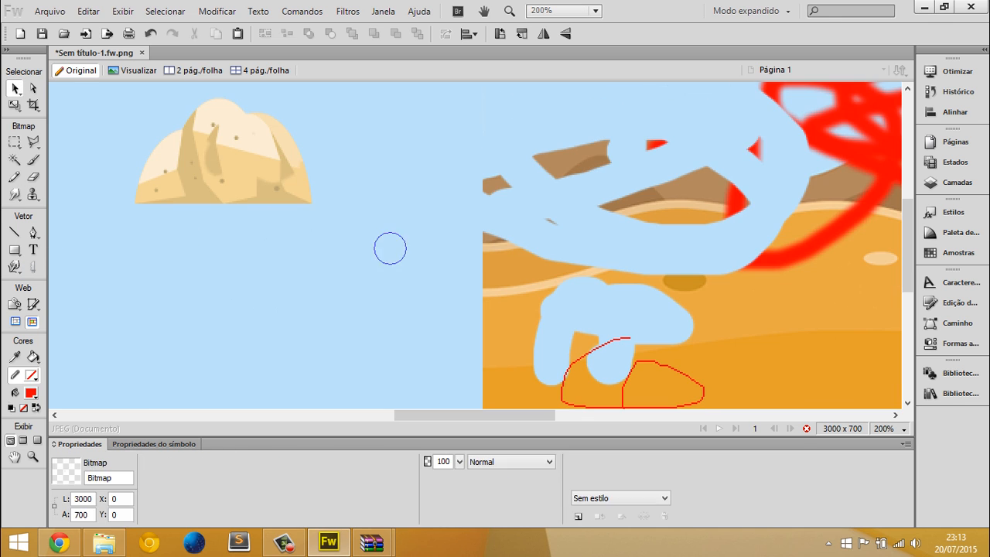
{"action": "mouse_move", "coordinate": [319, 191]}
{"action": "left_mouse_down"}
{"action": "mouse_move", "coordinate": [225, 165]}
{"action": "mouse_move", "coordinate": [161, 191]}
{"action": "left_mouse_up"}
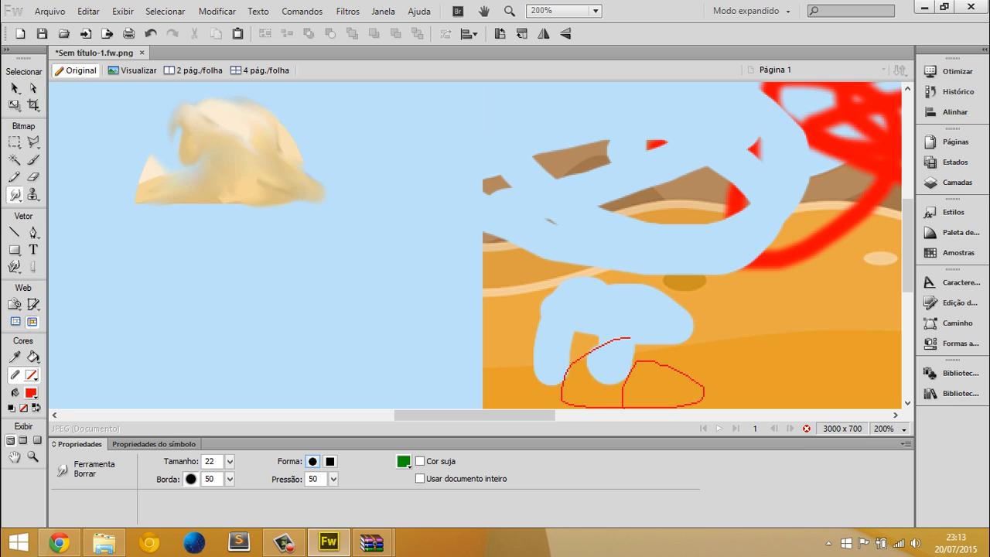
{"action": "key", "text": "v"}
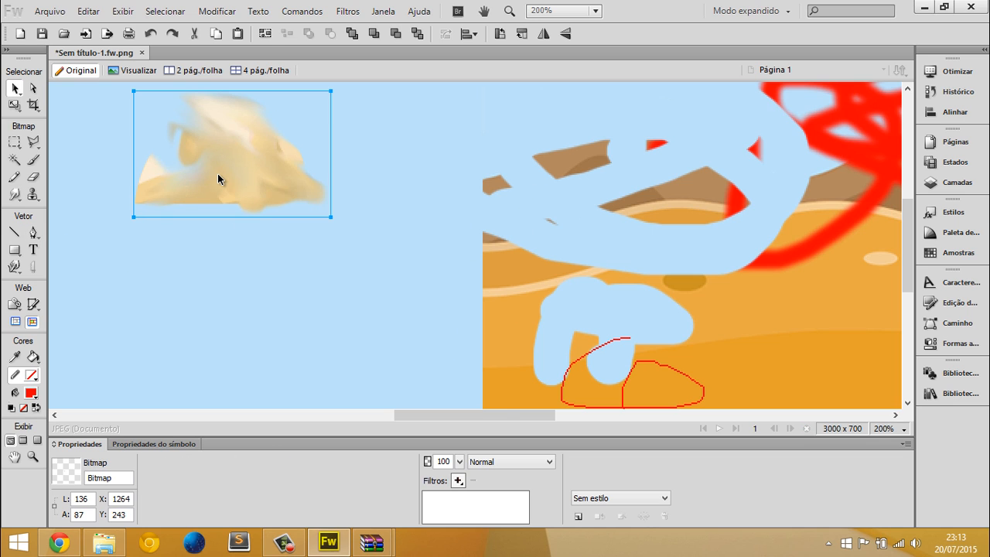
{"action": "key", "text": "Delete"}
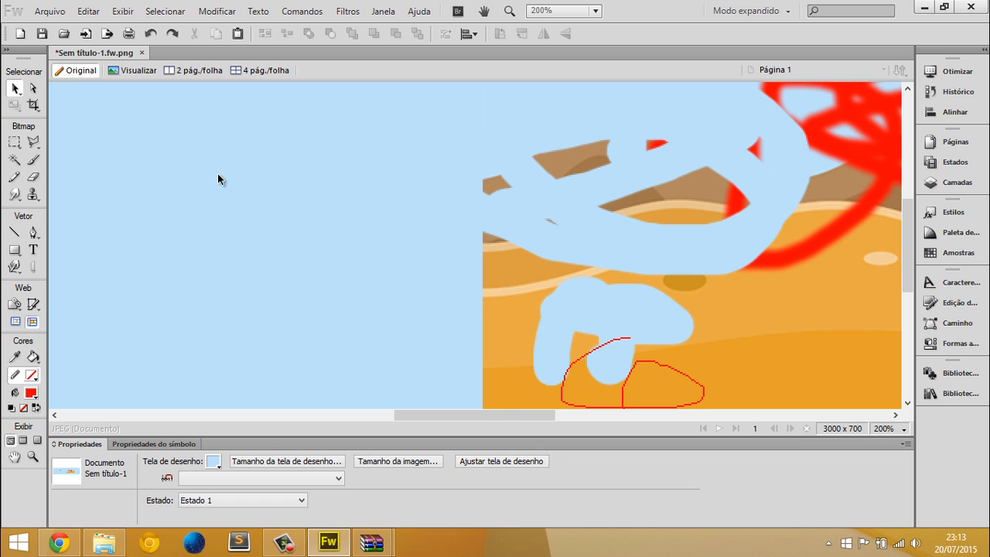
Draw three crossing red straight lines with the Line tool on the empty canvas beside the desert background
{"action": "left_click", "coordinate": [16, 234]}
{"action": "left_click_drag", "start_coordinate": [136, 190], "coordinate": [202, 297]}
{"action": "left_click_drag", "start_coordinate": [266, 171], "coordinate": [112, 304]}
{"action": "left_click_drag", "start_coordinate": [169, 203], "coordinate": [302, 385]}
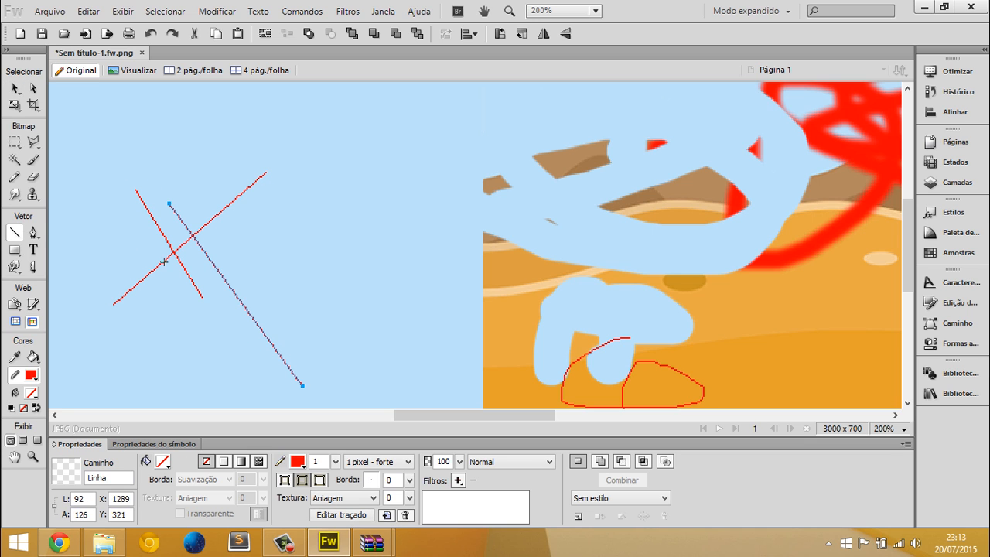
Draw a closed curved shape about 97 by 89 px with the Pen tool, between the crossed lines and the desert background
{"action": "left_click", "coordinate": [34, 233]}
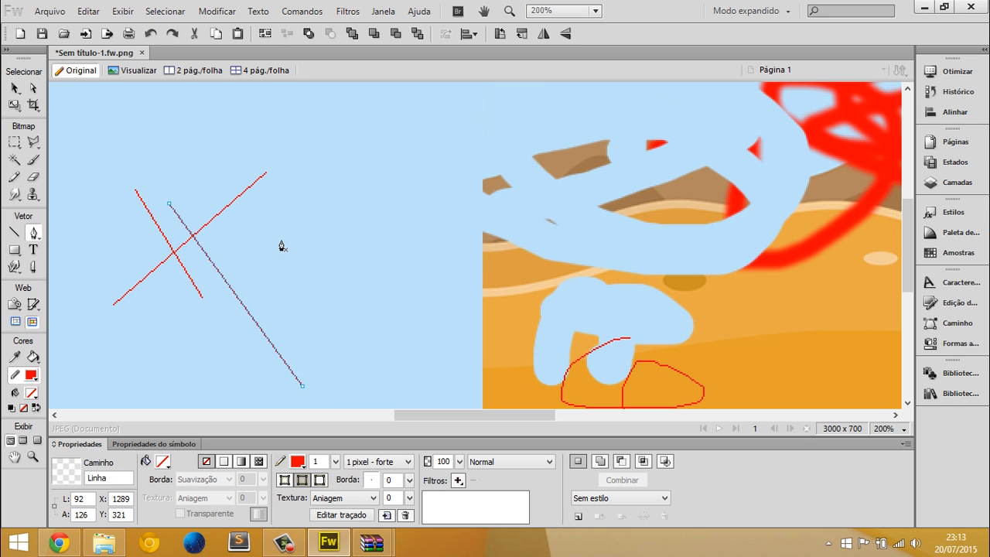
{"action": "left_click", "coordinate": [299, 244]}
{"action": "left_click_drag", "start_coordinate": [431, 145], "coordinate": [379, 59]}
{"action": "scroll", "coordinate": [333, 166], "scroll_direction": "up", "scroll_amount": 1}
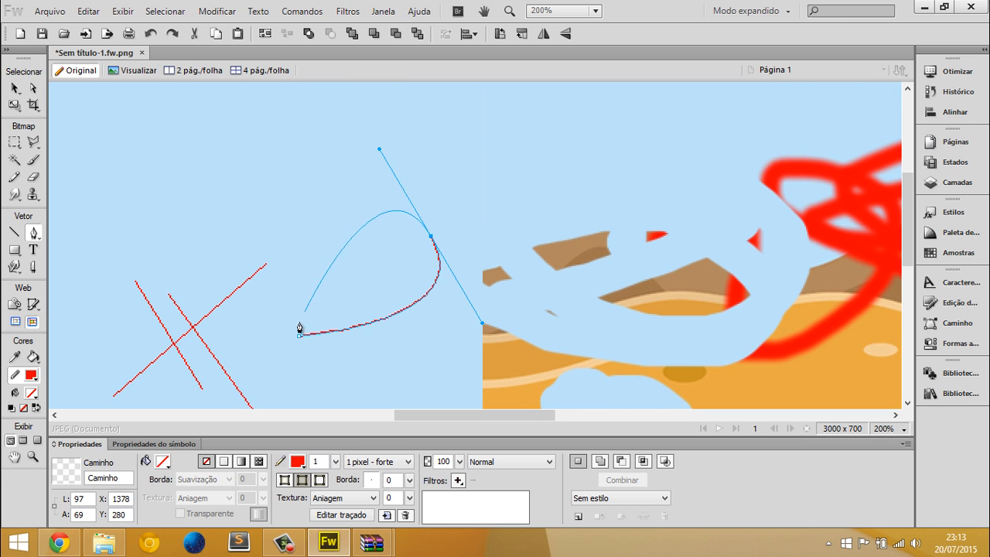
{"action": "left_click_drag", "start_coordinate": [300, 337], "coordinate": [161, 396]}
Give the closed curved shape a red #FF0000 fill and no stroke
{"action": "left_click", "coordinate": [162, 461]}
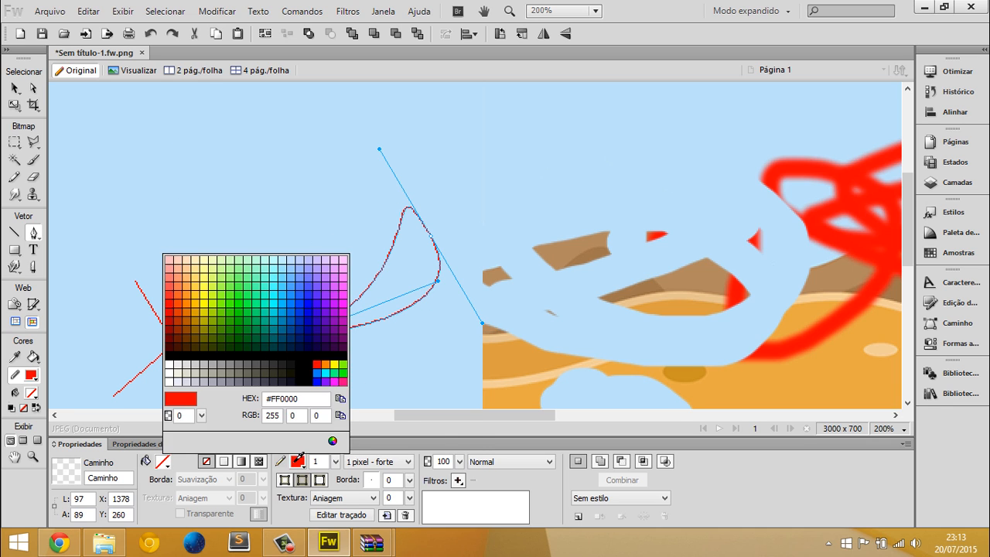
{"action": "left_click", "coordinate": [299, 459]}
{"action": "left_click", "coordinate": [298, 459]}
{"action": "left_click", "coordinate": [311, 441]}
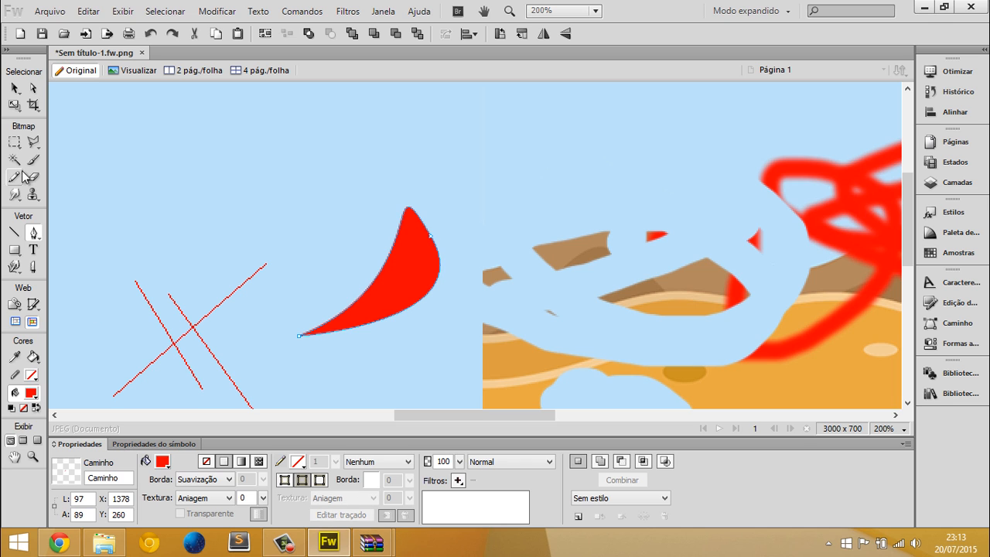
Move the red curved shape to about X 1432, Y 223, overlapping the desert background's edge, and deselect it
{"action": "left_click", "coordinate": [15, 89]}
{"action": "left_click", "coordinate": [262, 226]}
{"action": "scroll", "coordinate": [262, 226], "scroll_direction": "down", "scroll_amount": 2}
{"action": "left_click_drag", "start_coordinate": [380, 224], "coordinate": [456, 170]}
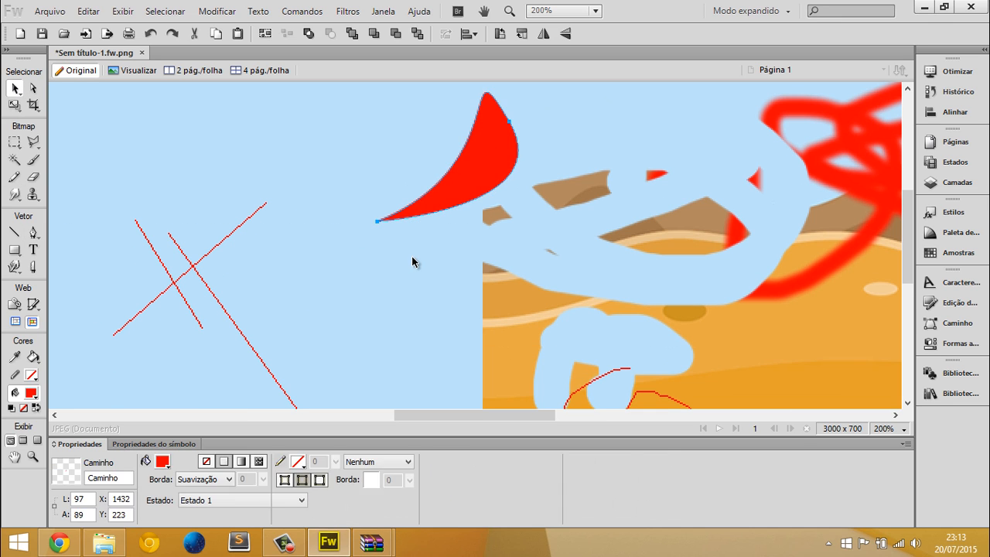
{"action": "left_click", "coordinate": [413, 258]}
{"action": "scroll", "coordinate": [523, 197], "scroll_direction": "down", "scroll_amount": 1}
{"action": "scroll", "coordinate": [523, 196], "scroll_direction": "up", "scroll_amount": 3}
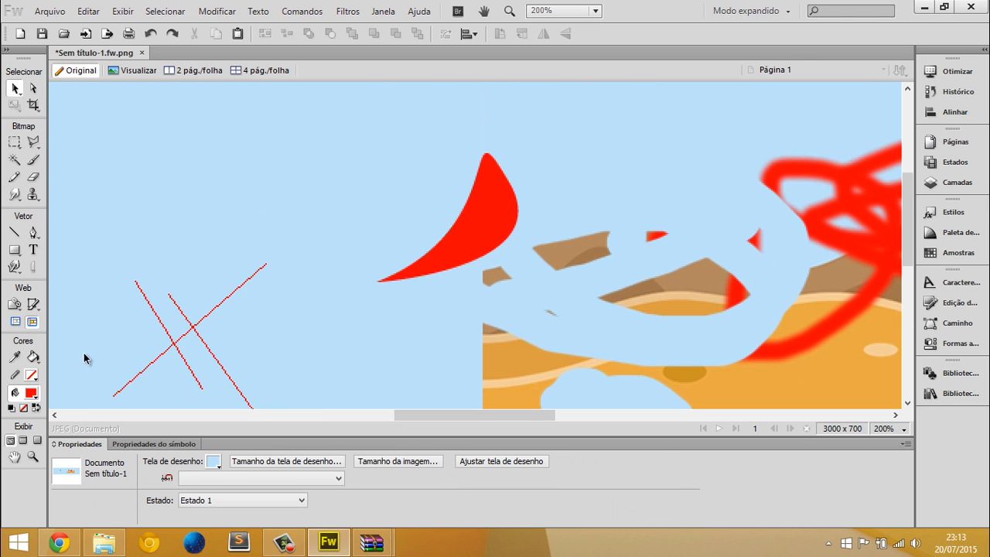
Switch to Chrome and search Google for "skeet chacarter" in a new tab
{"action": "left_click", "coordinate": [59, 542]}
{"action": "left_click", "coordinate": [164, 7]}
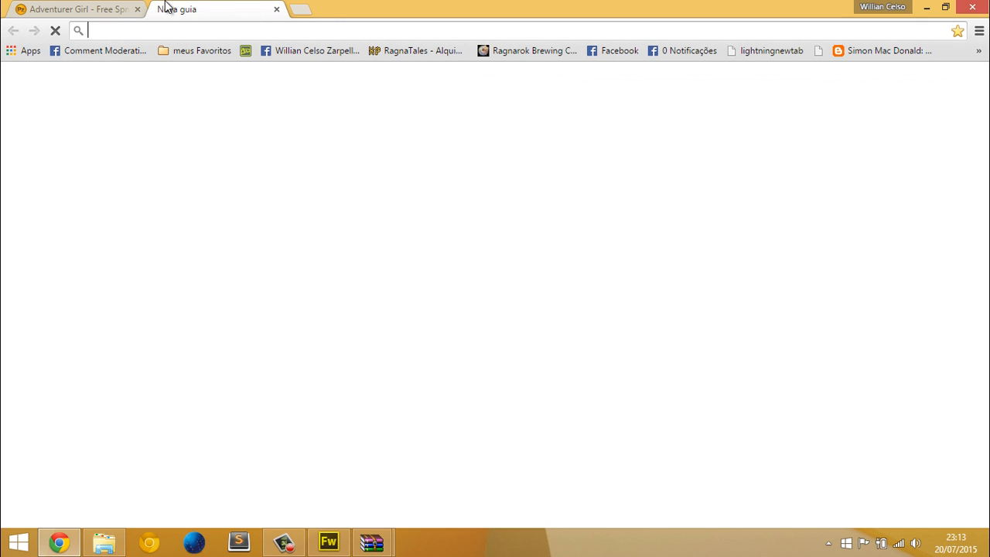
{"action": "type", "text": "skeet"}
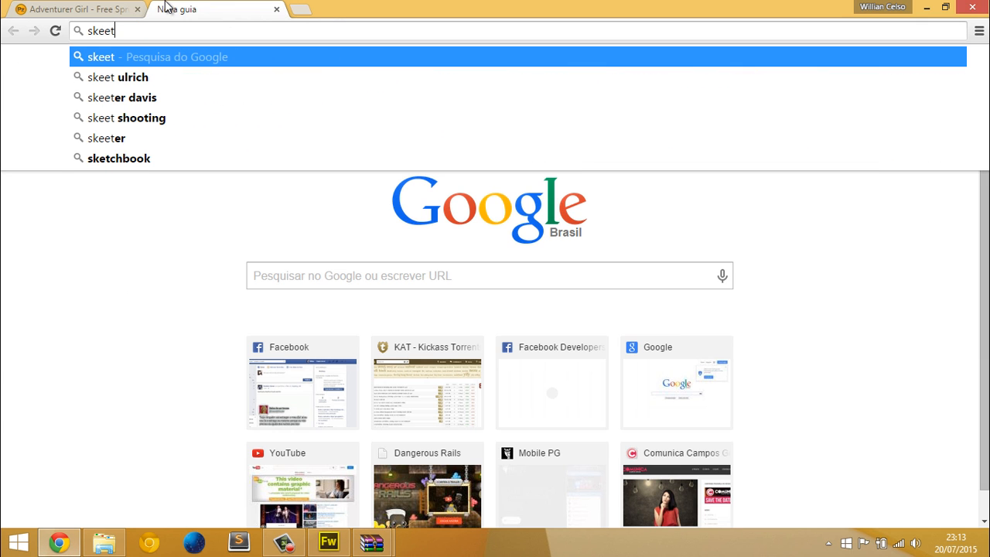
{"action": "type", "text": " ch"}
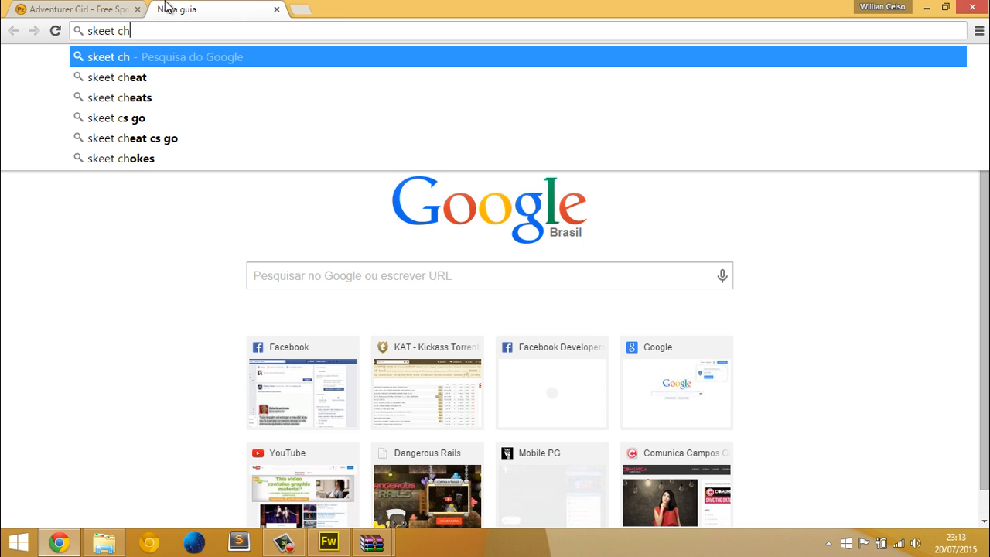
{"action": "type", "text": "acarter"}
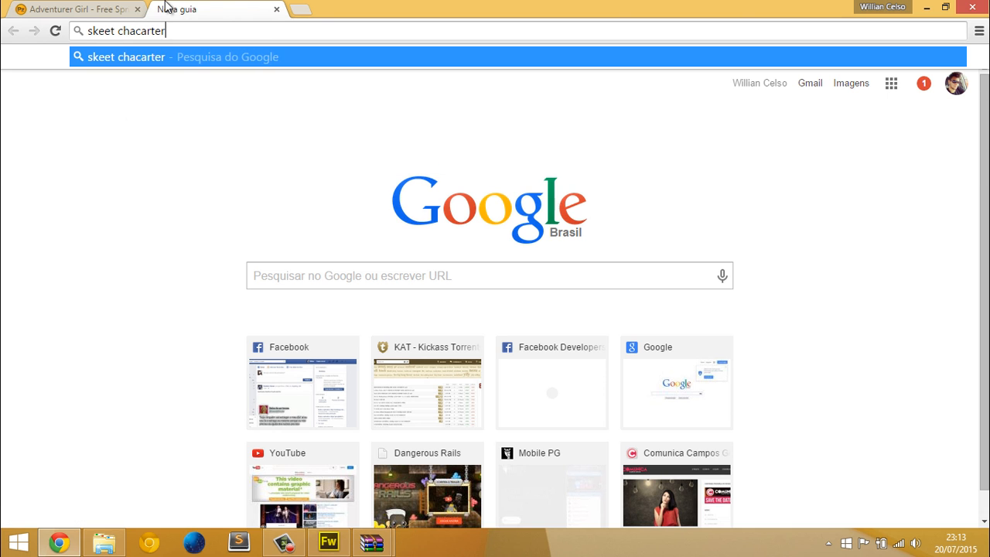
{"action": "key", "text": "Return"}
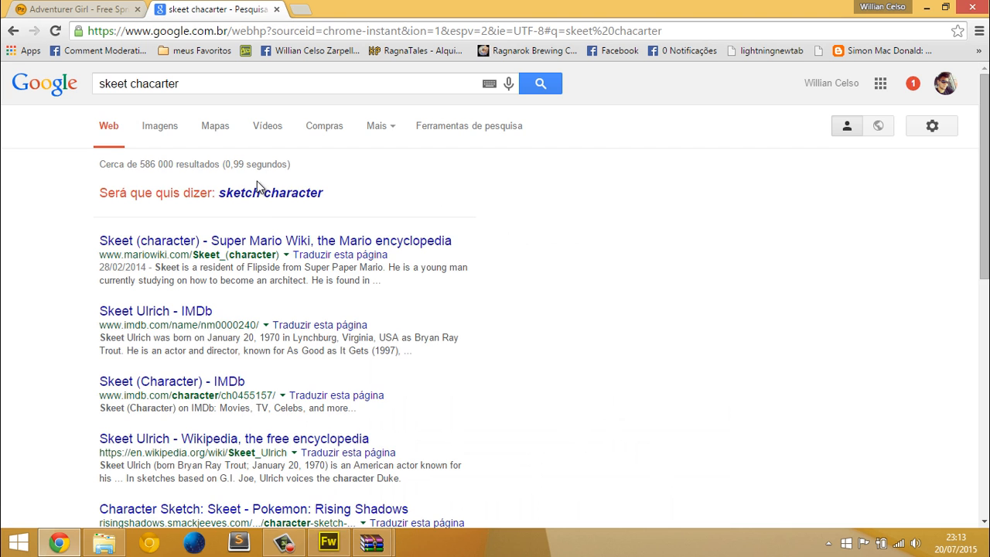
Use the suggested search "sketch character", show its image results, and preview the creativeuncut.com sheet while browsing for a sketch
{"action": "left_click", "coordinate": [259, 193]}
{"action": "left_click", "coordinate": [170, 138]}
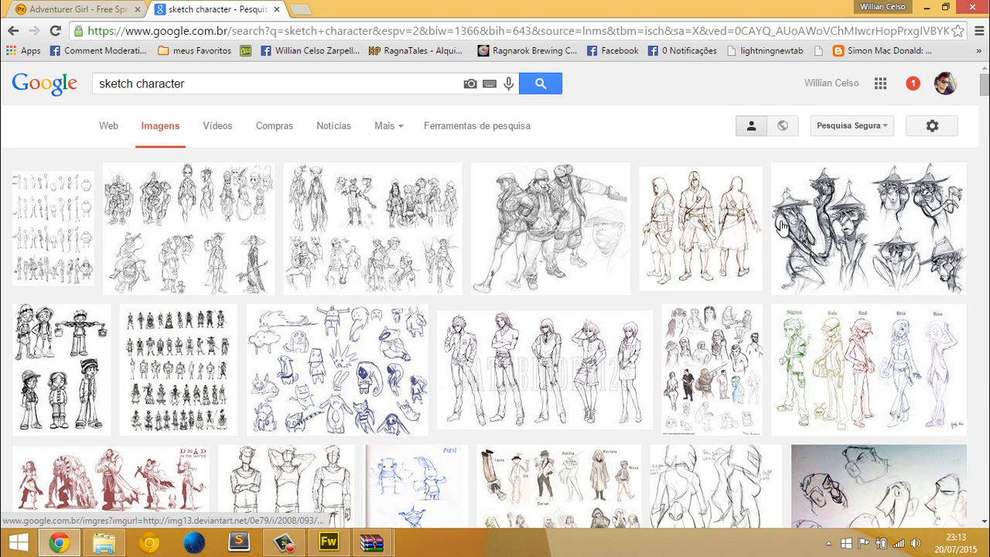
{"action": "left_click", "coordinate": [832, 225]}
{"action": "left_click", "coordinate": [373, 123]}
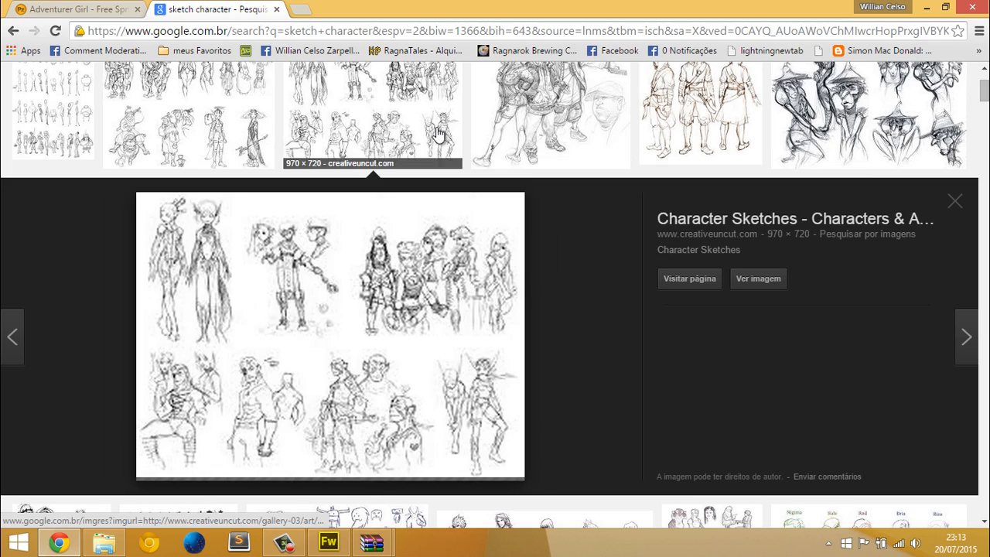
{"action": "scroll", "coordinate": [524, 215], "scroll_direction": "down", "scroll_amount": 4}
{"action": "scroll", "coordinate": [525, 215], "scroll_direction": "down", "scroll_amount": 2}
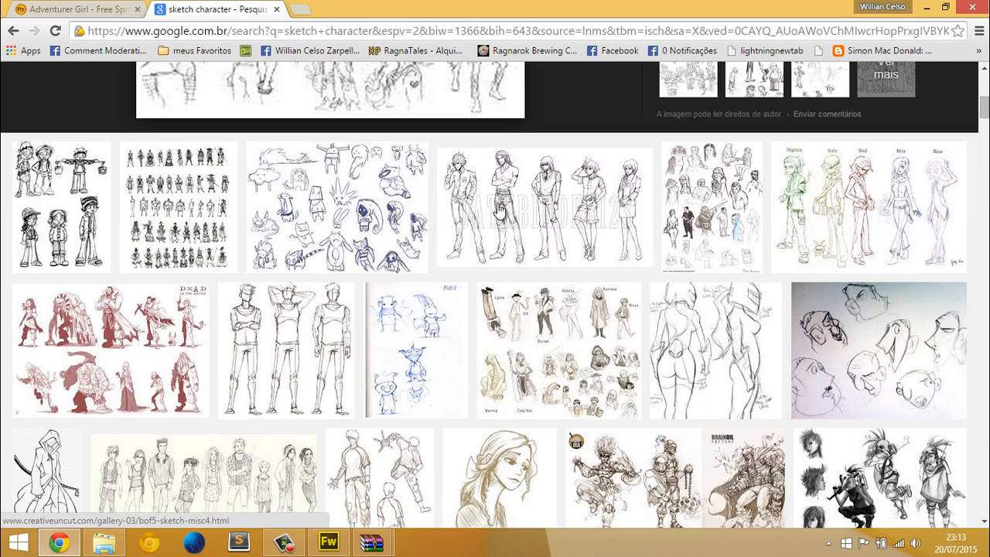
Open the full-size Iconic Character Sketch Dump2 image and save it as a JPEG to Área de Trabalho
{"action": "left_click", "coordinate": [367, 189]}
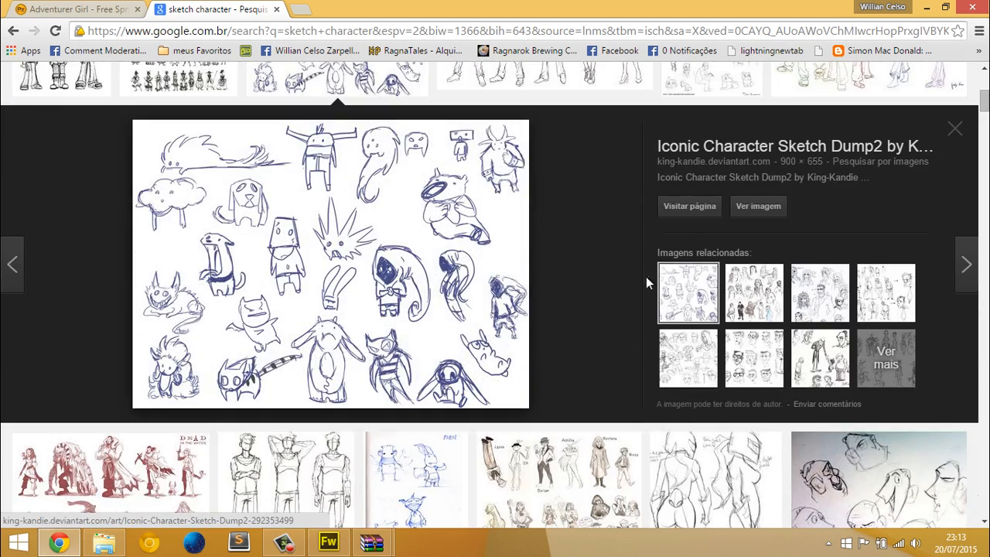
{"action": "left_click", "coordinate": [748, 208]}
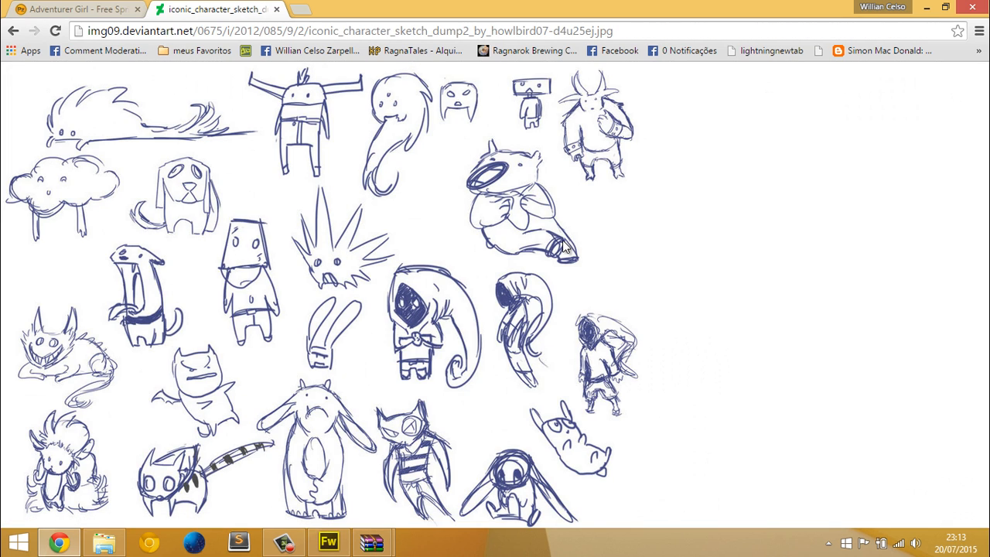
{"action": "key", "text": "ctrl+s"}
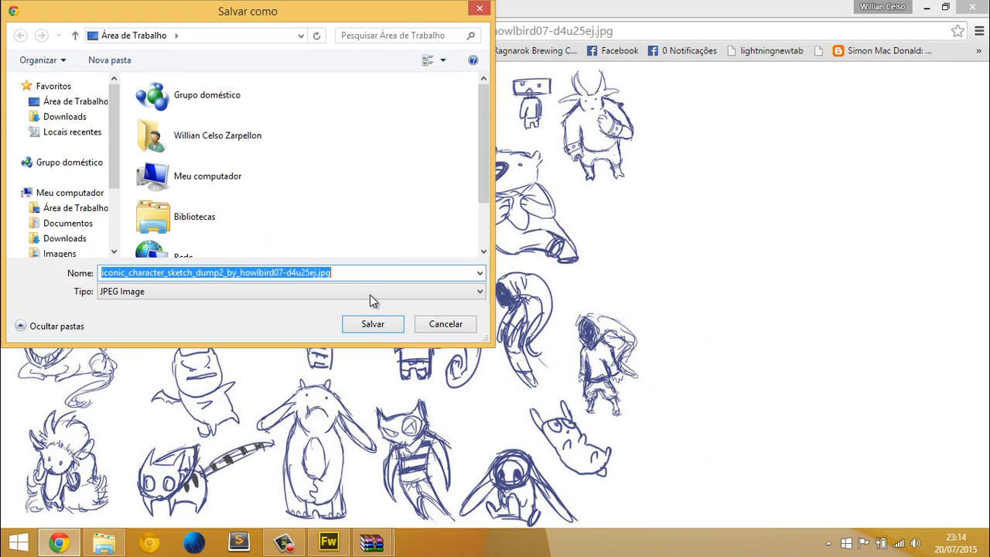
{"action": "left_click", "coordinate": [372, 325]}
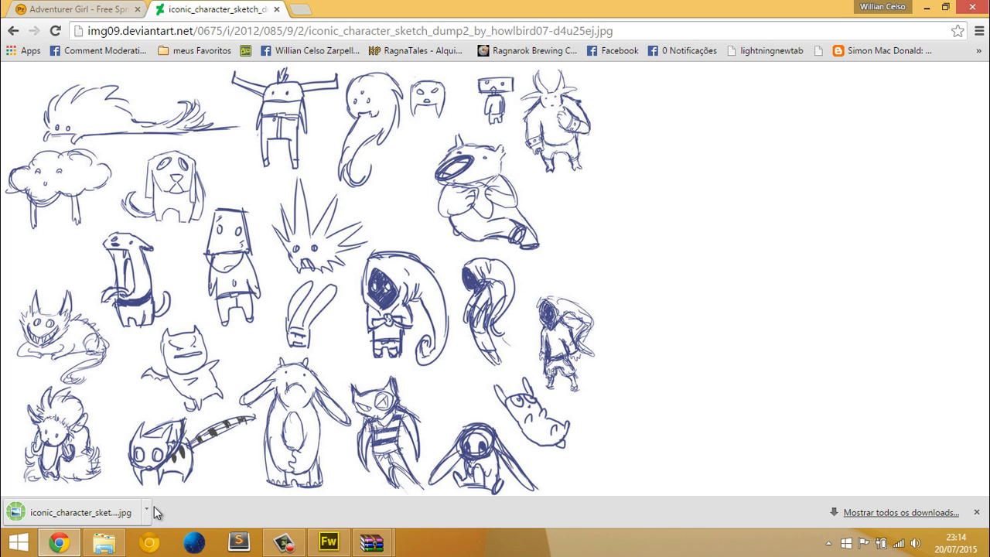
Show the downloaded sketch in its folder, bring it into the Fireworks document, and place it at about X 515, Y 7
{"action": "left_click", "coordinate": [149, 508]}
{"action": "left_click", "coordinate": [186, 459]}
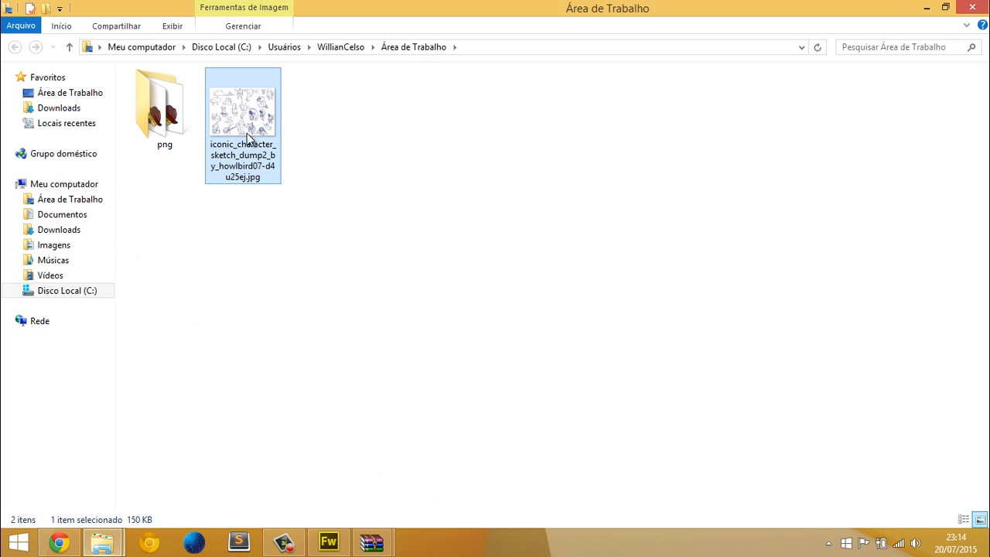
{"action": "left_click_drag", "start_coordinate": [242, 124], "coordinate": [341, 234]}
{"action": "scroll", "coordinate": [397, 250], "scroll_direction": "down", "scroll_amount": 5}
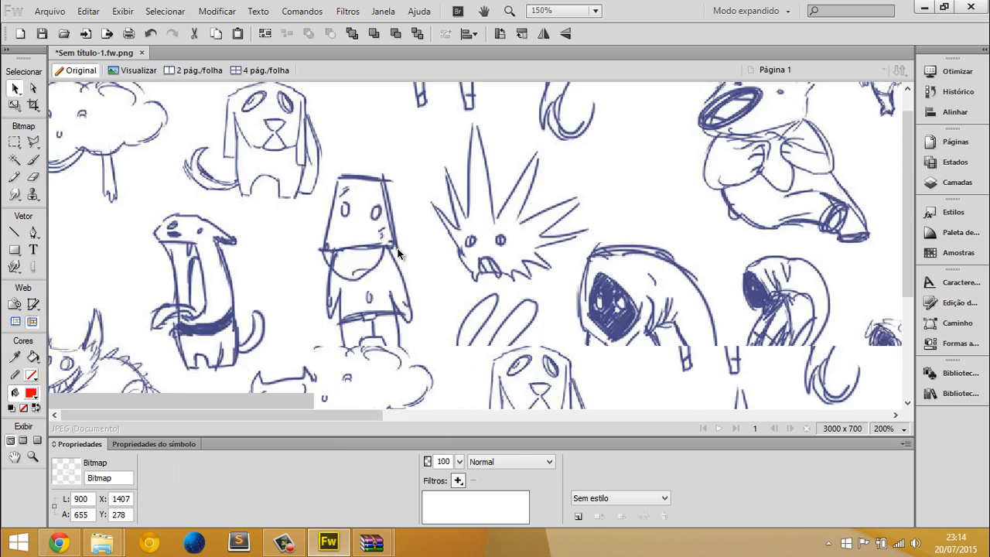
{"action": "left_click_drag", "start_coordinate": [513, 309], "coordinate": [310, 244]}
{"action": "scroll", "coordinate": [310, 244], "scroll_direction": "up", "scroll_amount": 3}
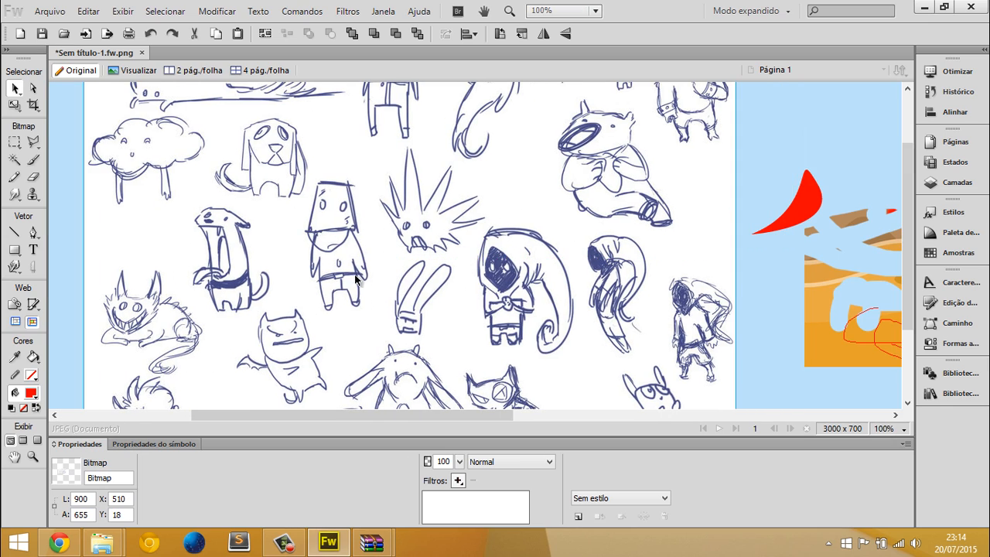
{"action": "scroll", "coordinate": [359, 276], "scroll_direction": "up", "scroll_amount": 2}
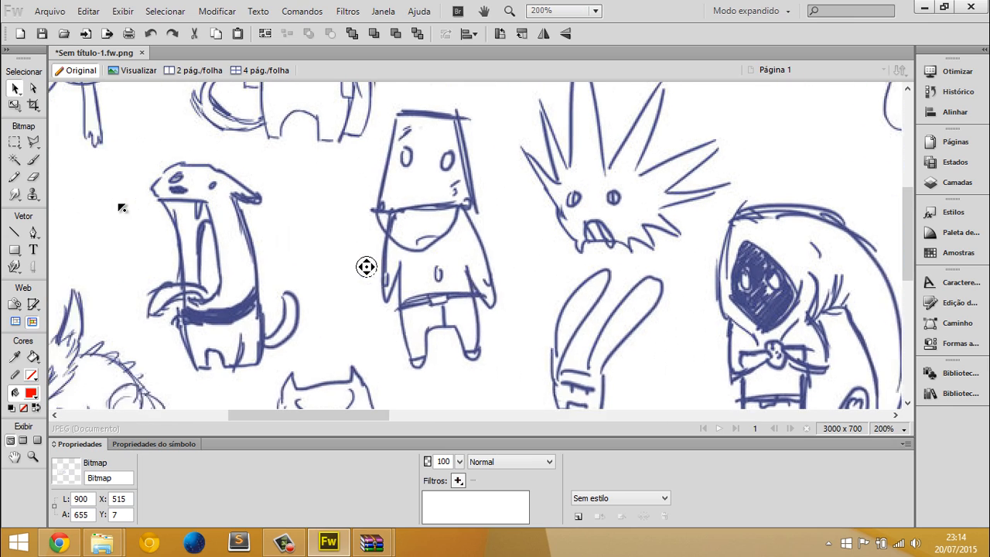
Trace the open-mouthed creature's outline with the Pen tool as a closed red-filled shape about 78 by 143 px, without stroke
{"action": "left_click", "coordinate": [33, 233]}
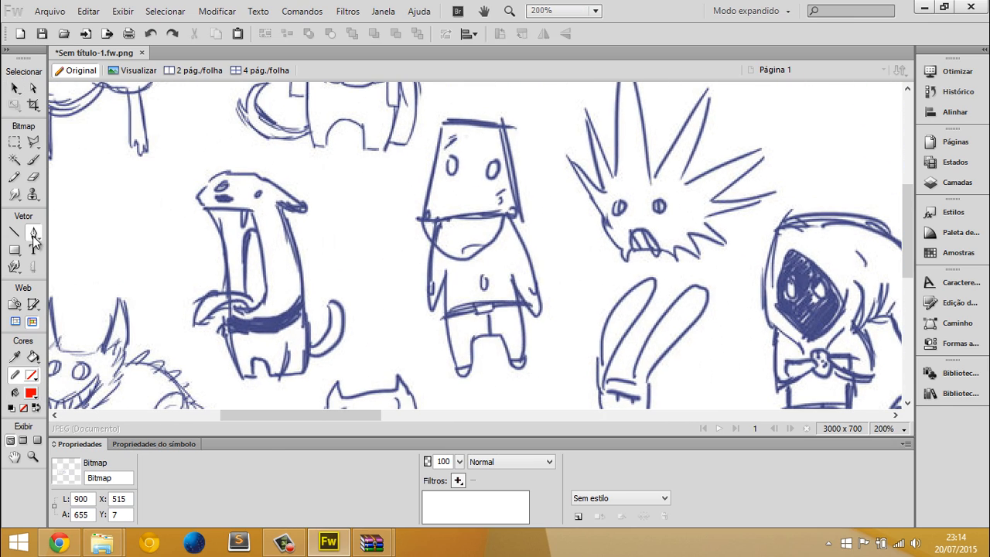
{"action": "left_click", "coordinate": [197, 197]}
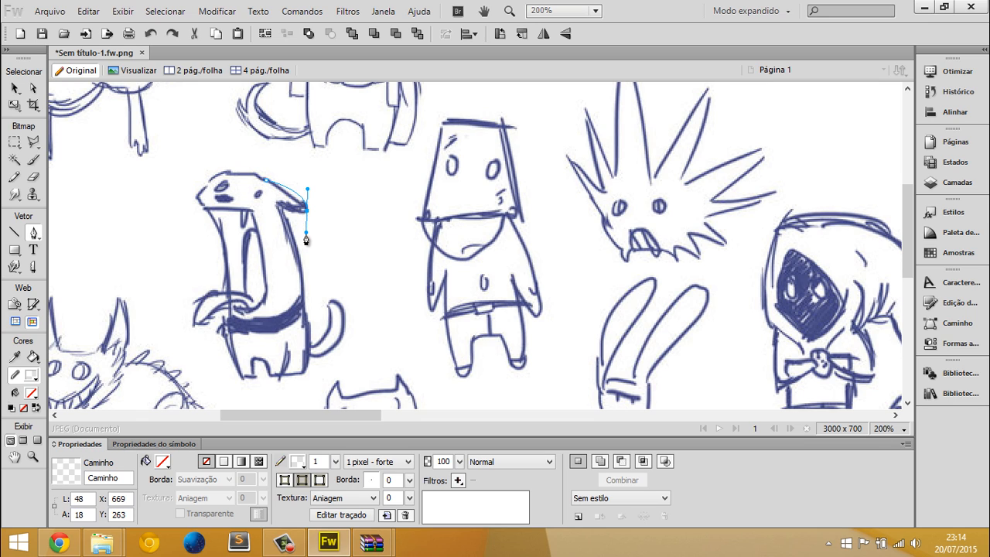
{"action": "left_click_drag", "start_coordinate": [306, 240], "coordinate": [314, 232]}
{"action": "left_click", "coordinate": [307, 210]}
{"action": "left_click", "coordinate": [276, 209]}
{"action": "left_click_drag", "start_coordinate": [302, 313], "coordinate": [309, 376]}
{"action": "left_click", "coordinate": [303, 313]}
{"action": "left_click", "coordinate": [310, 348]}
{"action": "left_click", "coordinate": [249, 356]}
{"action": "left_click", "coordinate": [230, 288]}
{"action": "left_click_drag", "start_coordinate": [198, 203], "coordinate": [162, 167]}
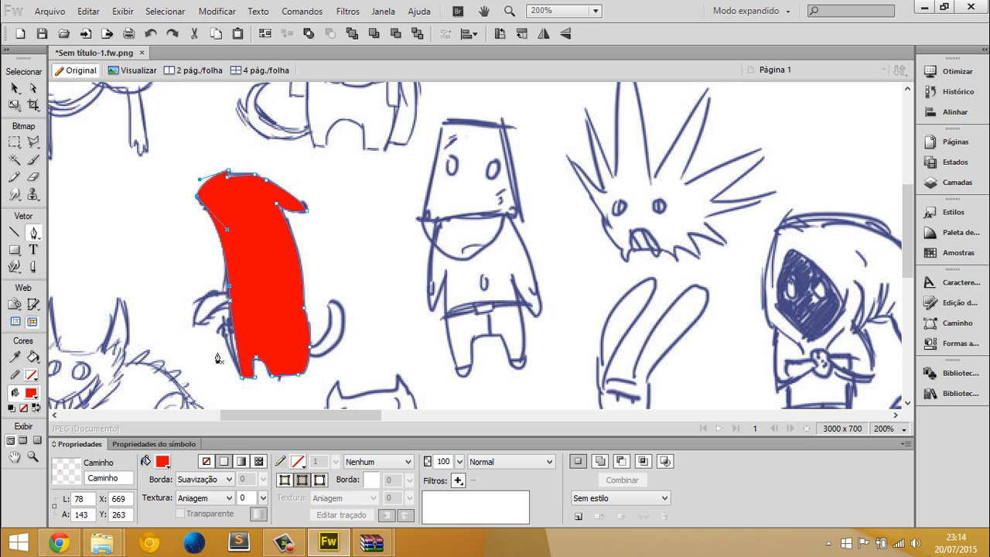
Move the traced red shape onto the neighbouring box-headed figure, at about X 831, Y 263
{"action": "key", "text": "v"}
{"action": "left_click_drag", "start_coordinate": [263, 280], "coordinate": [497, 256]}
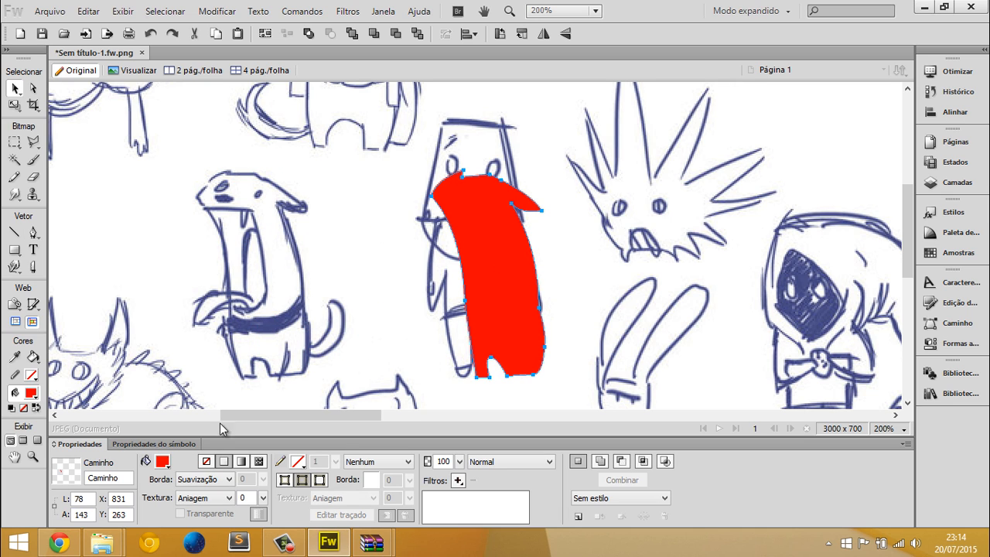
Change the fill of the traced red body shape to yellow
{"action": "left_click", "coordinate": [163, 461]}
{"action": "left_click", "coordinate": [324, 376]}
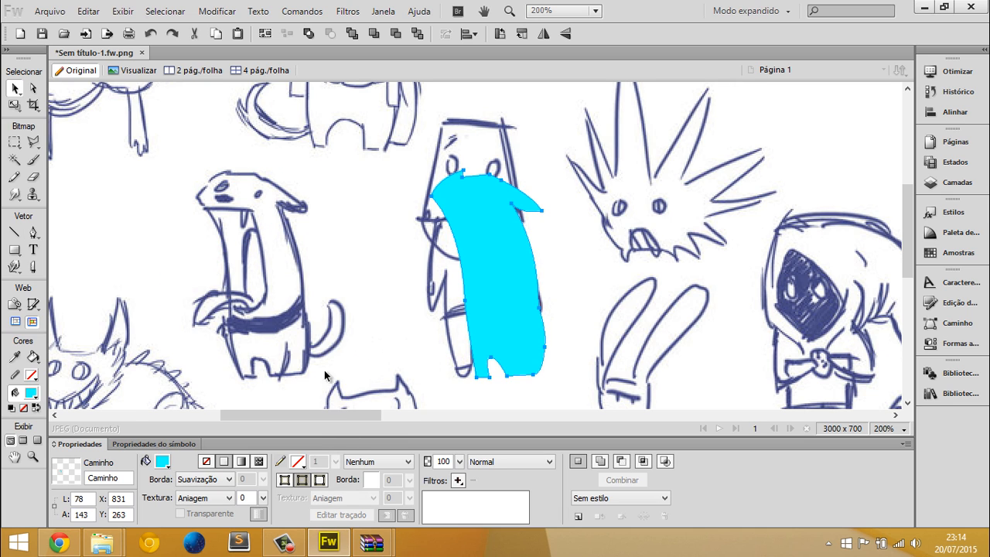
{"action": "left_click", "coordinate": [162, 462]}
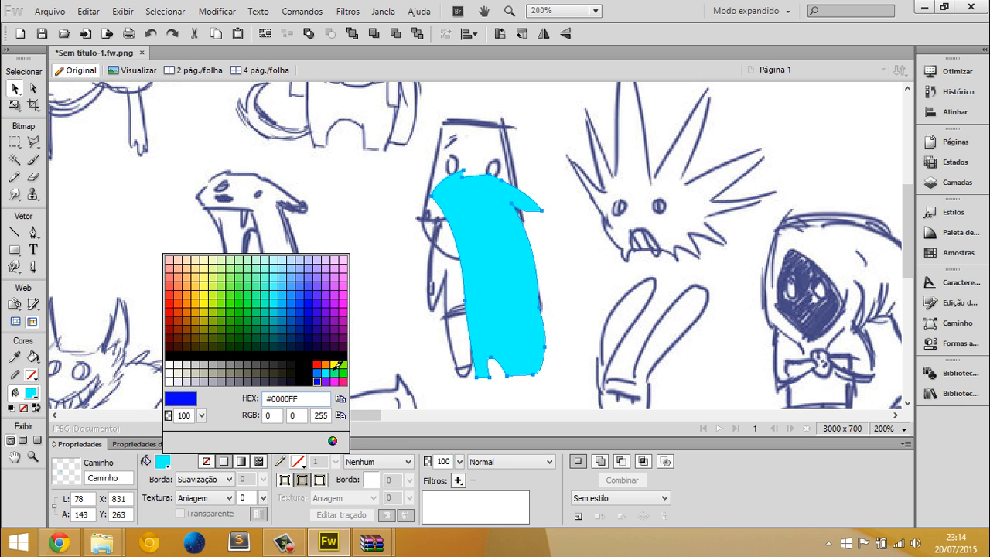
{"action": "left_click", "coordinate": [336, 362]}
Draw an ellipse about 14 by 14 px over the eye of the open-mouthed creature in the sketch
{"action": "left_click", "coordinate": [14, 251]}
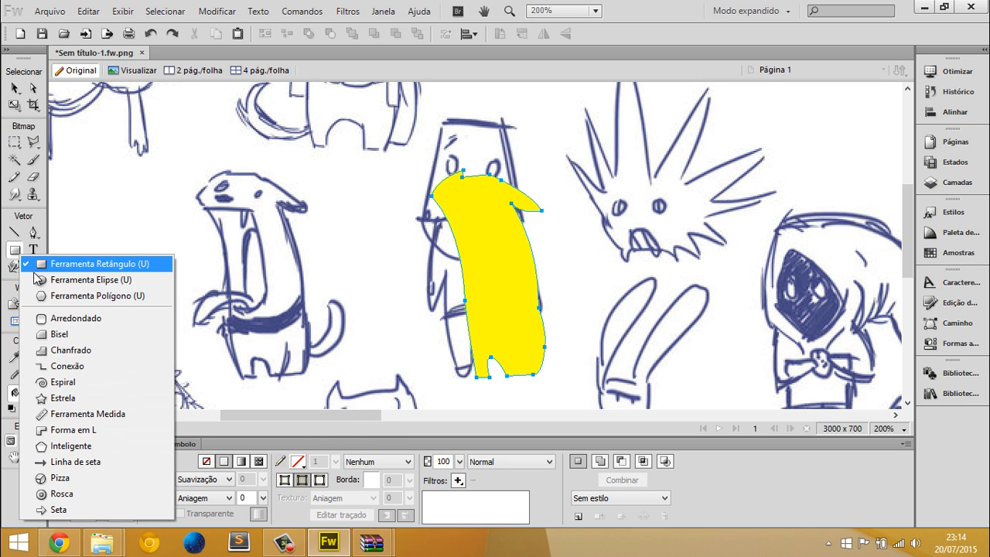
{"action": "left_click", "coordinate": [48, 280]}
{"action": "left_click_drag", "start_coordinate": [222, 177], "coordinate": [241, 191]}
Narrow, rotate and shrink the ellipse to about 10 by 10 px to match the sketched eye, and fill it black
{"action": "key", "text": "v"}
{"action": "key", "text": "ctrl+equal"}
{"action": "key", "text": "ctrl+equal"}
{"action": "key", "text": "ctrl+equal"}
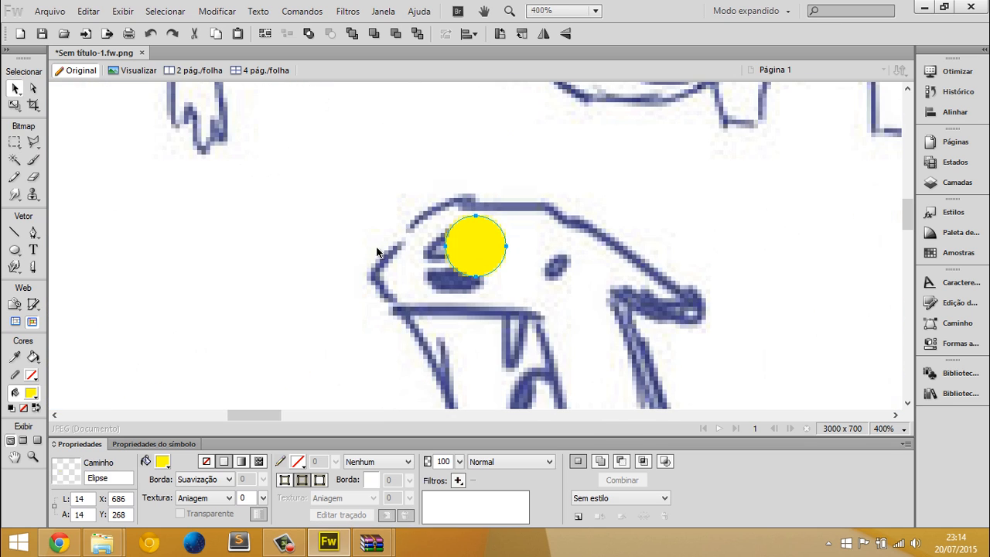
{"action": "key", "text": "q"}
{"action": "left_click_drag", "start_coordinate": [506, 246], "coordinate": [487, 245]}
{"action": "left_click_drag", "start_coordinate": [514, 238], "coordinate": [517, 256]}
{"action": "key", "text": "v"}
{"action": "left_click_drag", "start_coordinate": [457, 246], "coordinate": [444, 247]}
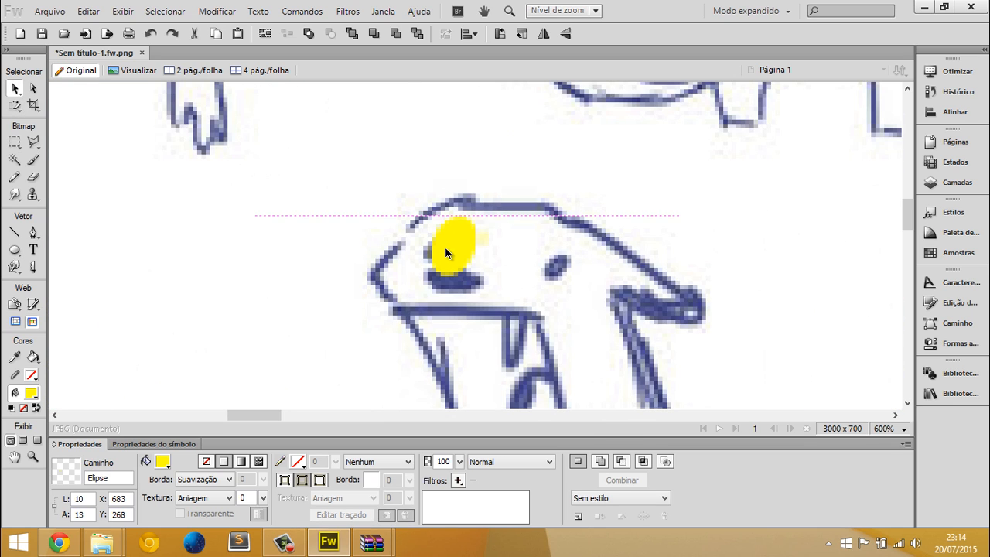
{"action": "key", "text": "q"}
{"action": "left_click_drag", "start_coordinate": [502, 206], "coordinate": [492, 223]}
{"action": "key", "text": "q"}
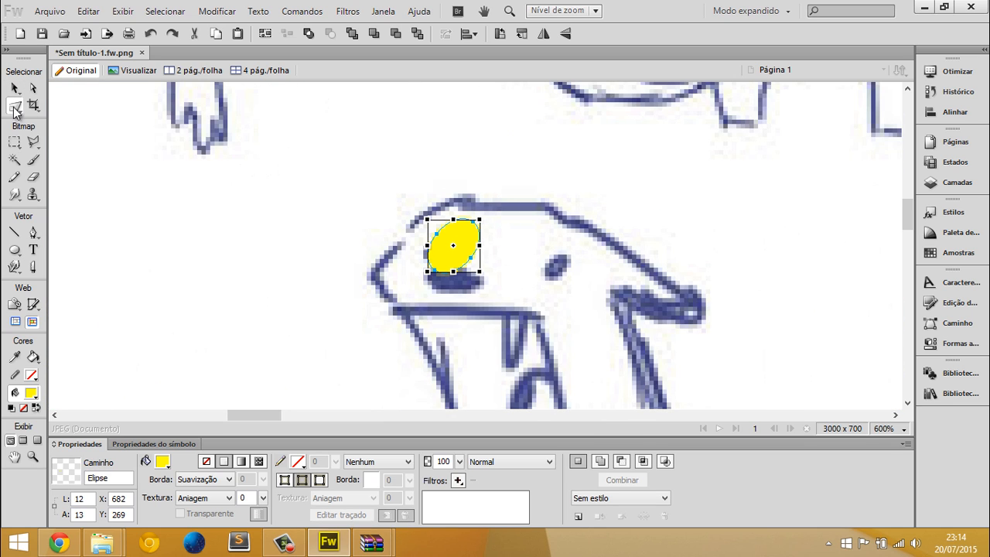
{"action": "key", "text": "v"}
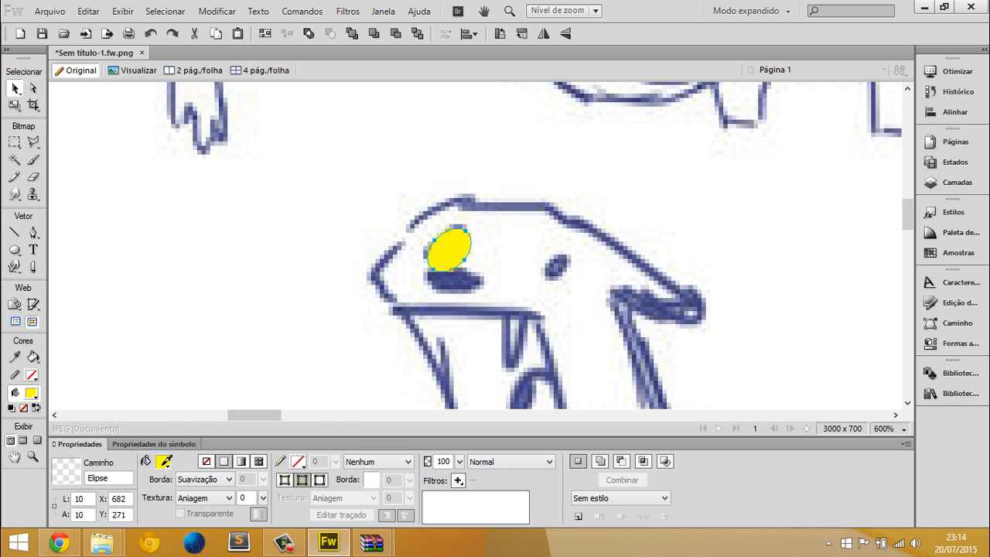
{"action": "left_click", "coordinate": [160, 464]}
{"action": "left_click", "coordinate": [305, 375]}
Duplicate the black eye beside the original and move the pair onto the yellow head at about X 841, Y 274
{"action": "key", "text": "ctrl+1"}
{"action": "left_click_drag", "start_coordinate": [474, 252], "coordinate": [497, 252]}
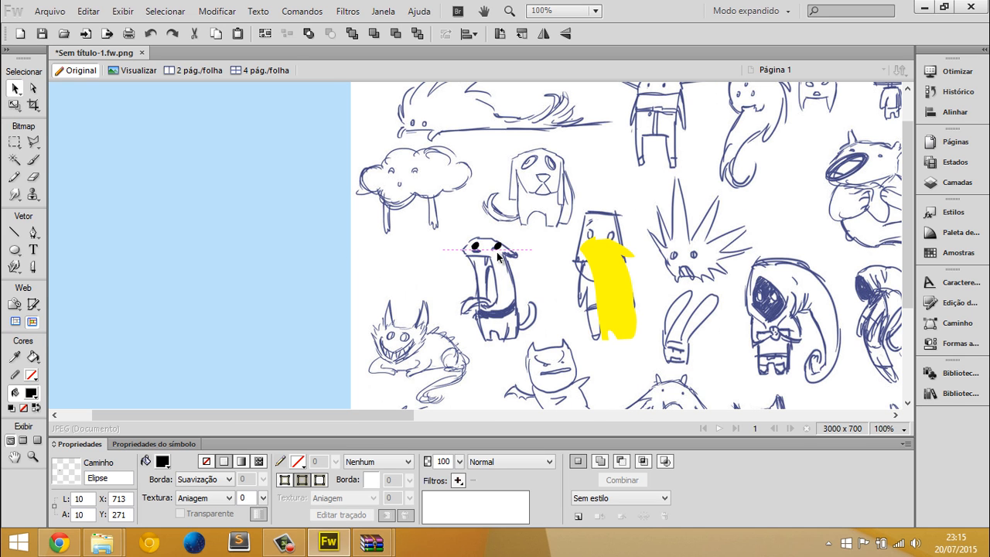
{"action": "key", "text": "ctrl+z"}
{"action": "left_click", "coordinate": [475, 245], "text": "shift"}
{"action": "left_click_drag", "start_coordinate": [496, 246], "coordinate": [610, 248]}
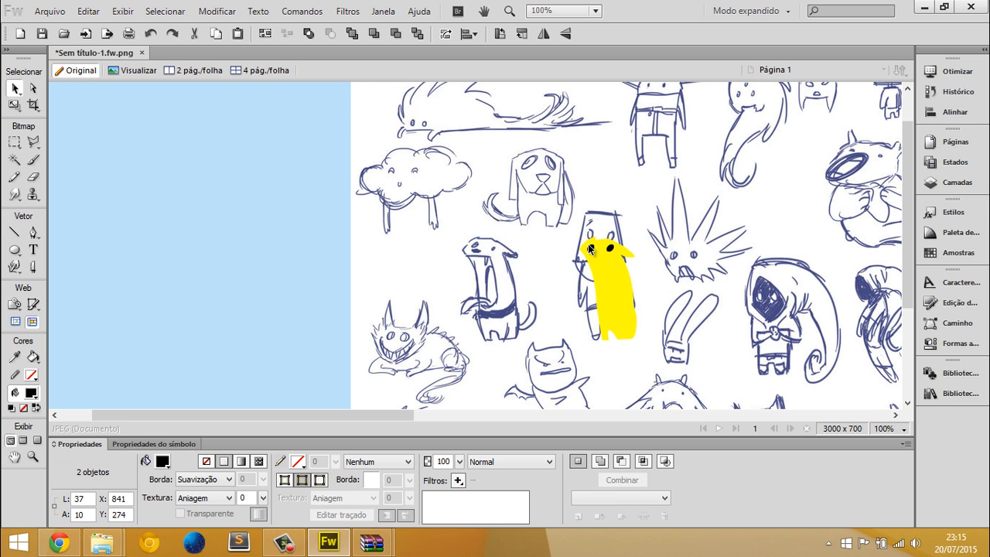
Trace the creature's open mouth with the Pen as a black shape about 39 by 74 px and place it on the yellow body
{"action": "left_click", "coordinate": [595, 324]}
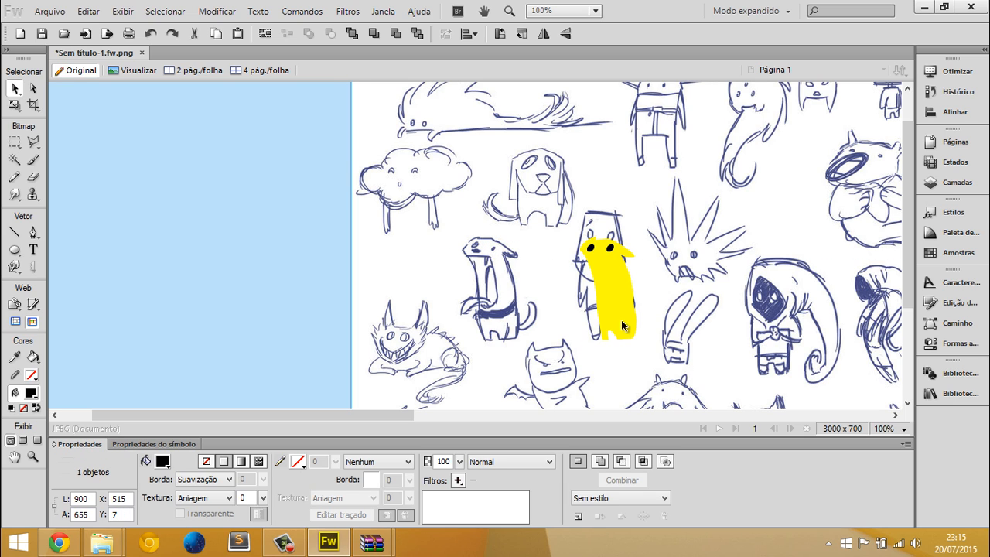
{"action": "left_click", "coordinate": [33, 233]}
{"action": "left_click_drag", "start_coordinate": [467, 261], "coordinate": [488, 261]}
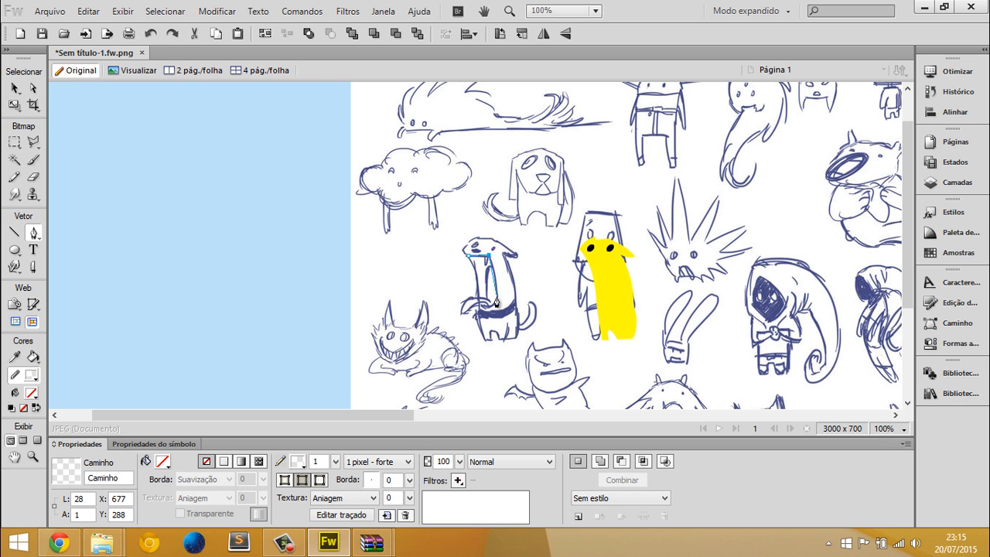
{"action": "left_click_drag", "start_coordinate": [496, 303], "coordinate": [609, 287]}
{"action": "left_click", "coordinate": [467, 261]}
{"action": "key", "text": "v"}
Draw a curved tongue about 65 by 16 px with the Pen, extending out of the black mouth, and fill it red
{"action": "key", "text": "ctrl+plus"}
{"action": "key", "text": "ctrl+plus"}
{"action": "key", "text": "ctrl+plus"}
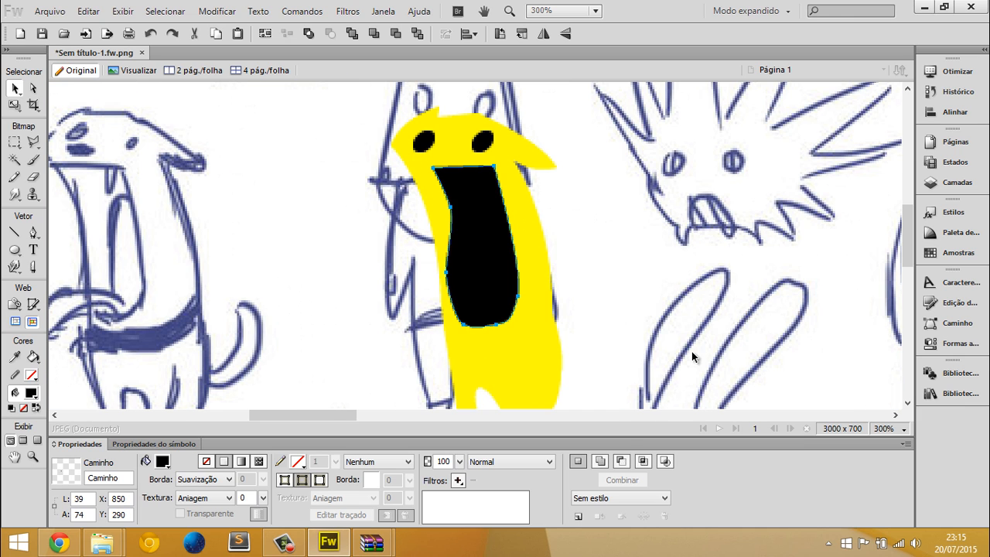
{"action": "left_click", "coordinate": [32, 232]}
{"action": "left_click", "coordinate": [482, 303]}
{"action": "left_click_drag", "start_coordinate": [344, 289], "coordinate": [402, 298]}
{"action": "left_click_drag", "start_coordinate": [426, 297], "coordinate": [454, 308]}
{"action": "left_click", "coordinate": [483, 303]}
{"action": "left_click", "coordinate": [162, 461]}
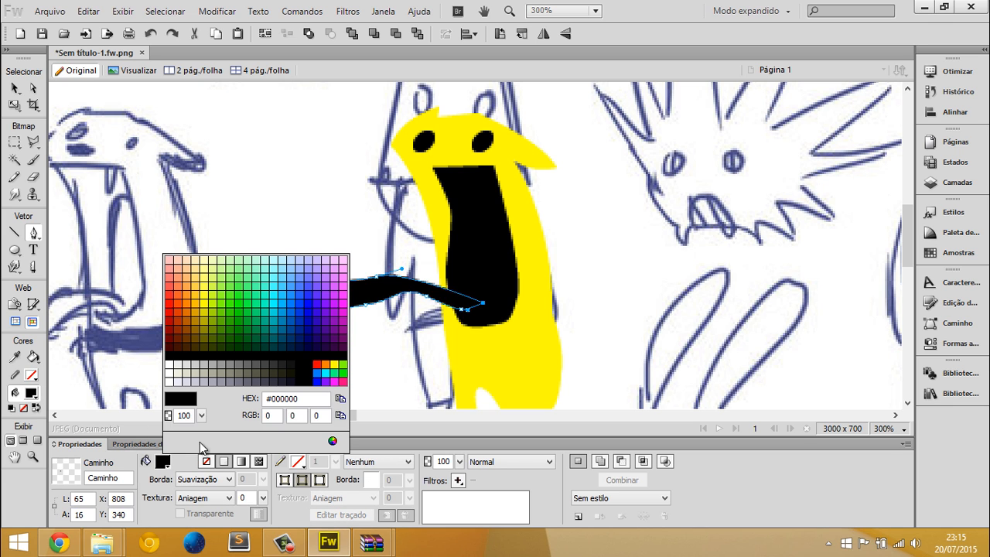
{"action": "left_click", "coordinate": [317, 365]}
{"action": "key", "text": "v"}
{"action": "left_click", "coordinate": [270, 327]}
Delete the sketch image together with the yellow body, black mouth and red tongue traced over it
{"action": "key", "text": "ctrl+1"}
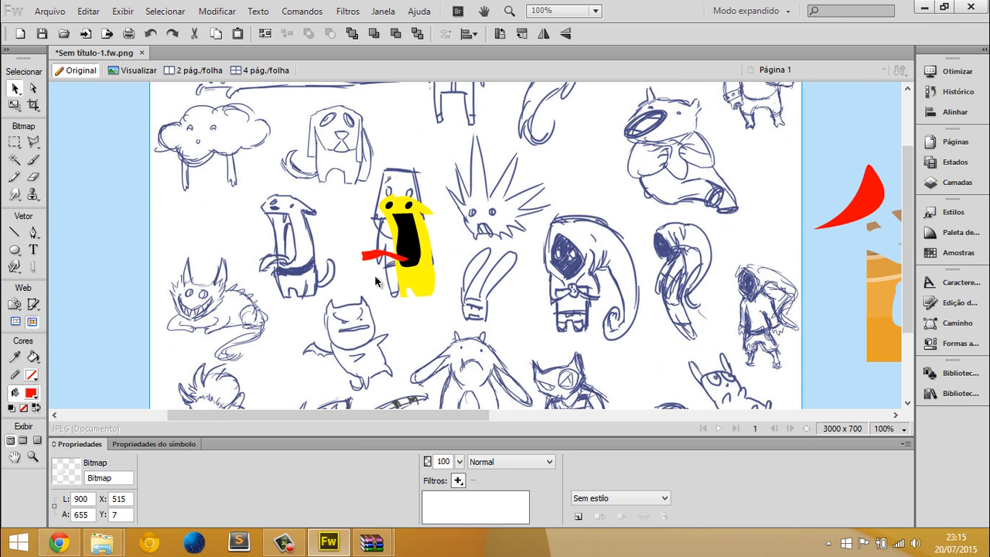
{"action": "scroll", "coordinate": [376, 284], "scroll_direction": "up", "scroll_amount": 5}
{"action": "scroll", "coordinate": [376, 305], "scroll_direction": "down", "scroll_amount": 5}
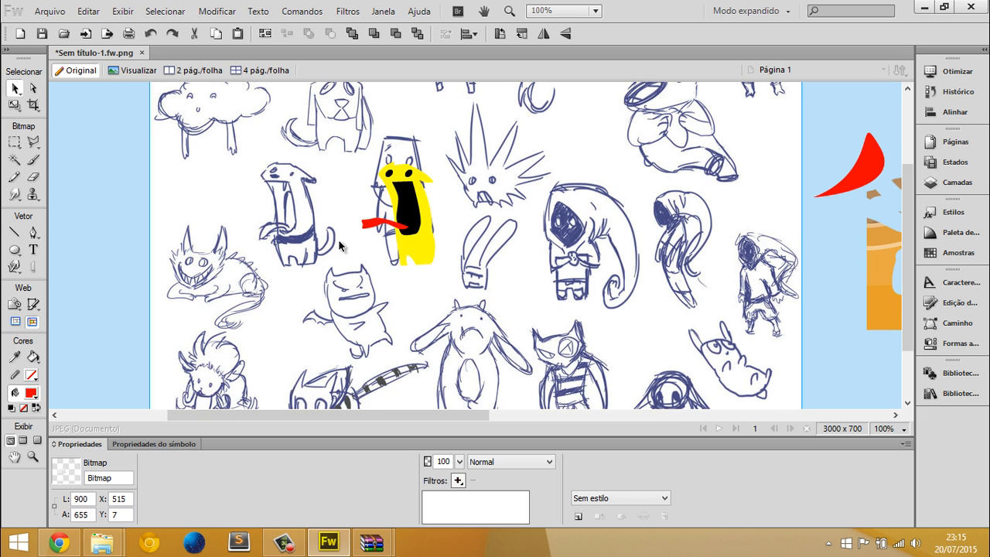
{"action": "scroll", "coordinate": [324, 197], "scroll_direction": "up", "scroll_amount": 2}
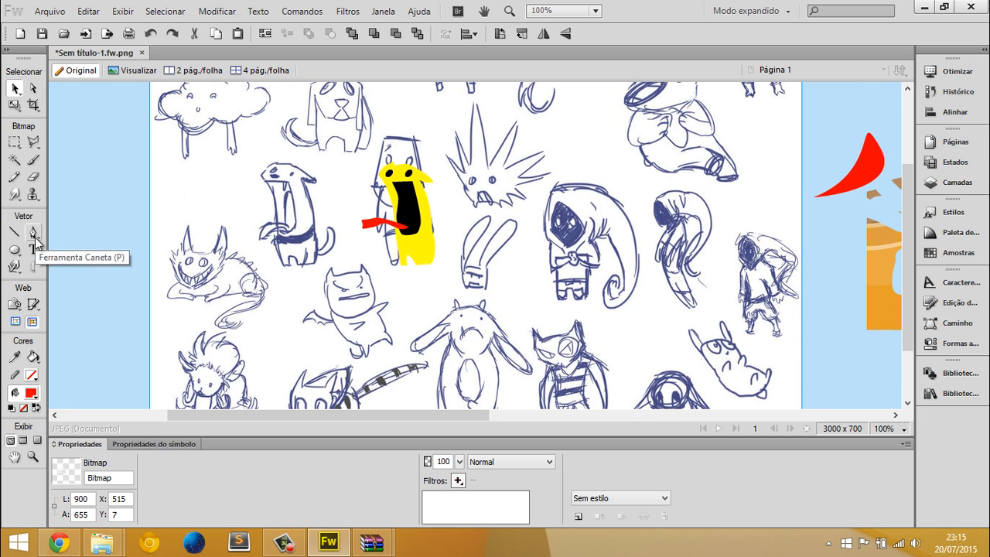
{"action": "left_click_drag", "start_coordinate": [116, 205], "coordinate": [550, 274]}
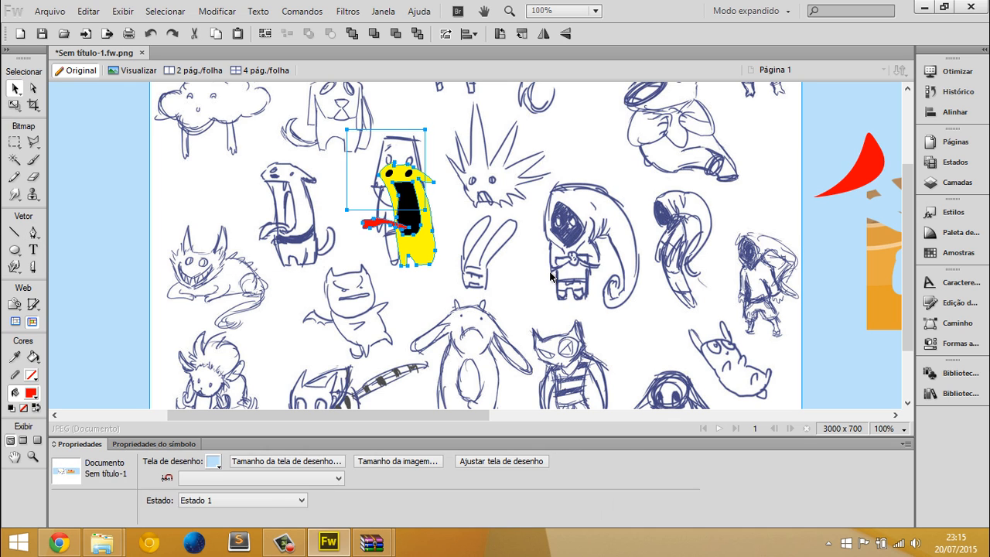
{"action": "key", "text": "Delete"}
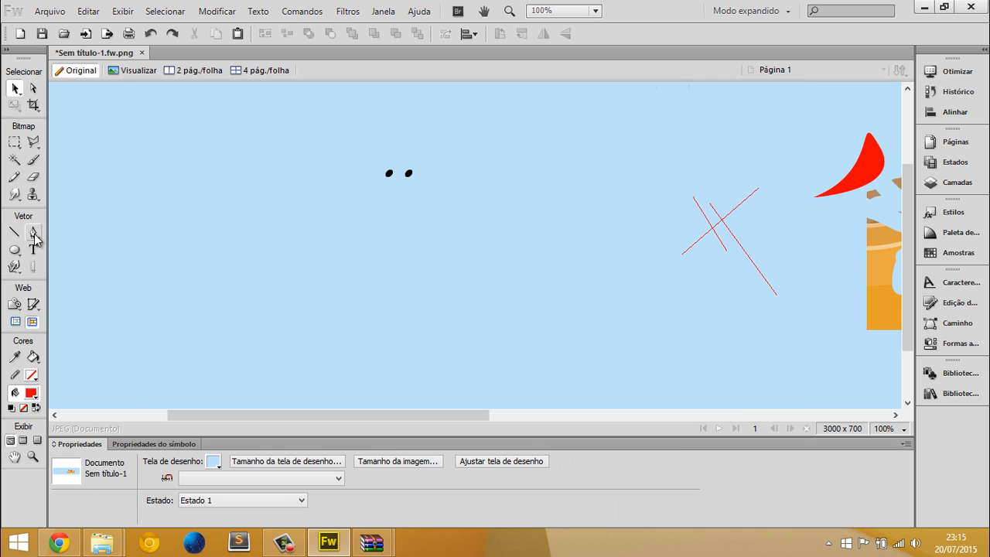
Draw a red five-pointed star about 162 by 154 px below the two black eyes
{"action": "left_click", "coordinate": [13, 247]}
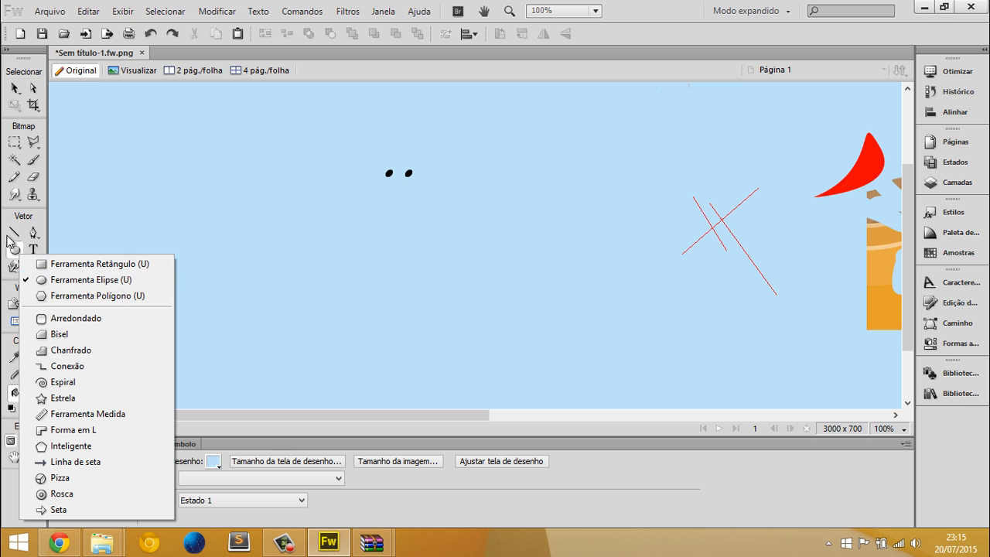
{"action": "left_click", "coordinate": [17, 233]}
{"action": "left_click", "coordinate": [18, 254]}
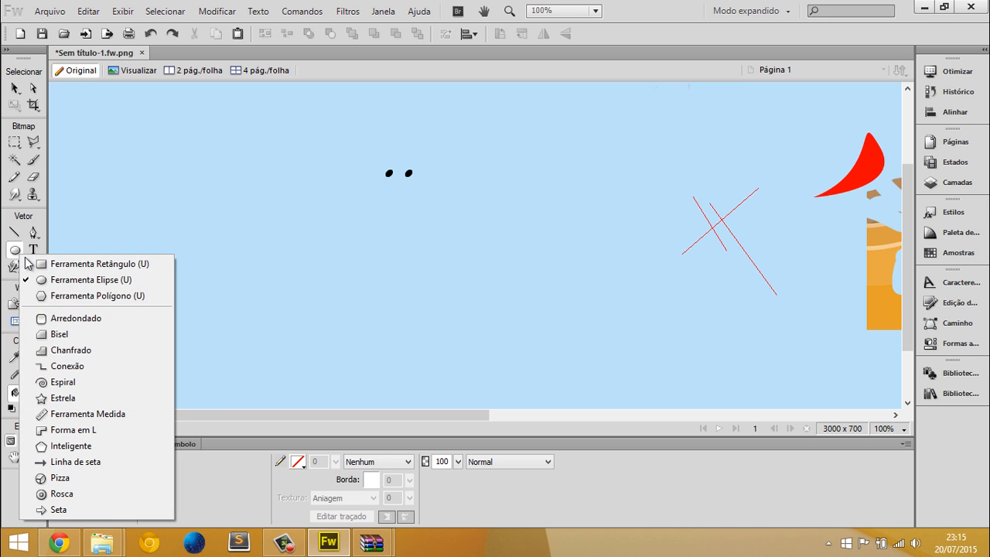
{"action": "left_click", "coordinate": [62, 397]}
{"action": "left_click_drag", "start_coordinate": [322, 300], "coordinate": [381, 354]}
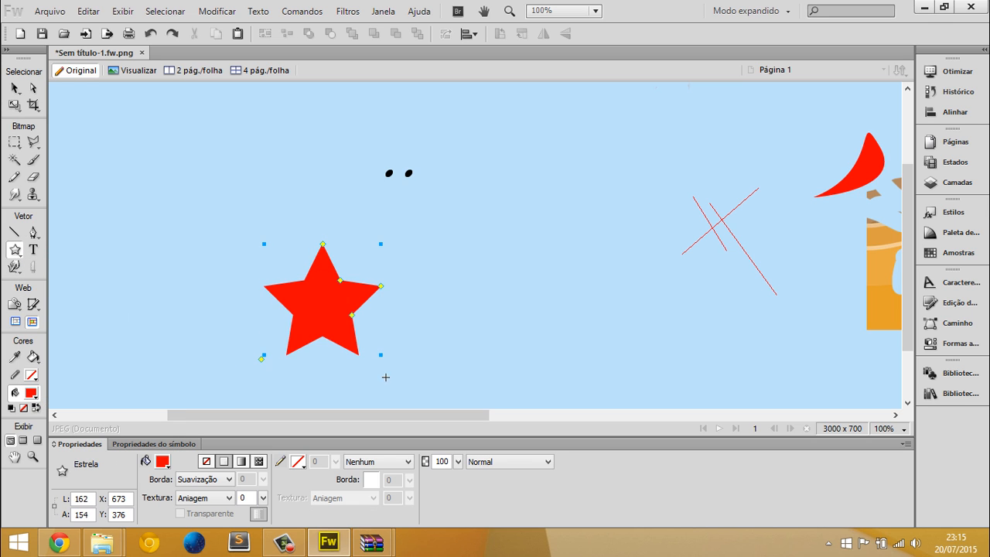
Draw a red circle about 153 px in diameter beside the star with the Ellipse tool
{"action": "left_click", "coordinate": [21, 257]}
{"action": "left_click", "coordinate": [66, 274]}
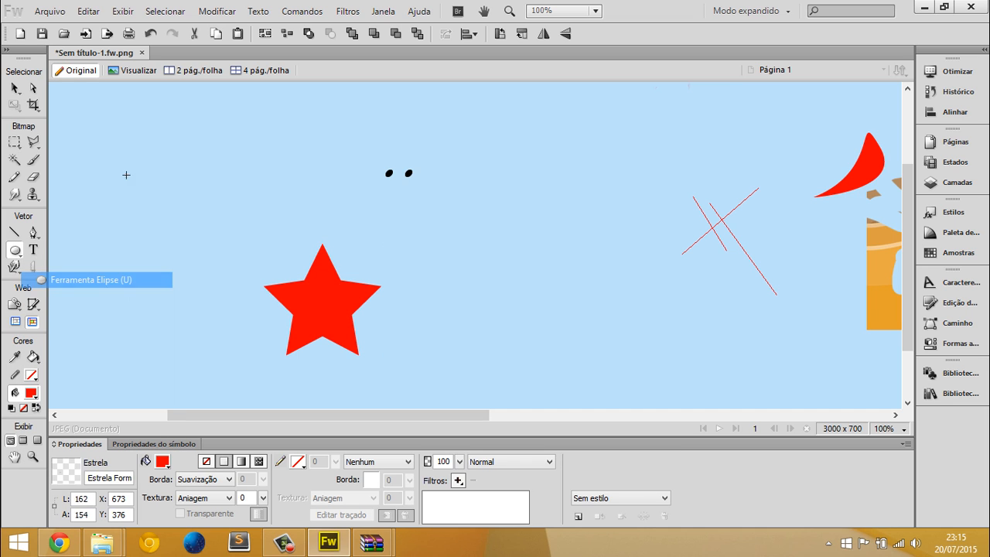
{"action": "left_click_drag", "start_coordinate": [145, 160], "coordinate": [255, 272]}
Delete the star, the two leftover black eyes and the red circle from the canvas
{"action": "key", "text": "v"}
{"action": "left_click", "coordinate": [304, 305]}
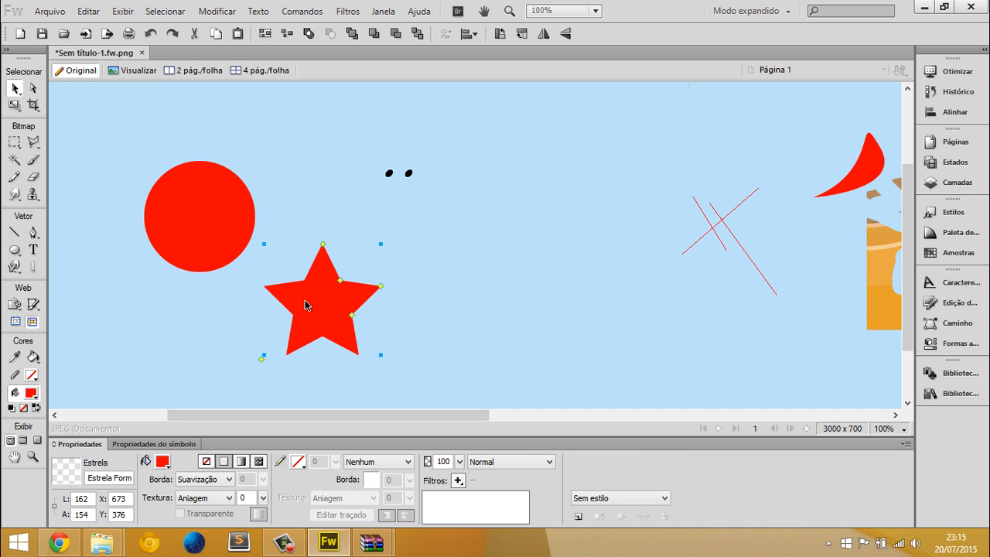
{"action": "key", "text": "Delete"}
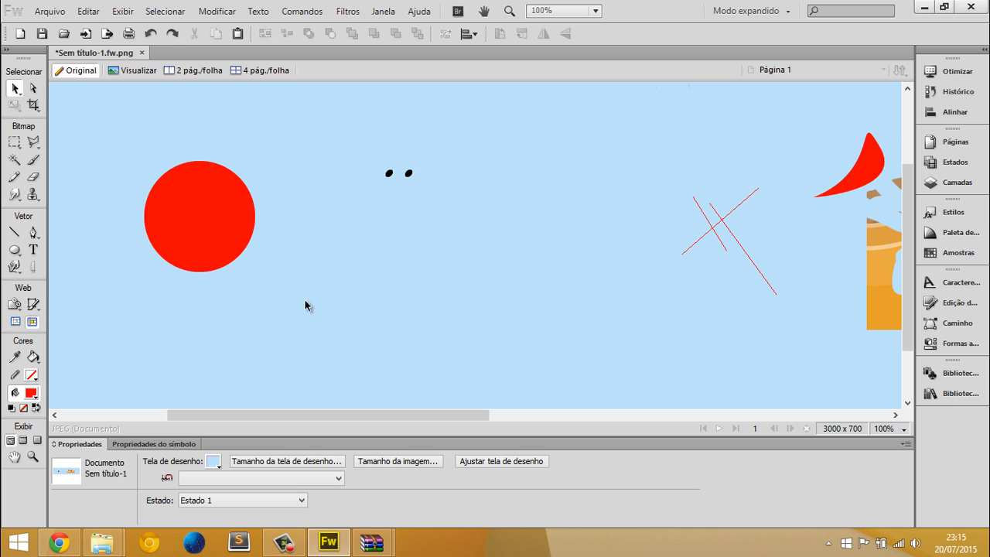
{"action": "left_click", "coordinate": [241, 255]}
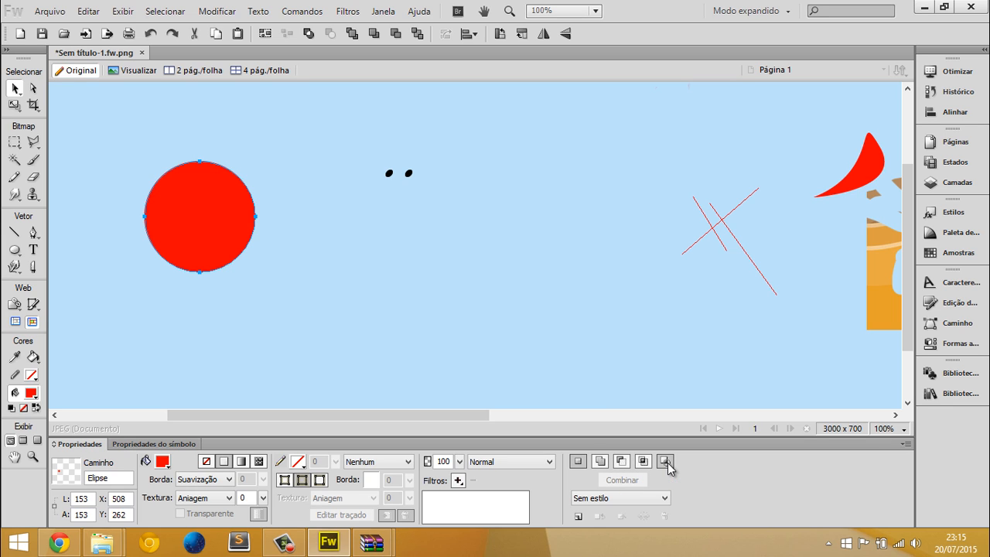
{"action": "left_click_drag", "start_coordinate": [442, 207], "coordinate": [428, 179]}
{"action": "key", "text": "Delete"}
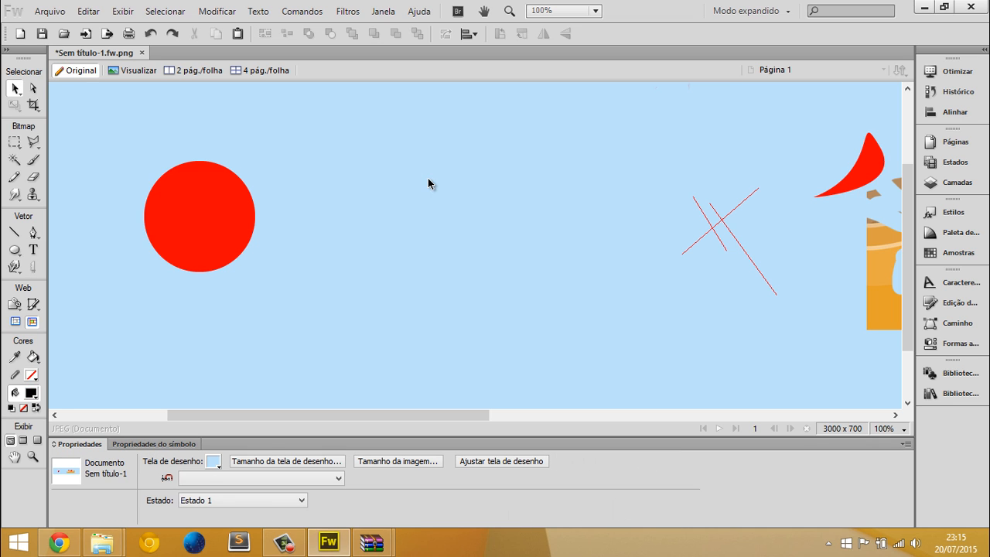
{"action": "left_click", "coordinate": [222, 223]}
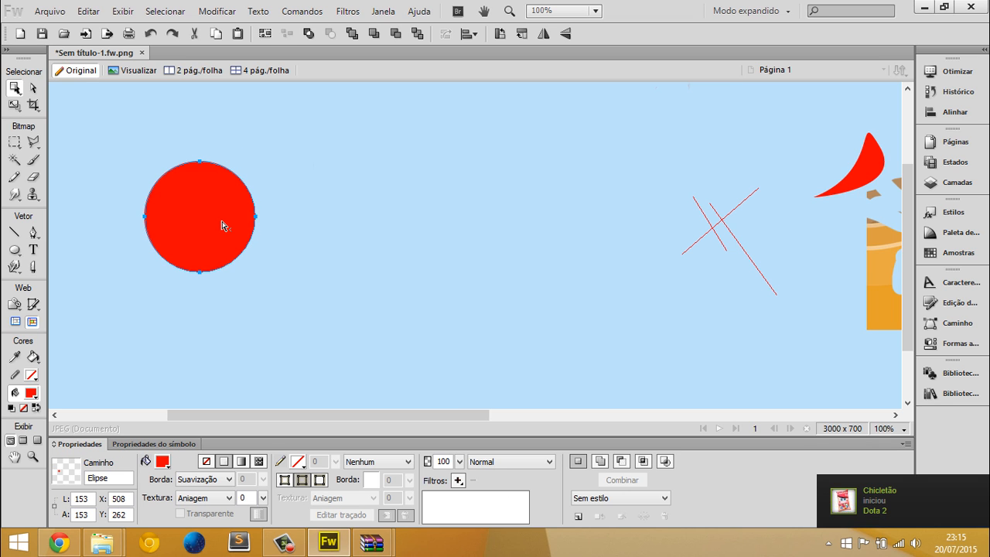
{"action": "key", "text": "Delete"}
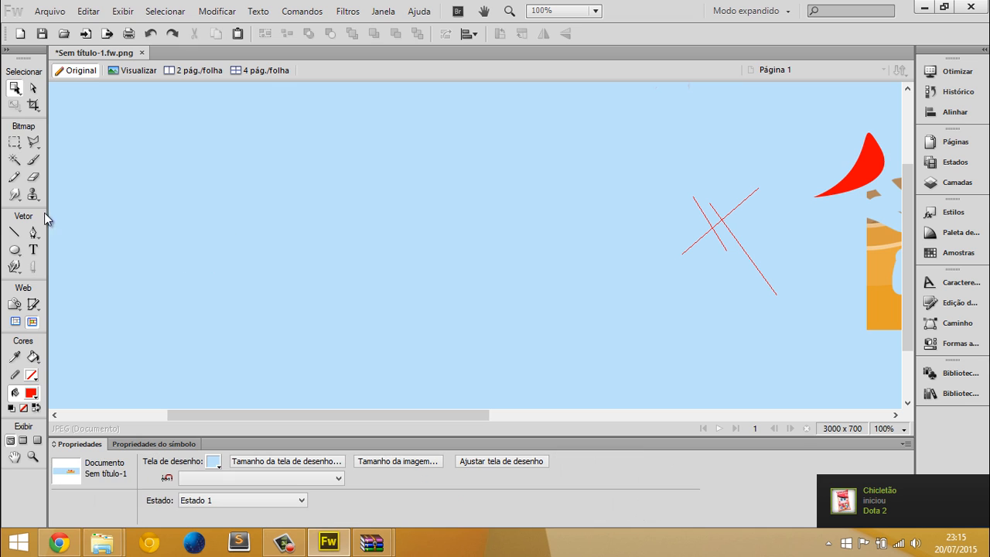
Draw a red square about 273 by 273 px at about X 610, Y 209 with the Rectangle tool
{"action": "left_click", "coordinate": [15, 249]}
{"action": "left_click", "coordinate": [57, 264]}
{"action": "left_click_drag", "start_coordinate": [218, 122], "coordinate": [416, 320]}
{"action": "left_click", "coordinate": [464, 329]}
{"action": "left_click", "coordinate": [393, 305]}
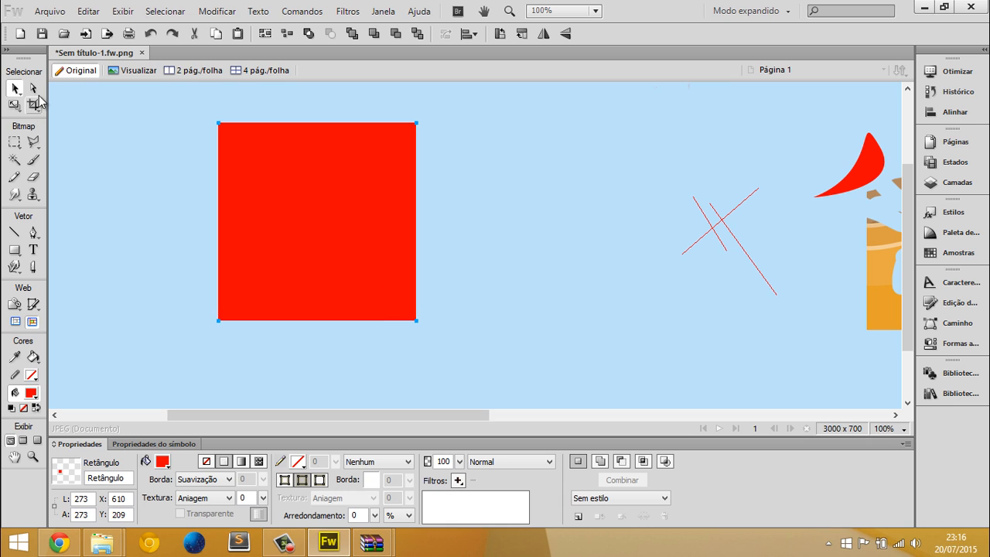
Ungroup the square into a vector path and delete its upper-left corner point to form a right triangle
{"action": "left_click", "coordinate": [33, 90]}
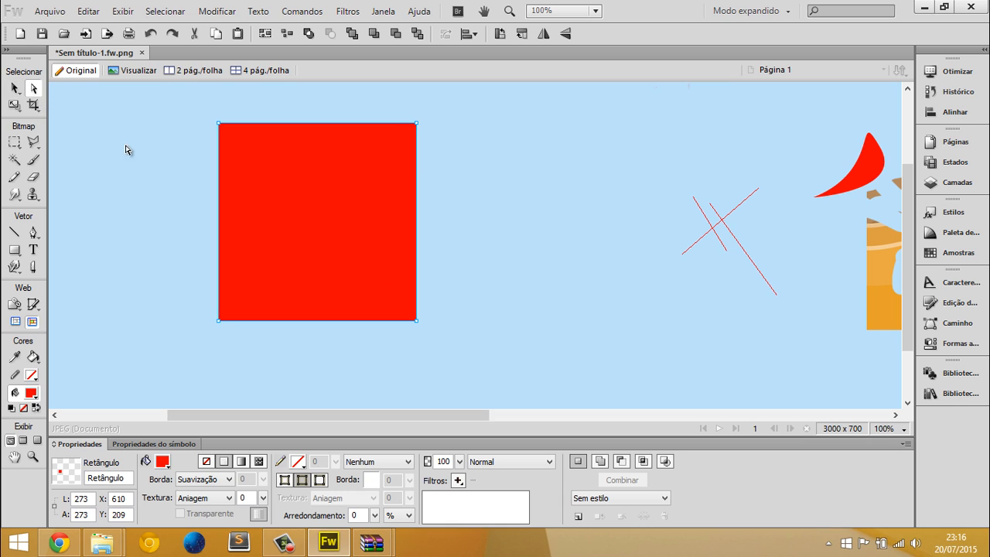
{"action": "left_click", "coordinate": [219, 124]}
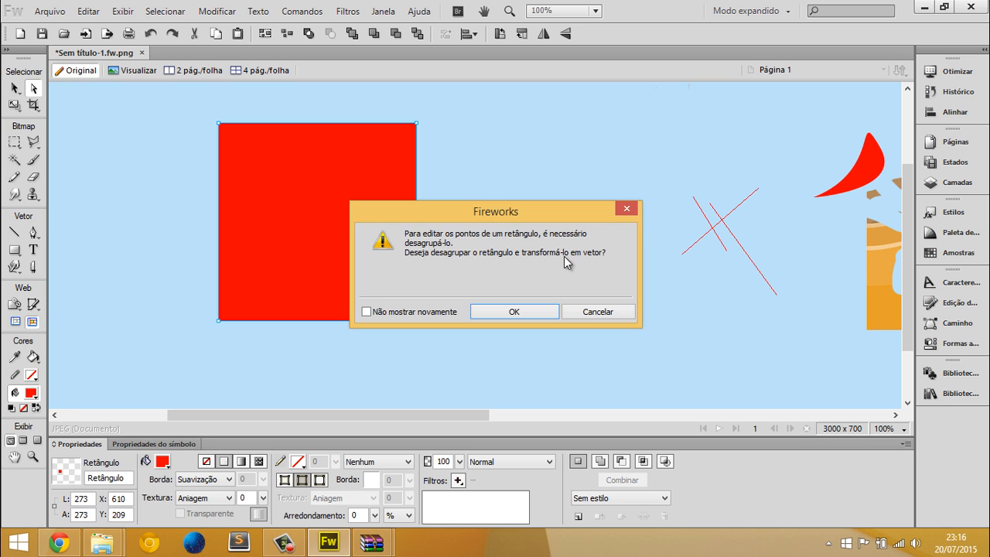
{"action": "left_click", "coordinate": [497, 315]}
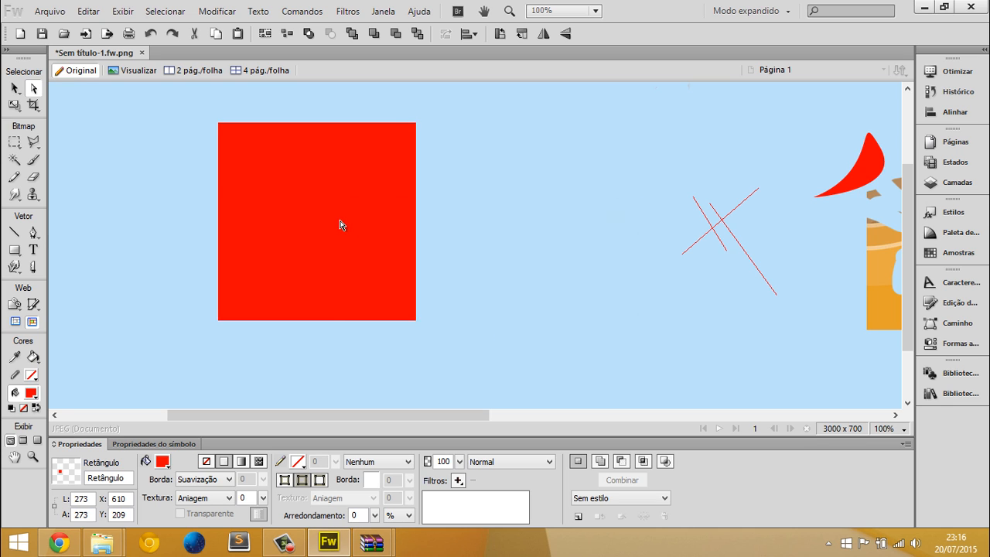
{"action": "left_click", "coordinate": [219, 124]}
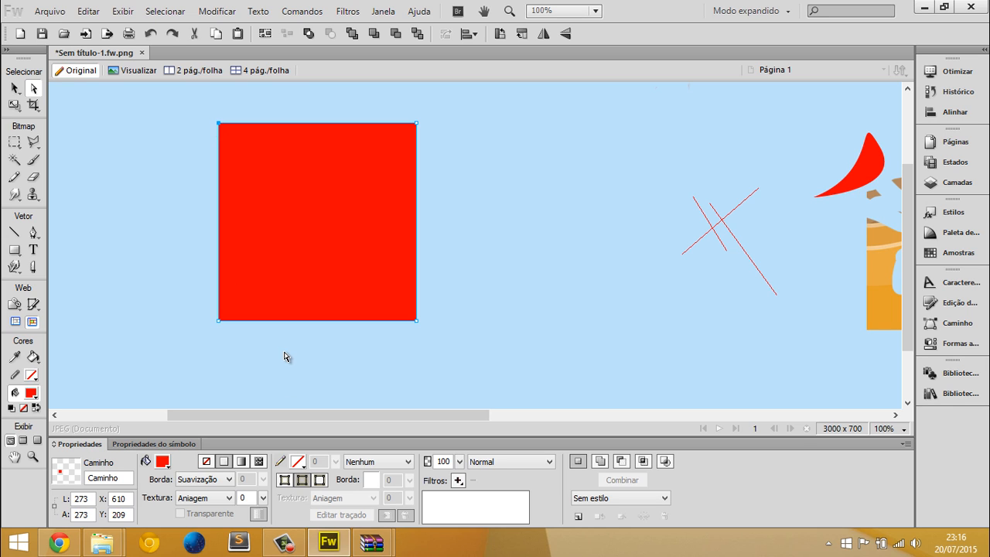
{"action": "key", "text": "Delete"}
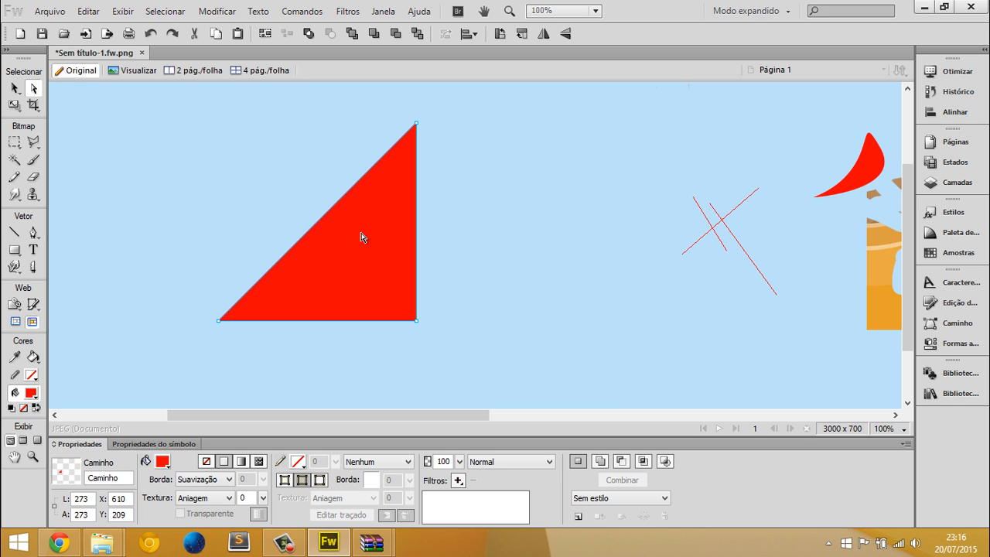
{"action": "key", "text": "v"}
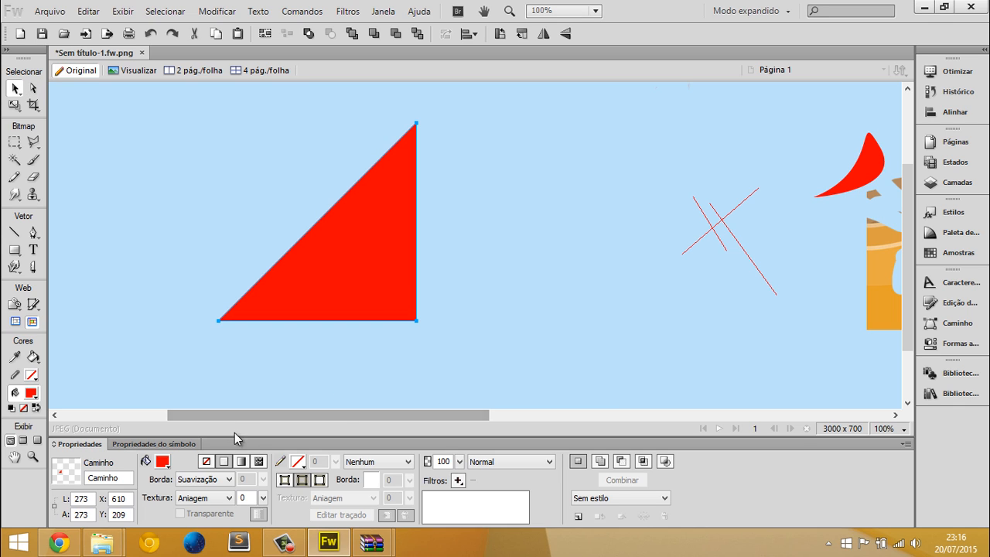
Recolor the top triangle copy blue and offset it up and left to about X 595, Y 194
{"action": "left_click", "coordinate": [169, 462]}
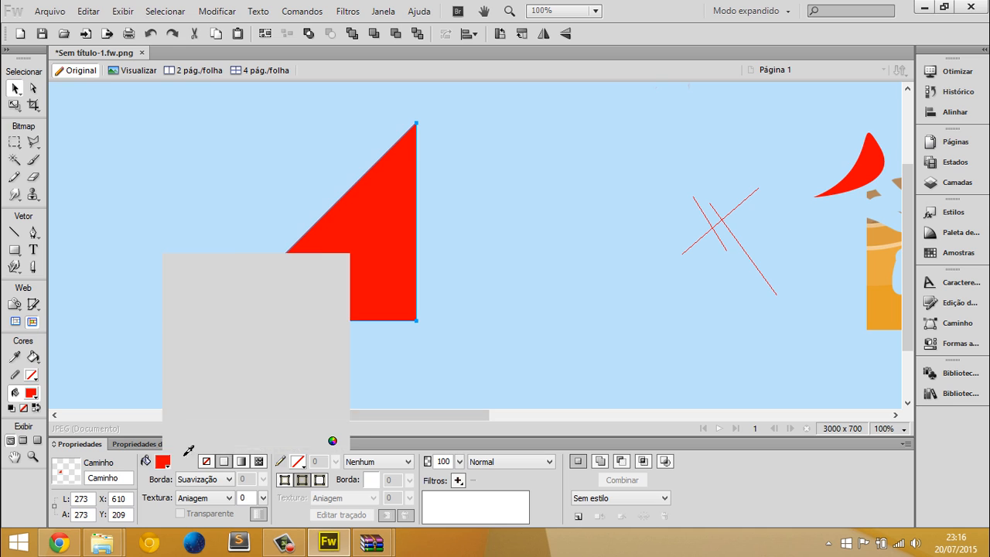
{"action": "left_click", "coordinate": [320, 366]}
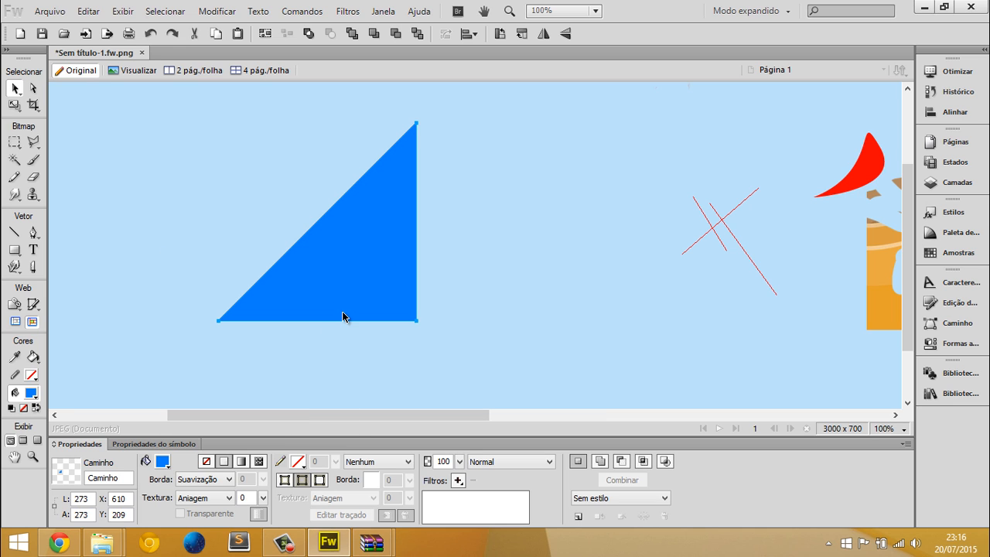
{"action": "mouse_move", "coordinate": [353, 312]}
{"action": "left_mouse_down"}
{"action": "mouse_move", "coordinate": [344, 289]}
{"action": "mouse_move", "coordinate": [364, 302]}
{"action": "mouse_move", "coordinate": [347, 297]}
{"action": "left_mouse_up"}
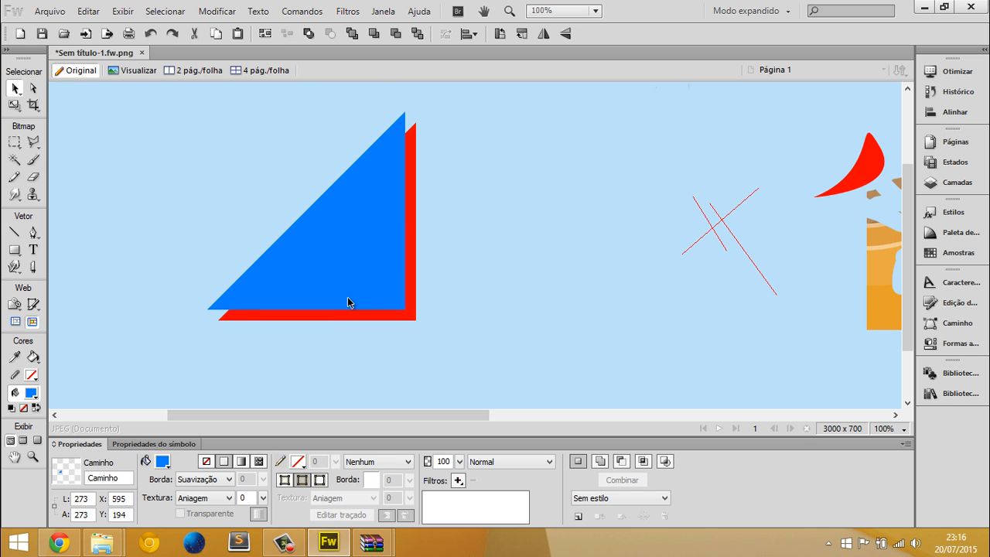
Subtract the blue triangle from the red one and combine the result into a single L-shaped path
{"action": "left_click_drag", "start_coordinate": [327, 364], "coordinate": [382, 253]}
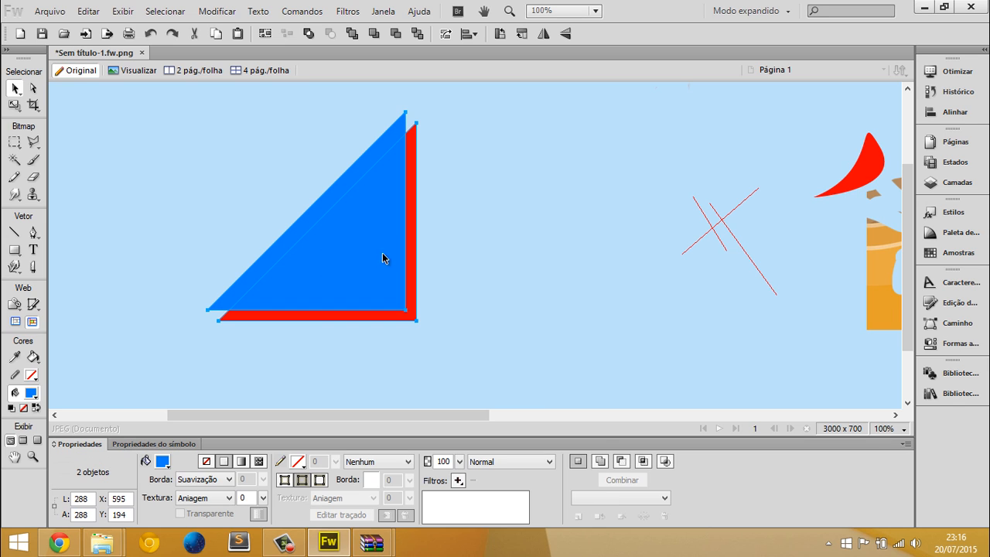
{"action": "left_click", "coordinate": [623, 462]}
{"action": "left_click_drag", "start_coordinate": [465, 348], "coordinate": [337, 209]}
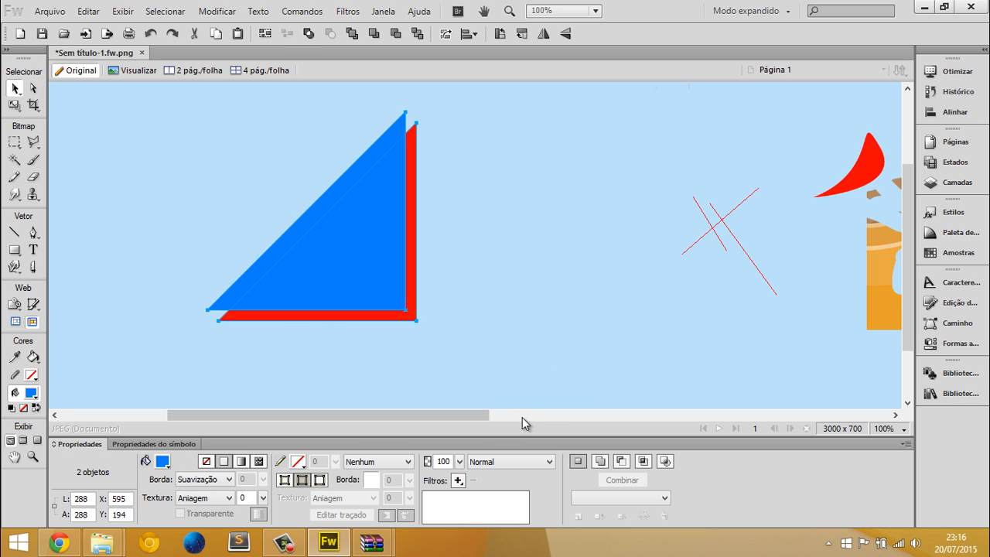
{"action": "left_click", "coordinate": [623, 462]}
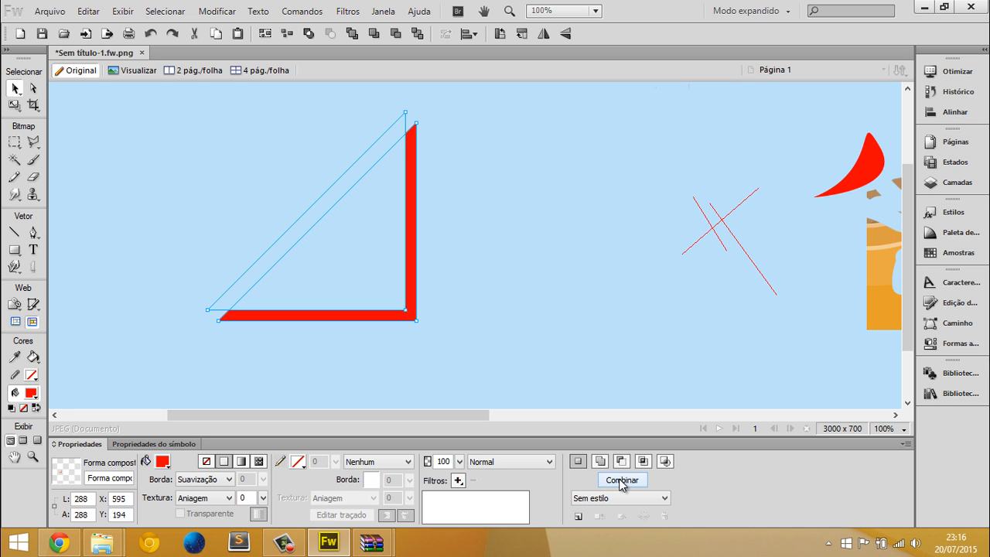
{"action": "left_click", "coordinate": [622, 482]}
{"action": "left_click", "coordinate": [493, 332]}
{"action": "scroll", "coordinate": [457, 313], "scroll_direction": "down", "scroll_amount": 1}
{"action": "left_click", "coordinate": [413, 294]}
{"action": "scroll", "coordinate": [363, 174], "scroll_direction": "up", "scroll_amount": 2}
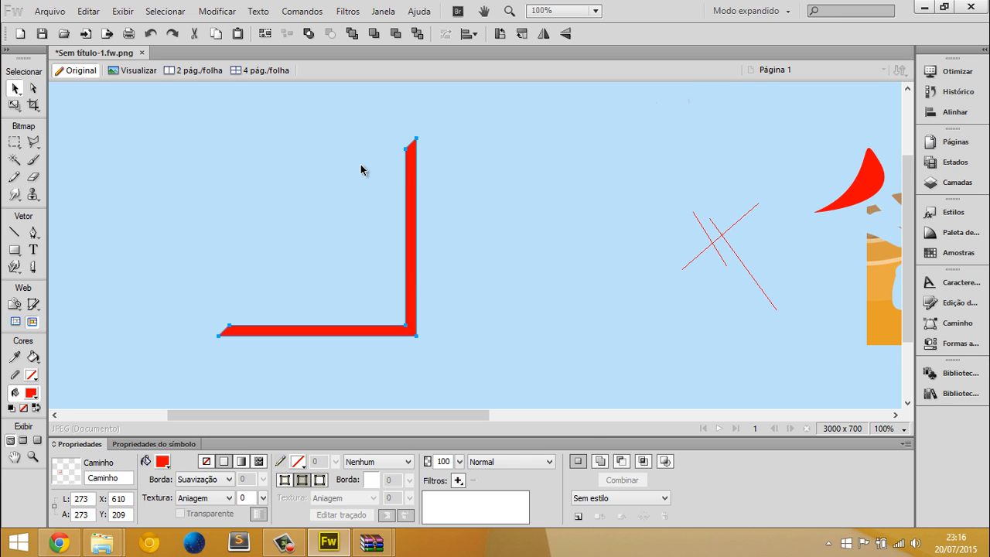
Rotate the red L-shaped path with the transform tool so its corner points straight up like a roof
{"action": "left_click_drag", "start_coordinate": [209, 102], "coordinate": [185, 151]}
{"action": "left_click", "coordinate": [400, 218]}
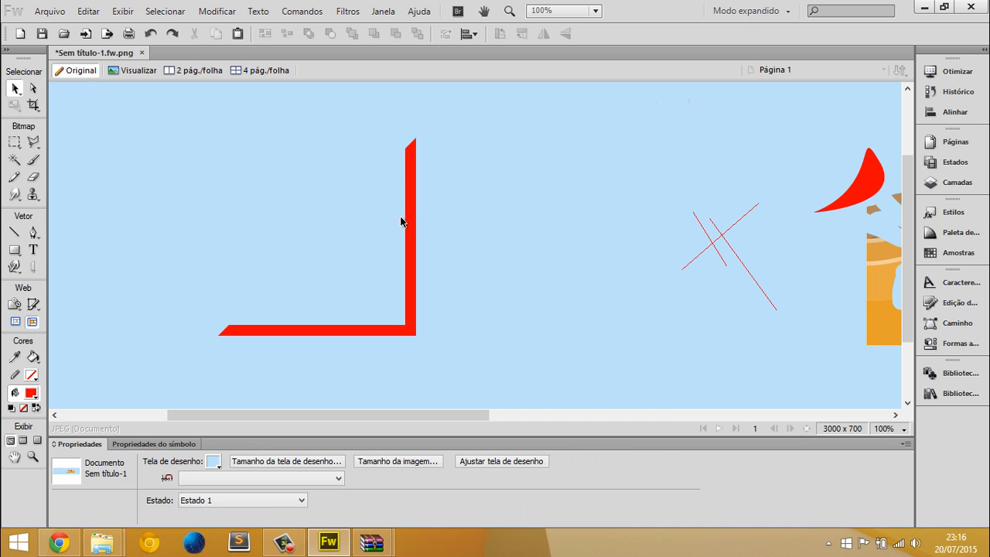
{"action": "left_click", "coordinate": [400, 220]}
{"action": "key", "text": "q"}
{"action": "left_click_drag", "start_coordinate": [421, 116], "coordinate": [539, 203]}
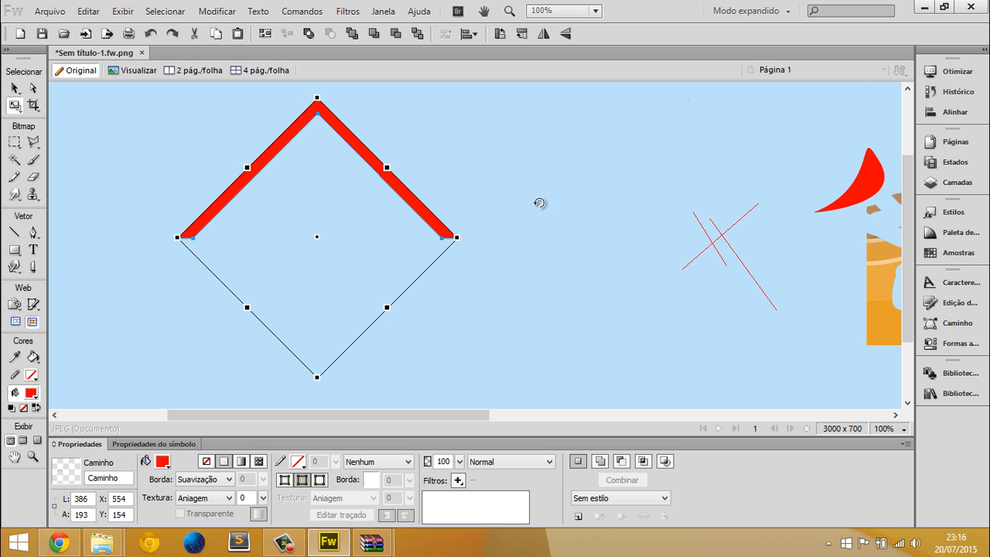
{"action": "left_click", "coordinate": [544, 182]}
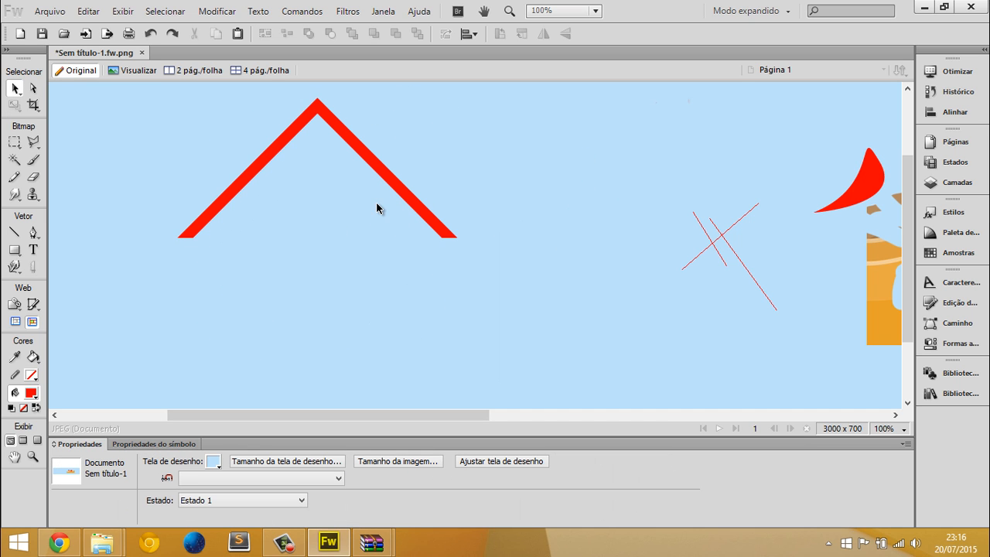
Draw a red rectangle about 283 by 100 px below the roof shape and place a blue copy at about X 574, Y 447
{"action": "left_click", "coordinate": [14, 249]}
{"action": "left_click", "coordinate": [47, 259]}
{"action": "left_click_drag", "start_coordinate": [267, 329], "coordinate": [383, 358]}
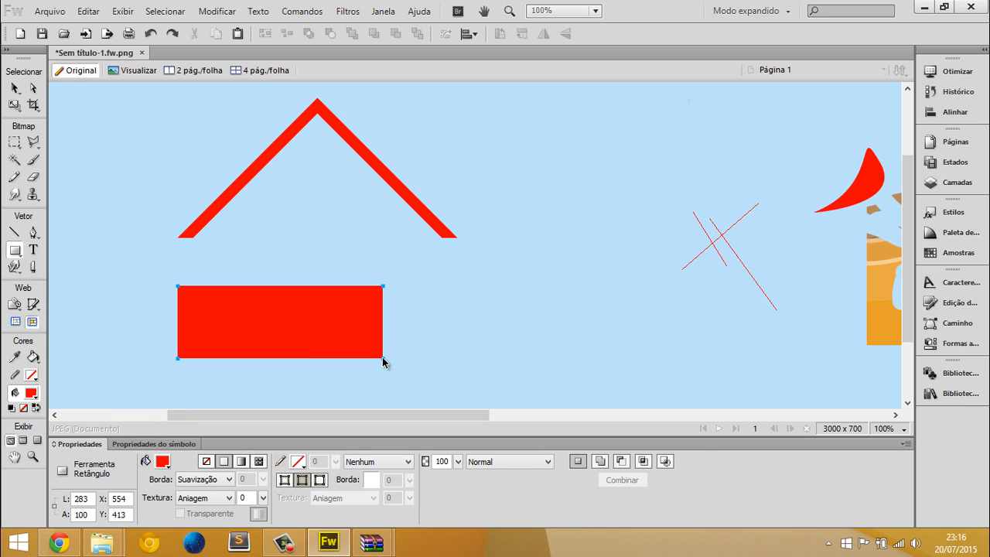
{"action": "key", "text": "v"}
{"action": "left_click_drag", "start_coordinate": [275, 332], "coordinate": [290, 357], "text": "alt"}
{"action": "left_click", "coordinate": [164, 459]}
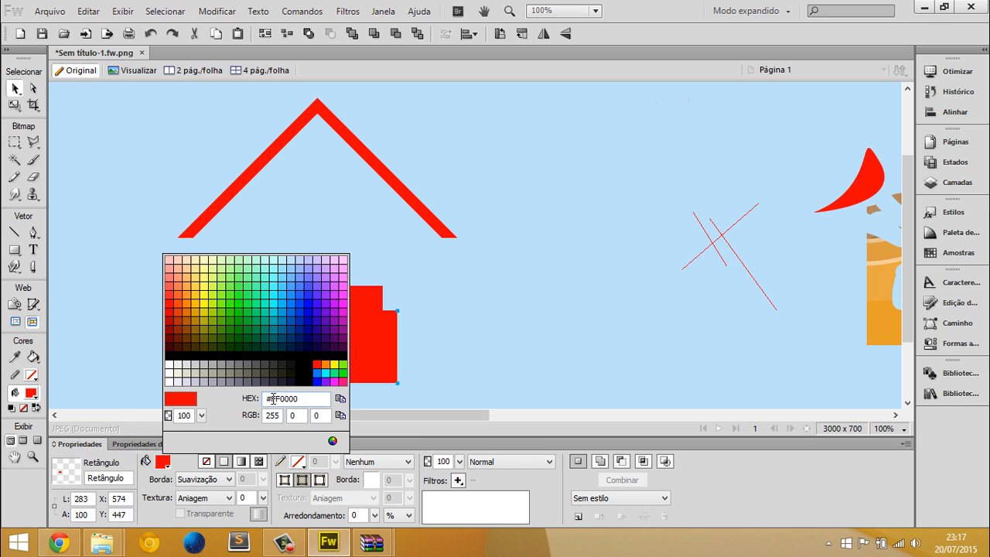
{"action": "left_click", "coordinate": [320, 374]}
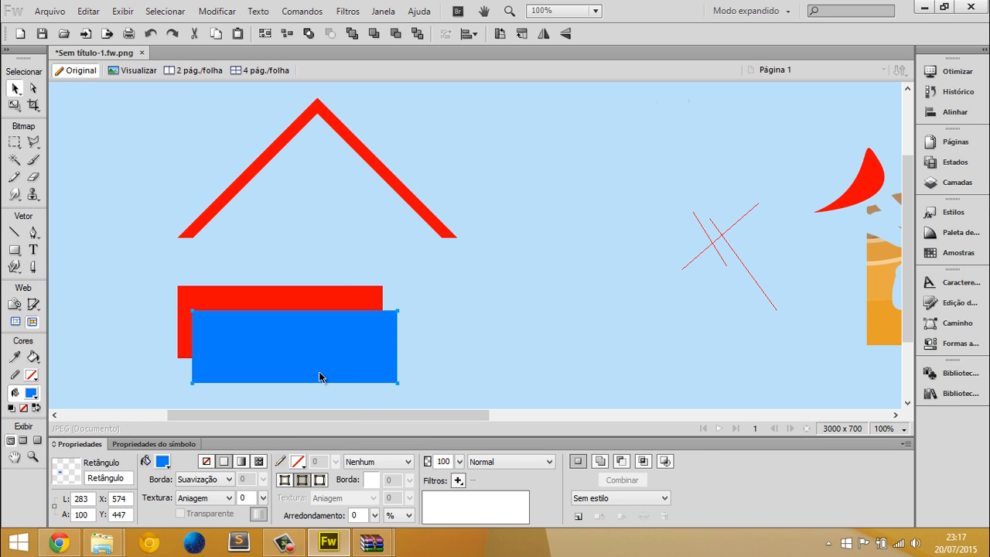
Undo a trial subtraction of the two rectangles, then unite them into one combined path placed at about X 596, Y 386
{"action": "left_click", "coordinate": [239, 300], "text": "shift"}
{"action": "left_click", "coordinate": [620, 461]}
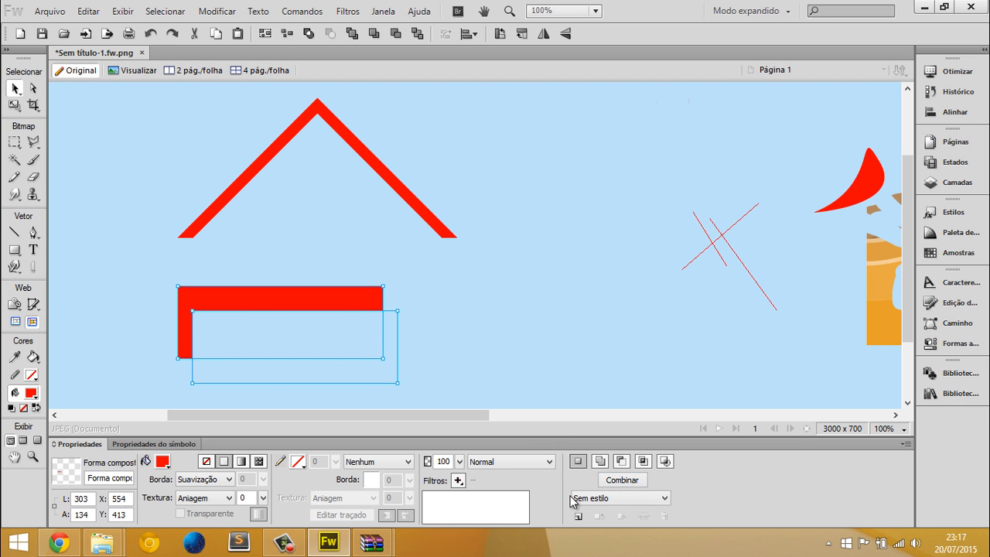
{"action": "key", "text": "ctrl+z"}
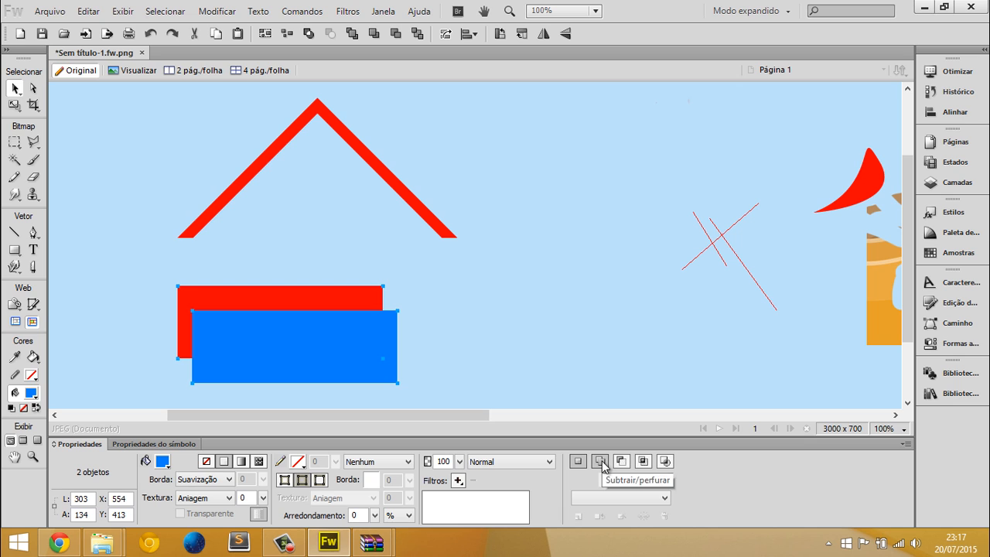
{"action": "left_click", "coordinate": [600, 462]}
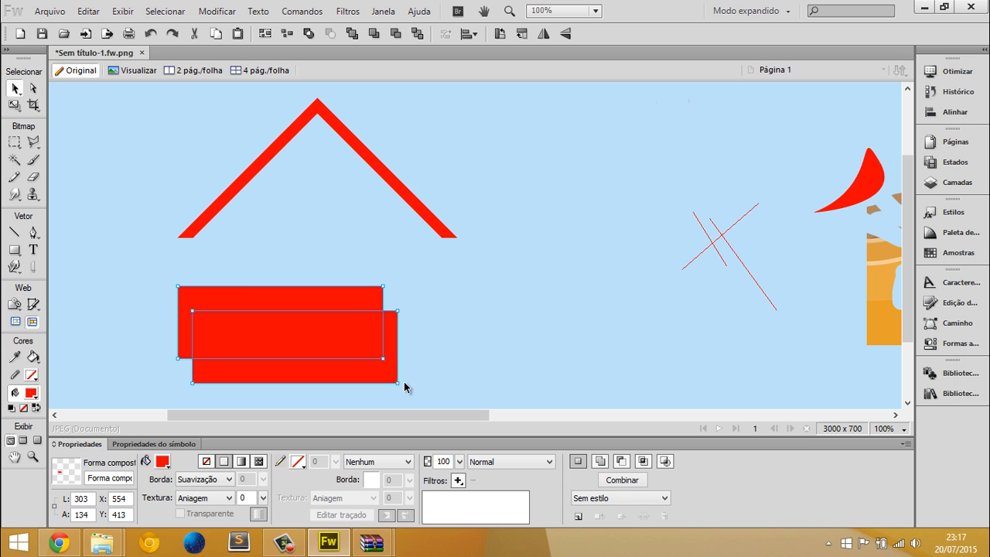
{"action": "left_click", "coordinate": [636, 482]}
{"action": "left_click", "coordinate": [464, 313]}
{"action": "left_click", "coordinate": [364, 347]}
{"action": "left_click_drag", "start_coordinate": [238, 332], "coordinate": [270, 313]}
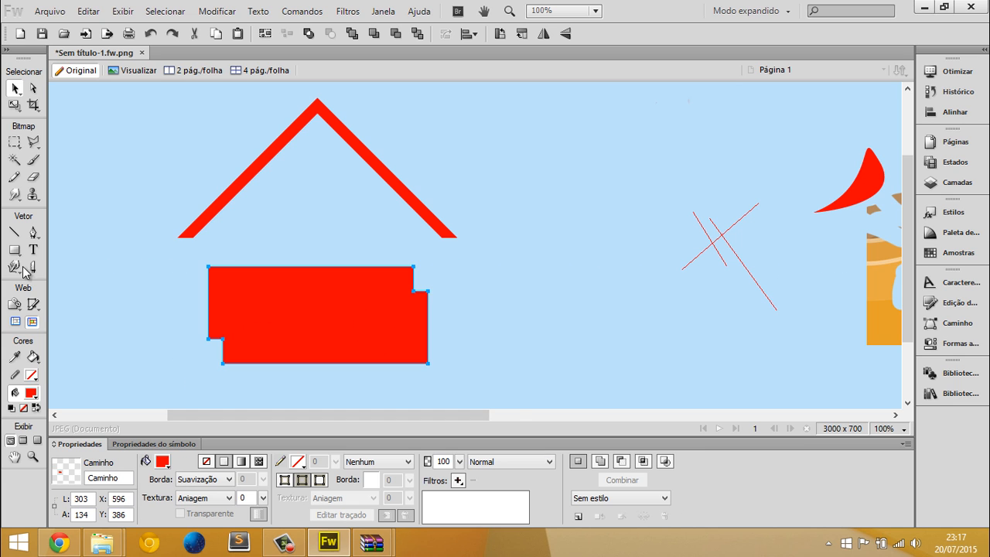
Draw a closed stepped shape with the Pen tool beside the united rectangles and move it slightly to the right
{"action": "left_click", "coordinate": [33, 232]}
{"action": "left_click", "coordinate": [583, 362]}
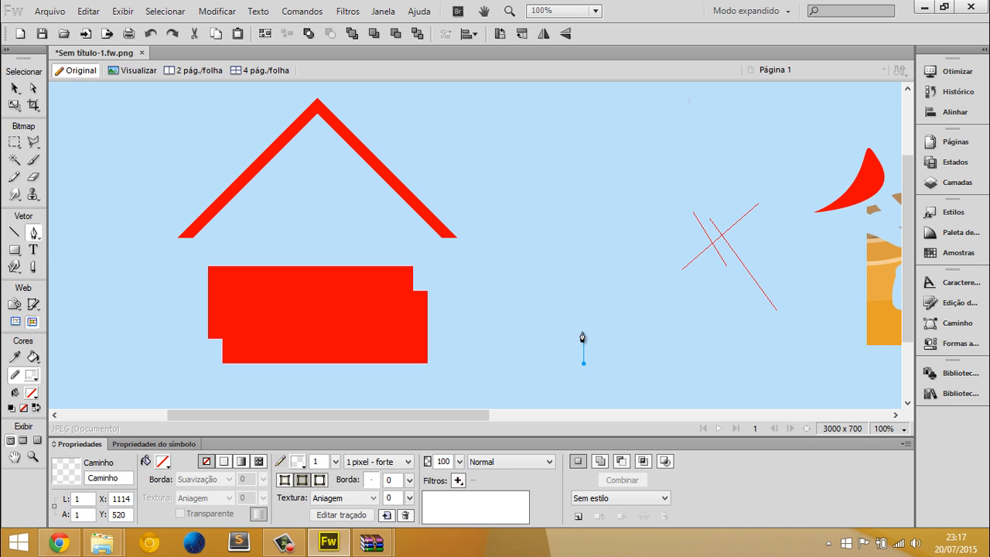
{"action": "left_click", "coordinate": [582, 331]}
{"action": "left_click", "coordinate": [539, 331]}
{"action": "left_click", "coordinate": [539, 306]}
{"action": "left_click", "coordinate": [461, 306]}
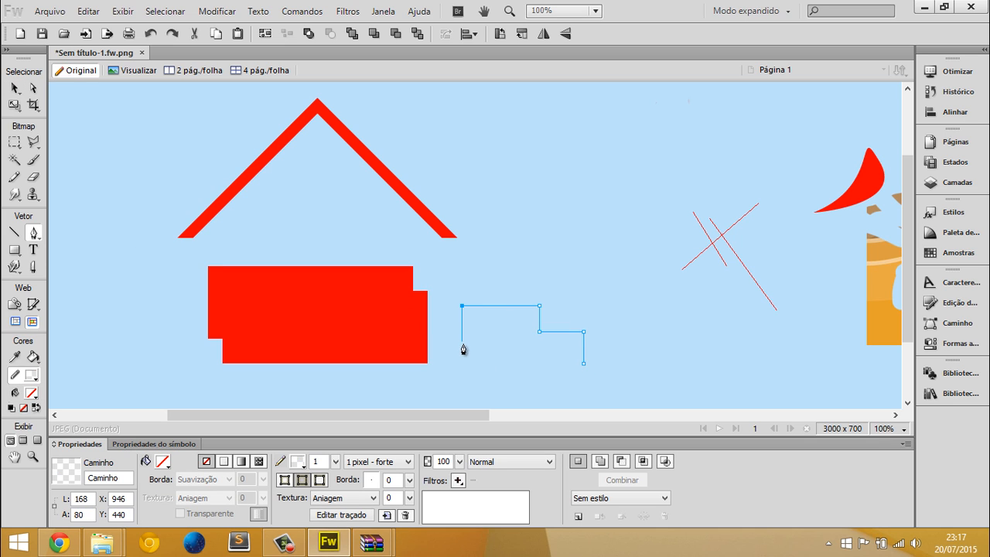
{"action": "left_click", "coordinate": [585, 370]}
{"action": "left_click", "coordinate": [584, 364]}
{"action": "key", "text": "v"}
{"action": "left_click_drag", "start_coordinate": [547, 354], "coordinate": [579, 354]}
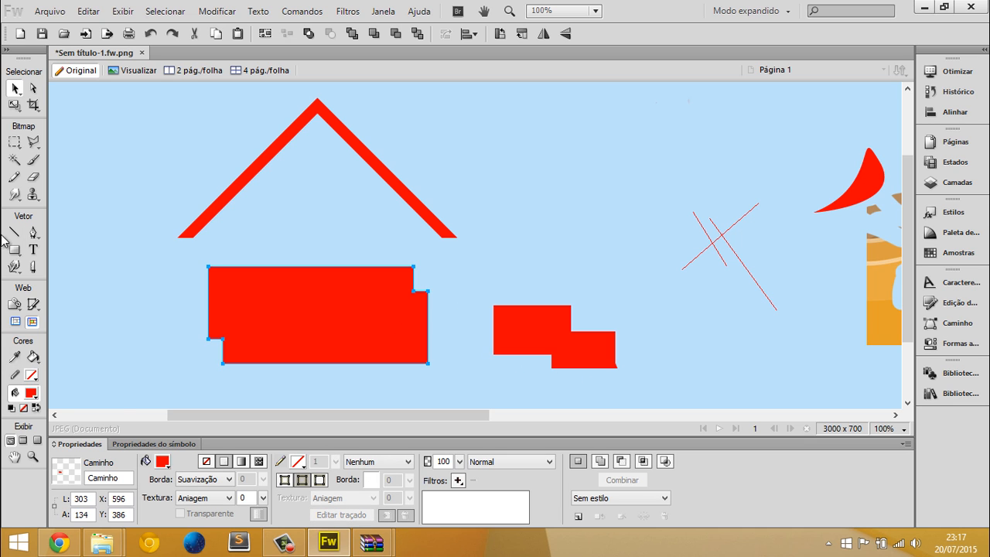
Draw four overlapping red rectangles above the Pen-drawn shape, starting with one about 80 by 80 px, leaving a small central gap
{"action": "left_click_drag", "start_coordinate": [13, 249], "coordinate": [62, 264]}
{"action": "left_click_drag", "start_coordinate": [493, 161], "coordinate": [551, 217]}
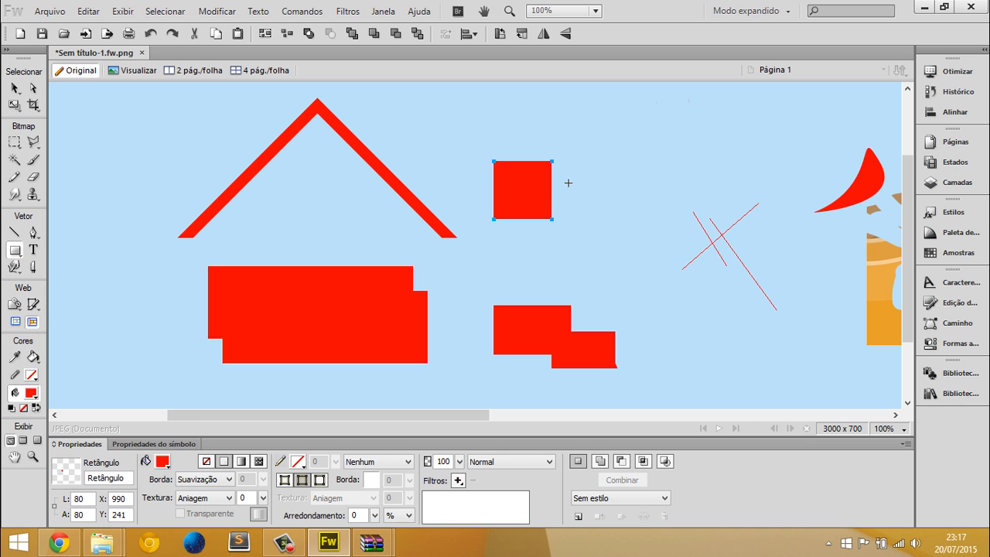
{"action": "left_click_drag", "start_coordinate": [579, 181], "coordinate": [538, 236]}
{"action": "left_click_drag", "start_coordinate": [585, 259], "coordinate": [500, 230]}
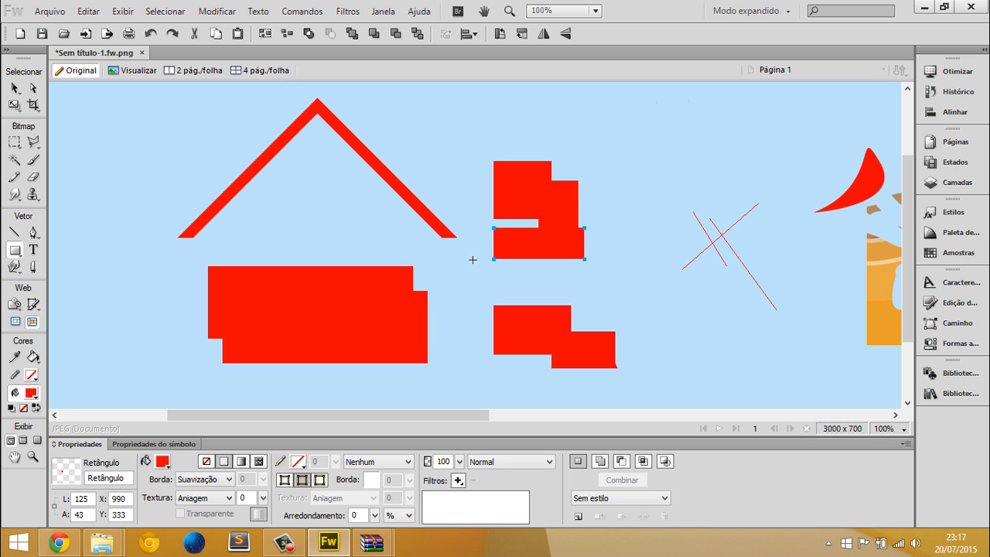
{"action": "left_click_drag", "start_coordinate": [472, 264], "coordinate": [522, 194]}
Group the four overlapping red rectangles
{"action": "key", "text": "v"}
{"action": "key", "text": "ctrl+a"}
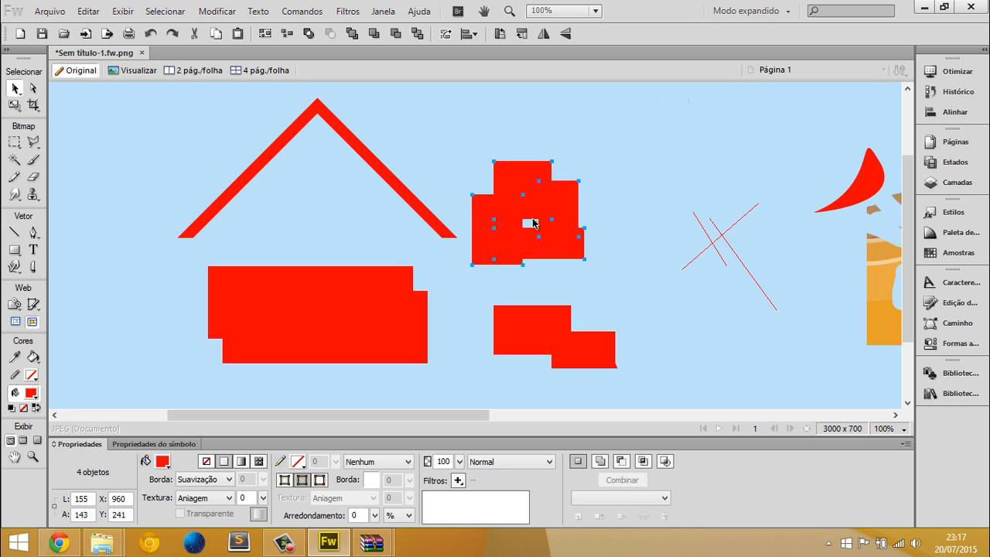
{"action": "right_click", "coordinate": [532, 223]}
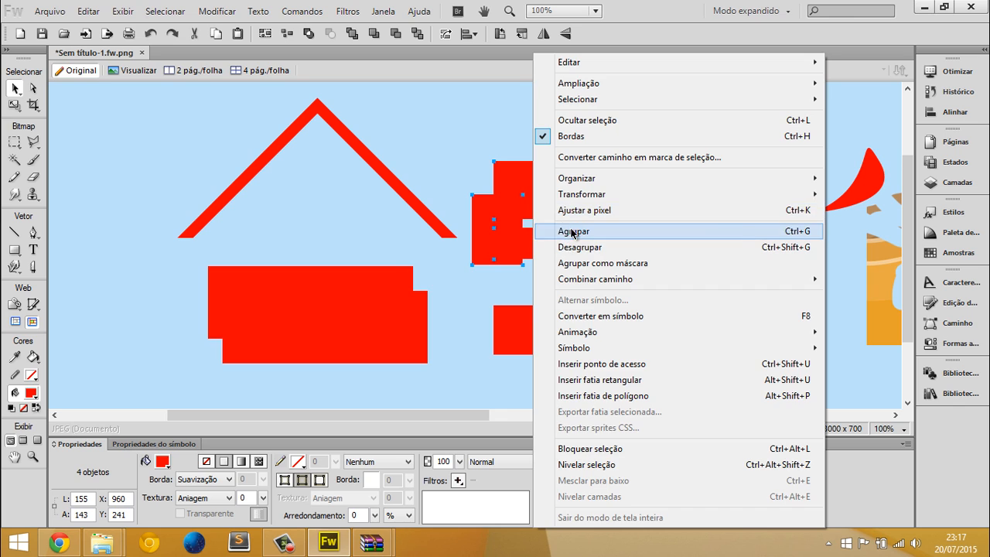
{"action": "left_click", "coordinate": [552, 229]}
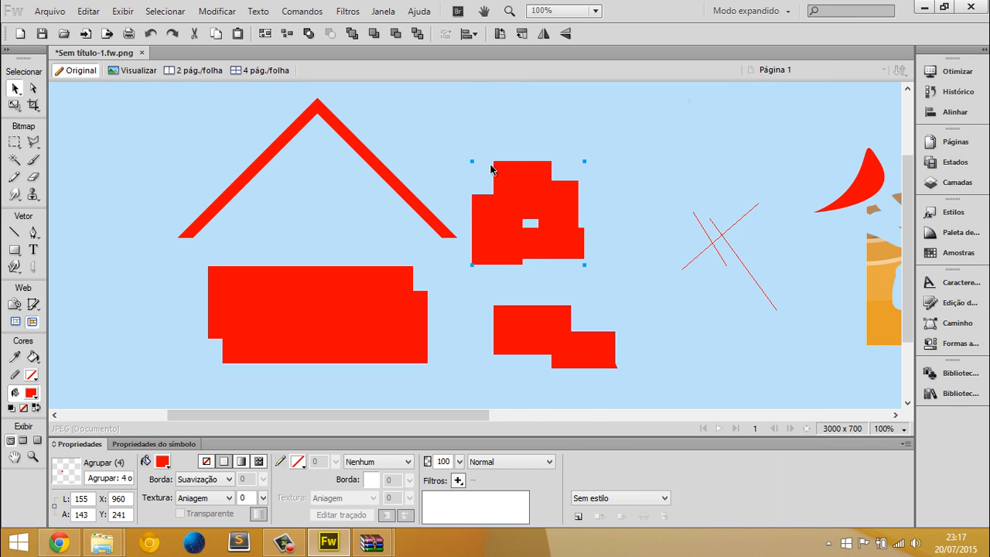
Unite the four grouped rectangles into one combined path and move it to about X 1033, Y 191
{"action": "key", "text": "a"}
{"action": "key", "text": "ctrl+a"}
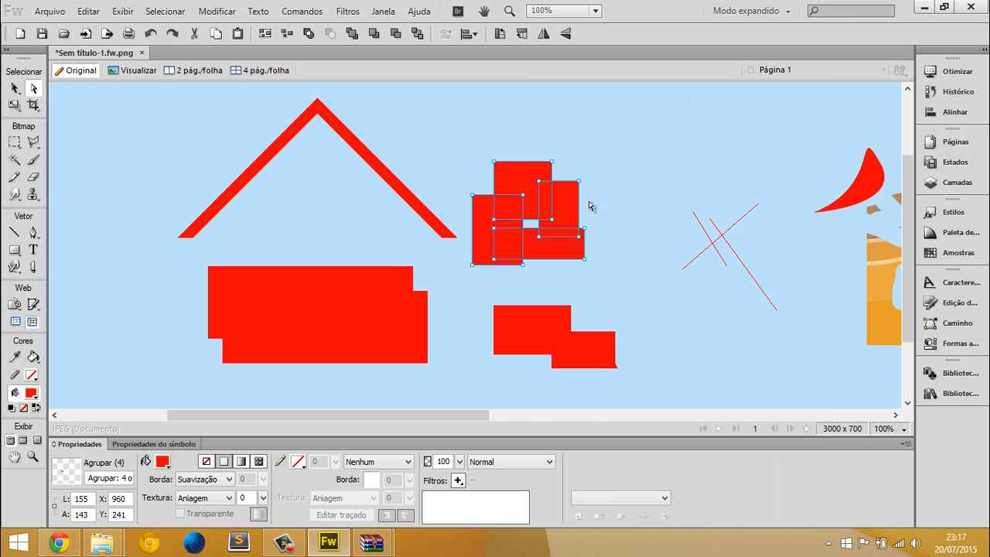
{"action": "left_click", "coordinate": [600, 461]}
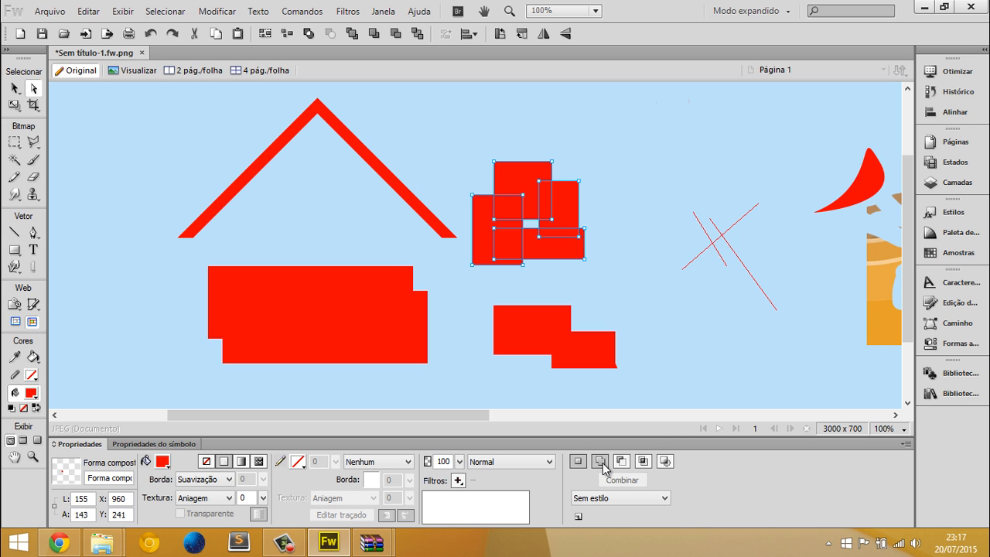
{"action": "left_click", "coordinate": [622, 480]}
{"action": "key", "text": "v"}
{"action": "key", "text": "ctrl+d"}
{"action": "left_click_drag", "start_coordinate": [554, 221], "coordinate": [607, 185]}
{"action": "left_click", "coordinate": [605, 256]}
{"action": "left_click", "coordinate": [575, 188]}
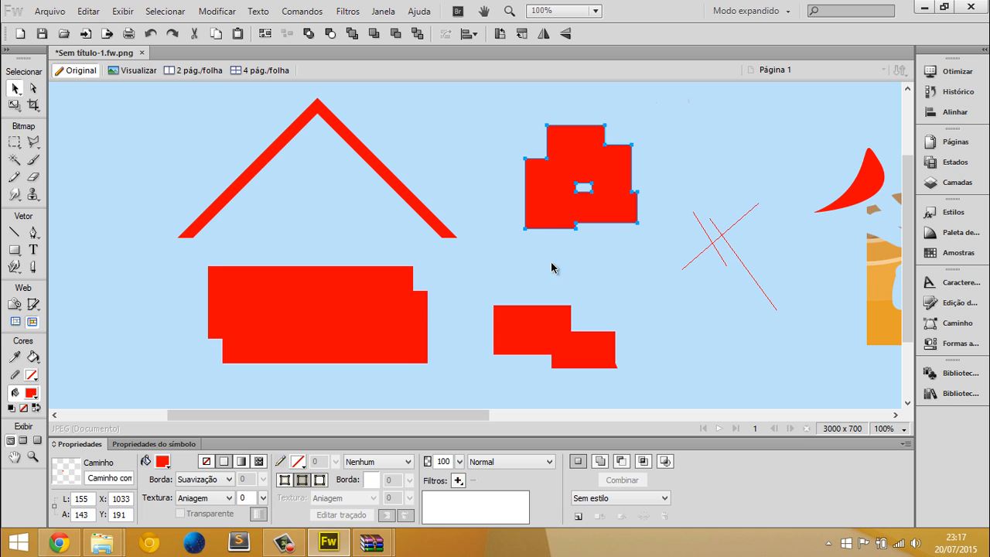
Delete all the shapes, lines and remaining artwork so the canvas is empty
{"action": "left_click", "coordinate": [641, 399]}
{"action": "left_click_drag", "start_coordinate": [652, 393], "coordinate": [194, 151]}
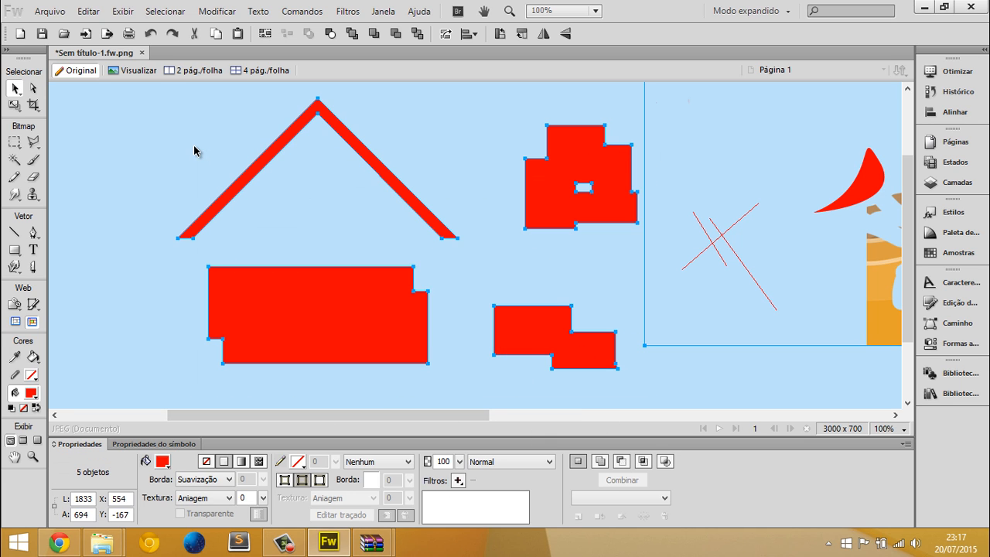
{"action": "key", "text": "Delete"}
{"action": "scroll", "coordinate": [444, 209], "scroll_direction": "down", "scroll_amount": 1}
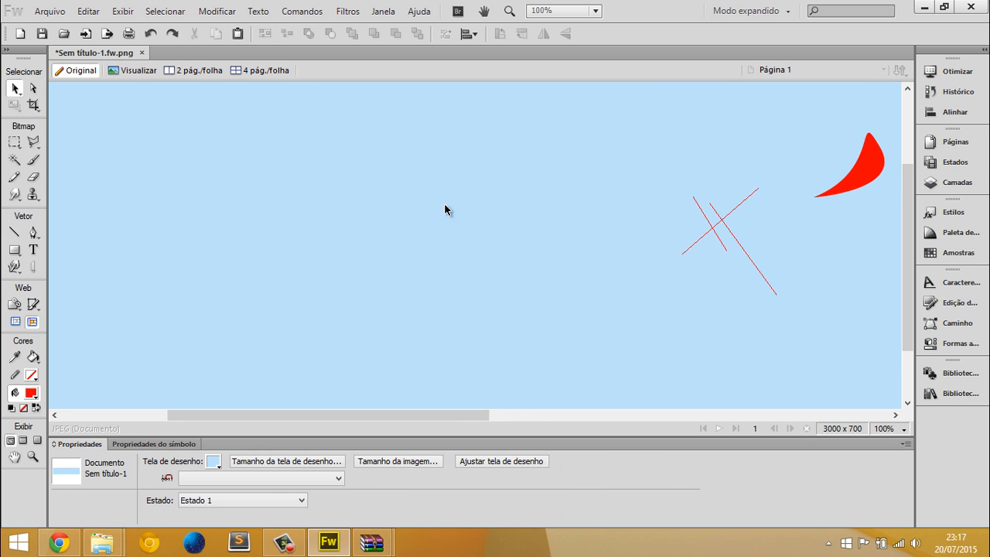
{"action": "key", "text": "ctrl+a"}
{"action": "key", "text": "Delete"}
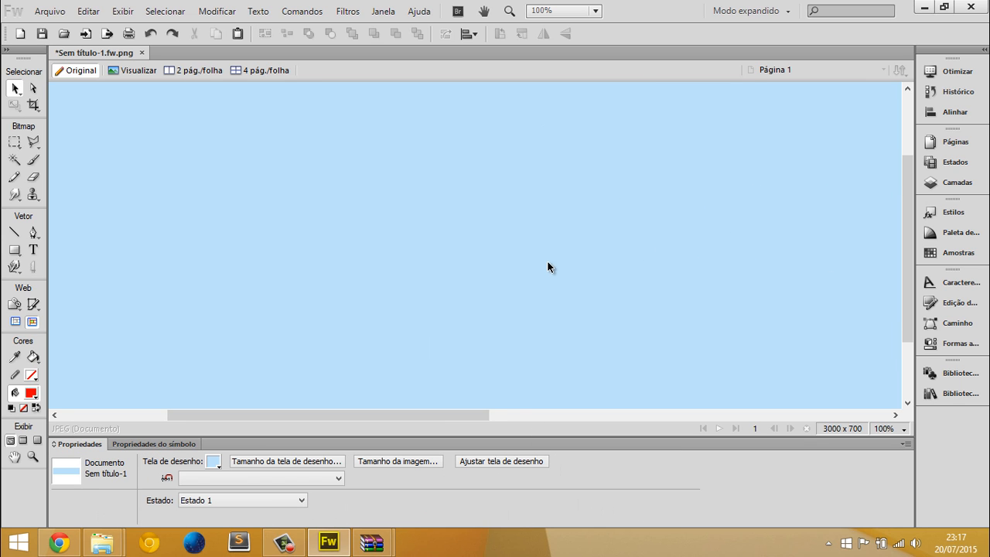
Add the sample text "DSAJIDSAIDJSAIDJSAI" on the canvas with the Text tool and color it red
{"action": "left_click", "coordinate": [33, 253]}
{"action": "left_click", "coordinate": [240, 223]}
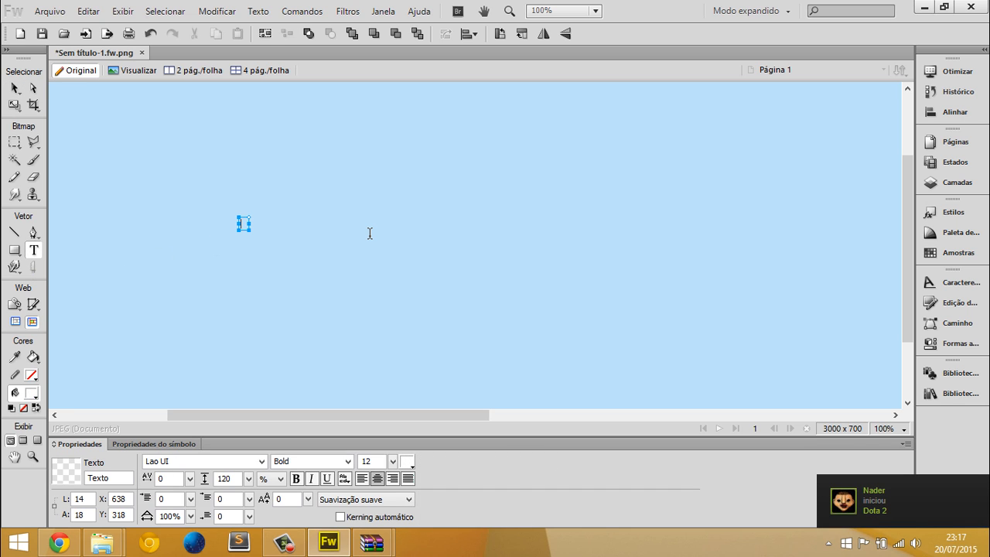
{"action": "type", "text": "DSAJIDSAIDJSAIDJSAI"}
{"action": "key", "text": "ctrl+a"}
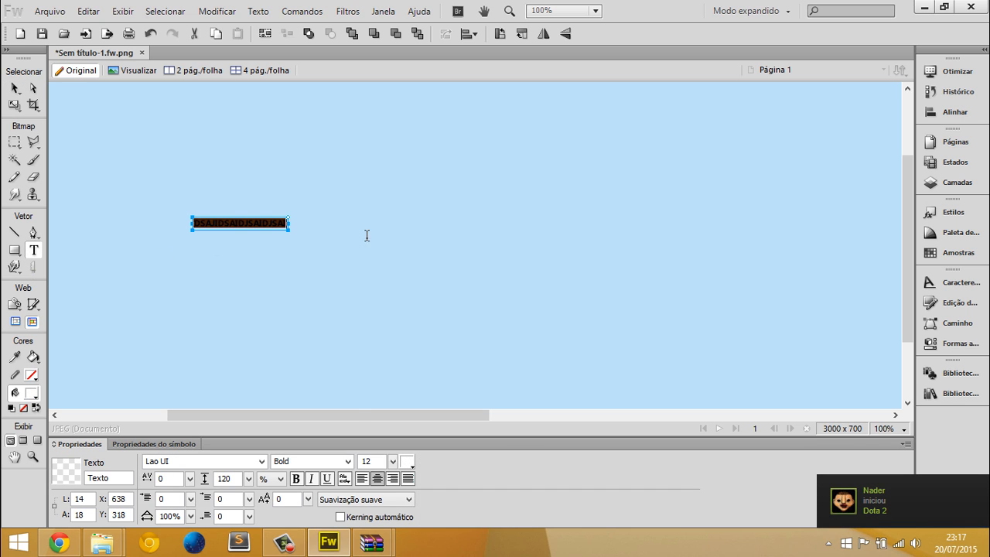
{"action": "left_click", "coordinate": [410, 459]}
{"action": "left_click", "coordinate": [566, 361]}
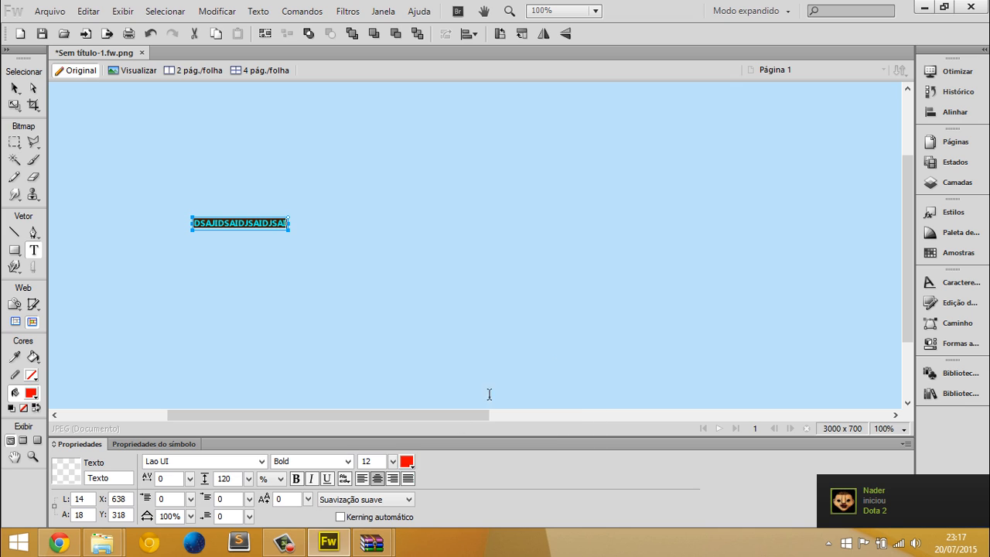
Enlarge the sample text to size 28 and color it orange
{"action": "left_click_drag", "start_coordinate": [393, 461], "coordinate": [410, 433]}
{"action": "left_click", "coordinate": [407, 460]}
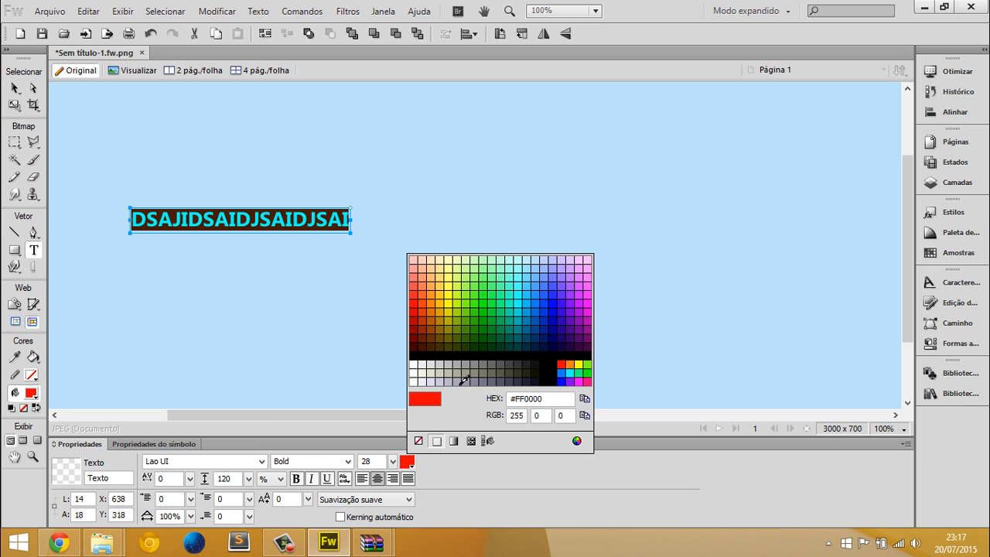
{"action": "left_click", "coordinate": [569, 361]}
{"action": "left_click", "coordinate": [316, 222]}
{"action": "key", "text": "ctrl+a"}
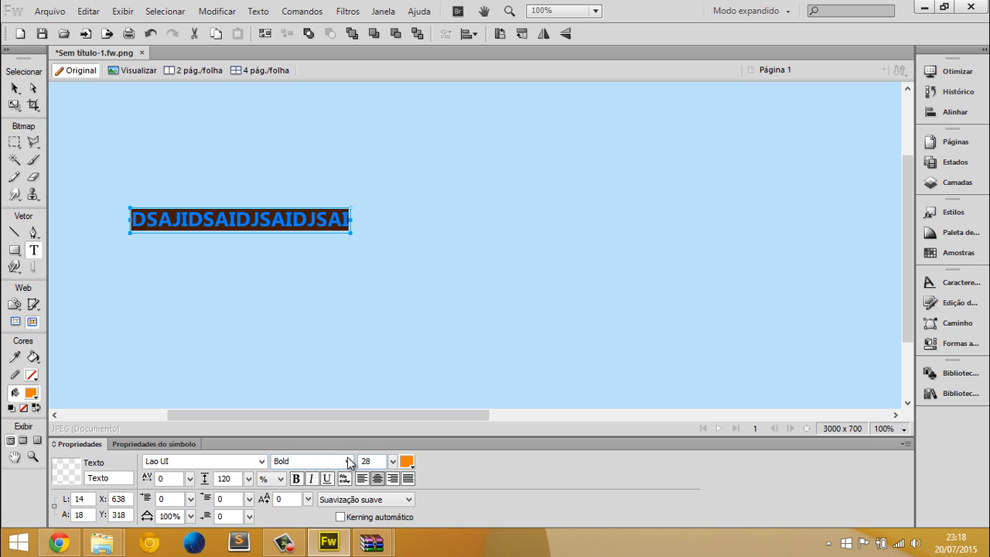
Set the sample text's letter spacing to 145 and its line spacing to 222%
{"action": "left_click_drag", "start_coordinate": [191, 481], "coordinate": [196, 445]}
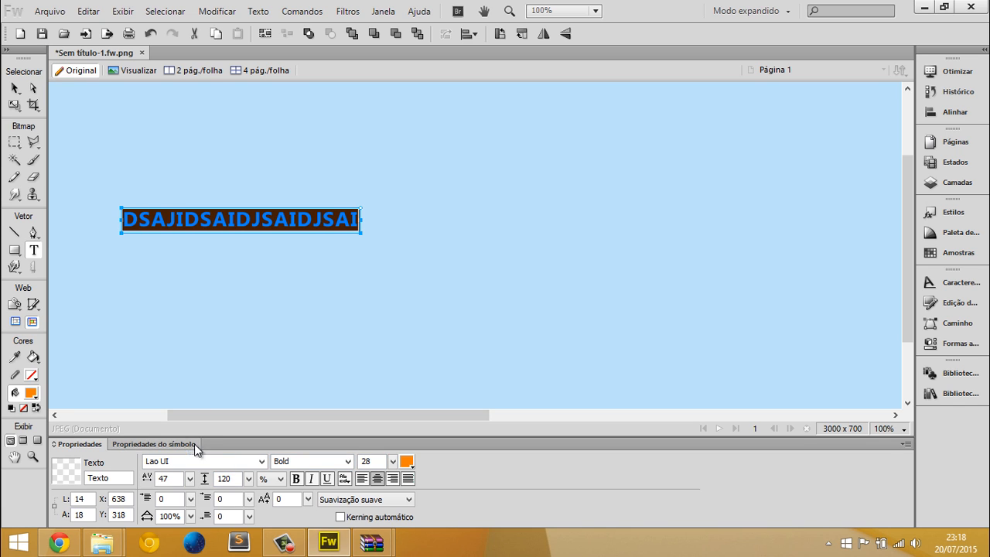
{"action": "left_click_drag", "start_coordinate": [191, 481], "coordinate": [240, 429]}
{"action": "left_click_drag", "start_coordinate": [248, 482], "coordinate": [252, 421]}
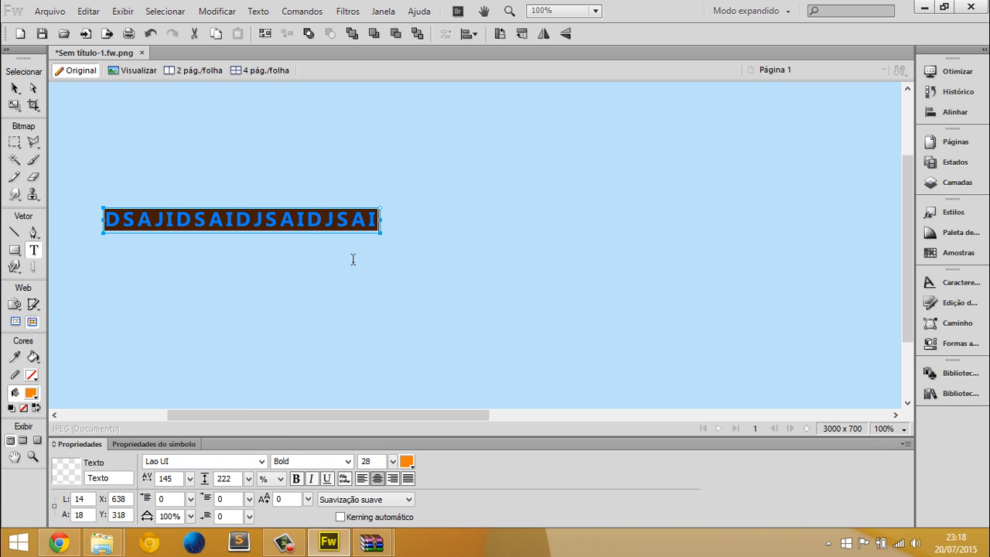
Add the lines "dsasda", "adsd", "sadas" and "das" below the first line of the sample text
{"action": "left_click", "coordinate": [377, 224]}
{"action": "key", "text": "Return"}
{"action": "type", "text": "dsasda"}
{"action": "key", "text": "Return"}
{"action": "type", "text": "adsd"}
{"action": "key", "text": "Return"}
{"action": "type", "text": "sadas das"}
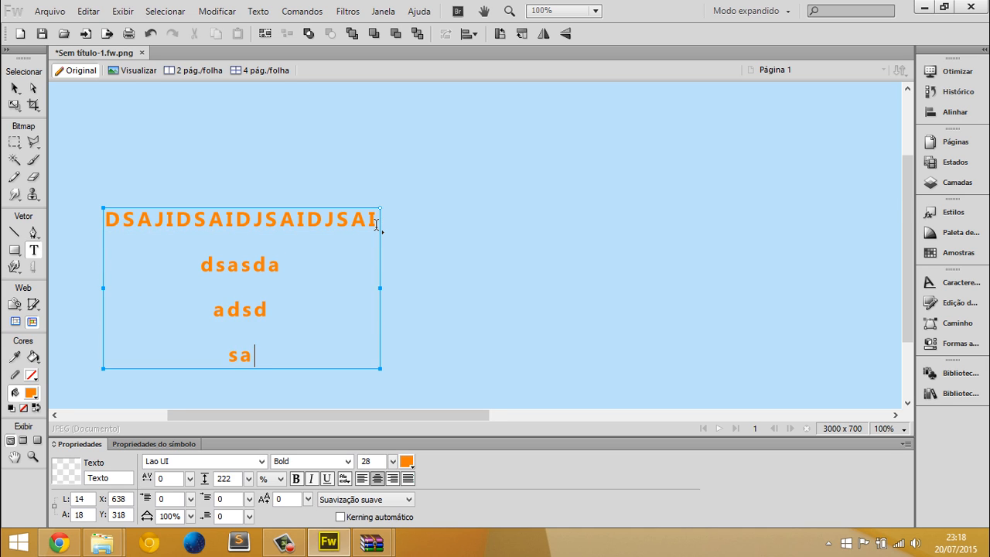
Set the line spacing of the whole sample text to 144%
{"action": "key", "text": "ctrl+a"}
{"action": "left_click_drag", "start_coordinate": [249, 479], "coordinate": [250, 409]}
{"action": "left_click", "coordinate": [15, 88]}
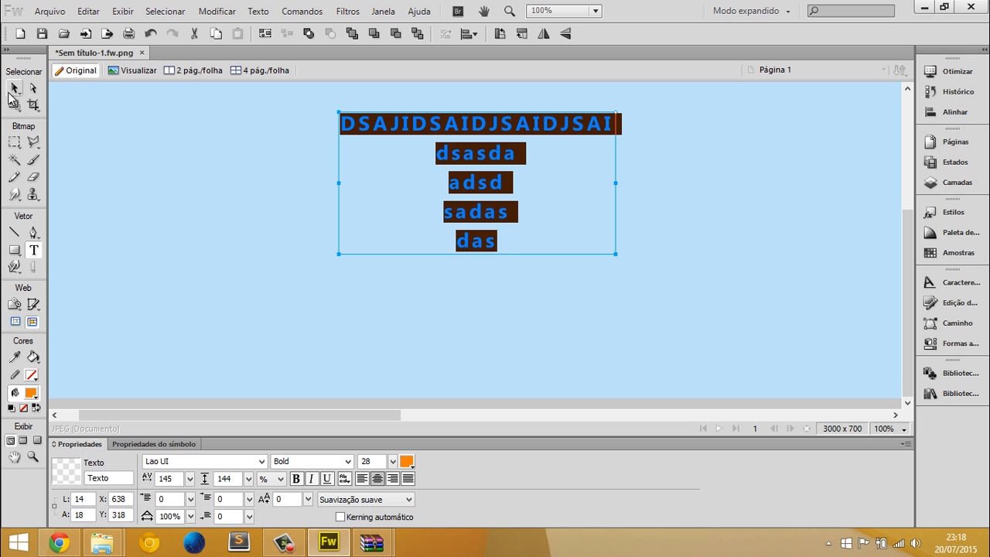
Delete the multi-line sample text block from the canvas
{"action": "left_click", "coordinate": [315, 223]}
{"action": "left_click", "coordinate": [416, 209]}
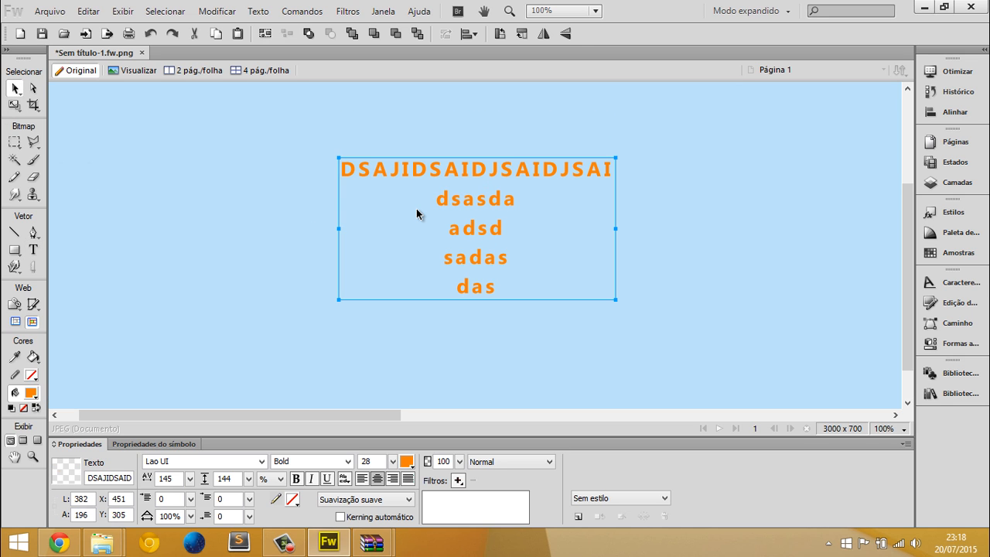
{"action": "key", "text": "Delete"}
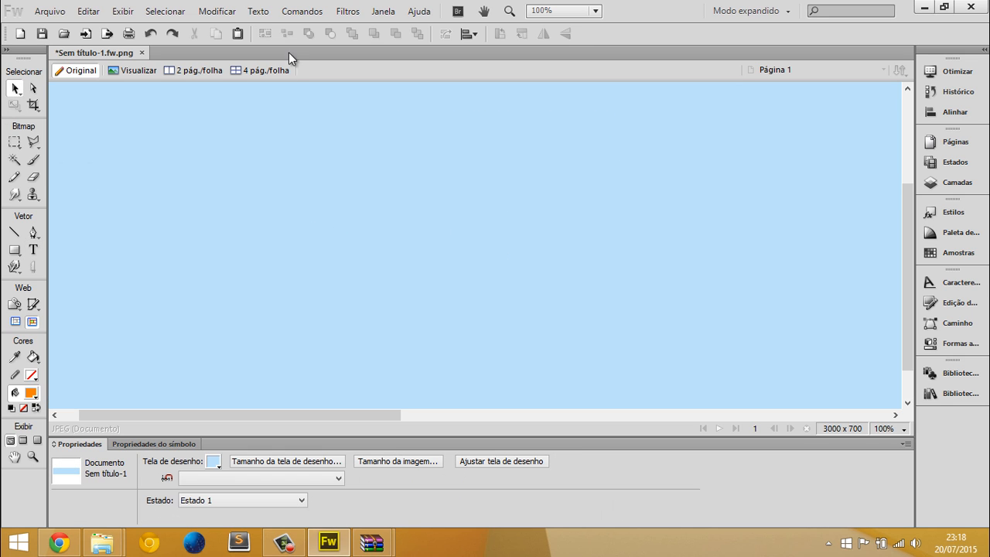
Draw a two-point downward-bowed curve about 470 px wide and 68 px high with the Pen tool
{"action": "left_click", "coordinate": [32, 233]}
{"action": "left_click", "coordinate": [168, 228]}
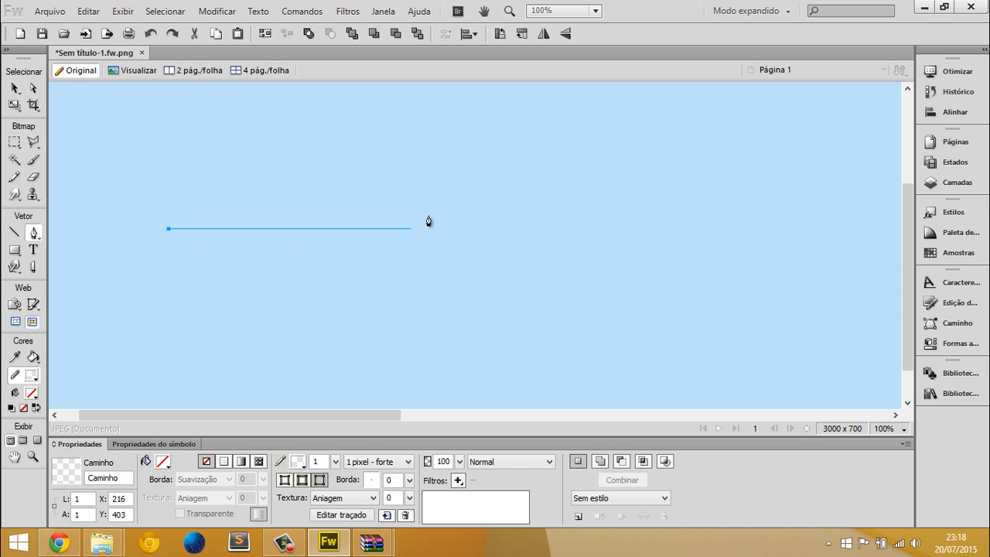
{"action": "left_click_drag", "start_coordinate": [509, 242], "coordinate": [742, 117]}
{"action": "left_click", "coordinate": [508, 230]}
{"action": "left_click", "coordinate": [509, 230]}
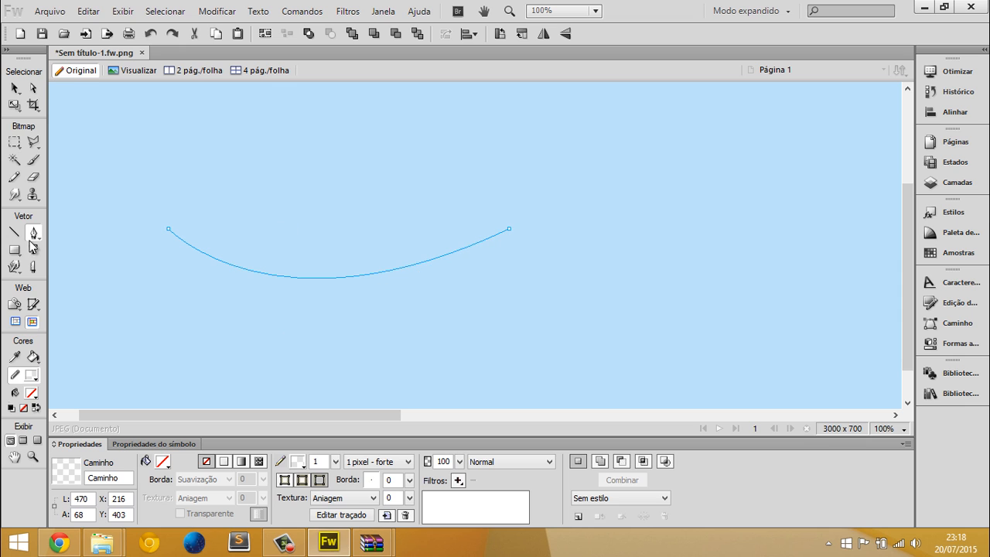
Give the curved path a black 1 pixel stroke
{"action": "left_click", "coordinate": [33, 249]}
{"action": "key", "text": "v"}
{"action": "left_click", "coordinate": [226, 262]}
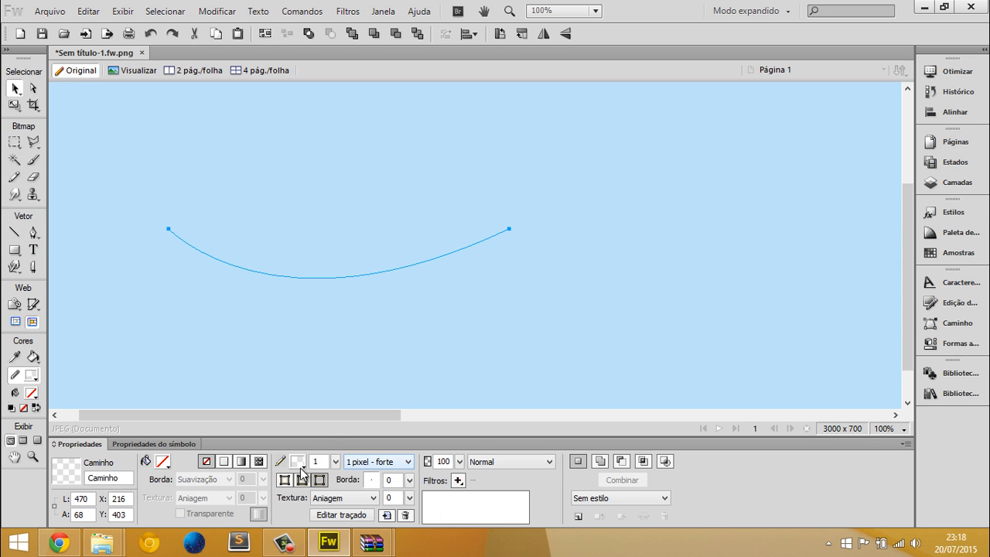
{"action": "left_click", "coordinate": [297, 462]}
{"action": "left_click", "coordinate": [443, 382]}
{"action": "key", "text": "v"}
Add the text "POLAR GAMES" just above the curve with the Text tool
{"action": "left_click", "coordinate": [33, 249]}
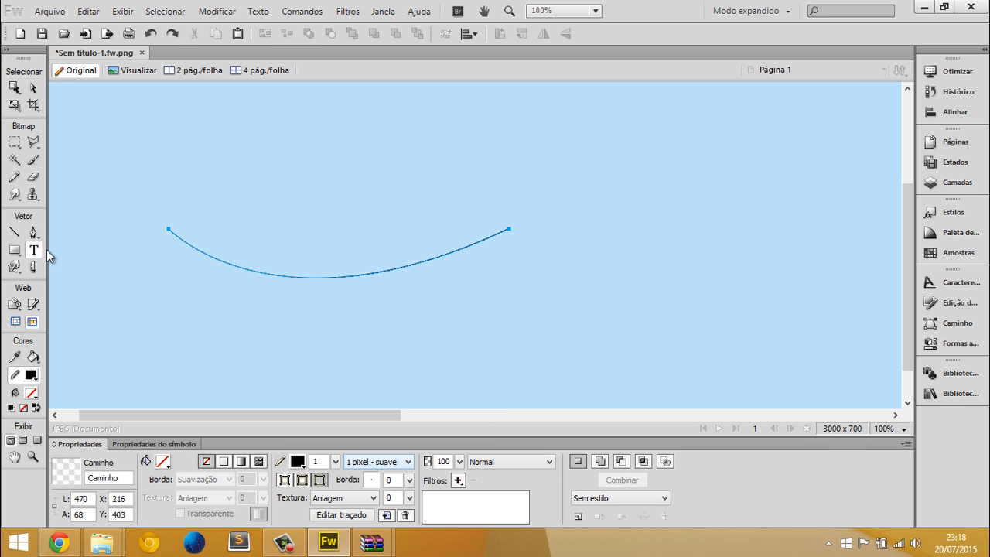
{"action": "left_click", "coordinate": [259, 219]}
{"action": "type", "text": "POLAR GA<ES"}
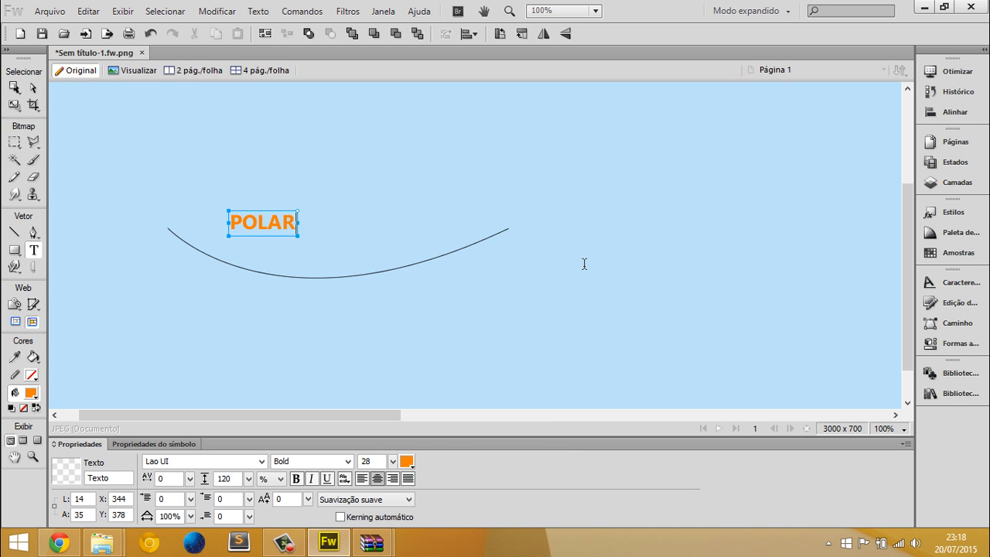
{"action": "key", "text": "BackSpace"}
{"action": "key", "text": "BackSpace"}
{"action": "key", "text": "BackSpace"}
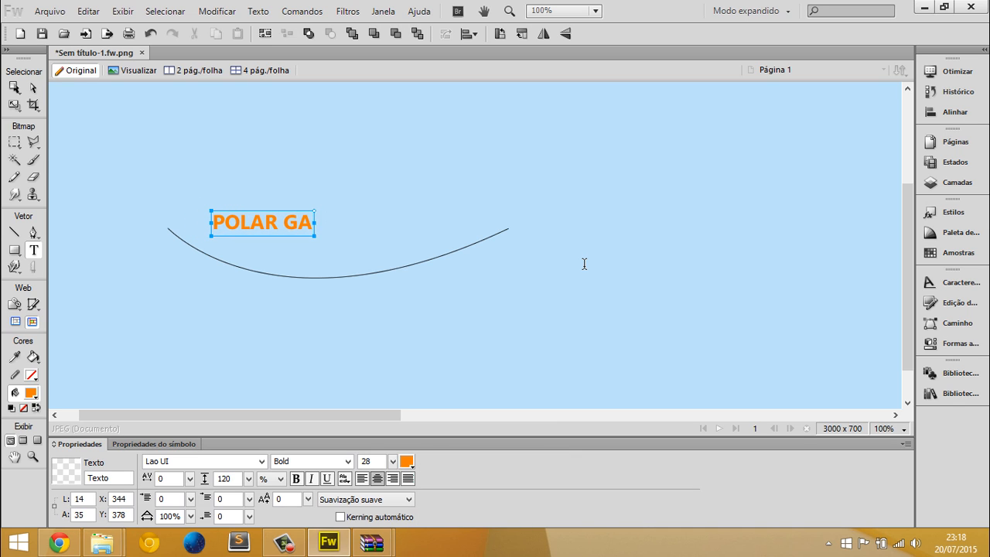
{"action": "type", "text": "MES"}
Enlarge the "POLAR GAMES" text to size 47
{"action": "key", "text": "ctrl+a"}
{"action": "key", "text": "ctrl+shift+period"}
{"action": "key", "text": "ctrl+shift+period"}
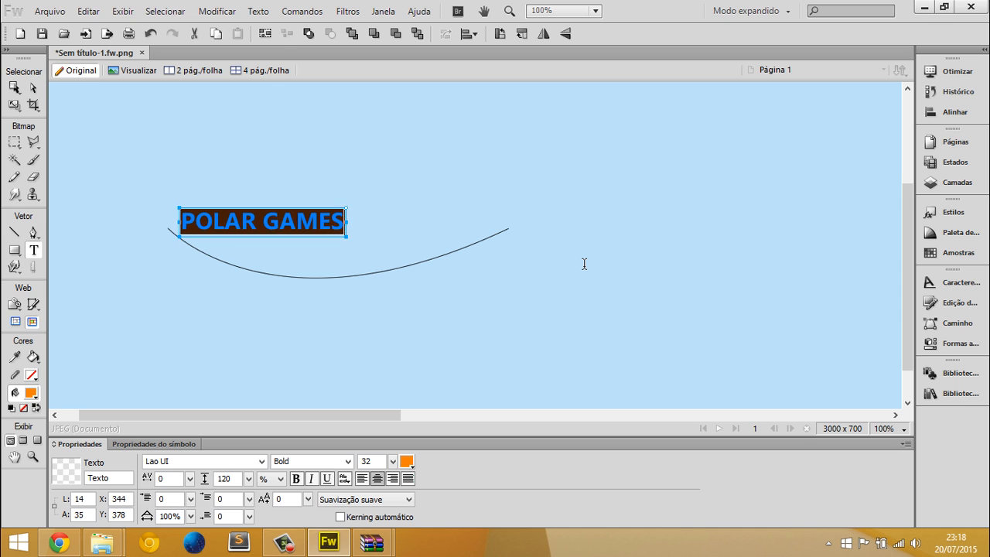
{"action": "key", "text": "ctrl+shift+period"}
{"action": "key", "text": "ctrl+shift+period"}
{"action": "key", "text": "ctrl+shift+period"}
{"action": "key", "text": "ctrl+shift+period"}
{"action": "key", "text": "ctrl+shift+period"}
{"action": "key", "text": "ctrl+shift+period"}
{"action": "key", "text": "ctrl+shift+period"}
{"action": "key", "text": "ctrl+shift+period"}
Move the "POLAR GAMES" text onto the curve and attach it to the curved path
{"action": "left_click", "coordinate": [14, 89]}
{"action": "left_click_drag", "start_coordinate": [337, 232], "coordinate": [404, 296]}
{"action": "left_click", "coordinate": [404, 297]}
{"action": "left_click_drag", "start_coordinate": [423, 257], "coordinate": [274, 200]}
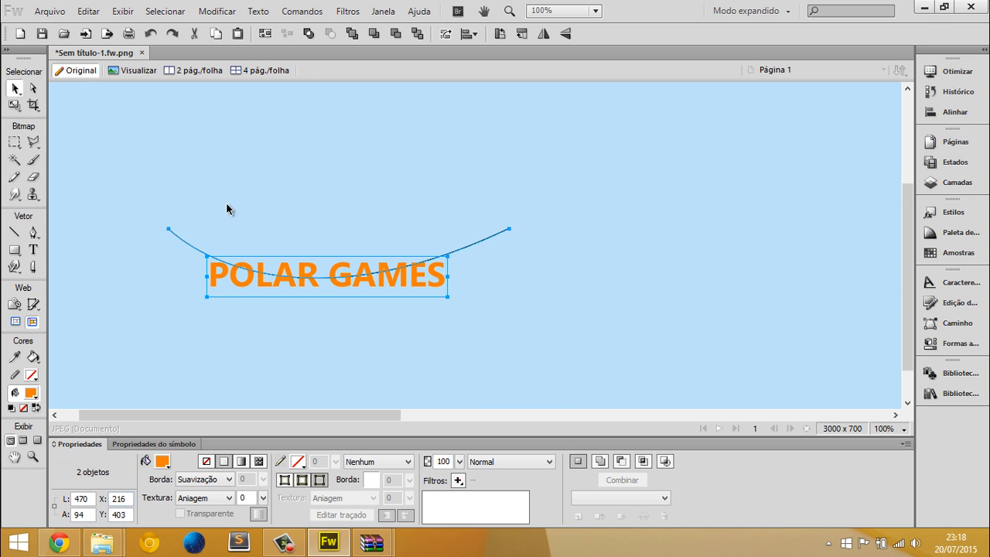
{"action": "left_click", "coordinate": [259, 11]}
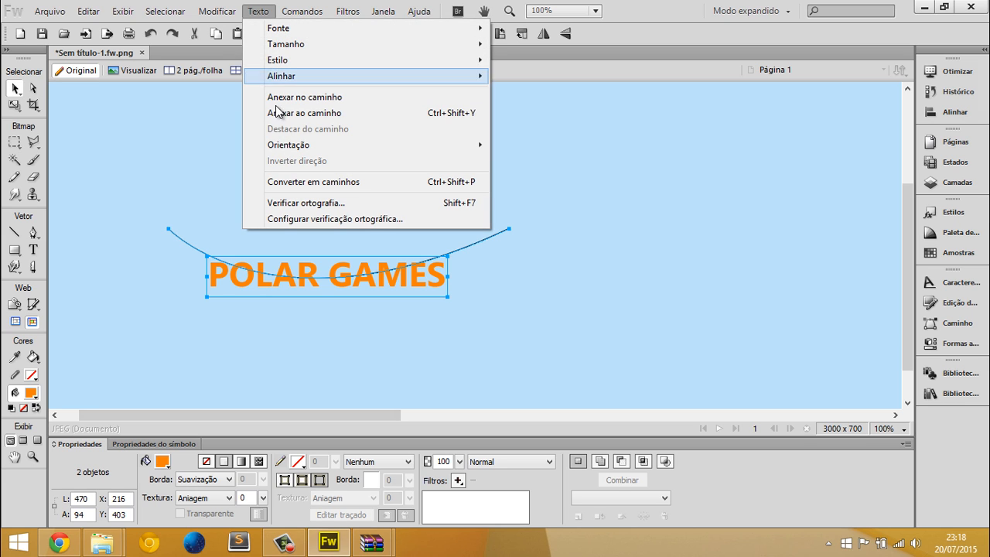
{"action": "left_click", "coordinate": [305, 113]}
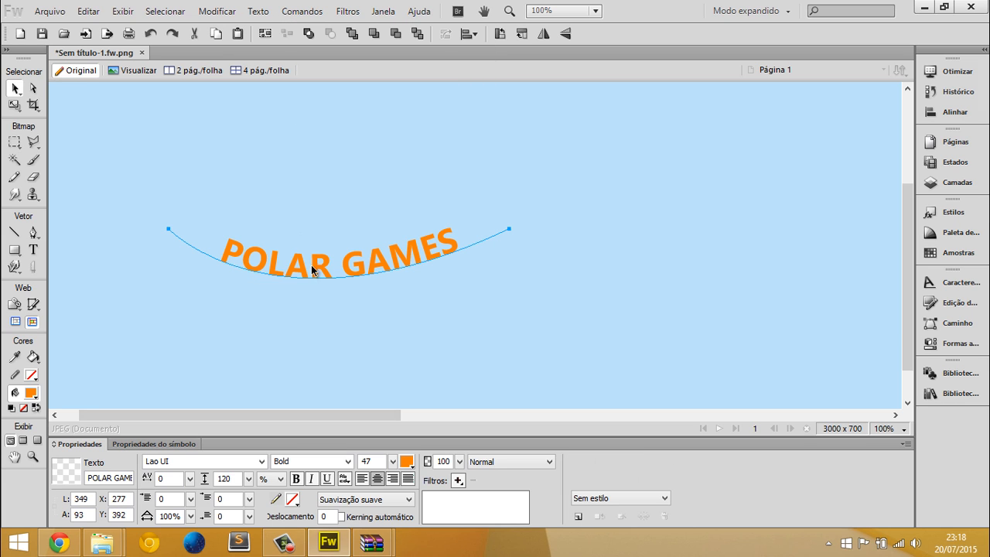
Move the curved "POLAR GAMES" text to about X 342, Y 404, and delete it
{"action": "left_click_drag", "start_coordinate": [443, 248], "coordinate": [489, 256]}
{"action": "left_click", "coordinate": [311, 305]}
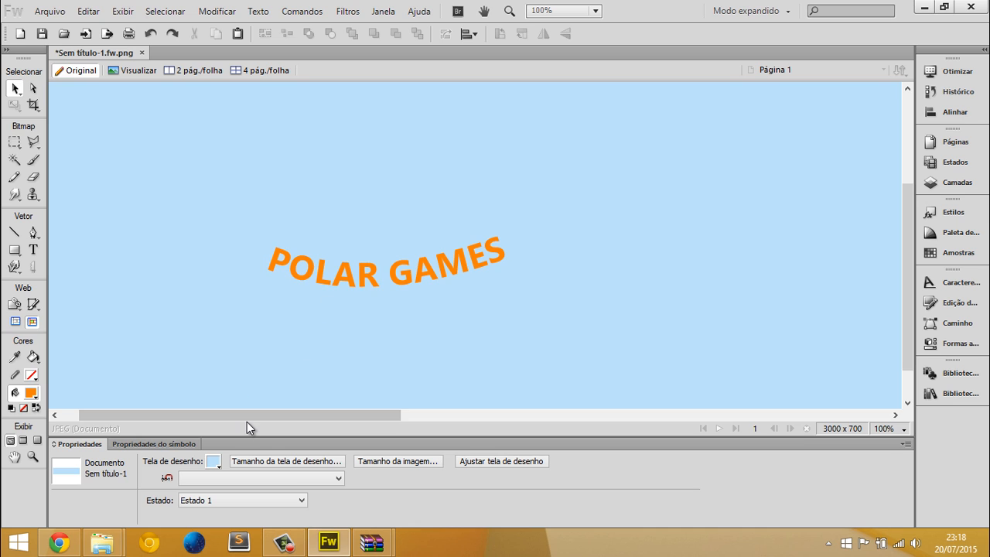
{"action": "left_click", "coordinate": [331, 263]}
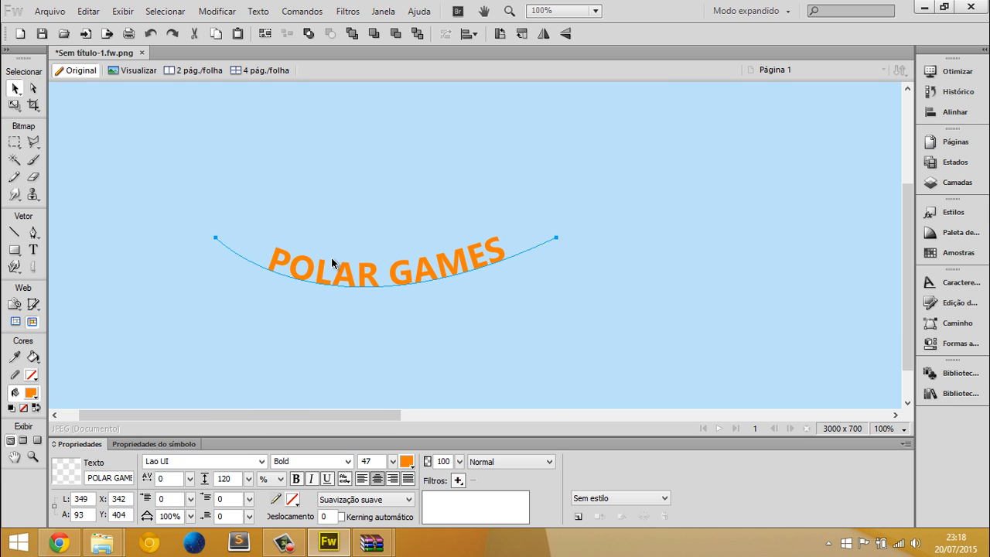
{"action": "key", "text": "Delete"}
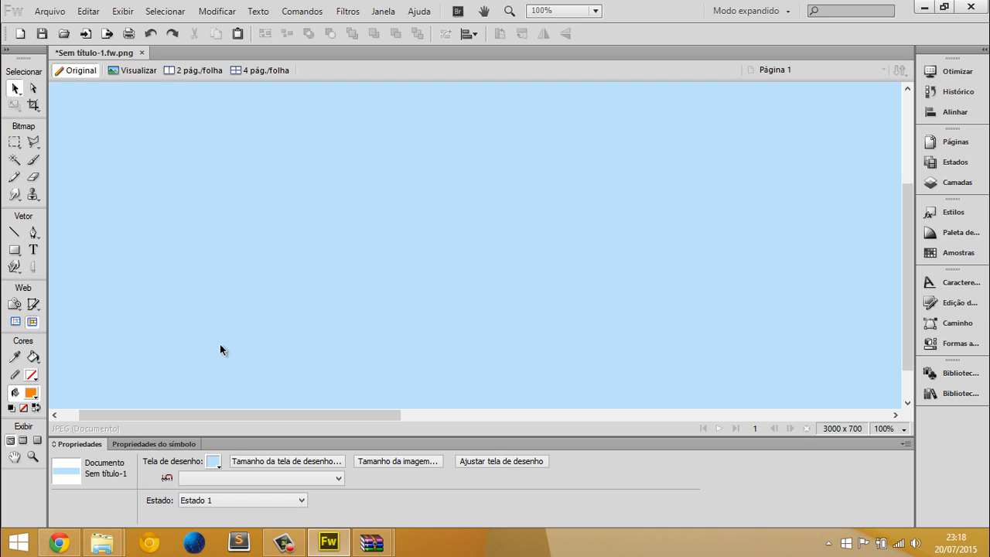
Delete the small leftover bitmap scribble near the middle of the canvas
{"action": "scroll", "coordinate": [243, 331], "scroll_direction": "up", "scroll_amount": 5}
{"action": "scroll", "coordinate": [249, 330], "scroll_direction": "down", "scroll_amount": 4}
{"action": "scroll", "coordinate": [257, 323], "scroll_direction": "up", "scroll_amount": 3}
{"action": "key", "text": "ctrl+0"}
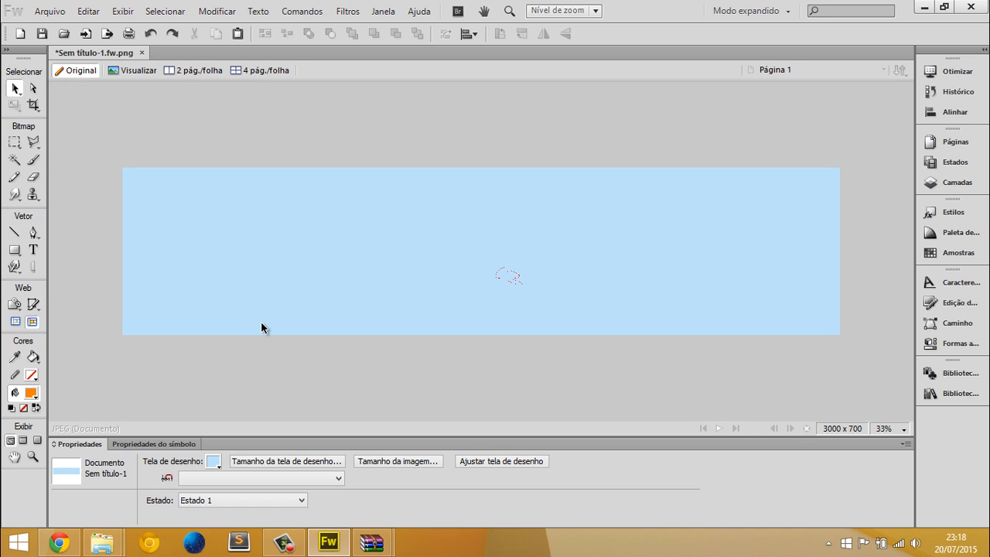
{"action": "left_click", "coordinate": [511, 276]}
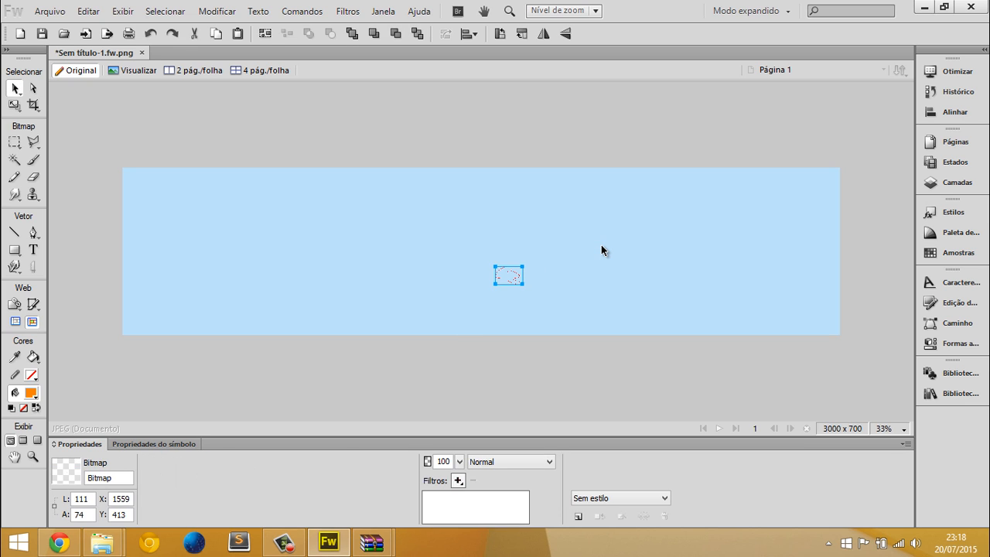
{"action": "key", "text": "Delete"}
{"action": "key", "text": "ctrl+1"}
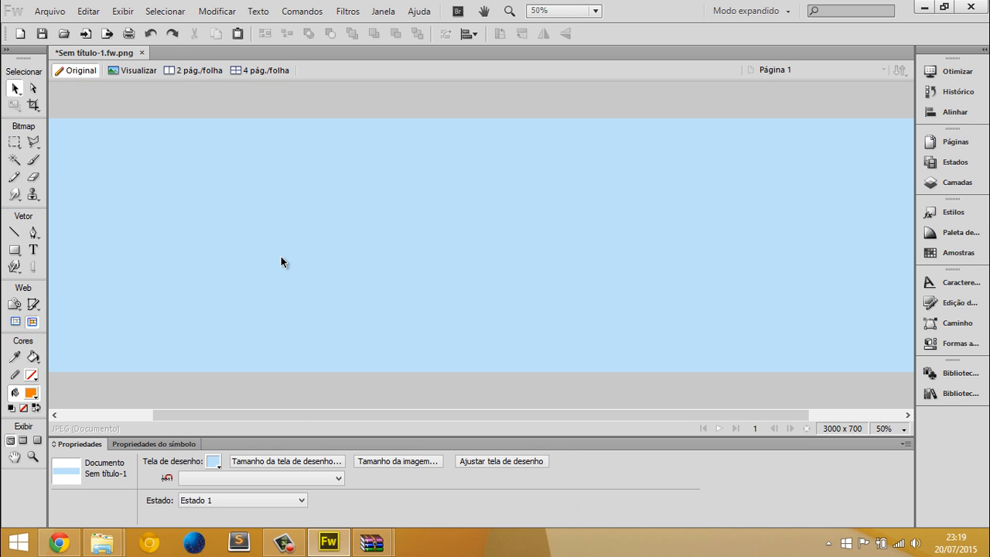
{"action": "scroll", "coordinate": [280, 256], "scroll_direction": "down", "scroll_amount": 2}
{"action": "scroll", "coordinate": [281, 256], "scroll_direction": "up", "scroll_amount": 2}
{"action": "scroll", "coordinate": [283, 203], "scroll_direction": "left", "scroll_amount": 3}
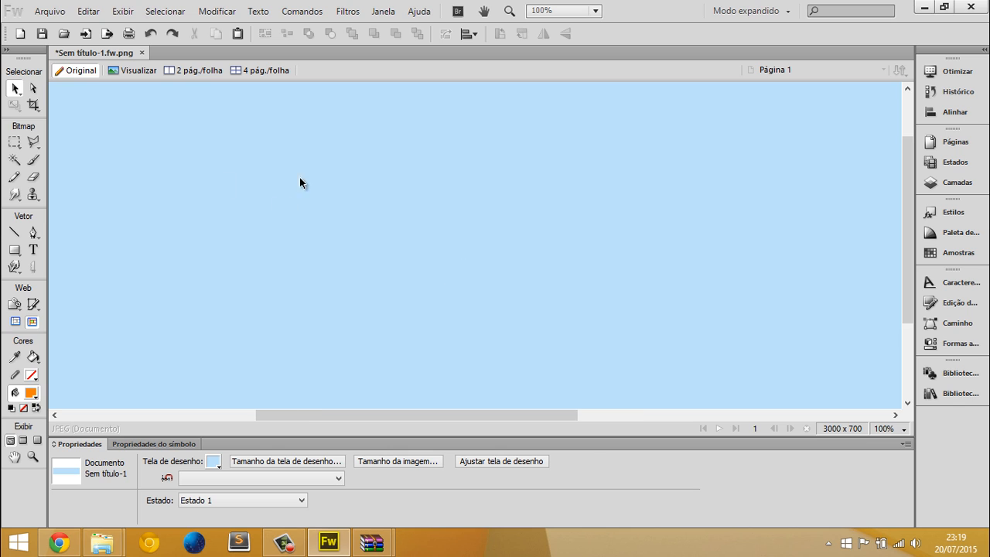
{"action": "scroll", "coordinate": [299, 177], "scroll_direction": "up", "scroll_amount": 2}
{"action": "scroll", "coordinate": [394, 243], "scroll_direction": "up", "scroll_amount": 1}
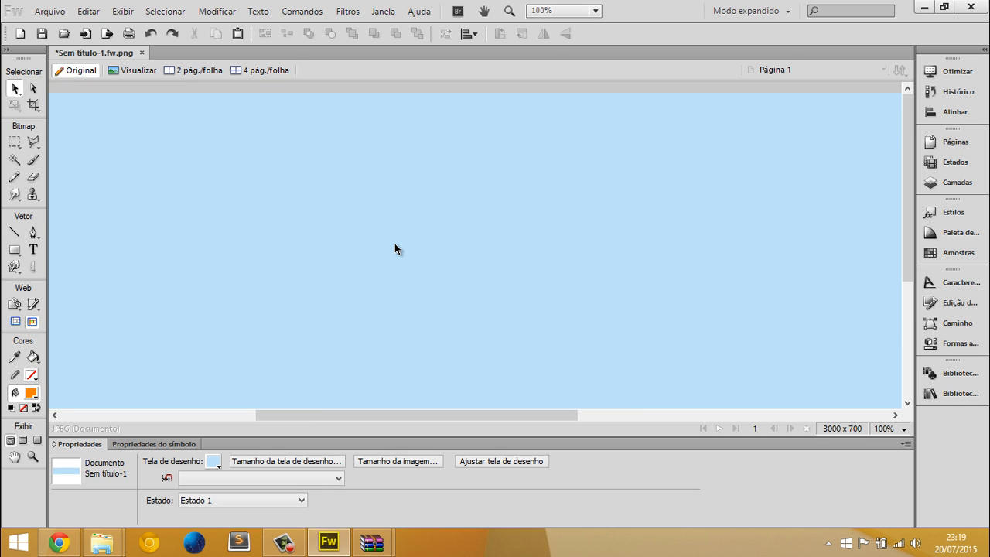
{"action": "scroll", "coordinate": [395, 243], "scroll_direction": "down", "scroll_amount": 1}
{"action": "middle_click", "coordinate": [619, 194]}
{"action": "middle_click", "coordinate": [346, 175]}
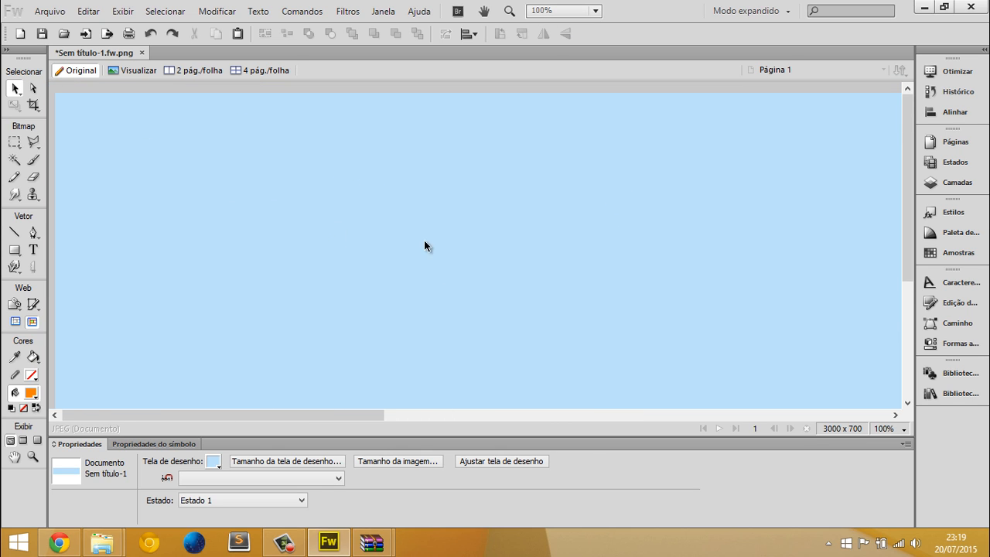
{"action": "middle_click", "coordinate": [402, 238]}
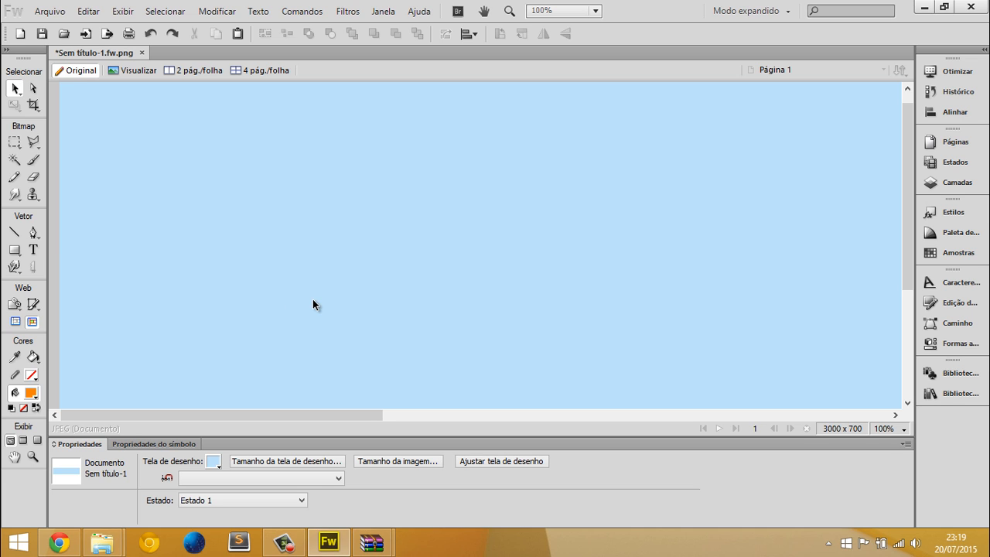
Draw an orange square about 247 px wide with the Rectangle tool and delete it
{"action": "left_click", "coordinate": [14, 250]}
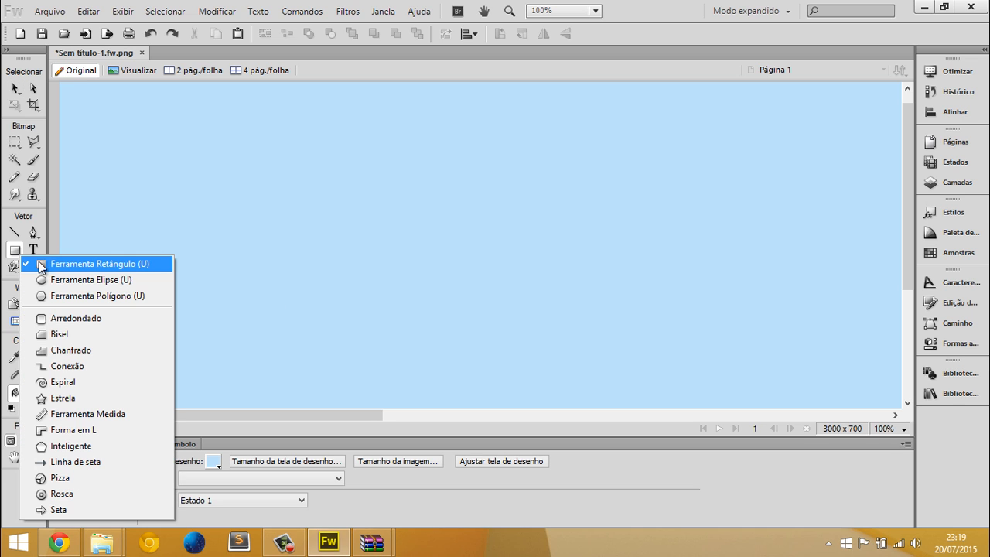
{"action": "left_click_drag", "start_coordinate": [186, 151], "coordinate": [364, 318]}
{"action": "key", "text": "v"}
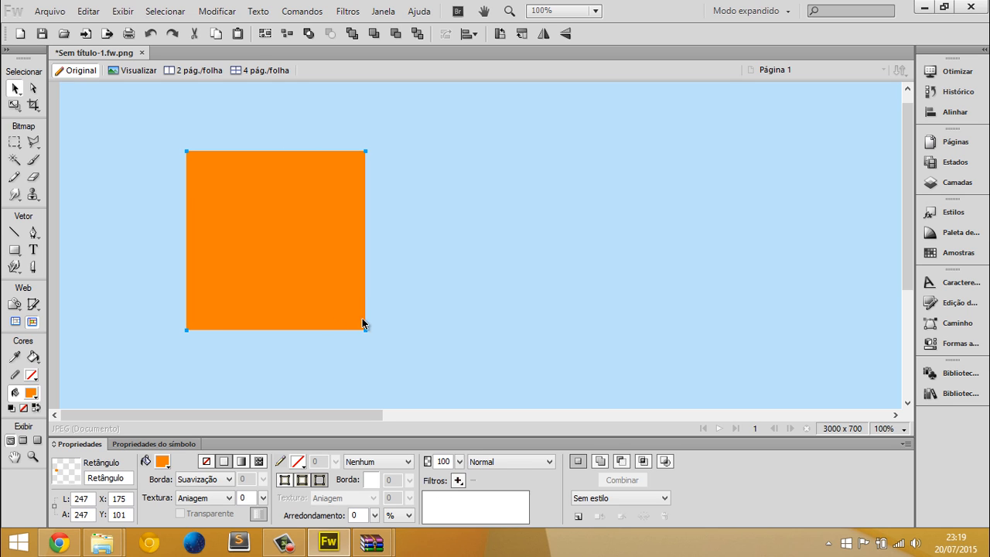
{"action": "key", "text": "Delete"}
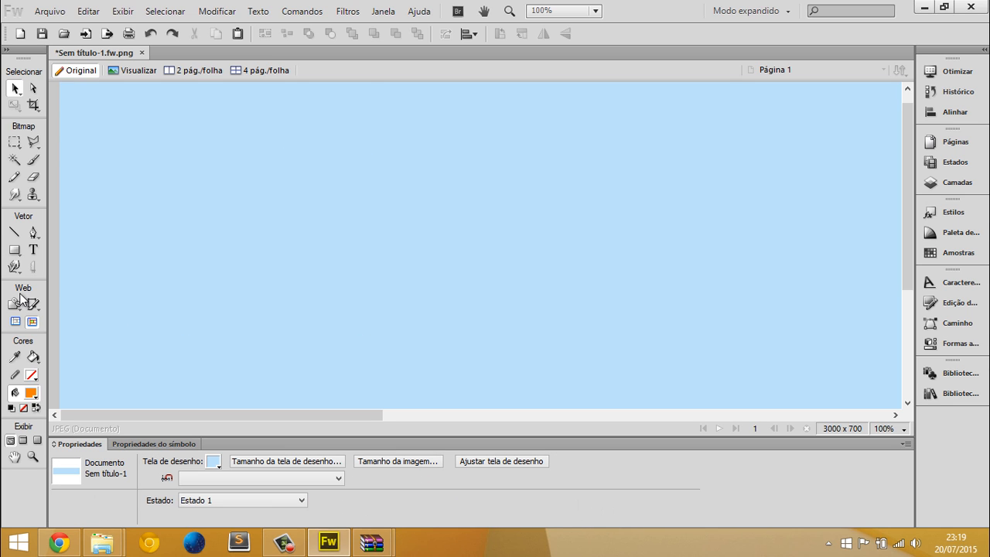
Switch to the Objects folder in File Explorer and look over its game object images
{"action": "mouse_move", "coordinate": [104, 541]}
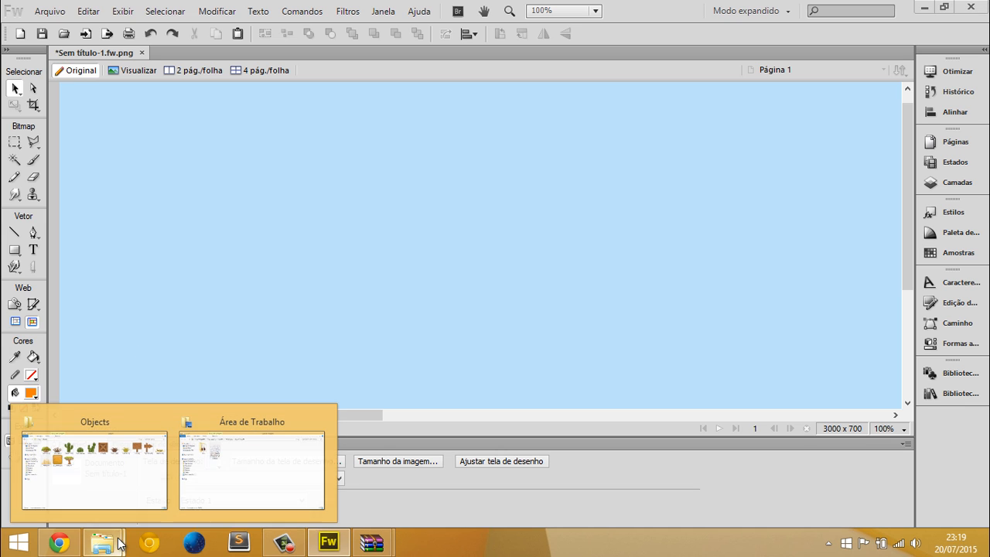
{"action": "left_click", "coordinate": [116, 472]}
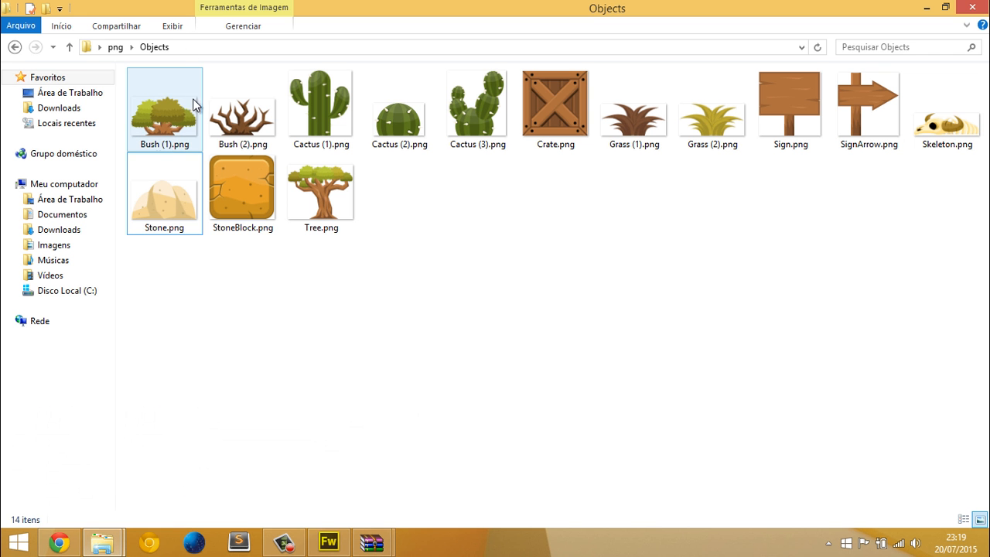
{"action": "left_click_drag", "start_coordinate": [250, 290], "coordinate": [338, 334]}
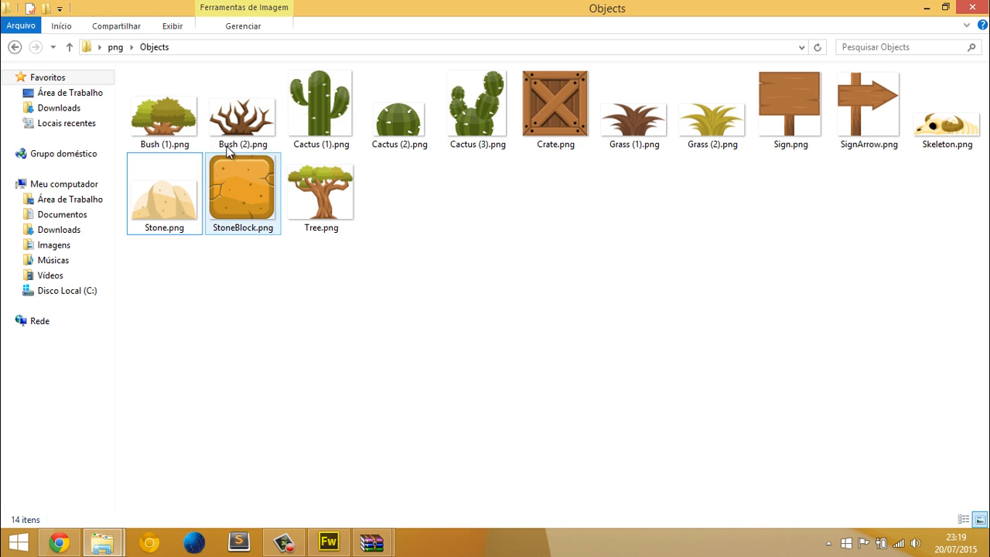
{"action": "left_click", "coordinate": [171, 29]}
{"action": "left_click", "coordinate": [410, 281]}
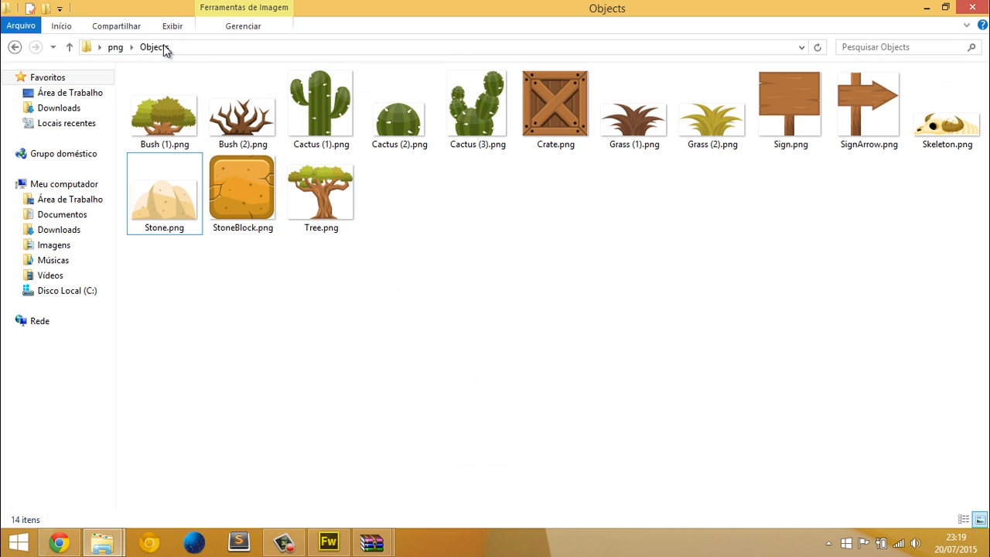
Switch to the Tile folder in File Explorer and place 1.png on the Fireworks canvas
{"action": "left_click", "coordinate": [115, 47]}
{"action": "left_click", "coordinate": [240, 134]}
{"action": "double_click", "coordinate": [239, 133]}
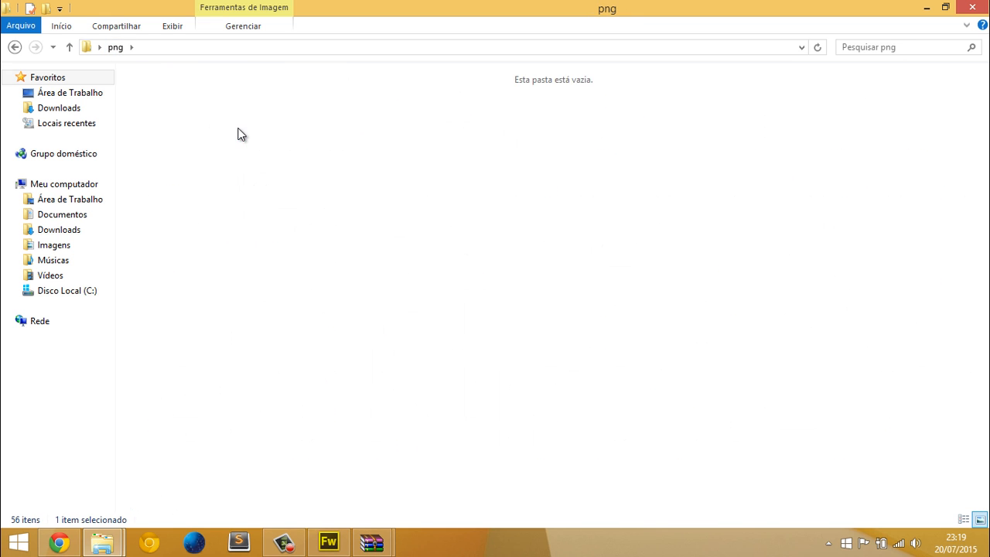
{"action": "left_click_drag", "start_coordinate": [157, 91], "coordinate": [213, 285]}
{"action": "key", "text": "alt+Tab"}
Change the document's canvas color to white
{"action": "key", "text": "ctrl+minus"}
{"action": "left_click", "coordinate": [206, 361]}
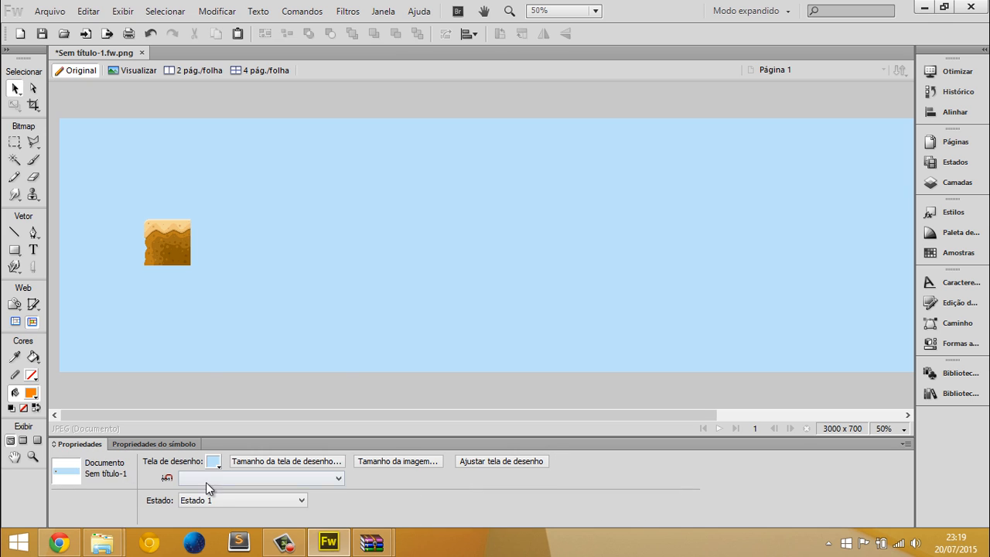
{"action": "left_click", "coordinate": [212, 462]}
{"action": "left_click", "coordinate": [218, 370]}
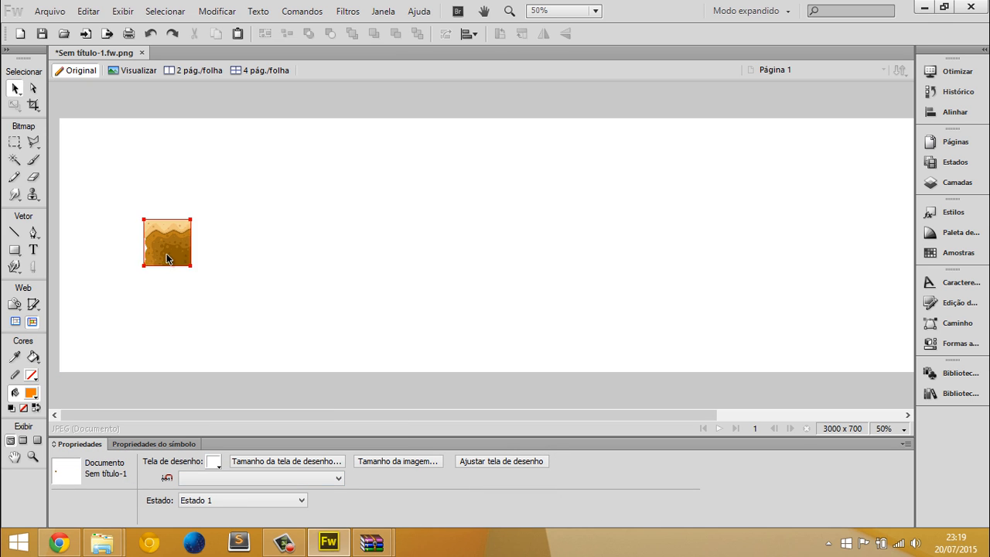
Move the ground tile into the canvas's lower-left corner at X 0, Y 572
{"action": "left_click_drag", "start_coordinate": [167, 255], "coordinate": [124, 337]}
{"action": "key", "text": "ctrl+plus"}
{"action": "left_click_drag", "start_coordinate": [201, 314], "coordinate": [119, 361]}
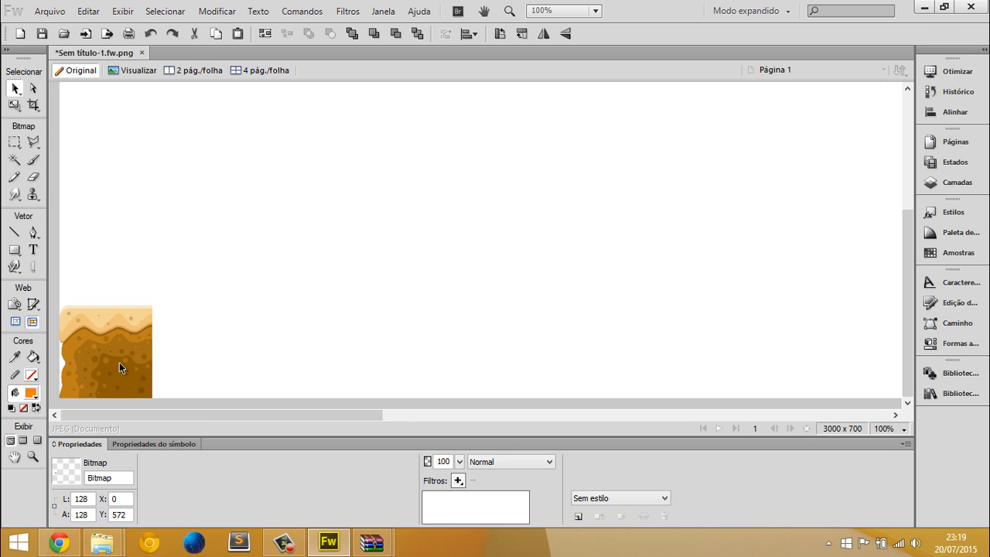
Place 2.png from the Tile folder on the canvas, to the right of the corner tile
{"action": "key", "text": "alt+Tab"}
{"action": "left_click_drag", "start_coordinate": [251, 108], "coordinate": [215, 289]}
{"action": "key", "text": "alt+Tab"}
{"action": "key", "text": "ctrl+plus"}
{"action": "key", "text": "ctrl+plus"}
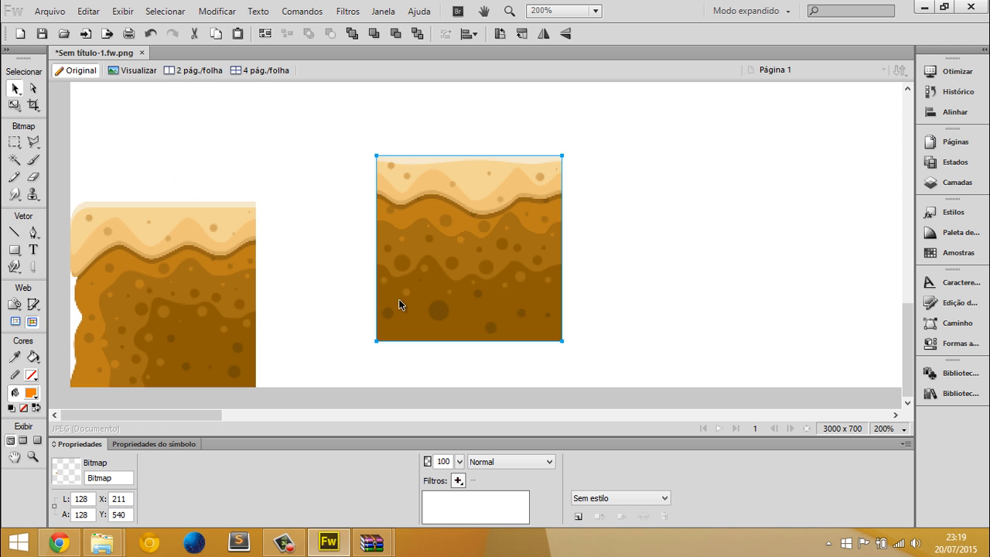
{"action": "left_click_drag", "start_coordinate": [411, 282], "coordinate": [427, 281]}
{"action": "left_click_drag", "start_coordinate": [459, 287], "coordinate": [684, 320]}
{"action": "left_click_drag", "start_coordinate": [687, 355], "coordinate": [680, 293]}
{"action": "key", "text": "ctrl+z"}
Duplicate the middle ground tile against its right edge, then duplicate the pair to form a row of four tiles
{"action": "left_click_drag", "start_coordinate": [497, 243], "coordinate": [678, 240]}
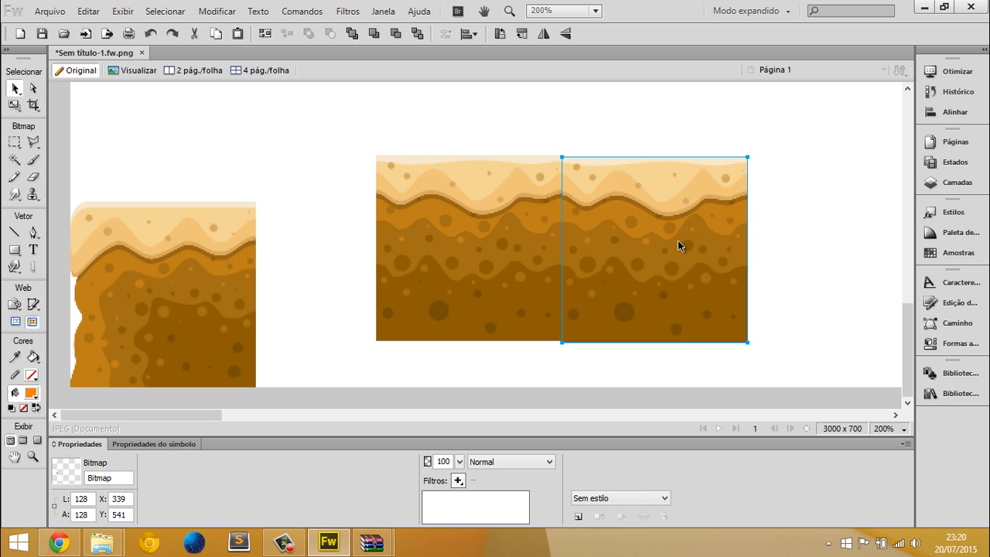
{"action": "middle_click", "coordinate": [258, 206]}
{"action": "left_click", "coordinate": [246, 250], "text": "shift"}
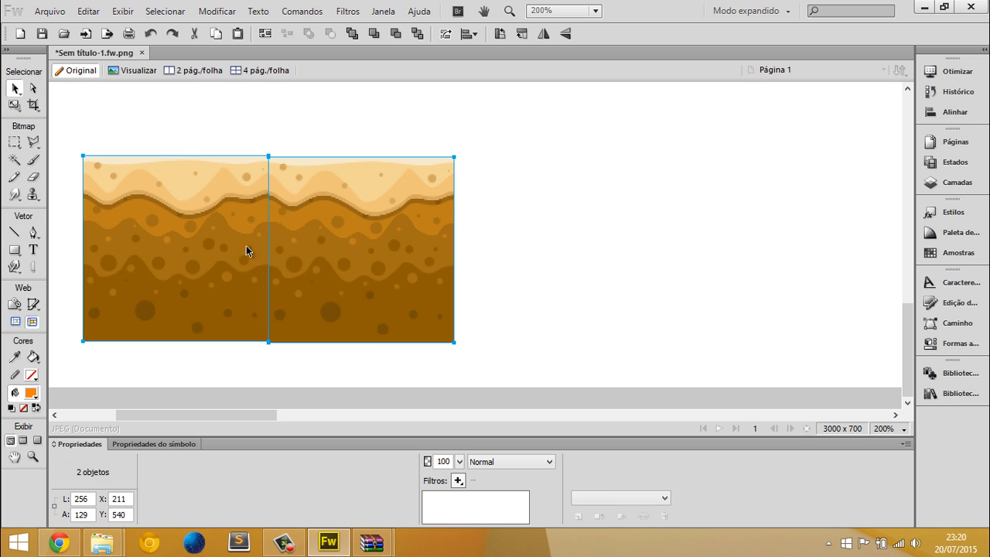
{"action": "left_click_drag", "start_coordinate": [217, 267], "coordinate": [515, 264]}
Nudge the copied ground tiles vertically so that all four sit level in one row
{"action": "left_click", "coordinate": [423, 250], "text": "shift"}
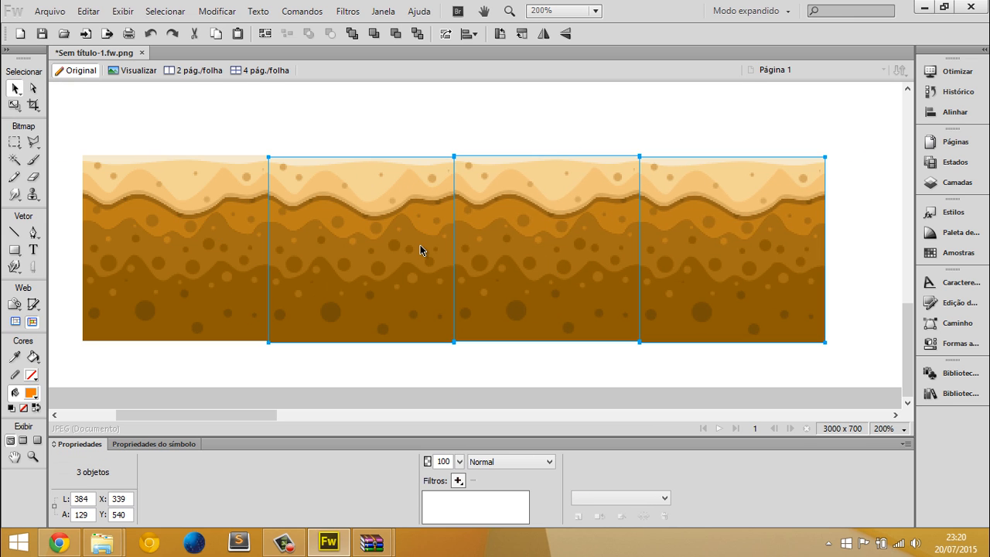
{"action": "key", "text": "Up"}
{"action": "left_click", "coordinate": [244, 129]}
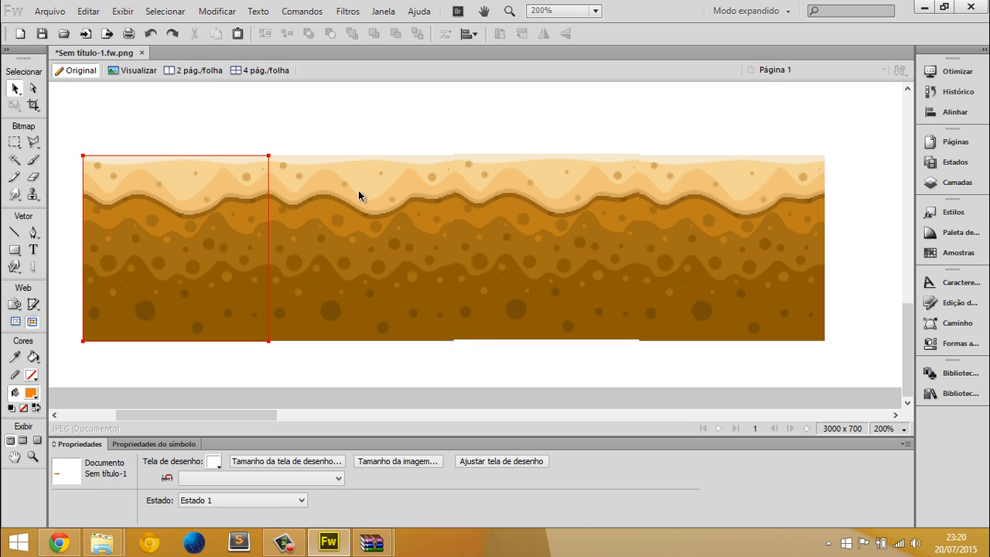
{"action": "left_click", "coordinate": [490, 194]}
{"action": "left_click", "coordinate": [663, 218], "text": "shift"}
{"action": "key", "text": "Down"}
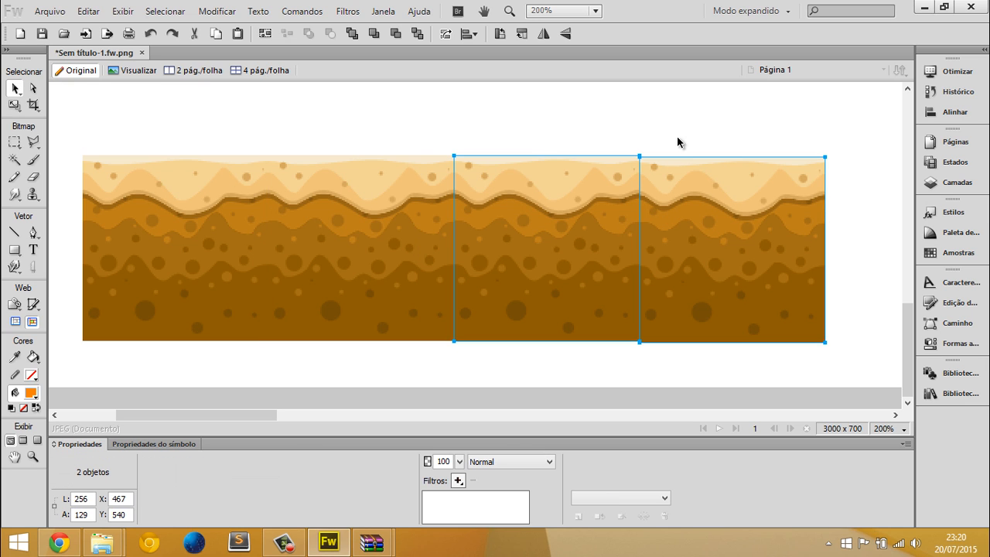
{"action": "left_click", "coordinate": [688, 185]}
Move the four-tile row against the corner tile and add a copy of it at X 640, Y 572
{"action": "key", "text": "ctrl+minus"}
{"action": "left_click_drag", "start_coordinate": [672, 222], "coordinate": [196, 334]}
{"action": "left_click_drag", "start_coordinate": [193, 325], "coordinate": [562, 347]}
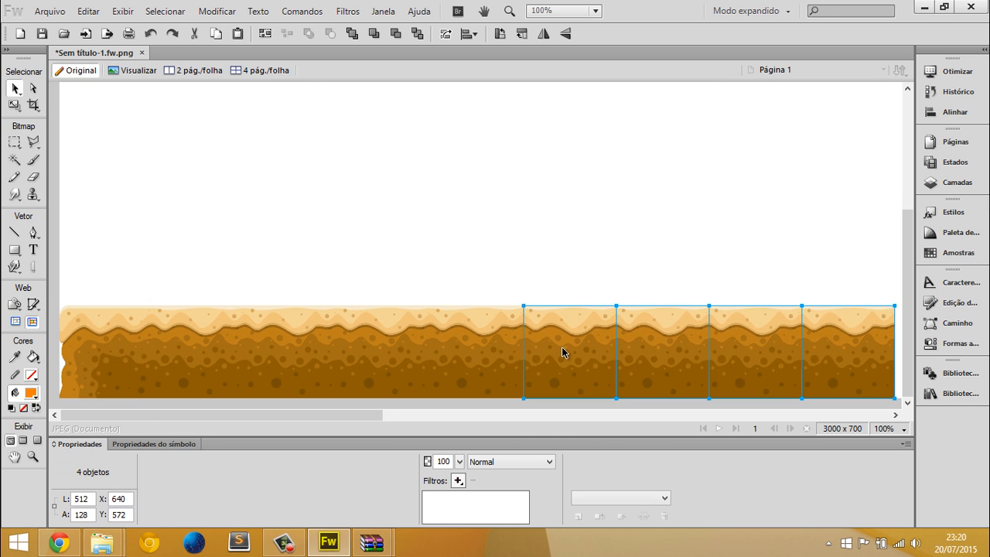
Delete the surplus ground tile at the right end of the row
{"action": "key", "text": "ctrl+minus"}
{"action": "left_click", "coordinate": [614, 331]}
{"action": "left_click", "coordinate": [457, 331]}
{"action": "key", "text": "Delete"}
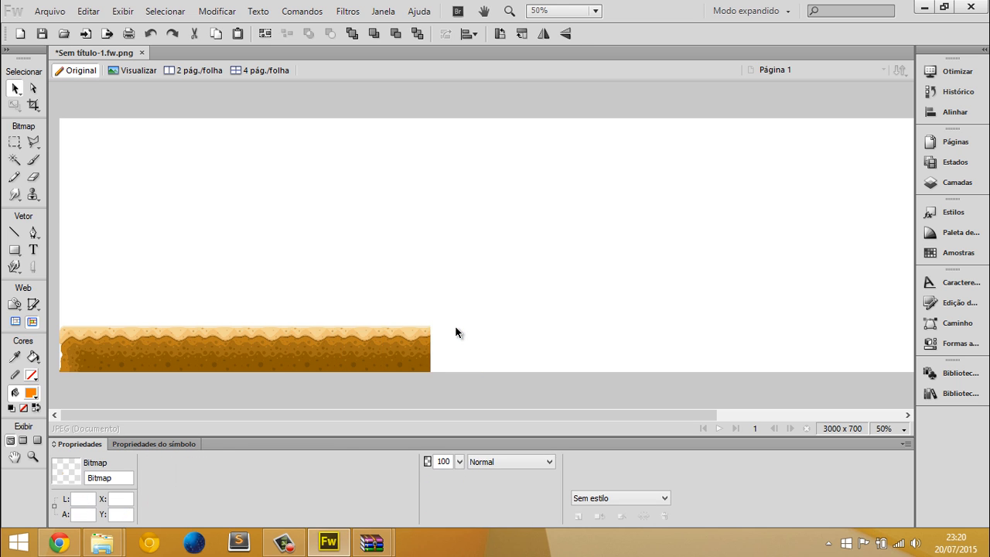
Place 3.png from the Tile folder as the platform's right end, aligned at X 1024, Y 572
{"action": "key", "text": "alt+Tab"}
{"action": "left_click_drag", "start_coordinate": [322, 111], "coordinate": [369, 337]}
{"action": "key", "text": "alt+Tab"}
{"action": "key", "text": "ctrl+equal"}
{"action": "key", "text": "ctrl+equal"}
{"action": "left_click_drag", "start_coordinate": [446, 333], "coordinate": [414, 322]}
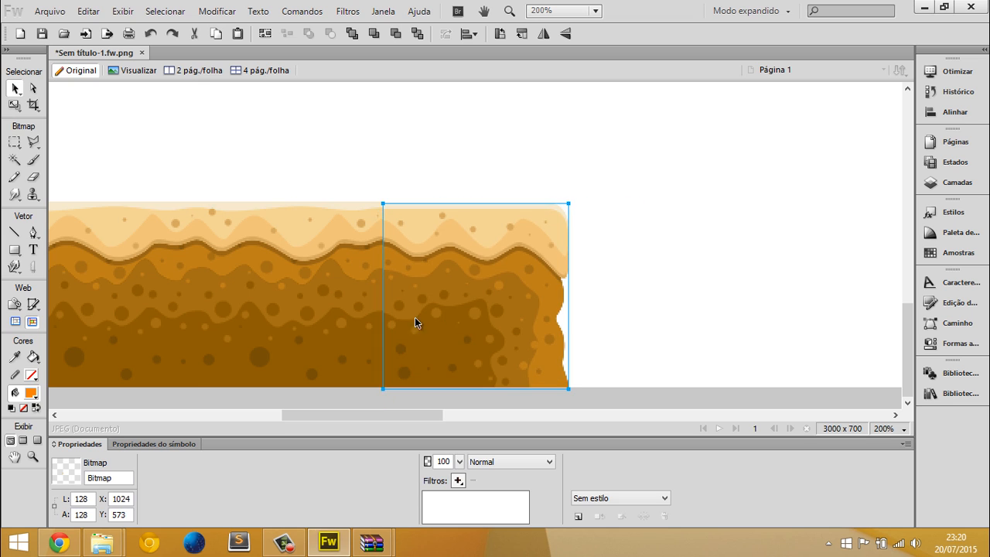
{"action": "key", "text": "Up"}
{"action": "key", "text": "ctrl+minus"}
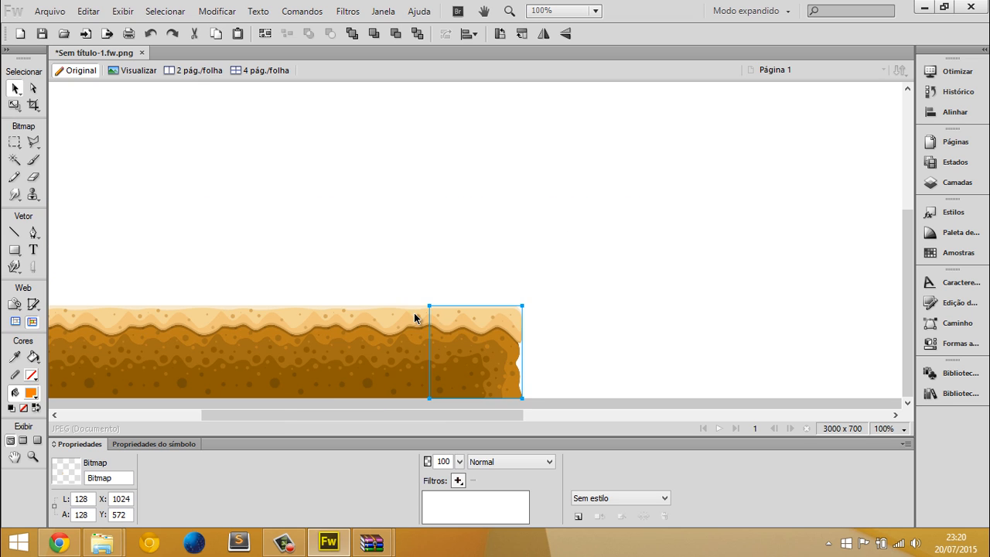
{"action": "left_click", "coordinate": [693, 262]}
{"action": "middle_click", "coordinate": [663, 258]}
{"action": "key", "text": "ctrl+minus"}
{"action": "key", "text": "ctrl+minus"}
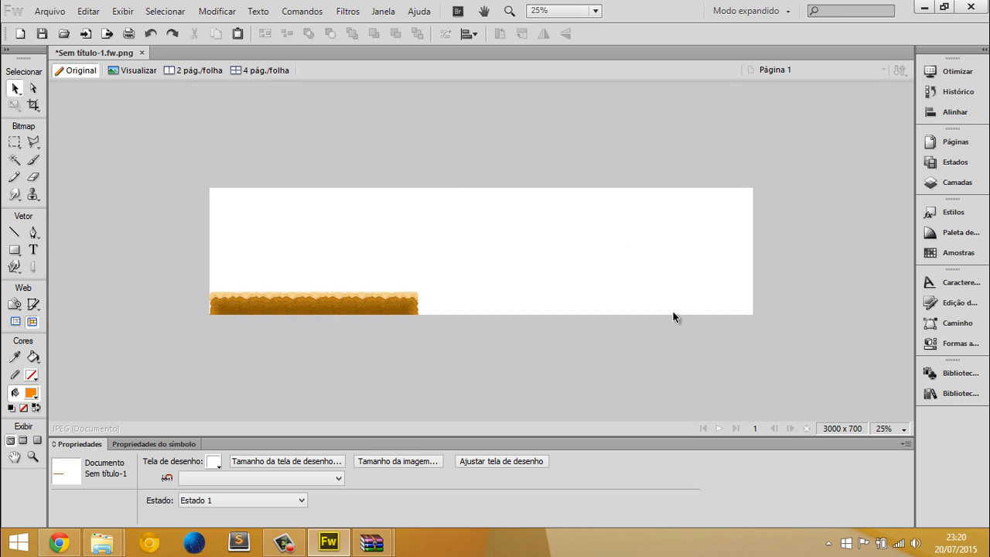
Open the Objects folder and place Cactus (2).png on the canvas at the ground platform
{"action": "key", "text": "ctrl+equal"}
{"action": "key", "text": "alt+Tab"}
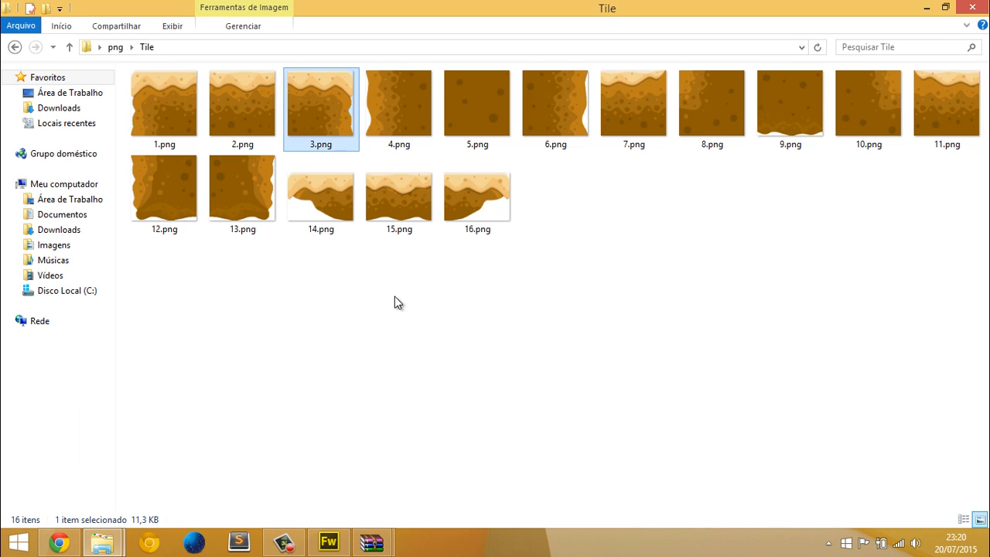
{"action": "key", "text": "alt+Up"}
{"action": "double_click", "coordinate": [181, 101]}
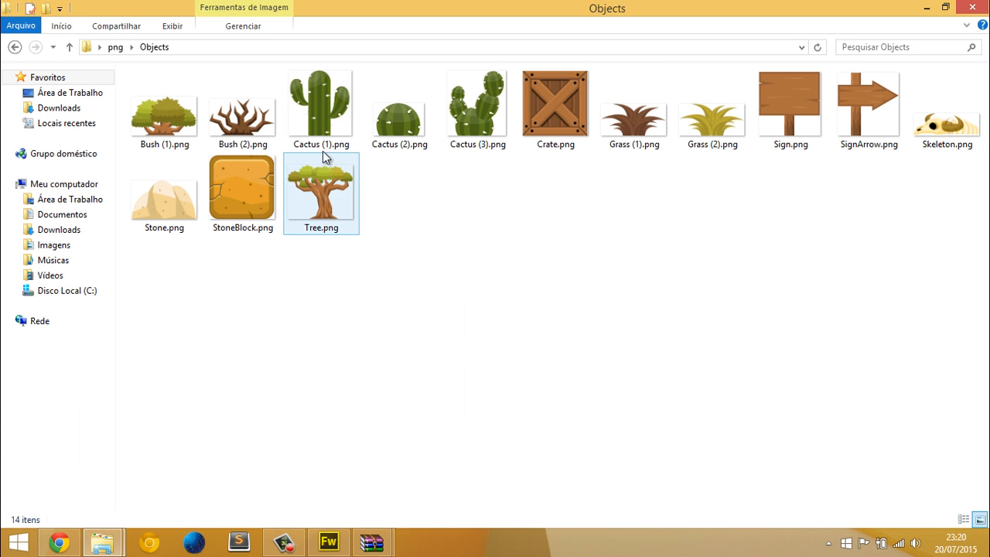
{"action": "left_click_drag", "start_coordinate": [411, 129], "coordinate": [279, 330]}
{"action": "key", "text": "alt+Tab"}
{"action": "key", "text": "ctrl+1"}
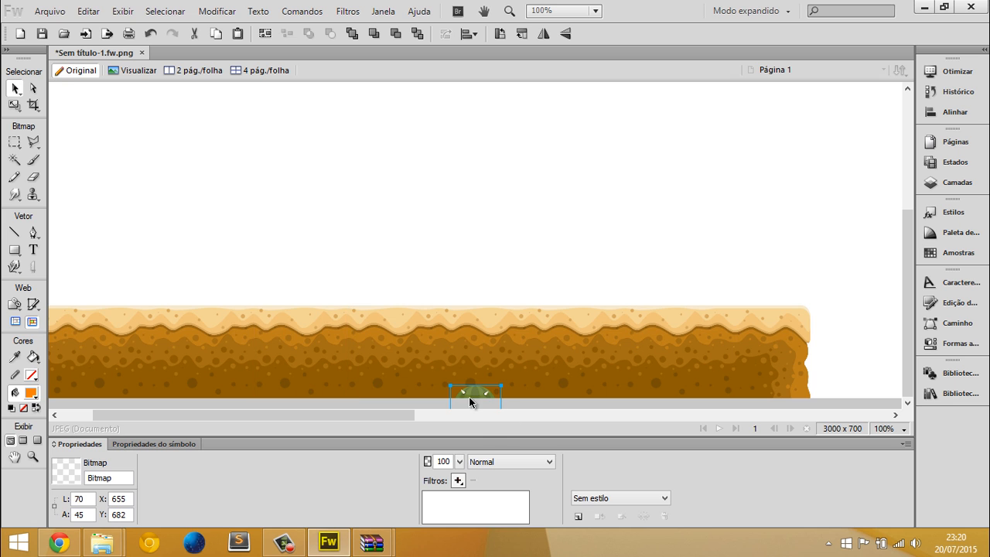
Place Stone.png from the Objects folder on the platform's left end at X 39, Y 506
{"action": "key", "text": "alt+Tab"}
{"action": "left_click", "coordinate": [262, 220]}
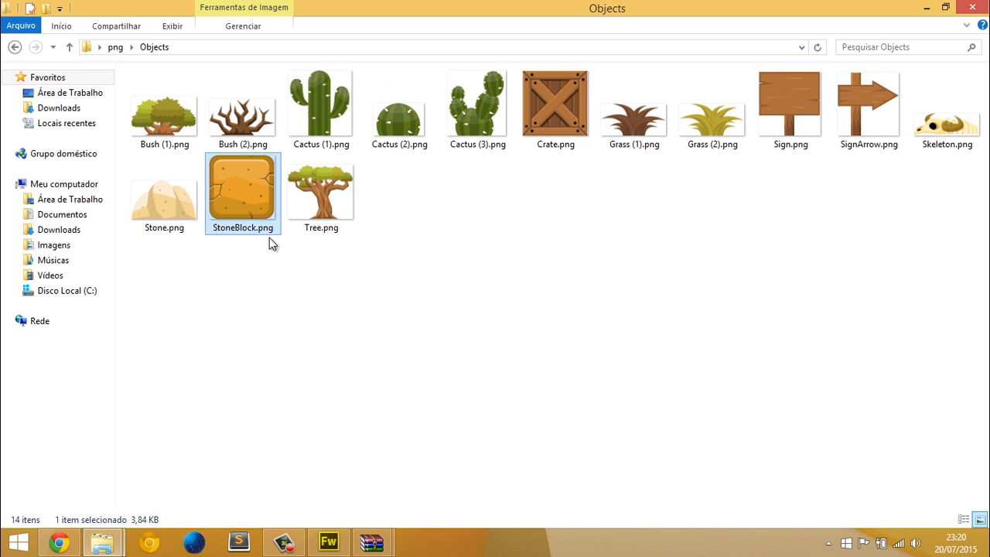
{"action": "left_click", "coordinate": [346, 222]}
{"action": "left_click_drag", "start_coordinate": [175, 214], "coordinate": [229, 268]}
{"action": "key", "text": "alt+Tab"}
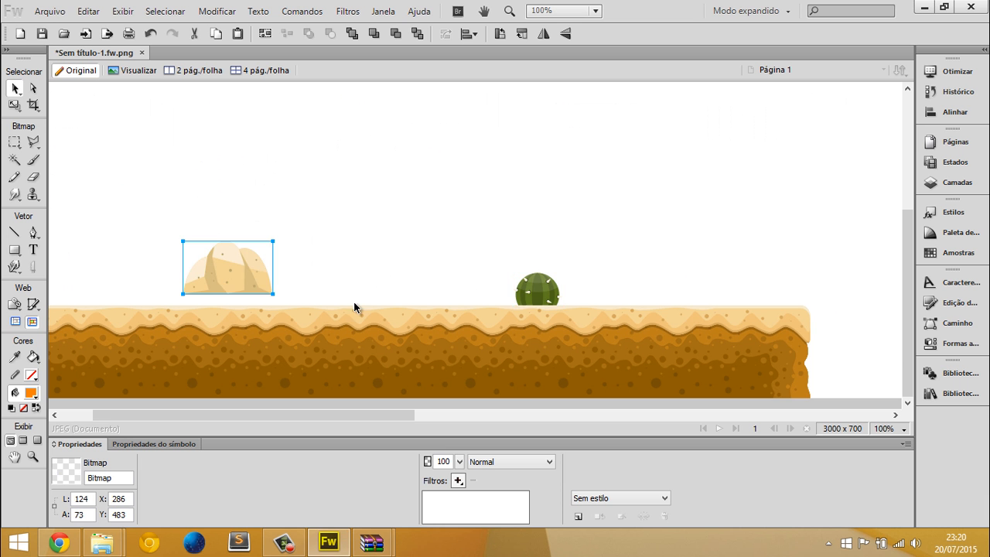
{"action": "middle_click", "coordinate": [493, 308]}
{"action": "left_click_drag", "start_coordinate": [327, 269], "coordinate": [139, 280]}
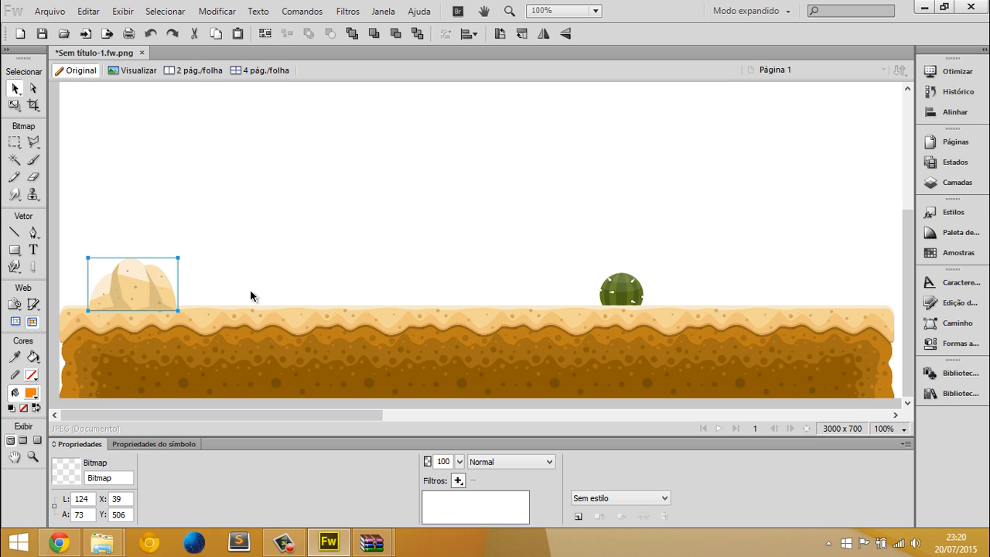
Place Bush (2).png on the platform between the stone and the cactus, at about X 384, Y 498
{"action": "key", "text": "alt+Tab"}
{"action": "left_click_drag", "start_coordinate": [243, 123], "coordinate": [402, 283]}
{"action": "key", "text": "alt+Tab"}
{"action": "left_click_drag", "start_coordinate": [363, 232], "coordinate": [381, 270]}
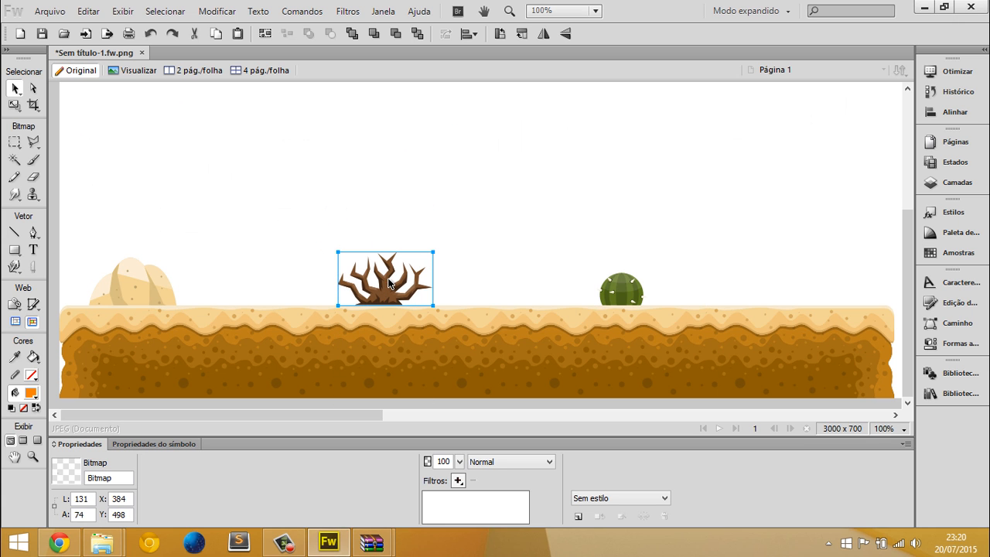
Place Bush (1).png near the platform's right end and Grass (2).png between it and the cactus
{"action": "key", "text": "alt+Tab"}
{"action": "left_click_drag", "start_coordinate": [163, 150], "coordinate": [778, 278]}
{"action": "key", "text": "alt+Tab"}
{"action": "key", "text": "alt+Tab"}
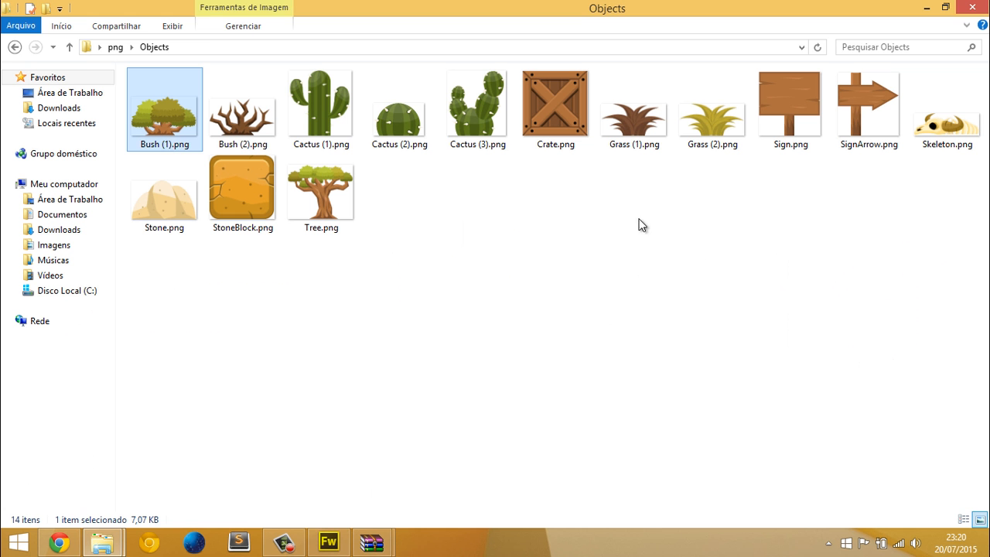
{"action": "left_click_drag", "start_coordinate": [689, 150], "coordinate": [718, 303]}
{"action": "key", "text": "alt+Tab"}
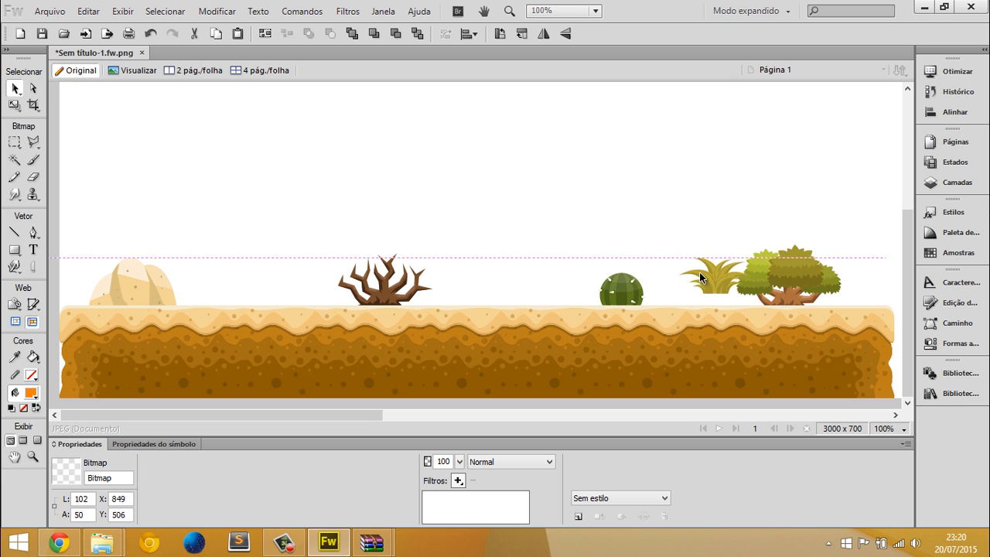
Scale down the grass and add a smaller 30 × 14 px copy on the ground, left of the cactus
{"action": "key", "text": "ctrl+equal"}
{"action": "key", "text": "ctrl+equal"}
{"action": "key", "text": "ctrl+equal"}
{"action": "key", "text": "ctrl+t"}
{"action": "left_click_drag", "start_coordinate": [587, 192], "coordinate": [495, 237]}
{"action": "key", "text": "Return"}
{"action": "left_click_drag", "start_coordinate": [440, 256], "coordinate": [131, 262]}
{"action": "key", "text": "ctrl+1"}
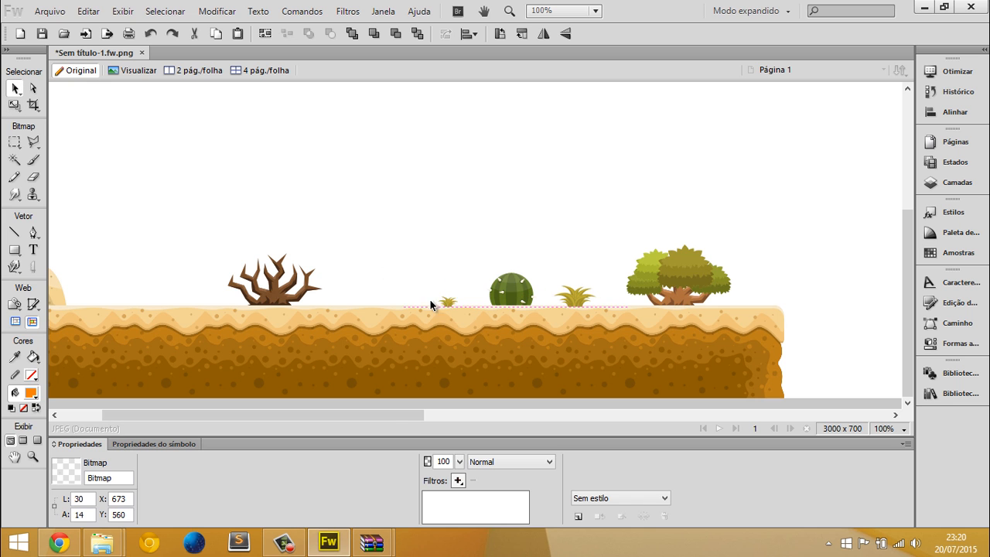
Place Skeleton.png on the platform between the stone and the dry bush
{"action": "key", "text": "alt+Tab"}
{"action": "left_click", "coordinate": [936, 145]}
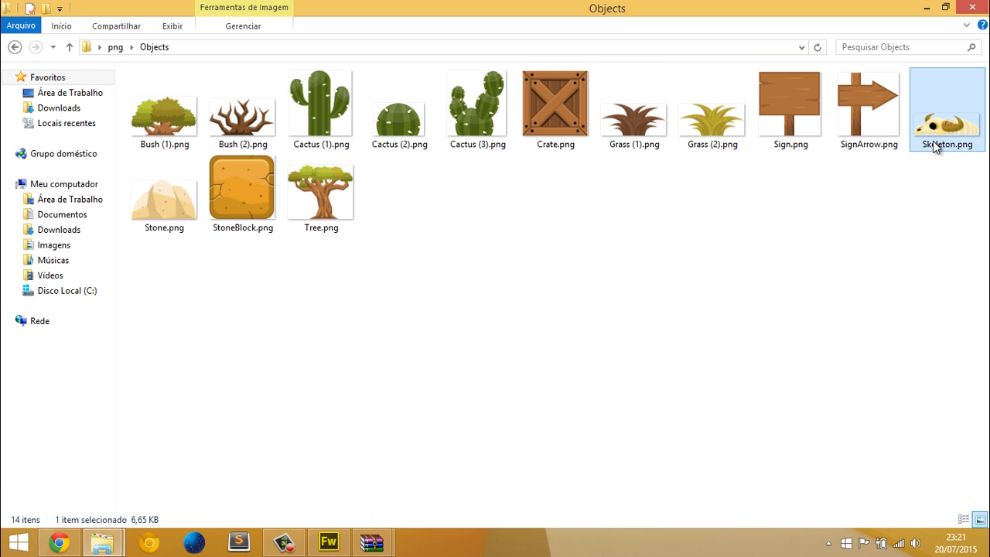
{"action": "left_click_drag", "start_coordinate": [936, 145], "coordinate": [170, 292]}
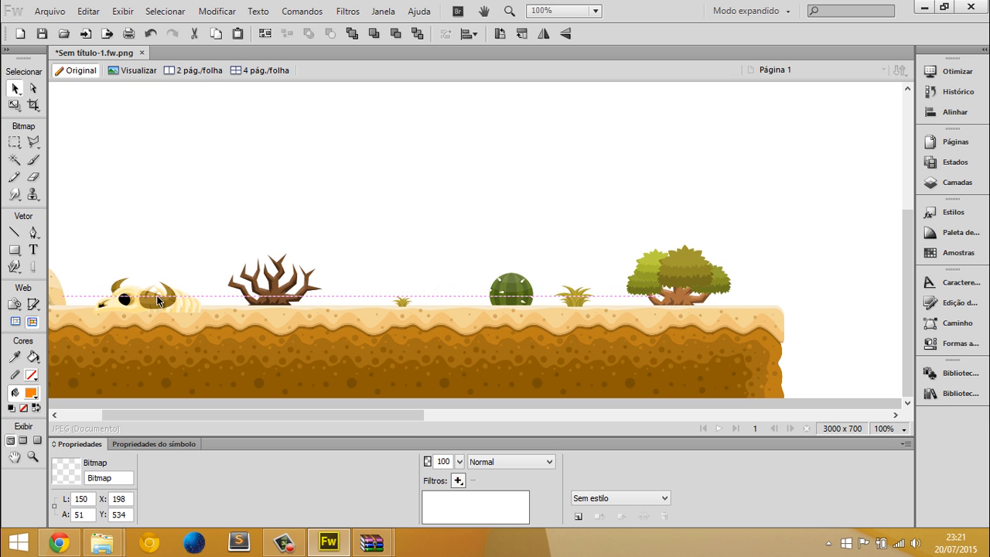
{"action": "left_click", "coordinate": [441, 190]}
{"action": "scroll", "coordinate": [389, 188], "scroll_direction": "left", "scroll_amount": 3}
Duplicate the whole platform with its objects to X 1354, Y 488, leaving a gap after the first one
{"action": "key", "text": "alt+Tab"}
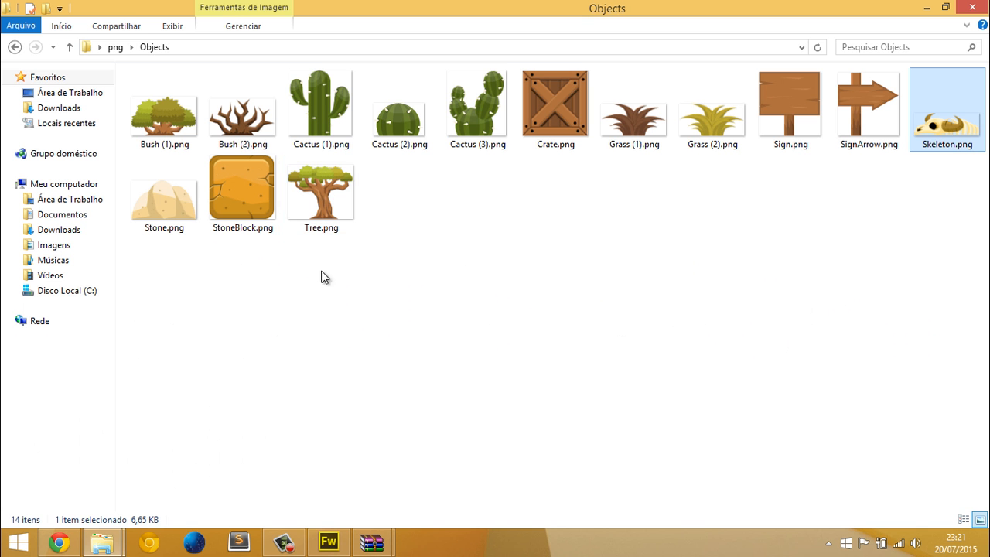
{"action": "key", "text": "alt+Tab"}
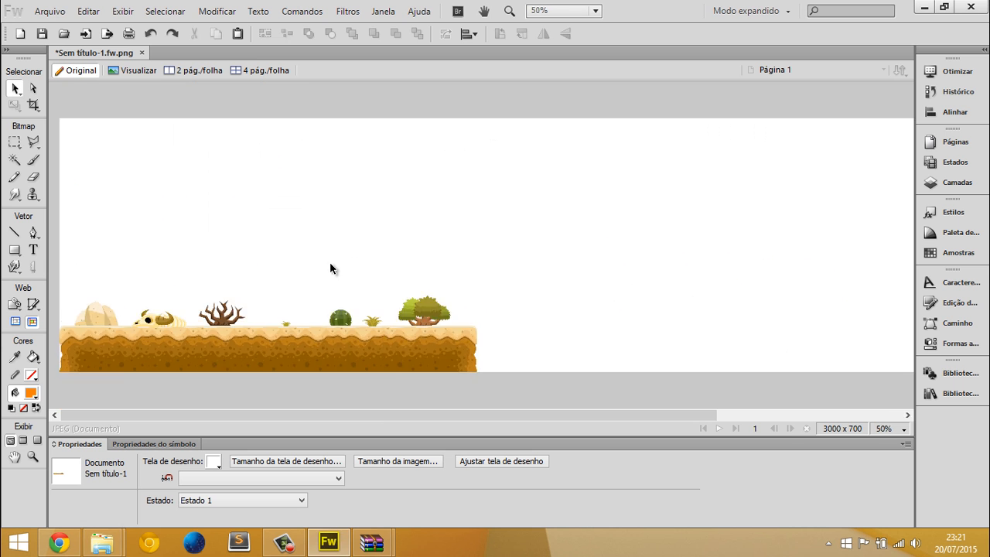
{"action": "key", "text": "ctrl+minus"}
{"action": "mouse_move", "coordinate": [84, 252]}
{"action": "left_mouse_down"}
{"action": "mouse_move", "coordinate": [417, 361]}
{"action": "mouse_move", "coordinate": [783, 329]}
{"action": "mouse_move", "coordinate": [663, 324]}
{"action": "left_mouse_up"}
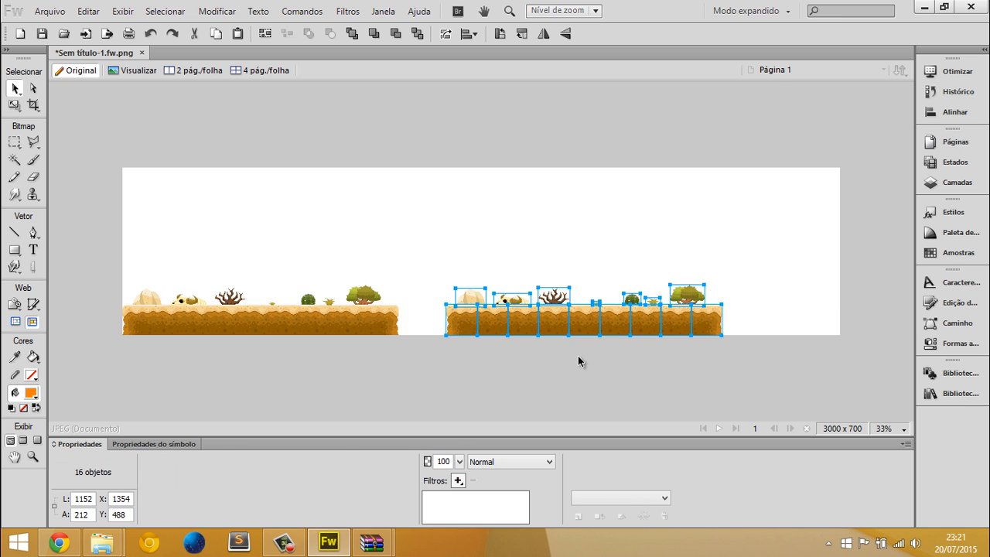
{"action": "left_click", "coordinate": [577, 356]}
Copy StoneBlock.png from the Objects folder onto the canvas and move it to the second platform's left end
{"action": "key", "text": "ctrl+1"}
{"action": "middle_click", "coordinate": [682, 244]}
{"action": "key", "text": "alt+Tab"}
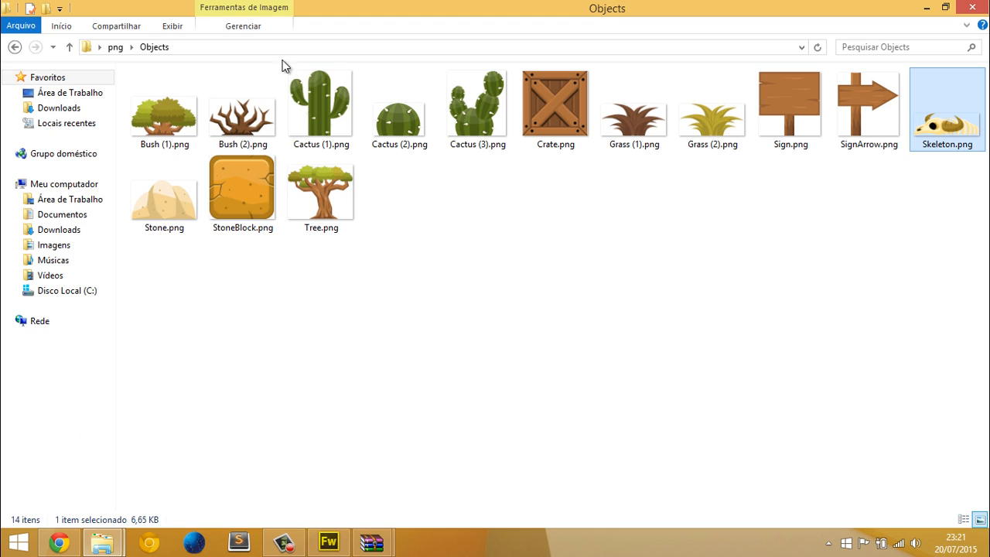
{"action": "left_click", "coordinate": [240, 230]}
{"action": "key", "text": "ctrl+c"}
{"action": "key", "text": "alt+Tab"}
{"action": "key", "text": "ctrl+v"}
{"action": "scroll", "coordinate": [465, 294], "scroll_direction": "right", "scroll_amount": 5}
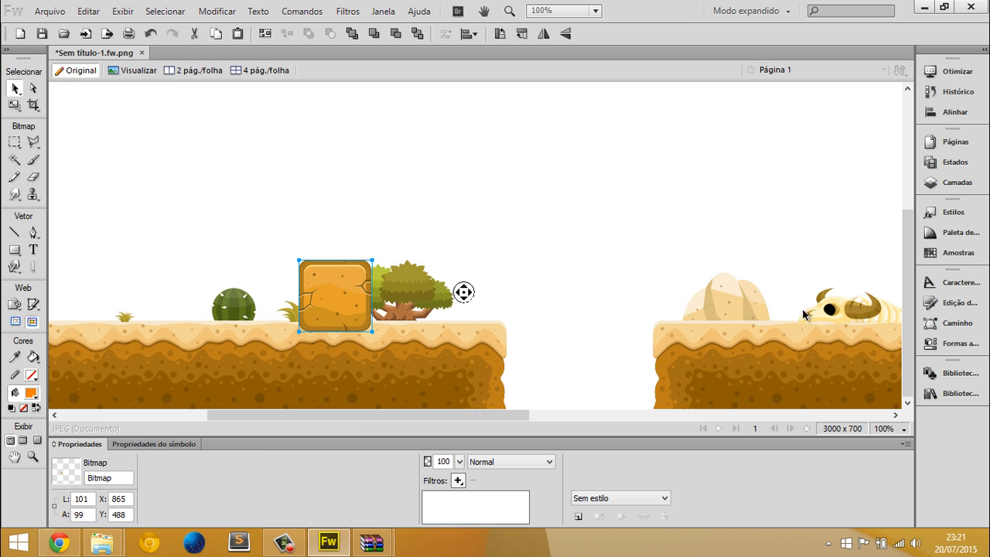
{"action": "left_click_drag", "start_coordinate": [347, 296], "coordinate": [739, 277]}
Delete the stone on the second platform and scale the block to about 61 × 60 px at X 1410, Y 512
{"action": "left_click", "coordinate": [746, 297]}
{"action": "key", "text": "Delete"}
{"action": "key", "text": "ctrl+t"}
{"action": "double_click", "coordinate": [726, 302]}
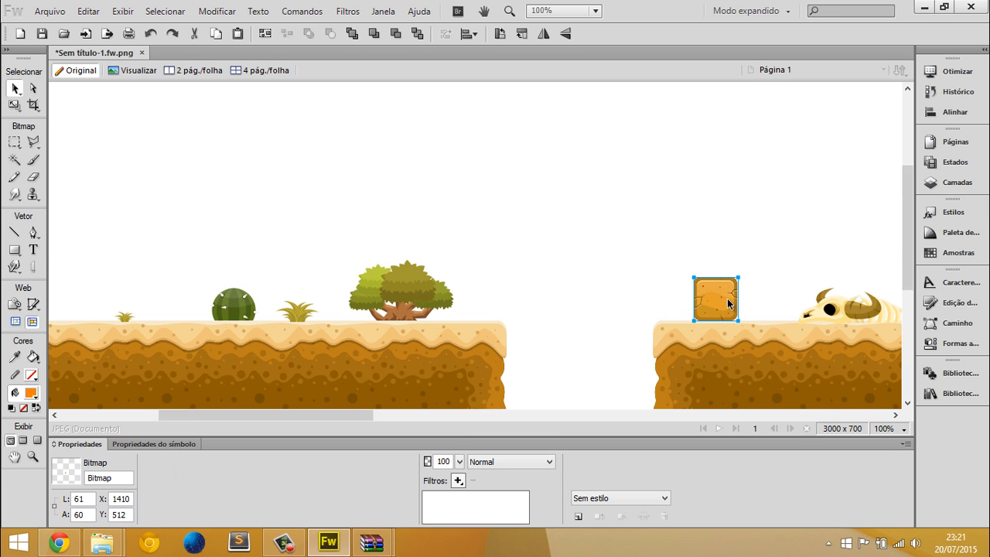
Duplicate the stone block to build a pyramid with two blocks on the ground and one centred on top
{"action": "key", "text": "ctrl+3"}
{"action": "left_click_drag", "start_coordinate": [495, 262], "coordinate": [563, 152]}
{"action": "left_click_drag", "start_coordinate": [585, 229], "coordinate": [572, 227]}
{"action": "left_click", "coordinate": [385, 195]}
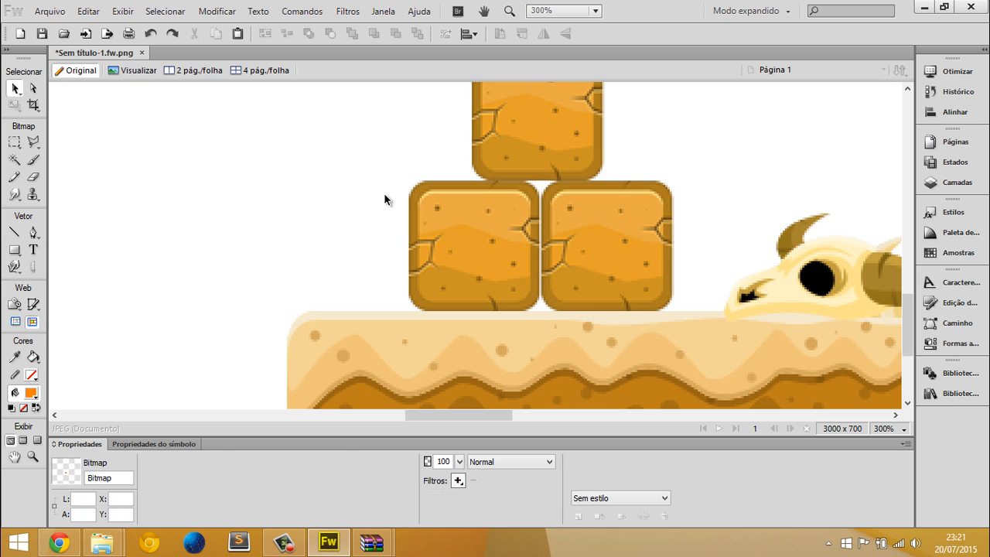
{"action": "key", "text": "ctrl+1"}
{"action": "middle_click", "coordinate": [617, 233]}
{"action": "middle_click", "coordinate": [2, 236]}
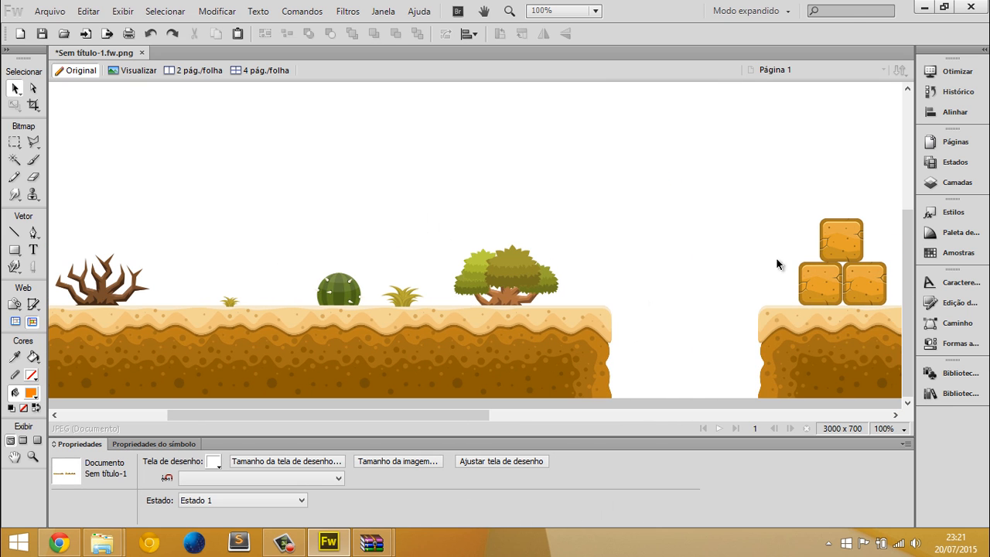
Go up from the Objects folder to the png folder, and extract the eps folder from deserttileset.zip to the desktop
{"action": "key", "text": "alt+Tab"}
{"action": "left_click", "coordinate": [659, 283]}
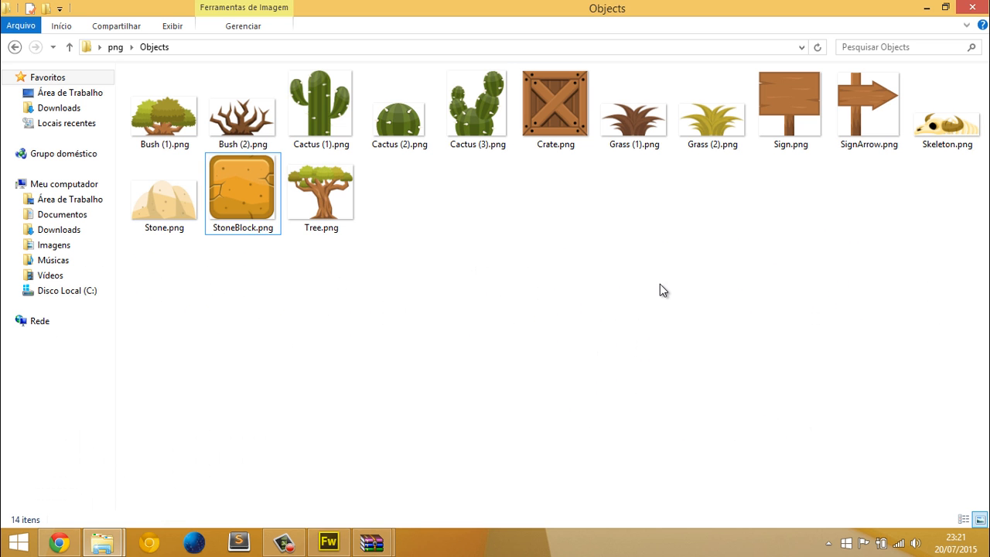
{"action": "key", "text": "BackSpace"}
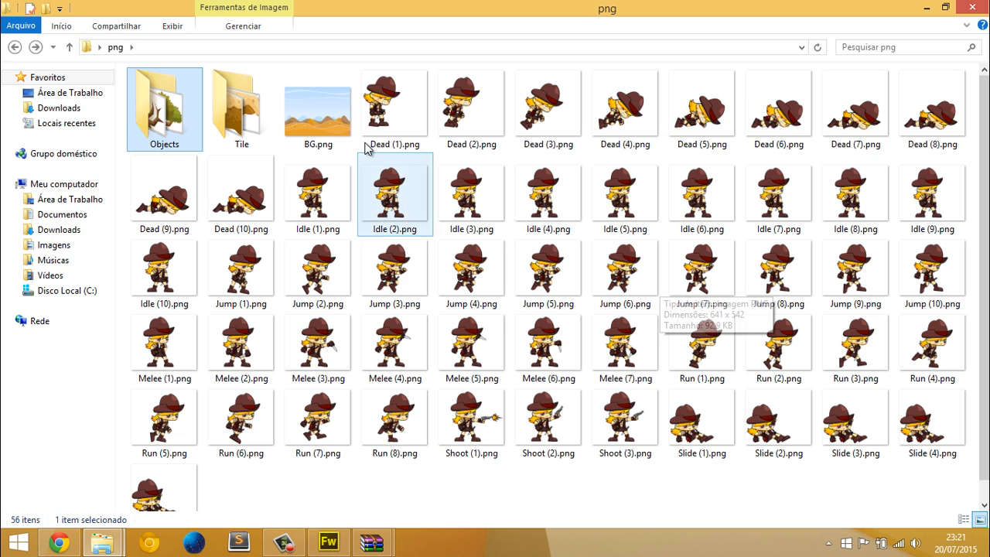
{"action": "left_click", "coordinate": [320, 124]}
{"action": "left_click_drag", "start_coordinate": [328, 128], "coordinate": [281, 290]}
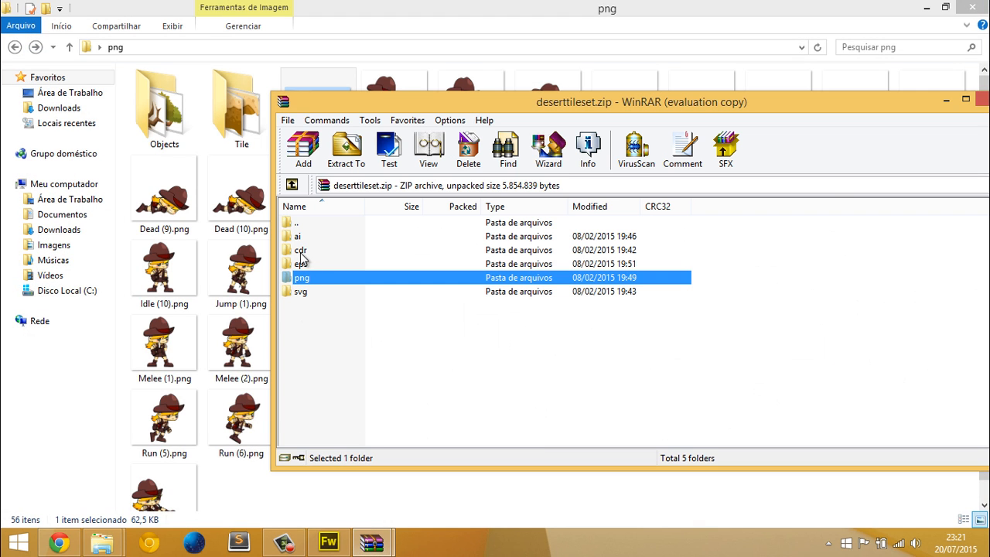
{"action": "left_click_drag", "start_coordinate": [302, 257], "coordinate": [306, 268]}
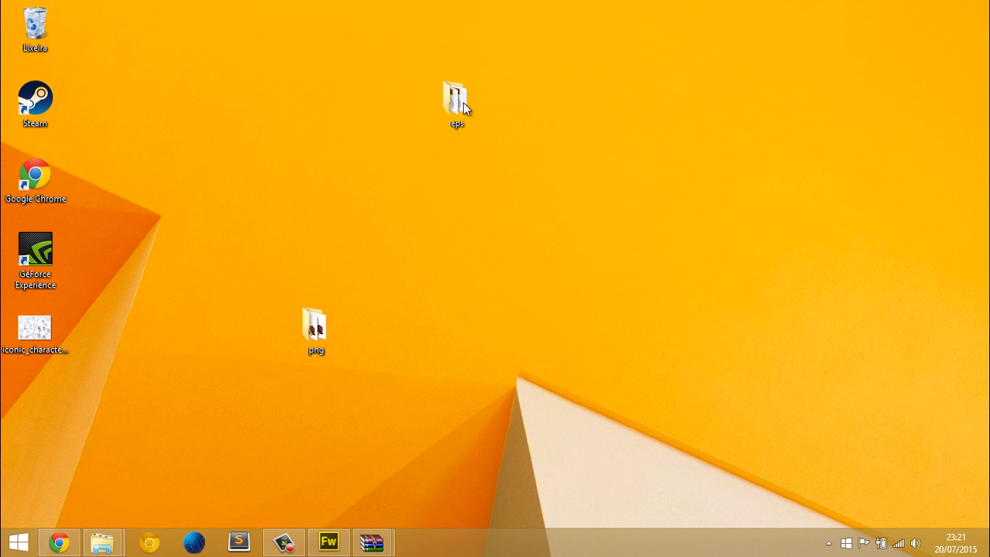
Open Tile.eps from the extracted eps folder in Illustrator and inspect the vector tiles up close
{"action": "double_click", "coordinate": [463, 102]}
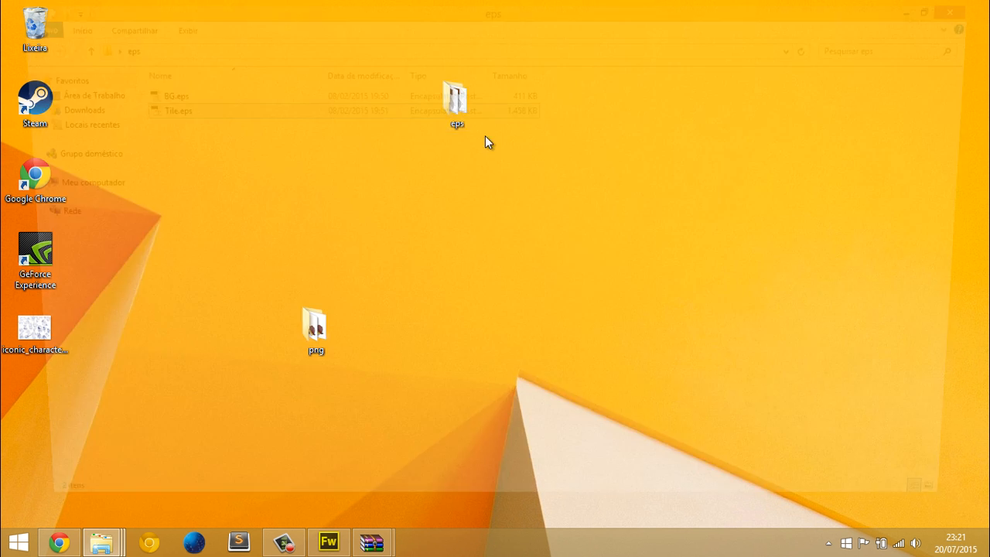
{"action": "left_click", "coordinate": [179, 96]}
{"action": "double_click", "coordinate": [176, 112]}
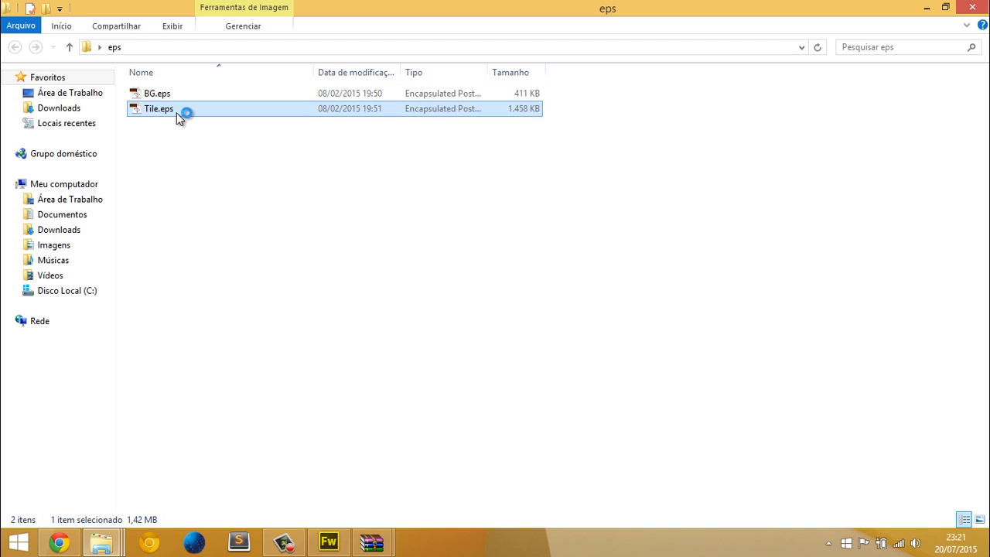
{"action": "left_click", "coordinate": [393, 308]}
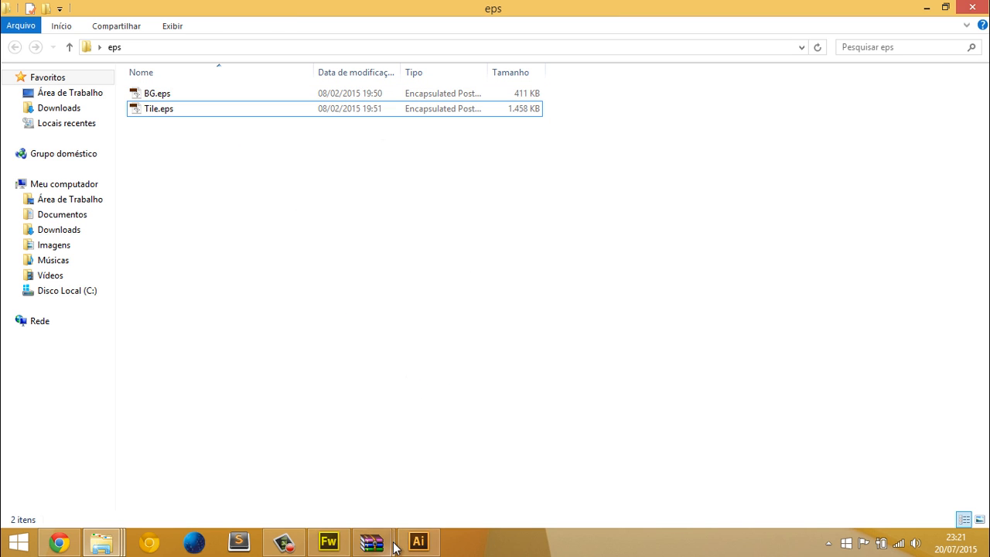
{"action": "left_click", "coordinate": [412, 467]}
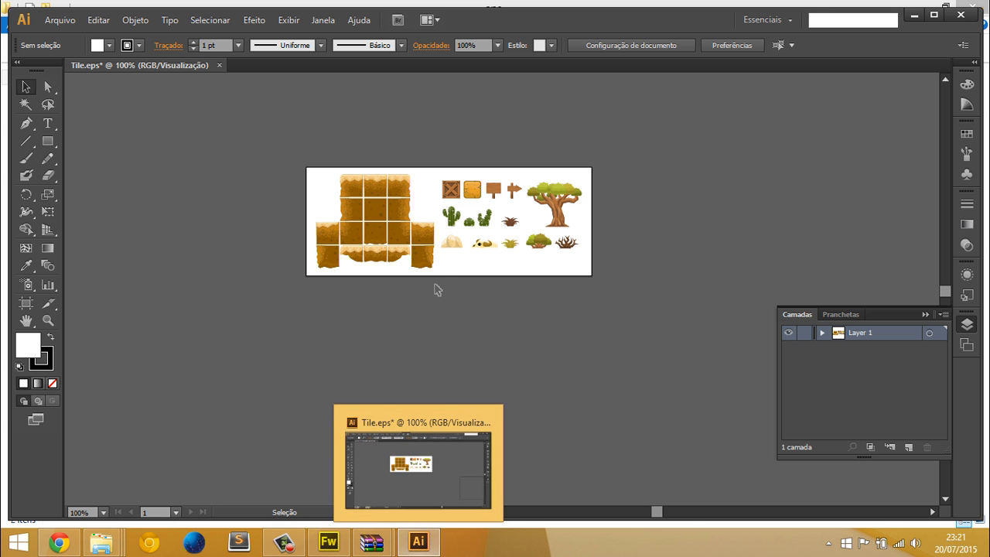
{"action": "scroll", "coordinate": [335, 183], "scroll_direction": "up", "scroll_amount": 3}
{"action": "scroll", "coordinate": [447, 210], "scroll_direction": "up", "scroll_amount": 1}
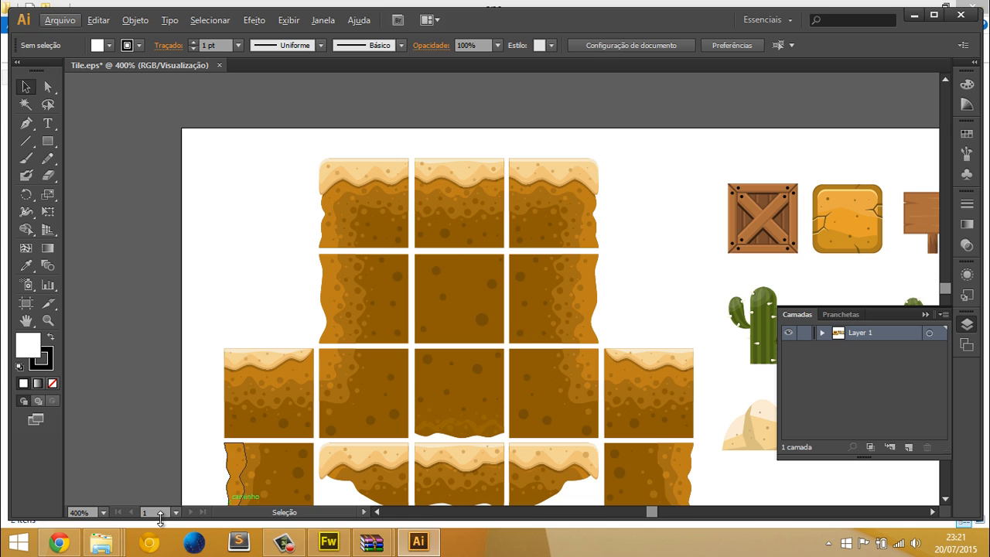
Switch back to Fireworks and examine the pixels of the skeleton bitmap on the first platform up close
{"action": "left_click", "coordinate": [326, 543]}
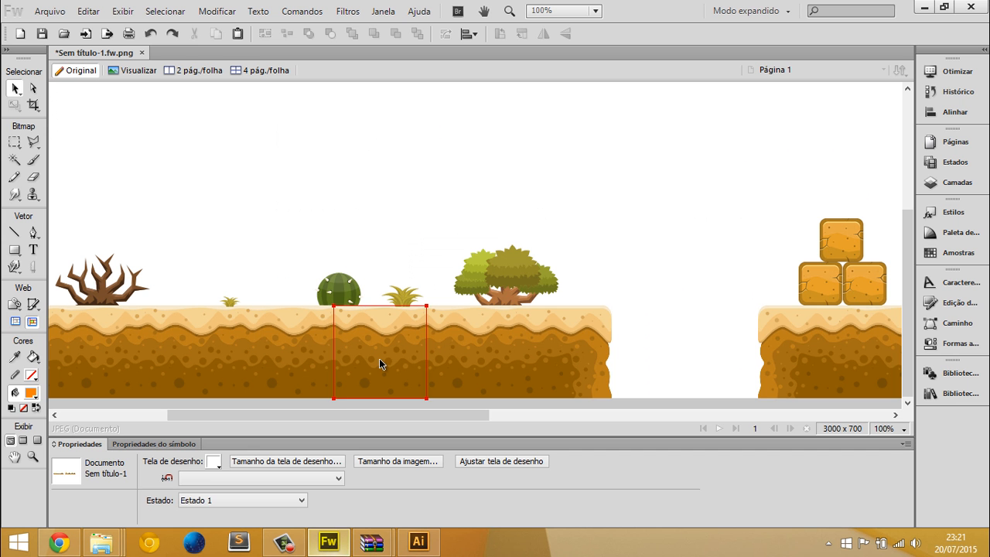
{"action": "left_click", "coordinate": [379, 357]}
{"action": "scroll", "coordinate": [282, 314], "scroll_direction": "left", "scroll_amount": 5}
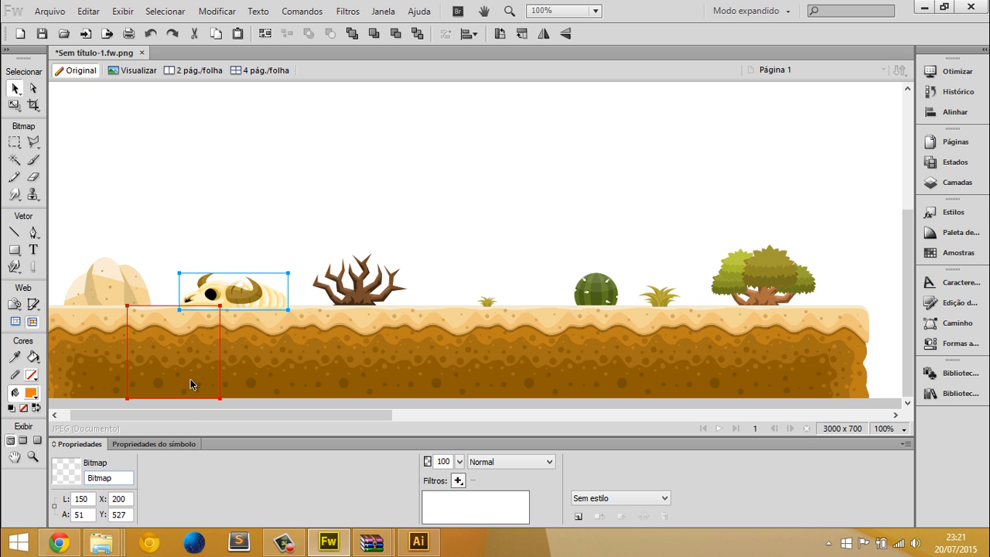
{"action": "scroll", "coordinate": [269, 285], "scroll_direction": "up", "scroll_amount": 5}
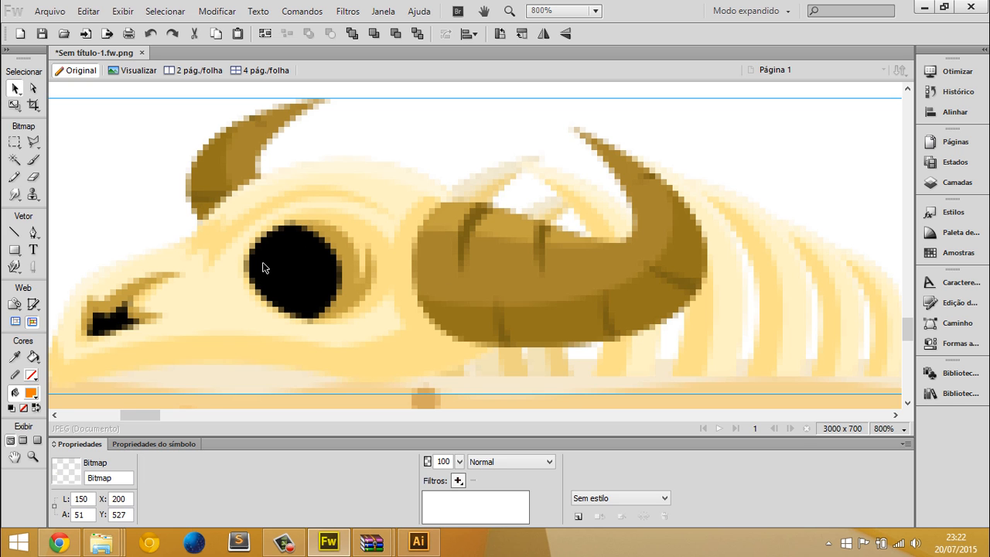
Compare the skeleton bitmap in Fireworks with the vector skeleton in Tile.eps in Illustrator, both viewed up close
{"action": "scroll", "coordinate": [390, 272], "scroll_direction": "down", "scroll_amount": 6}
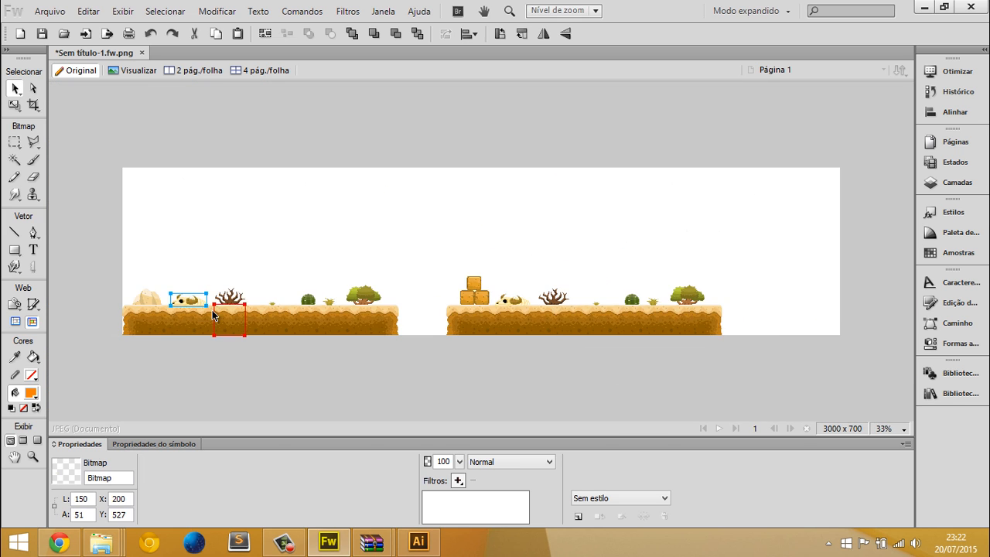
{"action": "scroll", "coordinate": [89, 330], "scroll_direction": "up", "scroll_amount": 1}
{"action": "scroll", "coordinate": [90, 330], "scroll_direction": "up", "scroll_amount": 2}
{"action": "key", "text": "alt+Tab"}
{"action": "scroll", "coordinate": [525, 352], "scroll_direction": "down", "scroll_amount": 4}
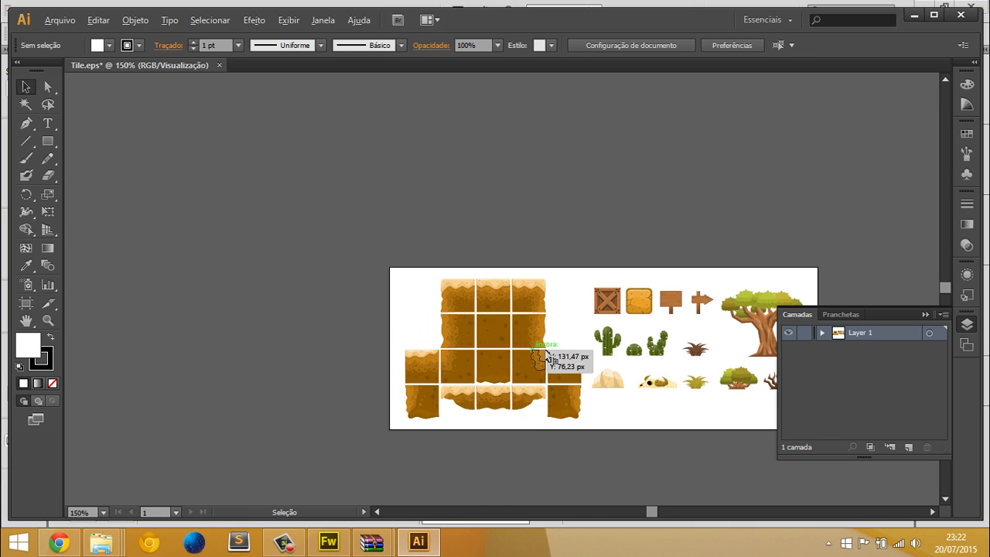
{"action": "scroll", "coordinate": [637, 382], "scroll_direction": "up", "scroll_amount": 1}
{"action": "scroll", "coordinate": [640, 386], "scroll_direction": "up", "scroll_amount": 11}
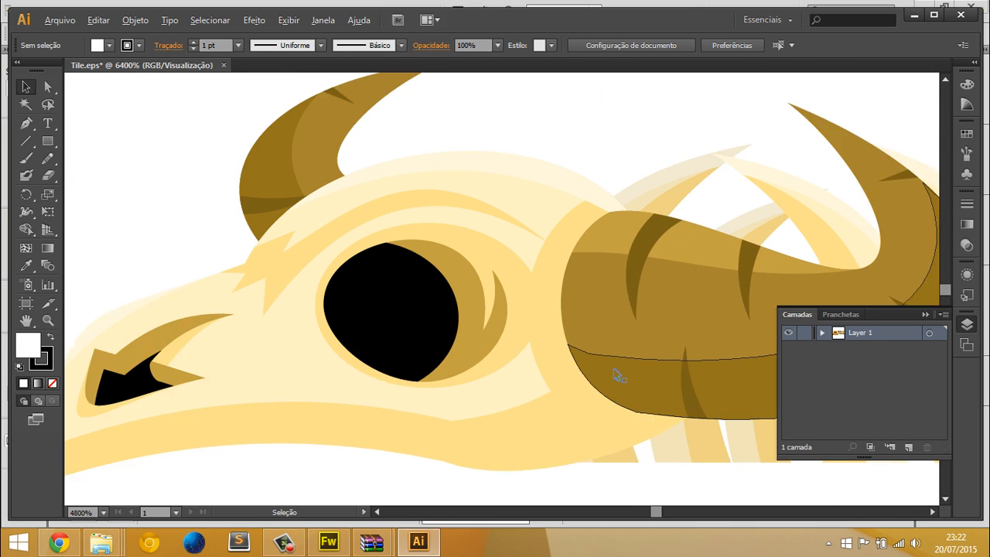
{"action": "scroll", "coordinate": [286, 304], "scroll_direction": "down", "scroll_amount": 10}
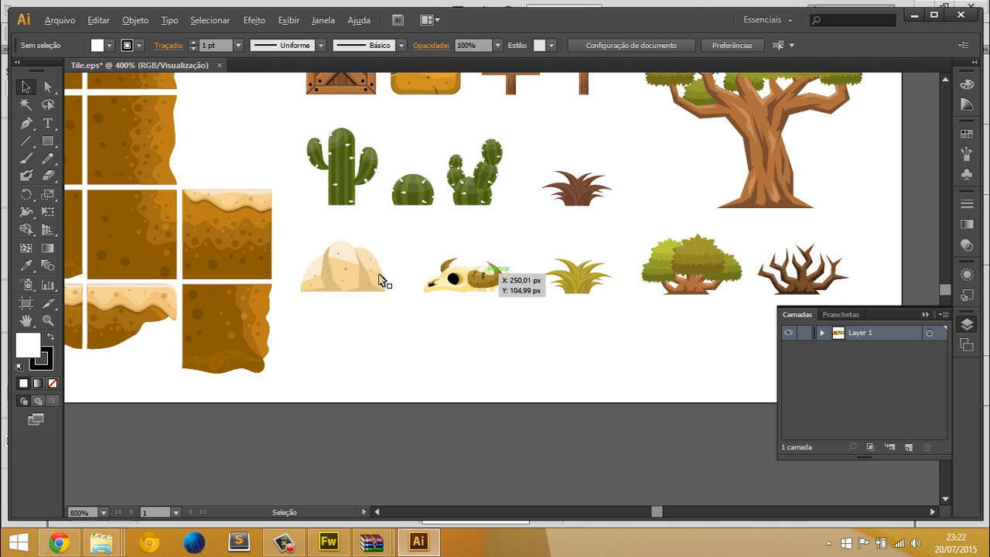
{"action": "key", "text": "alt+Tab"}
{"action": "scroll", "coordinate": [346, 253], "scroll_direction": "up", "scroll_amount": 3}
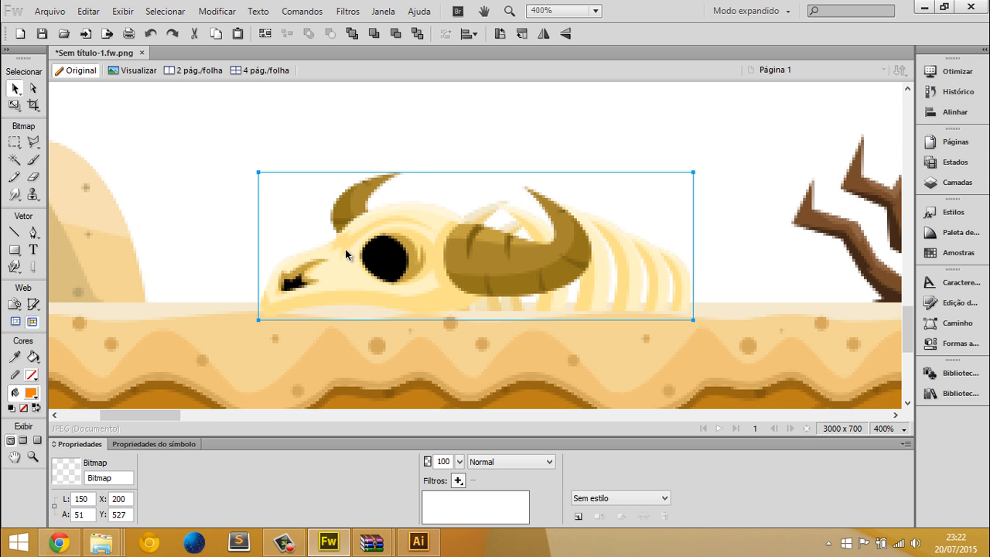
Set the Fireworks view to 100% and compare the bitmap scene with the vector tiles in Illustrator
{"action": "left_click", "coordinate": [551, 14]}
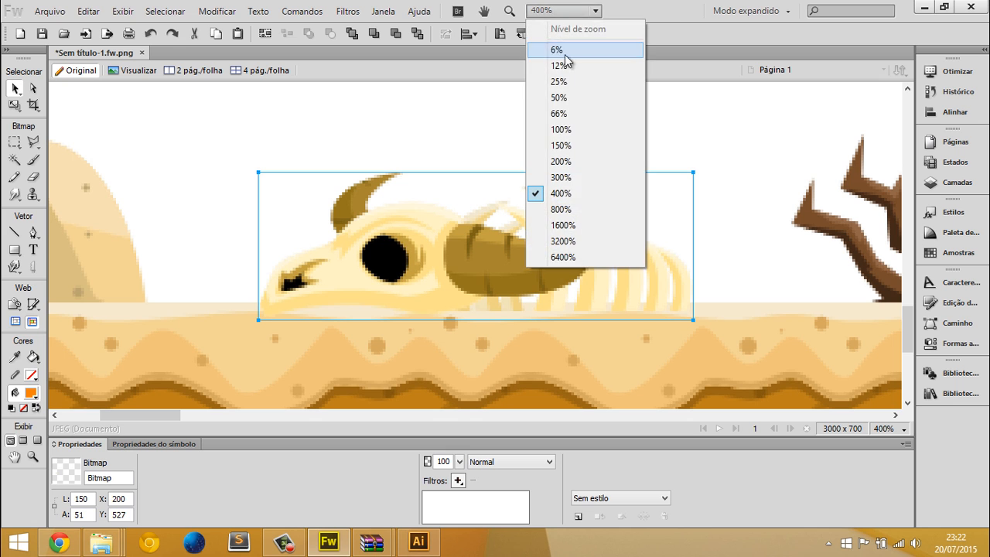
{"action": "left_click", "coordinate": [574, 128]}
{"action": "left_click", "coordinate": [319, 256]}
{"action": "key", "text": "alt+Tab"}
{"action": "key", "text": "alt+Tab"}
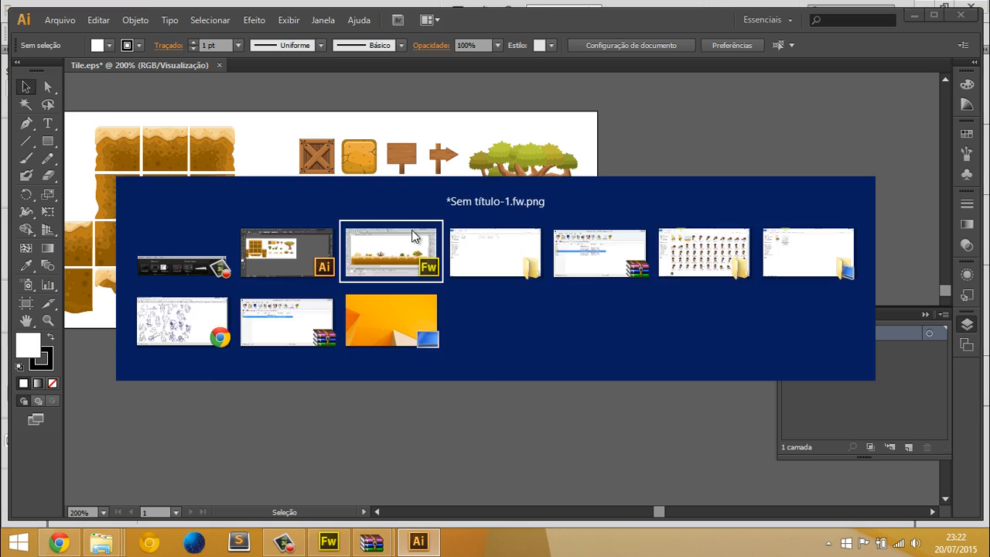
{"action": "key", "text": "alt+Tab"}
{"action": "key", "text": "alt+Tab"}
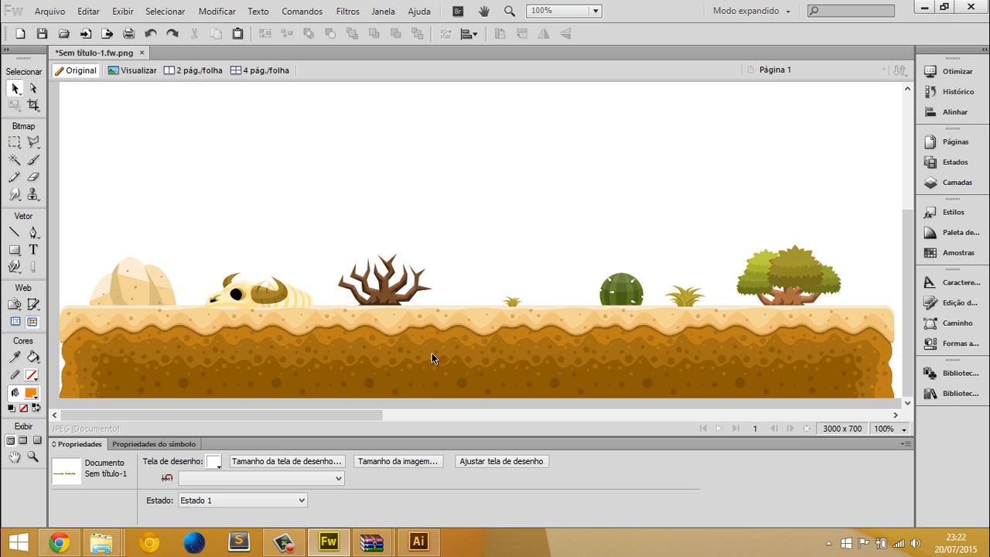
{"action": "key", "text": "alt+Tab"}
Open the Objects folder inside png in File Explorer and insert Bush (1).png into the Fireworks scene
{"action": "key", "text": "alt+Tab"}
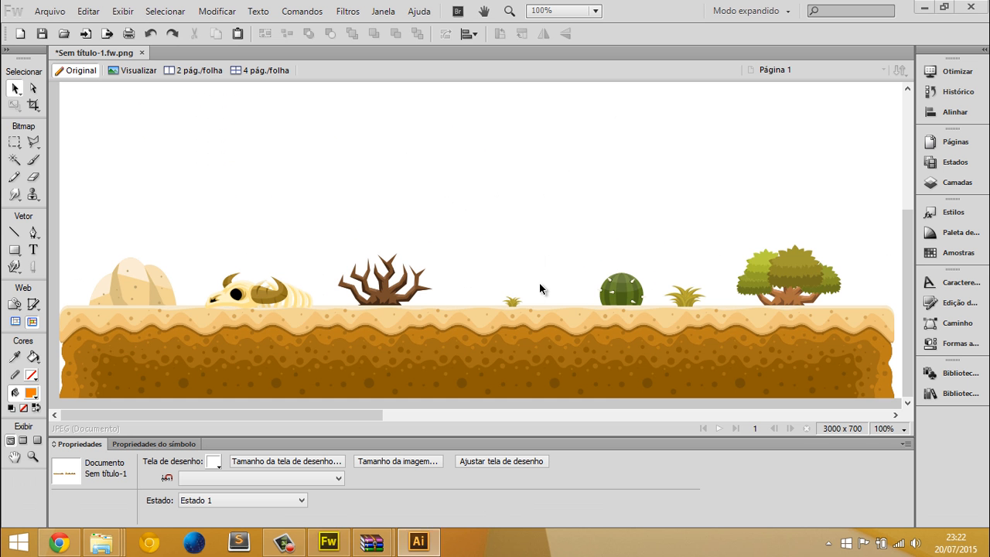
{"action": "key", "text": "alt+Tab"}
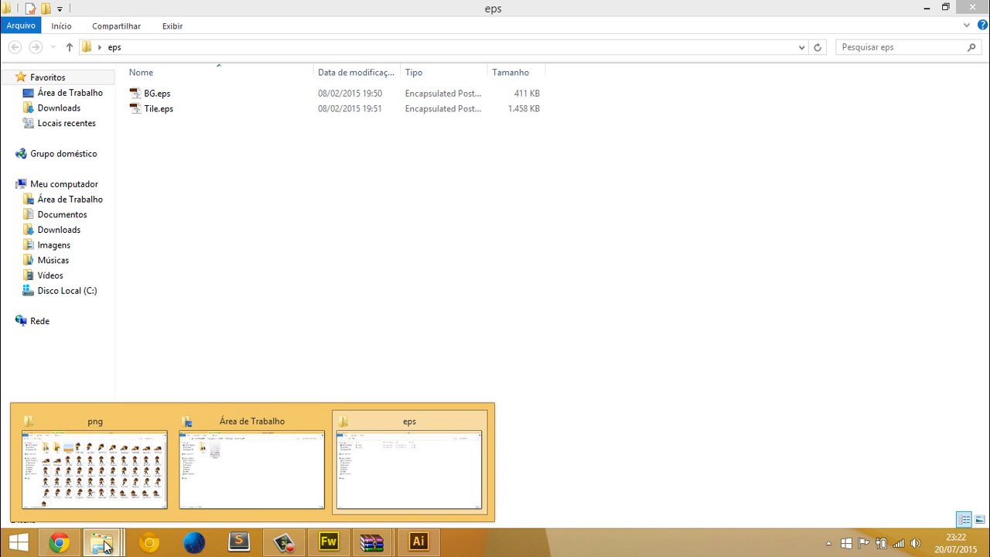
{"action": "left_click", "coordinate": [155, 463]}
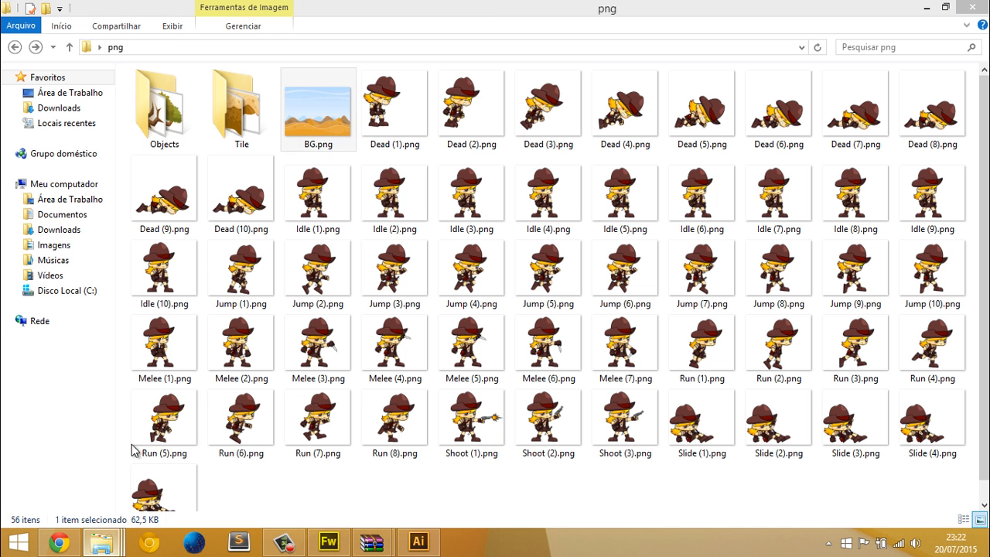
{"action": "double_click", "coordinate": [176, 122]}
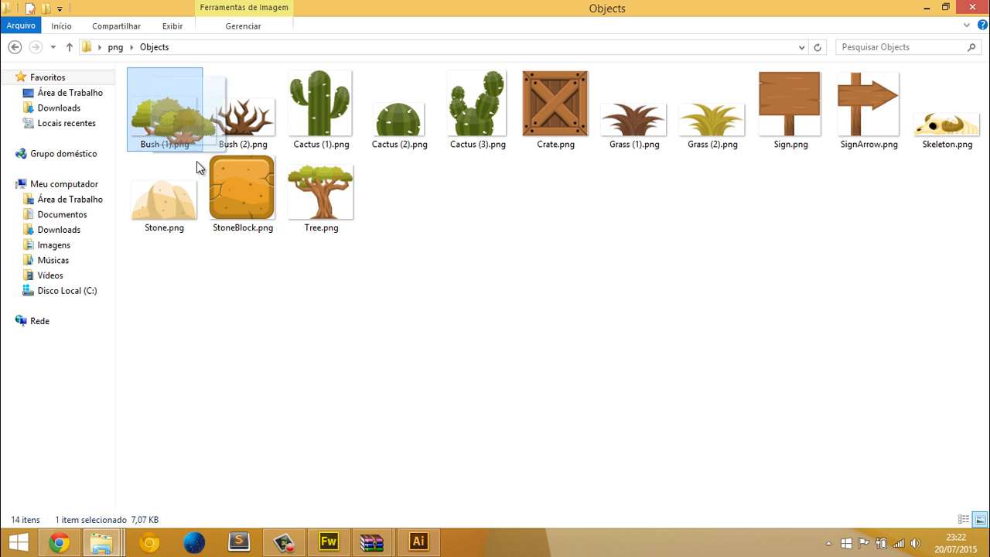
{"action": "key", "text": "alt+Tab"}
{"action": "key", "text": "alt+Tab"}
{"action": "left_click_drag", "start_coordinate": [196, 161], "coordinate": [563, 267]}
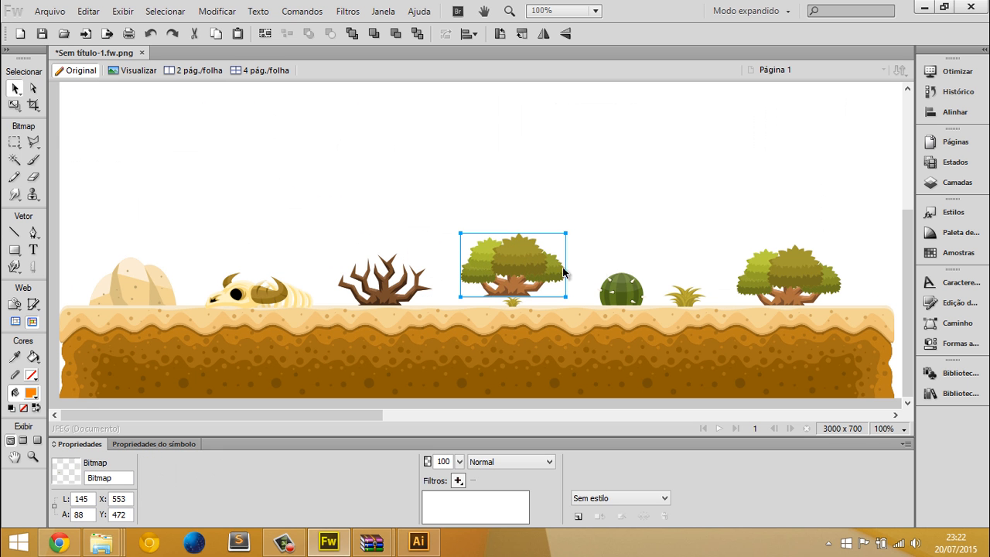
Enlarge the inserted bush bitmap to about 454 × 275 px on the first platform and remove it from the scene
{"action": "left_click", "coordinate": [598, 272]}
{"action": "left_click", "coordinate": [543, 261]}
{"action": "left_click_drag", "start_coordinate": [801, 131], "coordinate": [812, 123]}
{"action": "double_click", "coordinate": [657, 168]}
{"action": "left_click_drag", "start_coordinate": [658, 167], "coordinate": [603, 181]}
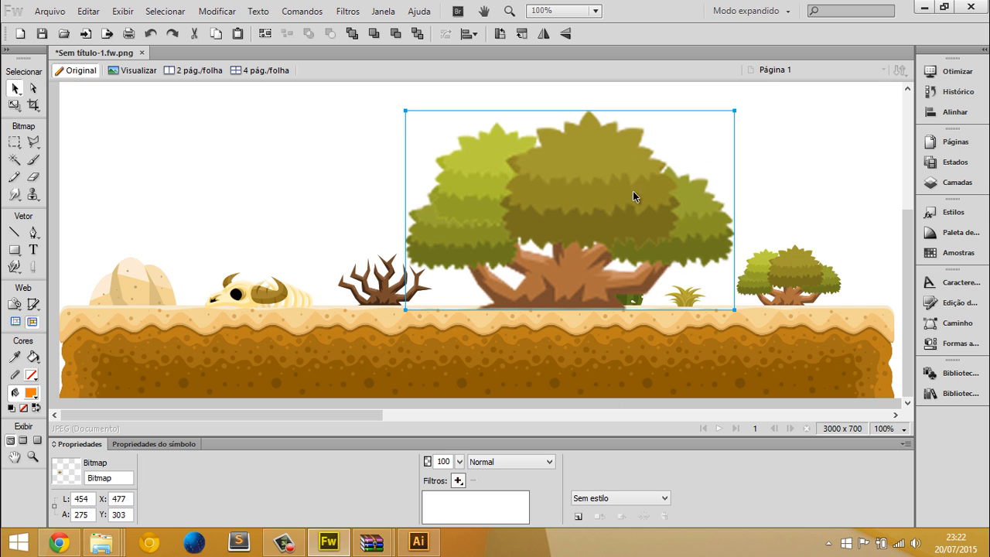
{"action": "key", "text": "ctrl+d"}
Switch to Illustrator and copy the whole vector group of the green bush in Tile.eps
{"action": "key", "text": "alt+Tab"}
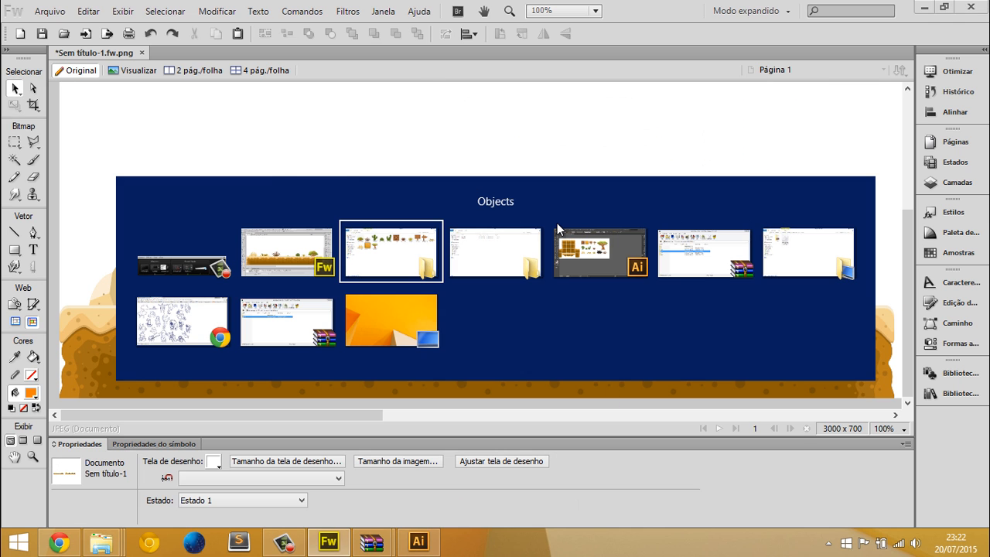
{"action": "key", "text": "alt+Tab"}
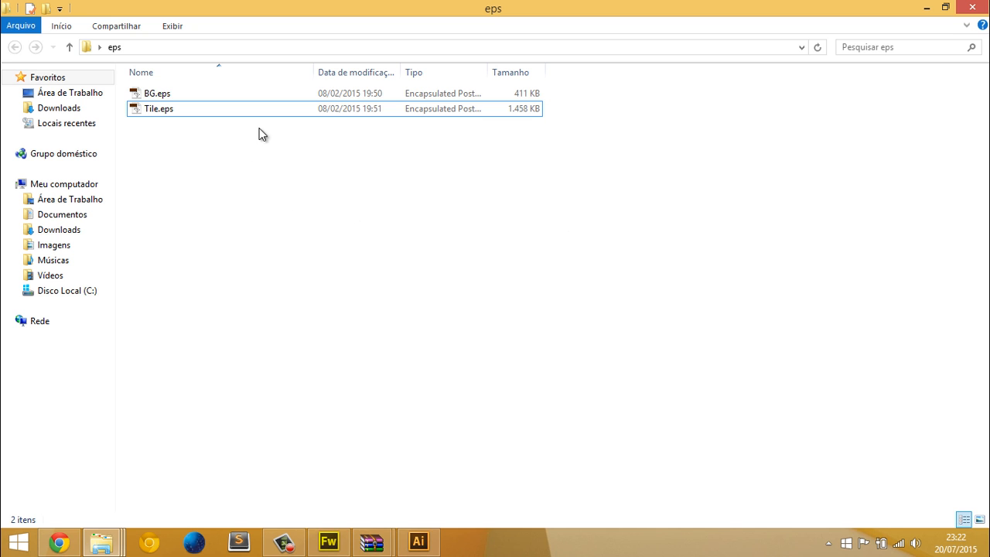
{"action": "key", "text": "alt+Tab"}
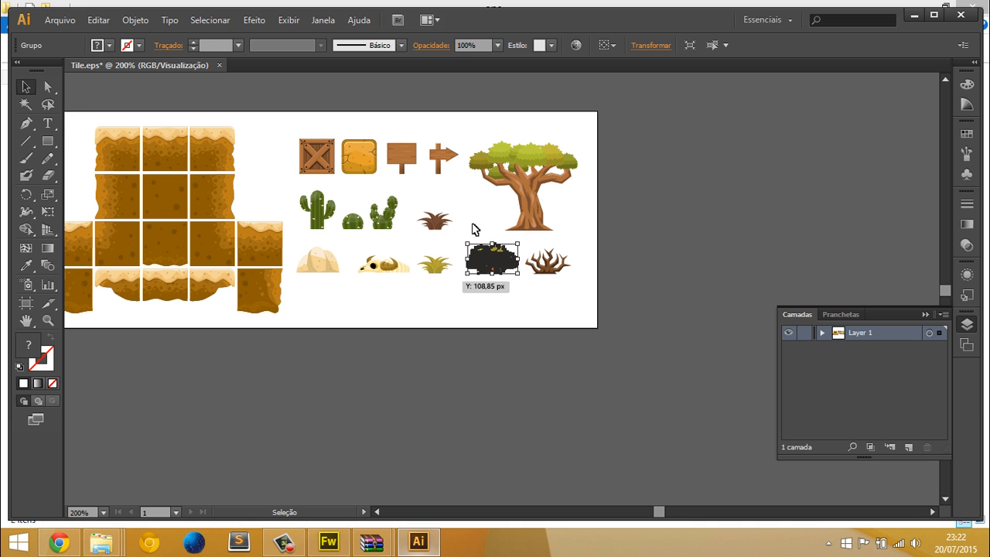
{"action": "left_click", "coordinate": [513, 293]}
{"action": "left_click", "coordinate": [498, 265]}
{"action": "scroll", "coordinate": [499, 264], "scroll_direction": "up", "scroll_amount": 3}
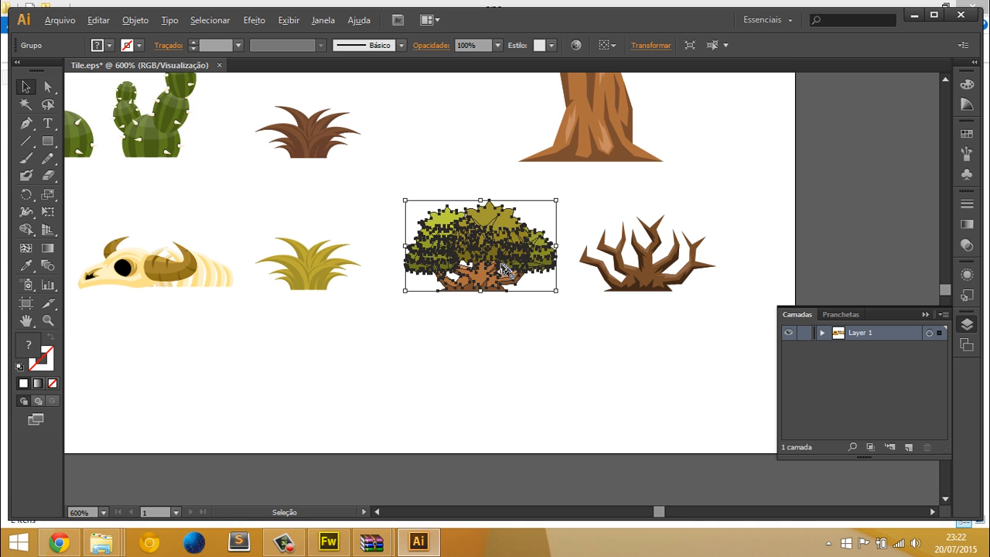
{"action": "left_click", "coordinate": [582, 198]}
{"action": "left_click", "coordinate": [506, 239]}
{"action": "left_click", "coordinate": [525, 206]}
{"action": "left_click", "coordinate": [499, 246]}
{"action": "left_click", "coordinate": [474, 323]}
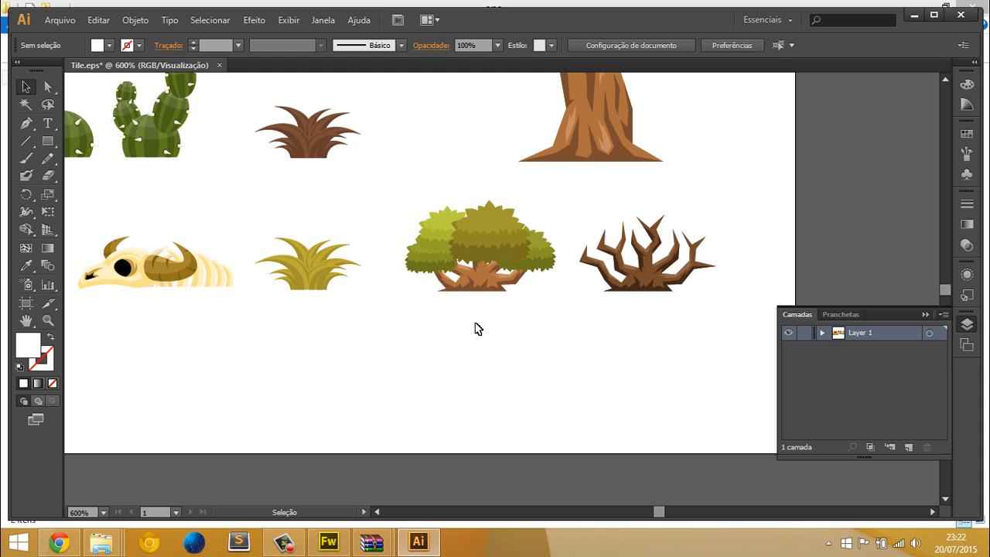
{"action": "left_click", "coordinate": [487, 282]}
Paste the bush into a new Illustrator document and enlarge it to about three quarters of the page width
{"action": "left_click", "coordinate": [60, 19]}
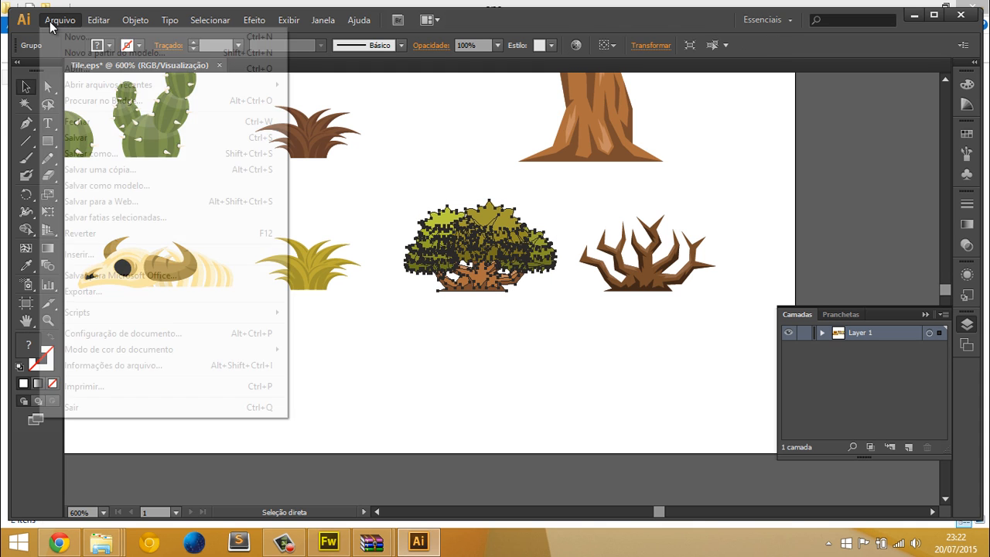
{"action": "left_click", "coordinate": [77, 36]}
{"action": "left_click", "coordinate": [563, 404]}
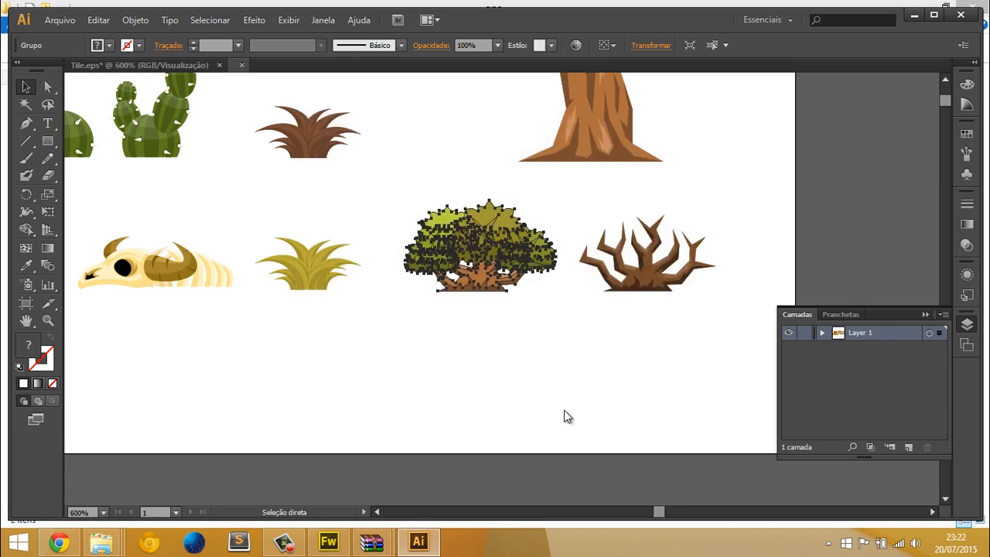
{"action": "key", "text": "ctrl+v"}
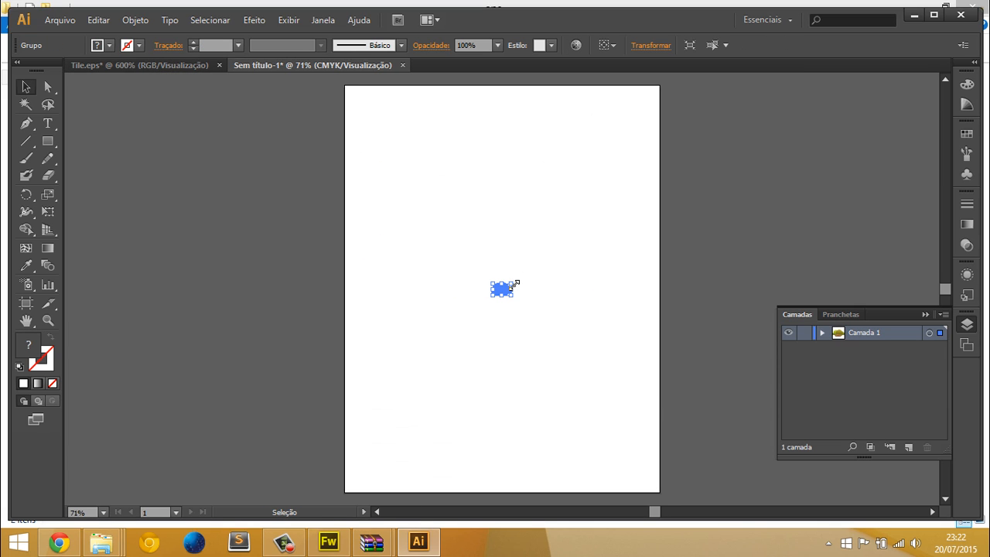
{"action": "left_click_drag", "start_coordinate": [516, 283], "coordinate": [665, 221]}
{"action": "left_click", "coordinate": [609, 189]}
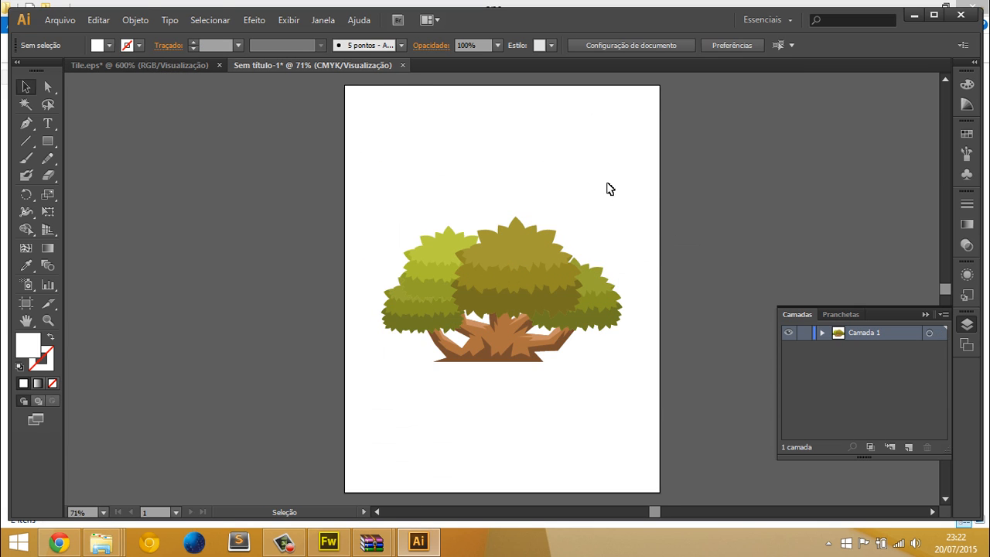
Export the enlarged bush to the desktop as arvore.png, in PNG format at 72 ppi with a transparent background
{"action": "left_click", "coordinate": [58, 20]}
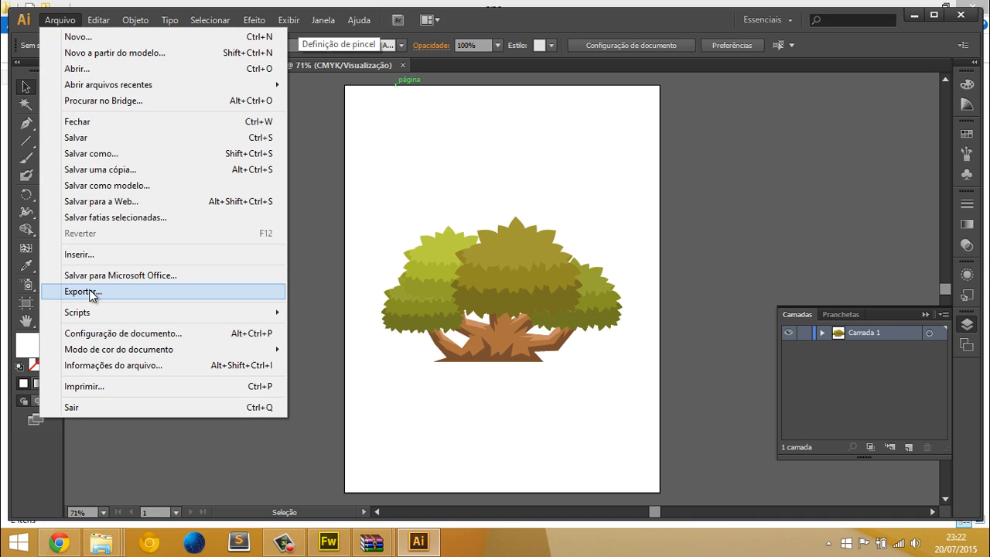
{"action": "left_click", "coordinate": [89, 291]}
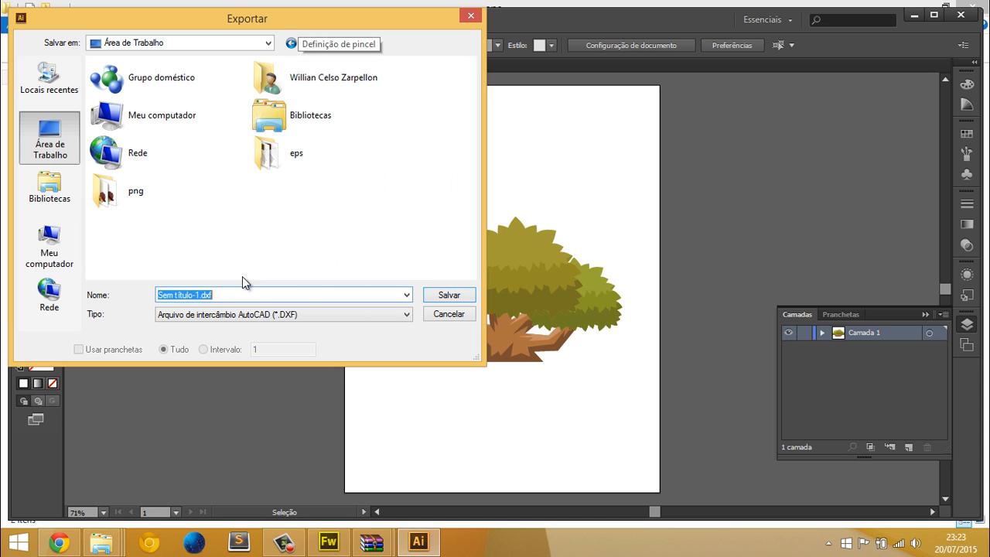
{"action": "left_click", "coordinate": [198, 319]}
{"action": "left_click", "coordinate": [206, 411]}
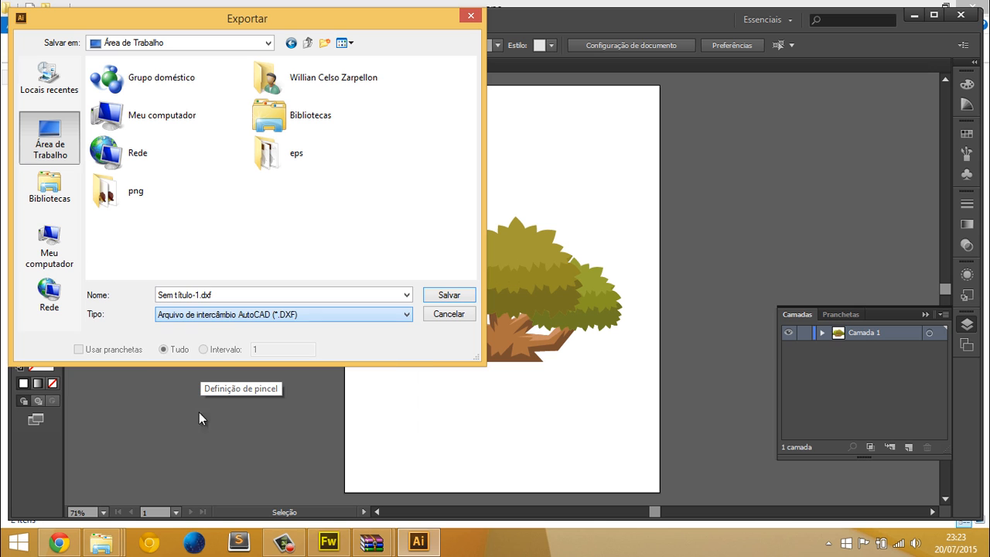
{"action": "triple_click", "coordinate": [231, 294]}
{"action": "type", "text": "arvore.png"}
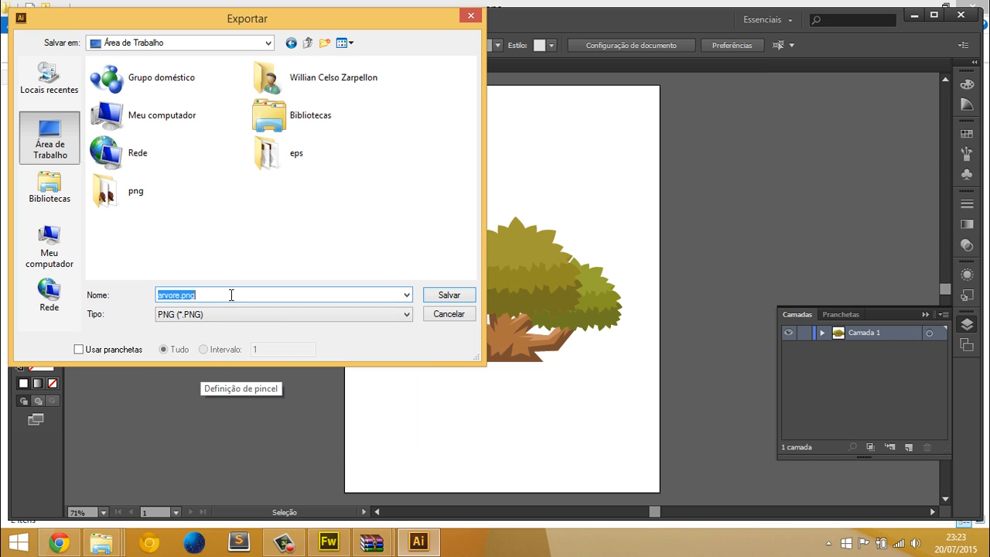
{"action": "key", "text": "Return"}
{"action": "left_click", "coordinate": [529, 392]}
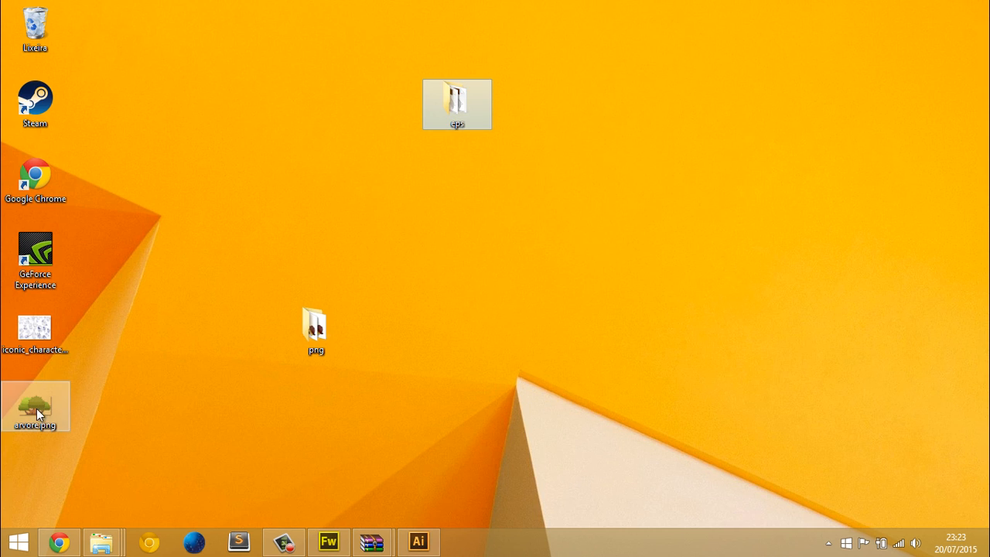
Insert arvore.png into the Fireworks scene at about 469 × 283 px and stand it at the right end of the first platform
{"action": "left_click_drag", "start_coordinate": [37, 408], "coordinate": [390, 275]}
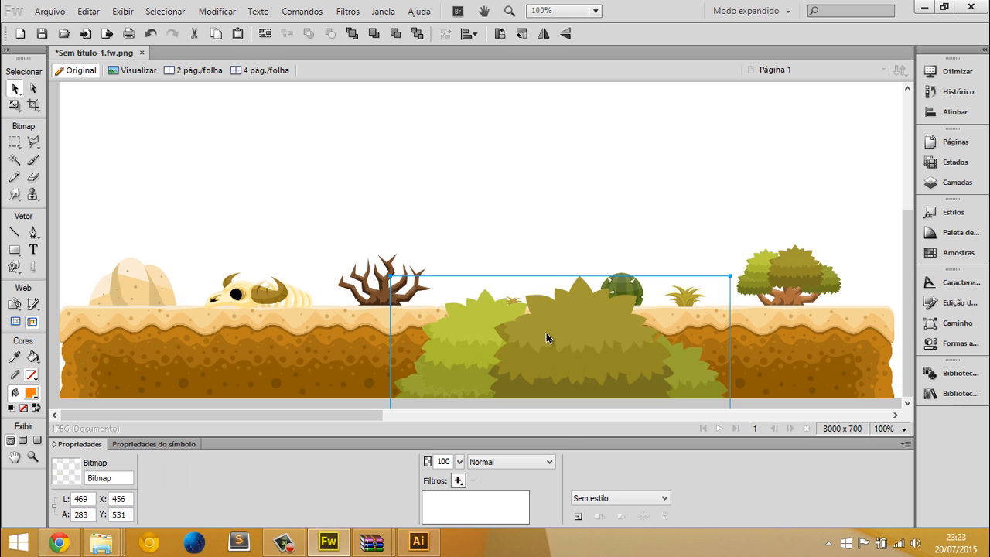
{"action": "left_click_drag", "start_coordinate": [546, 333], "coordinate": [741, 145]}
{"action": "key", "text": "ctrl+z"}
{"action": "key", "text": "ctrl+z"}
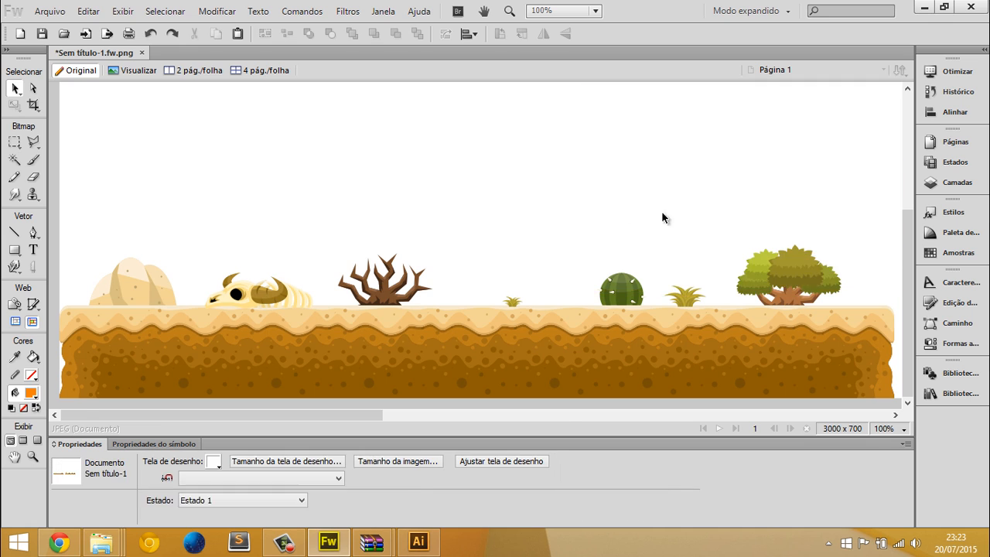
{"action": "key", "text": "ctrl+y"}
{"action": "key", "text": "ctrl+minus"}
{"action": "left_click_drag", "start_coordinate": [487, 276], "coordinate": [490, 307]}
{"action": "key", "text": "ctrl+z"}
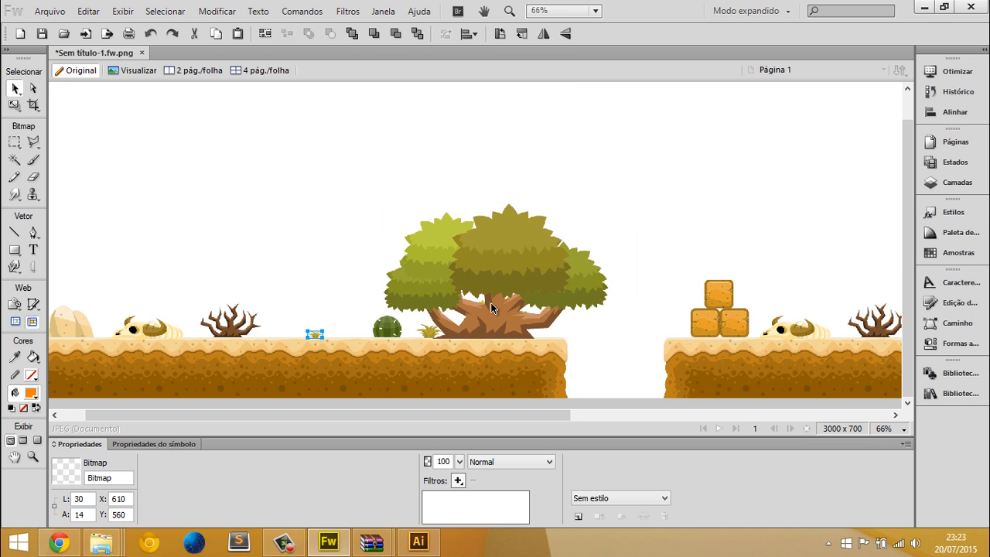
Send the large bush to the back and delete the small bush overlapping its trunk
{"action": "left_click", "coordinate": [491, 303]}
{"action": "key", "text": "ctrl+shift+Down"}
{"action": "key", "text": "ctrl+equal"}
{"action": "left_click", "coordinate": [487, 312]}
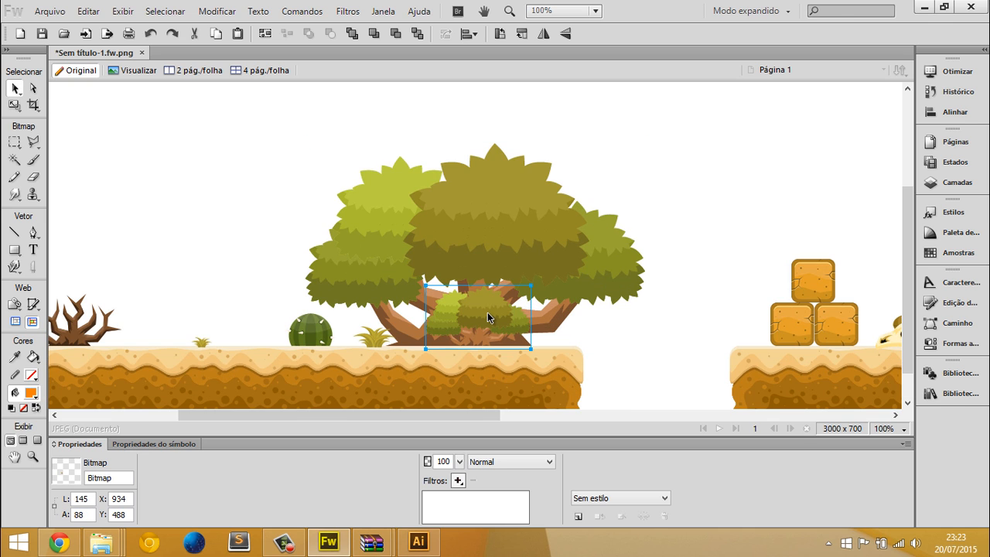
{"action": "key", "text": "Delete"}
Create a new Fireworks document of 3000 × 700 px with a white canvas and a resolution of 72 pixels per inch
{"action": "left_click", "coordinate": [50, 11]}
{"action": "left_click", "coordinate": [51, 31]}
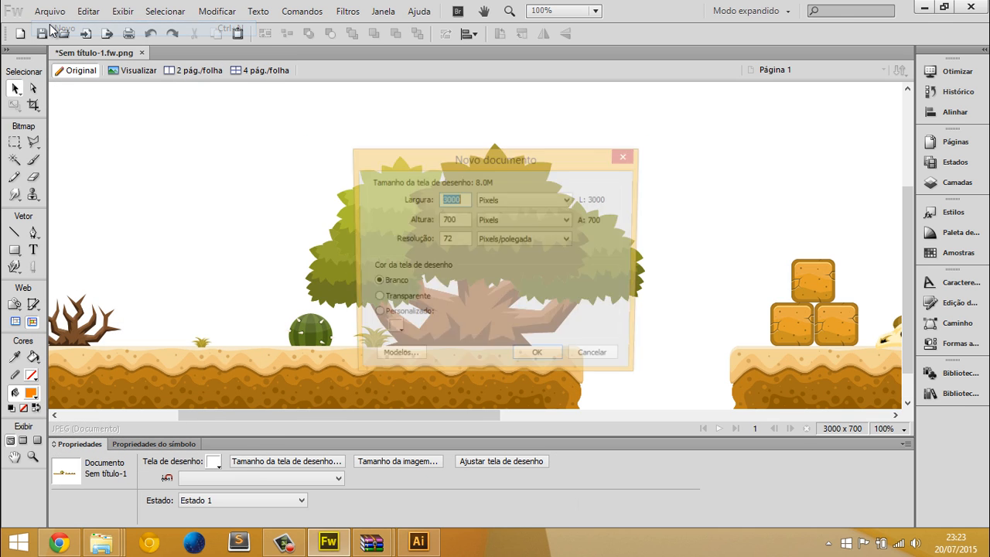
{"action": "key", "text": "Return"}
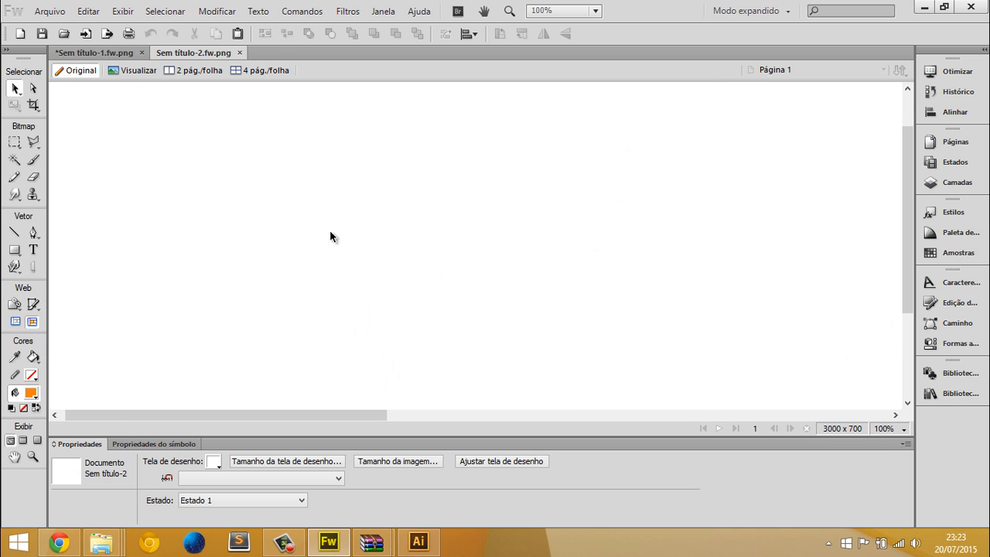
Import Tile.eps from the eps folder into the empty 3000 × 700 px document as editable artwork
{"action": "key", "text": "alt+Tab"}
{"action": "key", "text": "alt+Tab"}
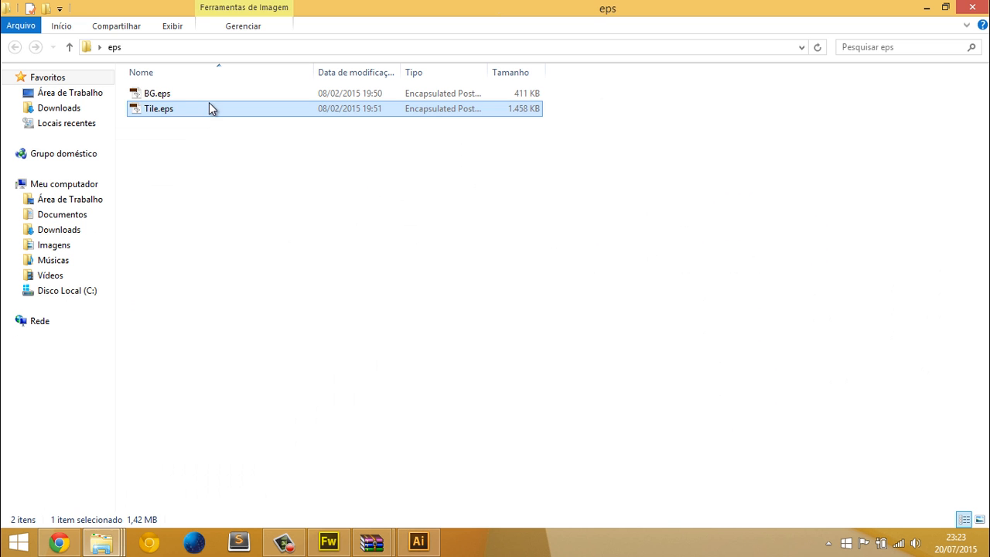
{"action": "left_click_drag", "start_coordinate": [209, 105], "coordinate": [229, 126]}
{"action": "left_click", "coordinate": [164, 95]}
{"action": "left_click_drag", "start_coordinate": [157, 111], "coordinate": [293, 187]}
{"action": "key", "text": "alt+Tab"}
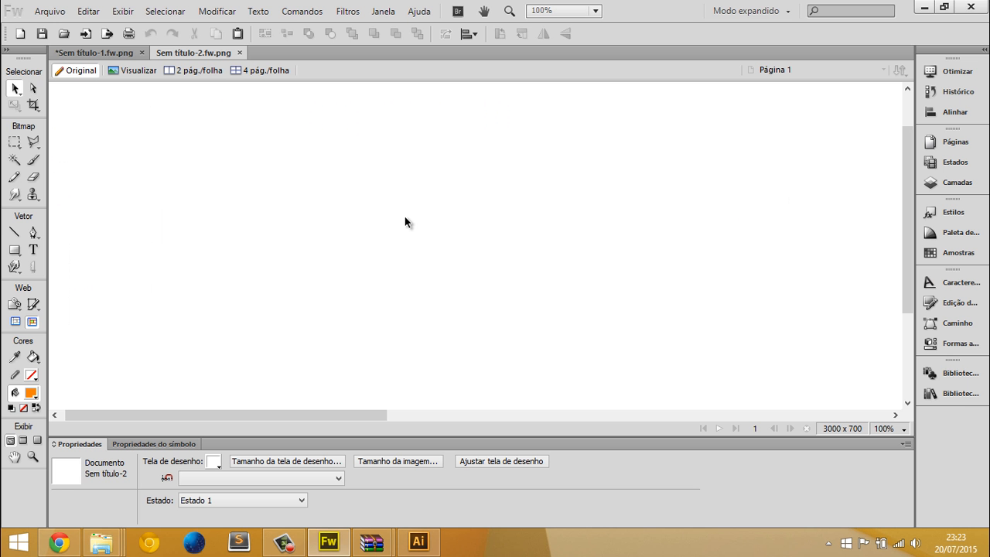
{"action": "left_click_drag", "start_coordinate": [404, 218], "coordinate": [405, 217]}
{"action": "left_click", "coordinate": [546, 406]}
{"action": "left_click", "coordinate": [331, 292]}
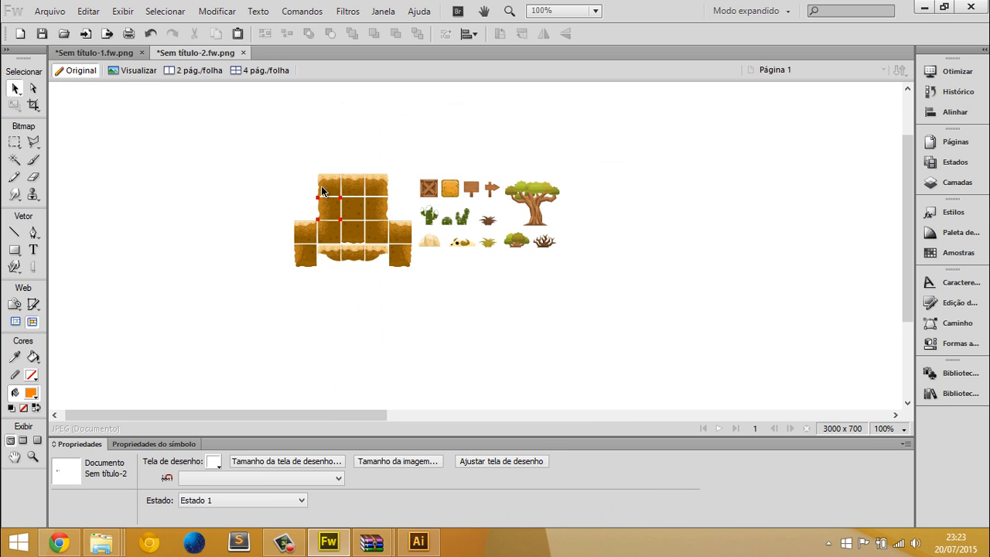
Scale all the imported tile objects up together to about 1133 × 399 px, filling the height of the canvas
{"action": "key", "text": "ctrl+a"}
{"action": "key", "text": "ctrl+t"}
{"action": "left_click_drag", "start_coordinate": [561, 265], "coordinate": [809, 490]}
{"action": "key", "text": "Return"}
{"action": "scroll", "coordinate": [347, 224], "scroll_direction": "up", "scroll_amount": 1}
{"action": "key", "text": "ctrl+t"}
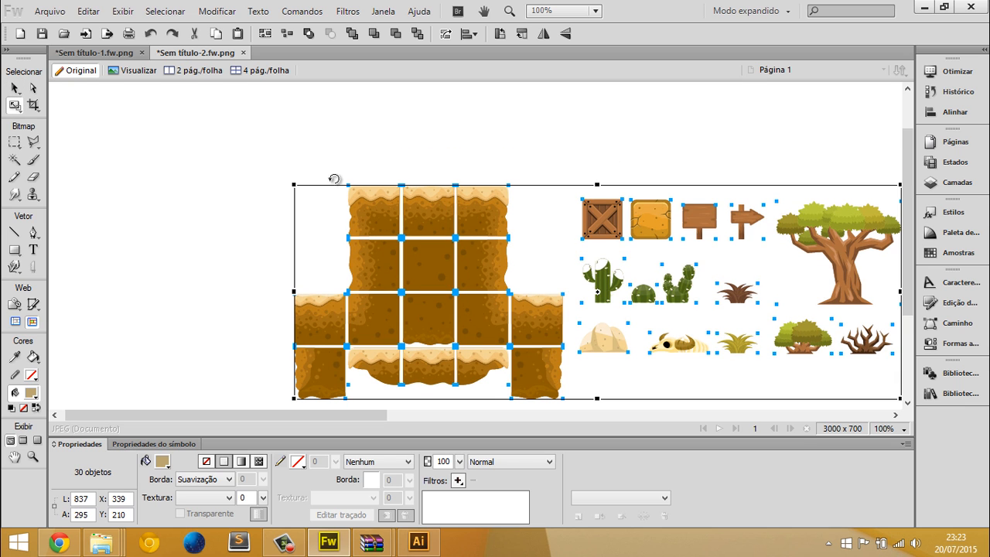
{"action": "left_click_drag", "start_coordinate": [269, 176], "coordinate": [100, 121]}
{"action": "key", "text": "Return"}
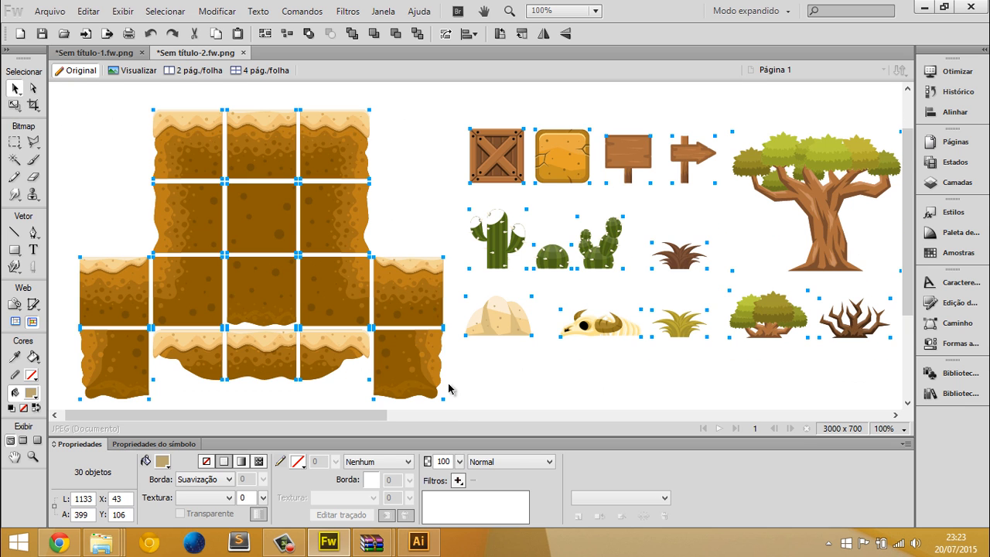
Select the white highlight shape inside the group at the top of the tall cactus trunk
{"action": "scroll", "coordinate": [445, 403], "scroll_direction": "down", "scroll_amount": 1}
{"action": "left_click", "coordinate": [430, 398]}
{"action": "left_click", "coordinate": [504, 185]}
{"action": "scroll", "coordinate": [491, 161], "scroll_direction": "up", "scroll_amount": 4}
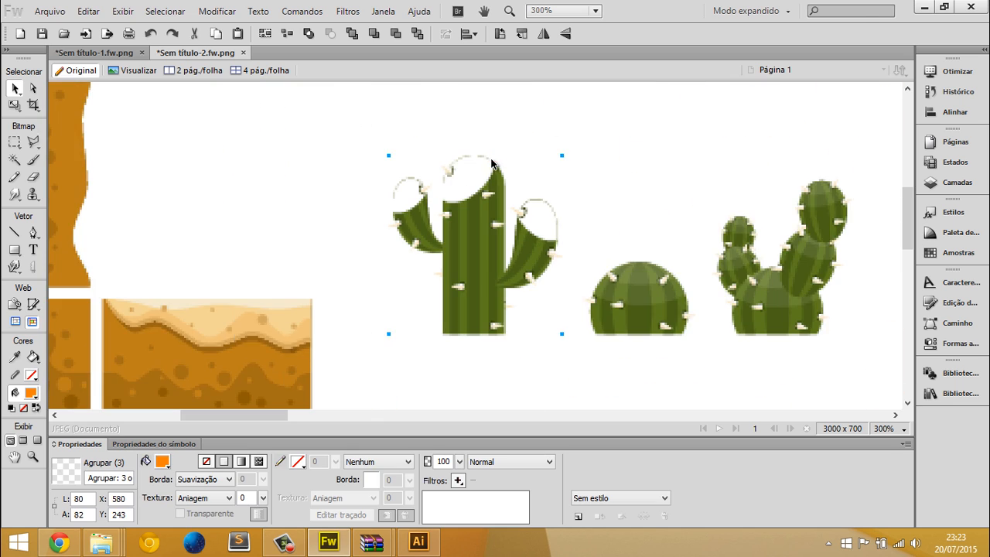
{"action": "double_click", "coordinate": [467, 161]}
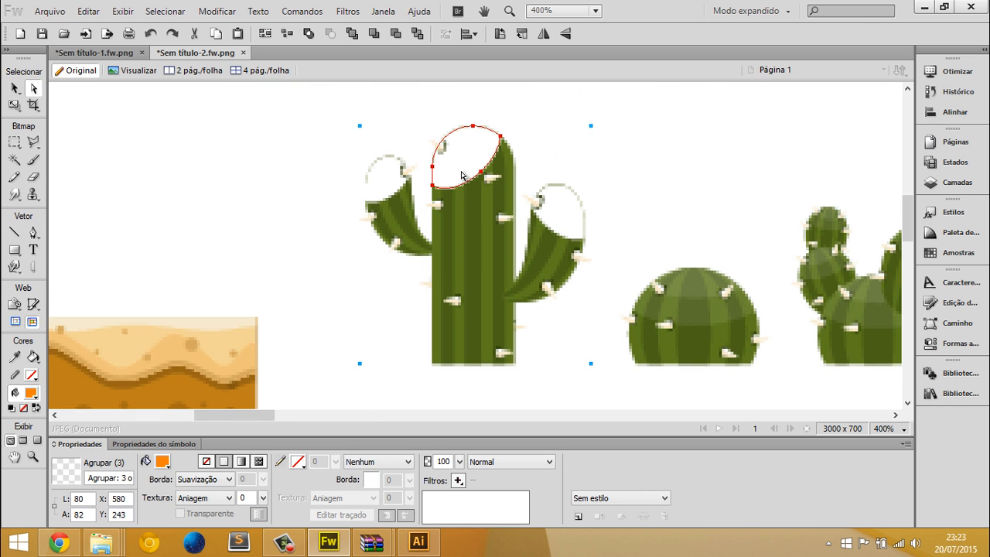
Examine the translucent highlights on the cacti in the Illustrator original of Tile.eps and return to Fireworks
{"action": "left_click", "coordinate": [418, 542]}
{"action": "key", "text": "ctrl+Tab"}
{"action": "left_click", "coordinate": [372, 146]}
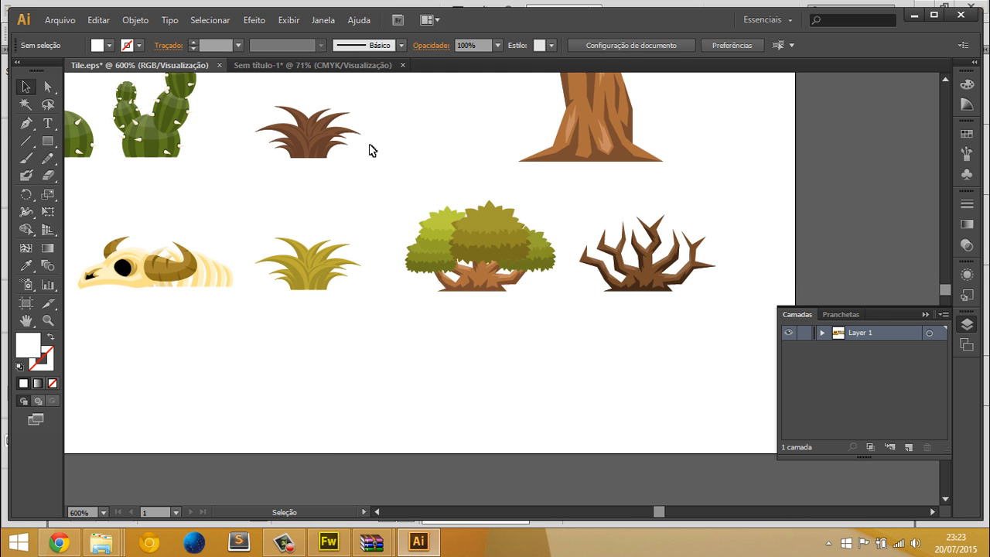
{"action": "scroll", "coordinate": [232, 182], "scroll_direction": "up", "scroll_amount": 3}
{"action": "scroll", "coordinate": [109, 203], "scroll_direction": "down", "scroll_amount": 2}
{"action": "scroll", "coordinate": [89, 157], "scroll_direction": "up", "scroll_amount": 6}
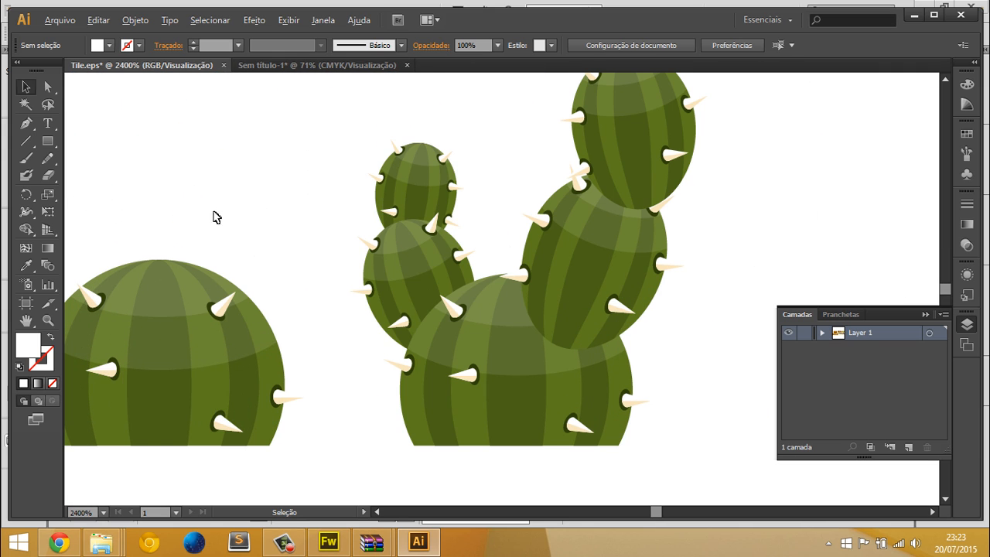
{"action": "scroll", "coordinate": [501, 276], "scroll_direction": "up", "scroll_amount": 2}
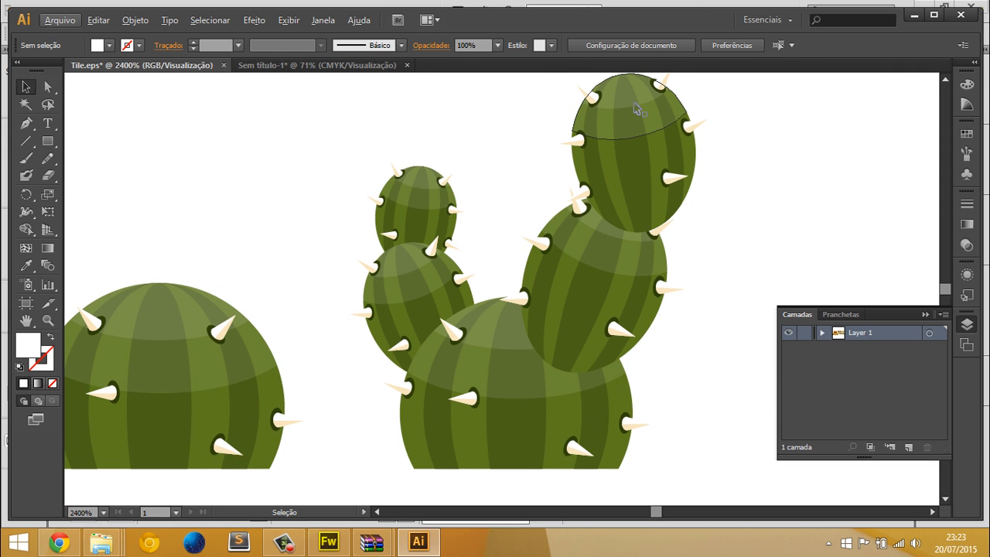
{"action": "left_click", "coordinate": [635, 105]}
{"action": "left_click", "coordinate": [720, 121]}
{"action": "key", "text": "alt+Tab"}
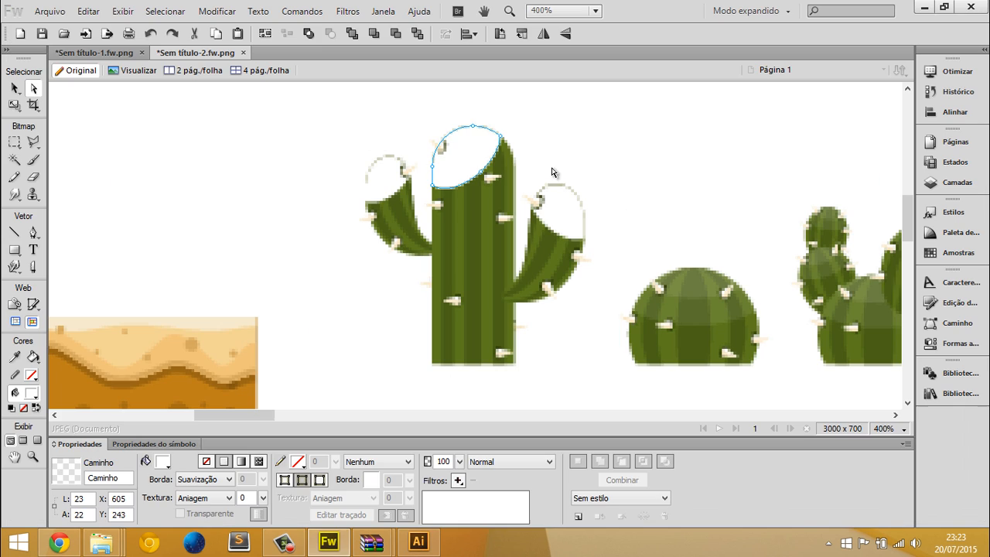
Delete the white highlight shapes from the tall cactus's trunk and both of its arms
{"action": "left_click", "coordinate": [609, 228]}
{"action": "left_click", "coordinate": [476, 181]}
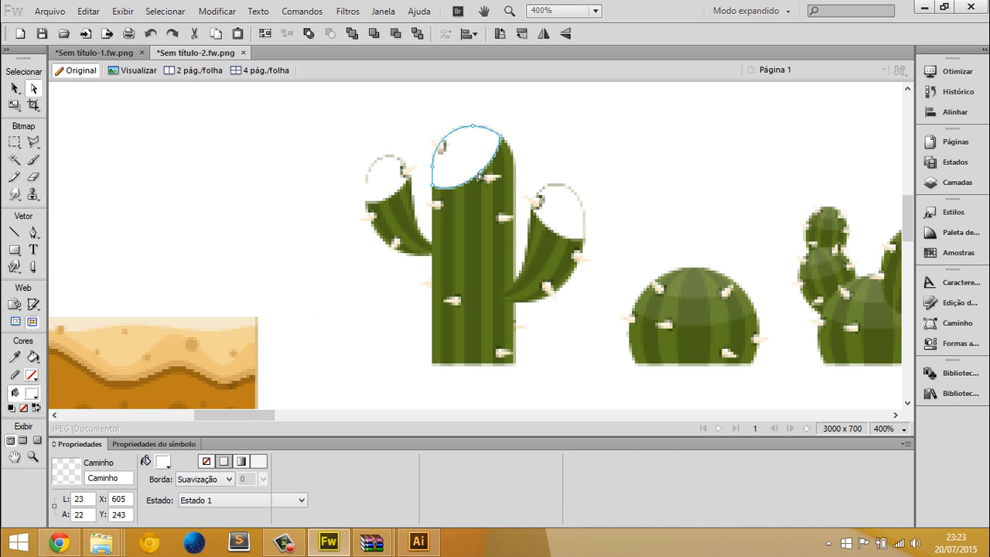
{"action": "left_click", "coordinate": [384, 205], "text": "shift"}
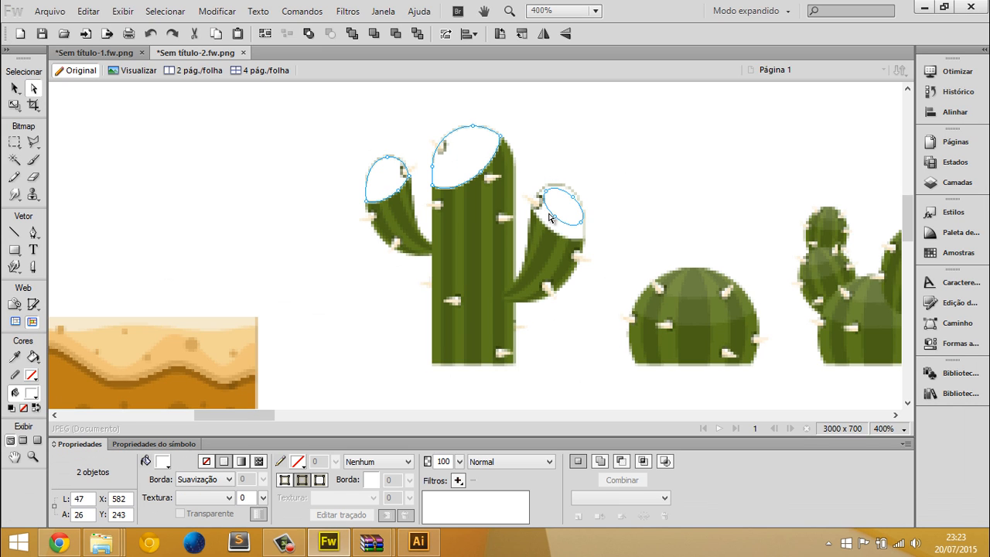
{"action": "key", "text": "Delete"}
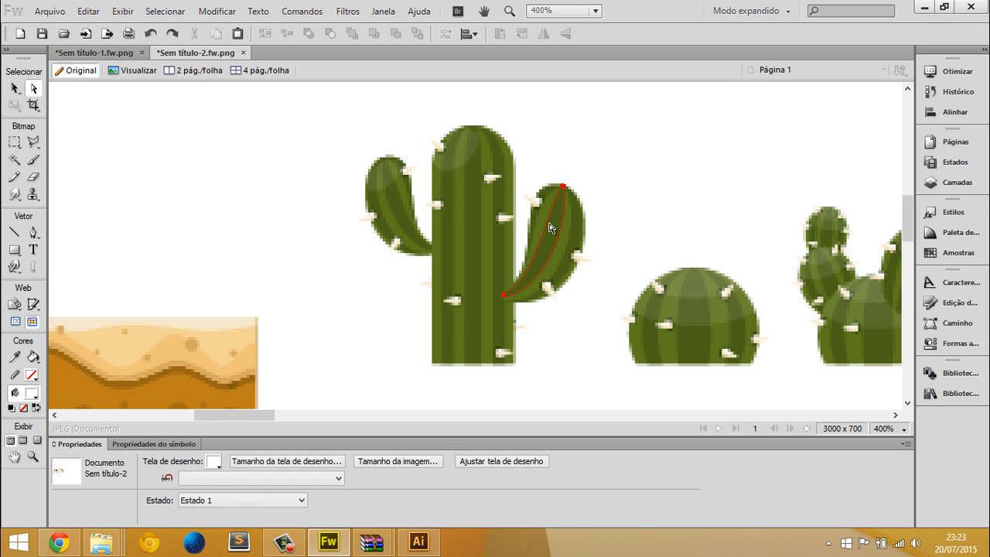
Cut the tall cactus group from the tile document and paste it into the Sem título-1 scene above the first platform
{"action": "key", "text": "ctrl+1"}
{"action": "key", "text": "v"}
{"action": "left_click", "coordinate": [467, 270]}
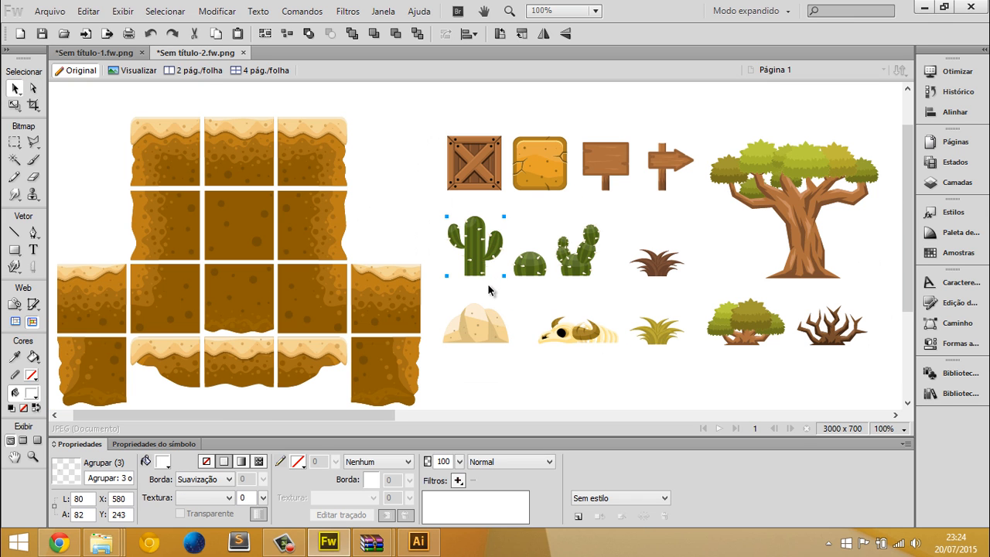
{"action": "key", "text": "ctrl+x"}
{"action": "key", "text": "ctrl+Tab"}
{"action": "key", "text": "ctrl+v"}
{"action": "left_click_drag", "start_coordinate": [550, 263], "coordinate": [859, 256]}
{"action": "left_click_drag", "start_coordinate": [504, 155], "coordinate": [462, 314]}
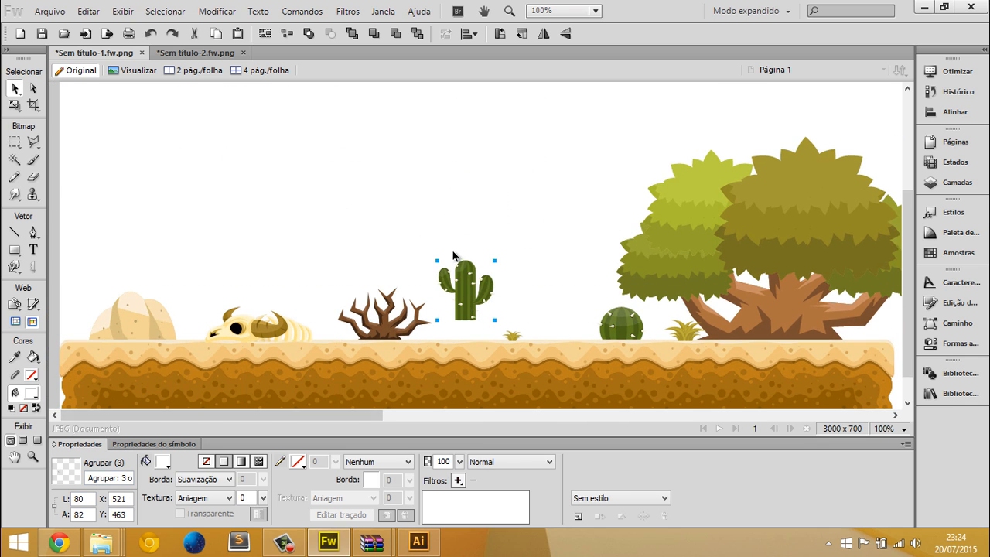
Stand the tall cactus on the first platform between the dead bush and the small grass tuft
{"action": "key", "text": "ctrl+minus"}
{"action": "key", "text": "ctrl+minus"}
{"action": "key", "text": "ctrl+minus"}
{"action": "key", "text": "ctrl+equal"}
{"action": "left_click", "coordinate": [342, 318]}
{"action": "key", "text": "ctrl+equal"}
{"action": "key", "text": "ctrl+equal"}
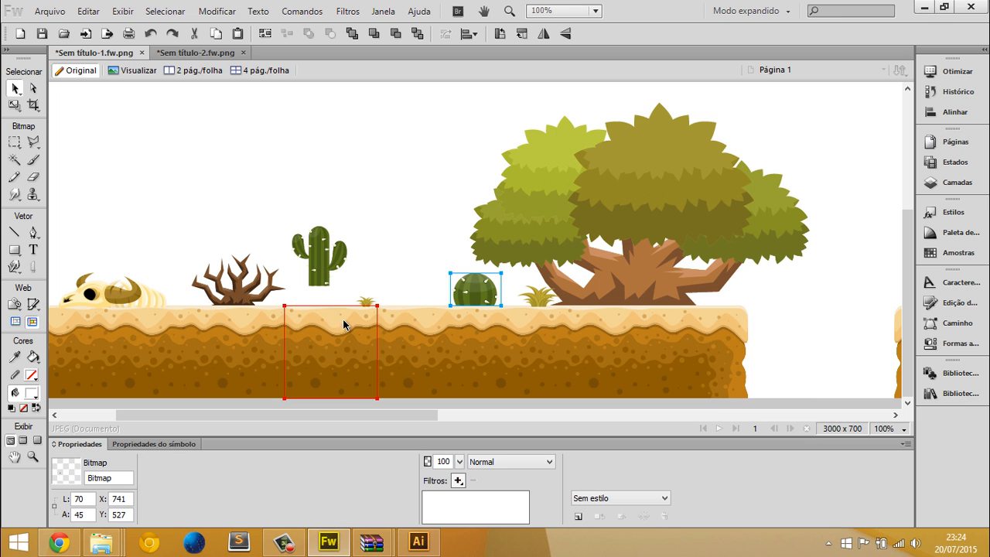
{"action": "left_click", "coordinate": [324, 262]}
{"action": "left_click_drag", "start_coordinate": [325, 262], "coordinate": [325, 280]}
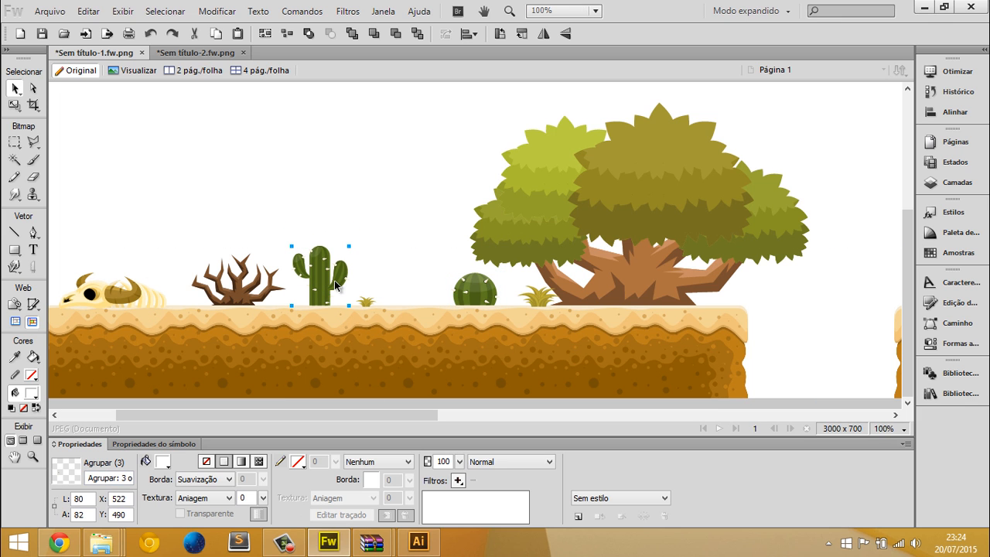
Enlarge the tall cactus to about 246 × 253 px and place it between the dead bush and the round cactus
{"action": "key", "text": "q"}
{"action": "key", "text": "v"}
{"action": "scroll", "coordinate": [440, 232], "scroll_direction": "up", "scroll_amount": 3}
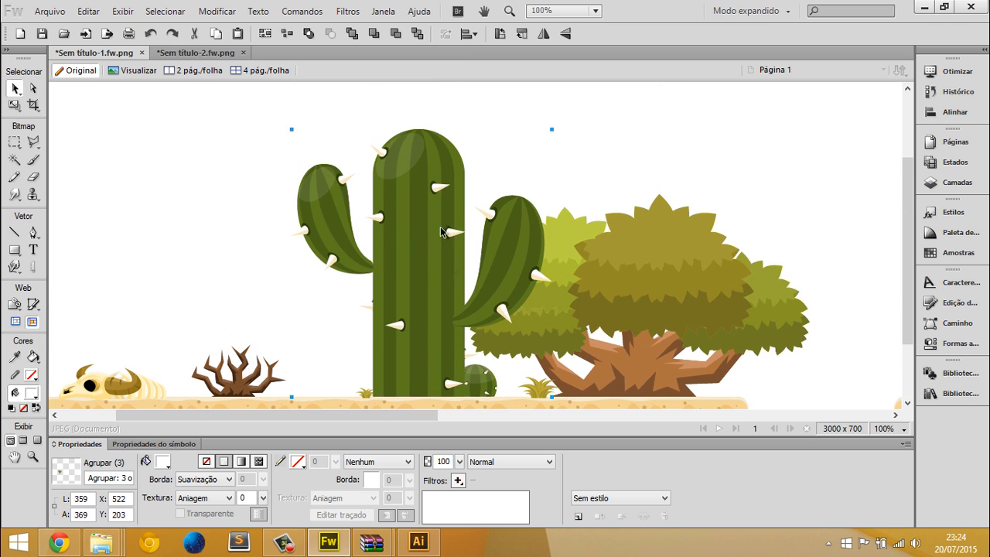
{"action": "left_click_drag", "start_coordinate": [552, 129], "coordinate": [464, 213]}
{"action": "key", "text": "v"}
{"action": "left_click_drag", "start_coordinate": [378, 322], "coordinate": [352, 322]}
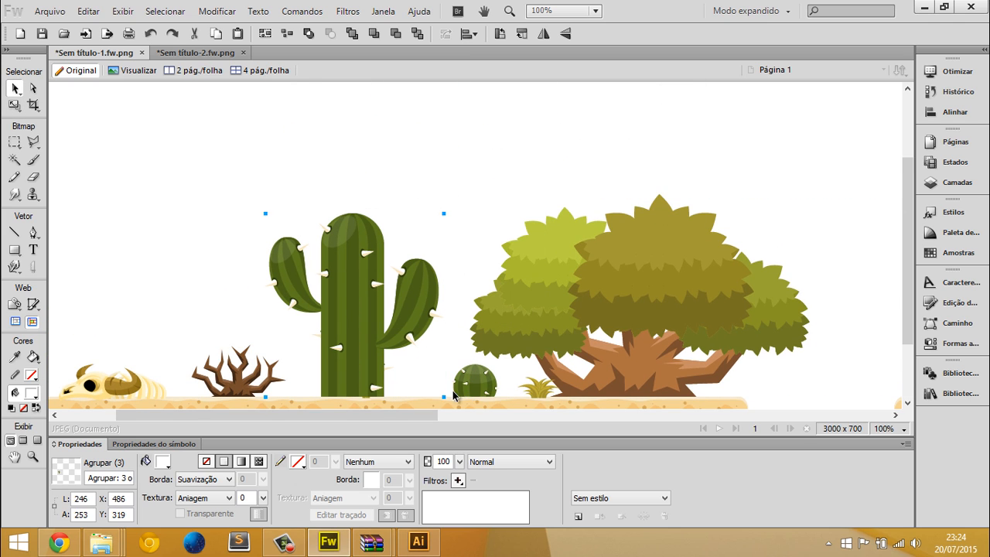
Try to enlarge the round cactus bitmap to about 555 × 357 px and undo the scaling
{"action": "left_click", "coordinate": [467, 384]}
{"action": "key", "text": "q"}
{"action": "left_click_drag", "start_coordinate": [424, 337], "coordinate": [95, 132]}
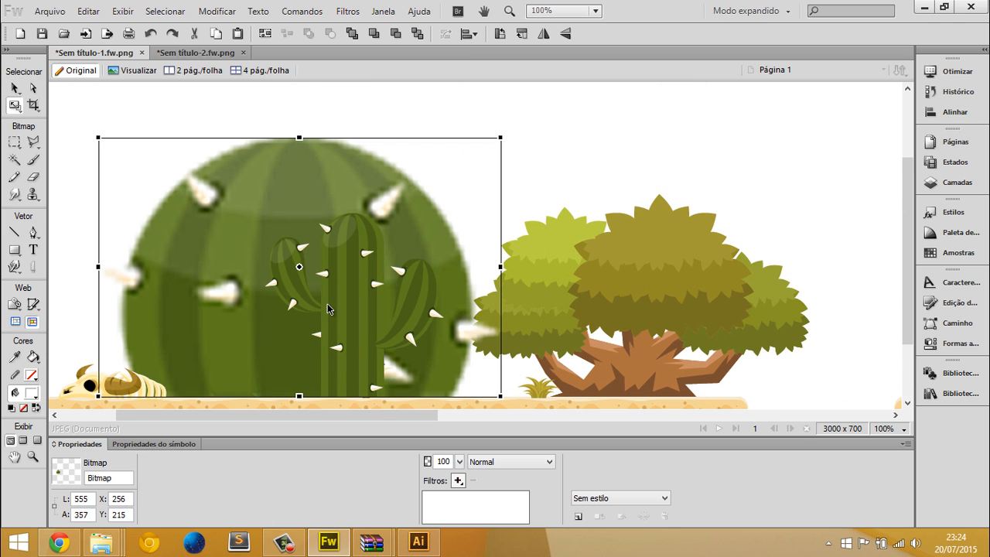
{"action": "key", "text": "v"}
{"action": "key", "text": "ctrl+z"}
Enlarge the tall vector cactus to about 363 × 373 px, keeping its base on the platform
{"action": "left_click", "coordinate": [345, 272]}
{"action": "key", "text": "q"}
{"action": "left_click_drag", "start_coordinate": [170, 144], "coordinate": [172, 125]}
{"action": "key", "text": "v"}
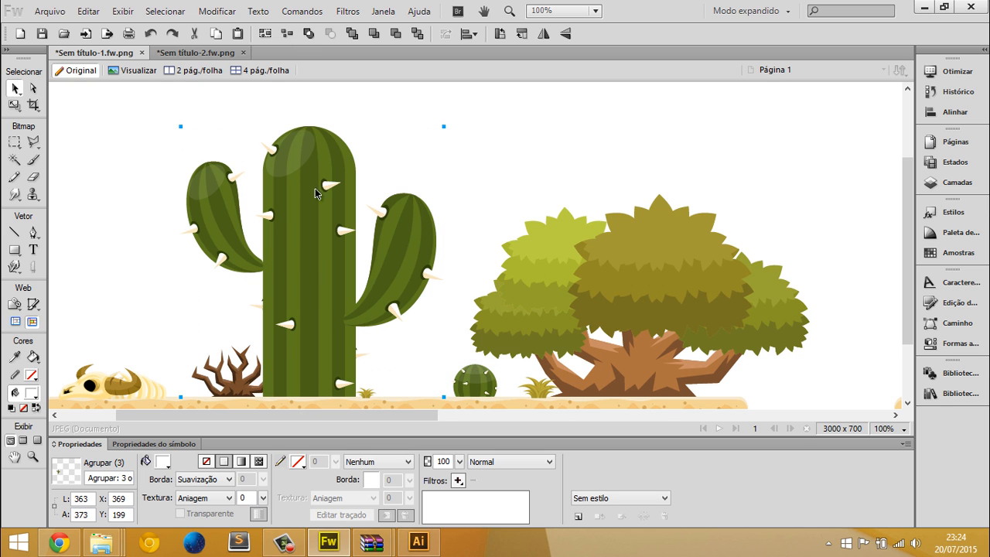
{"action": "key", "text": "ctrl+Tab"}
{"action": "key", "text": "ctrl+Tab"}
Resize the tall cactus to about 256 × 263 px and center it between the dead bush and the round cactus
{"action": "key", "text": "q"}
{"action": "left_click_drag", "start_coordinate": [444, 125], "coordinate": [399, 205]}
{"action": "key", "text": "v"}
{"action": "left_click_drag", "start_coordinate": [332, 233], "coordinate": [347, 228]}
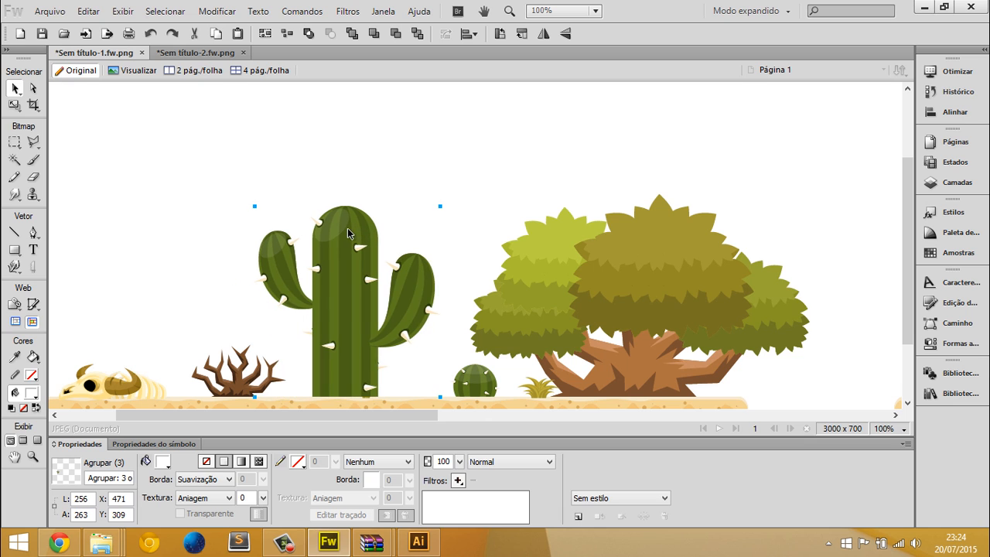
{"action": "scroll", "coordinate": [368, 275], "scroll_direction": "down", "scroll_amount": 2}
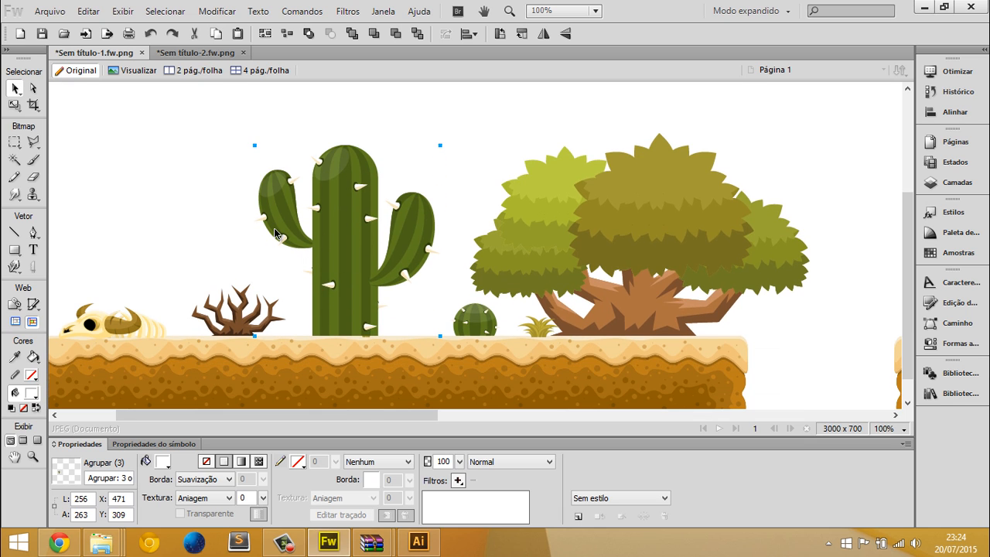
Cut the large tree from the tile document and paste it into the scene, standing it on the second platform
{"action": "key", "text": "ctrl+Tab"}
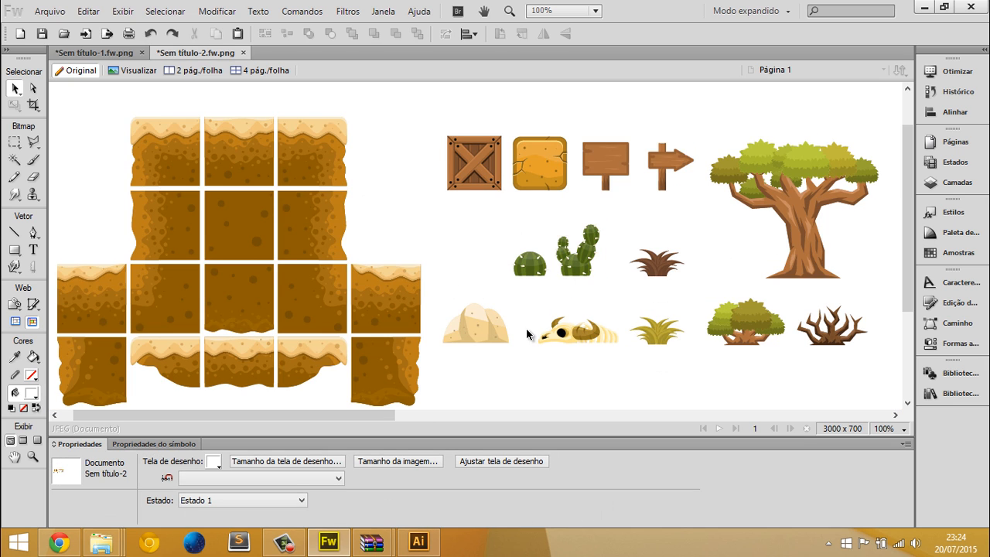
{"action": "left_click", "coordinate": [804, 222]}
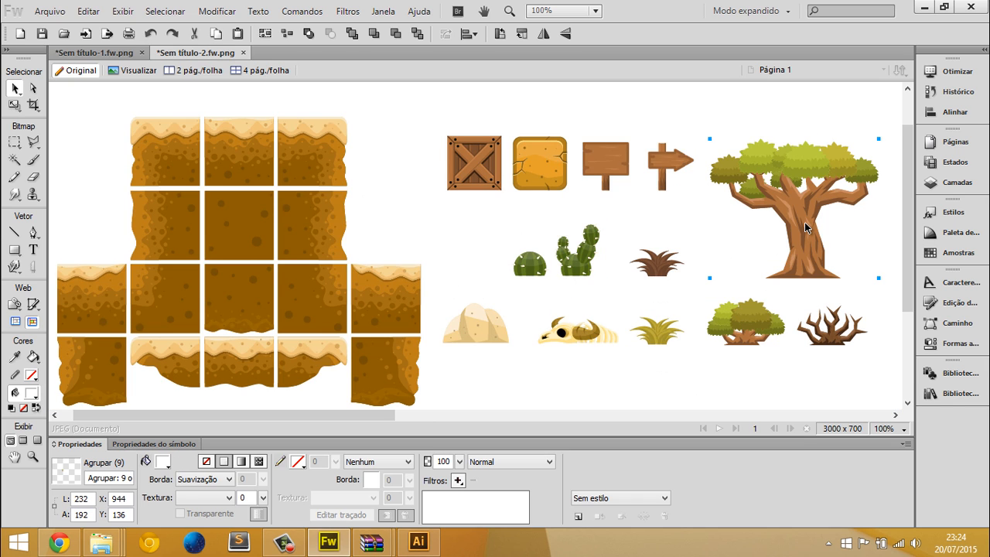
{"action": "key", "text": "ctrl+x"}
{"action": "key", "text": "ctrl+Tab"}
{"action": "key", "text": "ctrl+minus"}
{"action": "key", "text": "ctrl+v"}
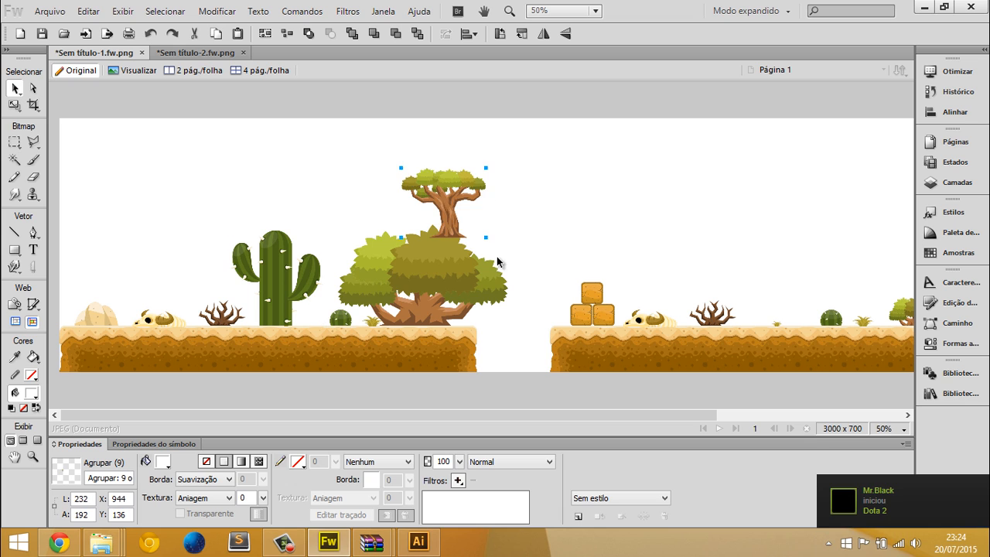
{"action": "left_click_drag", "start_coordinate": [452, 225], "coordinate": [768, 314]}
Enlarge the tree until its crown reaches the canvas's upper edge, with its trunk between the dead bush and round cactus
{"action": "key", "text": "q"}
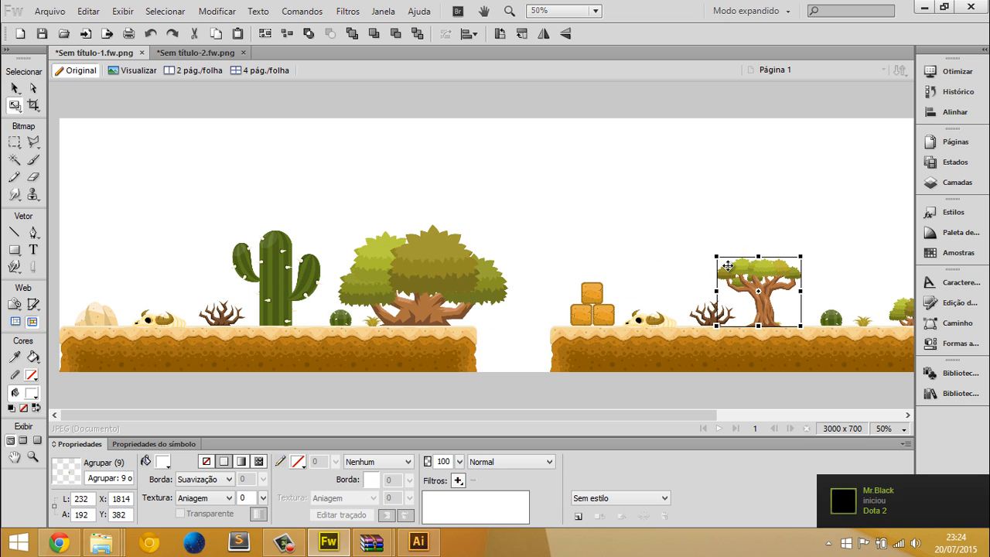
{"action": "left_click_drag", "start_coordinate": [669, 217], "coordinate": [493, 65]}
{"action": "key", "text": "v"}
{"action": "left_click_drag", "start_coordinate": [658, 194], "coordinate": [762, 169]}
{"action": "left_click", "coordinate": [548, 203]}
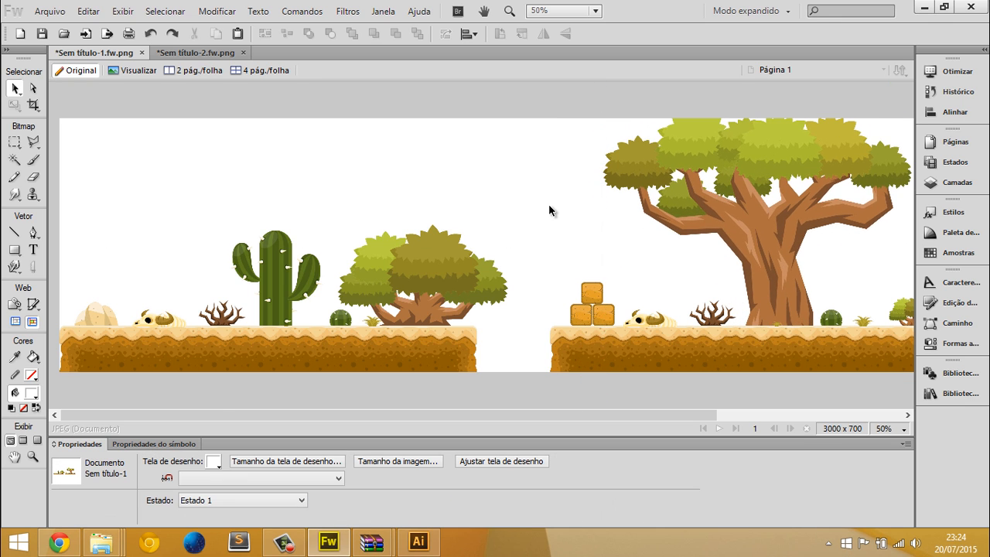
Create a new Fireworks document of 233 × 193 px with a white canvas and a resolution of 72 pixels per inch
{"action": "key", "text": "alt+Tab"}
{"action": "key", "text": "alt+Tab"}
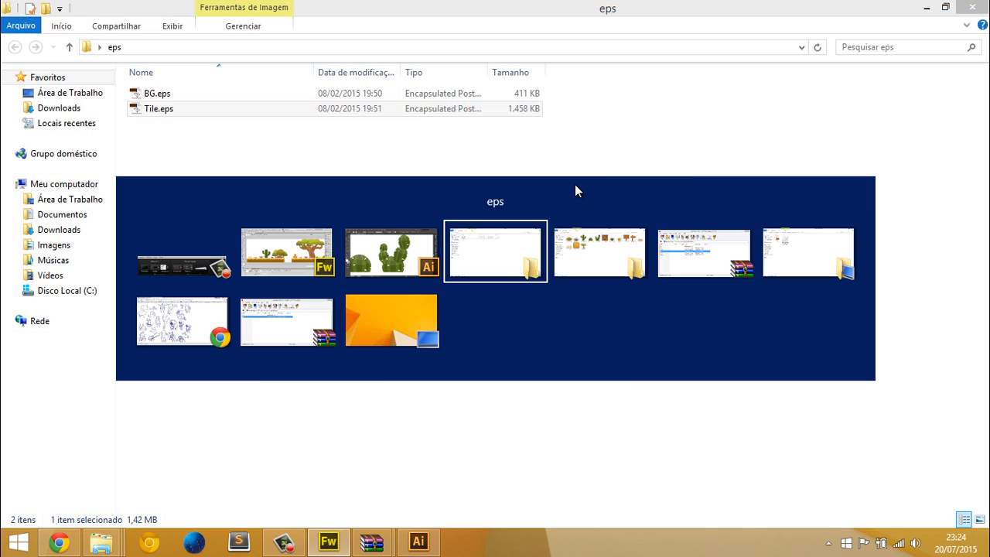
{"action": "key", "text": "alt+Tab"}
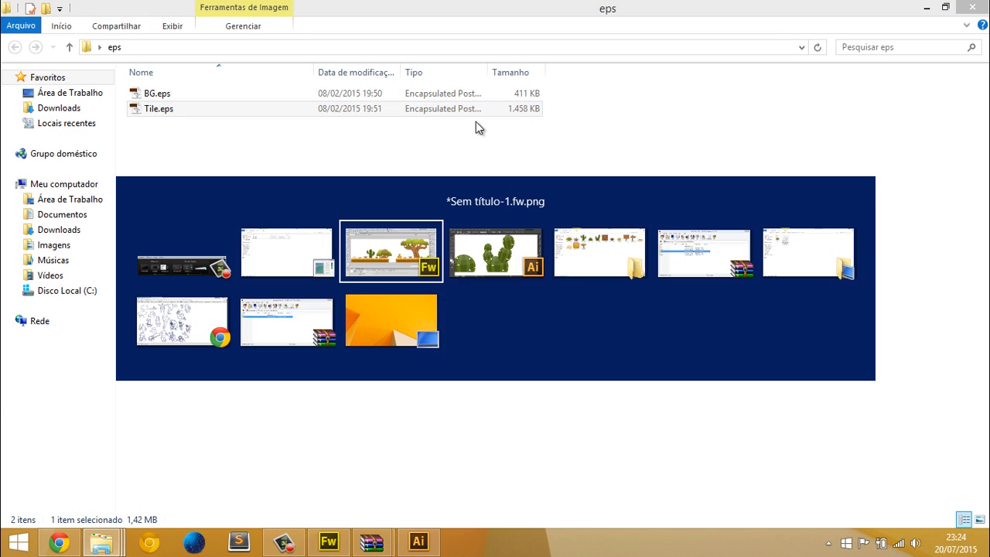
{"action": "left_click", "coordinate": [41, 12]}
{"action": "left_click", "coordinate": [53, 25]}
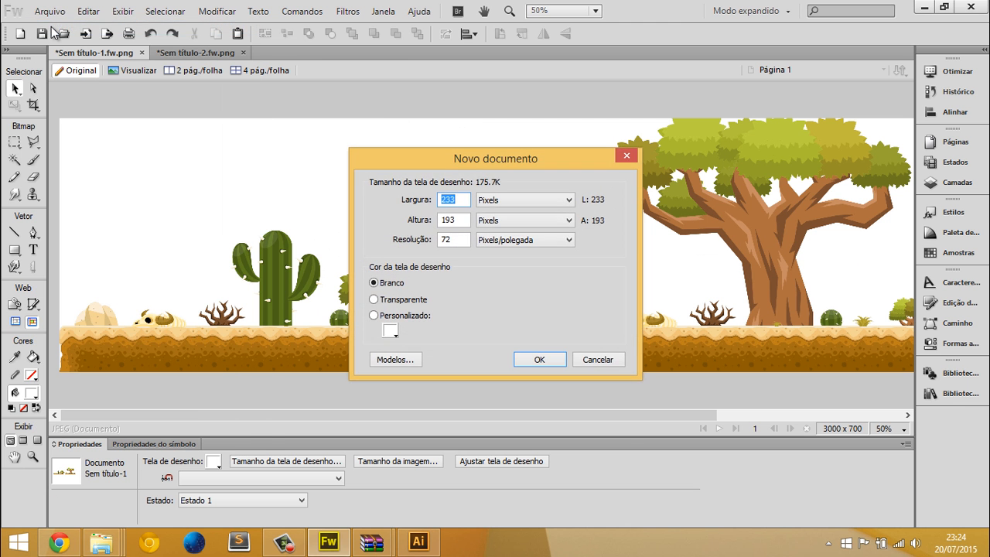
{"action": "key", "text": "Return"}
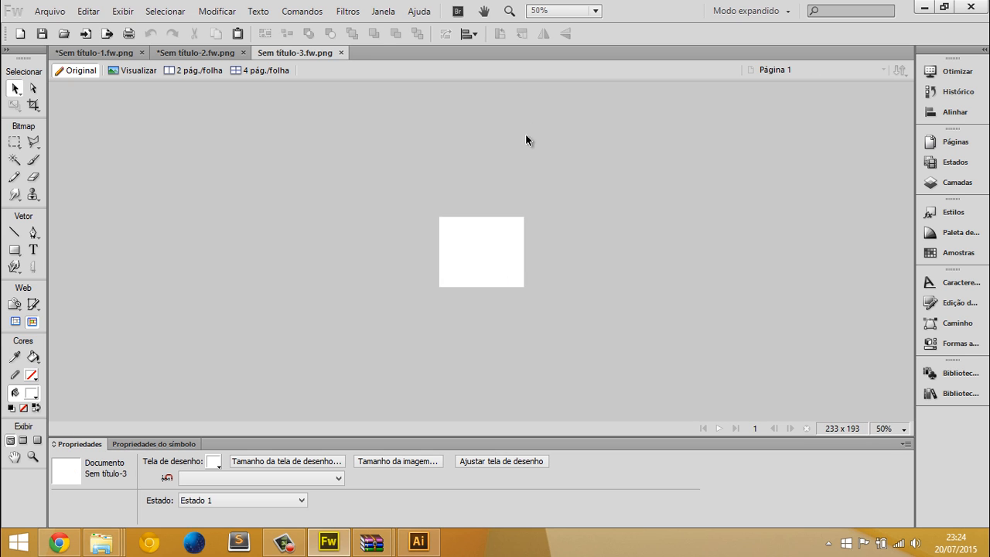
Import BG.eps from the eps folder into the new document and fit the canvas to the background artwork
{"action": "key", "text": "alt+Tab"}
{"action": "left_click", "coordinate": [178, 99], "text": "ctrl"}
{"action": "left_click_drag", "start_coordinate": [178, 96], "coordinate": [375, 237]}
{"action": "left_click", "coordinate": [555, 407]}
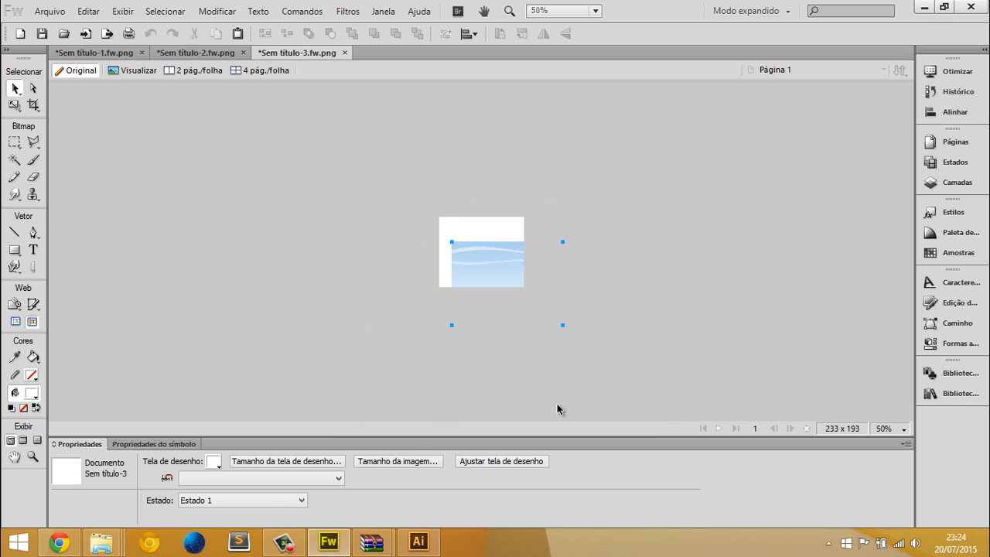
{"action": "left_click", "coordinate": [484, 381]}
{"action": "left_click", "coordinate": [490, 467]}
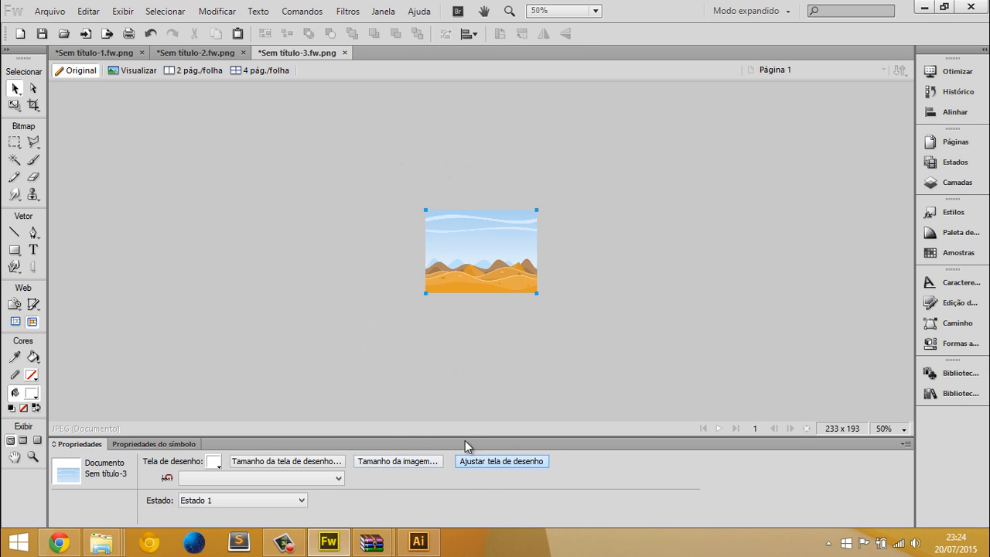
Cut the background artwork from the new document and paste it into the desert scene document
{"action": "left_click", "coordinate": [500, 268]}
{"action": "key", "text": "ctrl+x"}
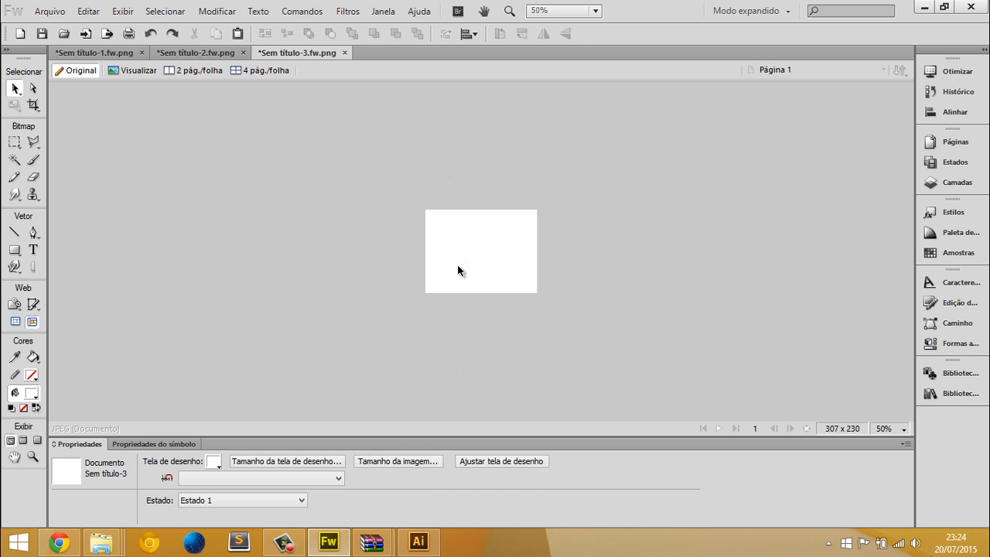
{"action": "key", "text": "ctrl+Tab"}
{"action": "key", "text": "ctrl+v"}
Enlarge the pasted background to 1152 × 863 px and align it with the canvas's lower-left corner
{"action": "key", "text": "q"}
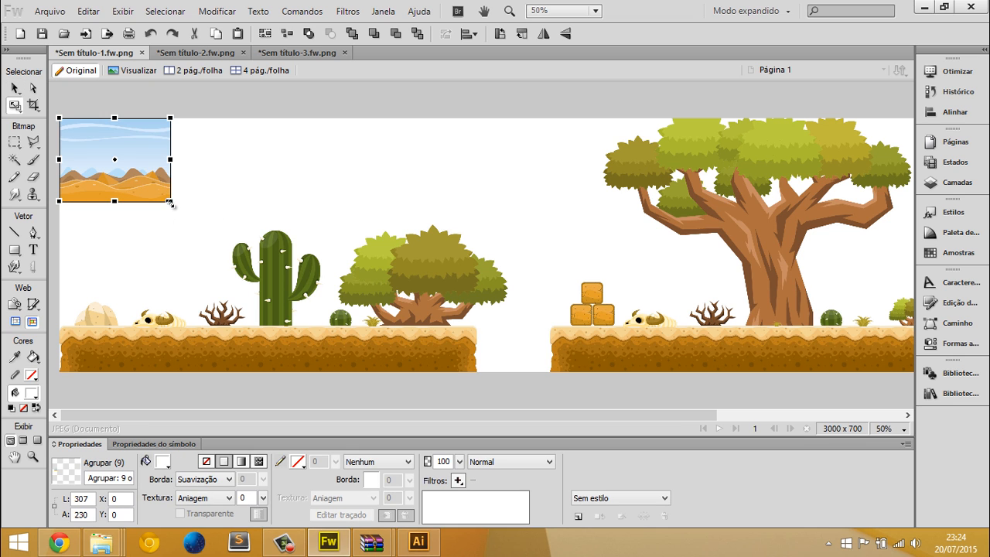
{"action": "left_click_drag", "start_coordinate": [202, 226], "coordinate": [515, 379]}
{"action": "key", "text": "Return"}
{"action": "key", "text": "ctrl+minus"}
{"action": "left_click_drag", "start_coordinate": [329, 287], "coordinate": [330, 260]}
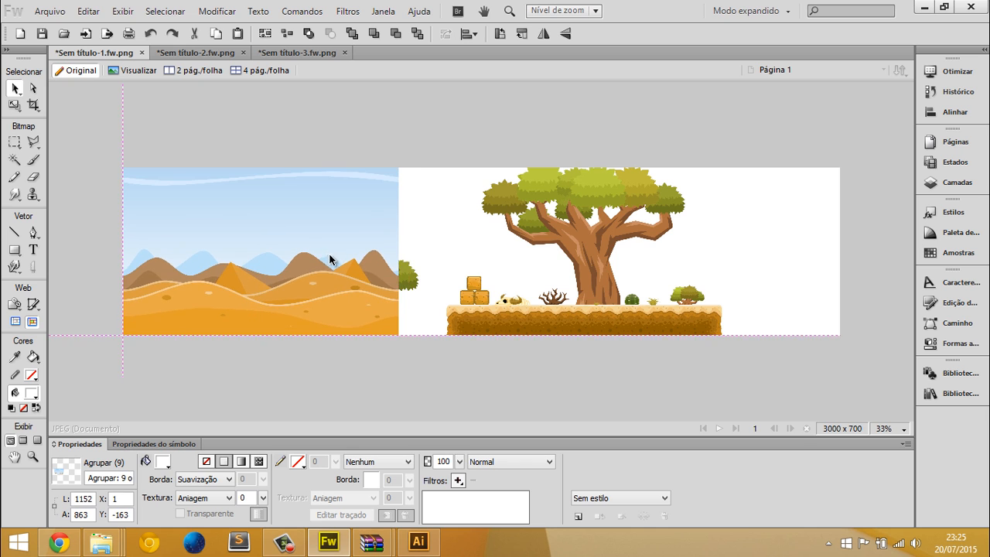
Send the background behind the platforms, plants and other scene objects
{"action": "key", "text": "ctrl+shift+Down"}
{"action": "key", "text": "ctrl+1"}
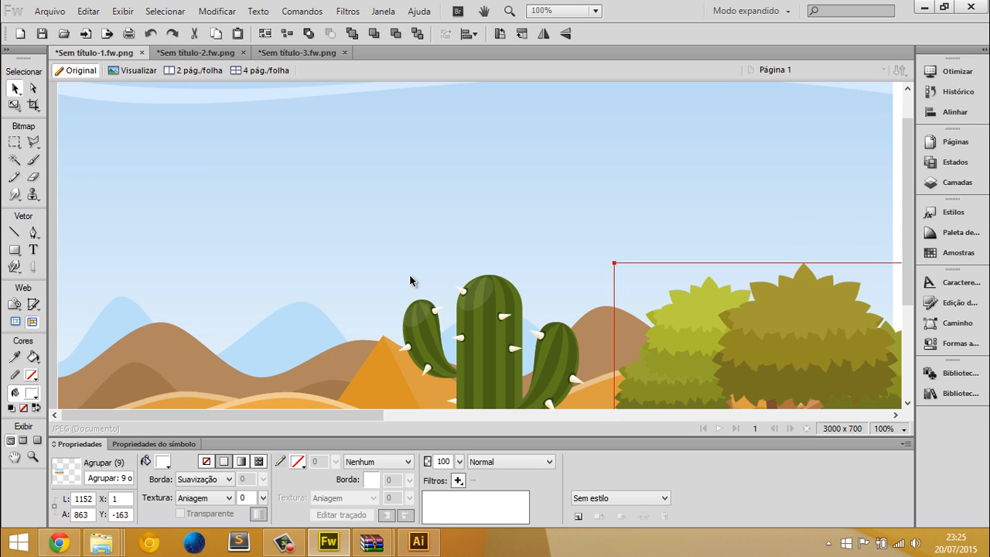
{"action": "scroll", "coordinate": [335, 265], "scroll_direction": "down", "scroll_amount": 3}
{"action": "scroll", "coordinate": [548, 223], "scroll_direction": "up", "scroll_amount": 3}
{"action": "key", "text": "ctrl+minus"}
{"action": "key", "text": "ctrl+minus"}
{"action": "key", "text": "ctrl+minus"}
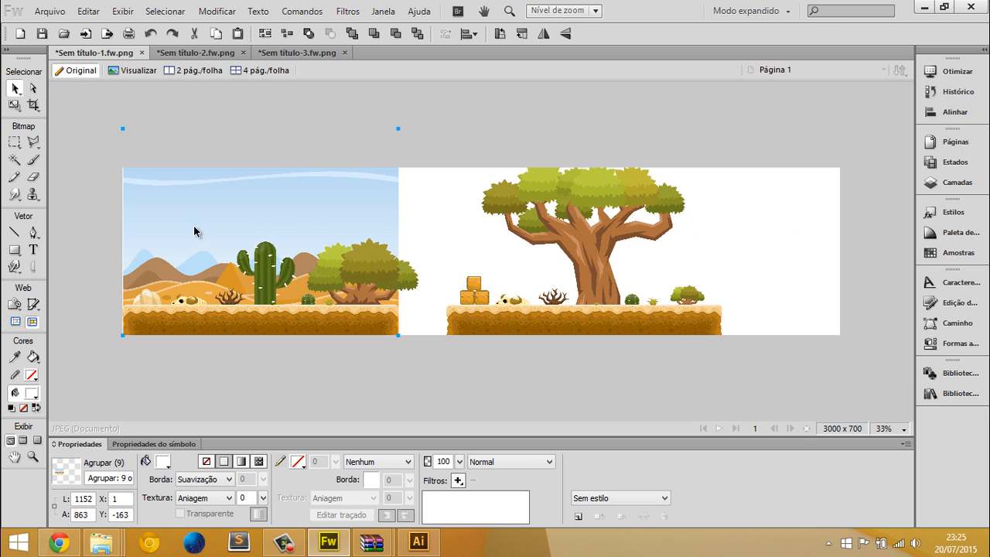
Duplicate the background and place the copy flush against the original's right edge
{"action": "left_click_drag", "start_coordinate": [194, 227], "coordinate": [488, 232], "text": "alt"}
{"action": "key", "text": "ctrl+1"}
{"action": "key", "text": "ctrl+minus"}
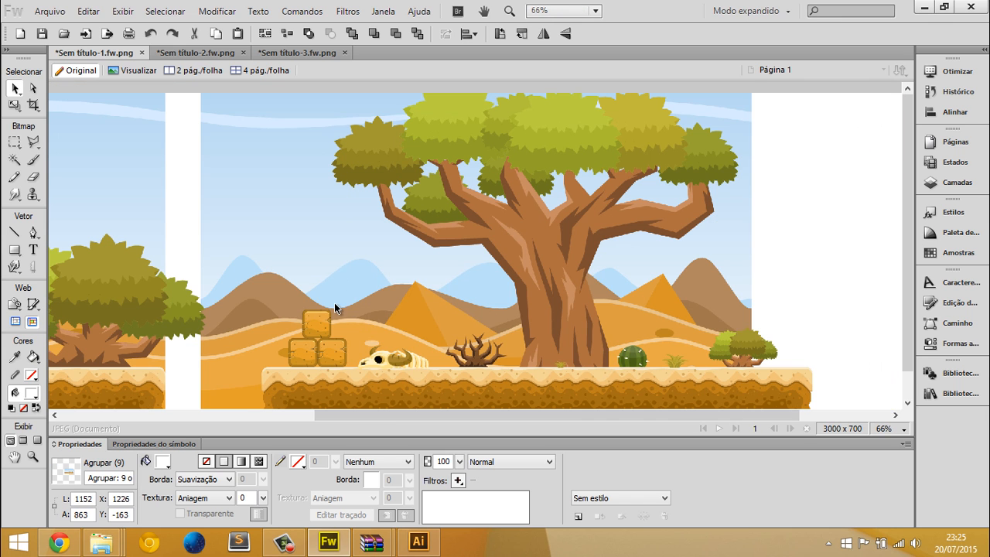
{"action": "left_click_drag", "start_coordinate": [334, 308], "coordinate": [298, 304]}
Group the two background copies and enlarge the group to 3051 × 1143 px so it spans the canvas width
{"action": "key", "text": "ctrl+a"}
{"action": "key", "text": "ctrl+minus"}
{"action": "key", "text": "ctrl+minus"}
{"action": "key", "text": "ctrl+minus"}
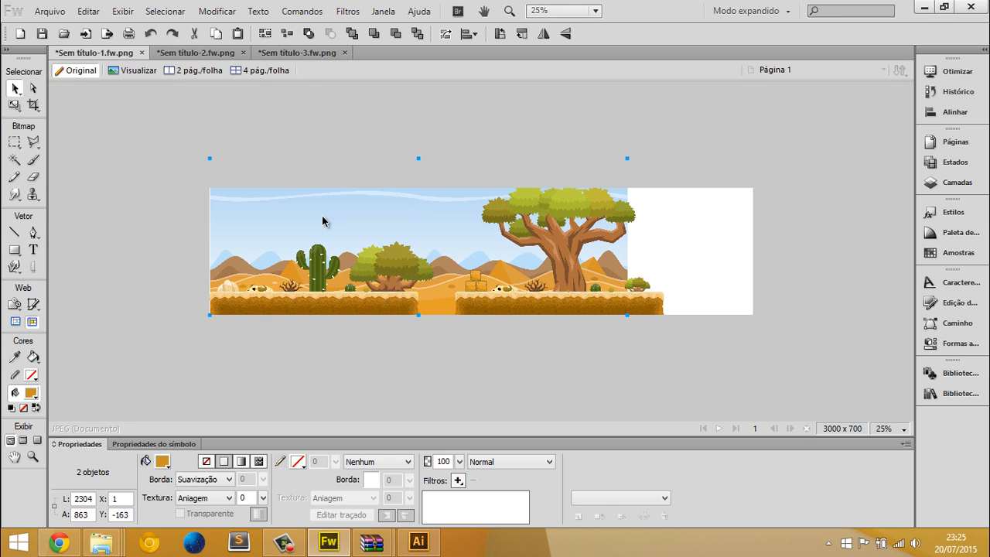
{"action": "key", "text": "ctrl+g"}
{"action": "key", "text": "q"}
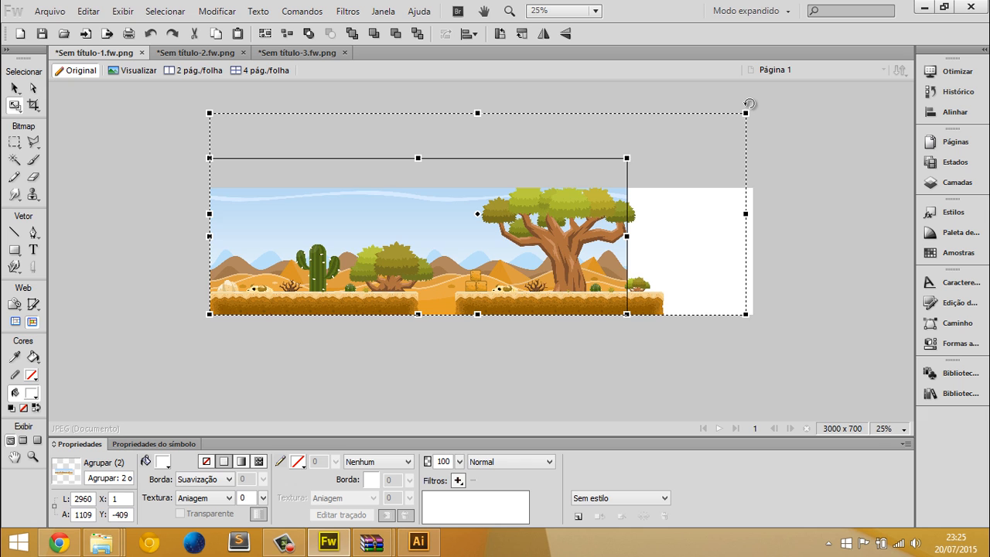
{"action": "left_click_drag", "start_coordinate": [749, 104], "coordinate": [764, 113]}
Ungroup the backgrounds and nudge the right-hand copy a few pixels left to close the vertical seam between them
{"action": "key", "text": "ctrl+equal"}
{"action": "key", "text": "ctrl+equal"}
{"action": "key", "text": "ctrl+equal"}
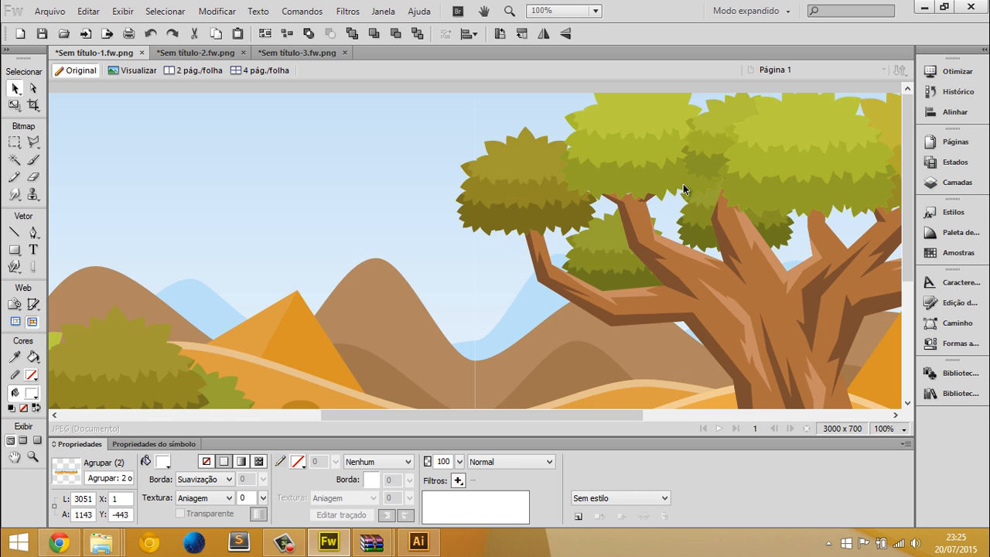
{"action": "scroll", "coordinate": [680, 187], "scroll_direction": "down", "scroll_amount": 4}
{"action": "key", "text": "ctrl+minus"}
{"action": "key", "text": "ctrl+minus"}
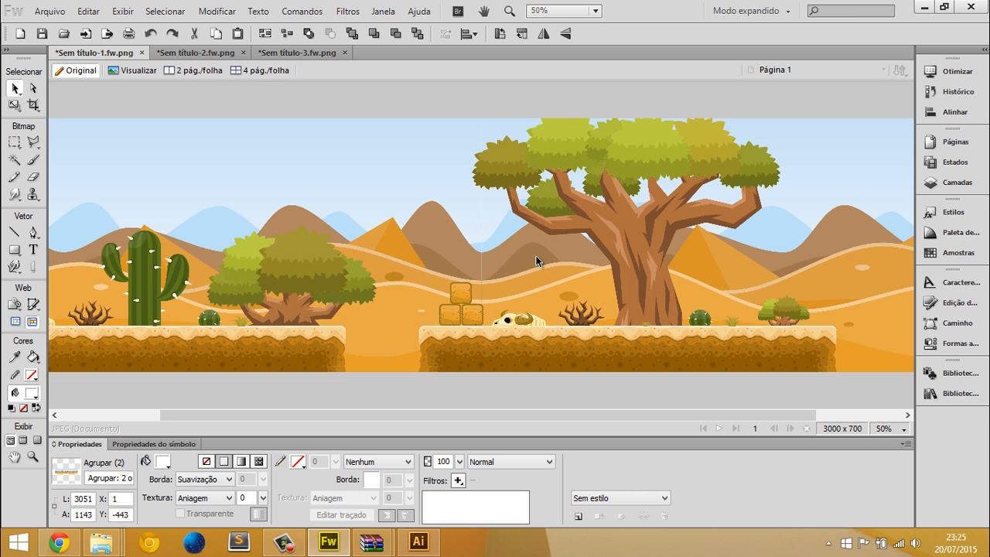
{"action": "key", "text": "ctrl+minus"}
{"action": "key", "text": "ctrl+shift+g"}
{"action": "left_click", "coordinate": [490, 357]}
{"action": "key", "text": "ctrl+1"}
{"action": "left_click", "coordinate": [532, 286]}
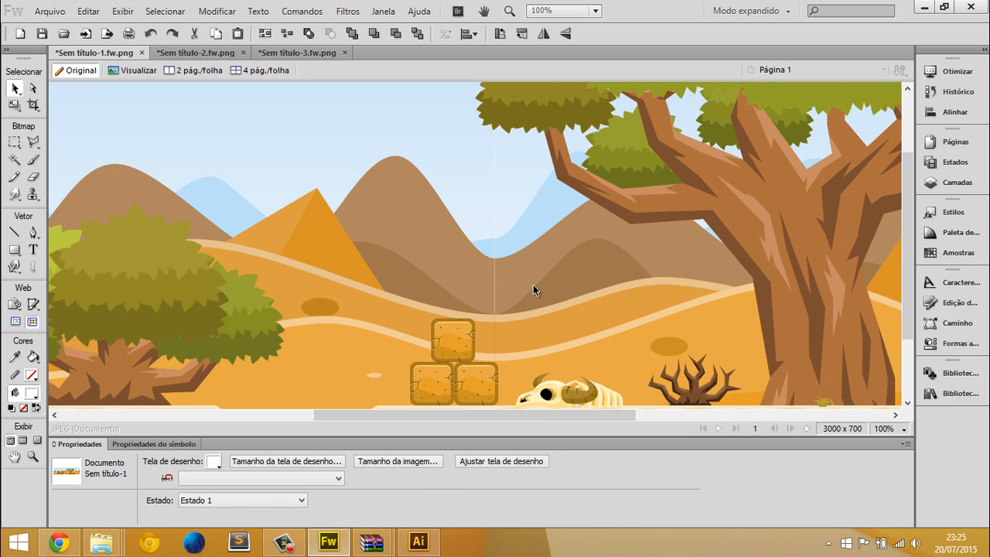
{"action": "key", "text": "Left"}
{"action": "key", "text": "Left"}
{"action": "key", "text": "Left"}
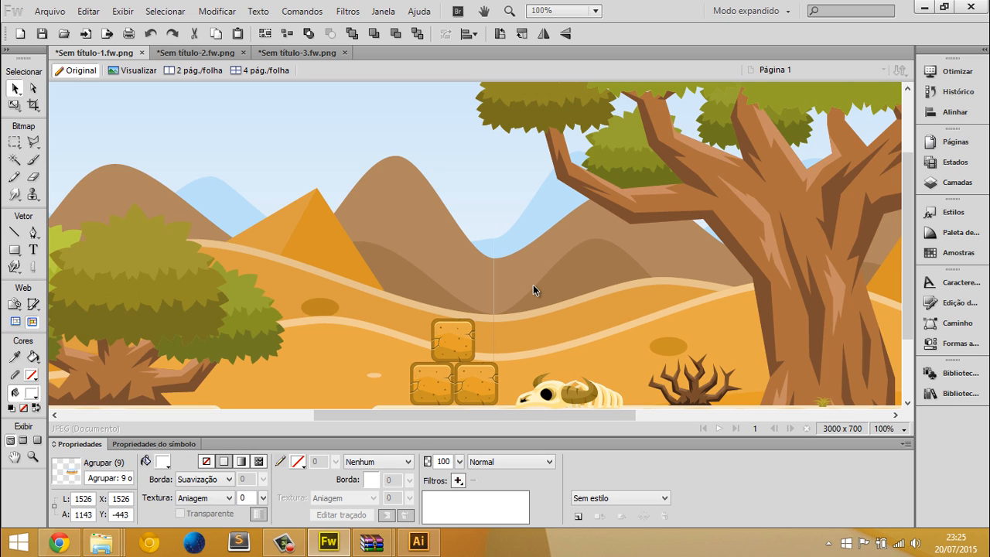
Try to shift the sky path inside the left background to the right to cover the seam
{"action": "key", "text": "a"}
{"action": "left_click", "coordinate": [430, 268]}
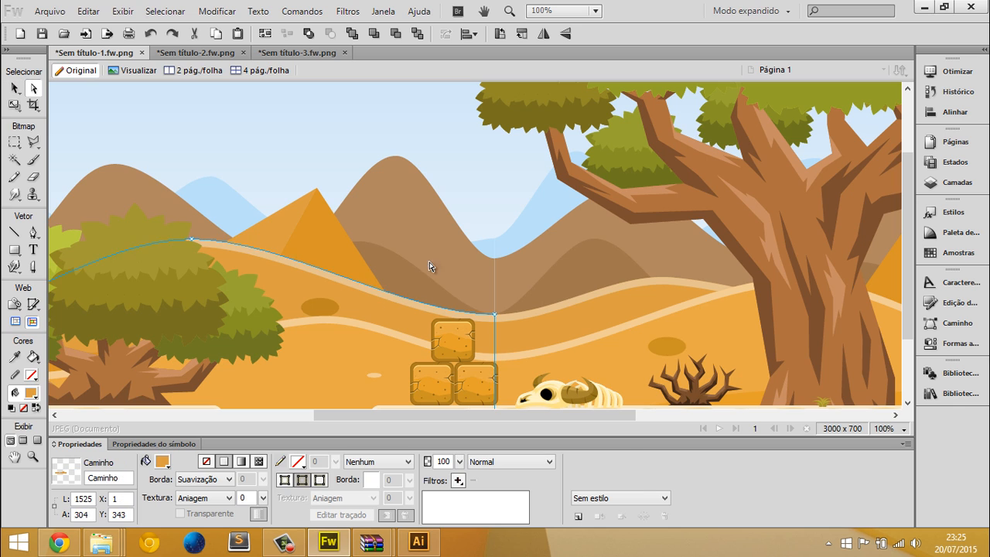
{"action": "left_click", "coordinate": [483, 207]}
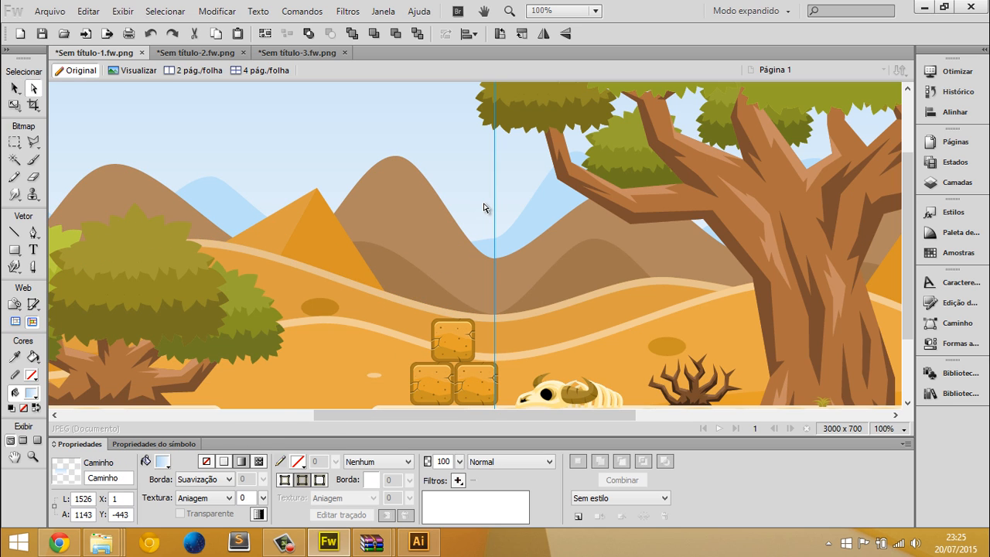
{"action": "key", "text": "a"}
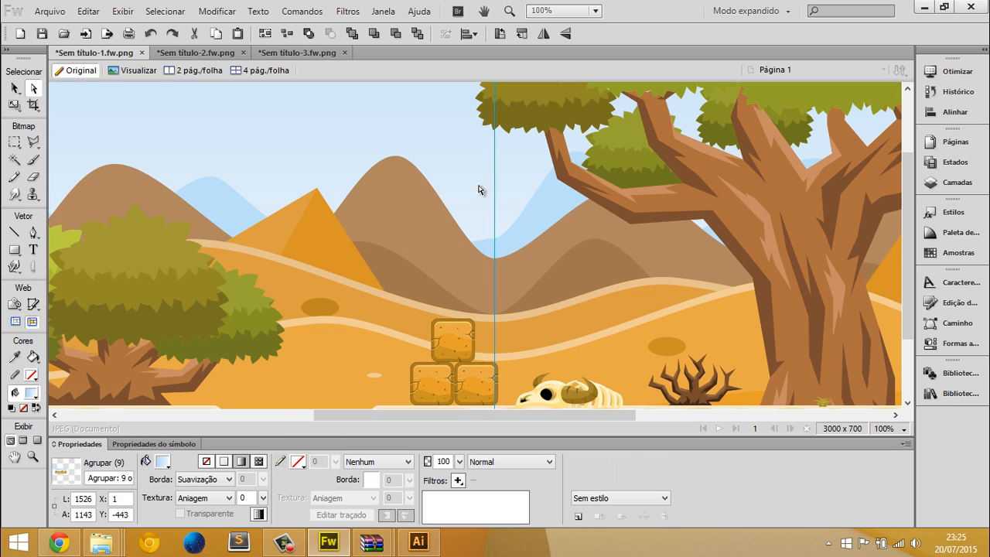
{"action": "key", "text": "shift+Right"}
{"action": "key", "text": "shift+Right"}
{"action": "key", "text": "Right"}
{"action": "key", "text": "Right"}
{"action": "key", "text": "Right"}
{"action": "key", "text": "Right"}
{"action": "key", "text": "Right"}
{"action": "key", "text": "Right"}
{"action": "key", "text": "Right"}
{"action": "key", "text": "Right"}
{"action": "key", "text": "ctrl+z"}
Enlarge the left background copy from its upper-left corner to 1590 × 1191 px, keeping its lower-right corner fixed
{"action": "key", "text": "ctrl+minus"}
{"action": "key", "text": "ctrl+minus"}
{"action": "key", "text": "v"}
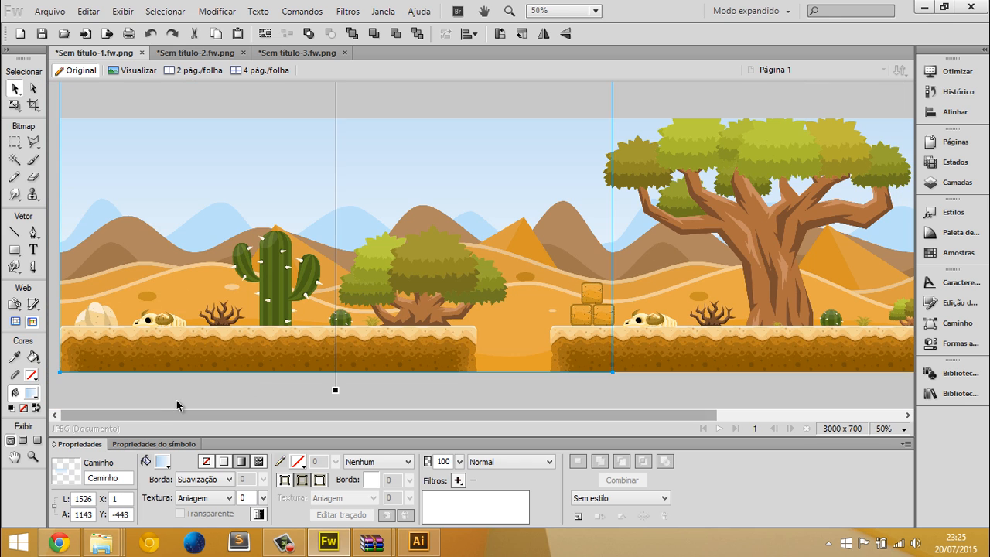
{"action": "key", "text": "ctrl+minus"}
{"action": "left_click", "coordinate": [226, 386]}
{"action": "left_click", "coordinate": [264, 214]}
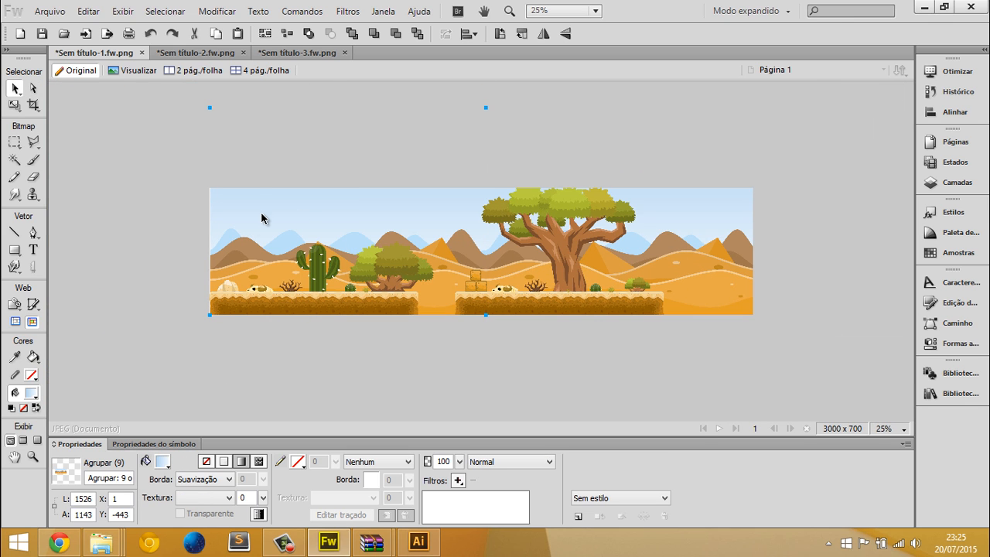
{"action": "left_click_drag", "start_coordinate": [210, 107], "coordinate": [198, 99]}
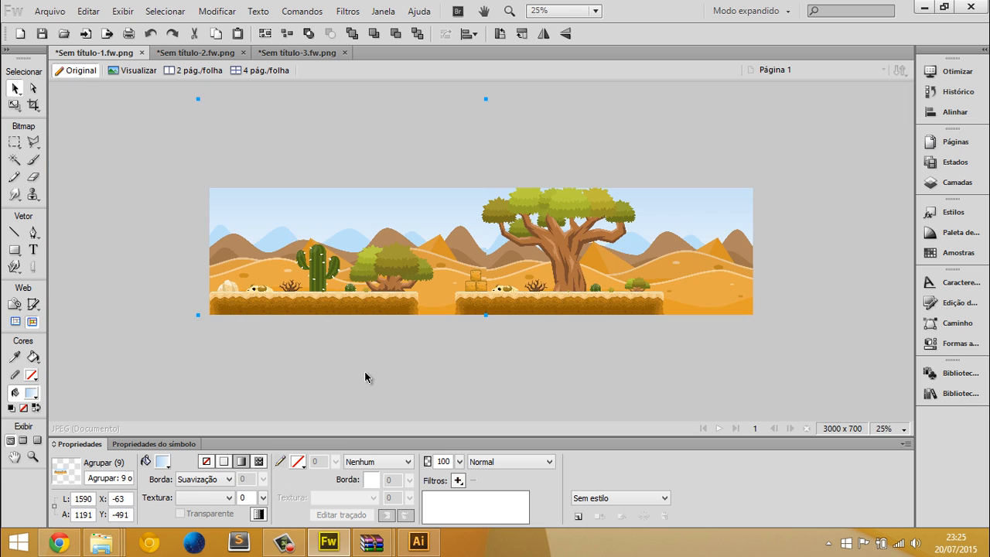
Move the right background copy up to Y -455 so its hills and dunes line up with the left copy
{"action": "left_click", "coordinate": [364, 371]}
{"action": "key", "text": "ctrl+1"}
{"action": "key", "text": "space"}
{"action": "left_click_drag", "start_coordinate": [221, 142], "coordinate": [453, 192]}
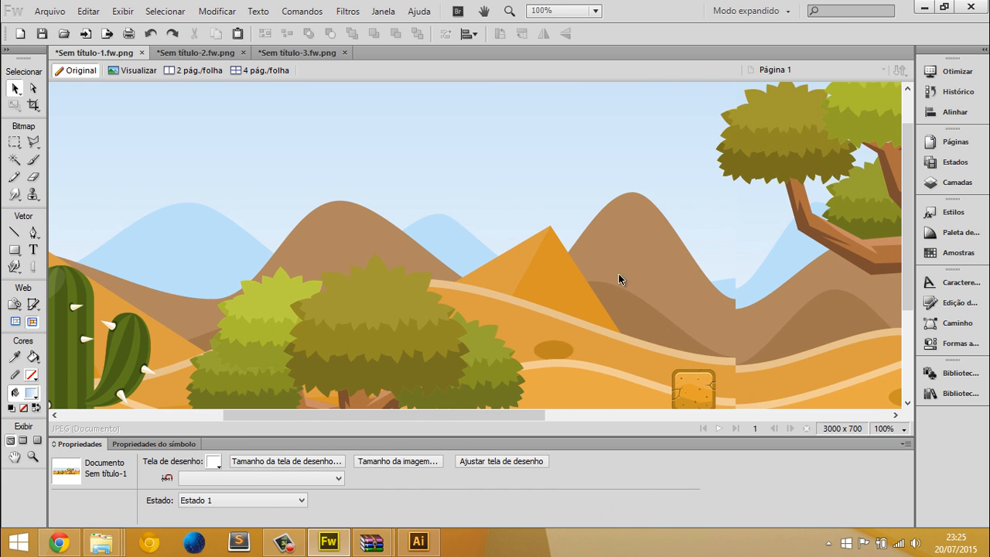
{"action": "left_click", "coordinate": [831, 336]}
{"action": "key", "text": "shift+Up"}
{"action": "key", "text": "Up"}
{"action": "key", "text": "Up"}
{"action": "key", "text": "Up"}
{"action": "key", "text": "Up"}
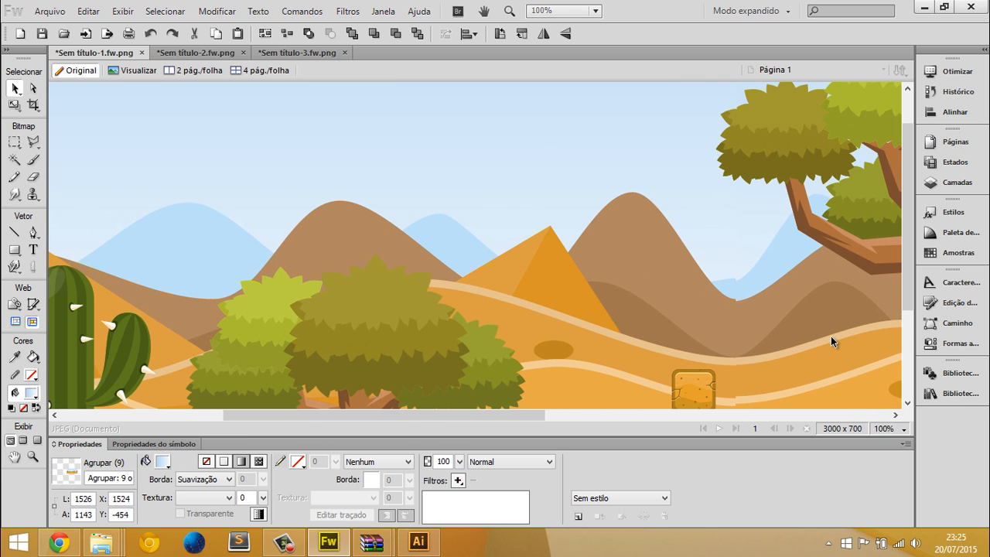
{"action": "key", "text": "Up"}
{"action": "key", "text": "Down"}
{"action": "key", "text": "Down"}
{"action": "key", "text": "Down"}
{"action": "key", "text": "Up"}
Examine the background join and the assembled scene at different zoom levels
{"action": "middle_click", "coordinate": [636, 170]}
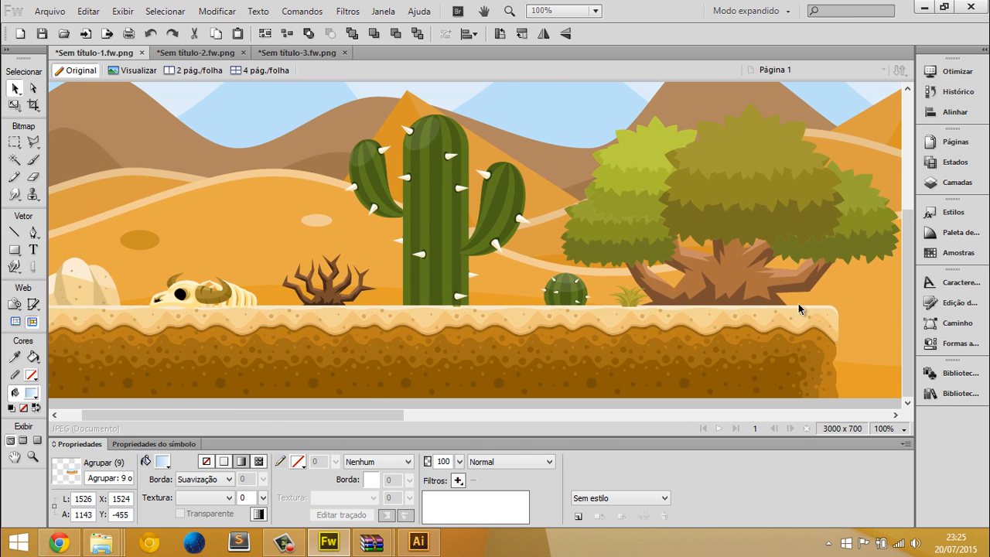
{"action": "middle_click", "coordinate": [769, 283]}
{"action": "scroll", "coordinate": [576, 194], "scroll_direction": "down", "scroll_amount": 3}
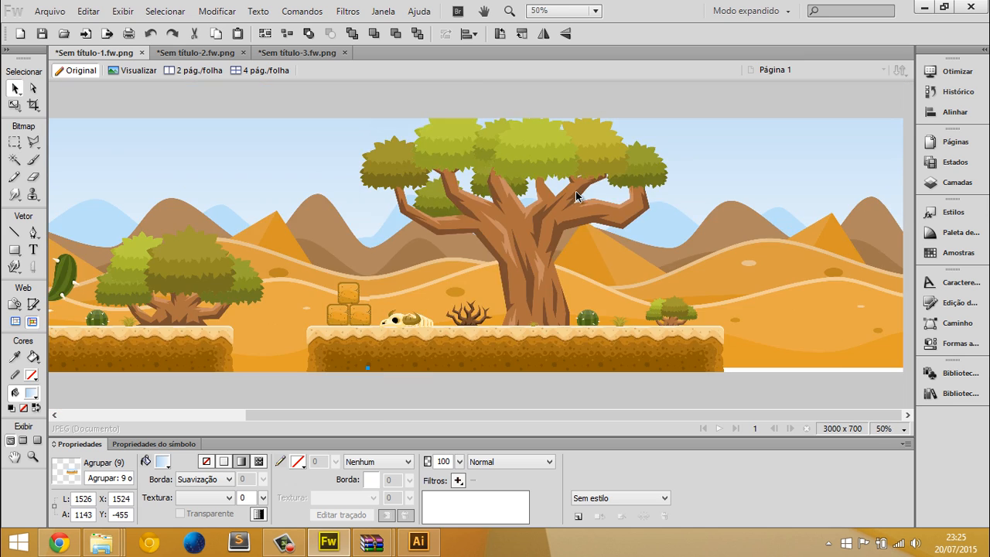
{"action": "left_click", "coordinate": [487, 352]}
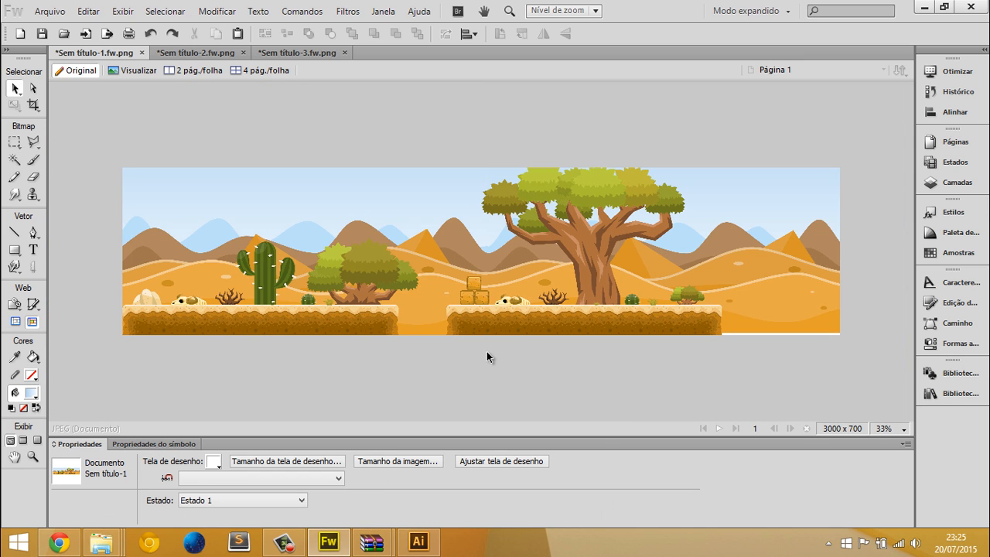
{"action": "scroll", "coordinate": [486, 352], "scroll_direction": "up", "scroll_amount": 3}
{"action": "scroll", "coordinate": [487, 352], "scroll_direction": "down", "scroll_amount": 1}
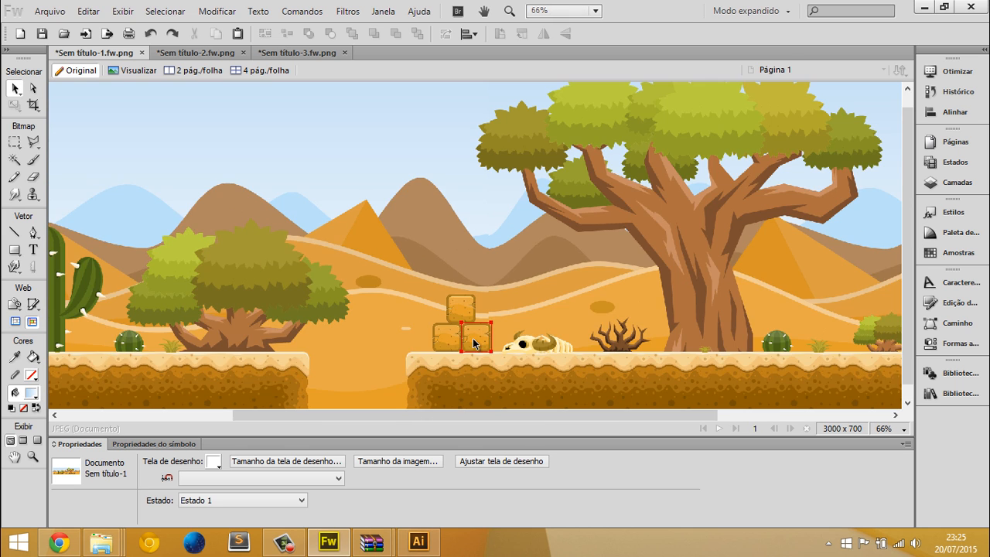
{"action": "scroll", "coordinate": [473, 343], "scroll_direction": "down", "scroll_amount": 2}
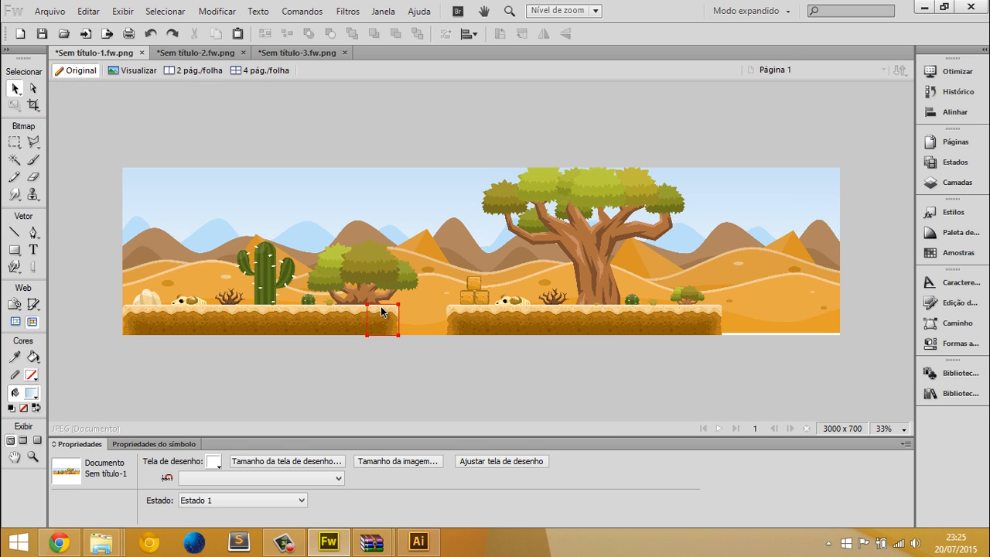
{"action": "key", "text": "ctrl+shift+x"}
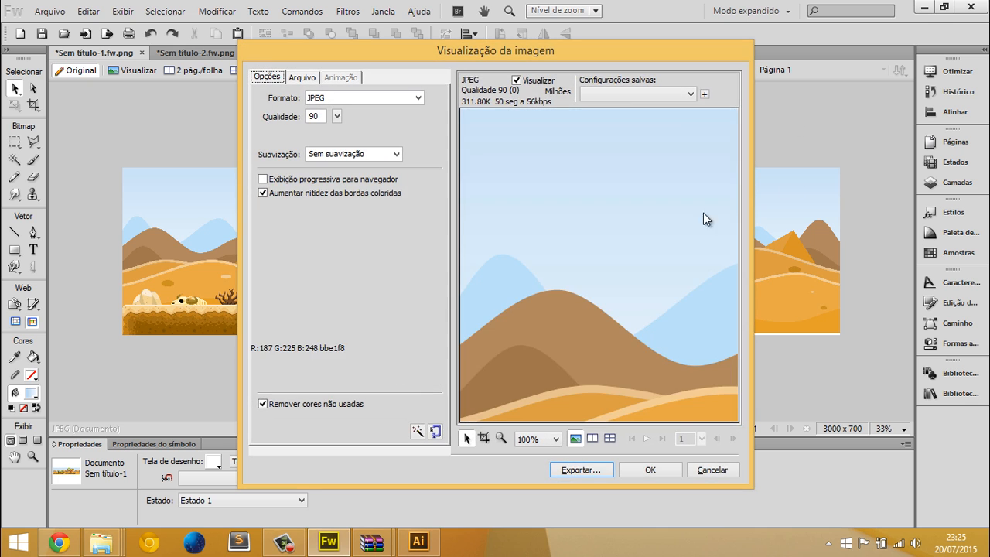
{"action": "left_click", "coordinate": [711, 468]}
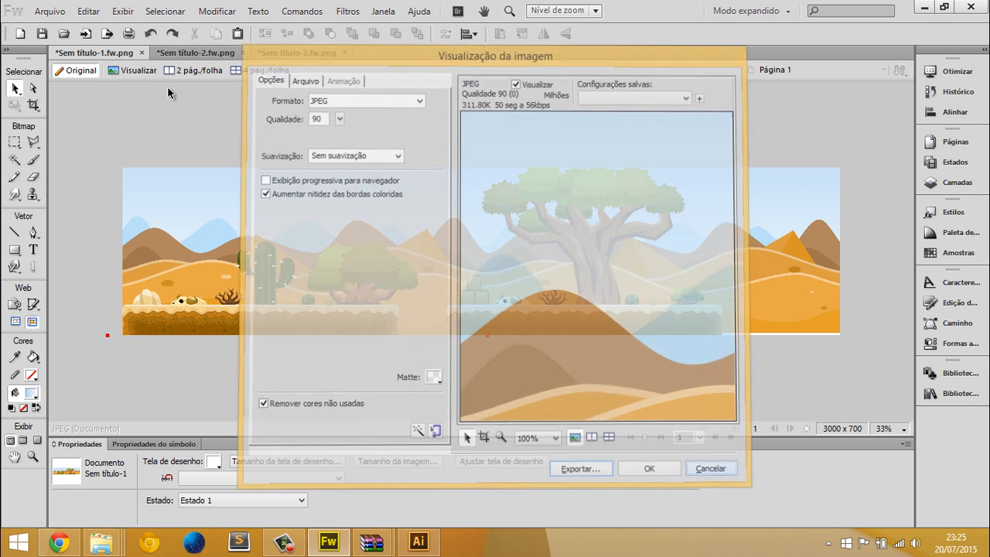
{"action": "left_click", "coordinate": [48, 10]}
{"action": "left_click", "coordinate": [71, 262]}
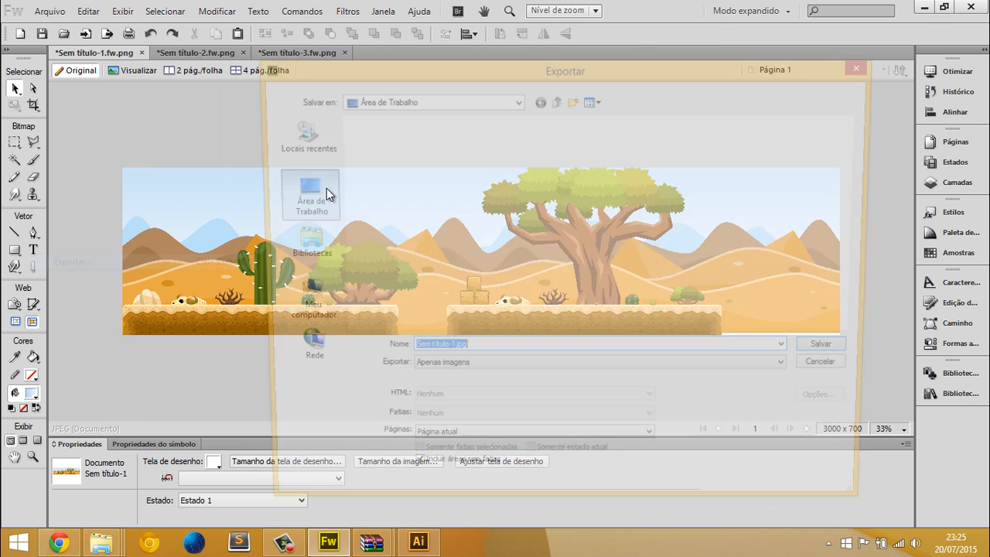
{"action": "left_click", "coordinate": [816, 372]}
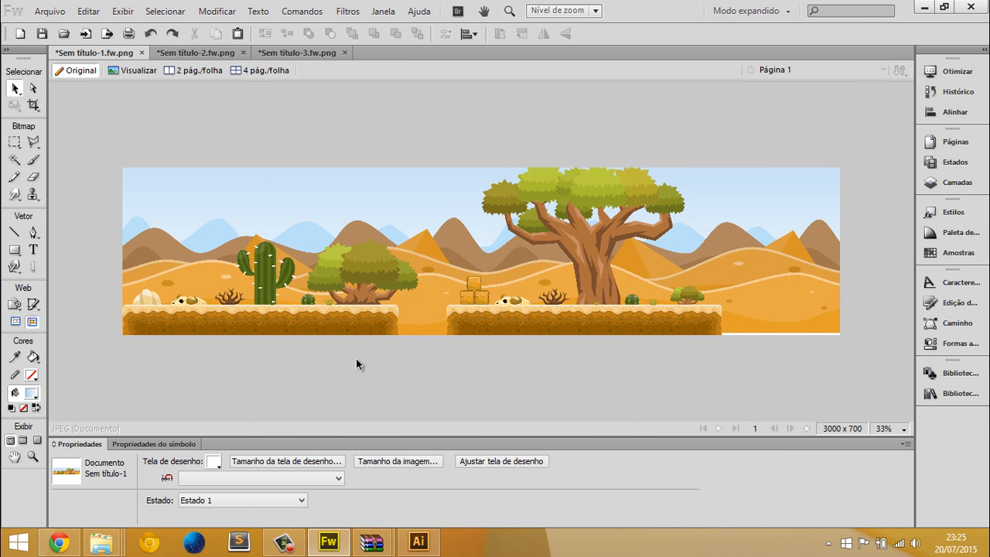
{"action": "left_click_drag", "start_coordinate": [266, 177], "coordinate": [663, 306]}
{"action": "key", "text": "ctrl+z"}
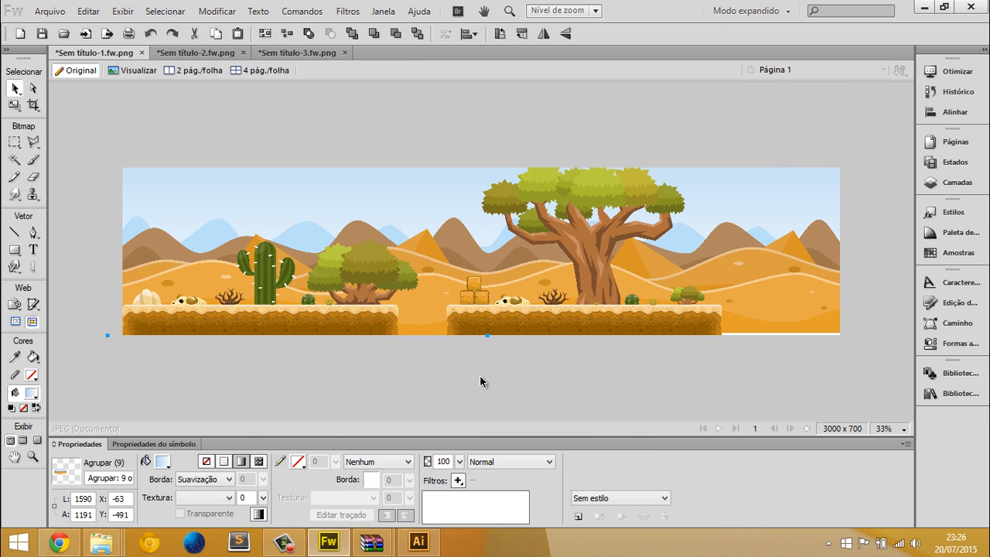
Examine the first platform's ground tiles and objects up close as well as the whole scene
{"action": "left_click", "coordinate": [480, 375]}
{"action": "key", "text": "ctrl+1"}
{"action": "middle_click", "coordinate": [677, 188]}
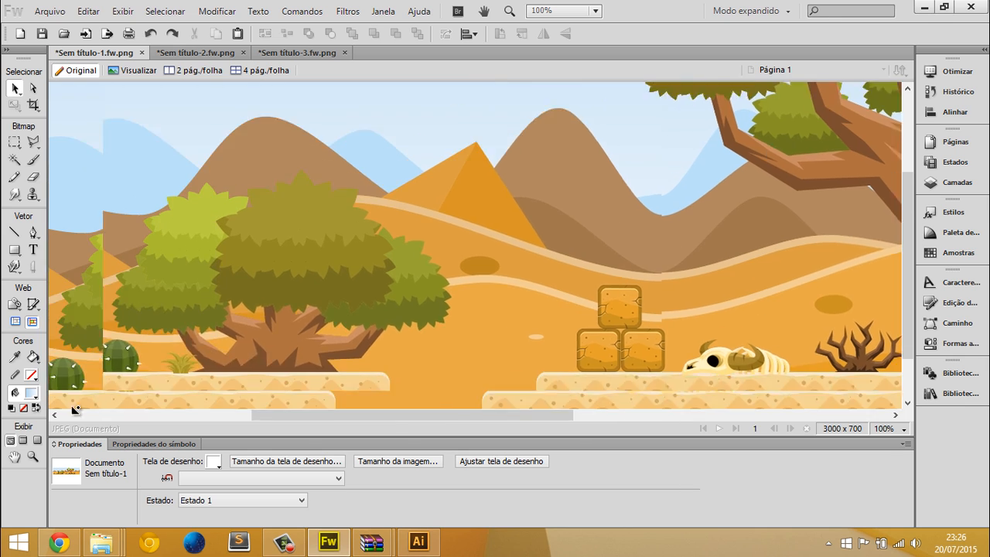
{"action": "left_click", "coordinate": [193, 348]}
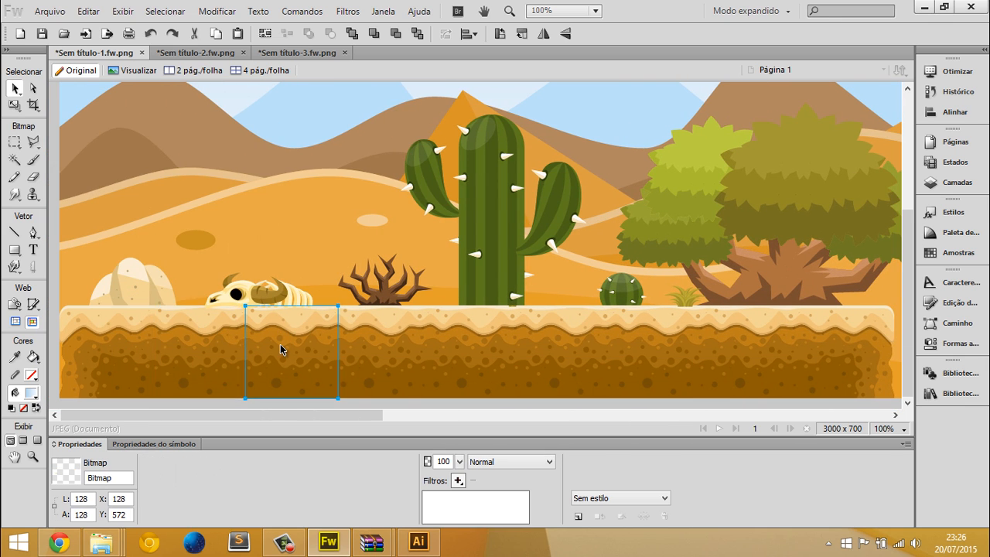
{"action": "left_click", "coordinate": [241, 342]}
{"action": "middle_click", "coordinate": [617, 362]}
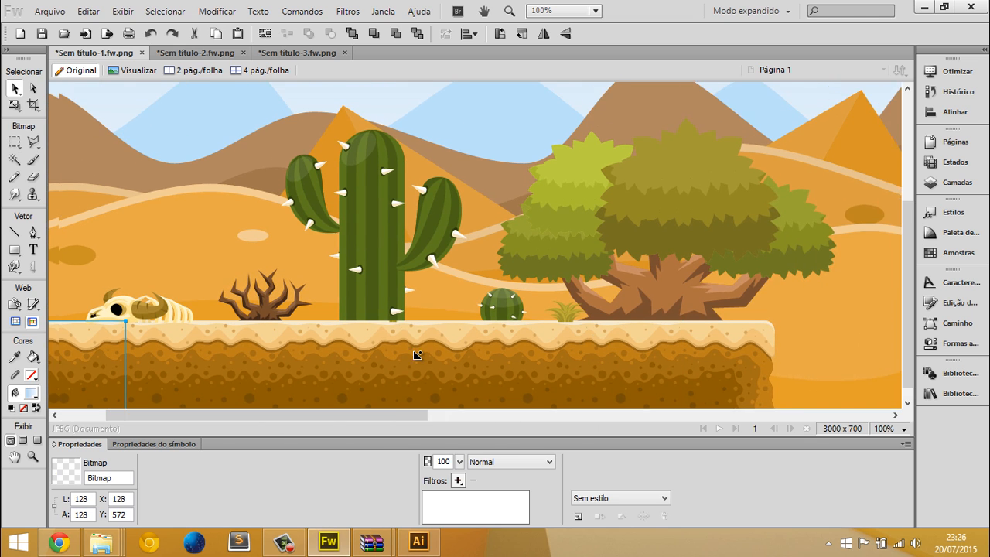
{"action": "left_click", "coordinate": [298, 352]}
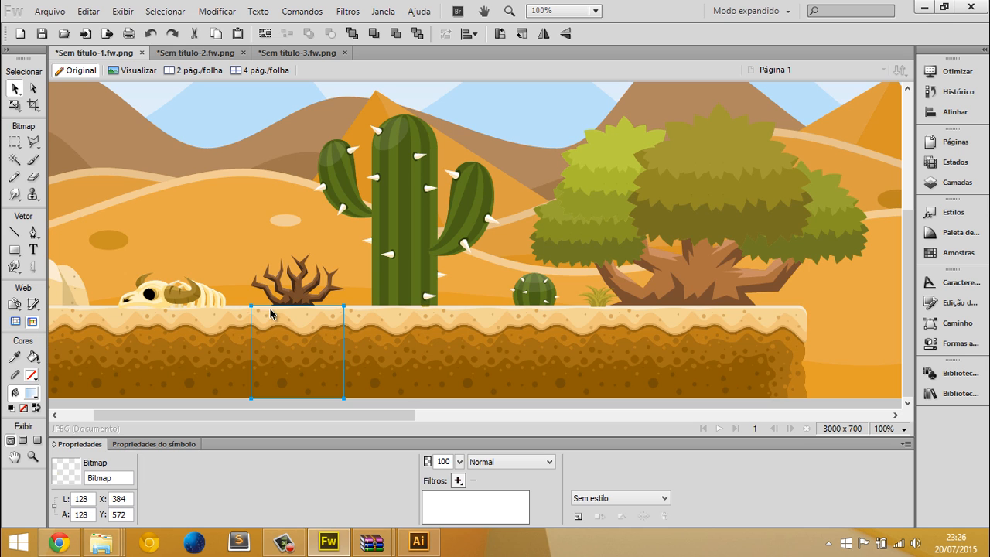
{"action": "scroll", "coordinate": [270, 309], "scroll_direction": "up", "scroll_amount": 3}
{"action": "scroll", "coordinate": [408, 284], "scroll_direction": "down", "scroll_amount": 3}
{"action": "key", "text": "ctrl+minus"}
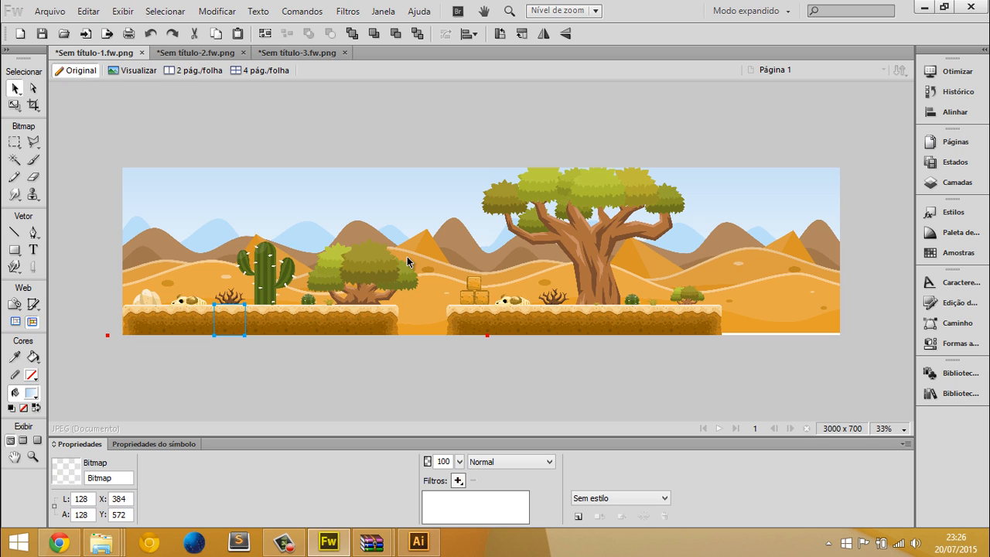
Switch to the png folder and add the Idle (2).png character sprite to the scene, over the first platform
{"action": "key", "text": "alt+Tab"}
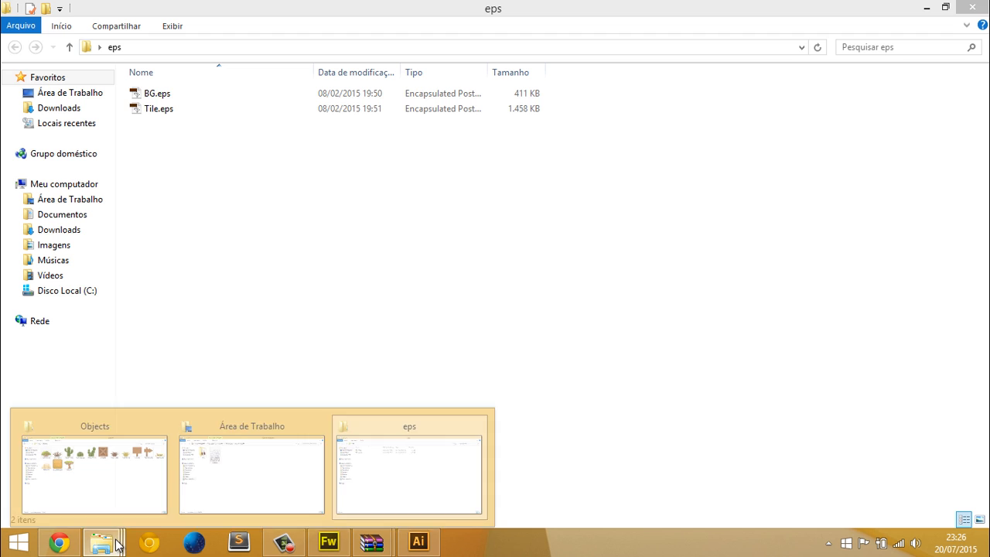
{"action": "left_click", "coordinate": [106, 469]}
{"action": "left_click", "coordinate": [115, 48]}
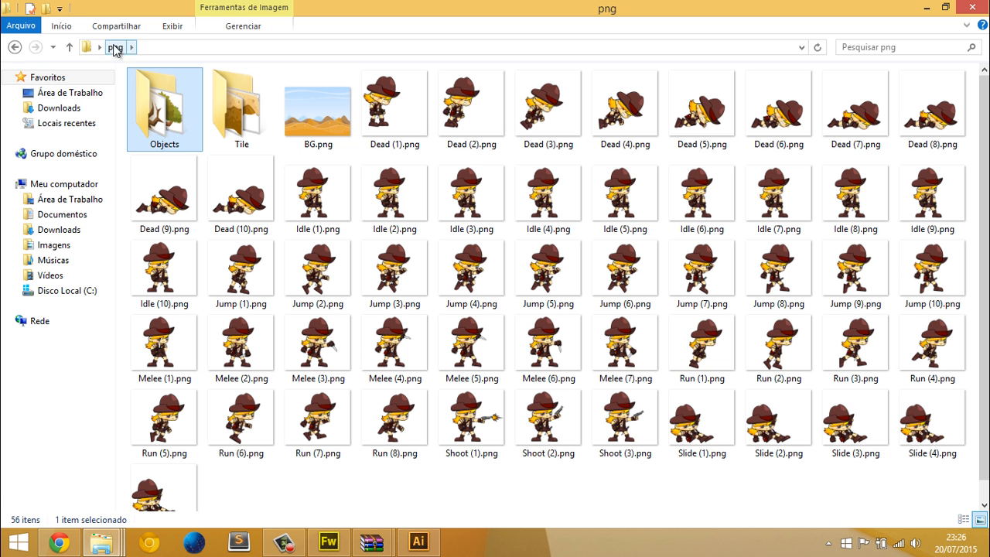
{"action": "left_click_drag", "start_coordinate": [394, 231], "coordinate": [182, 249]}
{"action": "key", "text": "alt+Tab"}
Shrink the idle sprite so it stands on the first platform between the pale rock and the skull
{"action": "key", "text": "ctrl+t"}
{"action": "left_click_drag", "start_coordinate": [246, 186], "coordinate": [204, 277]}
{"action": "key", "text": "Return"}
{"action": "key", "text": "ctrl+1"}
Add the Melee (6).png sprite from the png folder to the scene and move it up over the second platform
{"action": "key", "text": "alt+Tab"}
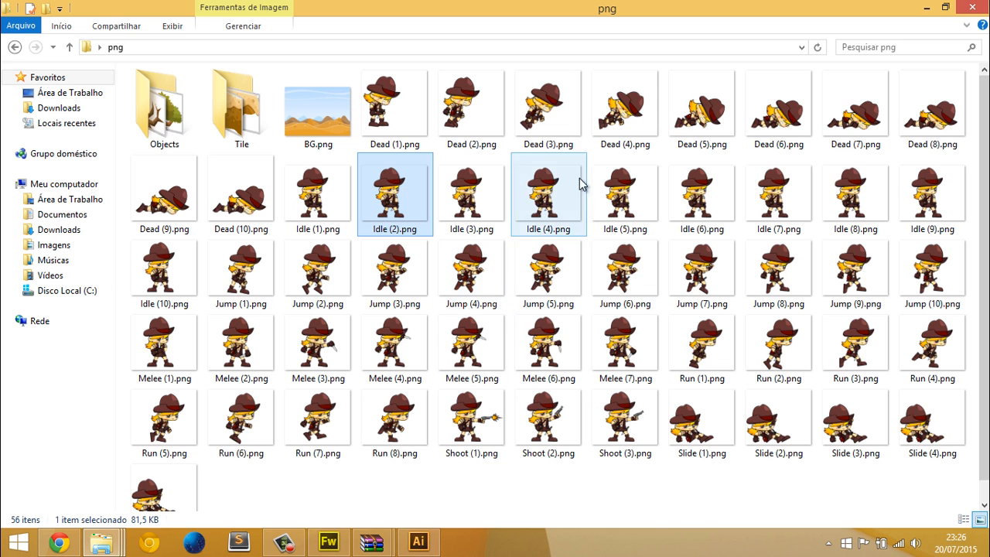
{"action": "left_click_drag", "start_coordinate": [558, 366], "coordinate": [623, 259]}
{"action": "key", "text": "alt+Tab"}
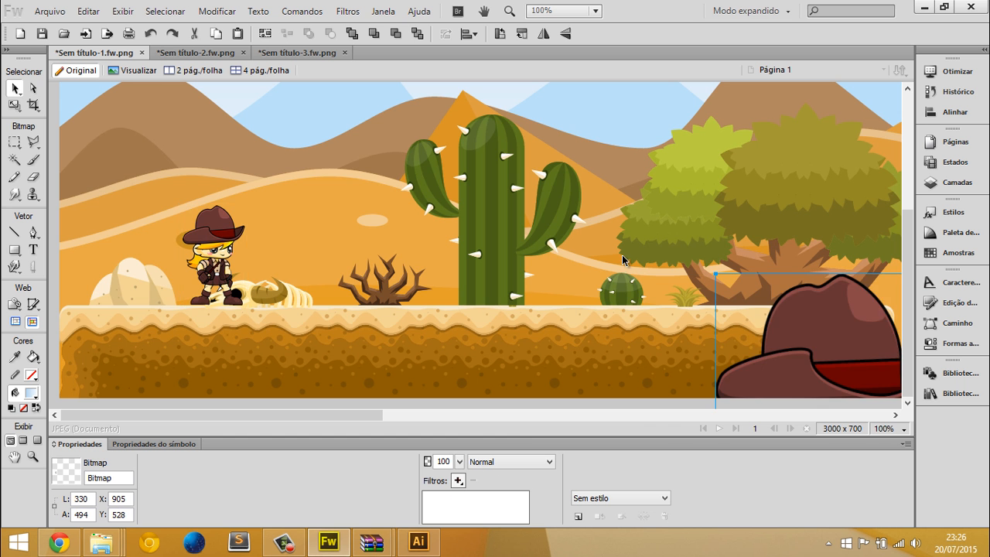
{"action": "key", "text": "ctrl+minus"}
{"action": "left_click_drag", "start_coordinate": [513, 361], "coordinate": [781, 154]}
Scale the melee sprite down to 110 × 164 px and stand it on the second platform at X 1666, Y 409
{"action": "key", "text": "ctrl+t"}
{"action": "left_click_drag", "start_coordinate": [810, 117], "coordinate": [712, 263]}
{"action": "key", "text": "Return"}
{"action": "left_click_drag", "start_coordinate": [671, 299], "coordinate": [777, 289]}
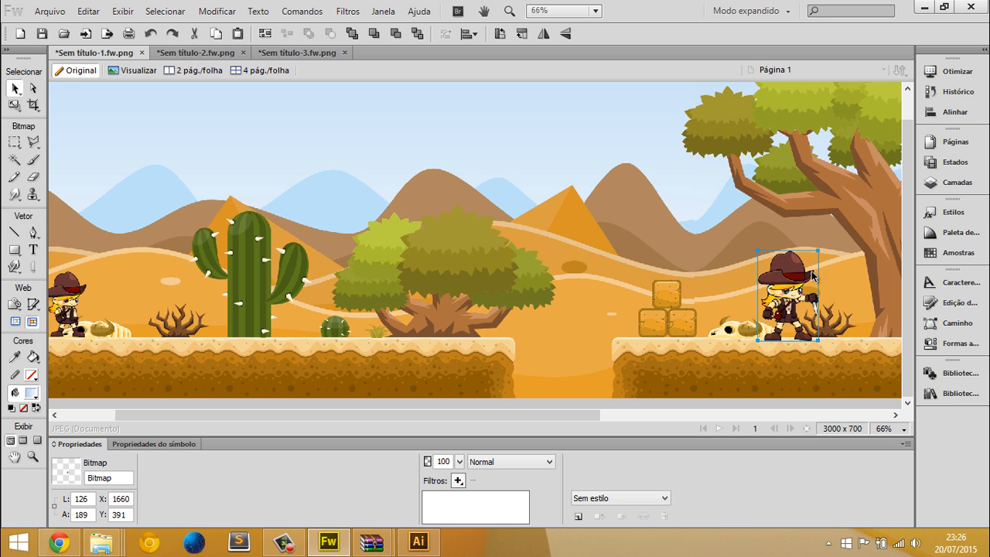
{"action": "key", "text": "ctrl+t"}
{"action": "left_click_drag", "start_coordinate": [818, 249], "coordinate": [810, 262]}
{"action": "key", "text": "Return"}
{"action": "left_click_drag", "start_coordinate": [785, 294], "coordinate": [788, 290]}
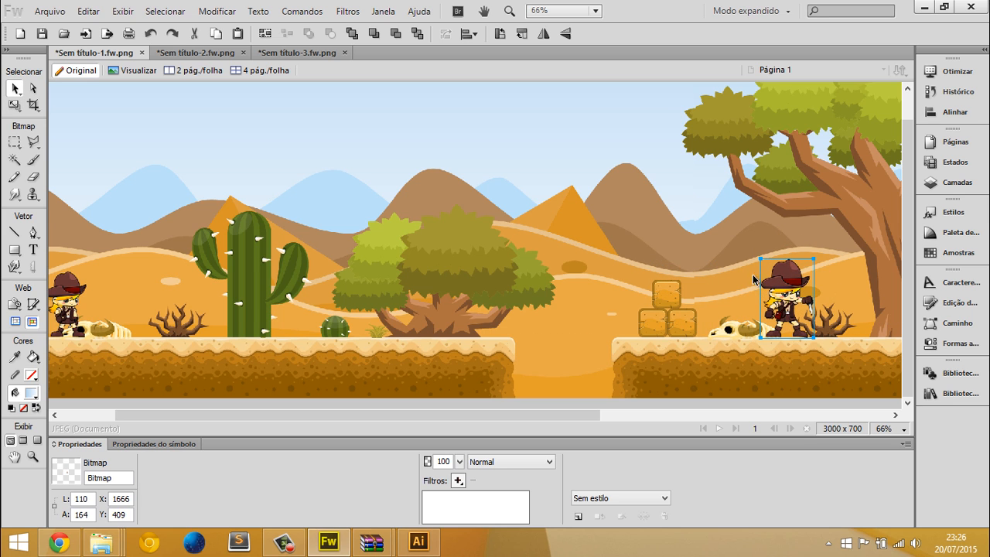
Examine both platforms with their character sprites at 100% zoom
{"action": "key", "text": "ctrl+plus"}
{"action": "scroll", "coordinate": [853, 317], "scroll_direction": "right", "scroll_amount": 3}
{"action": "left_click", "coordinate": [569, 353]}
{"action": "middle_click", "coordinate": [708, 294]}
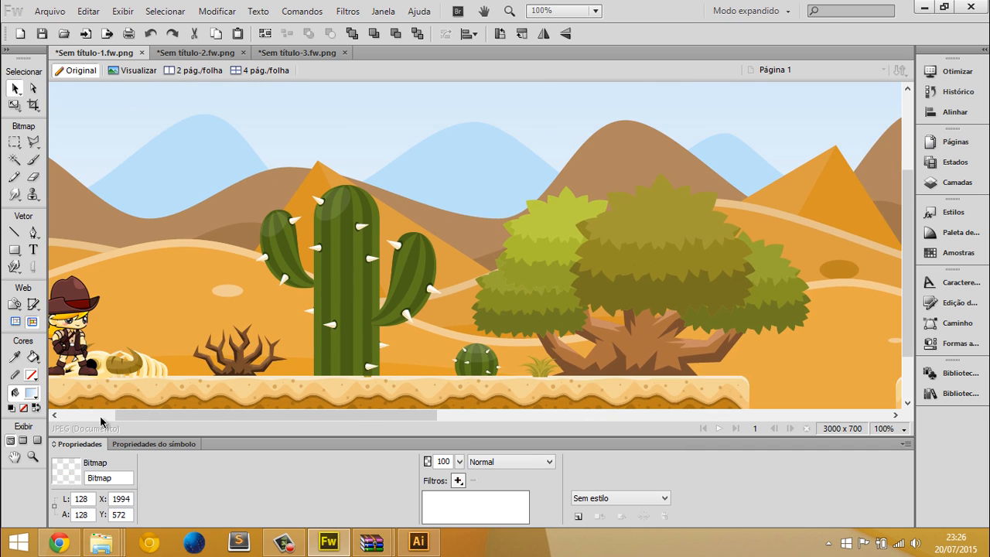
{"action": "middle_click", "coordinate": [513, 219]}
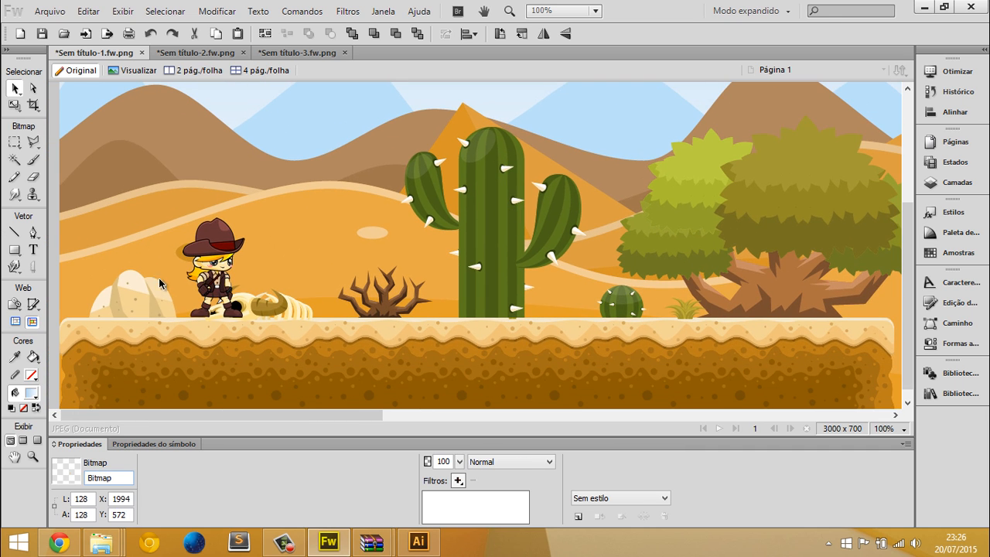
{"action": "middle_click", "coordinate": [165, 243]}
{"action": "middle_click", "coordinate": [708, 230]}
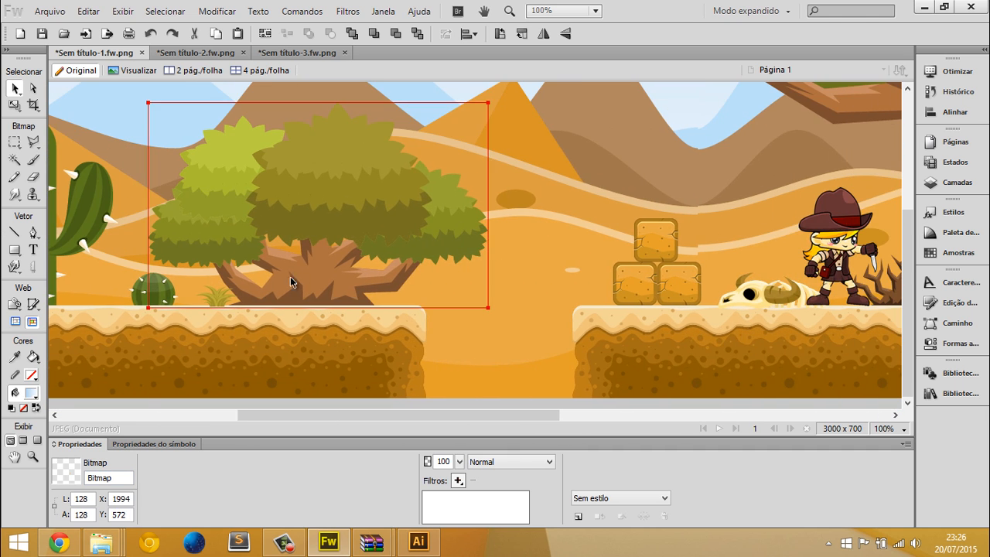
Switch to Chrome and read the file format of the Adventurer Girl free sprite, marking the word PNG
{"action": "left_click", "coordinate": [52, 539]}
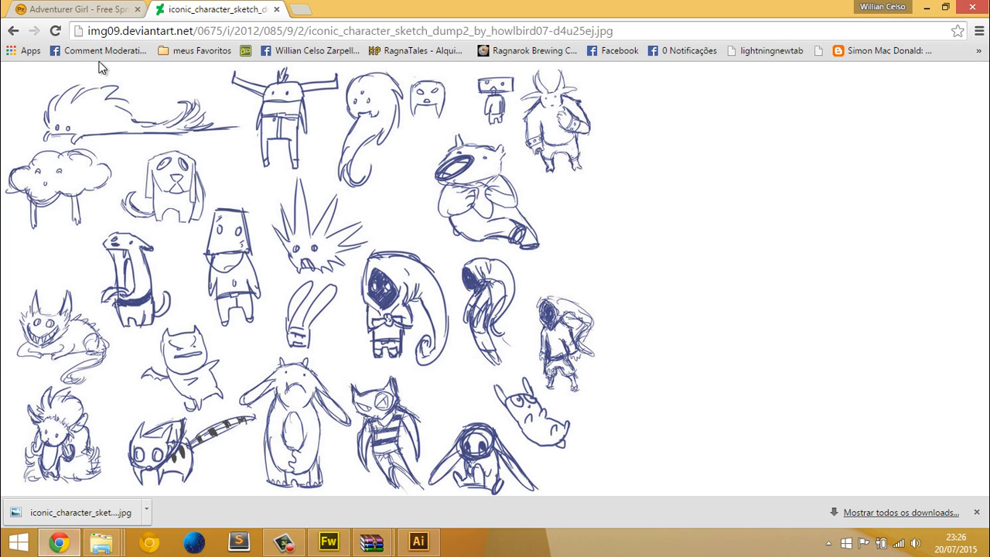
{"action": "left_click", "coordinate": [109, 9]}
{"action": "scroll", "coordinate": [232, 193], "scroll_direction": "up", "scroll_amount": 4}
{"action": "scroll", "coordinate": [242, 203], "scroll_direction": "down", "scroll_amount": 2}
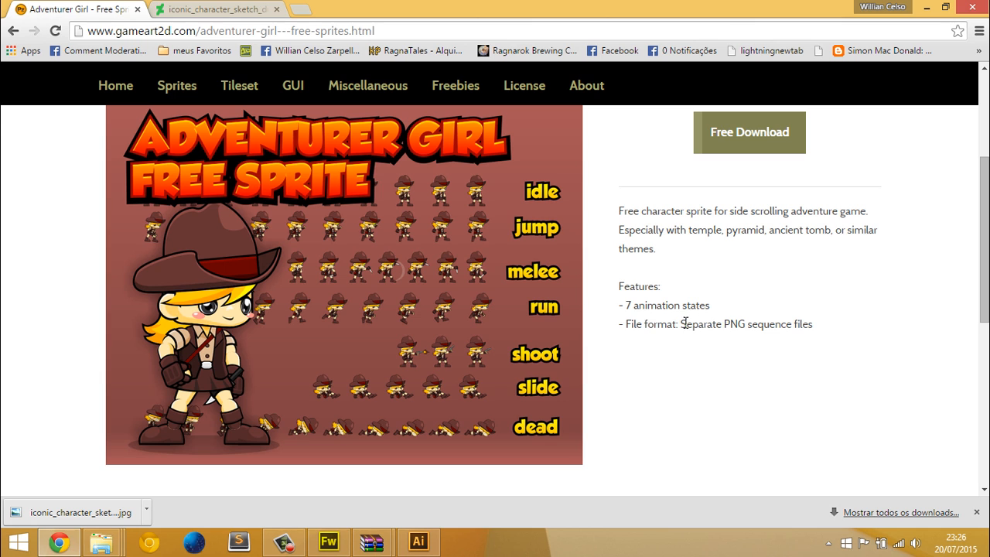
{"action": "double_click", "coordinate": [728, 325]}
Go back to the free game assets list and open the Free Sci-Fi Platformer Tileset page
{"action": "left_click", "coordinate": [13, 32]}
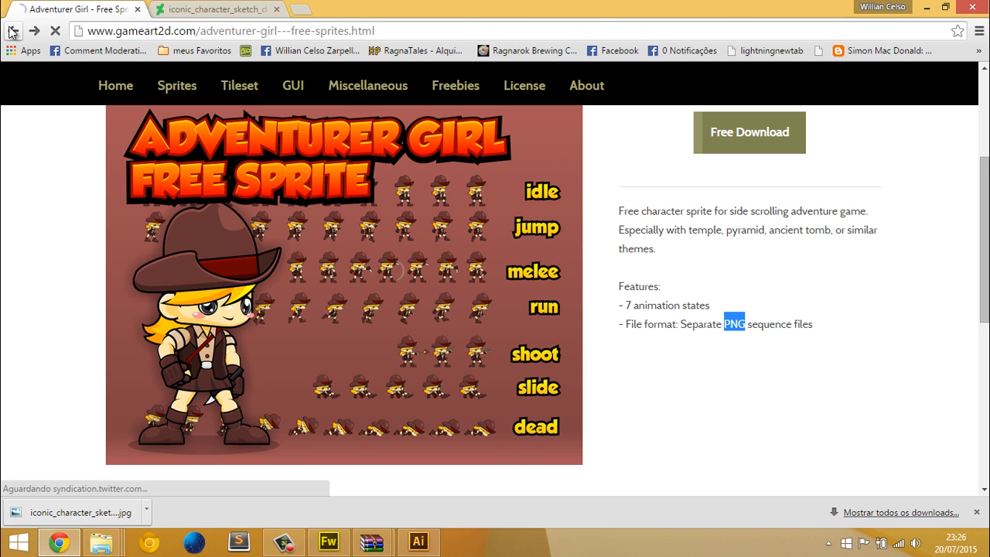
{"action": "scroll", "coordinate": [543, 191], "scroll_direction": "down", "scroll_amount": 6}
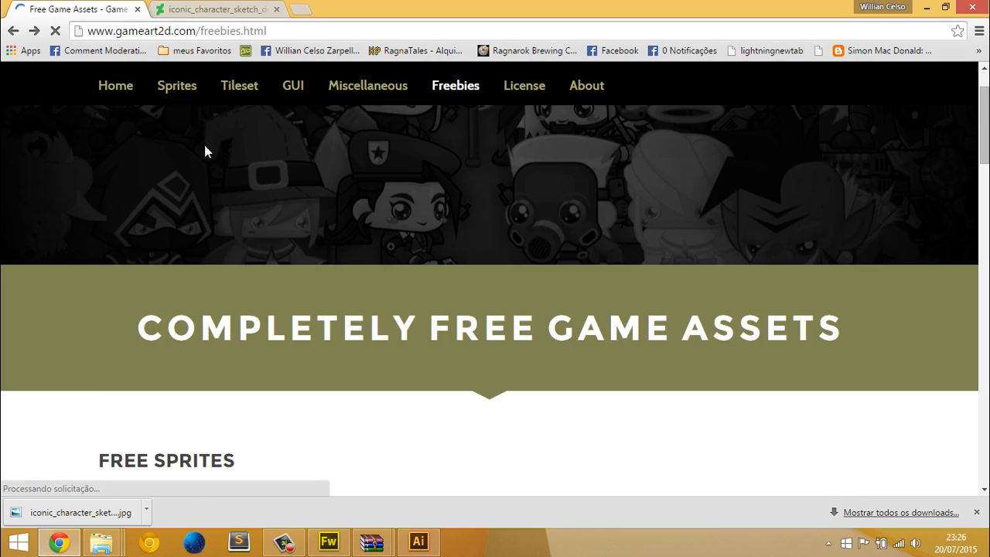
{"action": "scroll", "coordinate": [406, 163], "scroll_direction": "down", "scroll_amount": 7}
{"action": "scroll", "coordinate": [371, 167], "scroll_direction": "down", "scroll_amount": 5}
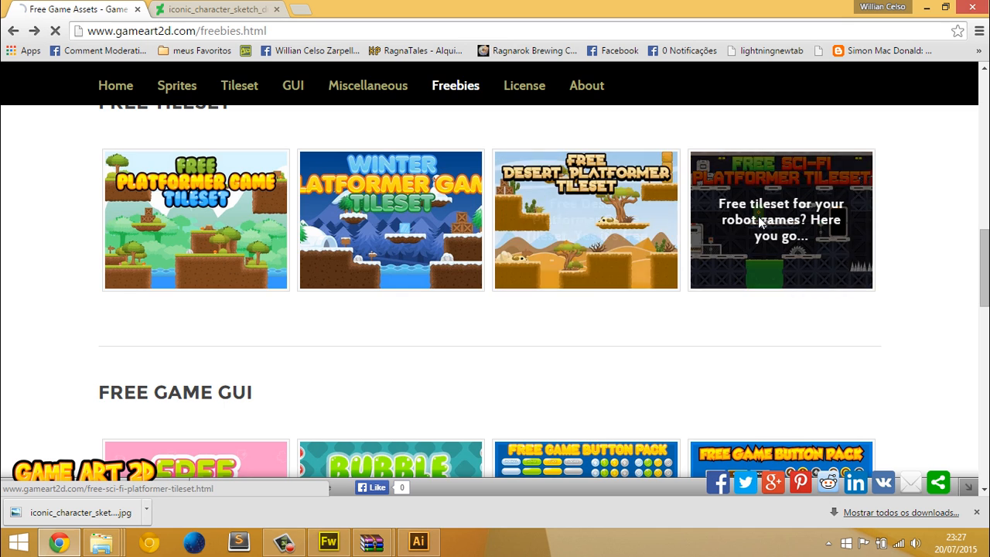
{"action": "left_click", "coordinate": [781, 220]}
Read the sci-fi tileset's file formats, marking CorelDraw .cdr, Illustrator, EPS and SVG in turn
{"action": "scroll", "coordinate": [338, 123], "scroll_direction": "down", "scroll_amount": 5}
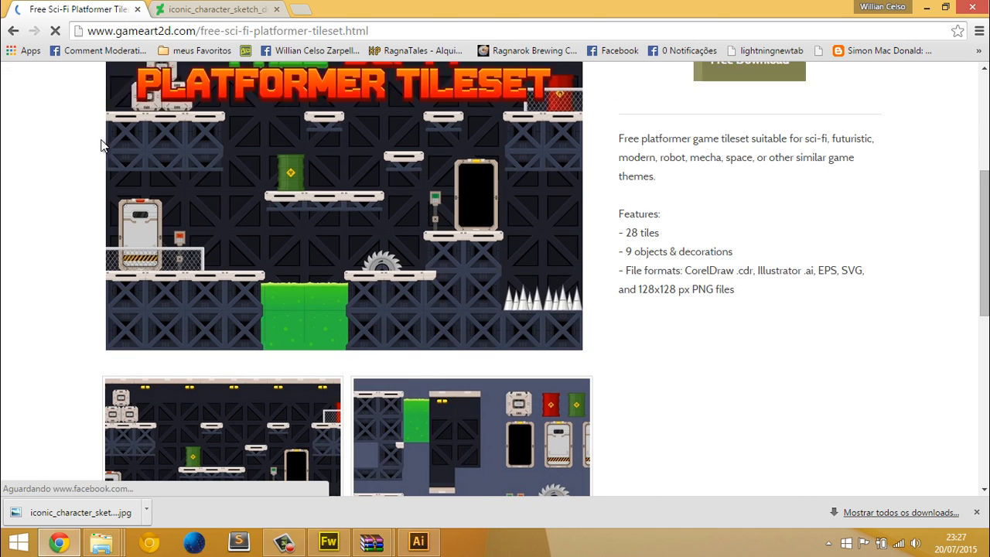
{"action": "double_click", "coordinate": [711, 269]}
{"action": "double_click", "coordinate": [758, 270]}
{"action": "double_click", "coordinate": [722, 271]}
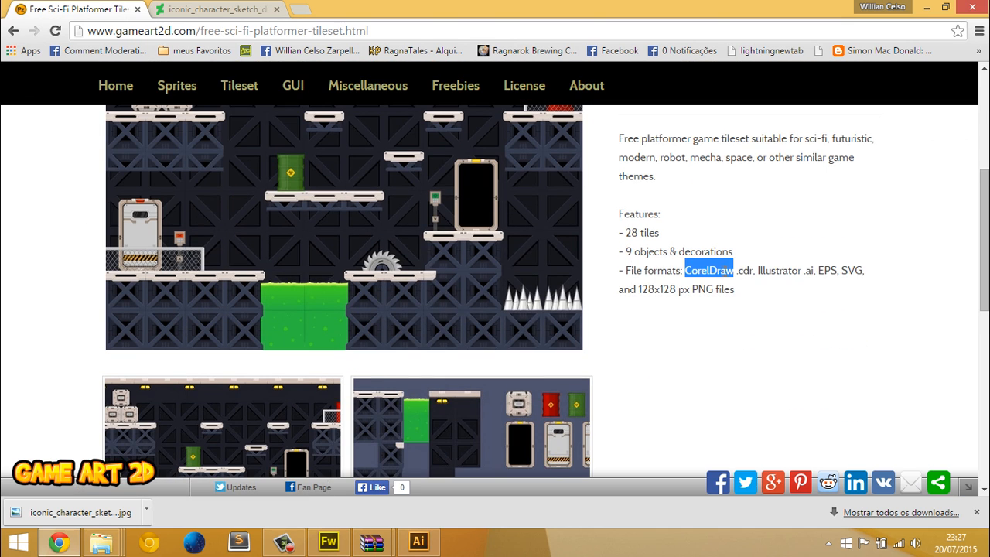
{"action": "double_click", "coordinate": [775, 270]}
{"action": "double_click", "coordinate": [830, 269]}
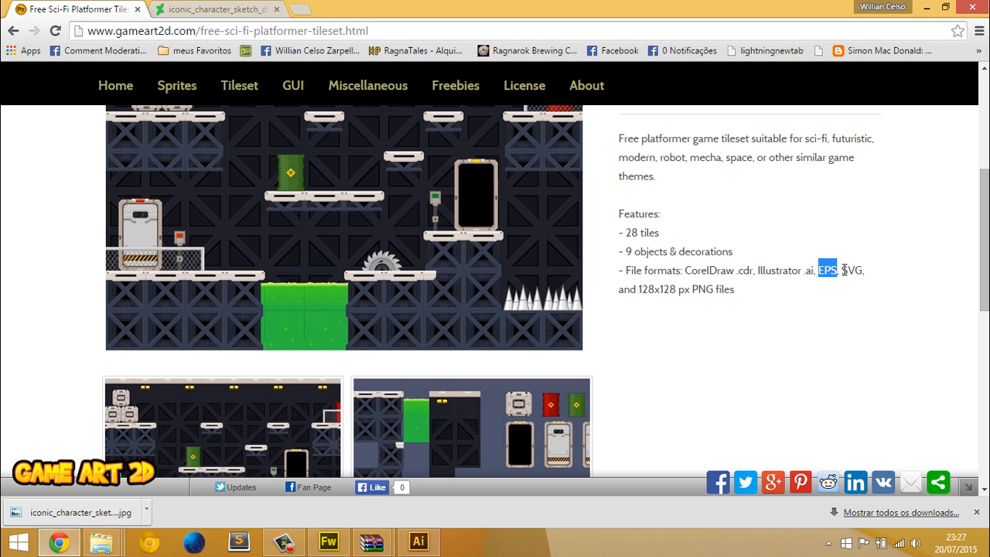
{"action": "left_click", "coordinate": [867, 276]}
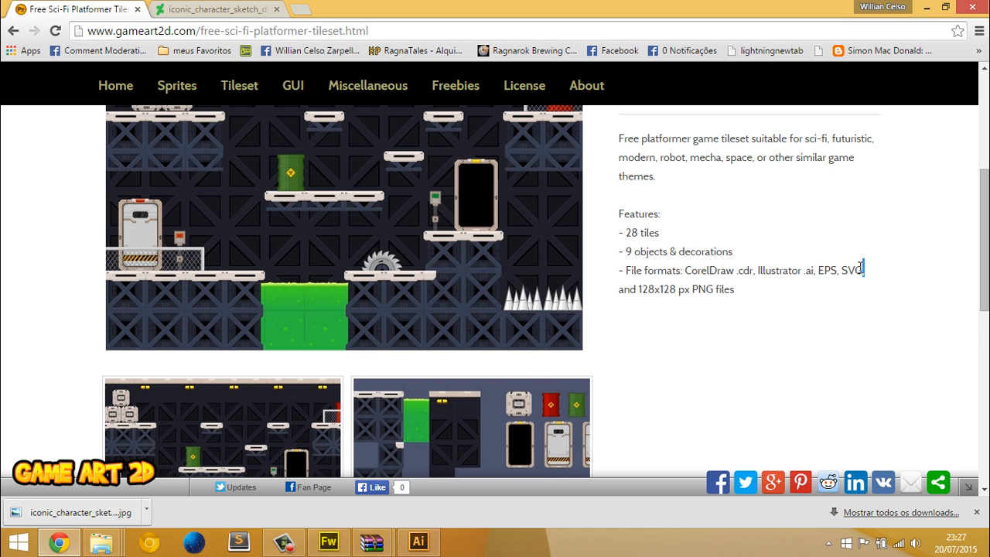
{"action": "scroll", "coordinate": [858, 269], "scroll_direction": "down", "scroll_amount": 1}
{"action": "double_click", "coordinate": [702, 200]}
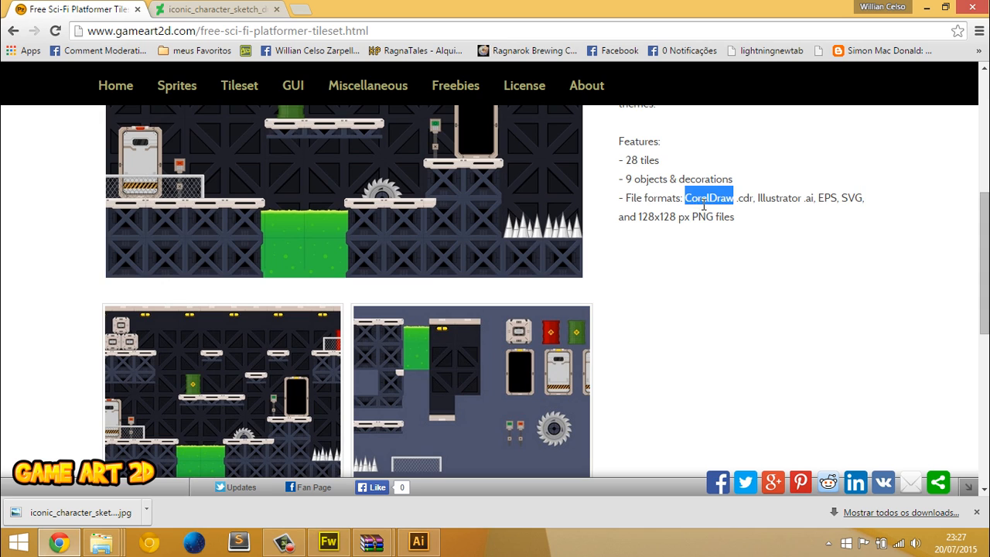
{"action": "double_click", "coordinate": [745, 198]}
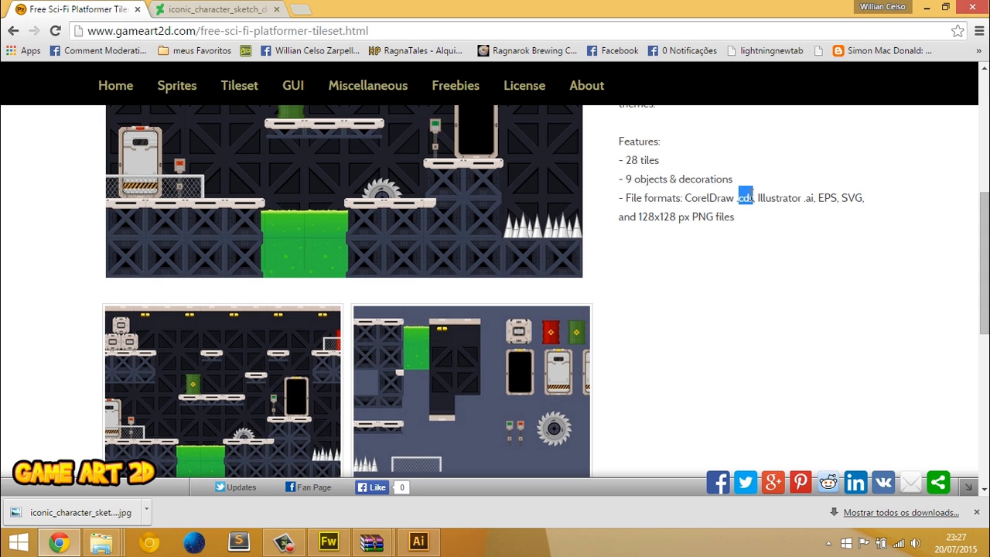
{"action": "double_click", "coordinate": [773, 199]}
{"action": "left_click", "coordinate": [817, 200]}
{"action": "double_click", "coordinate": [829, 199]}
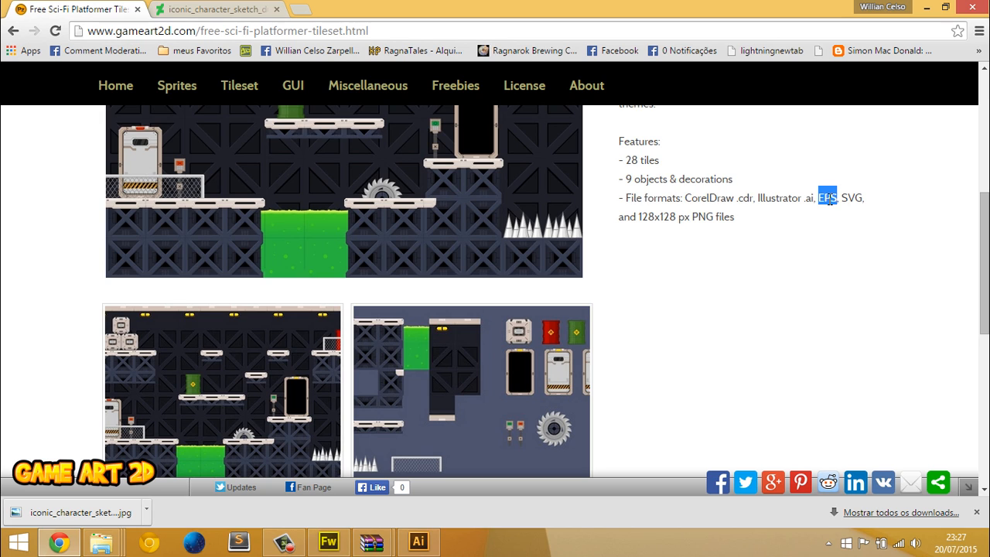
{"action": "double_click", "coordinate": [852, 197]}
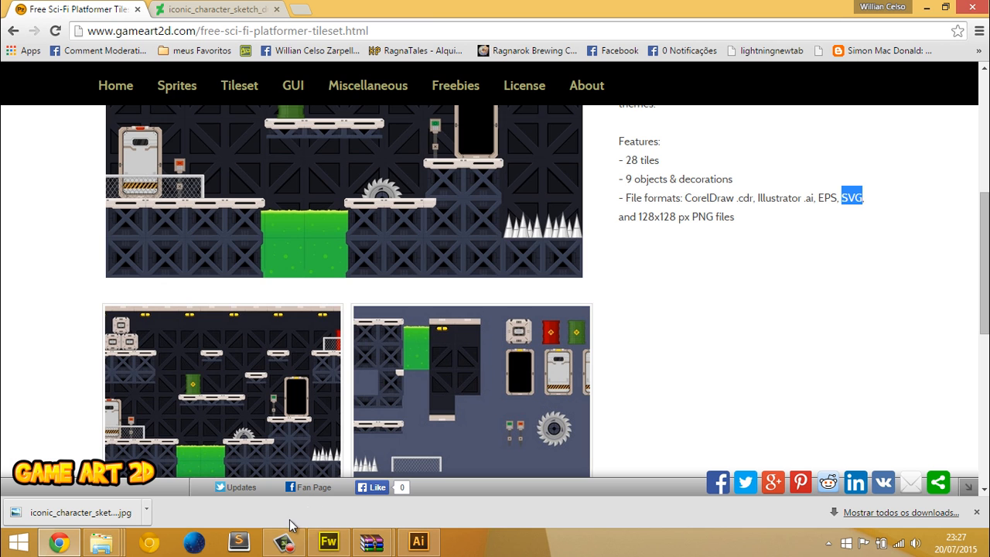
Switch back to Fireworks and examine the finished scene from end to end at different zoom levels
{"action": "left_click", "coordinate": [328, 542]}
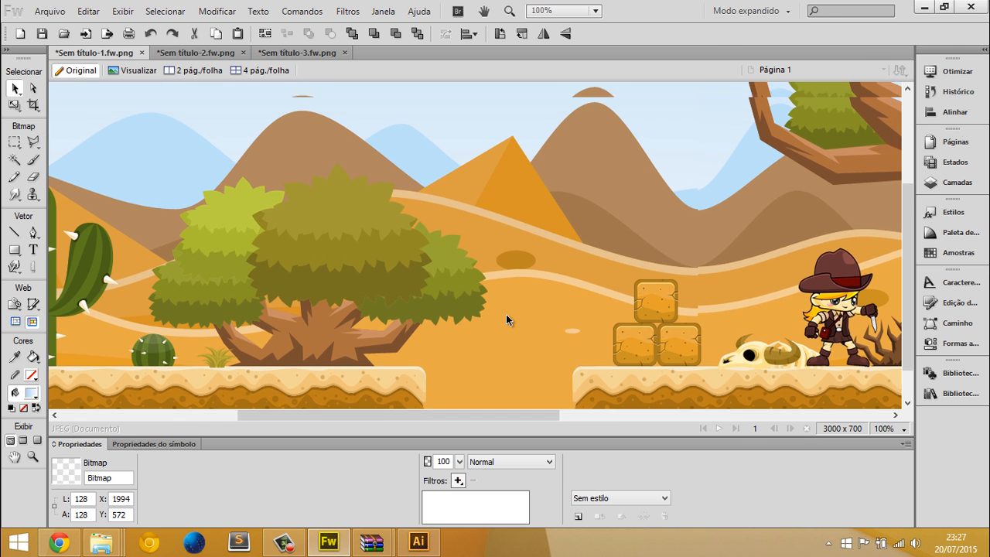
{"action": "scroll", "coordinate": [397, 287], "scroll_direction": "right", "scroll_amount": 10}
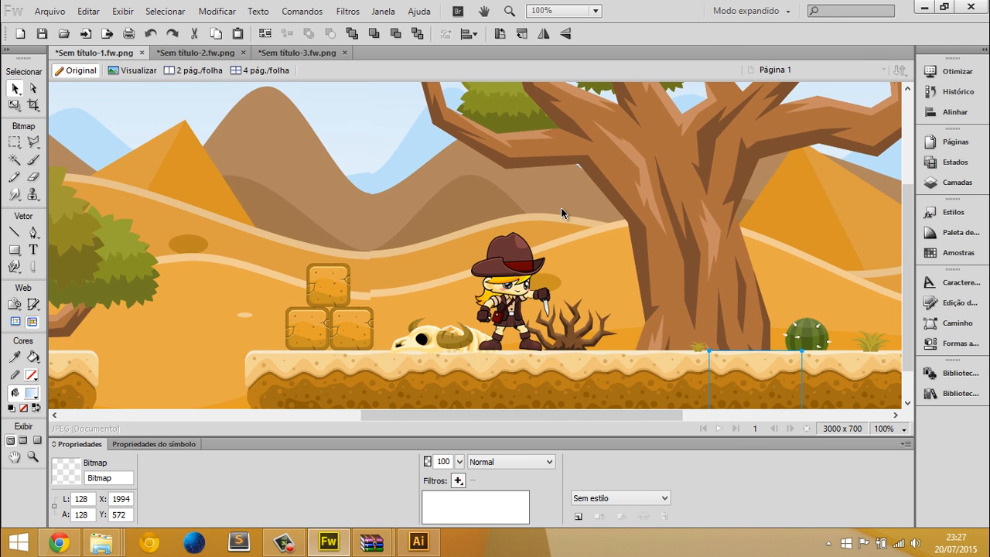
{"action": "scroll", "coordinate": [332, 300], "scroll_direction": "down", "scroll_amount": 2}
{"action": "key", "text": "ctrl+minus"}
{"action": "key", "text": "ctrl+minus"}
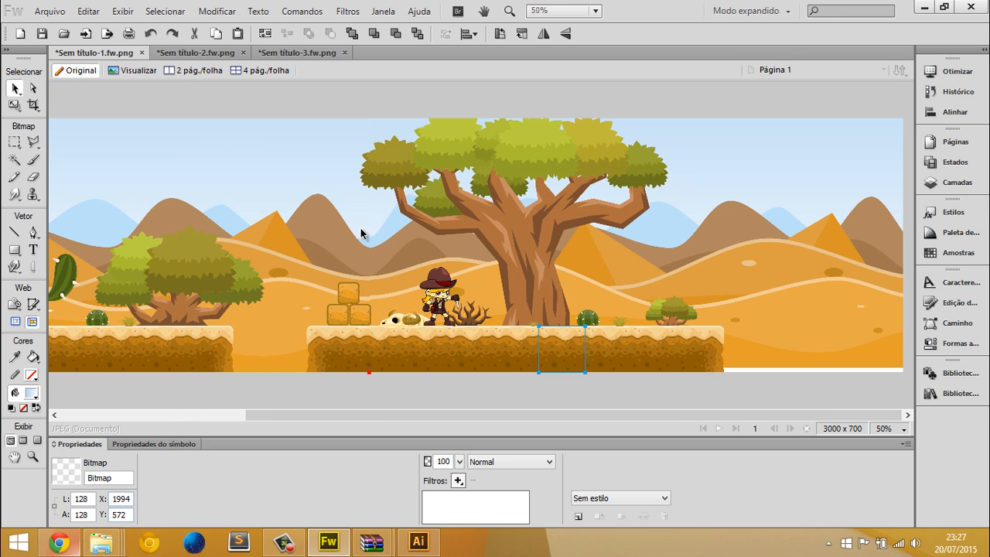
{"action": "middle_click", "coordinate": [357, 257]}
{"action": "key", "text": "ctrl+plus"}
{"action": "key", "text": "ctrl+plus"}
{"action": "middle_click", "coordinate": [645, 223]}
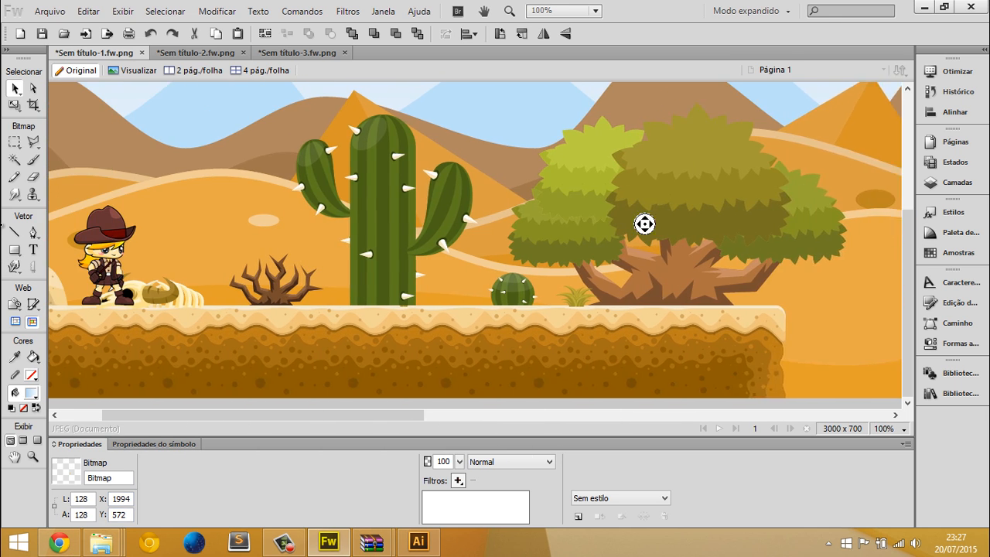
{"action": "middle_click", "coordinate": [8, 297]}
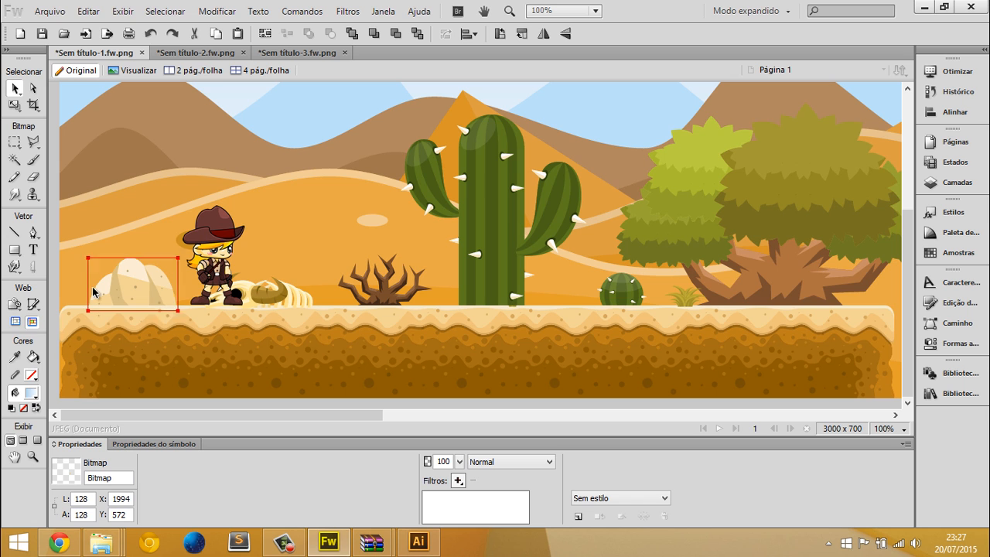
{"action": "key", "text": "ctrl+minus"}
Export the current page to the desktop as Sem título-1.jpg, images only
{"action": "left_click", "coordinate": [49, 10]}
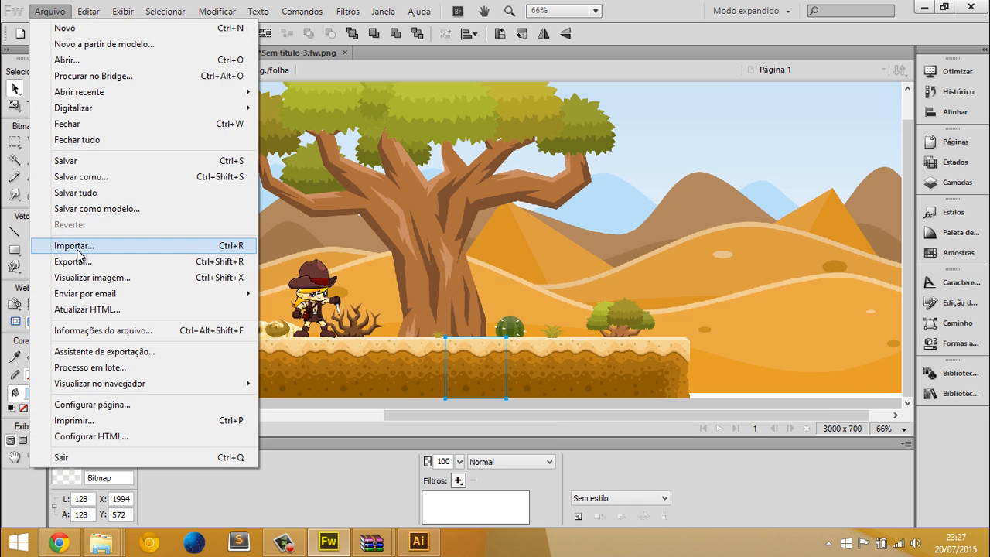
{"action": "left_click", "coordinate": [80, 260]}
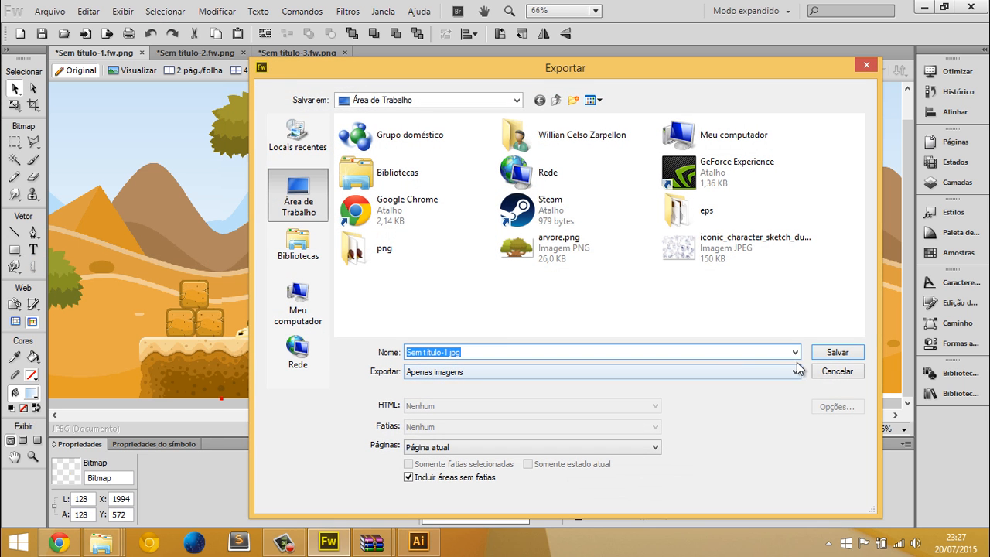
{"action": "left_click", "coordinate": [827, 354]}
Open Sem título-1.jpg from the desktop in the photo viewer and inspect it at actual size
{"action": "key", "text": "super+f"}
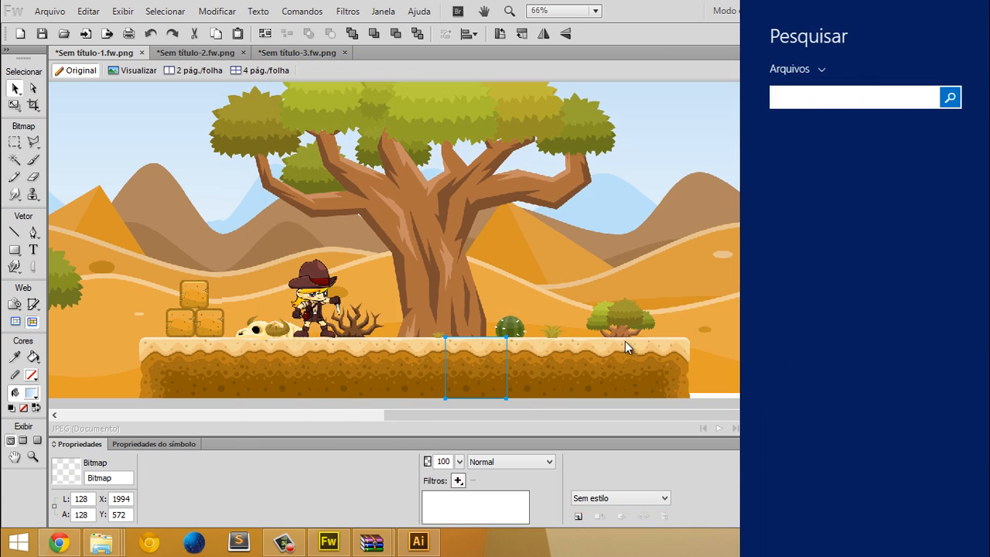
{"action": "key", "text": "super+d"}
{"action": "key", "text": "Menu"}
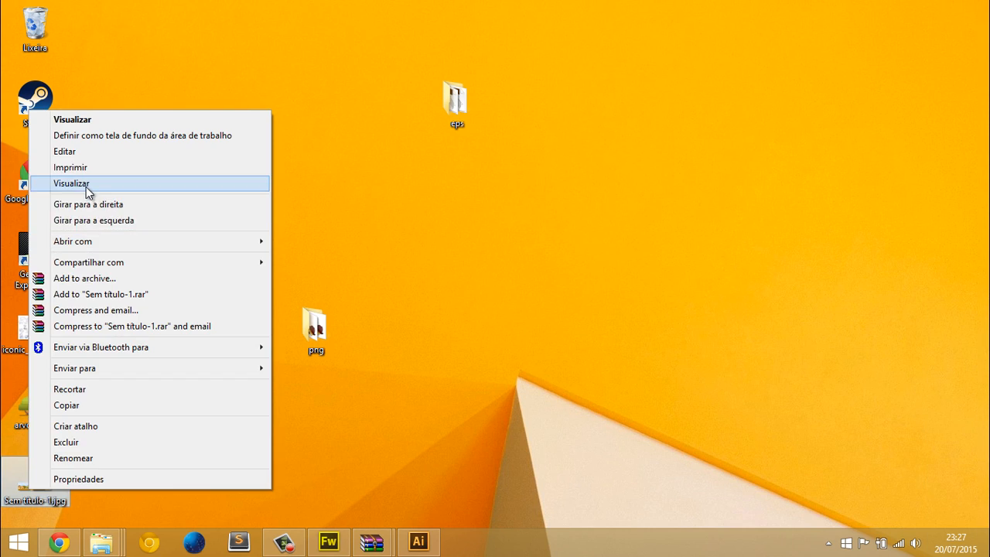
{"action": "left_click", "coordinate": [86, 191]}
{"action": "scroll", "coordinate": [385, 337], "scroll_direction": "down", "scroll_amount": 5}
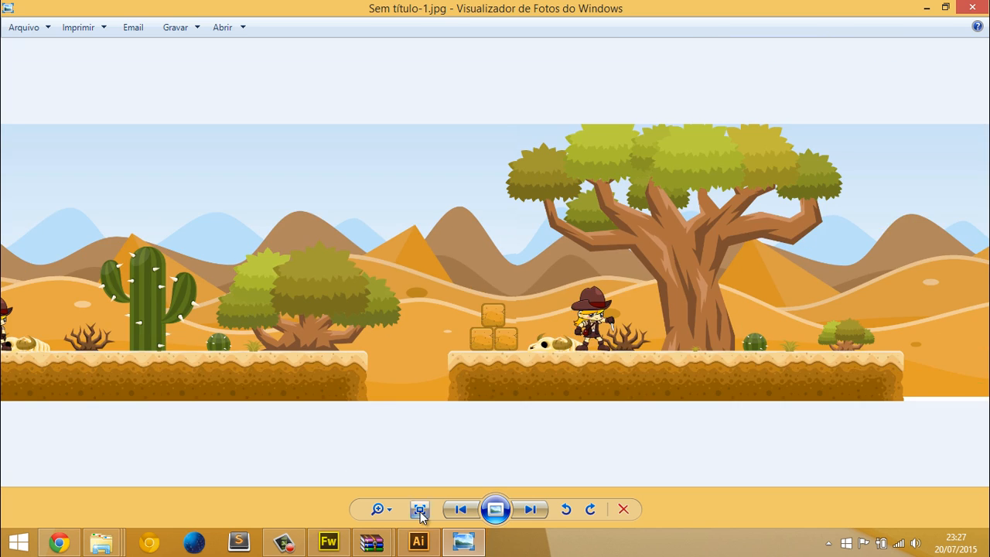
{"action": "left_click", "coordinate": [419, 511]}
{"action": "left_click", "coordinate": [419, 510]}
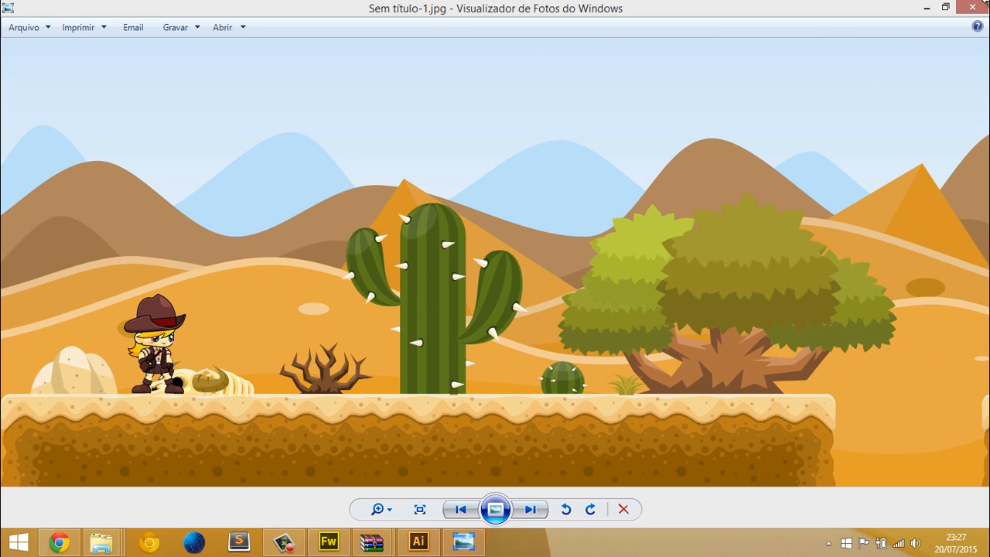
Close the photo viewer, switch back to Fireworks and look over the desert scene from side to side
{"action": "left_click", "coordinate": [972, 7]}
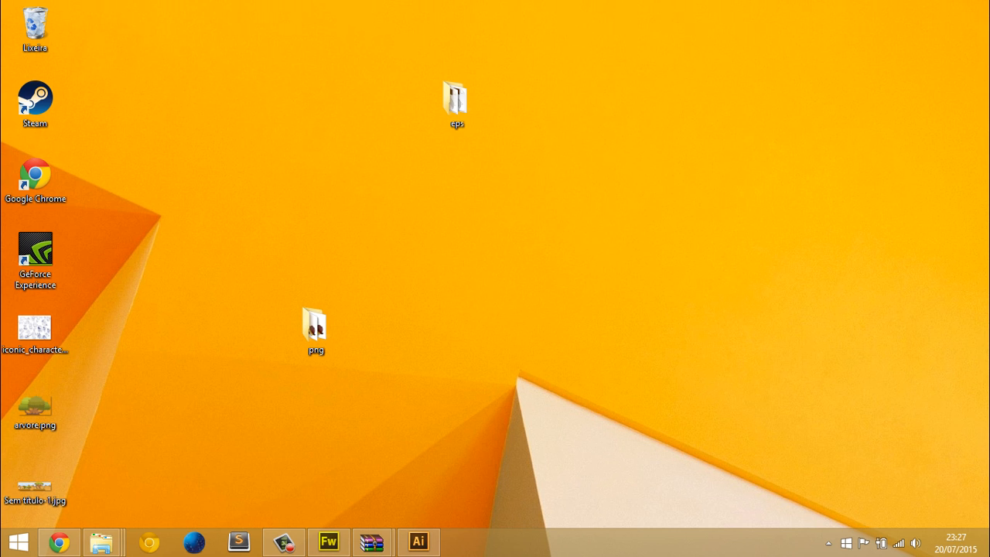
{"action": "left_click", "coordinate": [419, 542]}
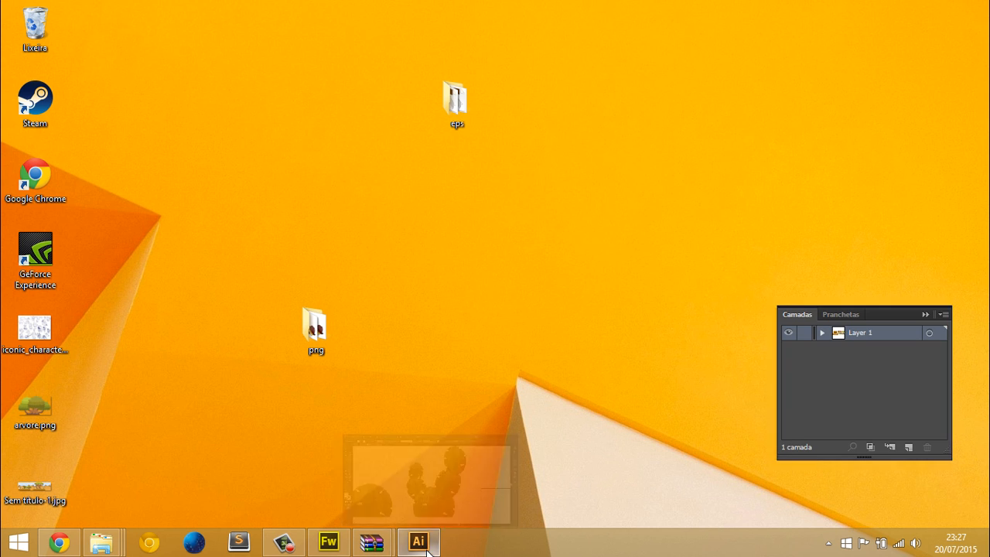
{"action": "left_click", "coordinate": [324, 543]}
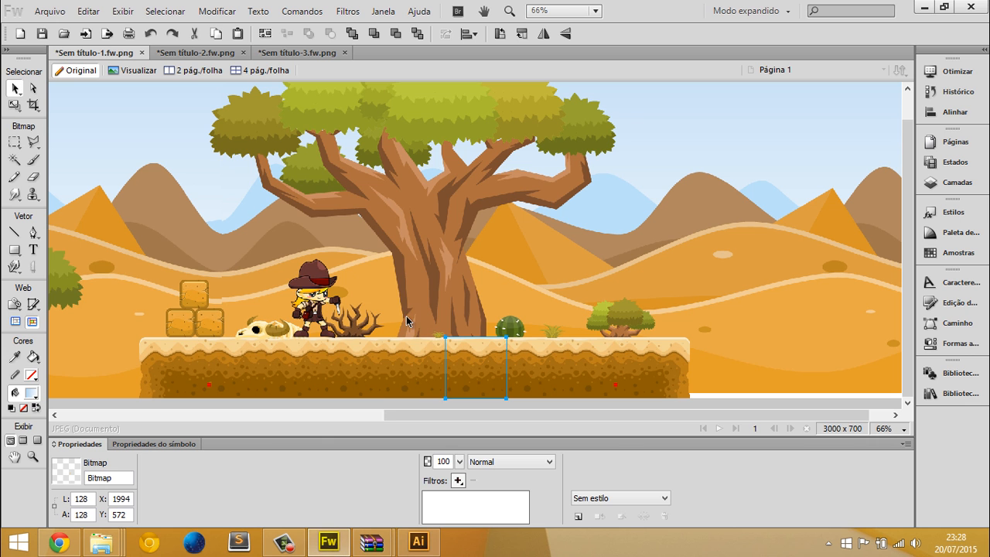
{"action": "left_click_drag", "start_coordinate": [520, 204], "coordinate": [3, 144]}
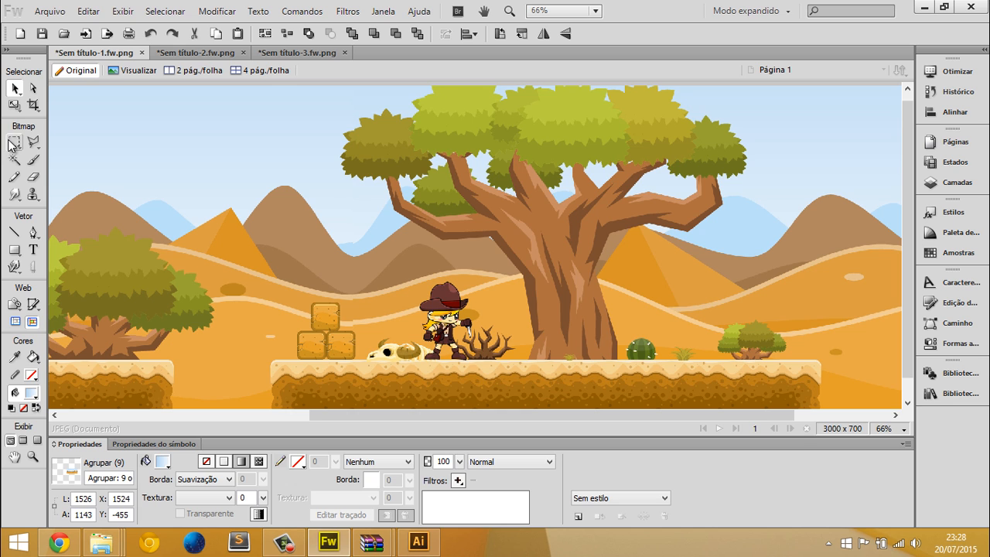
{"action": "left_click_drag", "start_coordinate": [164, 277], "coordinate": [518, 323]}
{"action": "left_click_drag", "start_coordinate": [218, 258], "coordinate": [58, 274]}
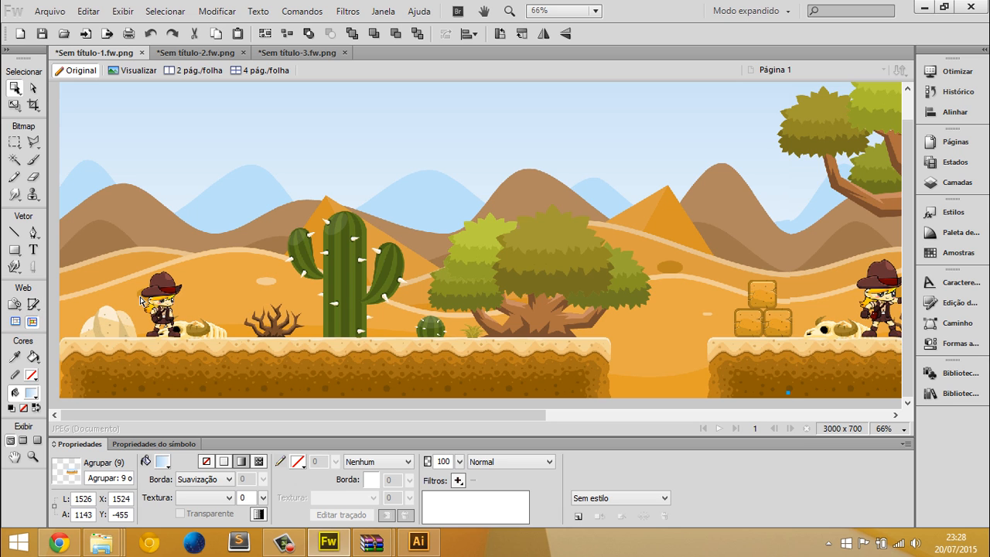
Try moving the desert background group away from its place and undo the move
{"action": "left_click", "coordinate": [188, 359]}
{"action": "left_click_drag", "start_coordinate": [182, 230], "coordinate": [309, 152]}
{"action": "key", "text": "ctrl+z"}
Display the layer list and look through the separate objects that make up the scene
{"action": "key", "text": "ctrl+minus"}
{"action": "key", "text": "ctrl+minus"}
{"action": "left_click", "coordinate": [271, 215]}
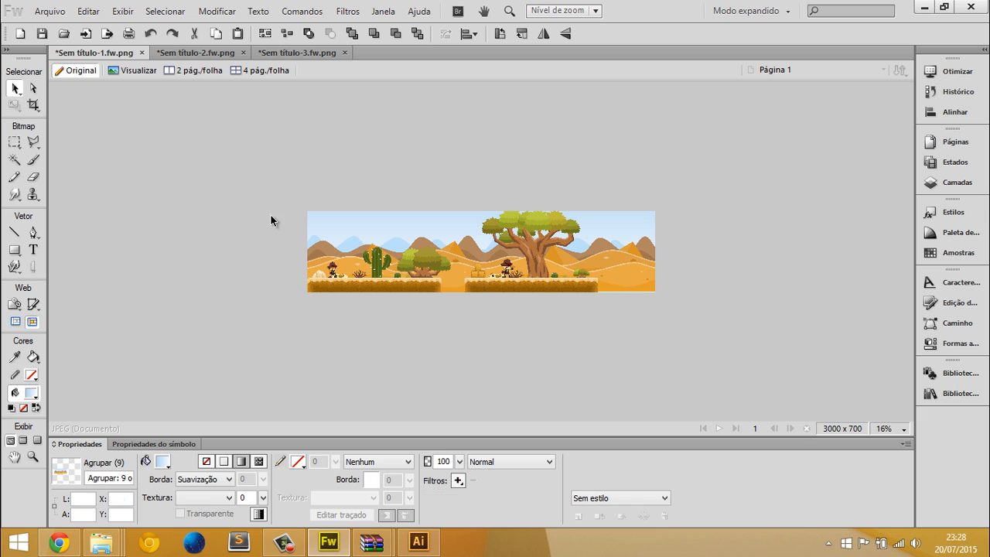
{"action": "scroll", "coordinate": [522, 290], "scroll_direction": "up", "scroll_amount": 3}
{"action": "scroll", "coordinate": [522, 290], "scroll_direction": "down", "scroll_amount": 2}
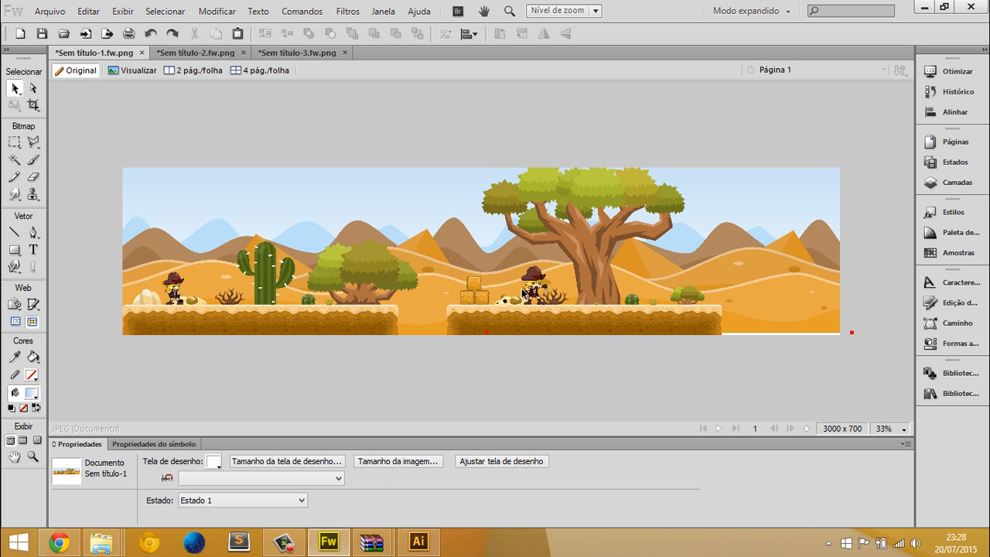
{"action": "key", "text": "F5"}
{"action": "left_click", "coordinate": [935, 186]}
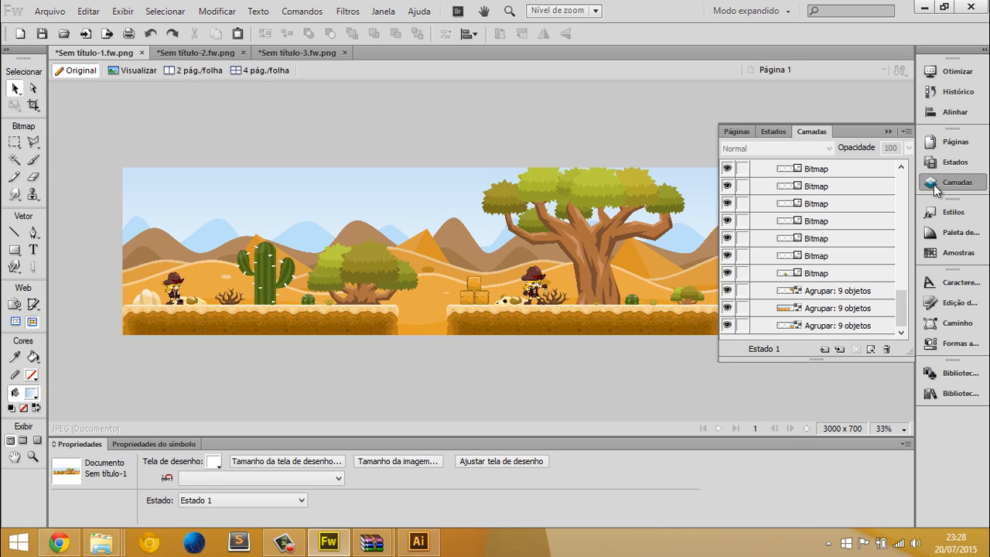
{"action": "scroll", "coordinate": [829, 231], "scroll_direction": "up", "scroll_amount": 3}
{"action": "scroll", "coordinate": [461, 224], "scroll_direction": "down", "scroll_amount": 2}
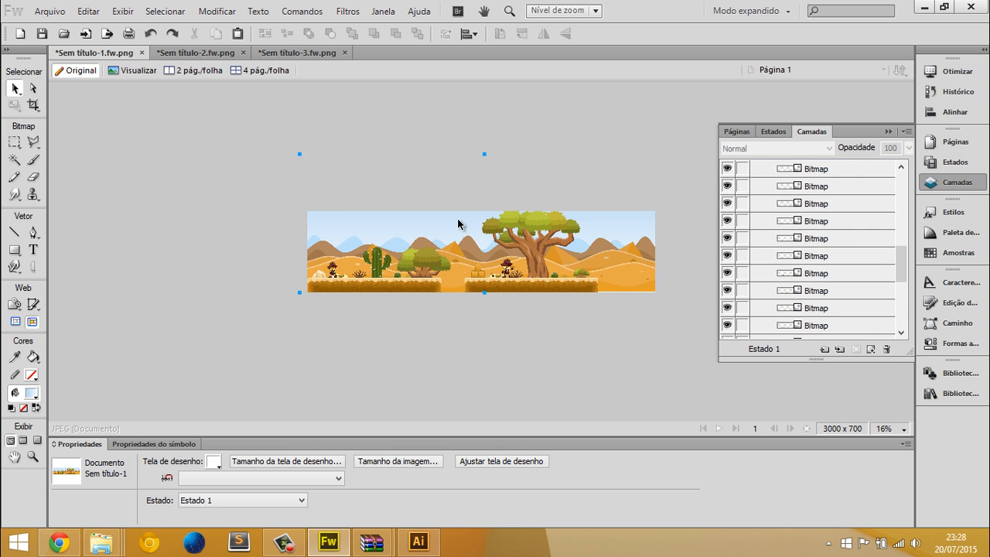
Select all the objects of the desert scene and group them
{"action": "left_click_drag", "start_coordinate": [173, 147], "coordinate": [613, 333]}
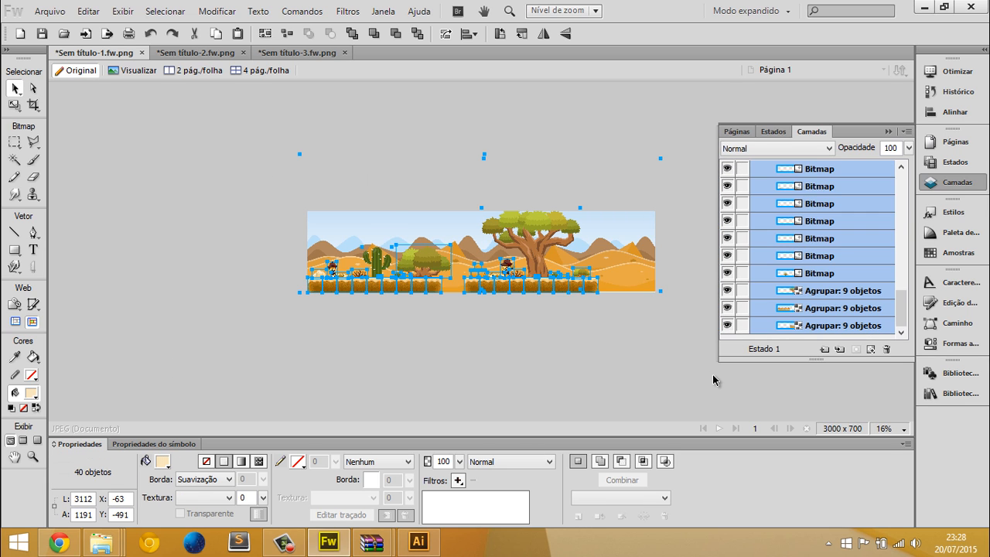
{"action": "key", "text": "ctrl+g"}
{"action": "key", "text": "ctrl+1"}
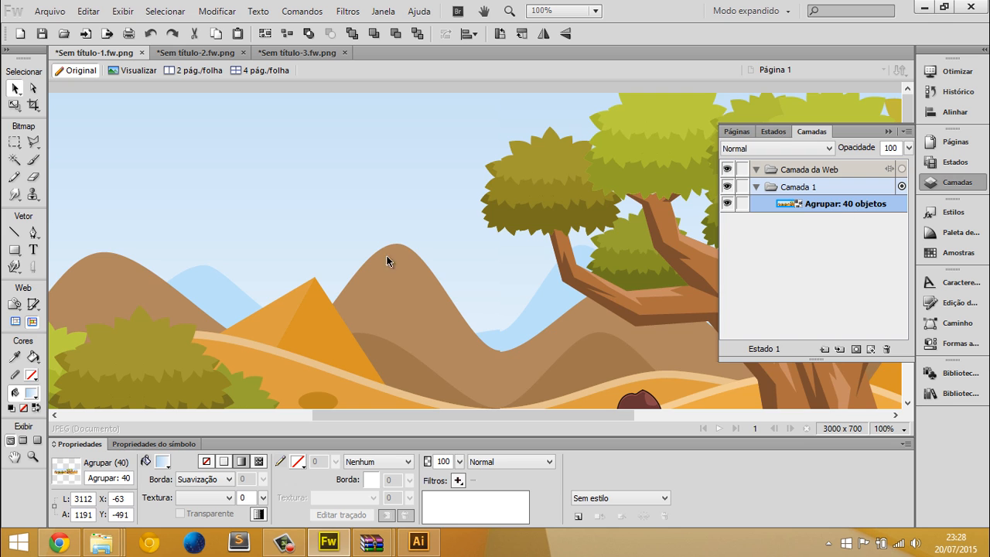
Try flattening the grouped scene with Nivelar seleção and undo it
{"action": "scroll", "coordinate": [394, 255], "scroll_direction": "down", "scroll_amount": 3}
{"action": "scroll", "coordinate": [418, 240], "scroll_direction": "left", "scroll_amount": 5}
{"action": "left_click", "coordinate": [217, 11]}
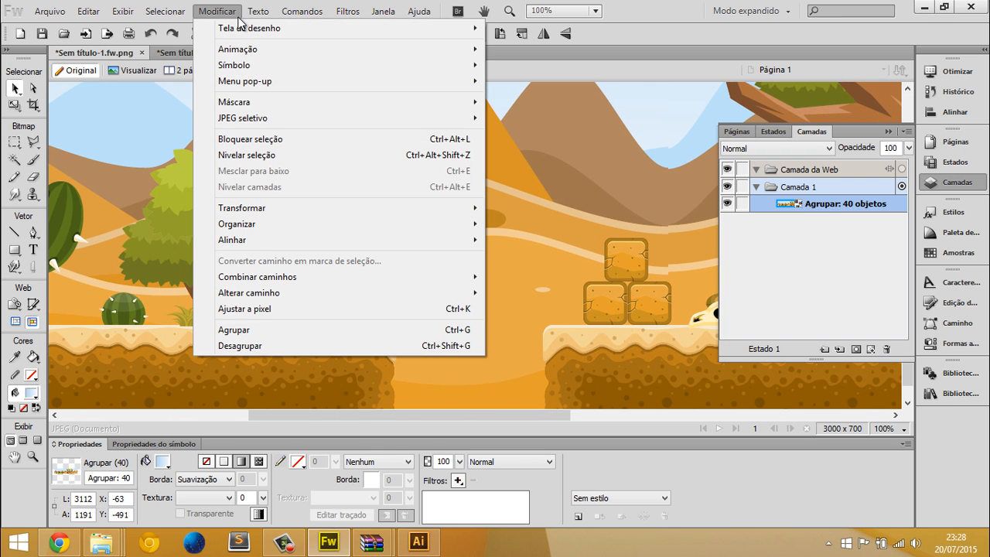
{"action": "mouse_move", "coordinate": [266, 14]}
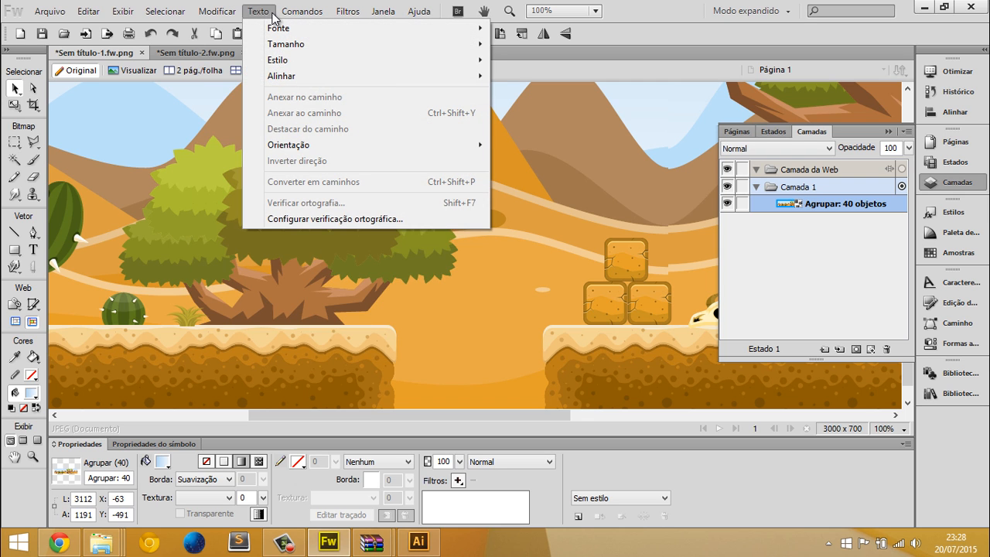
{"action": "mouse_move", "coordinate": [309, 17]}
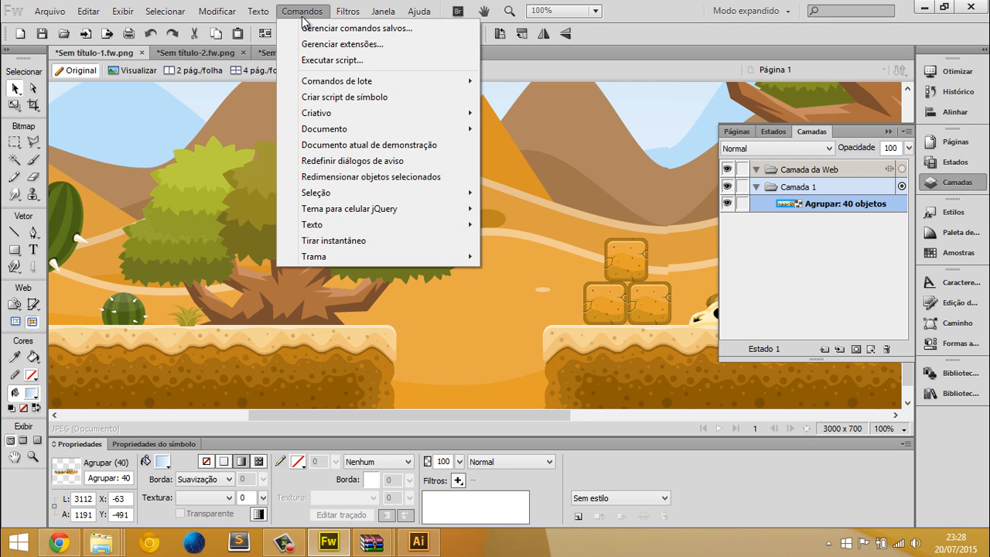
{"action": "mouse_move", "coordinate": [179, 14]}
{"action": "mouse_move", "coordinate": [215, 12]}
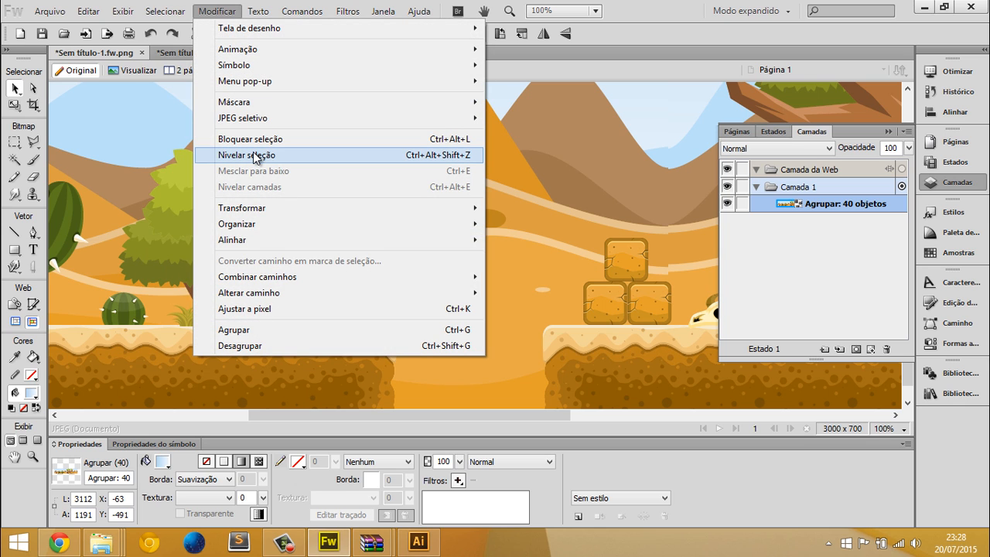
{"action": "mouse_move", "coordinate": [296, 214]}
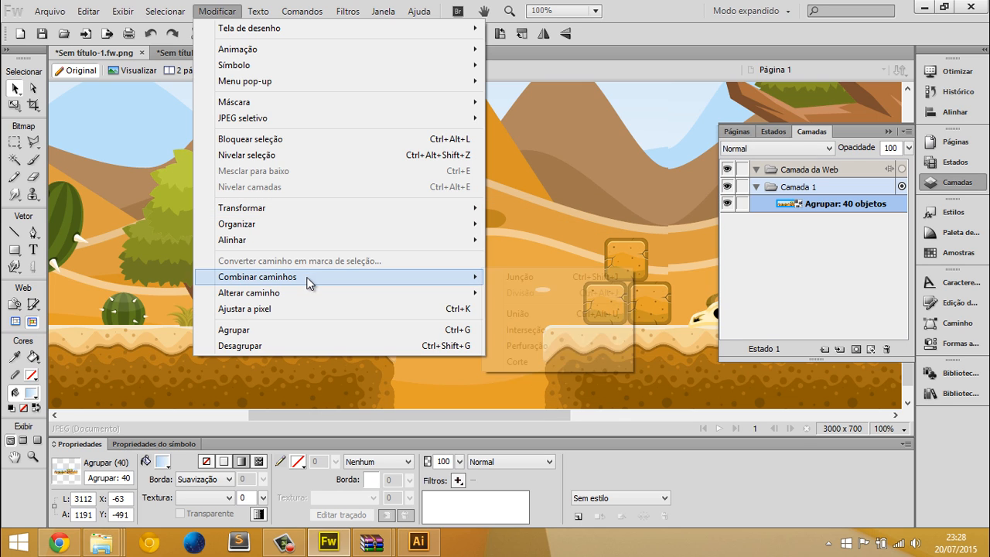
{"action": "mouse_move", "coordinate": [313, 276]}
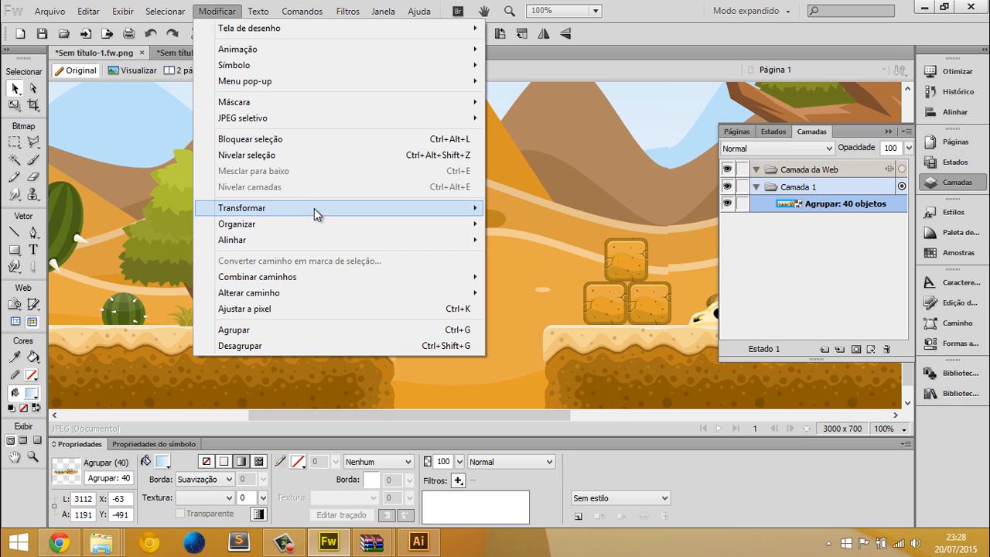
{"action": "left_click", "coordinate": [327, 159]}
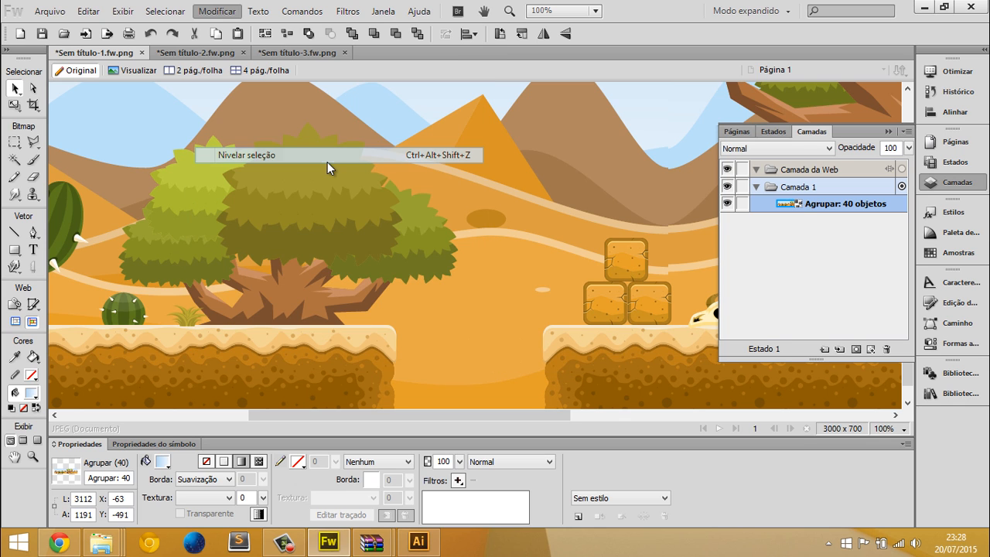
{"action": "scroll", "coordinate": [464, 243], "scroll_direction": "up", "scroll_amount": 3}
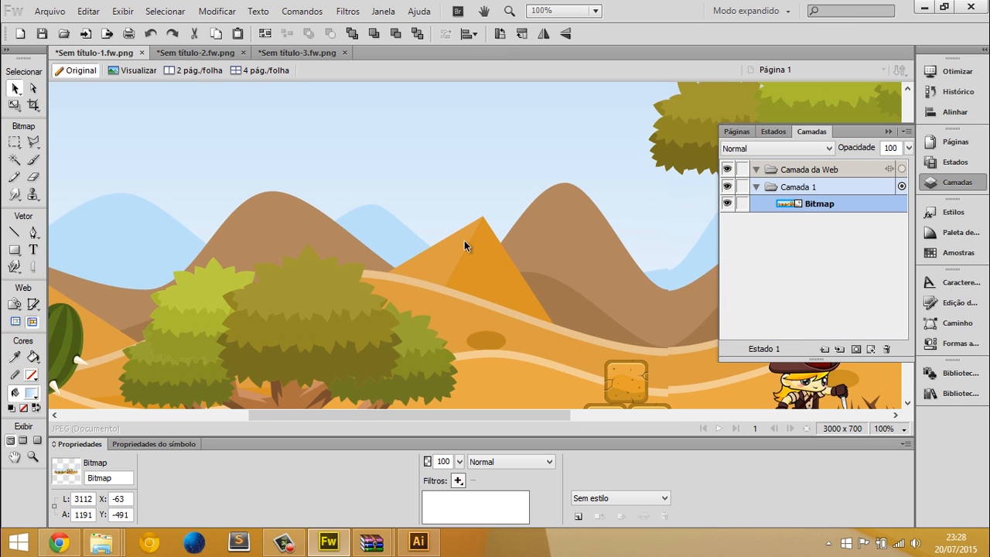
{"action": "key", "text": "ctrl+z"}
Flatten the scene group into a single bitmap with Nivelar seleção
{"action": "left_click", "coordinate": [217, 11]}
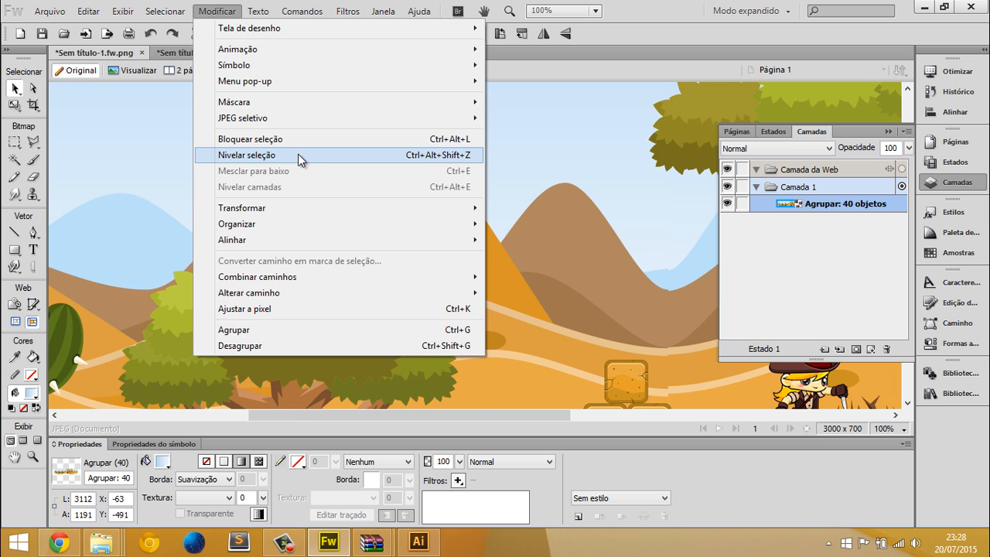
{"action": "left_click", "coordinate": [286, 155]}
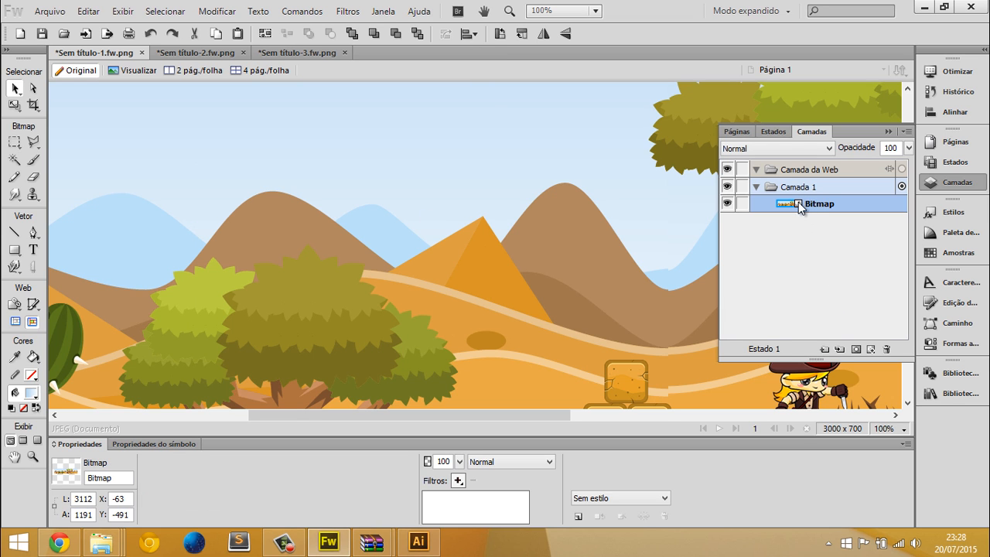
{"action": "key", "text": "ctrl+0"}
Try moving the flattened scene bitmap twice, undoing each move
{"action": "left_click_drag", "start_coordinate": [408, 292], "coordinate": [512, 373]}
{"action": "key", "text": "ctrl+z"}
{"action": "left_click_drag", "start_coordinate": [464, 269], "coordinate": [613, 299]}
{"action": "key", "text": "ctrl+z"}
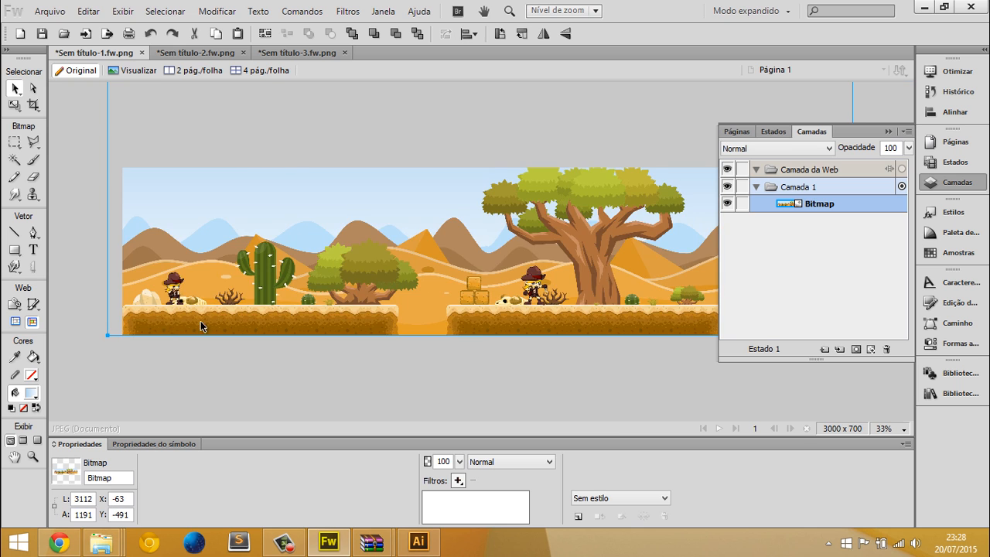
Draw a slice about 308 × 251 px around the character beside the pale rocks with Ferramenta Fatia
{"action": "key", "text": "ctrl+equal"}
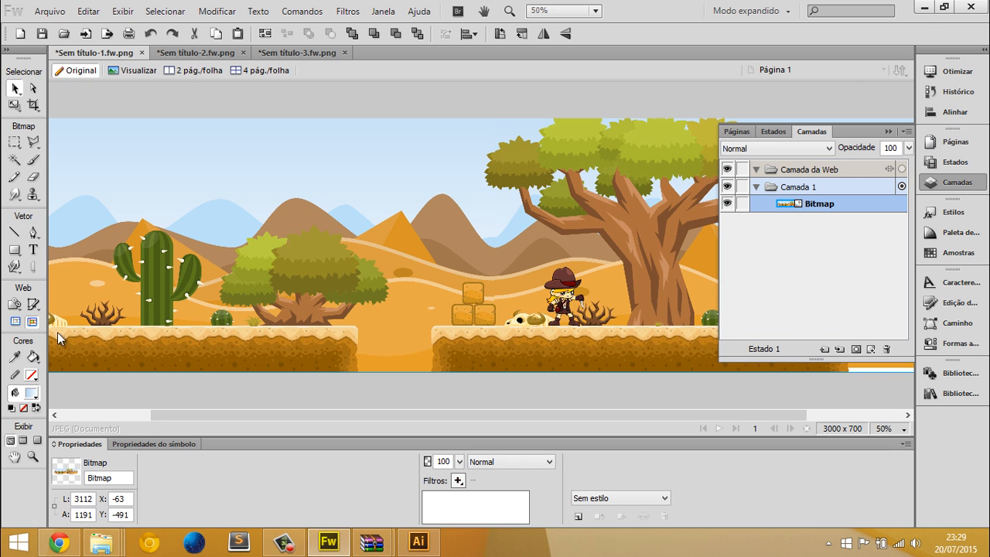
{"action": "scroll", "coordinate": [290, 304], "scroll_direction": "down", "scroll_amount": 3}
{"action": "scroll", "coordinate": [291, 304], "scroll_direction": "up", "scroll_amount": 5}
{"action": "left_click_drag", "start_coordinate": [354, 246], "coordinate": [718, 73]}
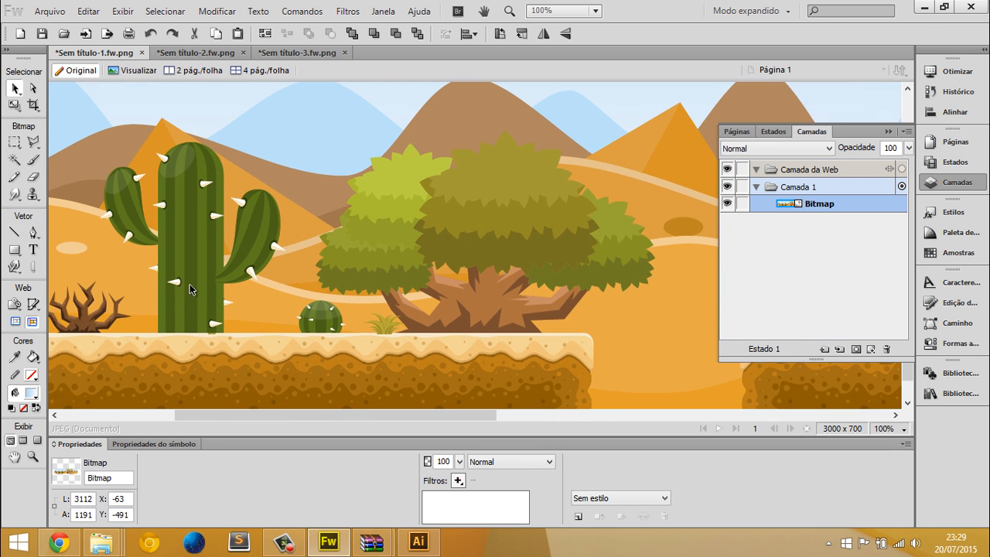
{"action": "scroll", "coordinate": [418, 307], "scroll_direction": "left", "scroll_amount": 5}
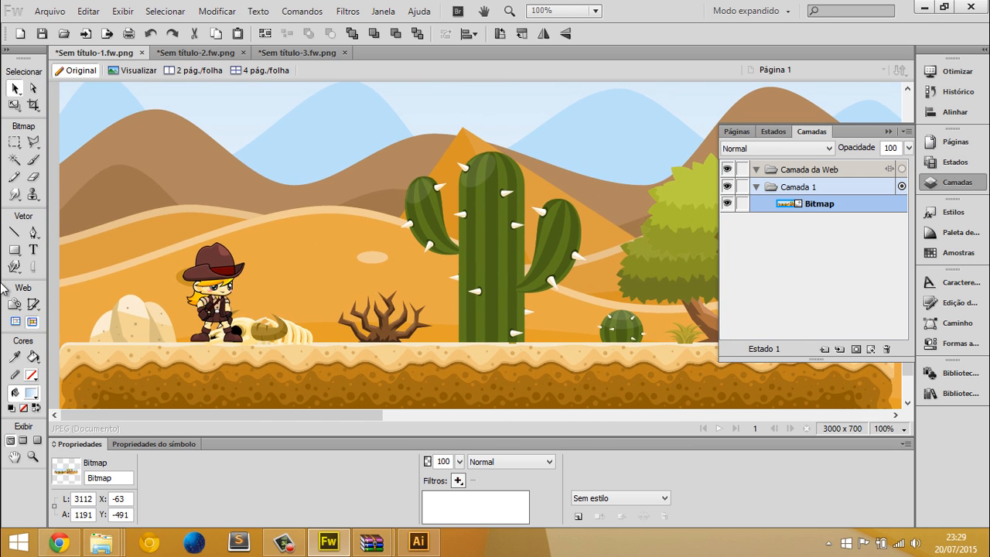
{"action": "left_click", "coordinate": [33, 305]}
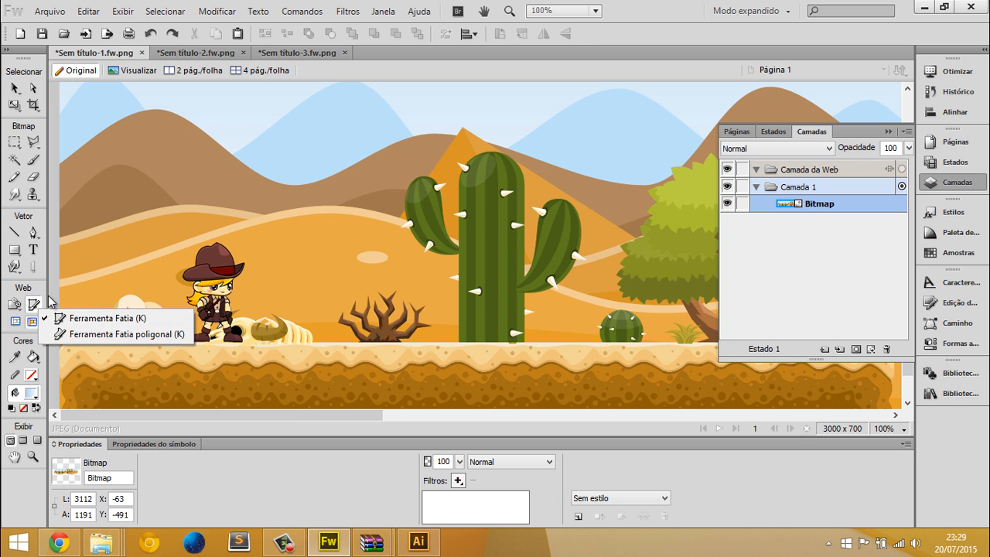
{"action": "left_click", "coordinate": [96, 319]}
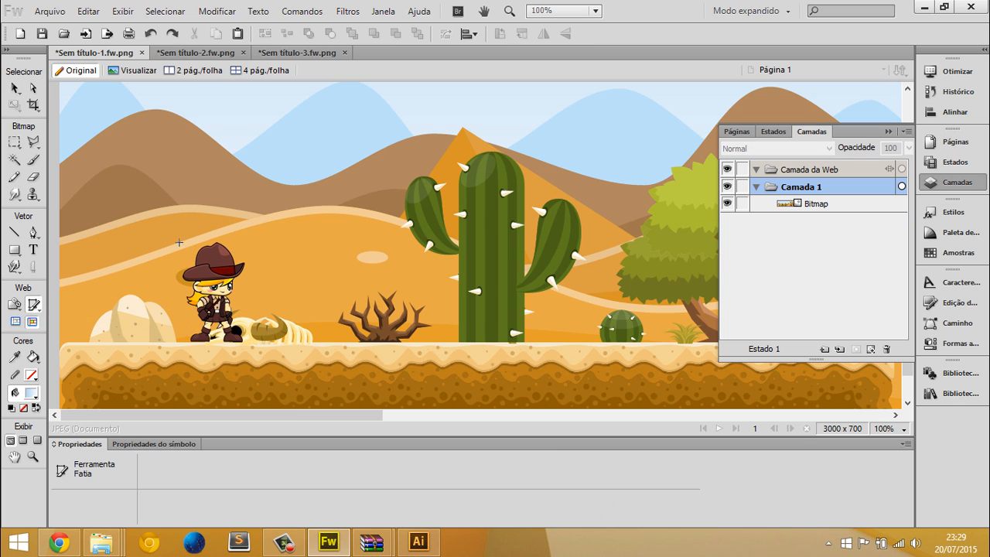
{"action": "left_click_drag", "start_coordinate": [130, 211], "coordinate": [354, 392]}
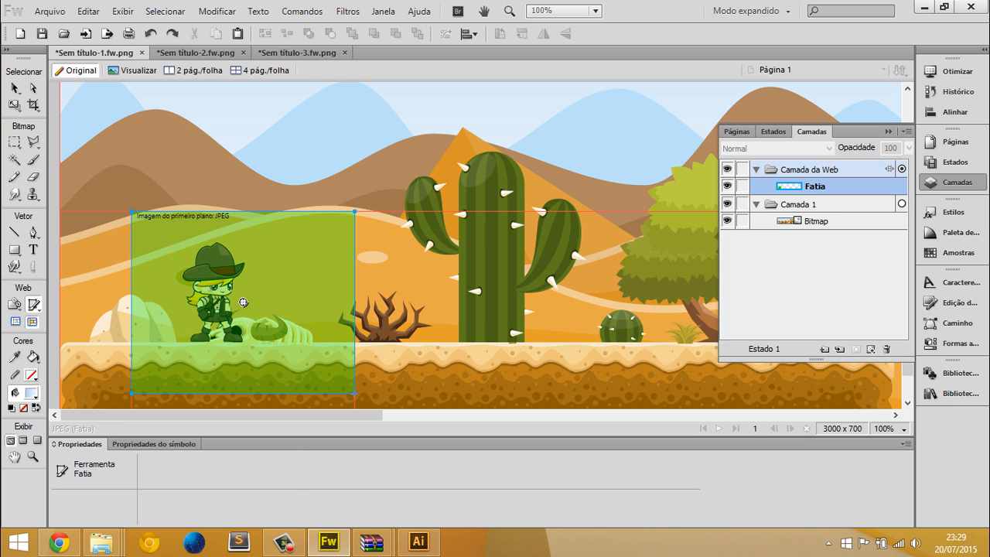
Export the selected slice to the desktop as teste, images only
{"action": "right_click", "coordinate": [202, 257]}
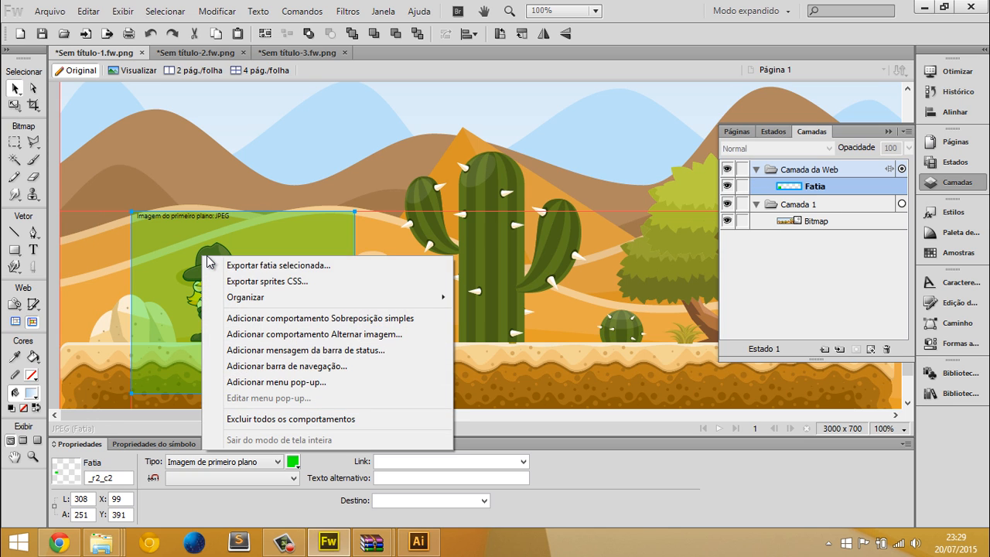
{"action": "left_click", "coordinate": [272, 268]}
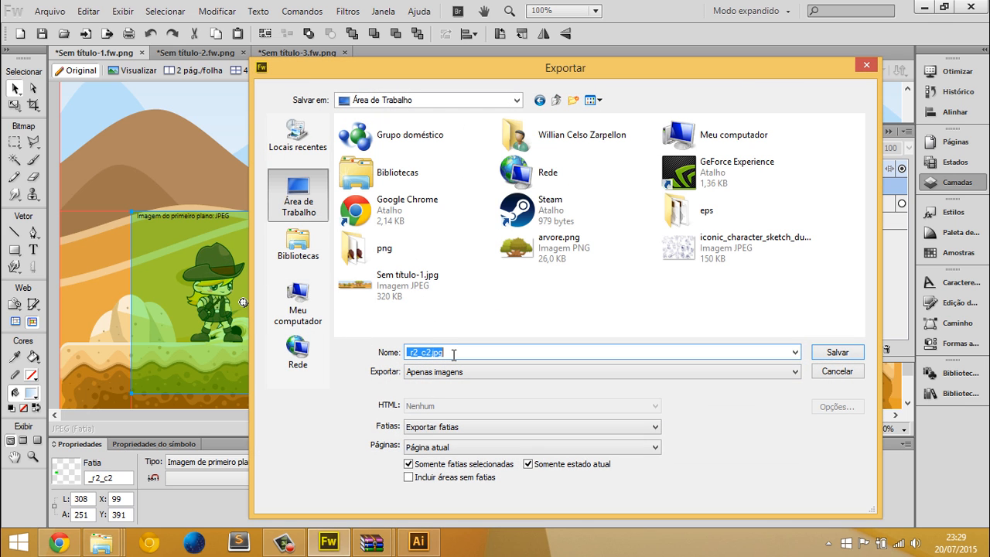
{"action": "type", "text": "teste"}
{"action": "left_click", "coordinate": [436, 372]}
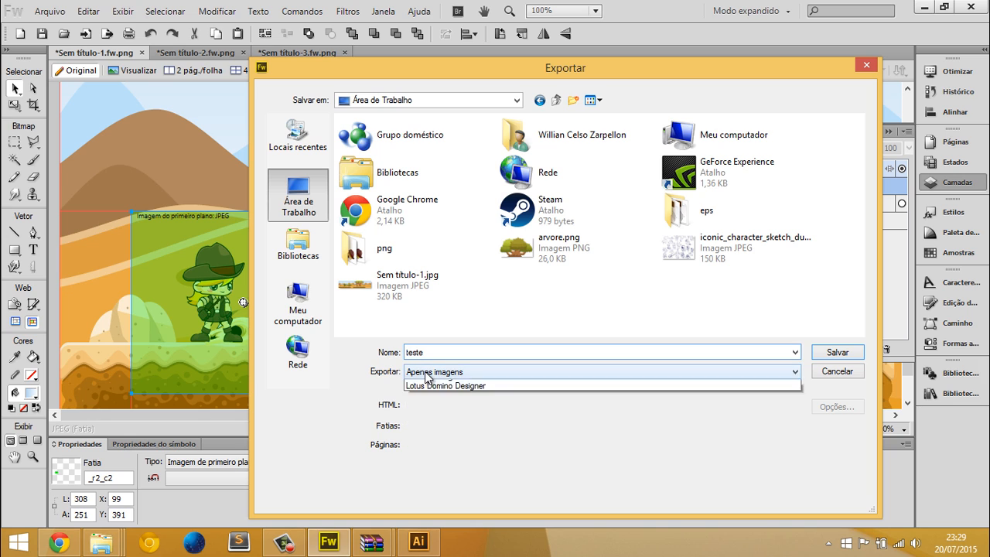
{"action": "left_click", "coordinate": [437, 373]}
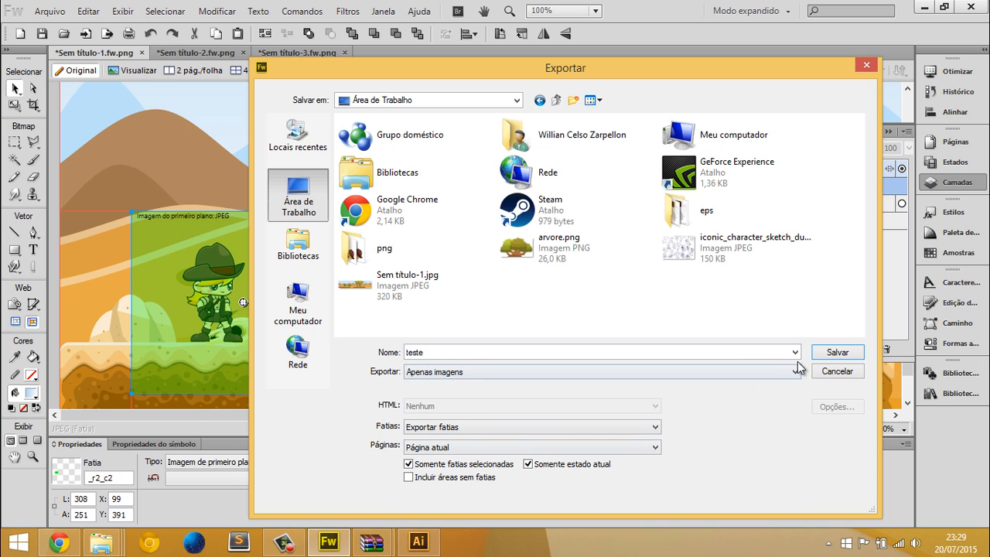
{"action": "left_click", "coordinate": [835, 352]}
{"action": "key", "text": "k"}
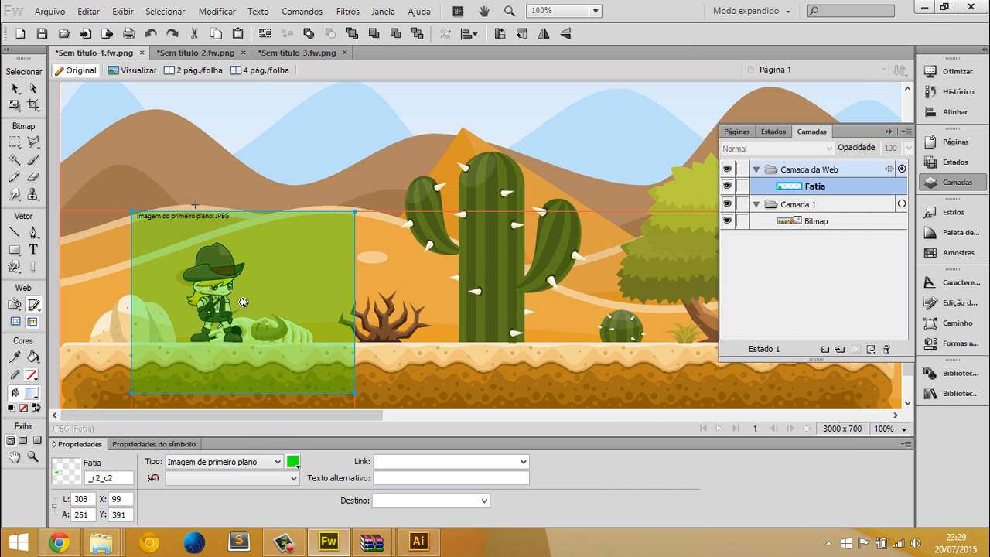
Open teste.jpg from the desktop in the photo viewer to check the exported slice
{"action": "key", "text": "super+d"}
{"action": "right_click", "coordinate": [97, 16]}
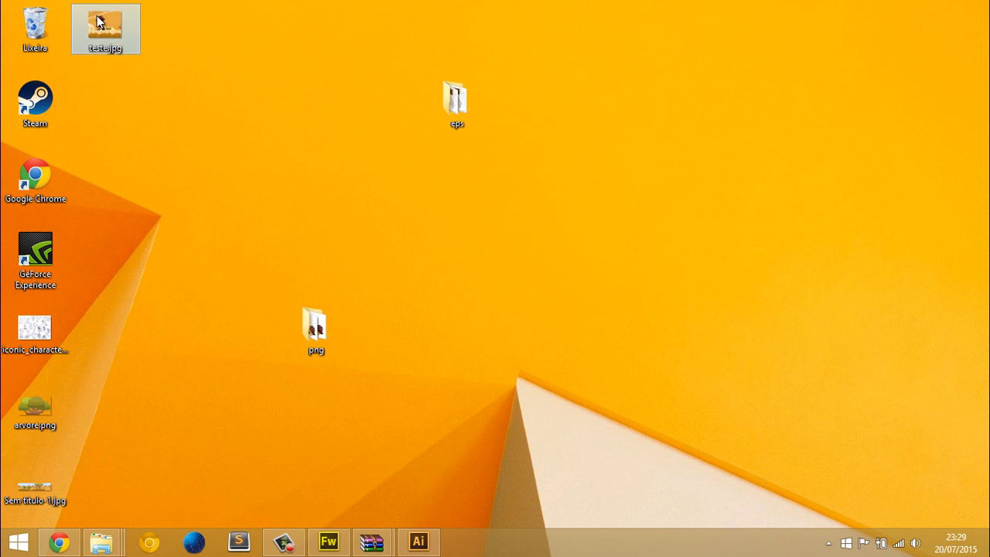
{"action": "left_click", "coordinate": [140, 89]}
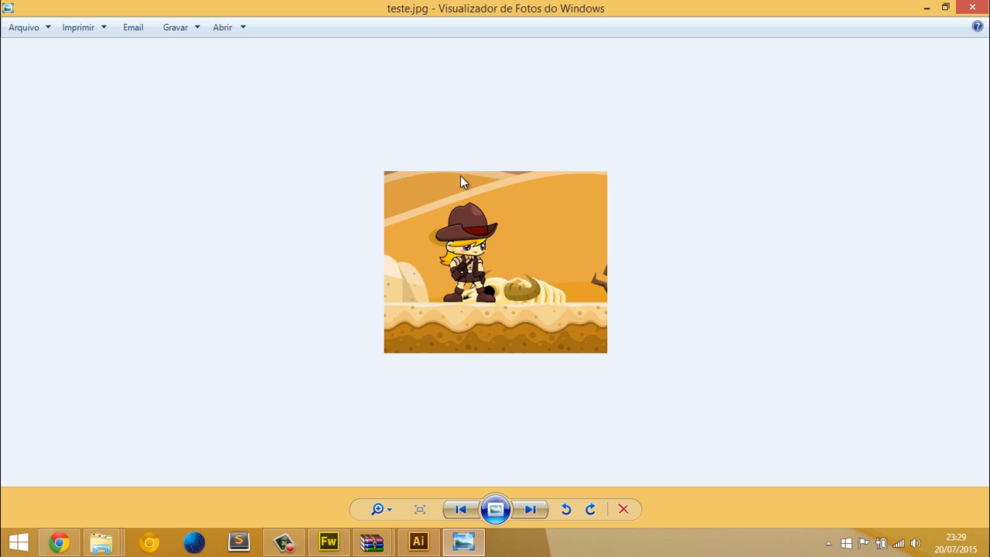
Switch back to Fireworks, delete the slice around the character and collapse the layers display
{"action": "left_click", "coordinate": [329, 541]}
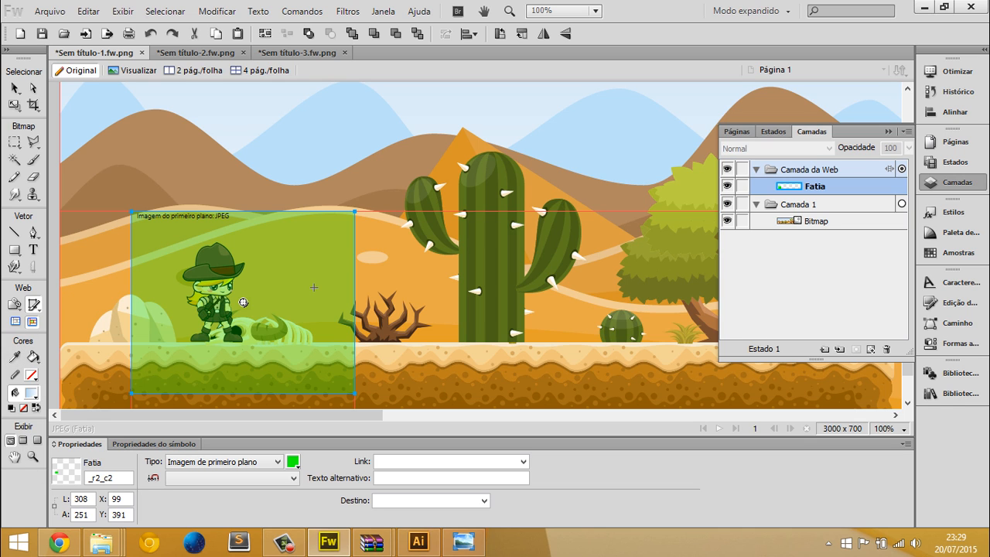
{"action": "key", "text": "v"}
{"action": "key", "text": "Delete"}
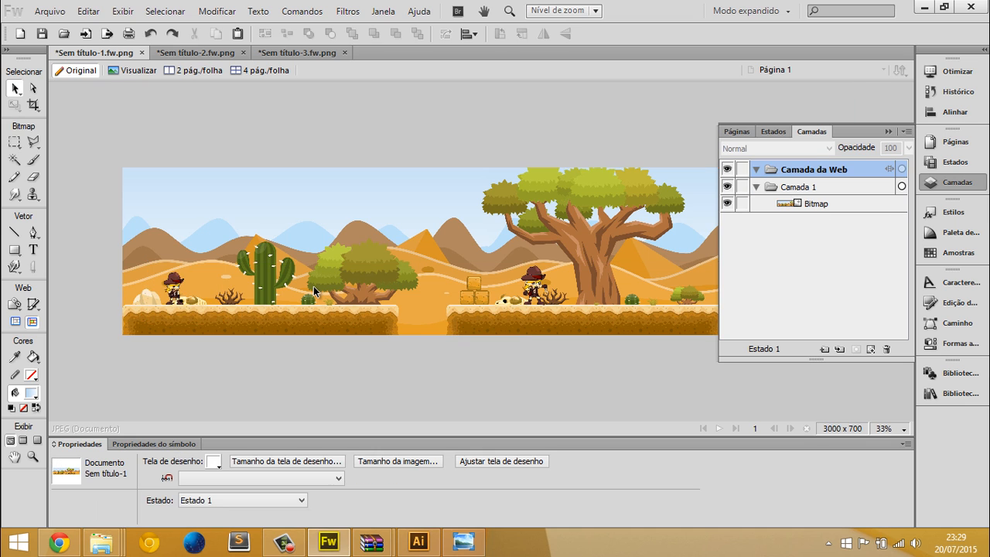
{"action": "left_click", "coordinate": [887, 133]}
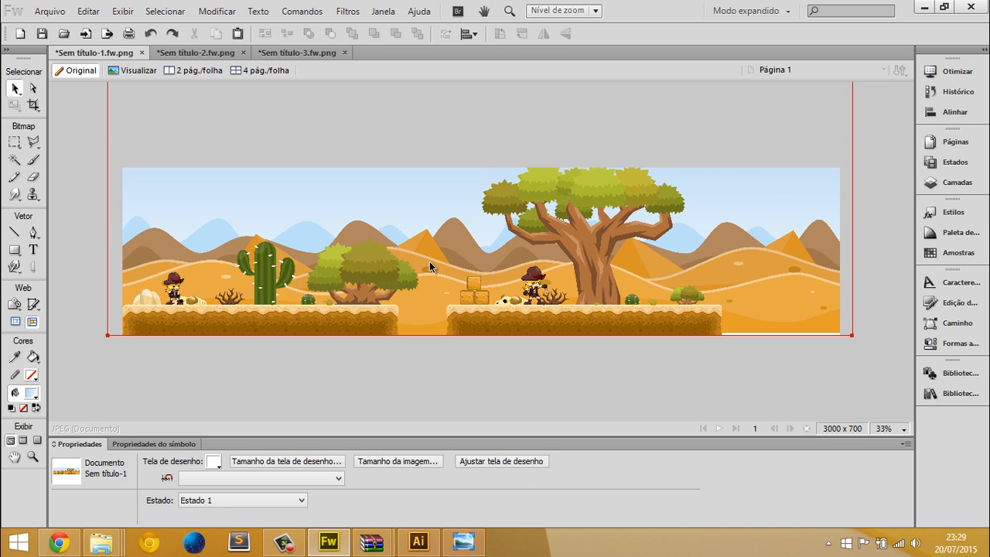
Undo the flattening of the desert scene back to grouped objects and select the whole scene group
{"action": "scroll", "coordinate": [430, 262], "scroll_direction": "up", "scroll_amount": 3}
{"action": "scroll", "coordinate": [429, 262], "scroll_direction": "down", "scroll_amount": 4}
{"action": "key", "text": "ctrl+z"}
{"action": "key", "text": "Delete"}
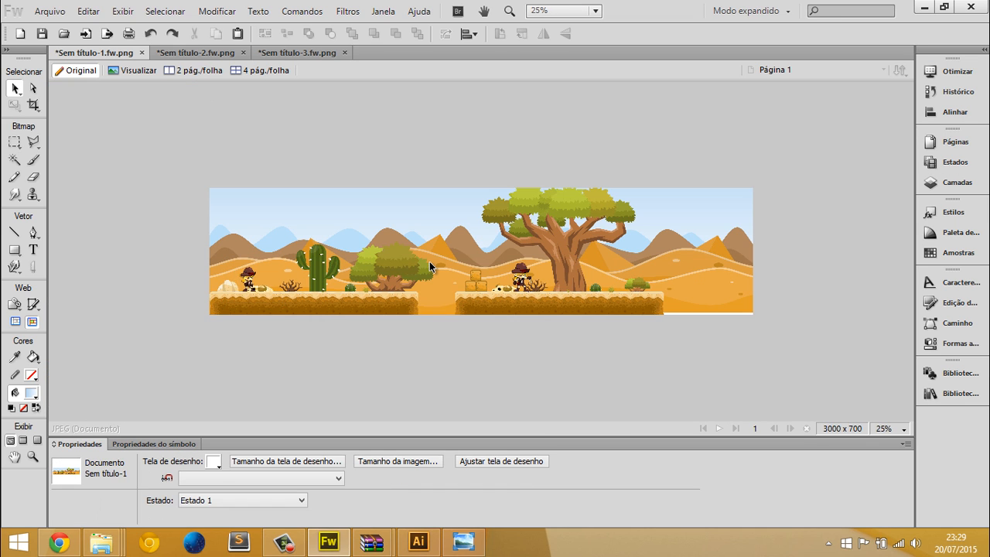
{"action": "left_click", "coordinate": [430, 267]}
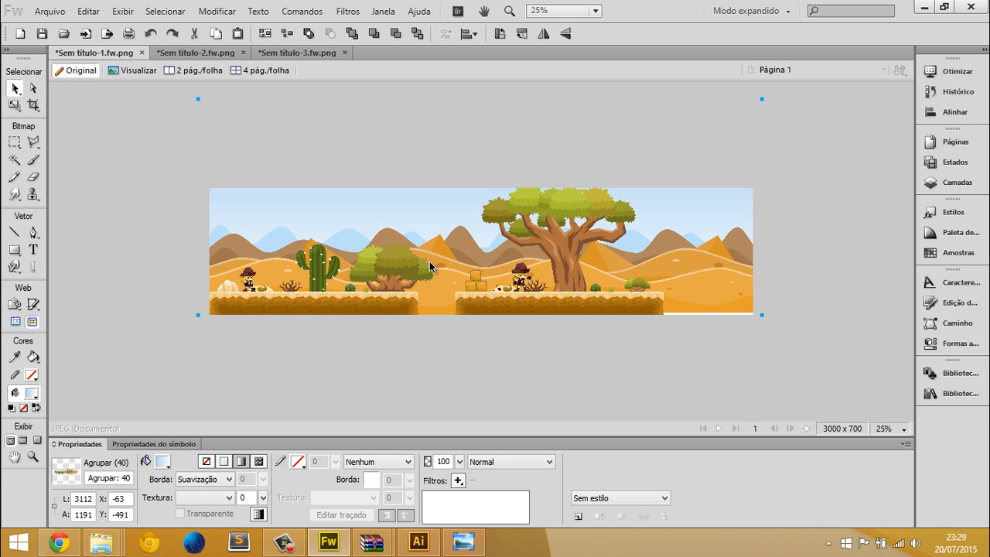
Switch to Chrome, open the Game Art 2D home page and look through its sprites, tilesets and game GUI packs
{"action": "left_click", "coordinate": [59, 542]}
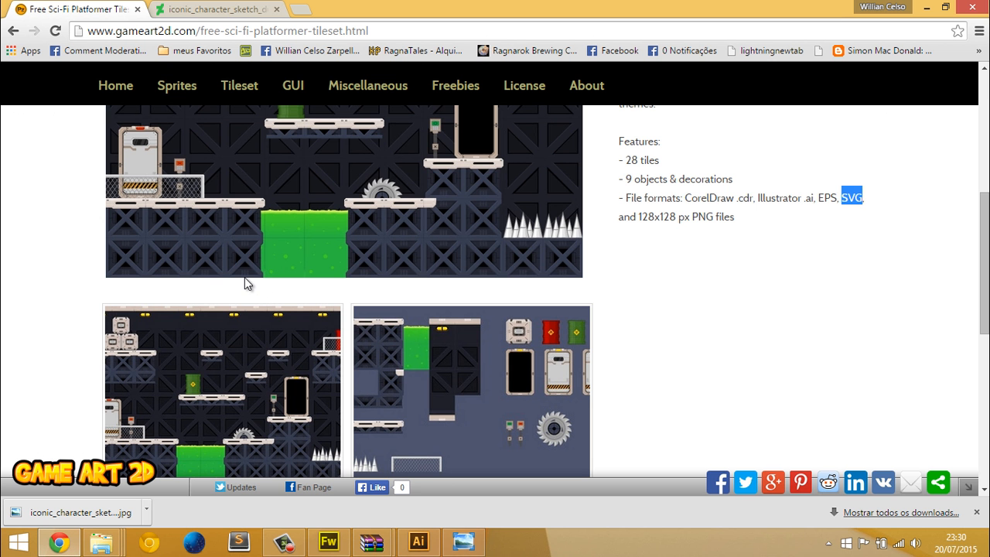
{"action": "scroll", "coordinate": [244, 280], "scroll_direction": "up", "scroll_amount": 7}
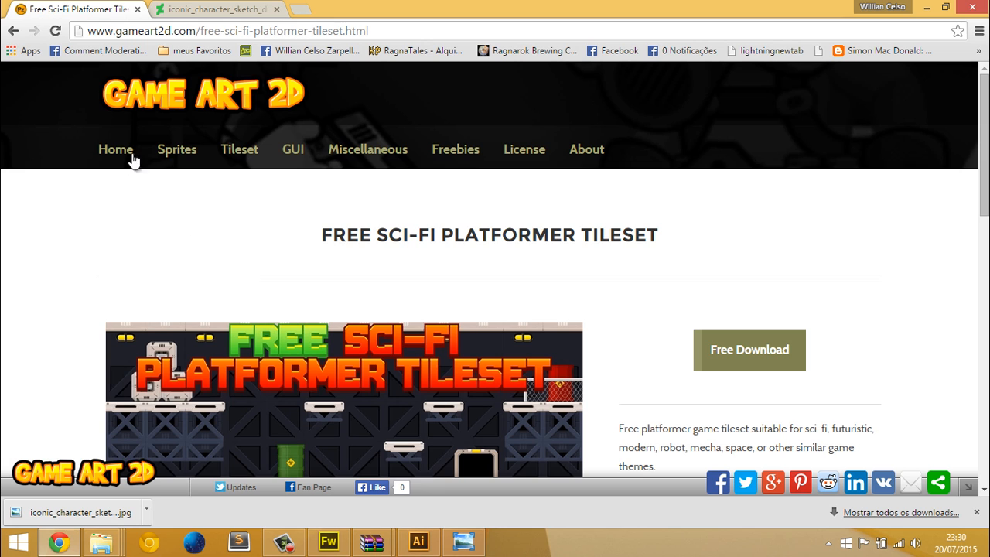
{"action": "left_click", "coordinate": [139, 108]}
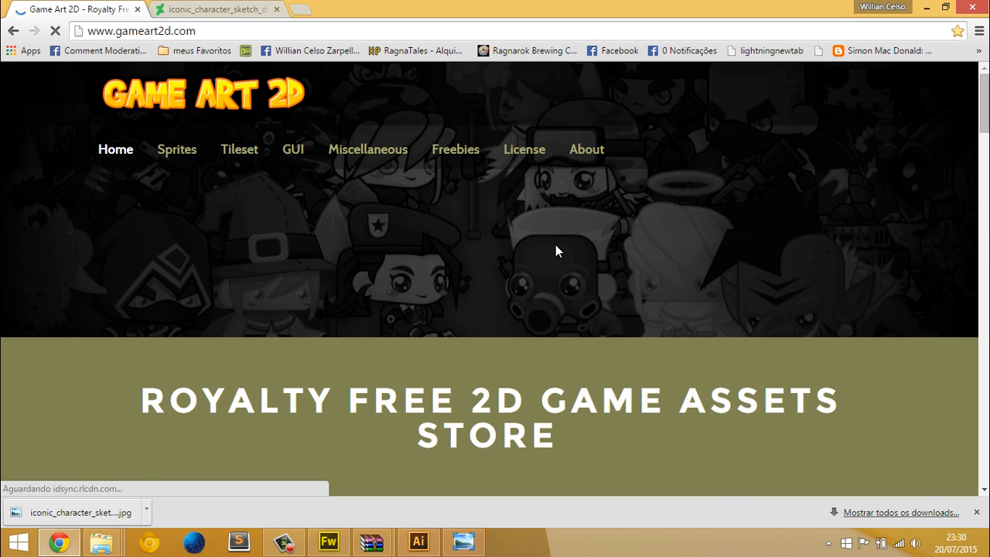
{"action": "scroll", "coordinate": [511, 271], "scroll_direction": "down", "scroll_amount": 7}
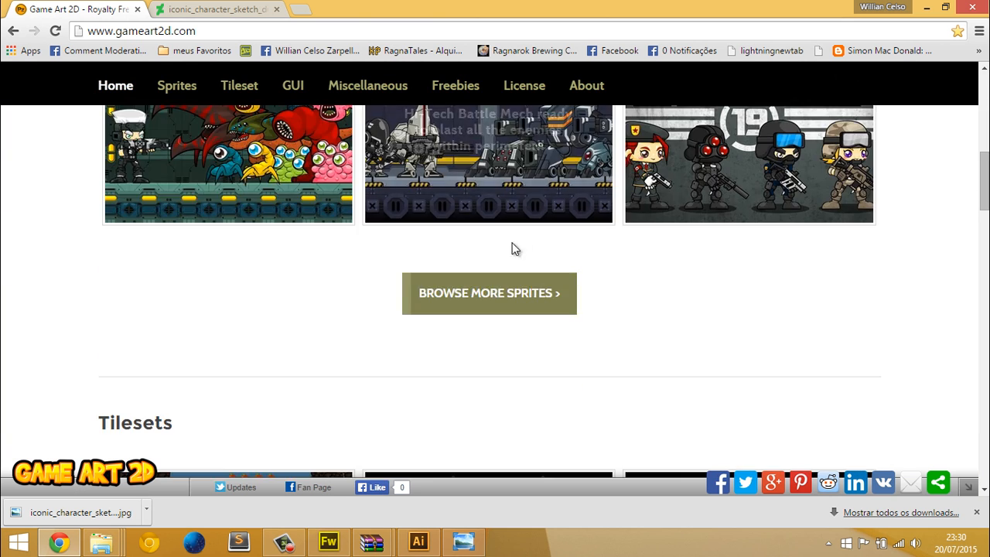
{"action": "scroll", "coordinate": [511, 248], "scroll_direction": "up", "scroll_amount": 1}
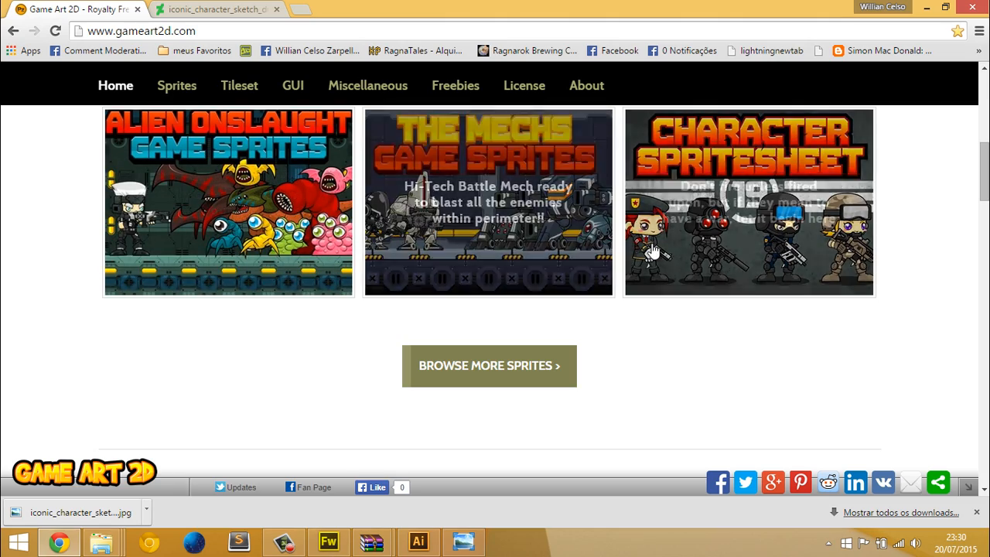
{"action": "scroll", "coordinate": [442, 305], "scroll_direction": "down", "scroll_amount": 6}
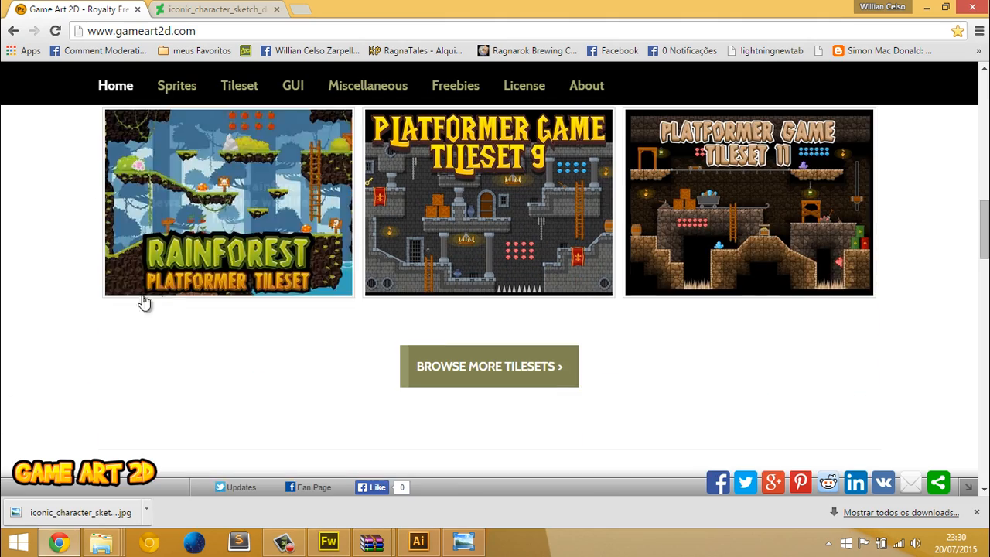
{"action": "scroll", "coordinate": [352, 275], "scroll_direction": "down", "scroll_amount": 1}
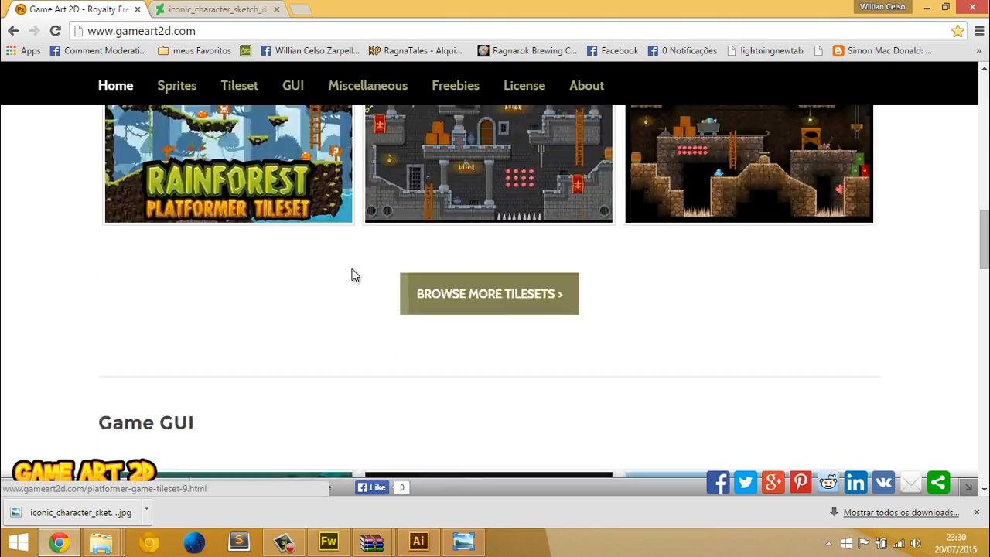
{"action": "scroll", "coordinate": [221, 162], "scroll_direction": "up", "scroll_amount": 5}
{"action": "scroll", "coordinate": [270, 192], "scroll_direction": "down", "scroll_amount": 10}
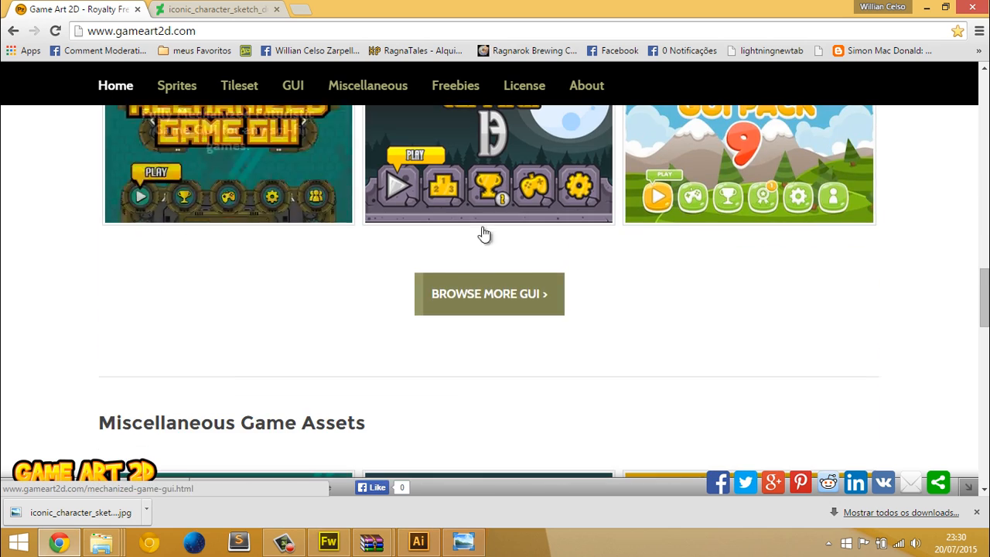
{"action": "scroll", "coordinate": [483, 234], "scroll_direction": "up", "scroll_amount": 2}
Open graphicriver.net in a new browser tab, removing the rest of the autocompleted address
{"action": "left_click", "coordinate": [300, 9]}
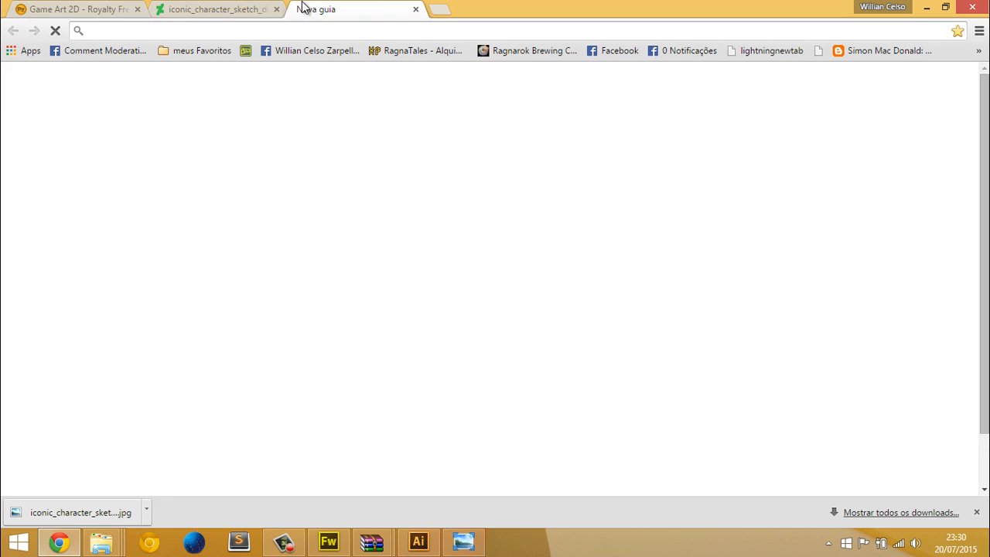
{"action": "type", "text": "graphi"}
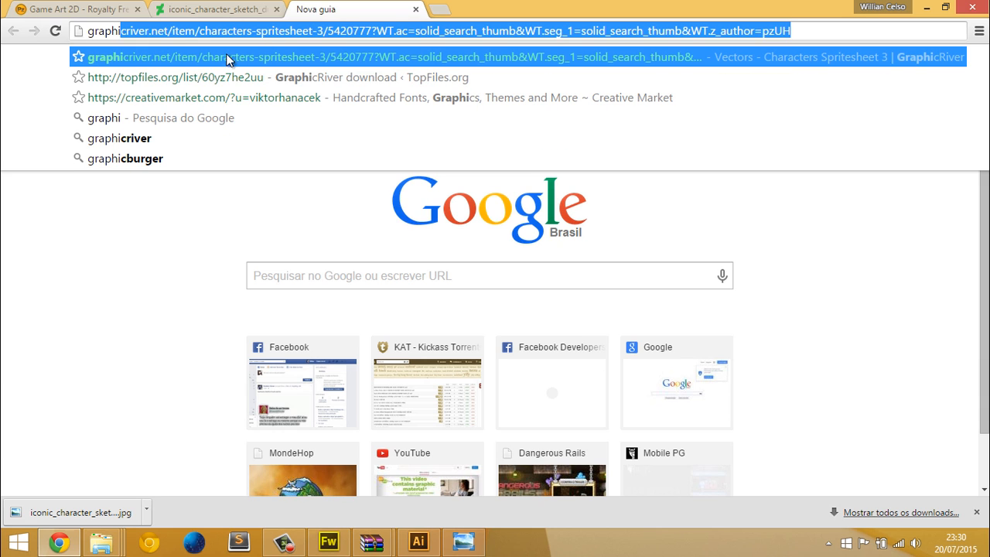
{"action": "left_click", "coordinate": [184, 31]}
{"action": "left_click_drag", "start_coordinate": [184, 31], "coordinate": [647, 31]}
{"action": "key", "text": "BackSpace"}
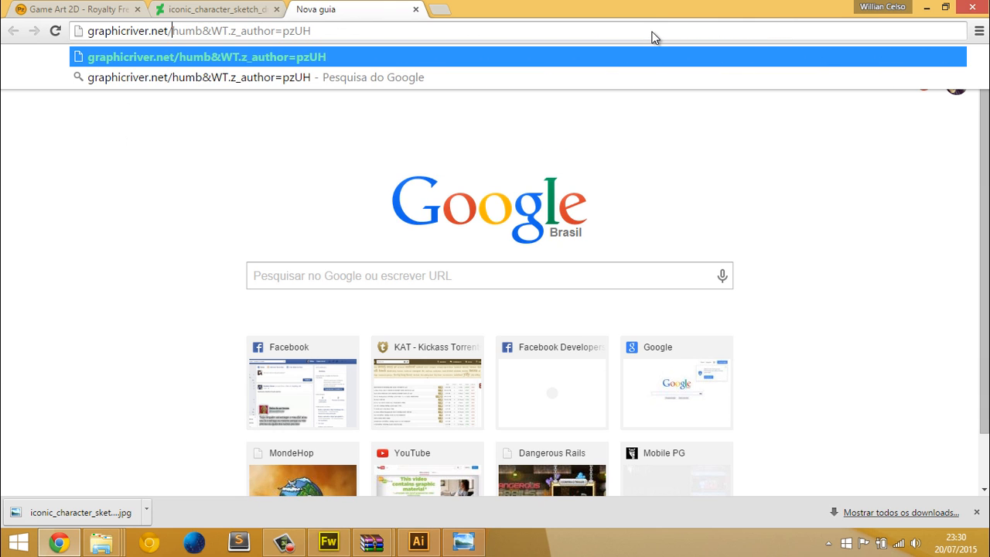
{"action": "left_click", "coordinate": [326, 33], "text": "shift"}
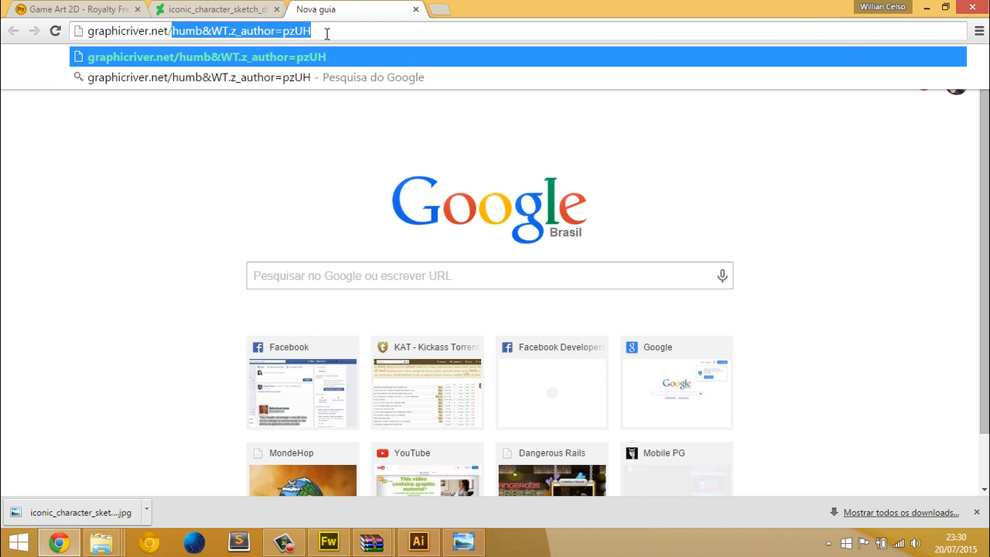
{"action": "key", "text": "BackSpace"}
{"action": "key", "text": "BackSpace"}
{"action": "key", "text": "Return"}
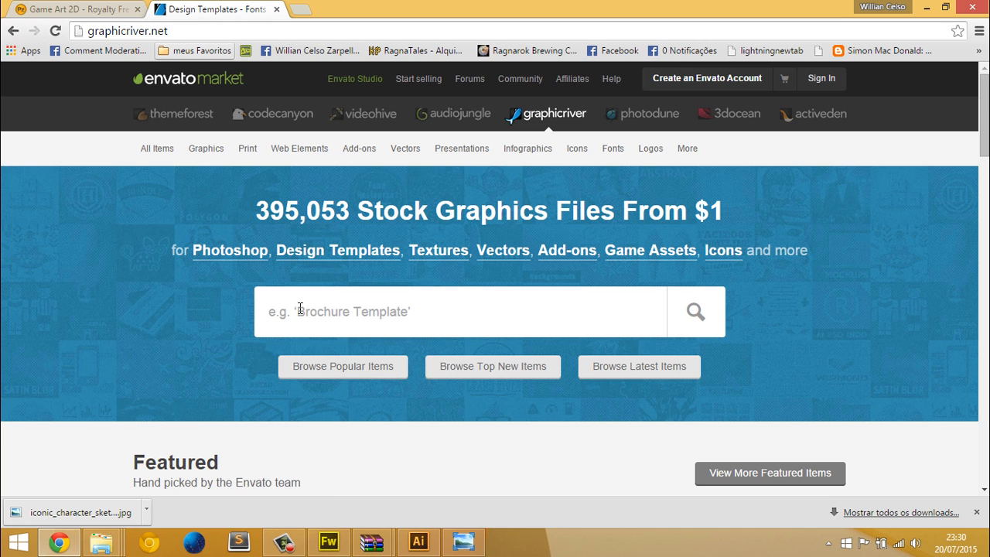
Search GraphicRiver for "games" and look over the resulting items
{"action": "type", "text": "games"}
{"action": "key", "text": "Return"}
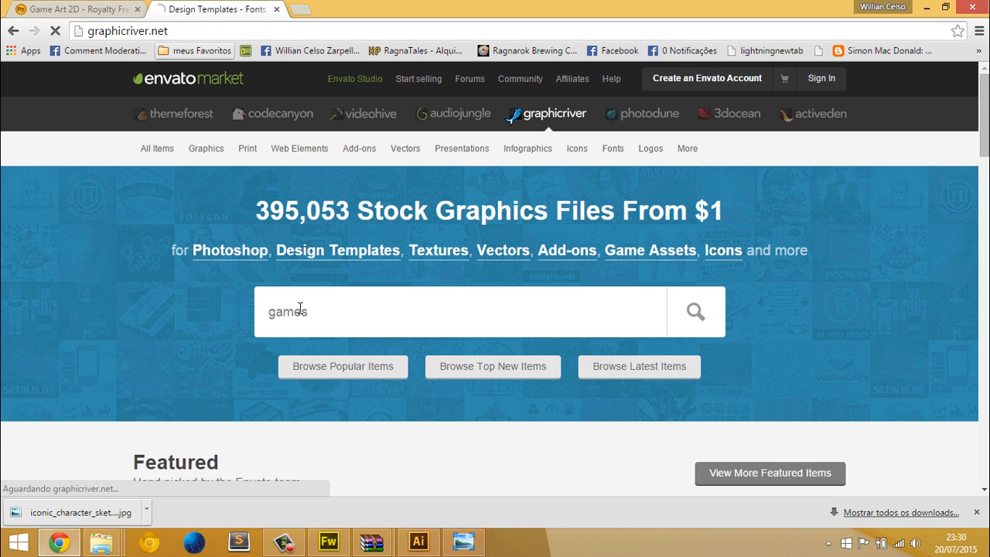
{"action": "scroll", "coordinate": [129, 266], "scroll_direction": "down", "scroll_amount": 2}
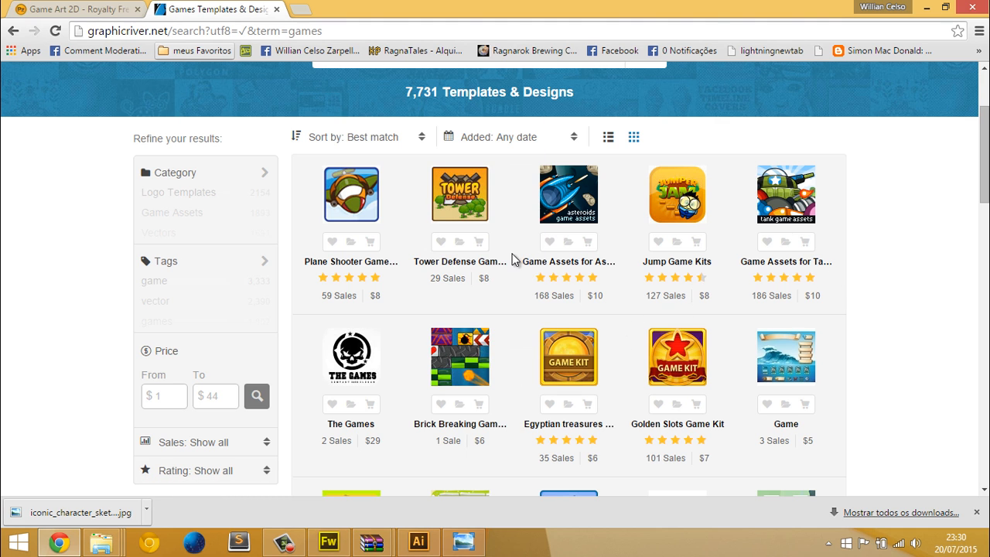
Open the Tower Defense Game Kit from the search results in a separate tab and switch to it
{"action": "mouse_move", "coordinate": [477, 203]}
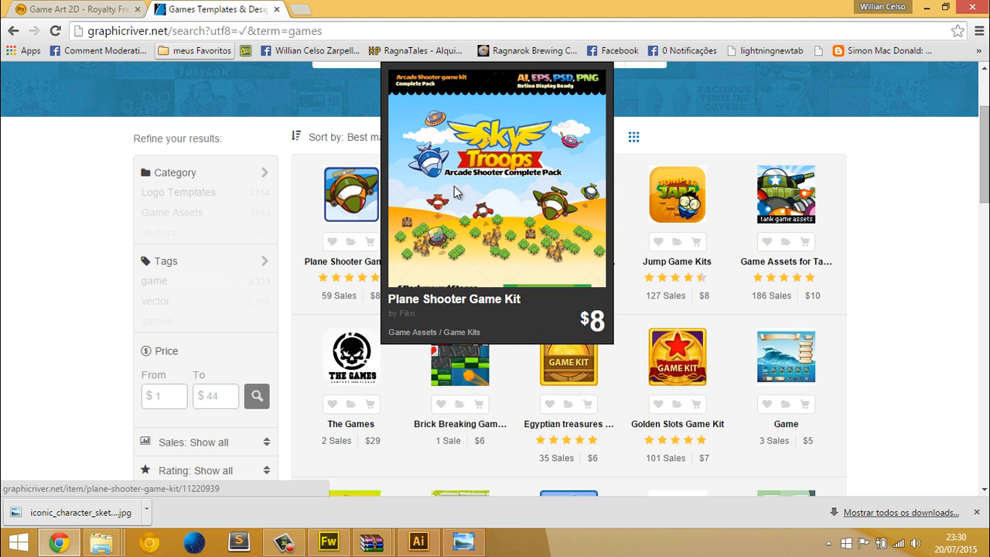
{"action": "right_click", "coordinate": [457, 195]}
{"action": "left_click", "coordinate": [495, 200]}
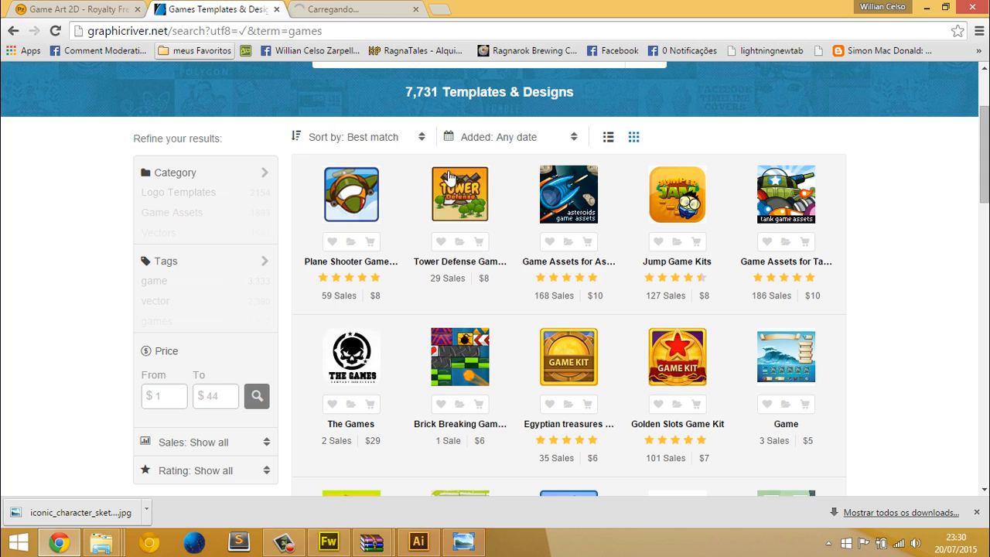
{"action": "left_click", "coordinate": [359, 9]}
Examine the Tower Defense Game Kit's maps, towers, interface, enemy sprites and included file formats, and highlight its sales number
{"action": "scroll", "coordinate": [378, 253], "scroll_direction": "down", "scroll_amount": 2}
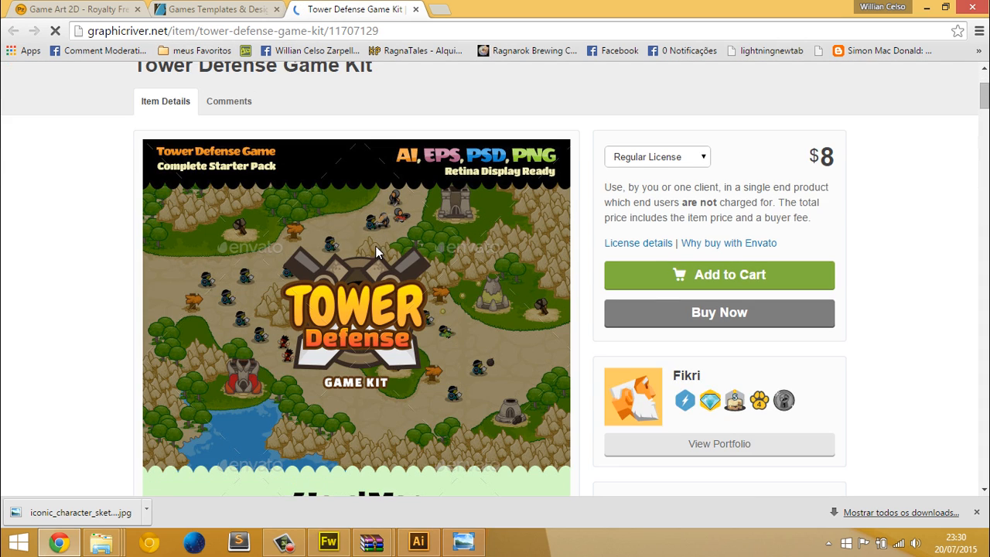
{"action": "scroll", "coordinate": [117, 192], "scroll_direction": "down", "scroll_amount": 2}
{"action": "scroll", "coordinate": [371, 166], "scroll_direction": "down", "scroll_amount": 4}
{"action": "scroll", "coordinate": [453, 126], "scroll_direction": "down", "scroll_amount": 9}
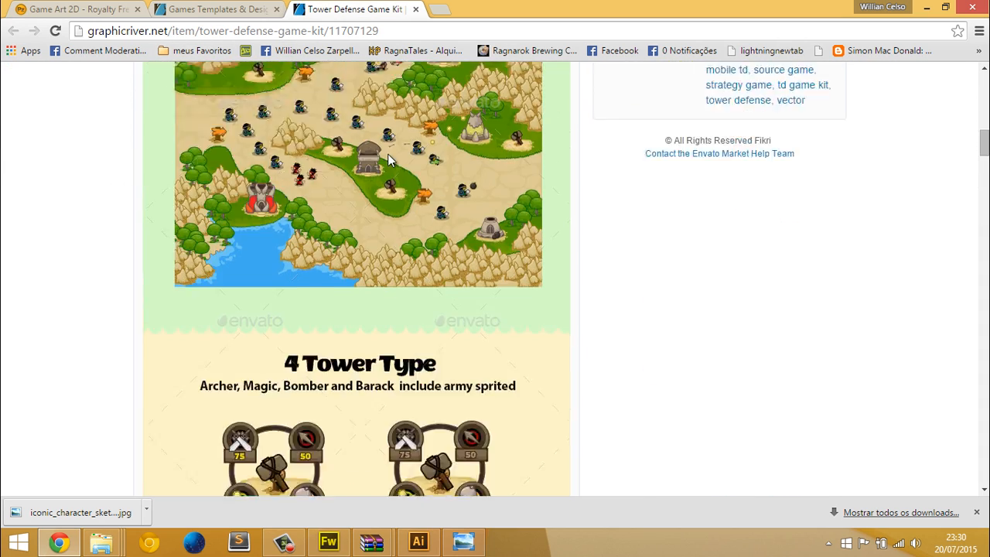
{"action": "scroll", "coordinate": [354, 179], "scroll_direction": "down", "scroll_amount": 15}
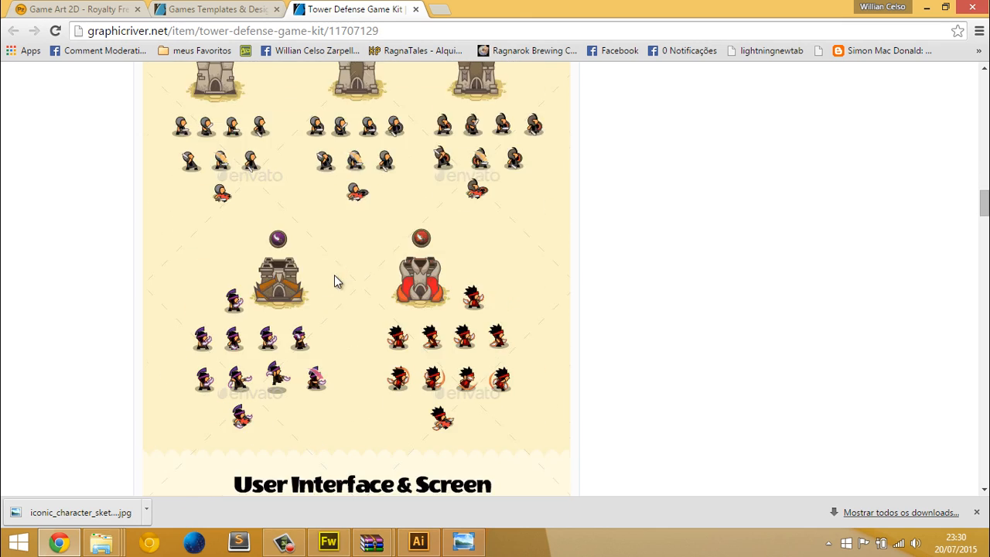
{"action": "scroll", "coordinate": [340, 249], "scroll_direction": "up", "scroll_amount": 3}
{"action": "scroll", "coordinate": [232, 236], "scroll_direction": "down", "scroll_amount": 15}
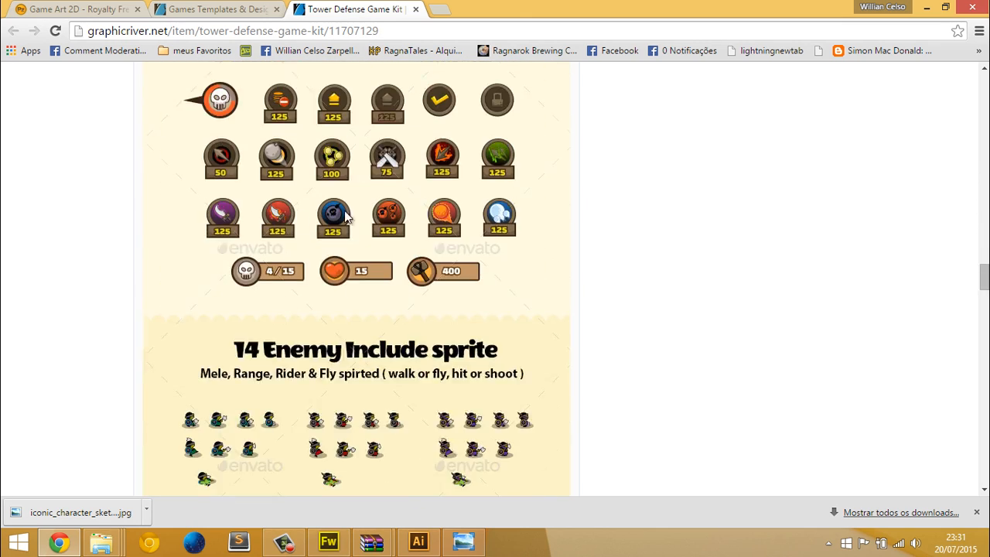
{"action": "scroll", "coordinate": [224, 232], "scroll_direction": "down", "scroll_amount": 15}
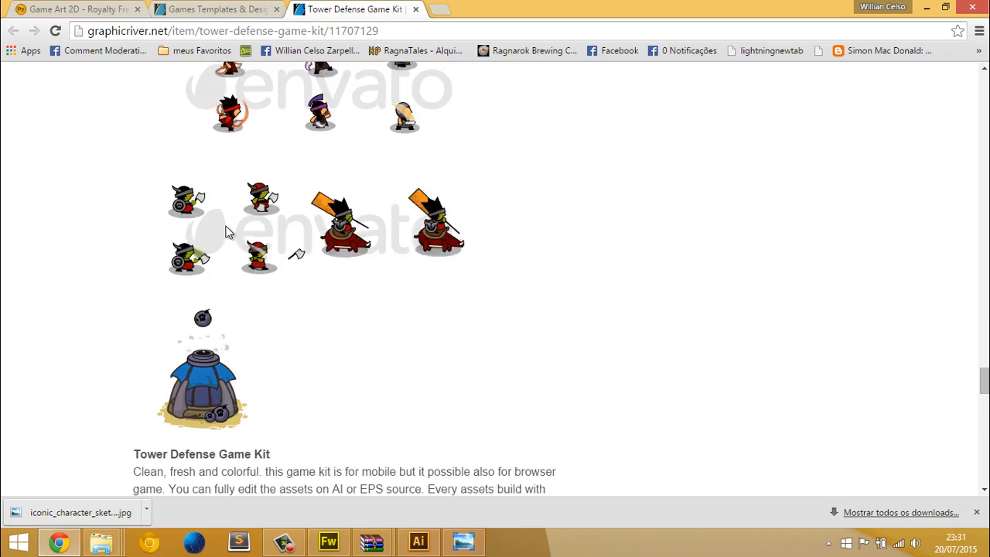
{"action": "scroll", "coordinate": [227, 231], "scroll_direction": "down", "scroll_amount": 20}
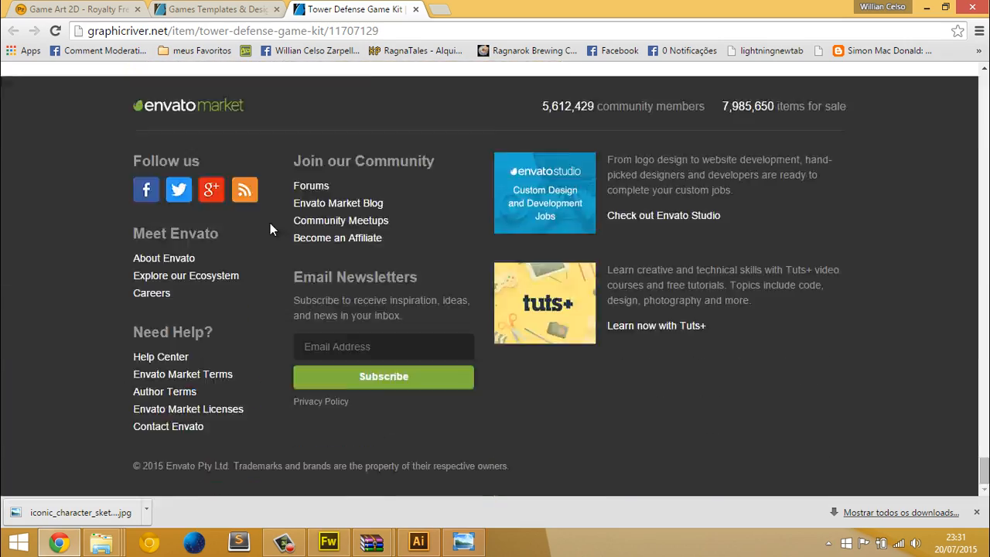
{"action": "scroll", "coordinate": [270, 224], "scroll_direction": "up", "scroll_amount": 18}
{"action": "scroll", "coordinate": [270, 228], "scroll_direction": "up", "scroll_amount": 20}
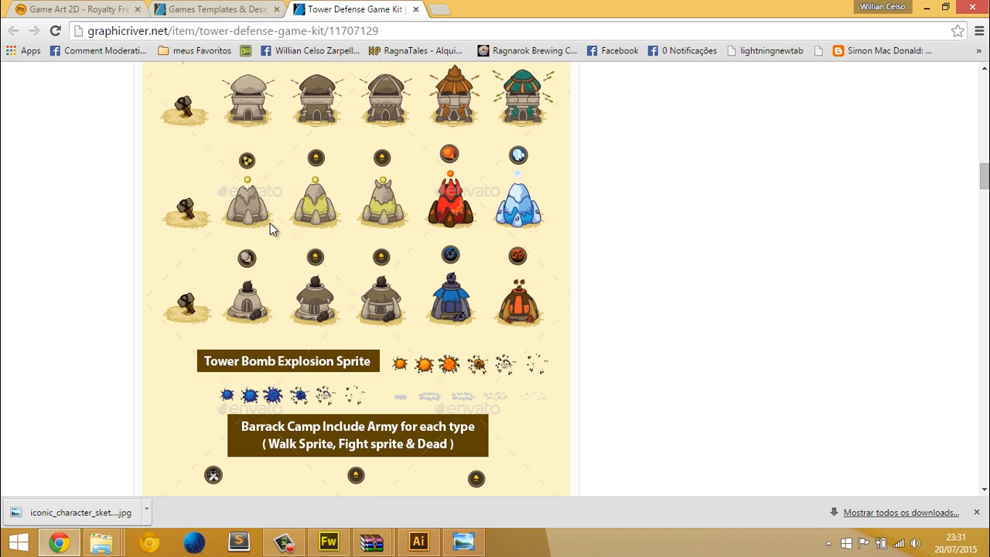
{"action": "scroll", "coordinate": [389, 289], "scroll_direction": "up", "scroll_amount": 10}
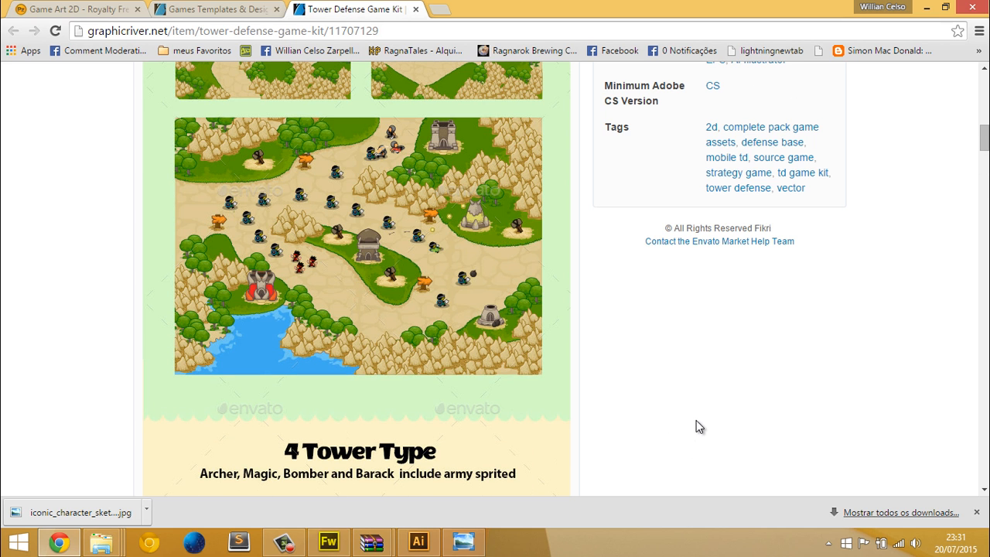
{"action": "scroll", "coordinate": [698, 426], "scroll_direction": "up", "scroll_amount": 2}
{"action": "scroll", "coordinate": [696, 420], "scroll_direction": "up", "scroll_amount": 4}
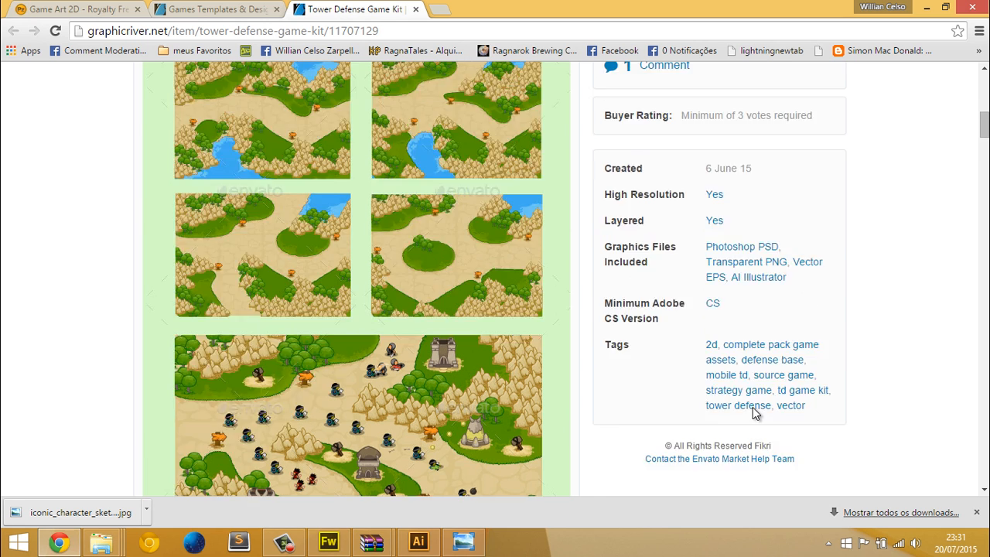
{"action": "double_click", "coordinate": [633, 231]}
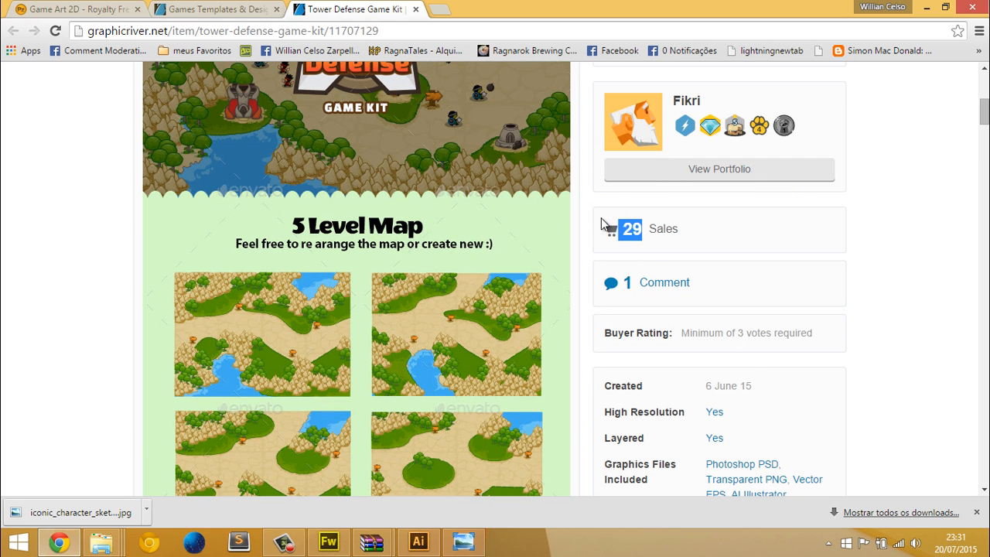
Return to the games search results, preview the Asteroids Crusher game assets and highlight their sales number
{"action": "left_click", "coordinate": [210, 10]}
{"action": "scroll", "coordinate": [420, 265], "scroll_direction": "down", "scroll_amount": 3}
{"action": "scroll", "coordinate": [423, 266], "scroll_direction": "up", "scroll_amount": 4}
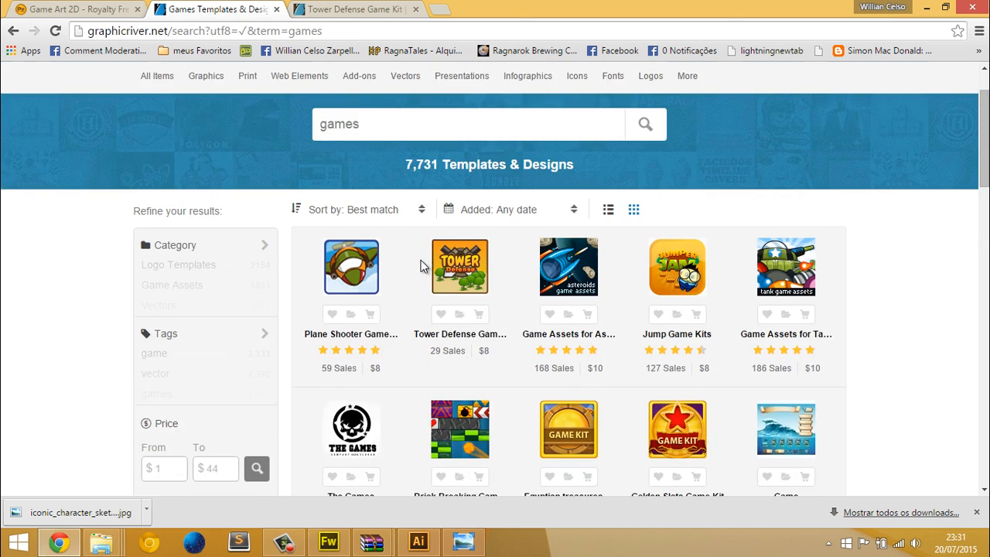
{"action": "scroll", "coordinate": [422, 265], "scroll_direction": "down", "scroll_amount": 2}
{"action": "mouse_move", "coordinate": [580, 118]}
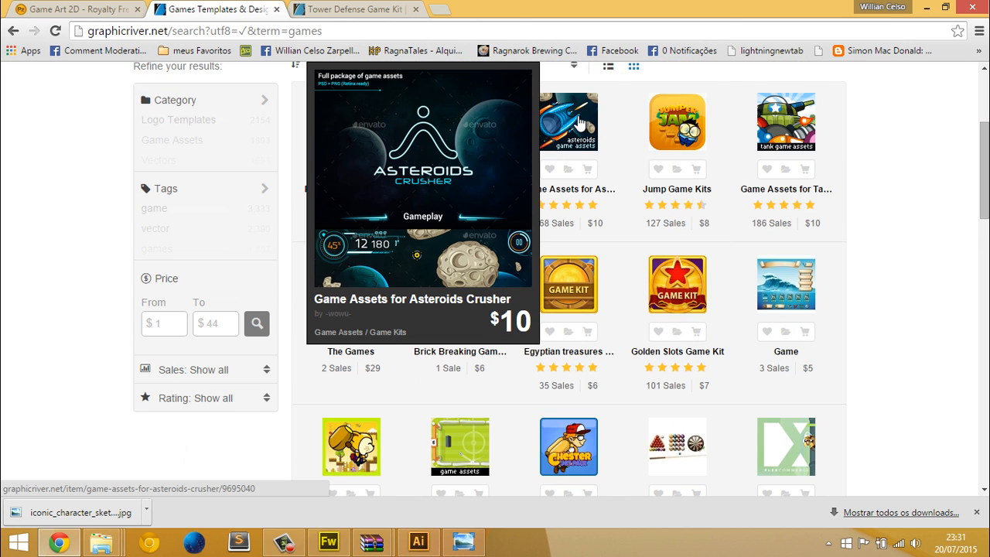
{"action": "left_click_drag", "start_coordinate": [572, 226], "coordinate": [567, 205]}
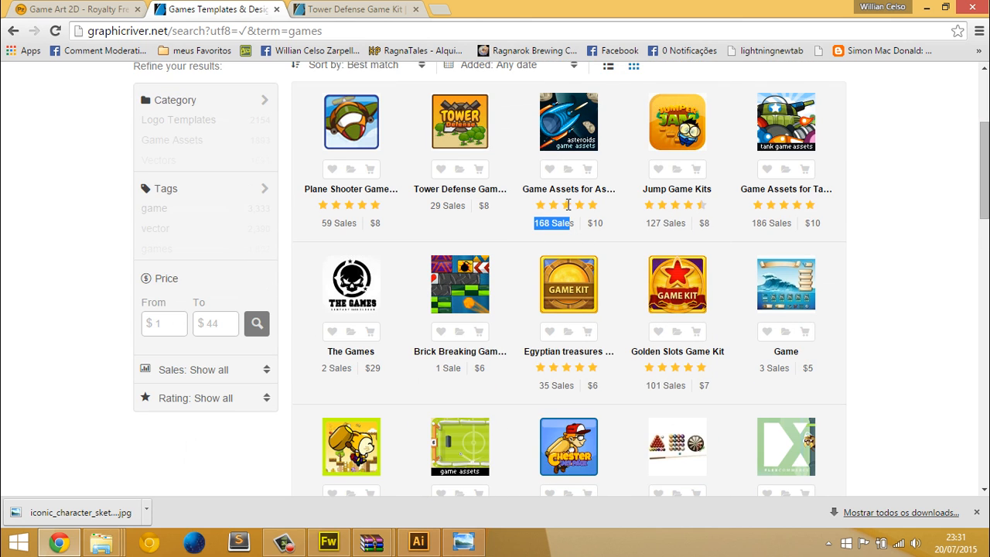
Open the Asteroids Crusher game assets in a separate tab and examine the gameplay, asteroid, icon, parallax background and GUI artwork
{"action": "right_click", "coordinate": [568, 124]}
{"action": "left_click", "coordinate": [603, 137]}
{"action": "left_click", "coordinate": [499, 9]}
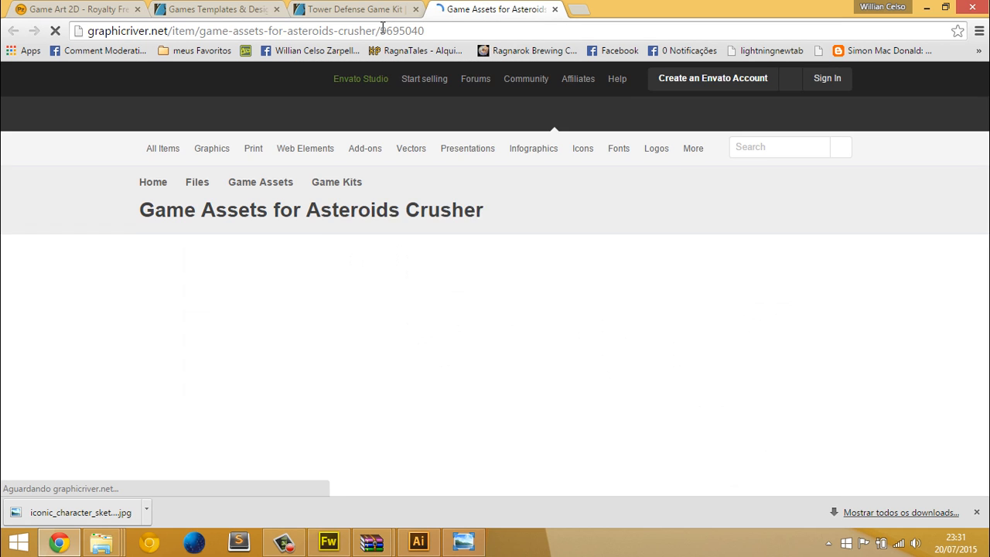
{"action": "scroll", "coordinate": [312, 191], "scroll_direction": "down", "scroll_amount": 8}
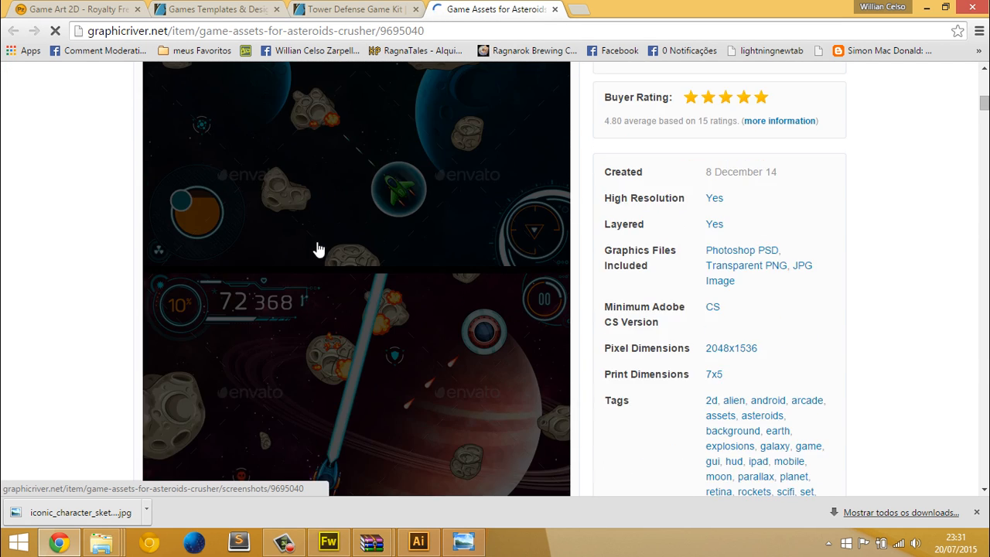
{"action": "scroll", "coordinate": [317, 249], "scroll_direction": "down", "scroll_amount": 20}
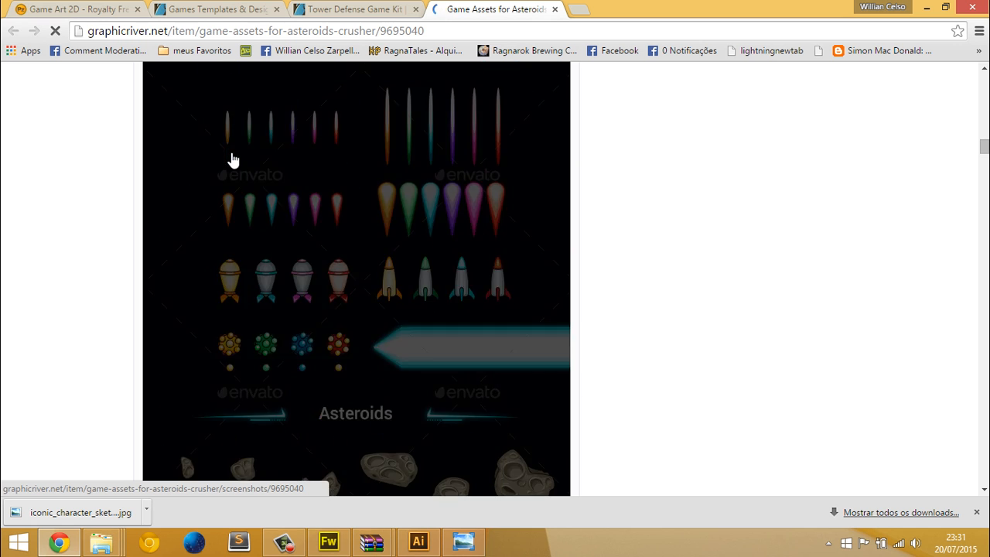
{"action": "scroll", "coordinate": [232, 160], "scroll_direction": "down", "scroll_amount": 15}
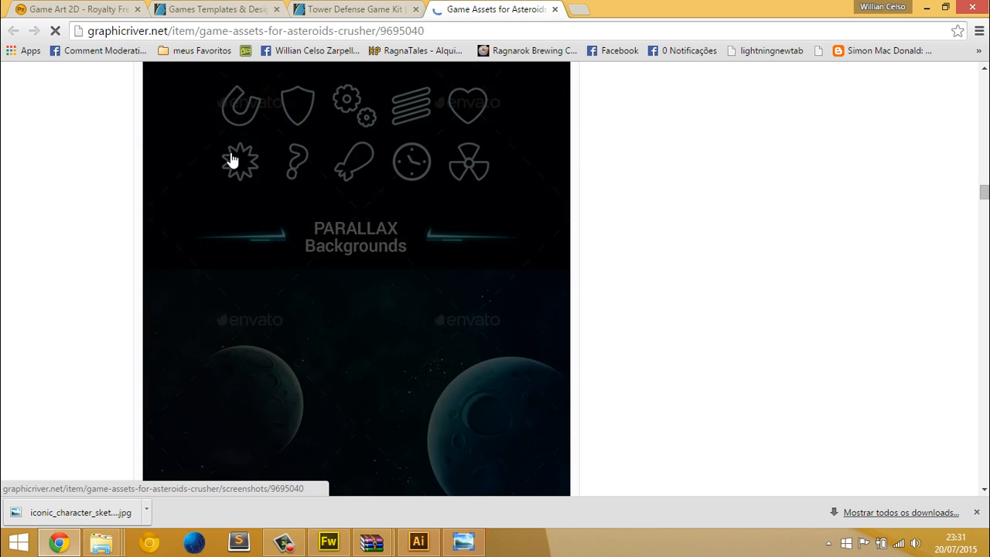
{"action": "scroll", "coordinate": [232, 161], "scroll_direction": "down", "scroll_amount": 15}
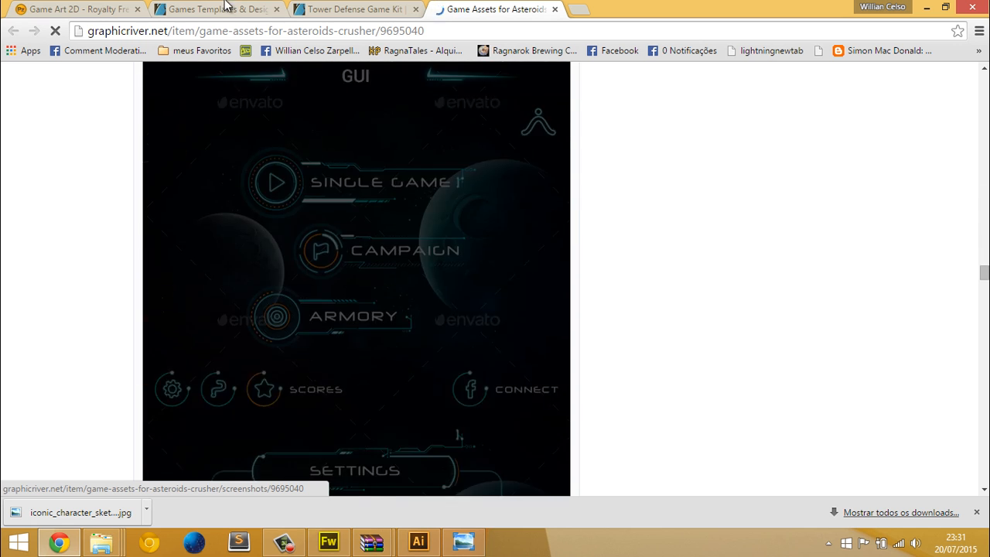
Return to the GraphicRiver games search results and look over the remaining game kits on the first page
{"action": "left_click", "coordinate": [224, 6]}
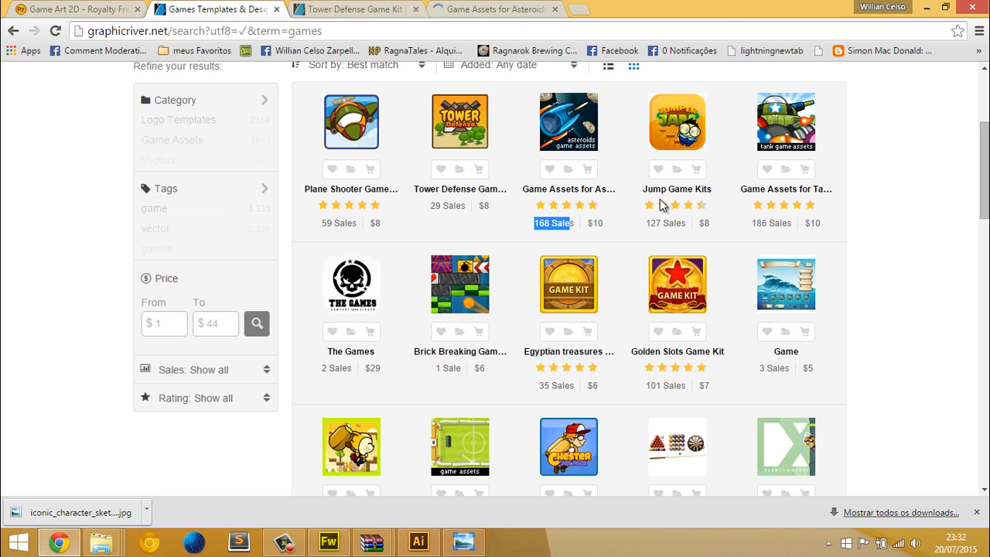
{"action": "scroll", "coordinate": [881, 276], "scroll_direction": "down", "scroll_amount": 3}
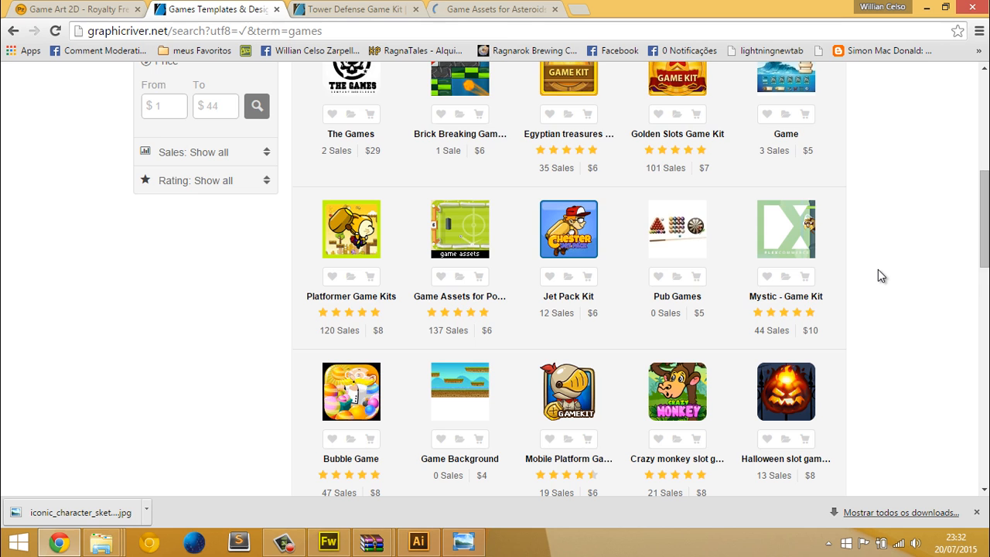
{"action": "scroll", "coordinate": [878, 276], "scroll_direction": "down", "scroll_amount": 3}
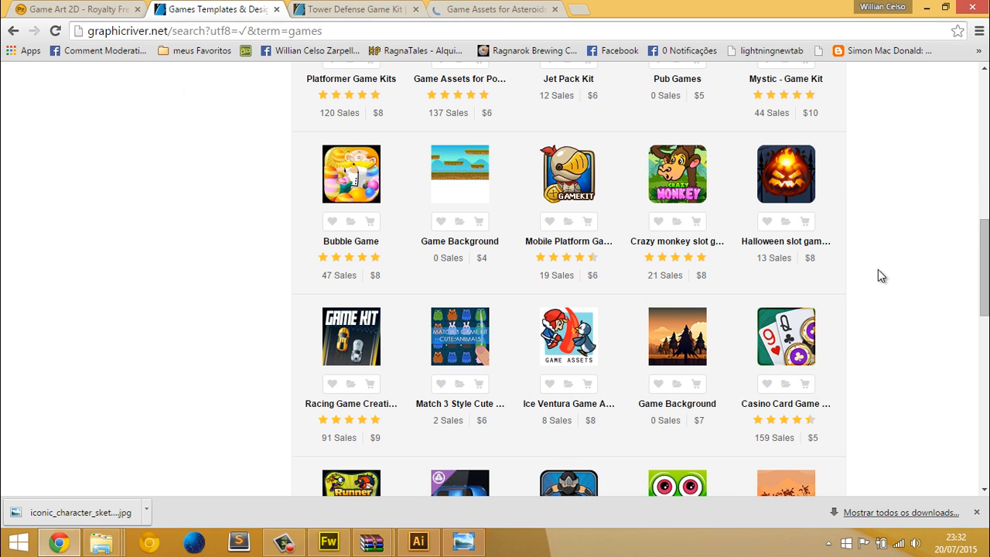
{"action": "scroll", "coordinate": [879, 275], "scroll_direction": "down", "scroll_amount": 3}
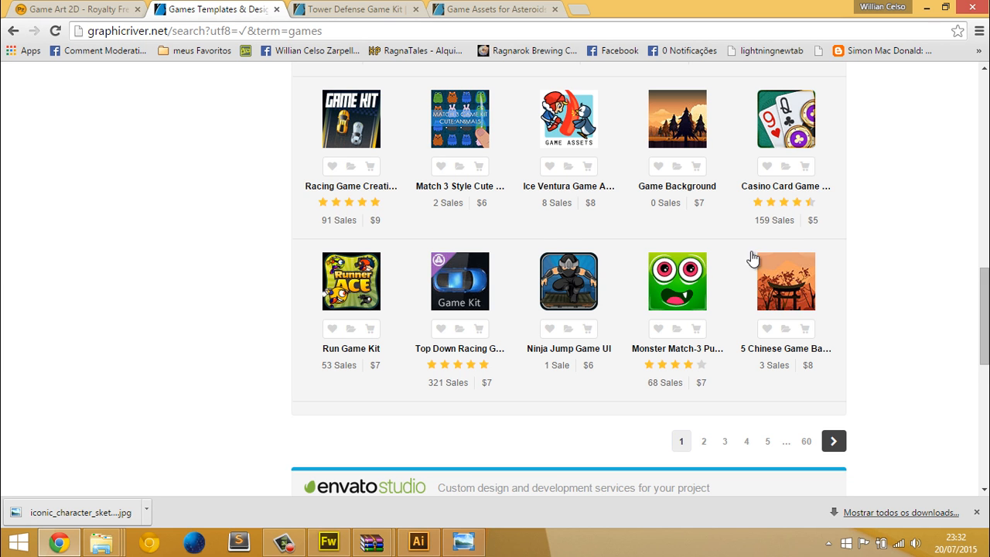
{"action": "scroll", "coordinate": [751, 258], "scroll_direction": "up", "scroll_amount": 12}
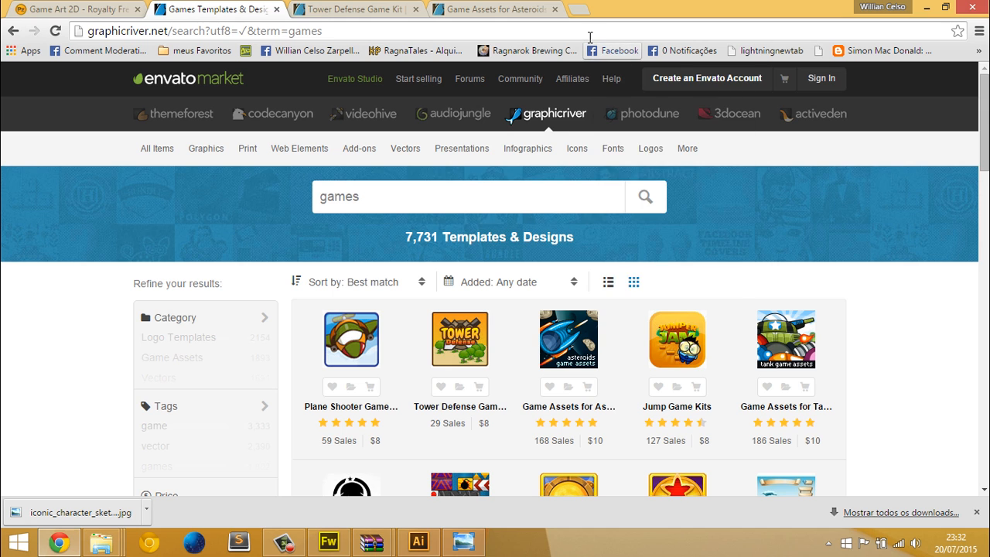
Go to GameDev Market's 2D backgrounds category in the search results tab and look over the listed backgrounds
{"action": "left_click", "coordinate": [589, 34]}
{"action": "type", "text": "game market"}
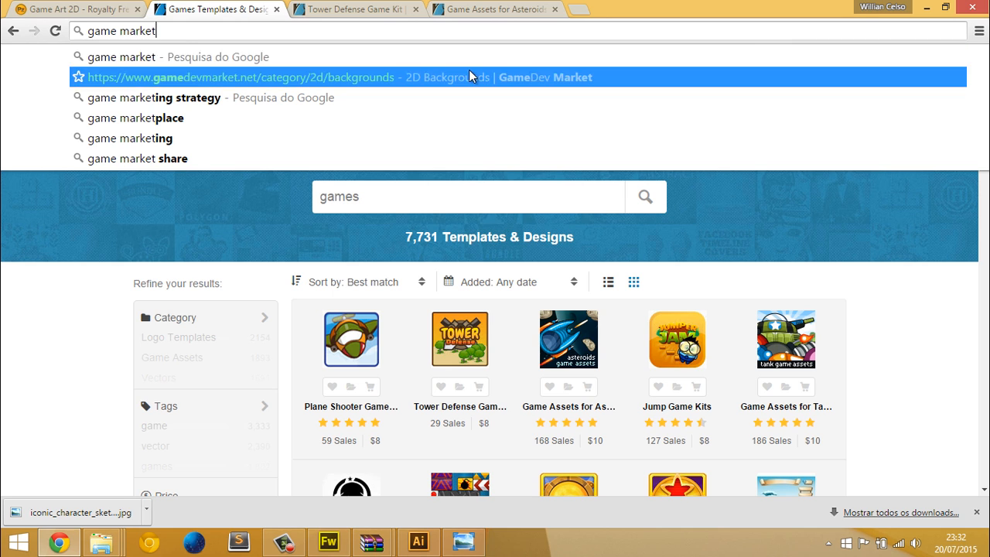
{"action": "left_click", "coordinate": [542, 77]}
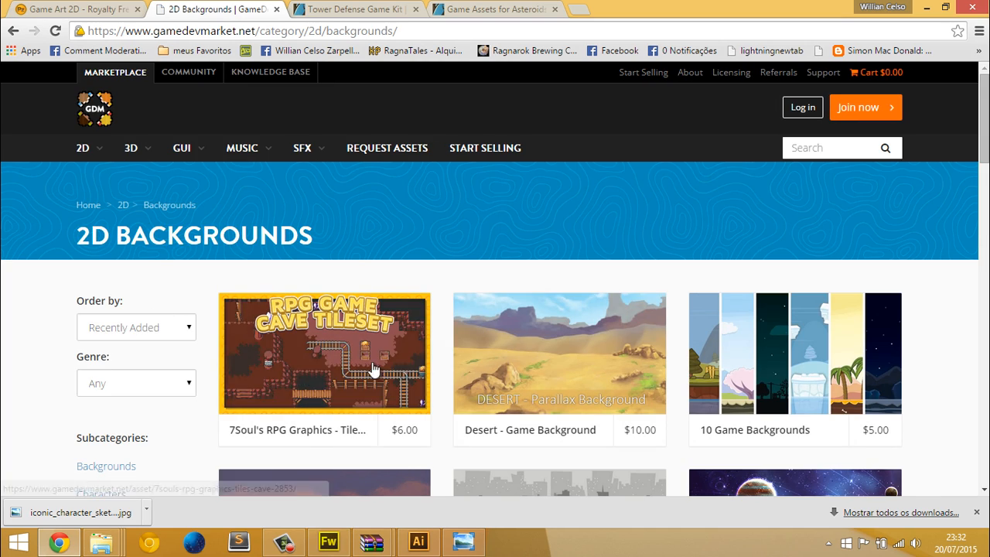
{"action": "scroll", "coordinate": [408, 288], "scroll_direction": "down", "scroll_amount": 2}
{"action": "scroll", "coordinate": [408, 287], "scroll_direction": "down", "scroll_amount": 5}
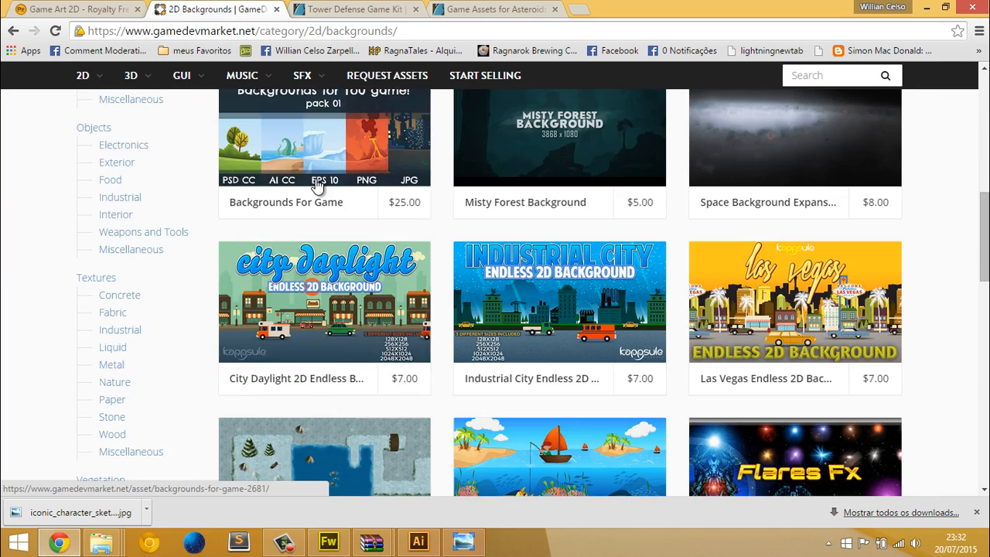
{"action": "scroll", "coordinate": [316, 191], "scroll_direction": "up", "scroll_amount": 5}
{"action": "scroll", "coordinate": [263, 224], "scroll_direction": "up", "scroll_amount": 2}
{"action": "mouse_move", "coordinate": [99, 152]}
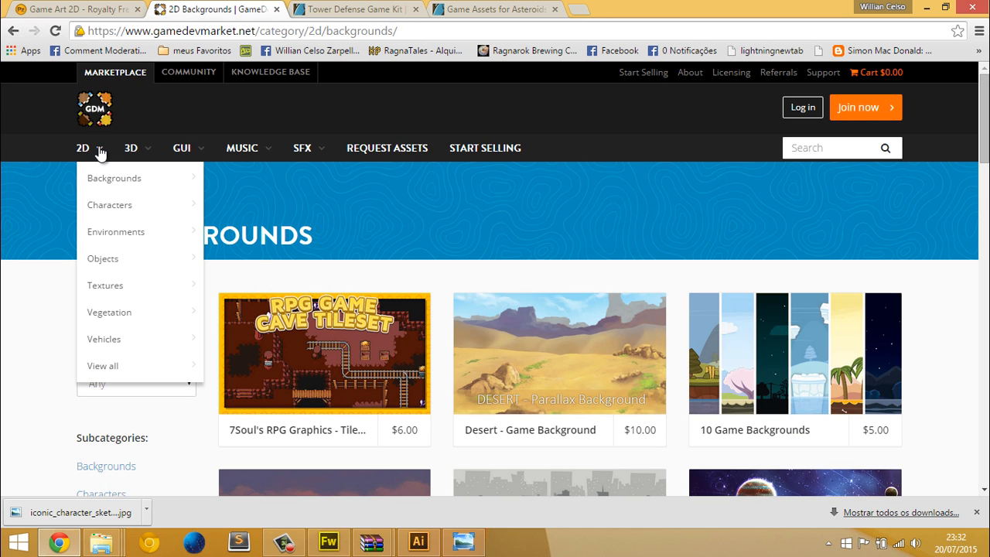
Check the Tower Defense Game Kit page briefly, and return to GameDev Market's 2D backgrounds to look over the subcategories
{"action": "left_click", "coordinate": [332, 9]}
{"action": "scroll", "coordinate": [266, 187], "scroll_direction": "up", "scroll_amount": 5}
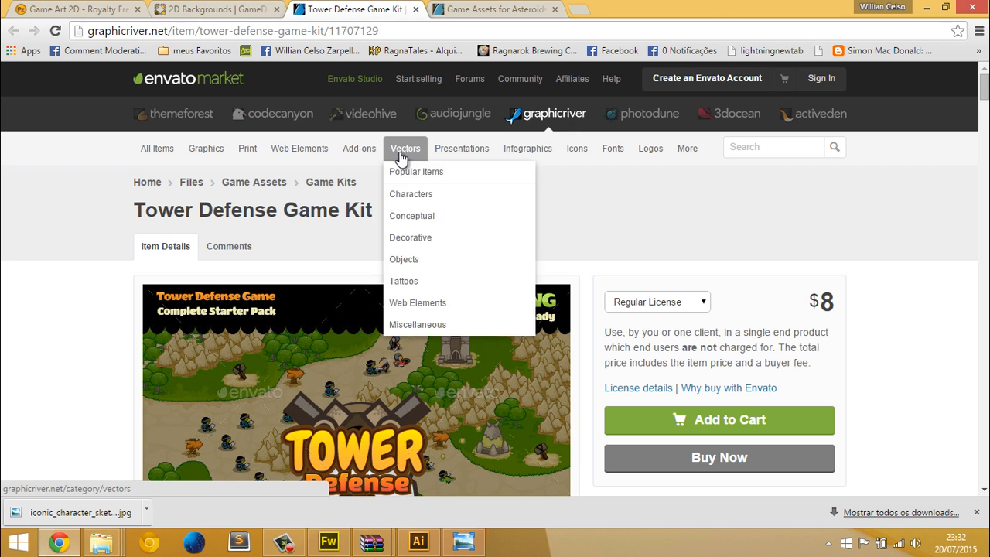
{"action": "left_click", "coordinate": [193, 9]}
{"action": "scroll", "coordinate": [120, 240], "scroll_direction": "down", "scroll_amount": 1}
{"action": "scroll", "coordinate": [119, 239], "scroll_direction": "down", "scroll_amount": 2}
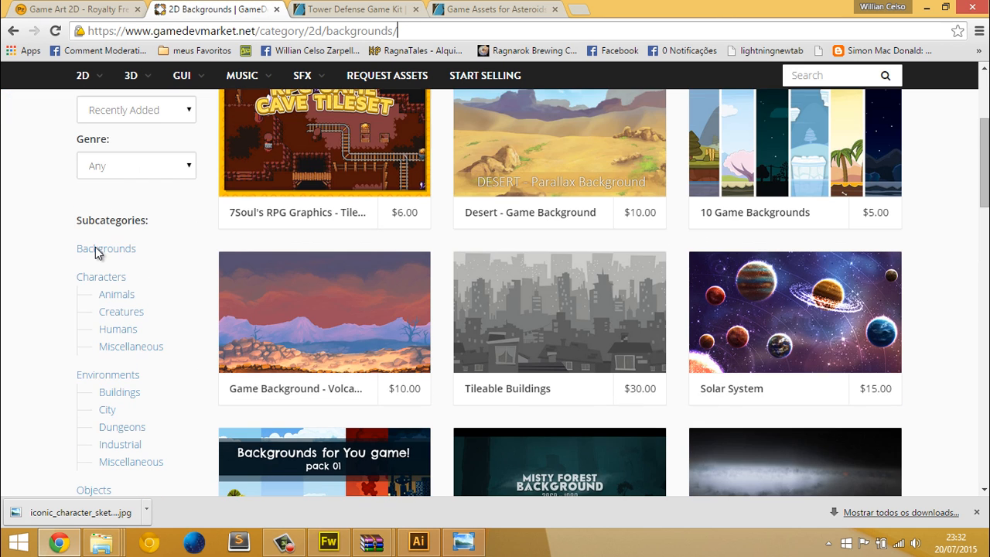
{"action": "scroll", "coordinate": [95, 247], "scroll_direction": "down", "scroll_amount": 3}
{"action": "scroll", "coordinate": [111, 216], "scroll_direction": "up", "scroll_amount": 1}
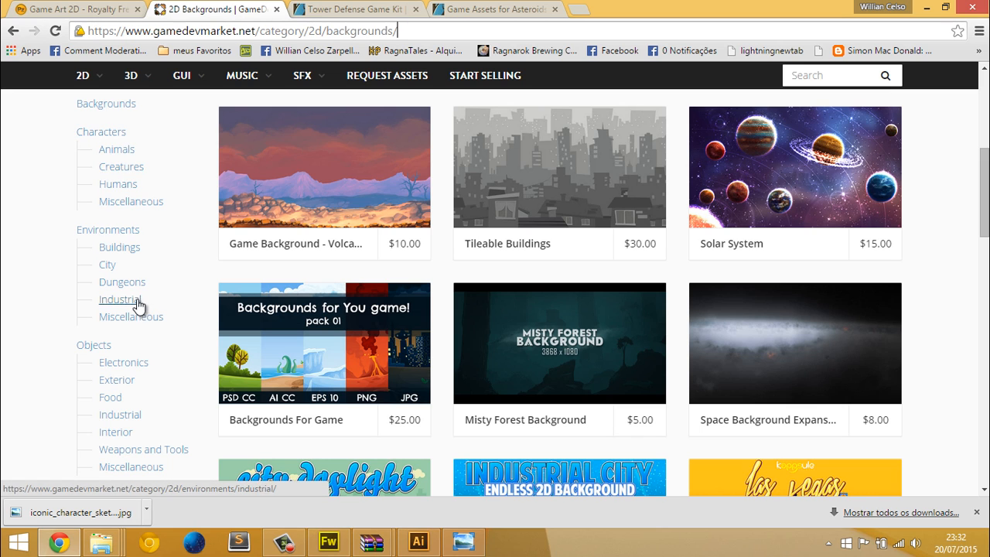
Open the Dungeons subcategory under Environments and examine the range of dungeon tilesets and their prices
{"action": "left_click", "coordinate": [134, 285]}
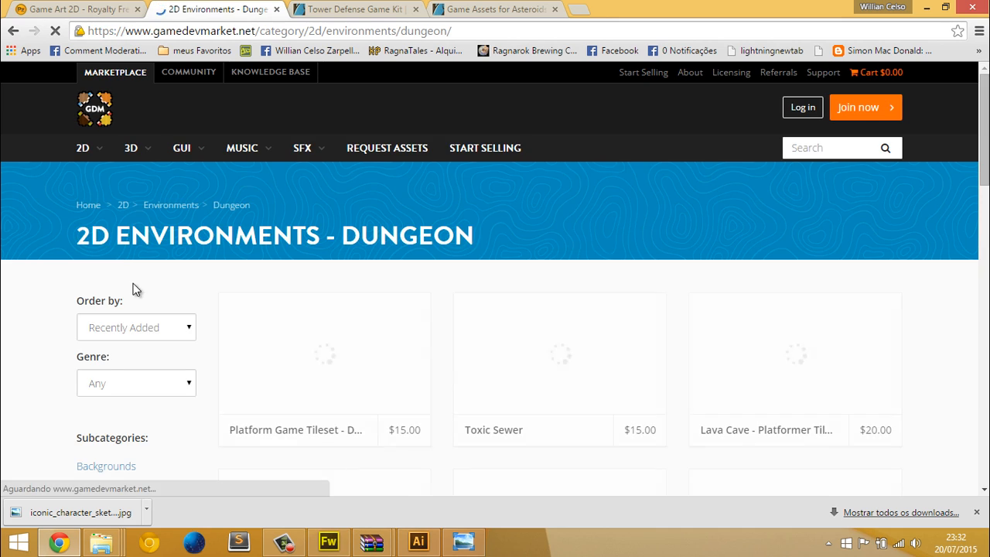
{"action": "scroll", "coordinate": [271, 277], "scroll_direction": "down", "scroll_amount": 2}
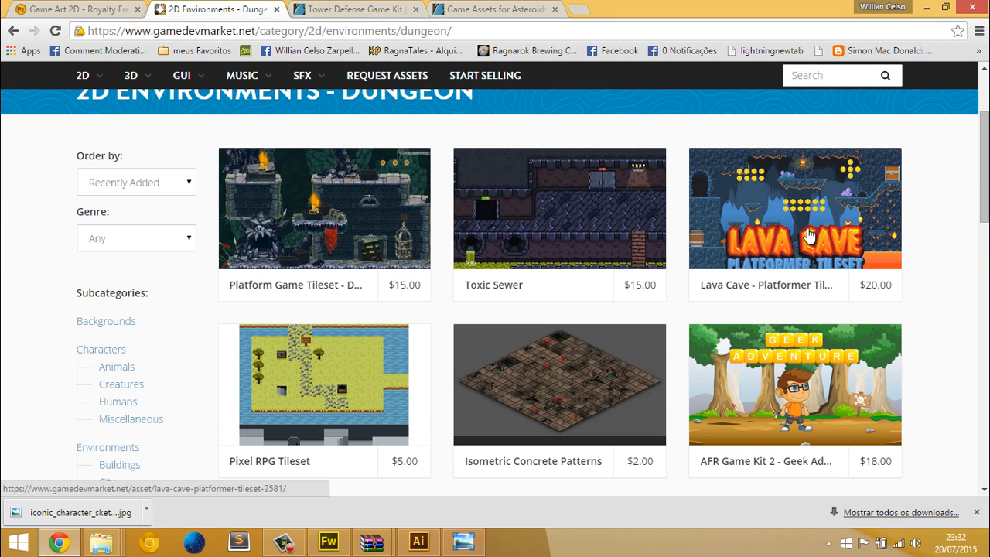
{"action": "scroll", "coordinate": [596, 122], "scroll_direction": "down", "scroll_amount": 3}
{"action": "scroll", "coordinate": [280, 223], "scroll_direction": "down", "scroll_amount": 4}
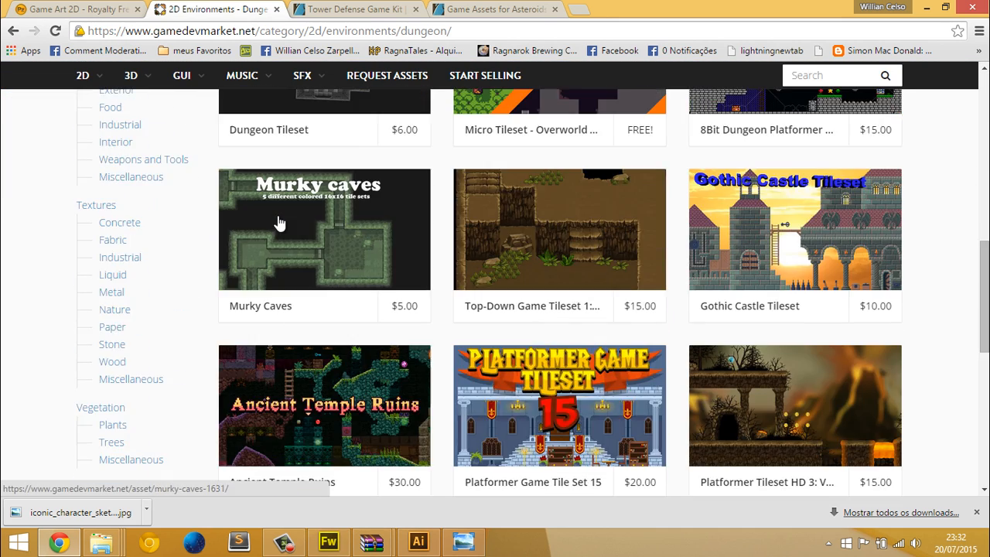
{"action": "scroll", "coordinate": [280, 222], "scroll_direction": "down", "scroll_amount": 5}
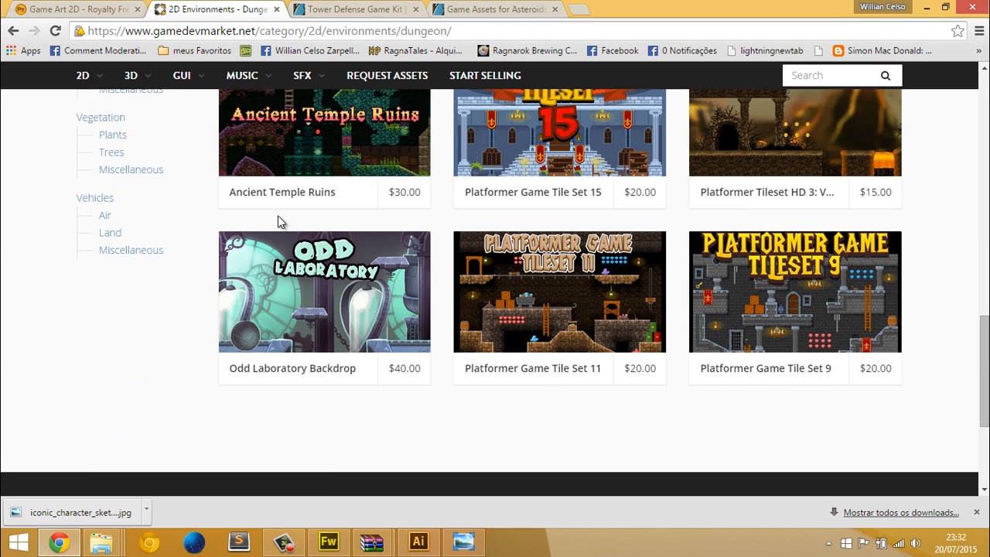
{"action": "scroll", "coordinate": [280, 222], "scroll_direction": "down", "scroll_amount": 2}
{"action": "scroll", "coordinate": [595, 252], "scroll_direction": "up", "scroll_amount": 2}
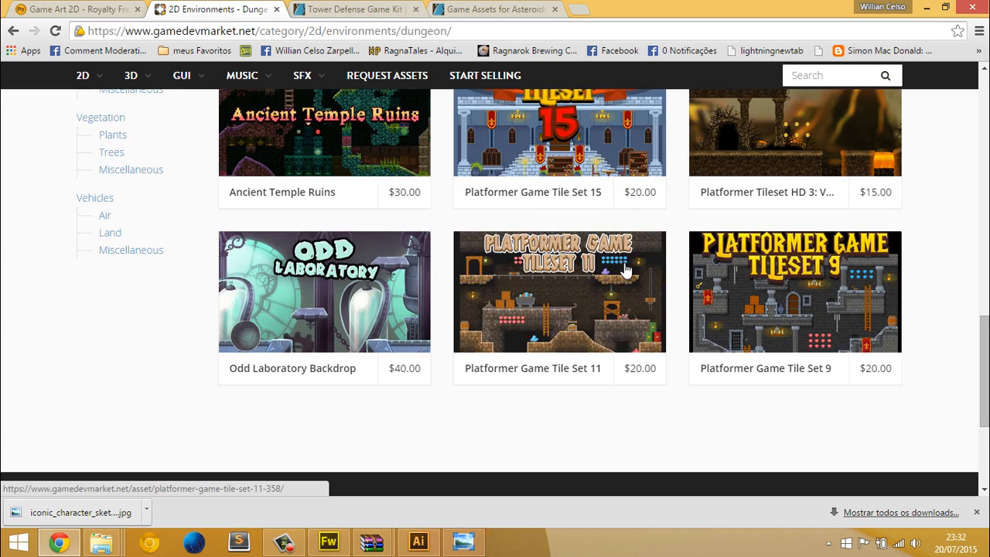
{"action": "scroll", "coordinate": [534, 236], "scroll_direction": "up", "scroll_amount": 1}
{"action": "scroll", "coordinate": [545, 242], "scroll_direction": "down", "scroll_amount": 1}
{"action": "scroll", "coordinate": [740, 204], "scroll_direction": "up", "scroll_amount": 4}
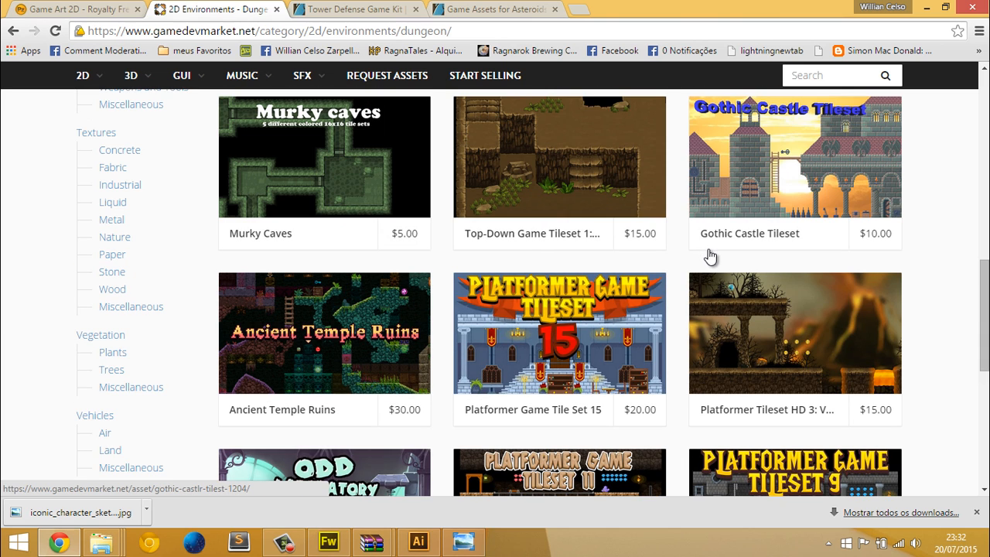
{"action": "scroll", "coordinate": [736, 264], "scroll_direction": "up", "scroll_amount": 3}
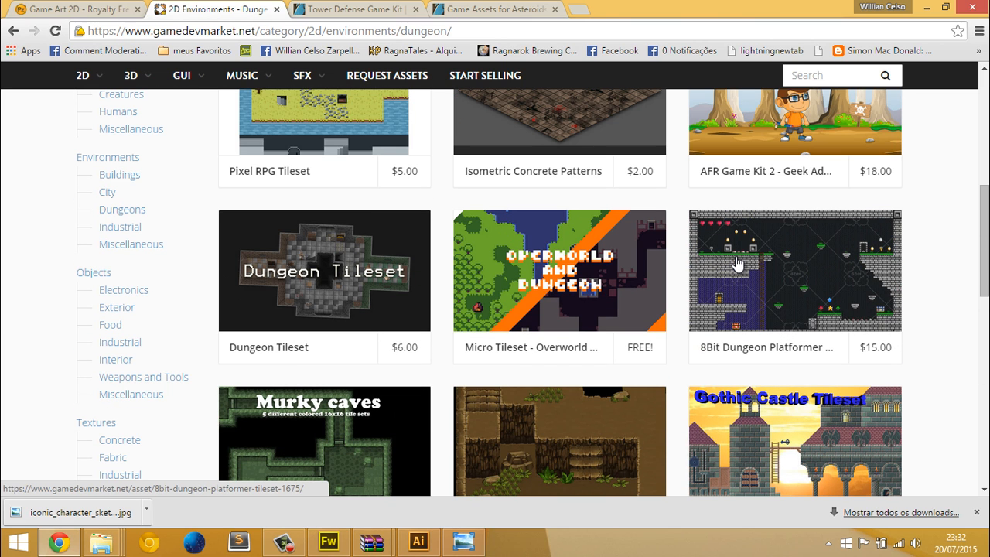
{"action": "scroll", "coordinate": [737, 264], "scroll_direction": "up", "scroll_amount": 3}
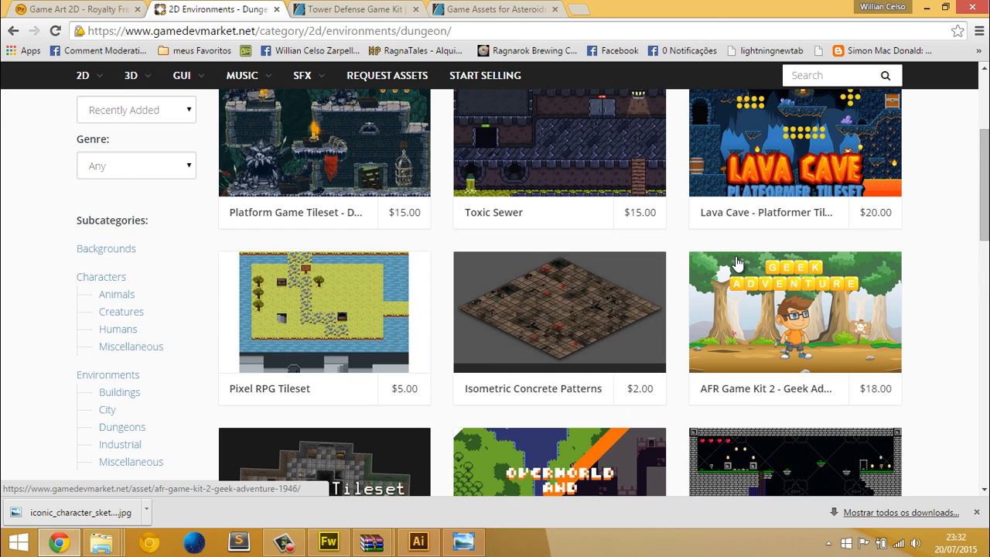
{"action": "scroll", "coordinate": [737, 264], "scroll_direction": "up", "scroll_amount": 1}
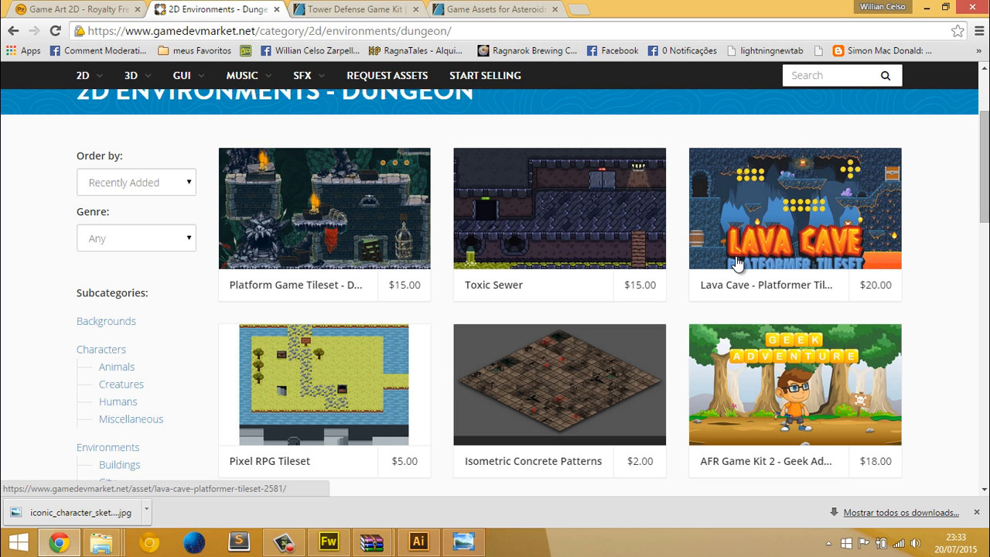
Open the Toxic Sewer tileset and examine its preview, price, technical details and content description
{"action": "left_click", "coordinate": [528, 263]}
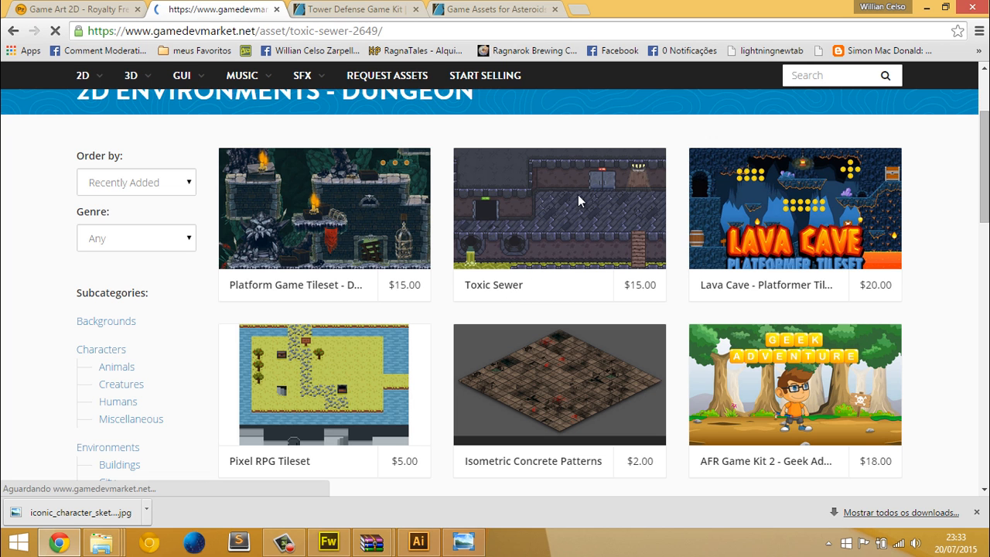
{"action": "scroll", "coordinate": [561, 241], "scroll_direction": "down", "scroll_amount": 2}
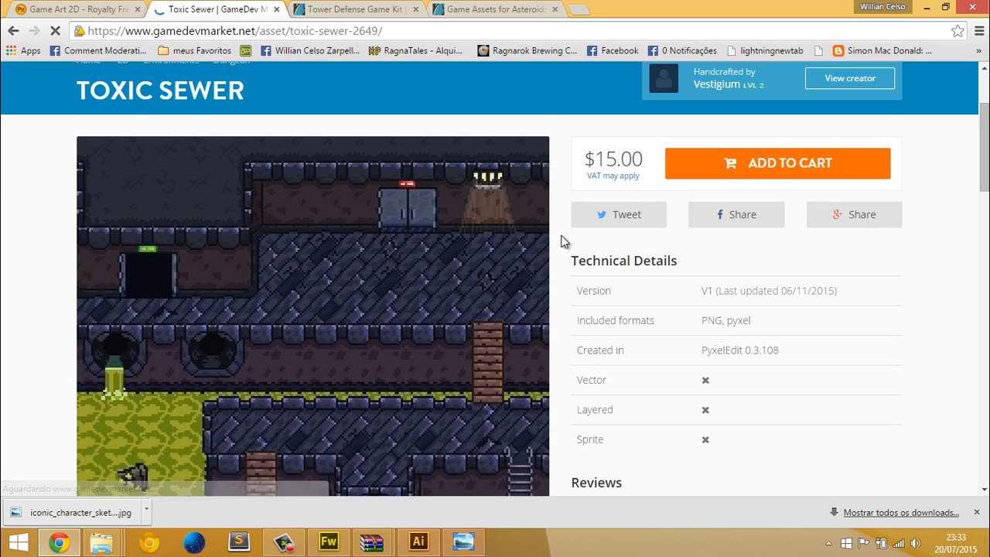
{"action": "scroll", "coordinate": [561, 240], "scroll_direction": "down", "scroll_amount": 10}
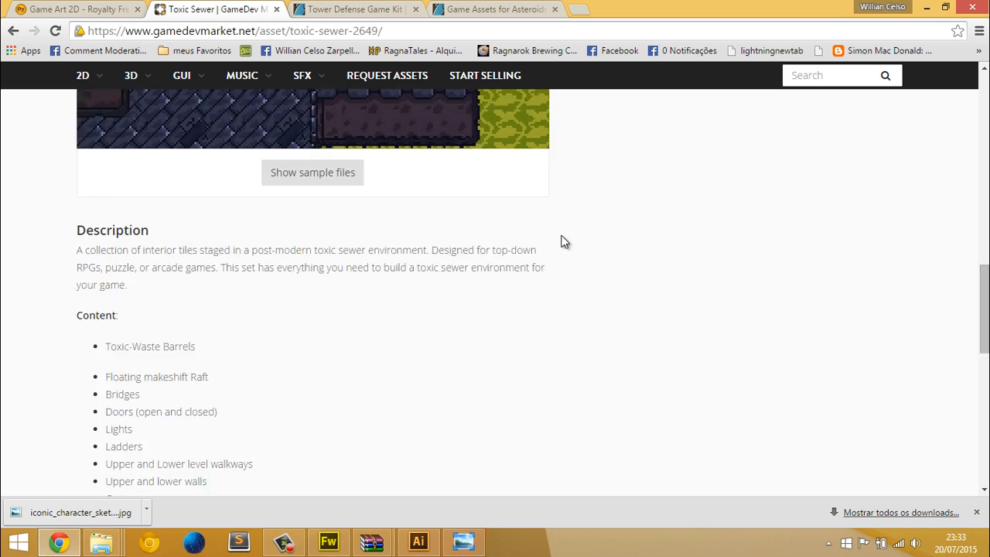
{"action": "scroll", "coordinate": [561, 240], "scroll_direction": "down", "scroll_amount": 8}
{"action": "scroll", "coordinate": [561, 240], "scroll_direction": "up", "scroll_amount": 18}
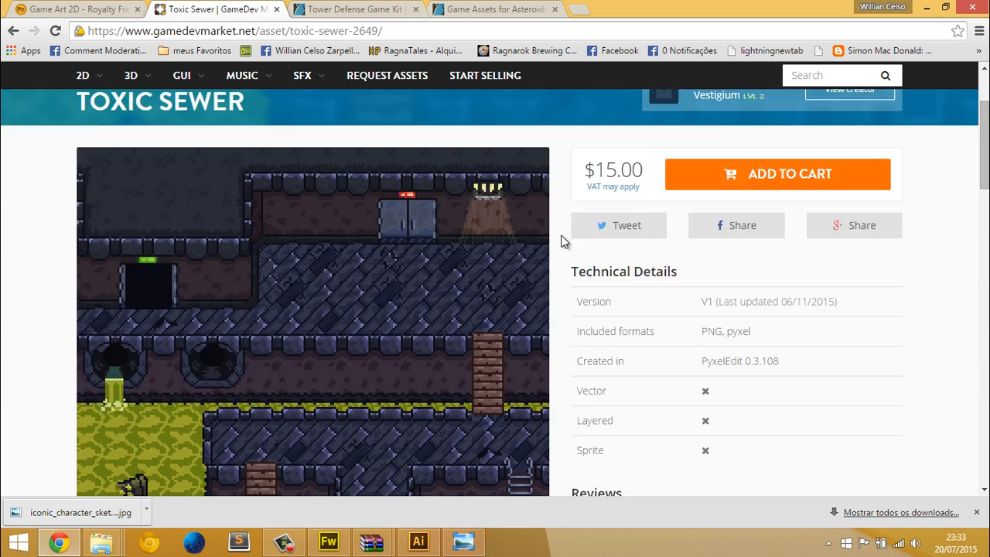
{"action": "scroll", "coordinate": [561, 240], "scroll_direction": "up", "scroll_amount": 1}
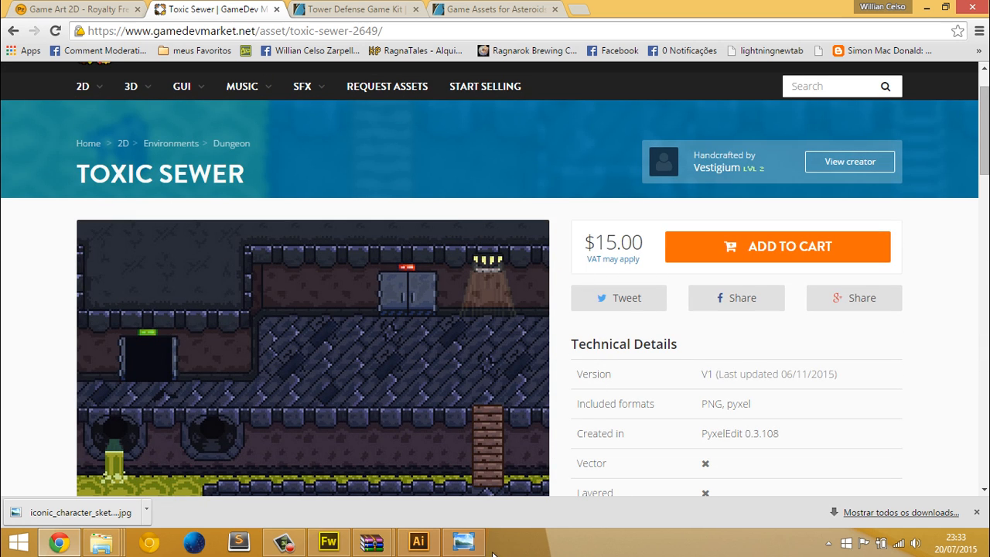
Switch back to the Tower Defense Game Kit page and review its level maps and barrack army sprites
{"action": "left_click", "coordinate": [341, 13]}
{"action": "scroll", "coordinate": [406, 268], "scroll_direction": "down", "scroll_amount": 10}
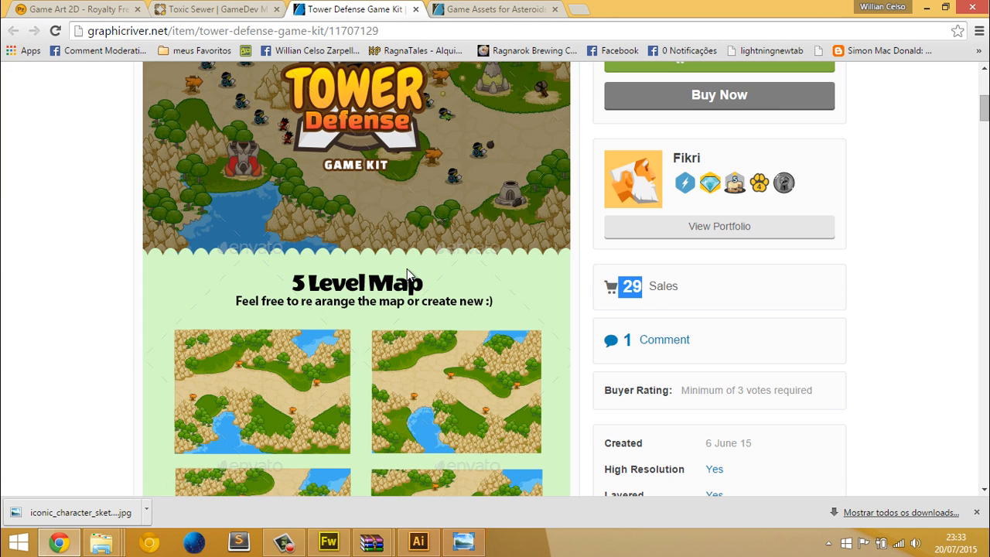
{"action": "scroll", "coordinate": [407, 268], "scroll_direction": "down", "scroll_amount": 5}
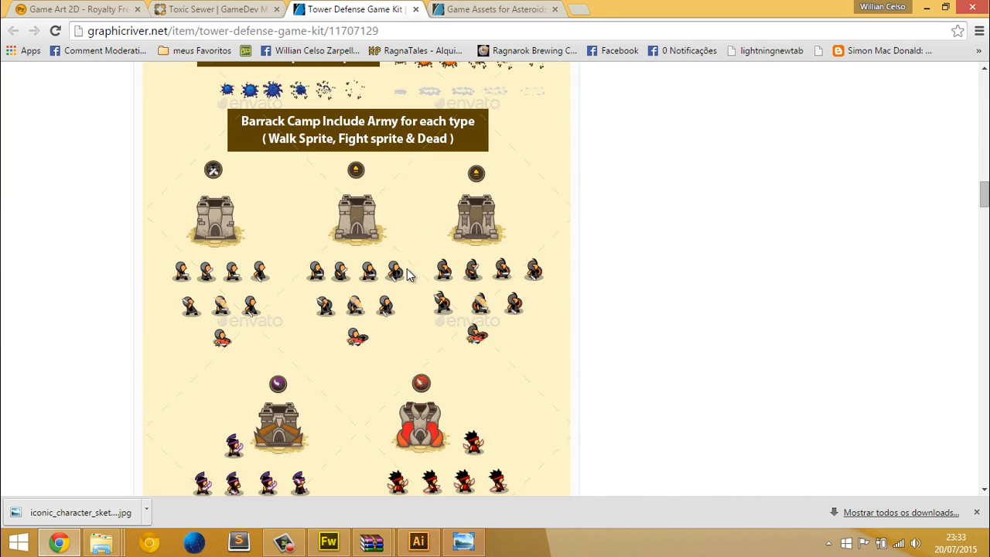